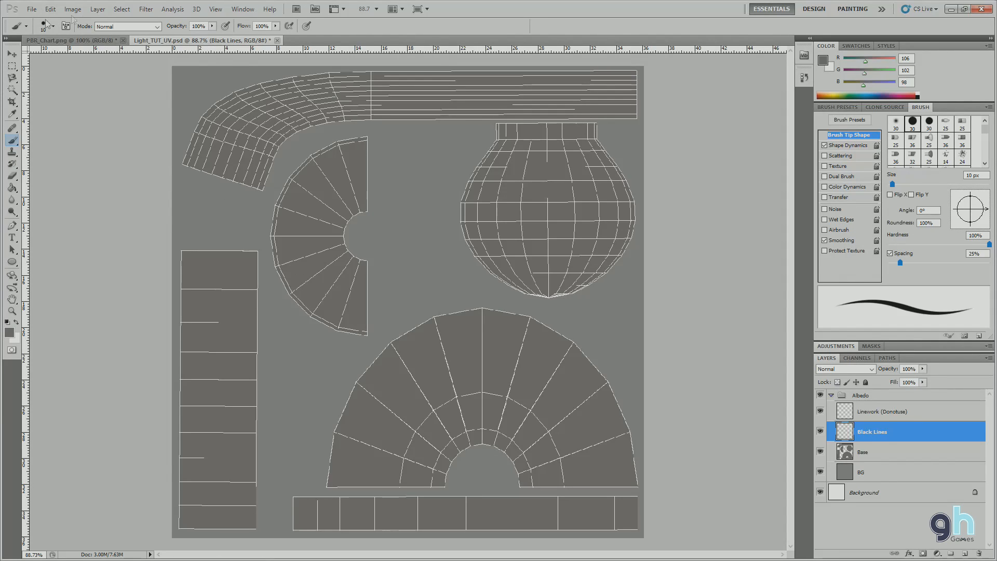
Save the Light_TUT_UV.psd texture document.
left_click(32, 11)
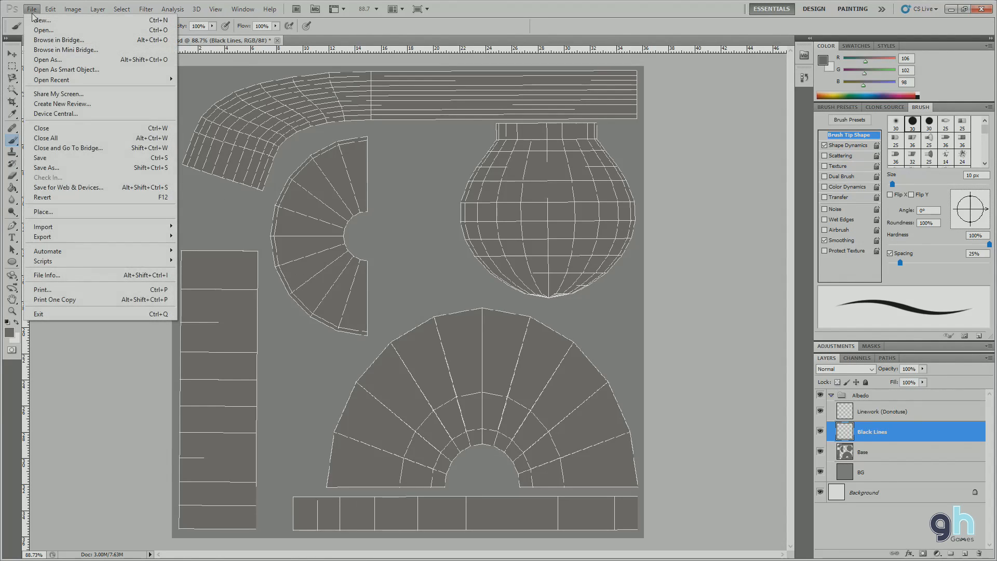
left_click(65, 158)
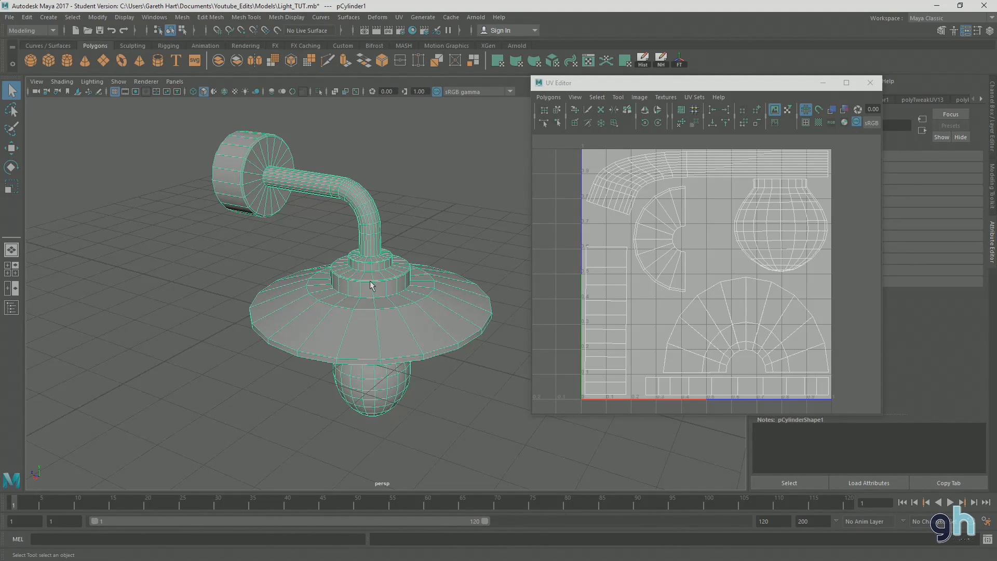
Switch to Maya and assign a new Lambert material to the whole wall lamp model.
left_click_drag(378, 257, 352, 255)
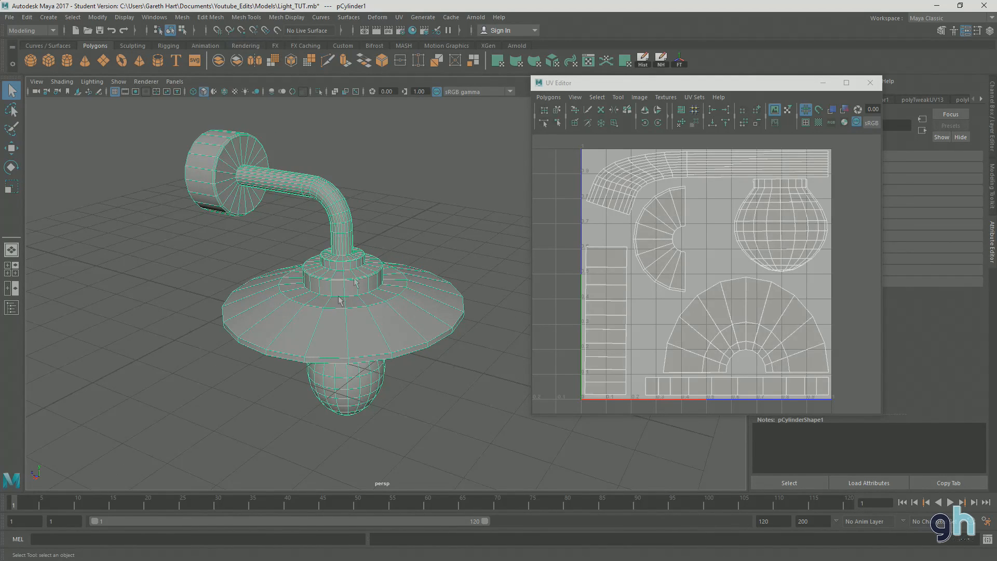
key("f")
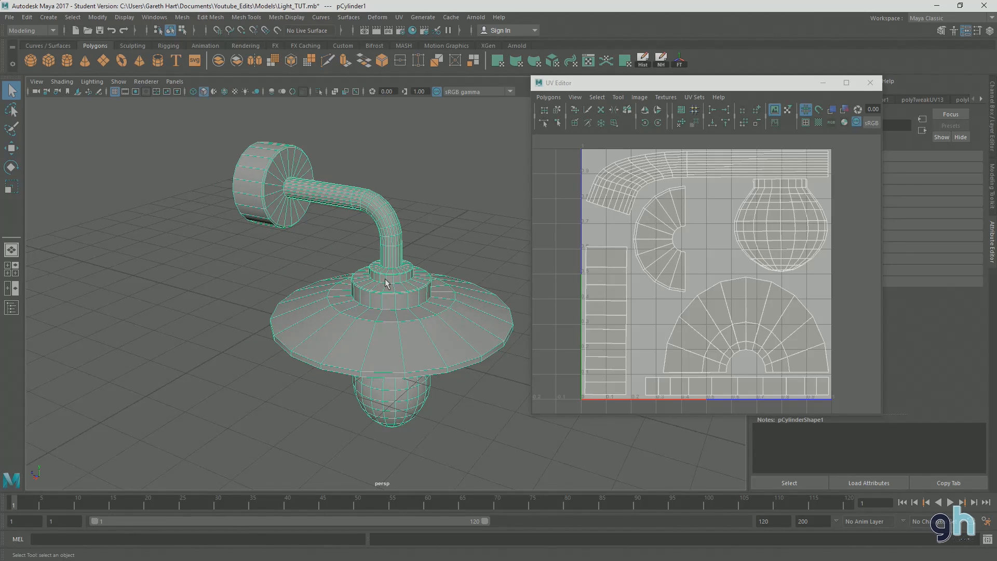
left_click_drag(390, 306, 379, 298)
left_click_drag(765, 81, 701, 50)
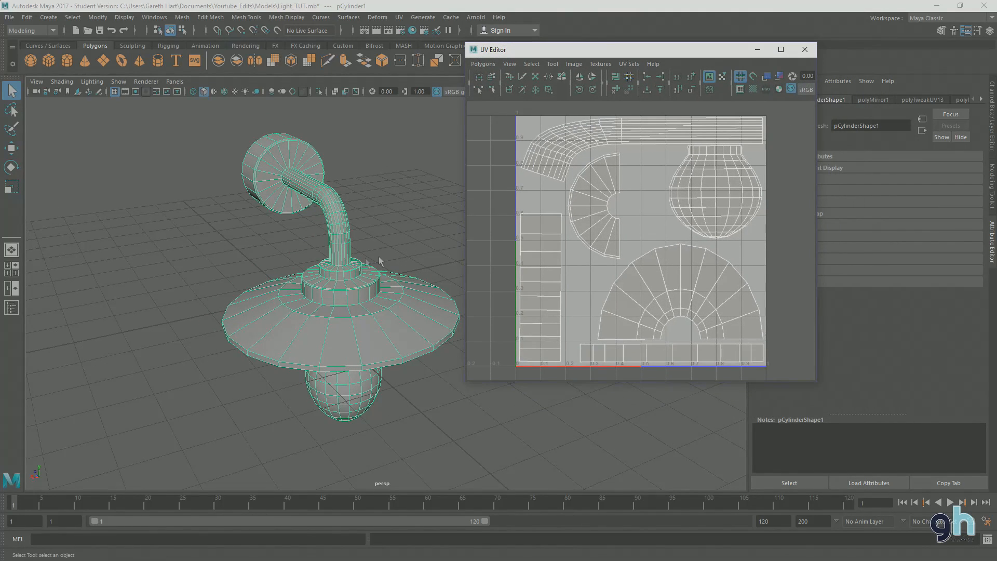
right_click(352, 251)
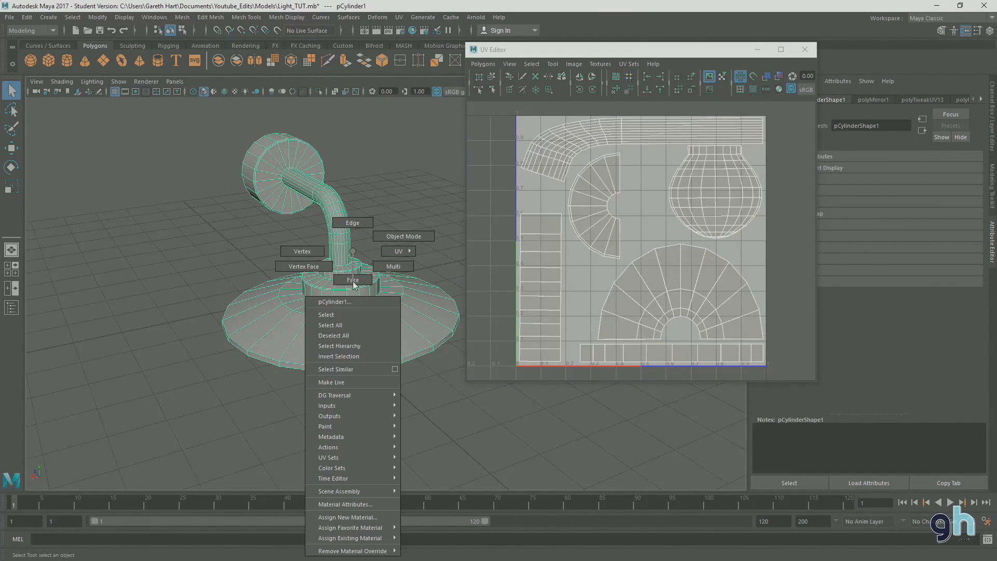
left_click(356, 518)
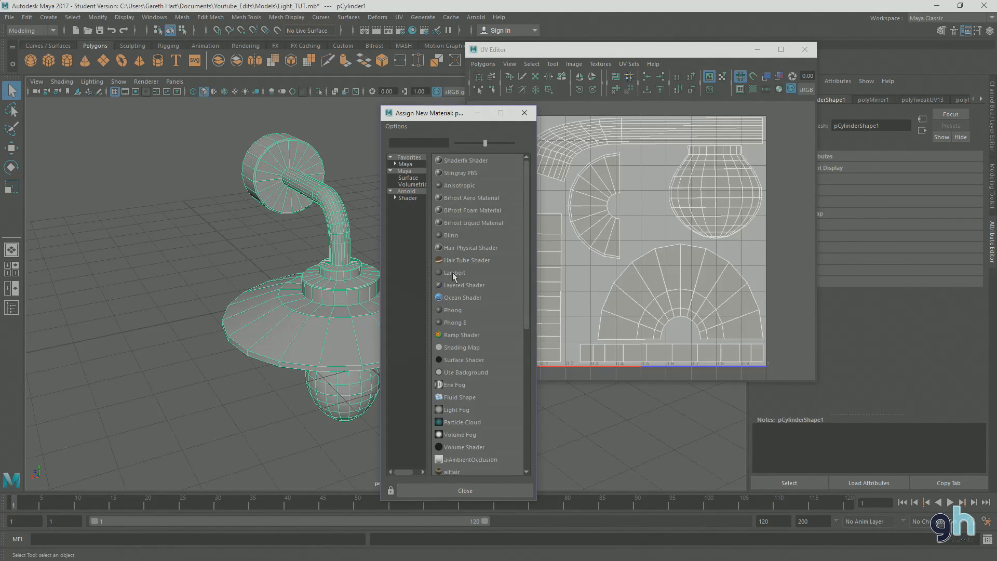
left_click(453, 273)
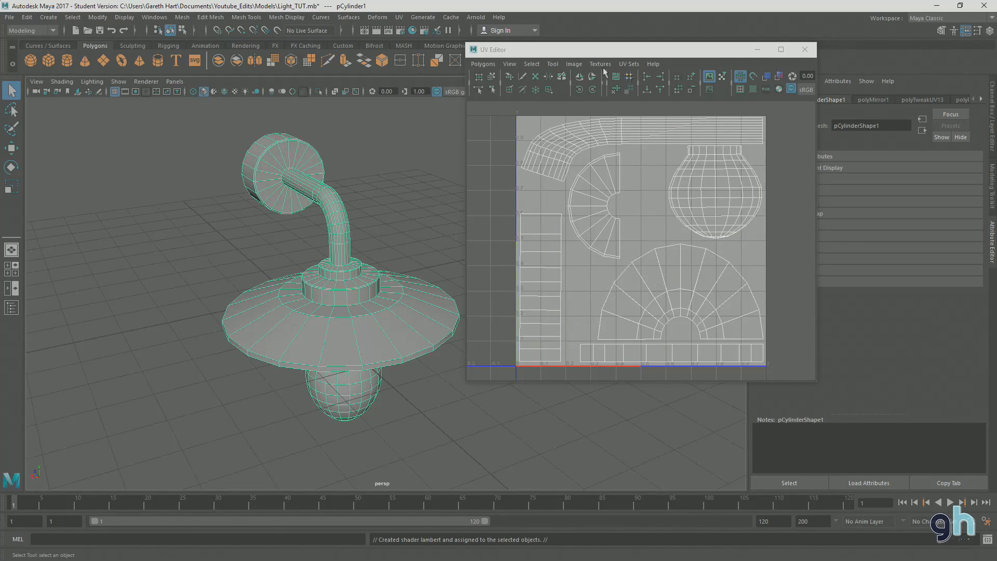
Connect a File texture node to the new Lambert material's Color attribute.
left_click_drag(506, 50, 394, 44)
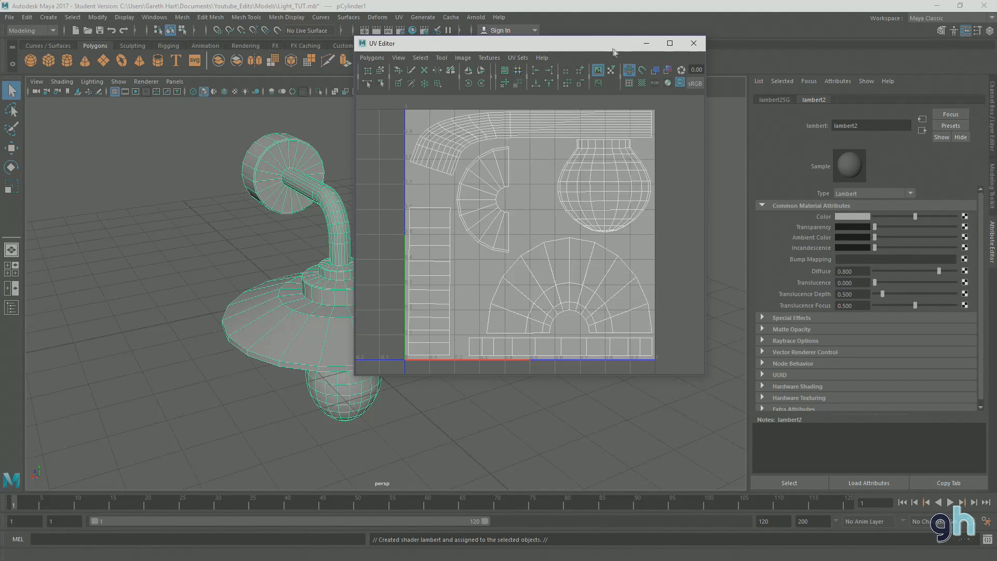
left_click_drag(655, 45, 681, 36)
left_click(964, 218)
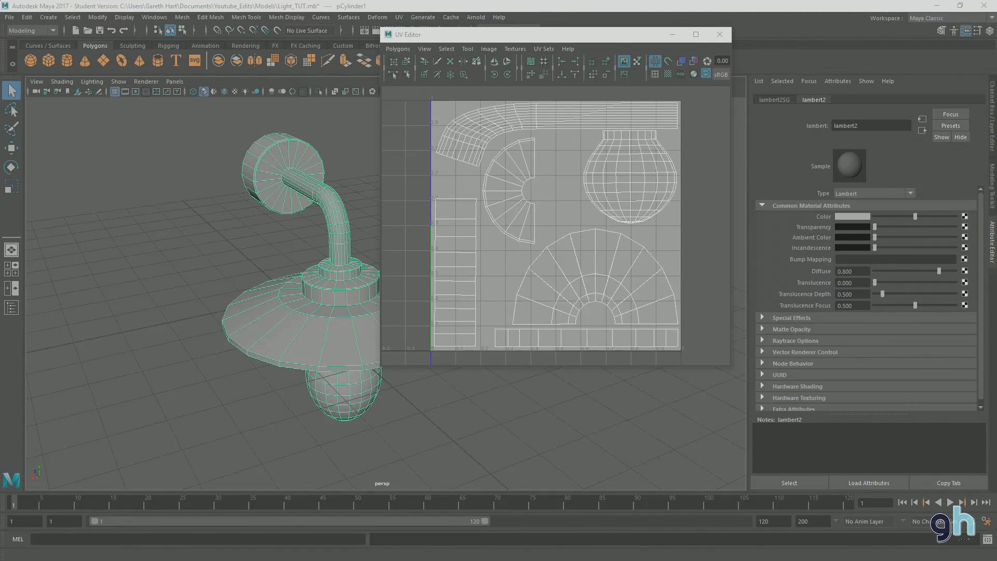
left_click_drag(295, 162, 214, 104)
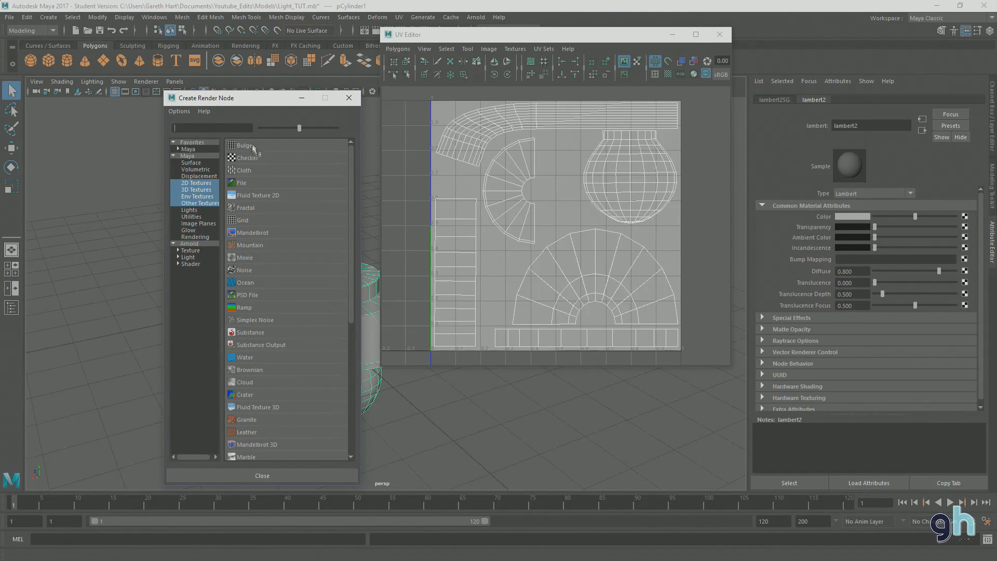
left_click(242, 184)
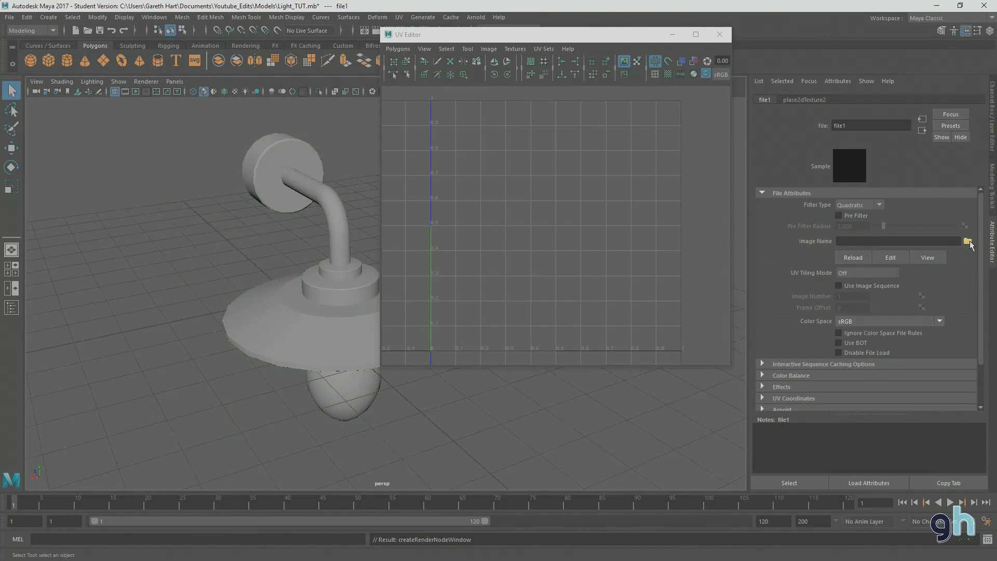
Load Light_TUT_UV.psd from the UV's folder in Documents\Youtube_Edits as the file texture's image.
left_click(967, 240)
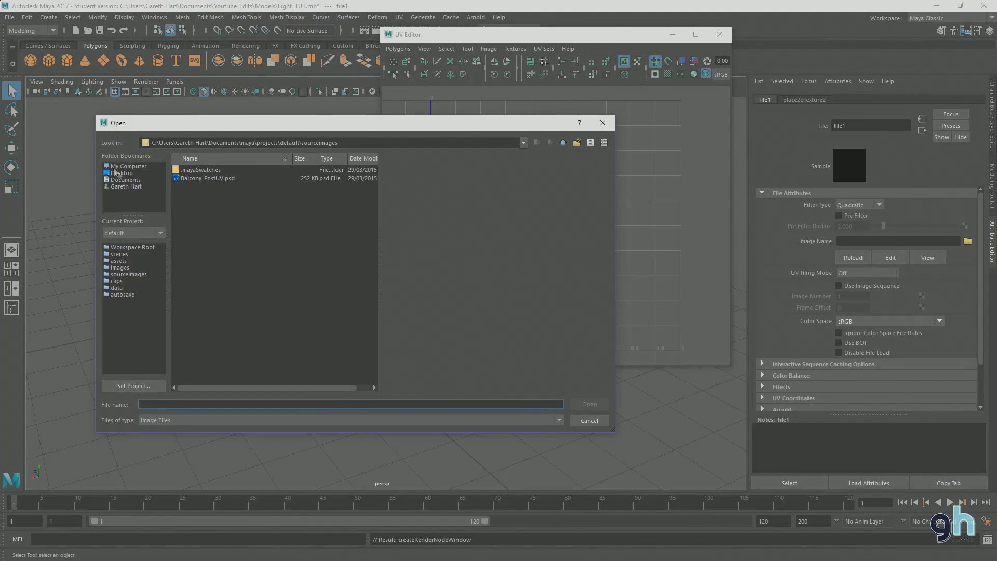
left_click(125, 179)
scroll(247, 249, "down", 5)
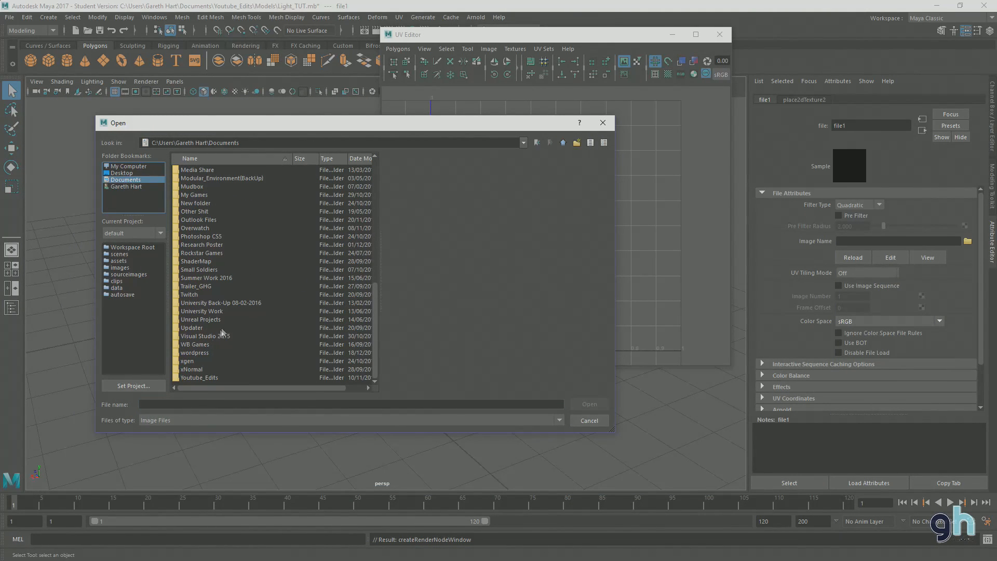
double_click(208, 377)
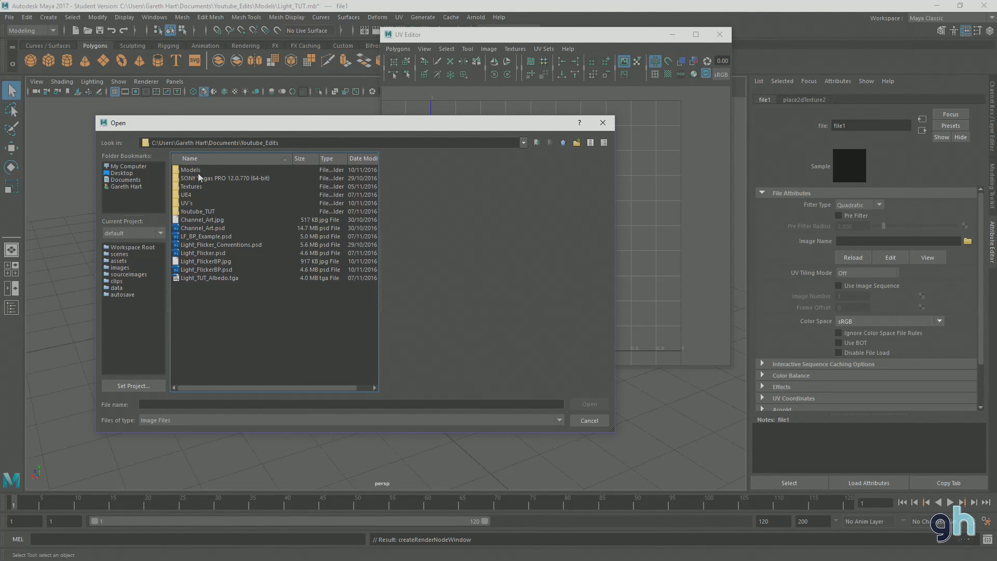
double_click(187, 204)
left_click(210, 187)
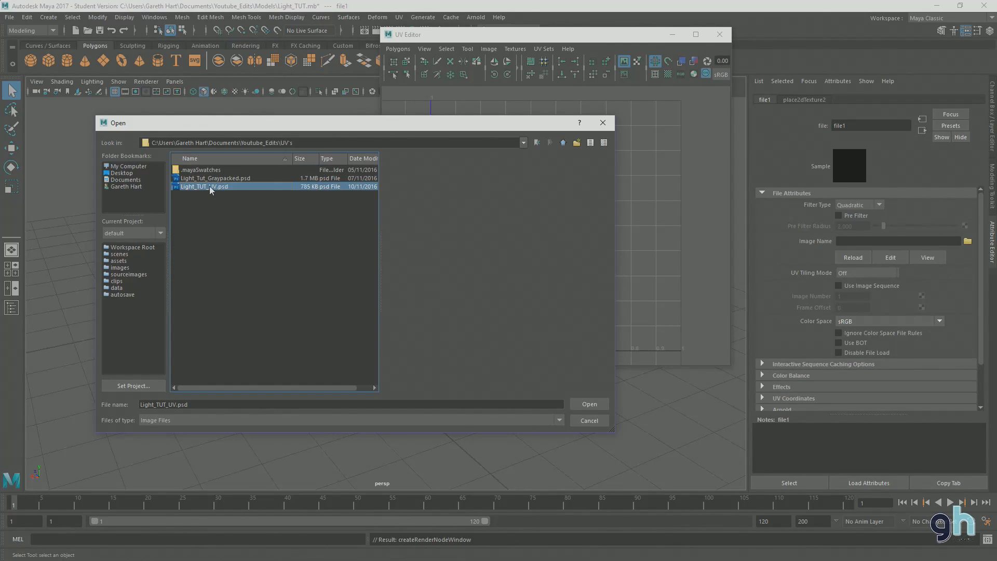
left_click(582, 403)
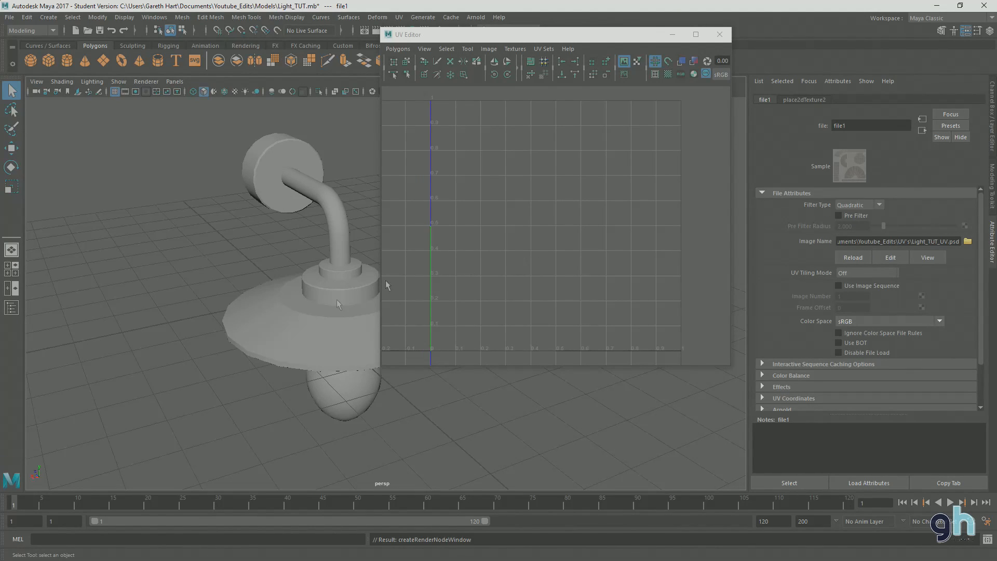
Select the lamp model and turn on shaded display with texture maps in the viewport.
left_click(330, 318)
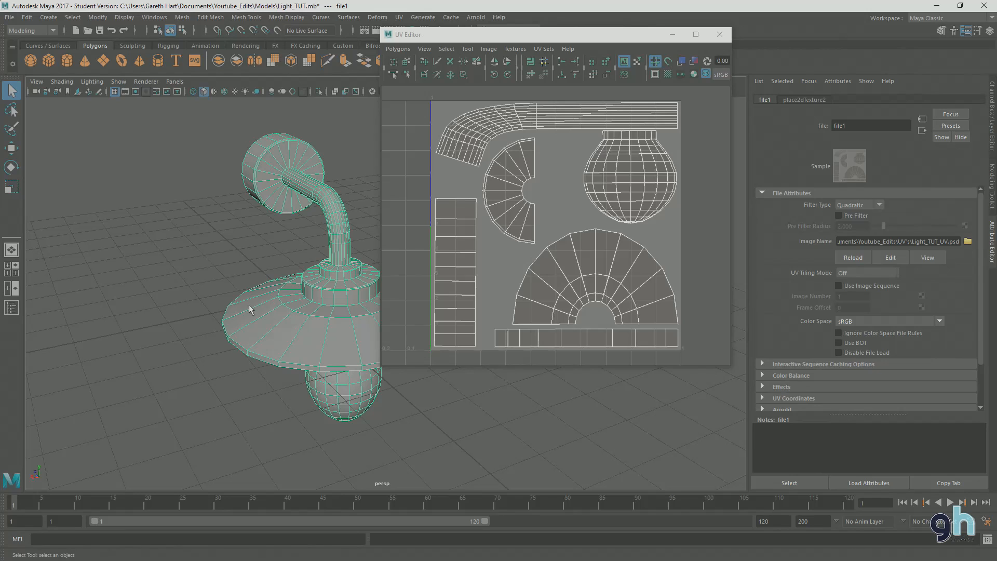
mouse_move(337, 307)
left_mouse_down()
mouse_move(262, 351)
mouse_move(293, 342)
mouse_move(308, 321)
mouse_move(341, 307)
left_mouse_up()
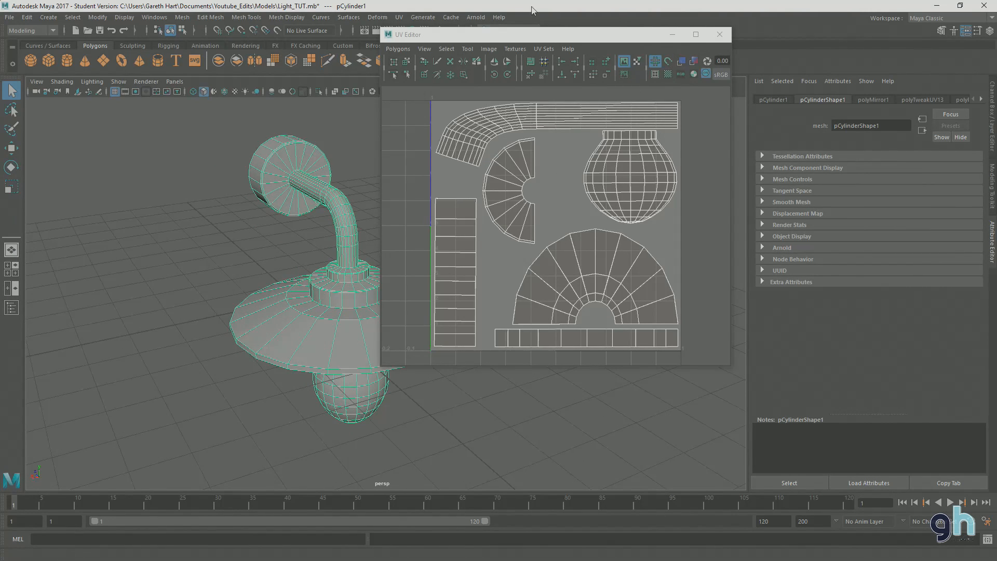
left_click_drag(545, 35, 714, 34)
left_click_drag(361, 302, 405, 288)
key("6")
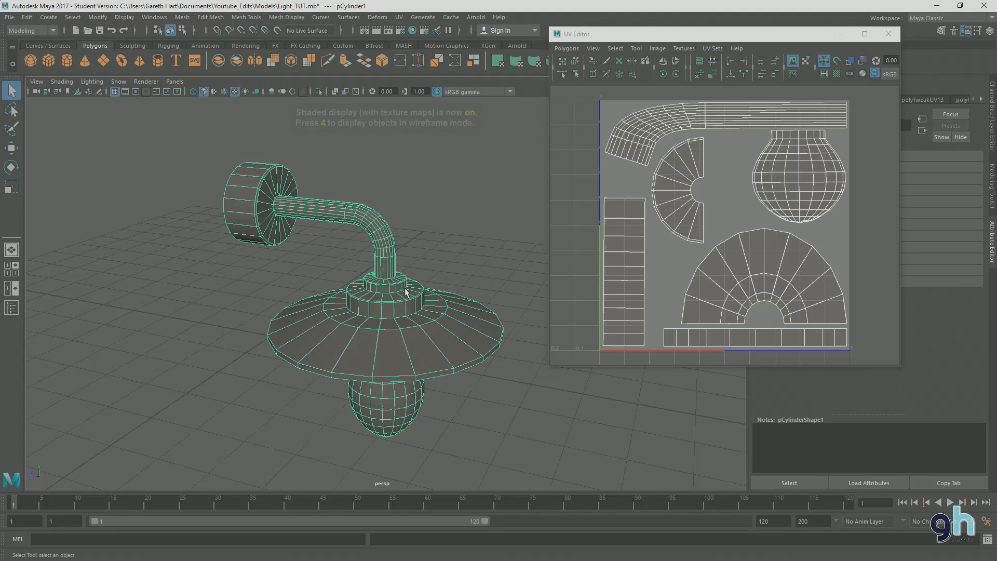
Examine how the base texture and UV lines map onto the lamp, up close around the shade and bulb.
left_click(444, 261)
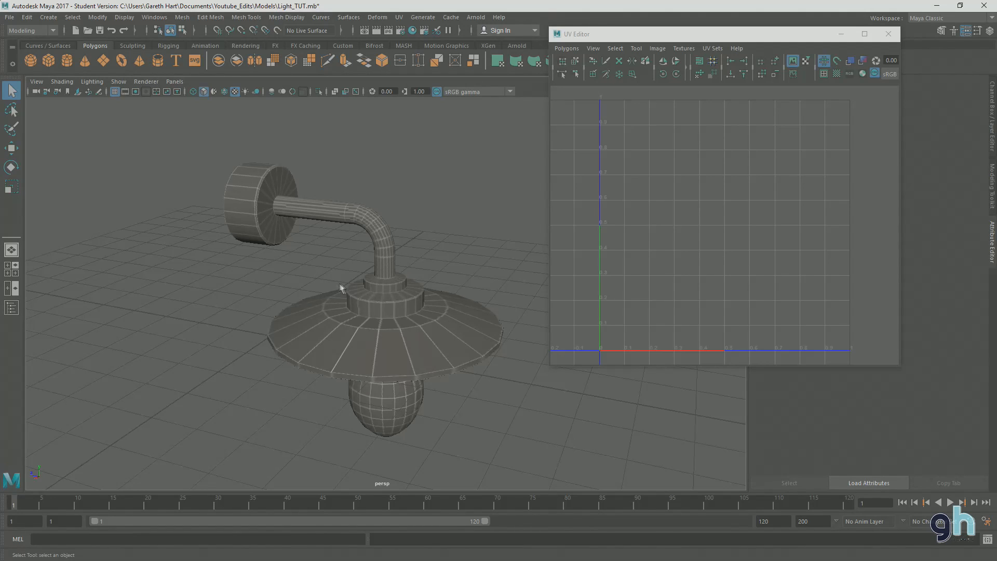
left_click(404, 318)
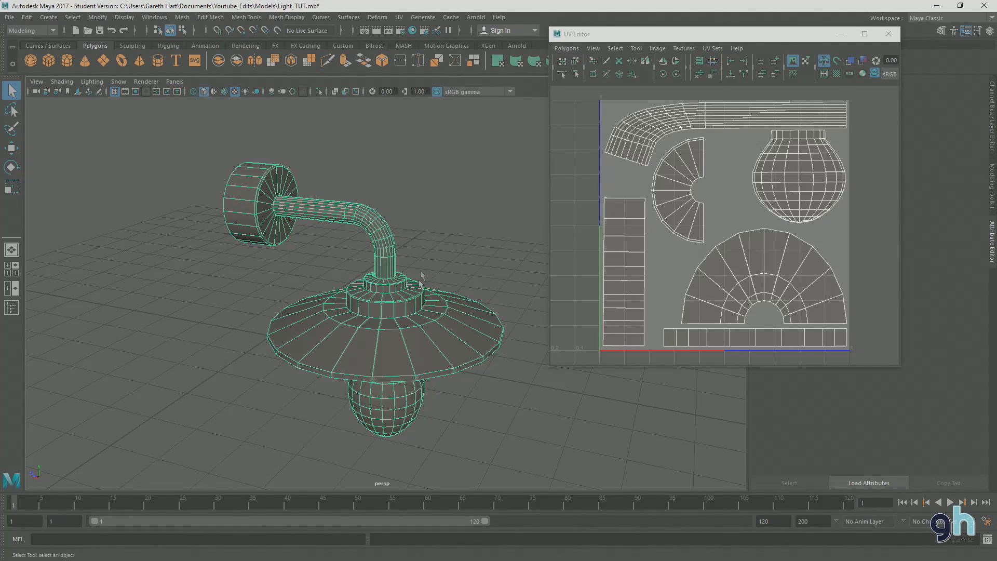
left_click_drag(381, 335, 356, 328)
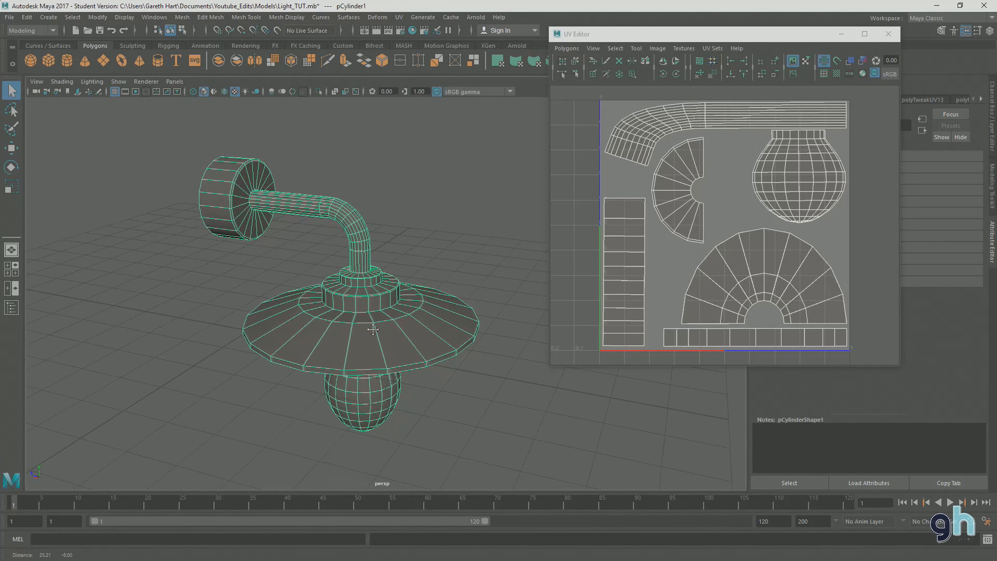
left_click(441, 257)
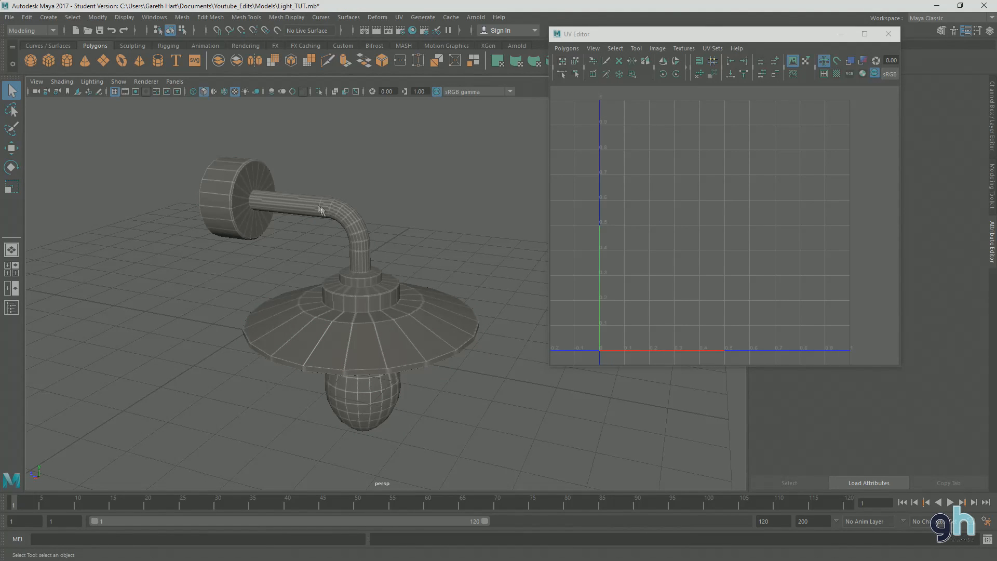
left_click_drag(405, 366, 447, 316)
scroll(446, 317, "up", 2)
scroll(447, 320, "up", 2)
scroll(350, 288, "up", 5)
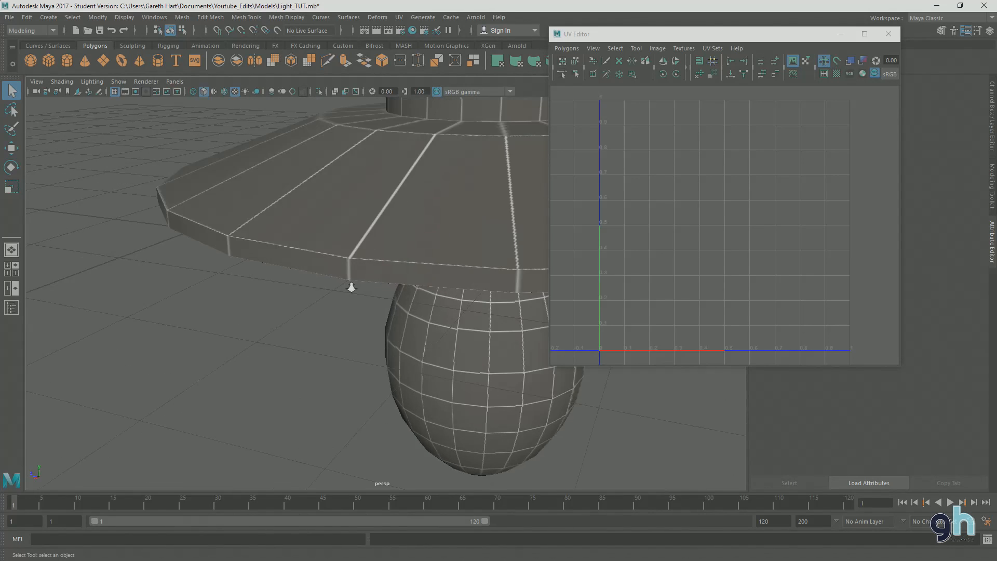
scroll(352, 290, "down", 3)
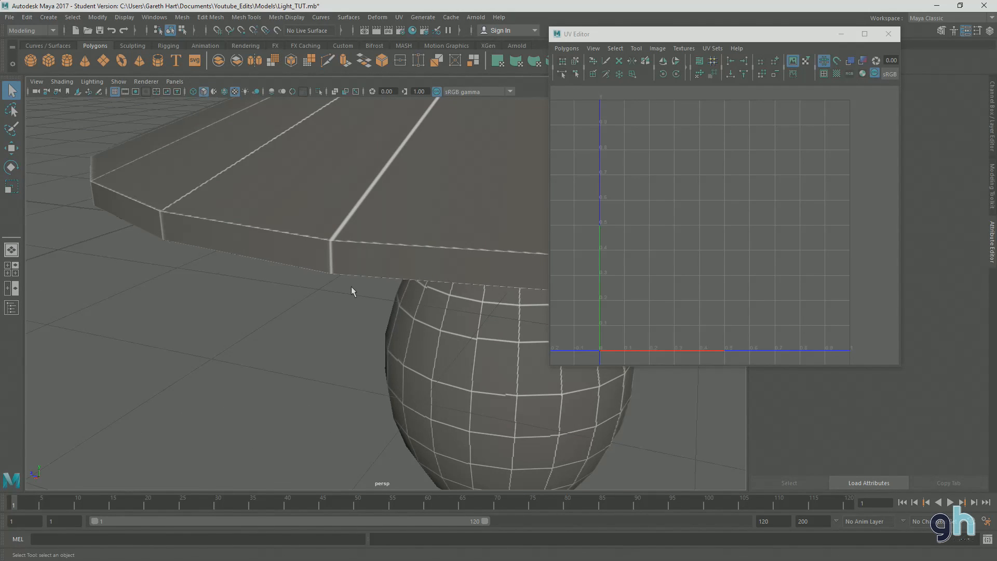
scroll(352, 291, "down", 5)
left_click_drag(427, 204, 447, 260)
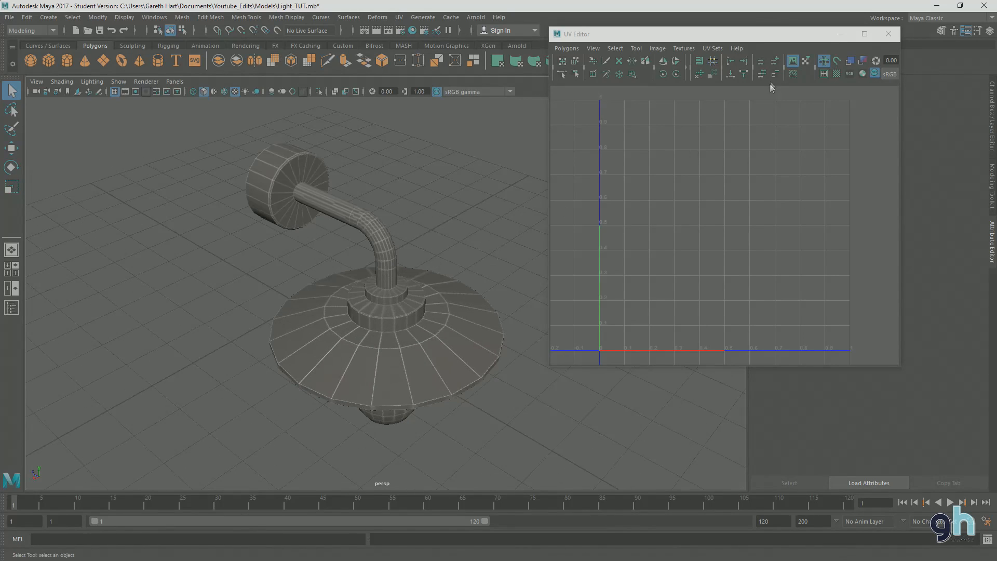
Minimise the UV Editor, return to Photoshop and compare the texture with the Linework (Donotuse) layer hidden and shown.
left_click(840, 34)
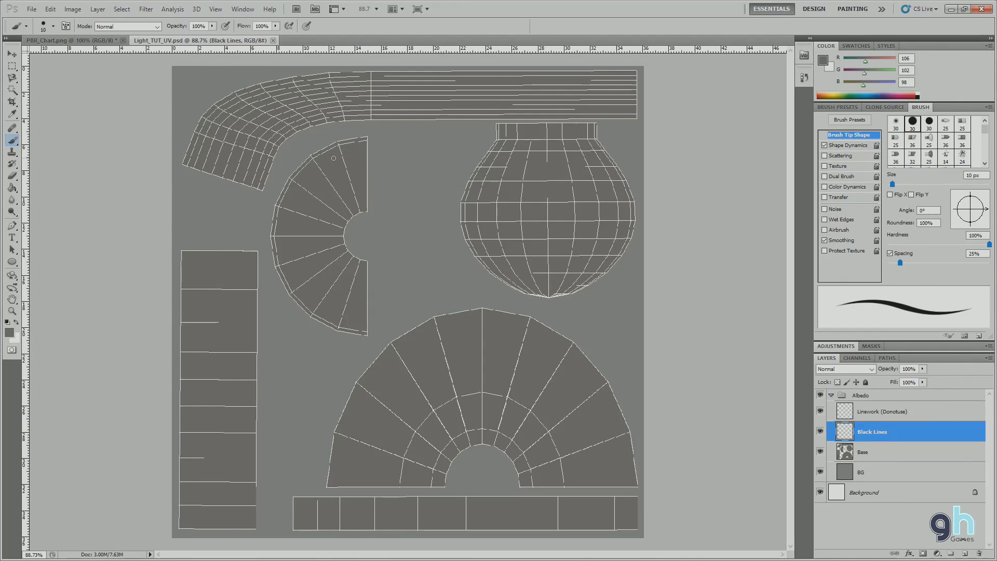
left_click(820, 414)
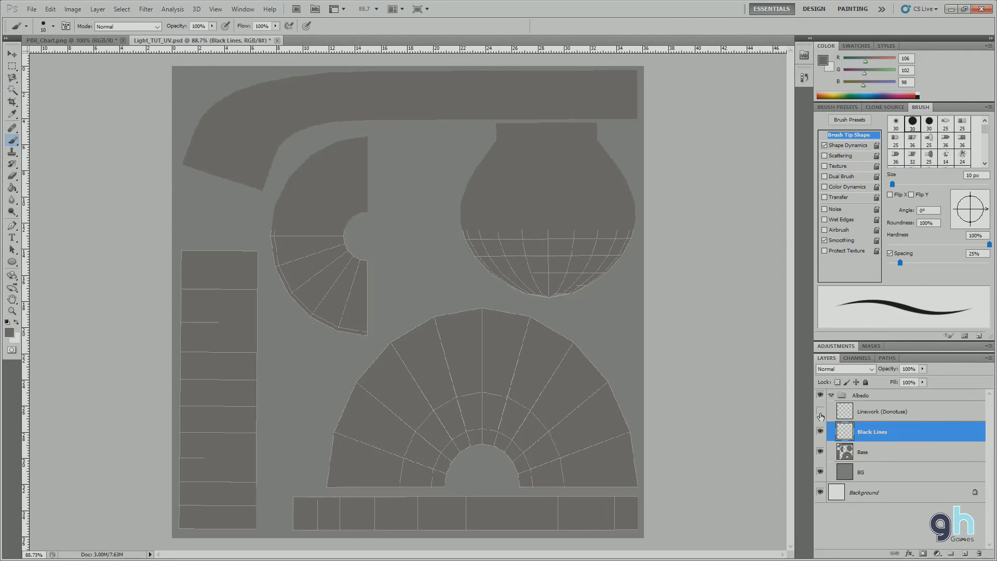
left_click(821, 411)
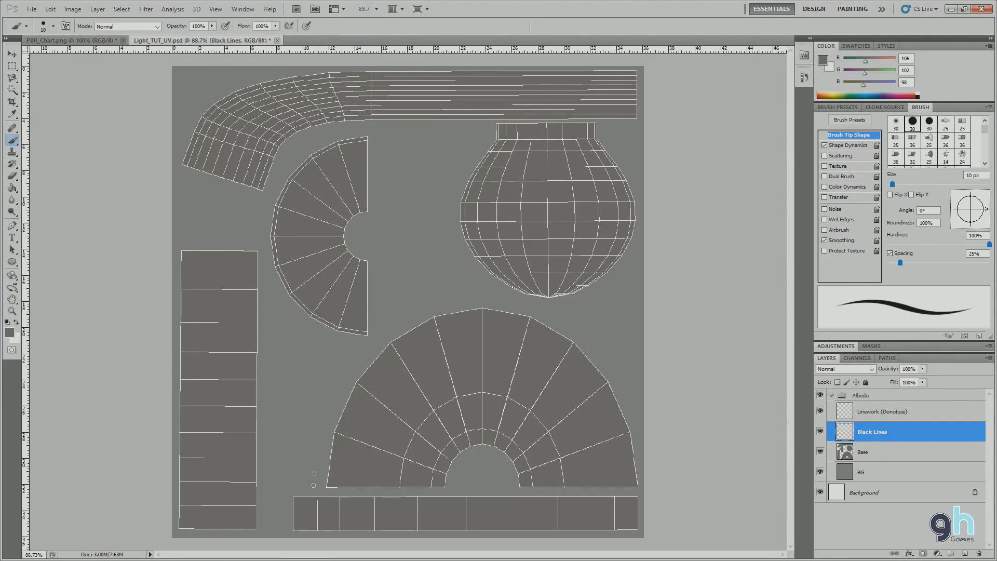
Reduce the brush size to 5 px for working on the Black Lines layer.
key("bracketleft")
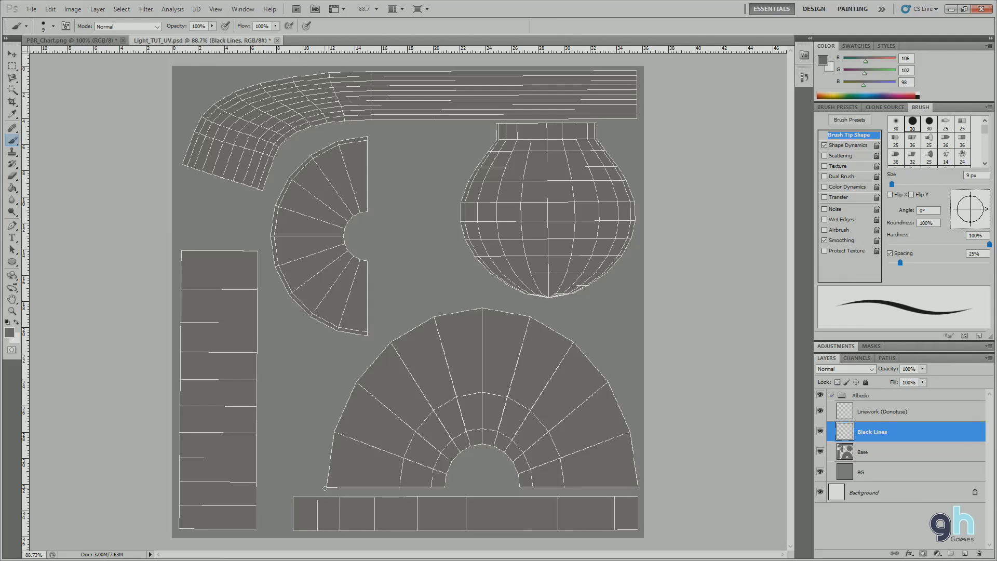
key("bracketleft")
key("bracketleft")
key("bracketleft")
key("bracketleft")
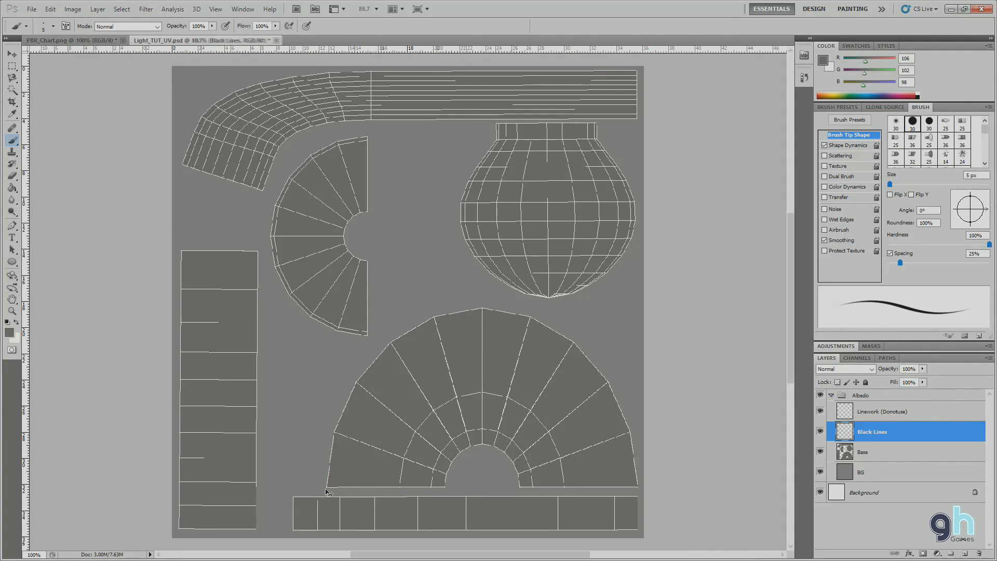
Hide the Linework (Donotuse) layer, then reload the selection around the UV shapes and clear it.
key("ctrl+alt+0")
scroll(318, 490, "down", 3)
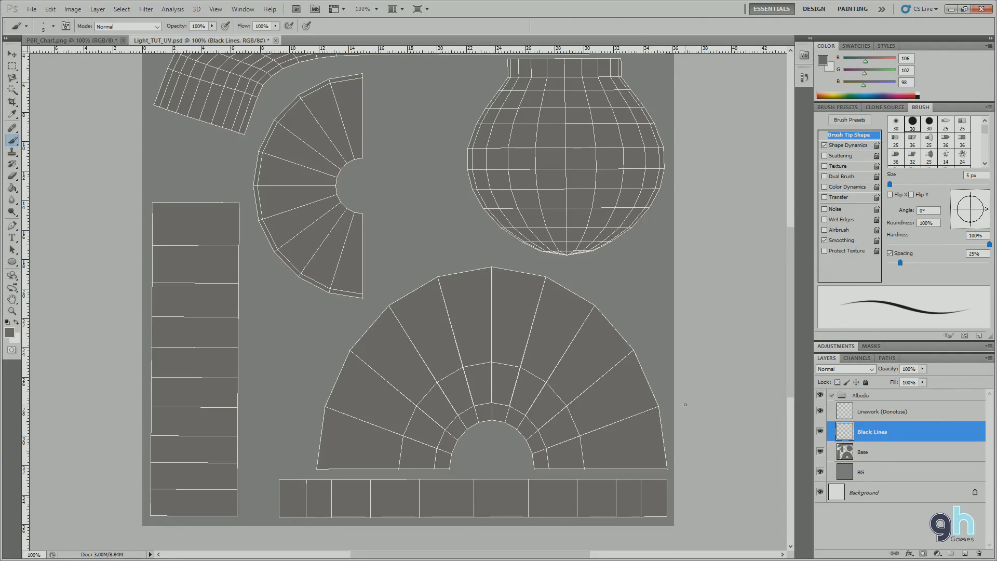
left_click(820, 411)
key("ctrl+shift+d")
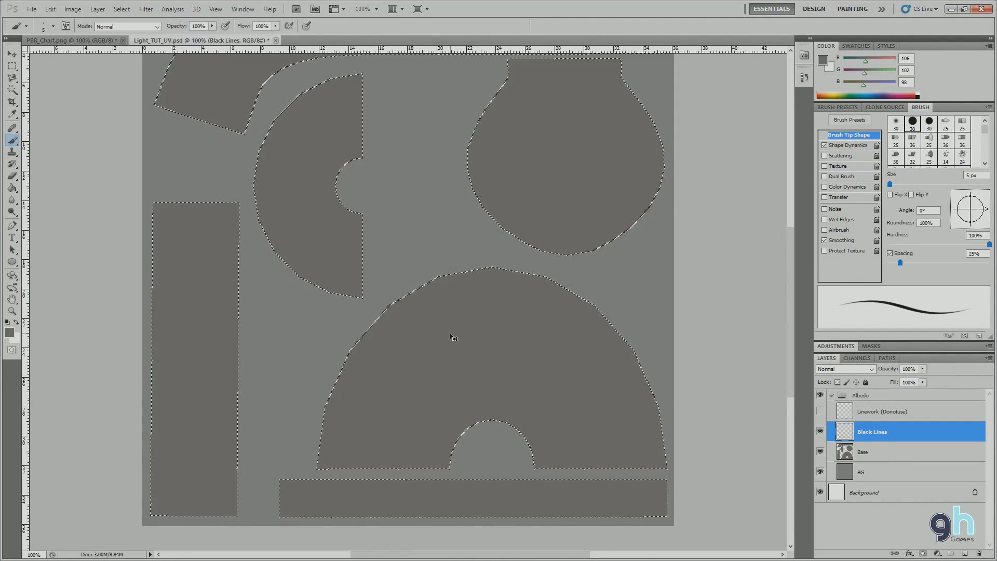
key("ctrl+d")
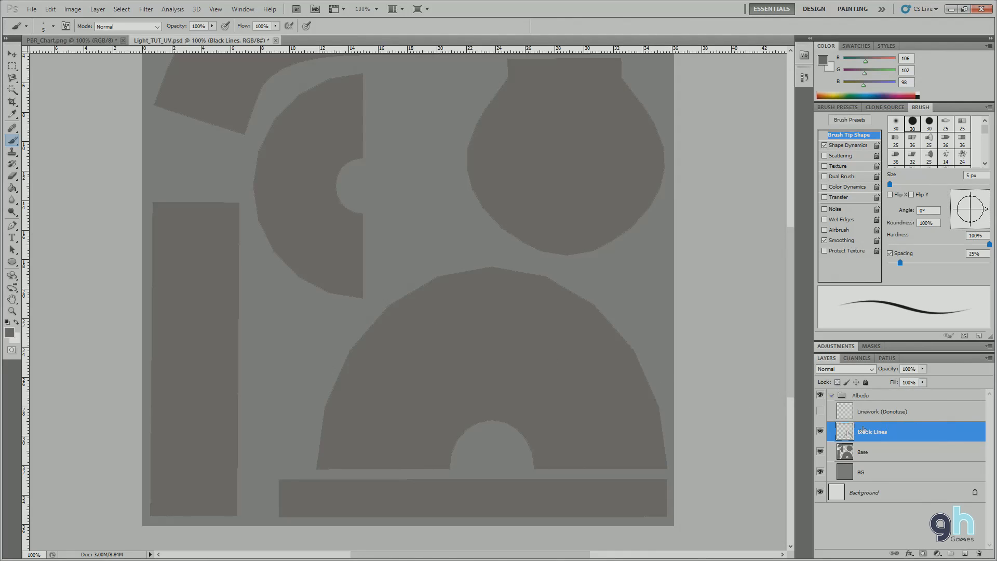
Show the Linework (Donotuse) layer and set the foreground colour to black (000000).
left_click(820, 411)
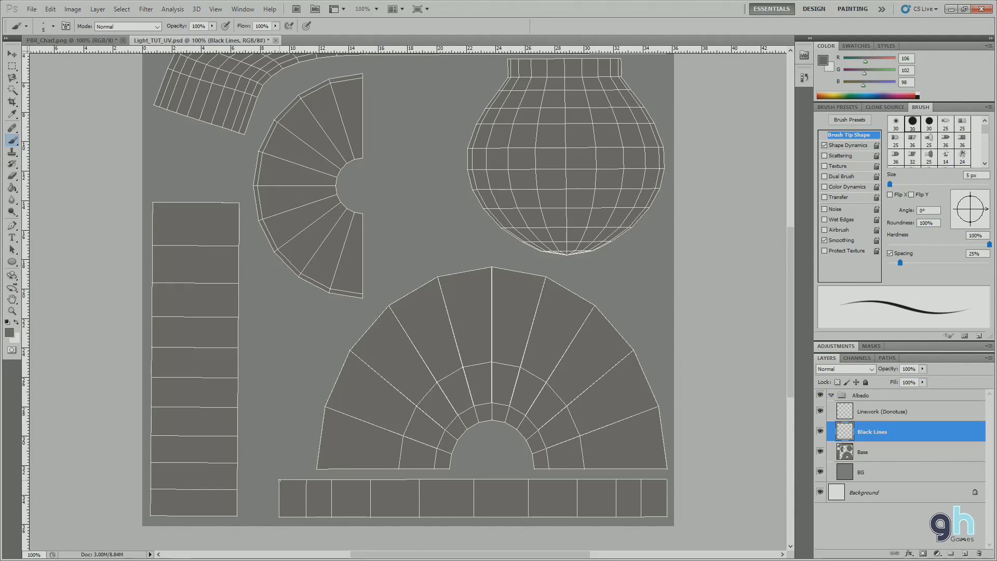
left_click_drag(260, 437, 284, 402)
key("ctrl+z")
key("i")
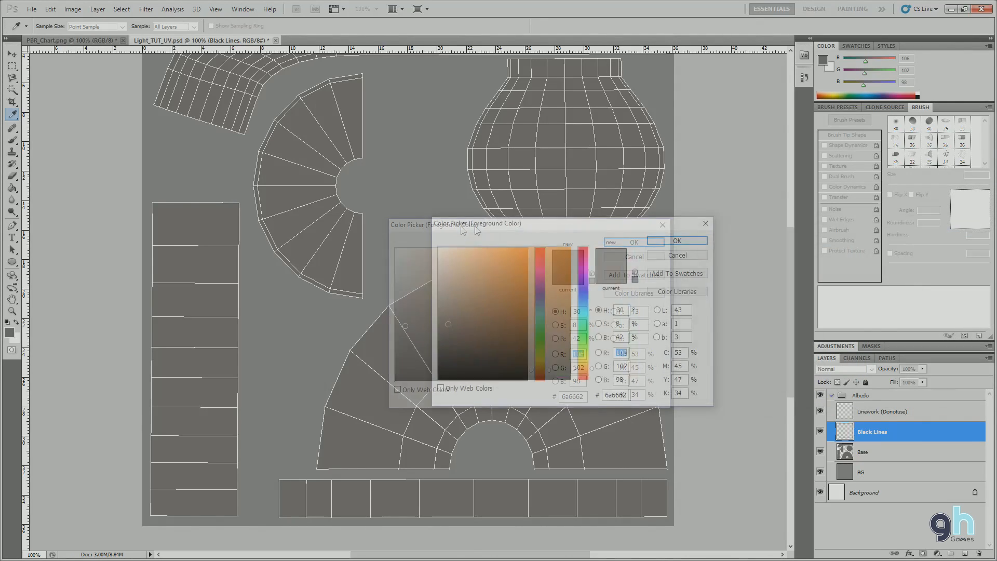
left_click(374, 379)
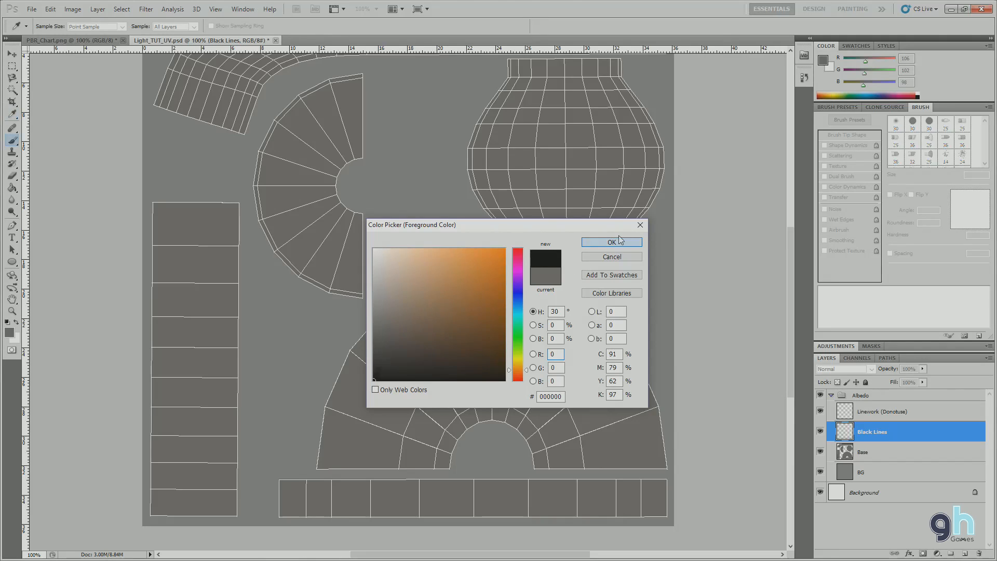
left_click(611, 242)
Brush black lines along both long edges of the horizontal strip and the straight edges of the large half-circle.
left_click_drag(279, 480, 672, 481)
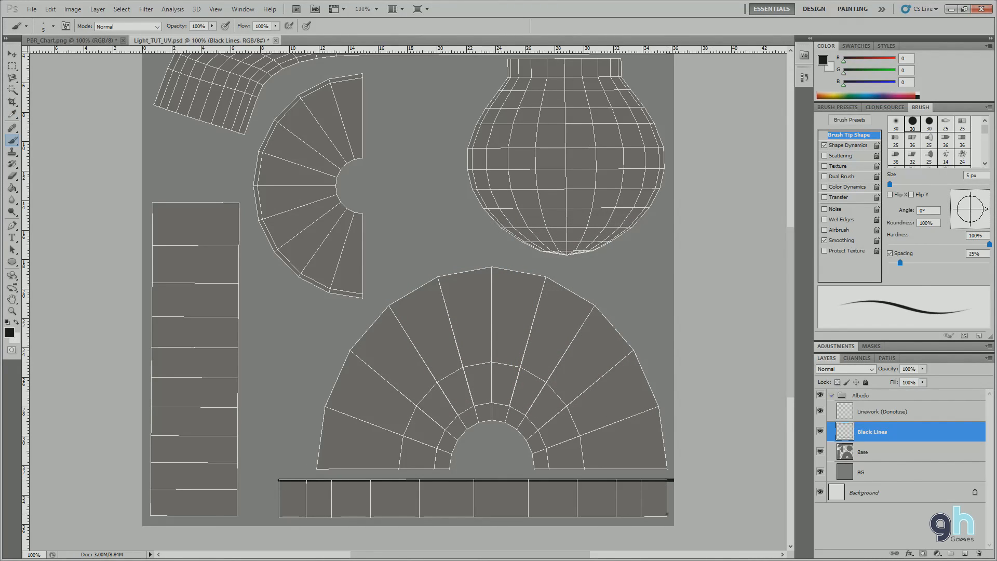
left_click_drag(666, 517, 279, 518)
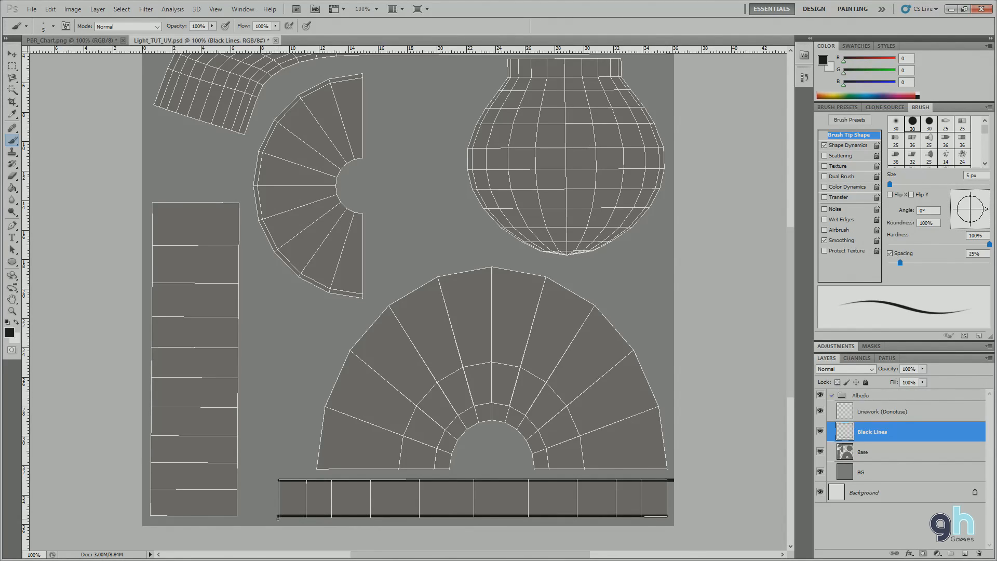
left_click_drag(316, 468, 381, 469)
key("ctrl+z")
left_click_drag(317, 468, 446, 469)
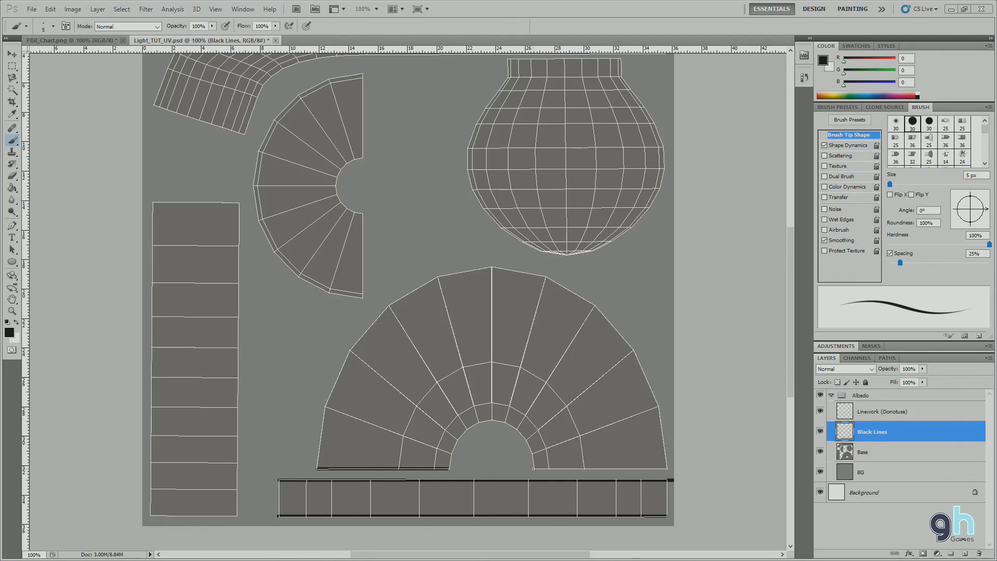
left_click_drag(534, 467, 662, 465)
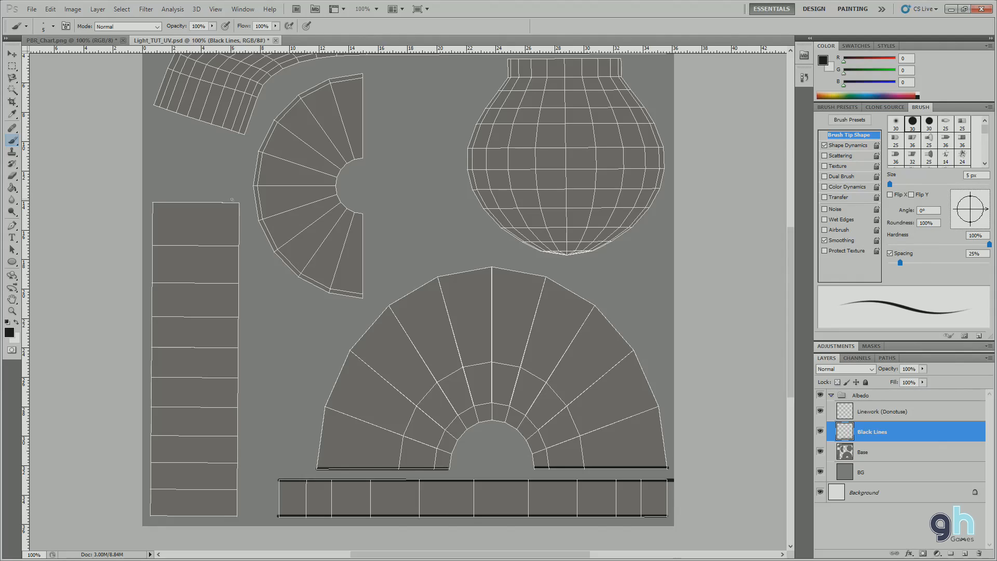
Draw straight black lines along both long edges of the vertical UV strip.
left_click_drag(239, 202, 248, 280)
key("ctrl+alt+z")
mouse_move(240, 203)
left_mouse_down()
mouse_move(229, 377)
mouse_move(240, 516)
left_mouse_up()
key("ctrl+z")
left_click(237, 517, "shift")
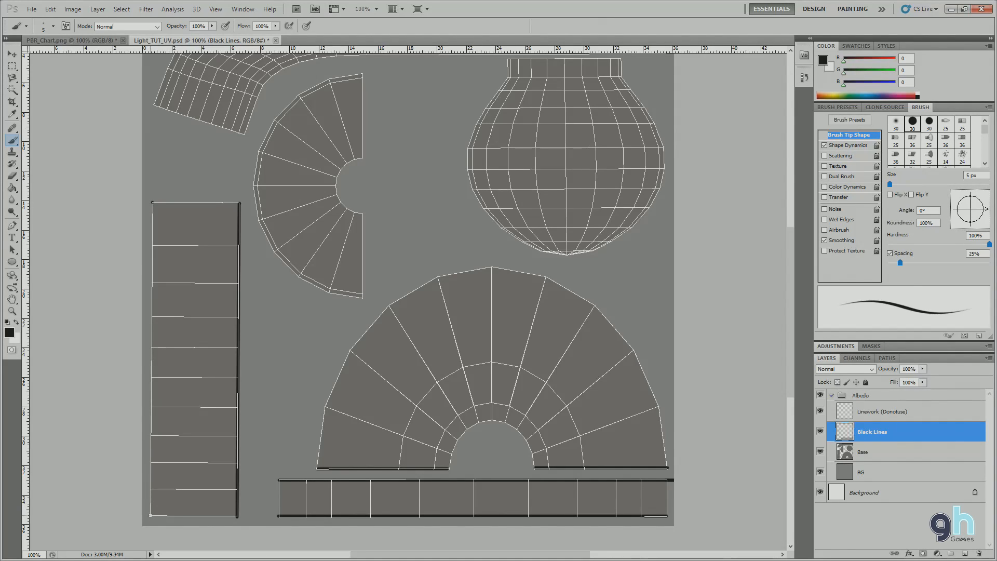
left_click(151, 515, "shift")
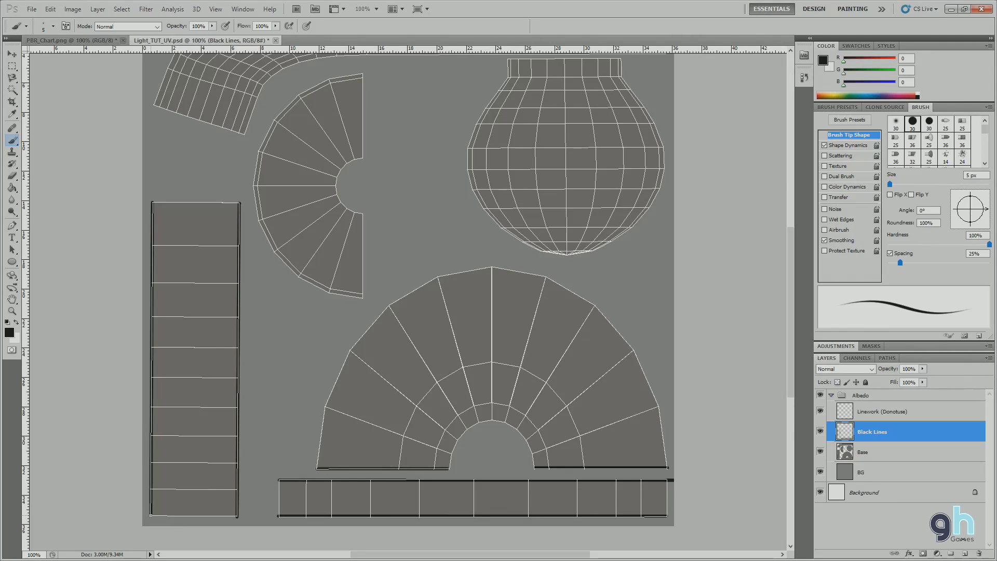
Draw straight black lines across both ends of the curved pipe's UV shape.
scroll(452, 266, "up", 3)
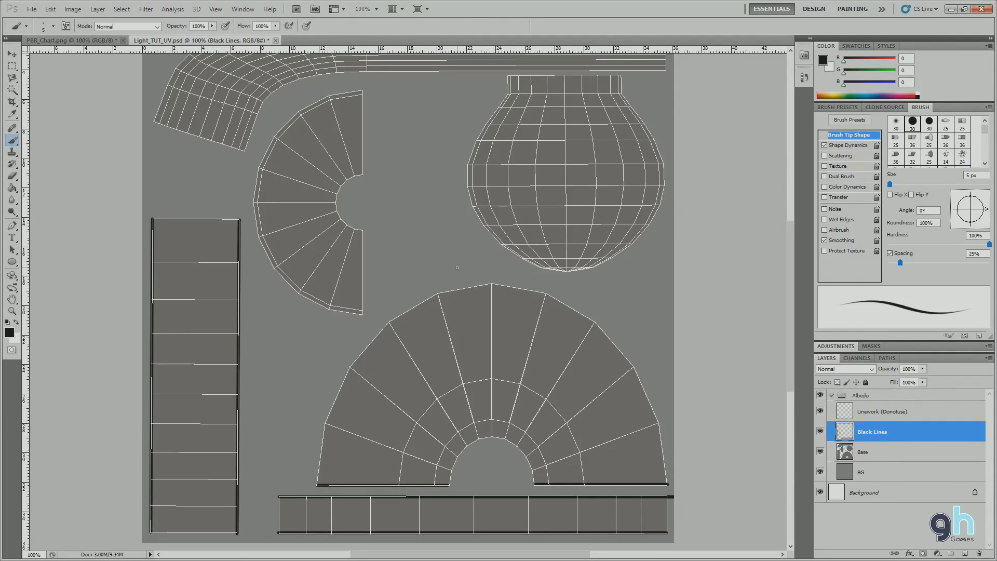
scroll(452, 267, "up", 1)
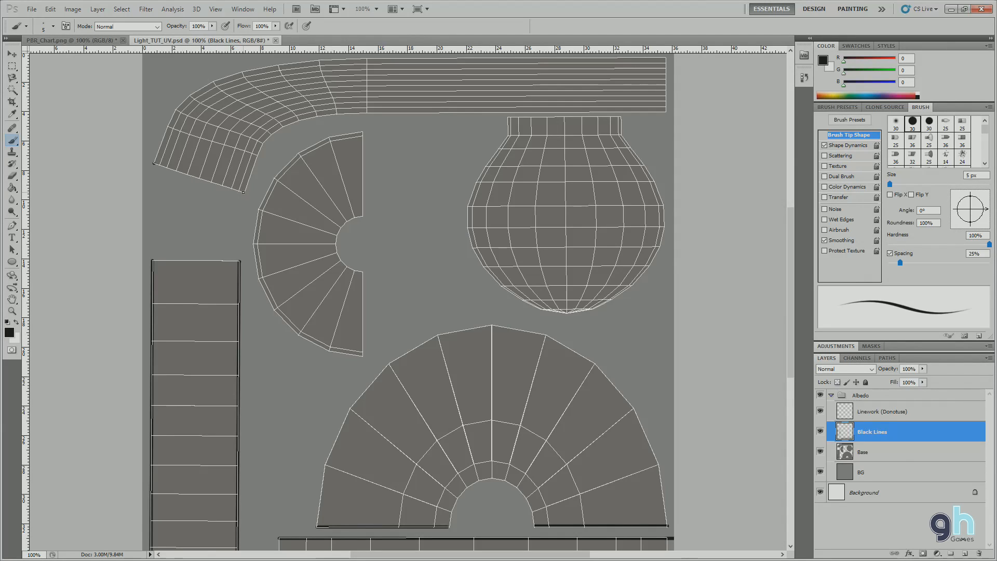
left_click(244, 193, "shift")
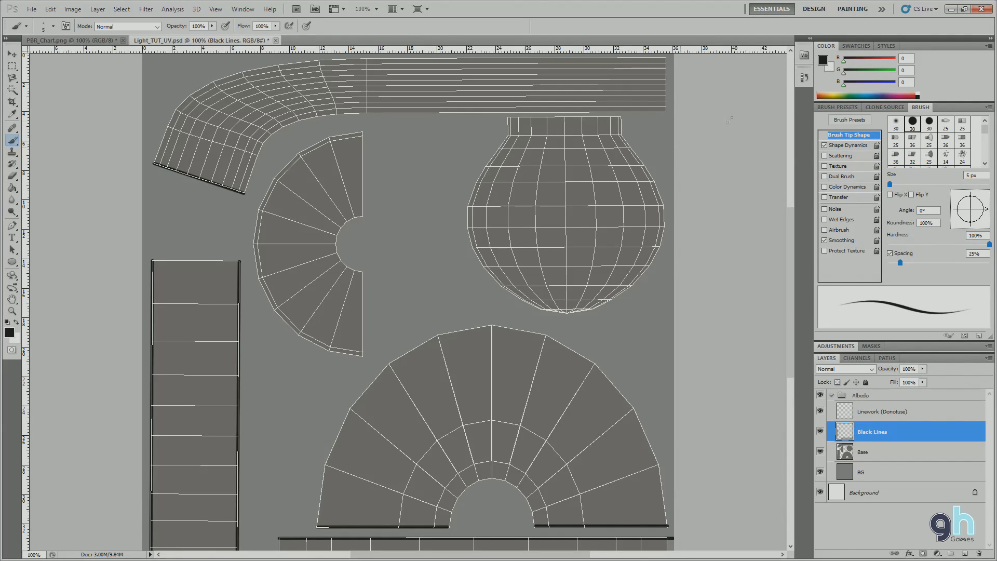
left_click(666, 58)
left_click(665, 113, "shift")
Draw straight black lines along the bulb shape's neck edge and the small half-circle's two straight edges.
left_click(507, 116)
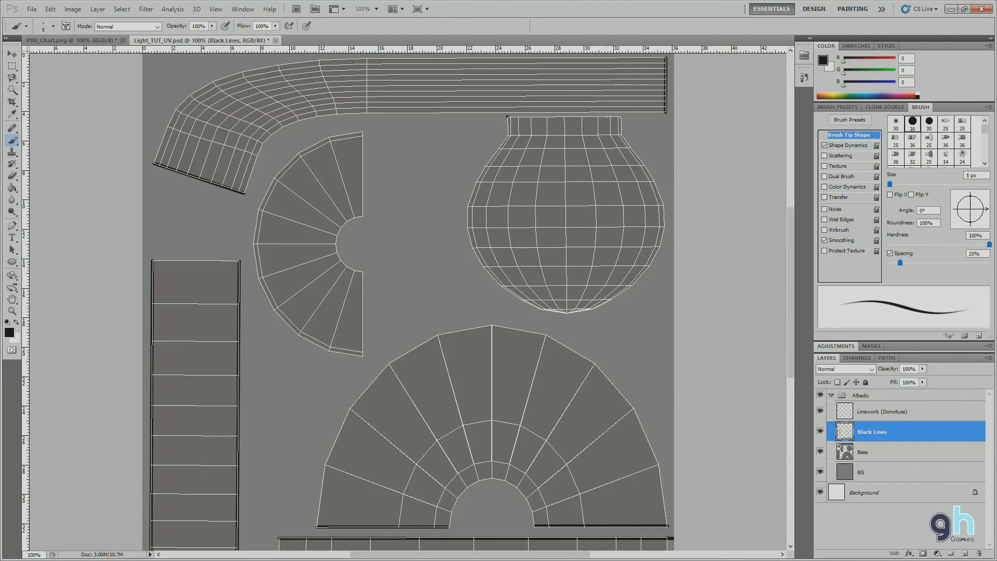
left_click(620, 118, "shift")
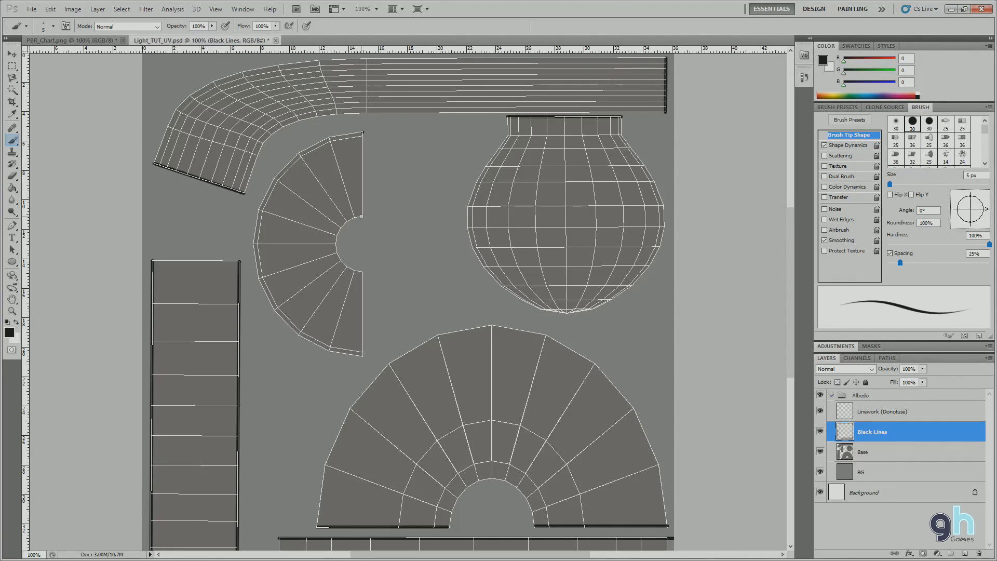
left_click(363, 216, "shift")
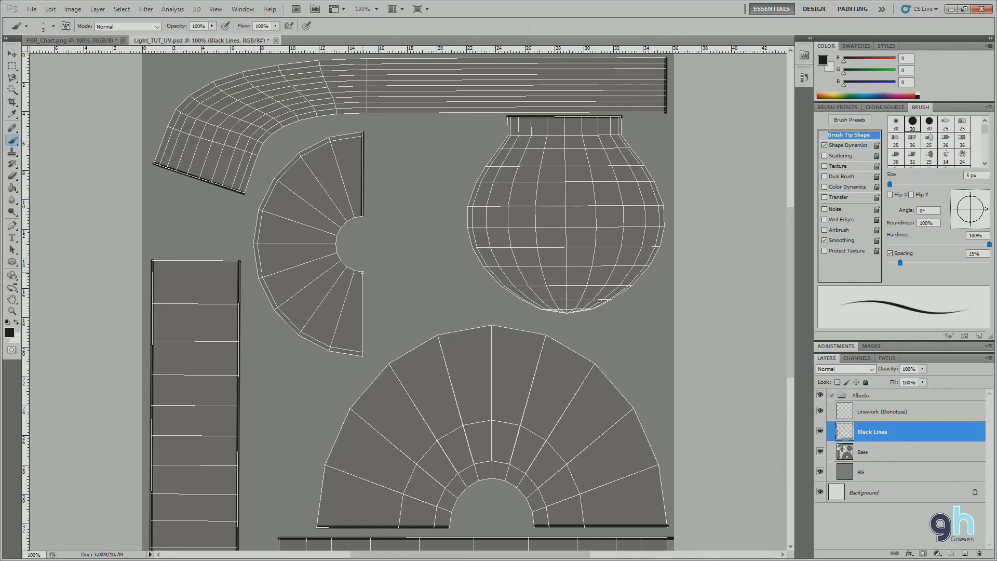
left_click(363, 355, "shift")
Trace the outer of the large half-circle's inner UV arcs with connected straight black segments from end to end.
scroll(439, 322, "down", 2)
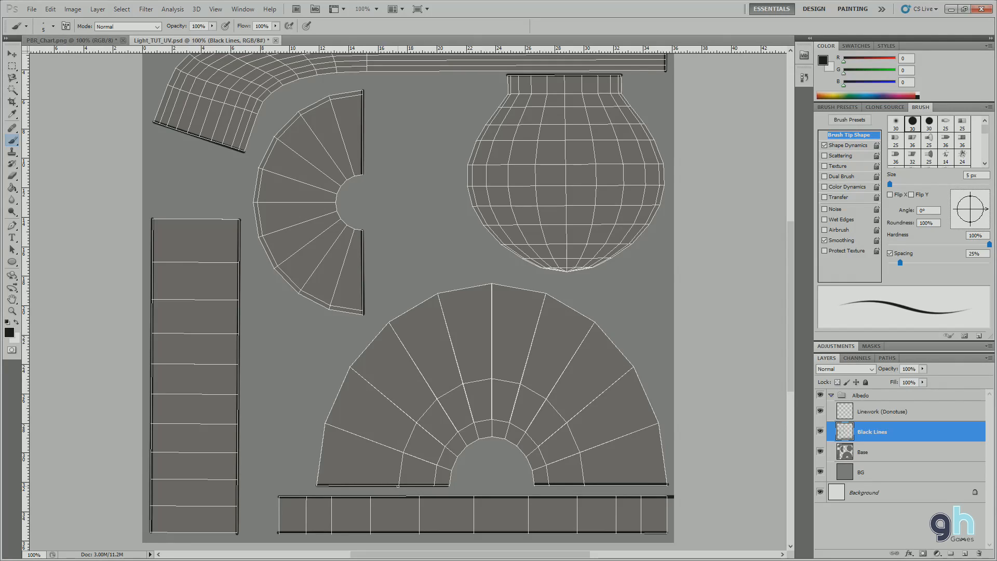
left_click(404, 451, "shift")
left_click(417, 422, "shift")
left_click(438, 399, "shift")
left_click(462, 383, "shift")
left_click(491, 378, "shift")
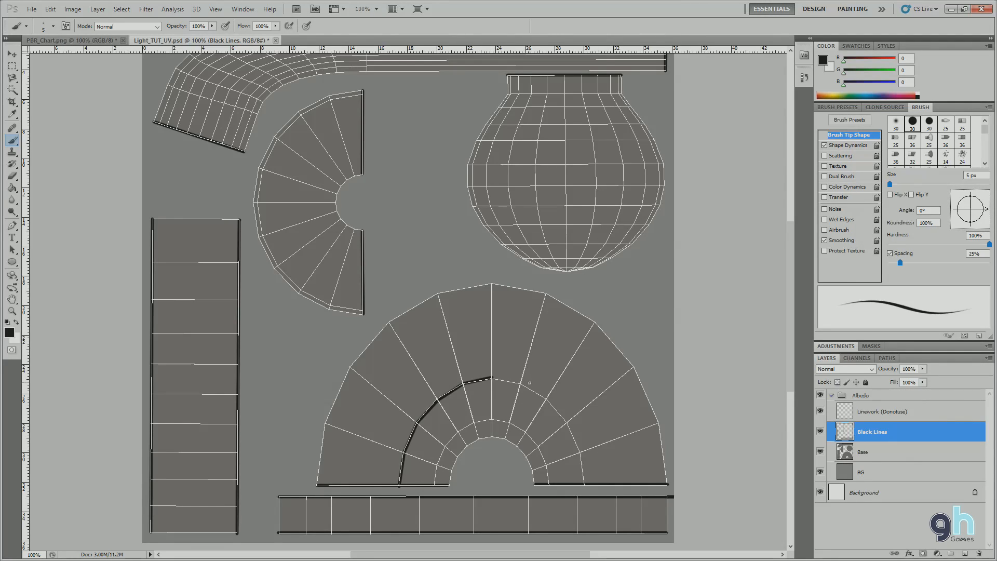
left_click(521, 385, "shift")
left_click(549, 400, "shift")
left_click(566, 422, "shift")
left_click(579, 451, "shift")
left_click(585, 484, "shift")
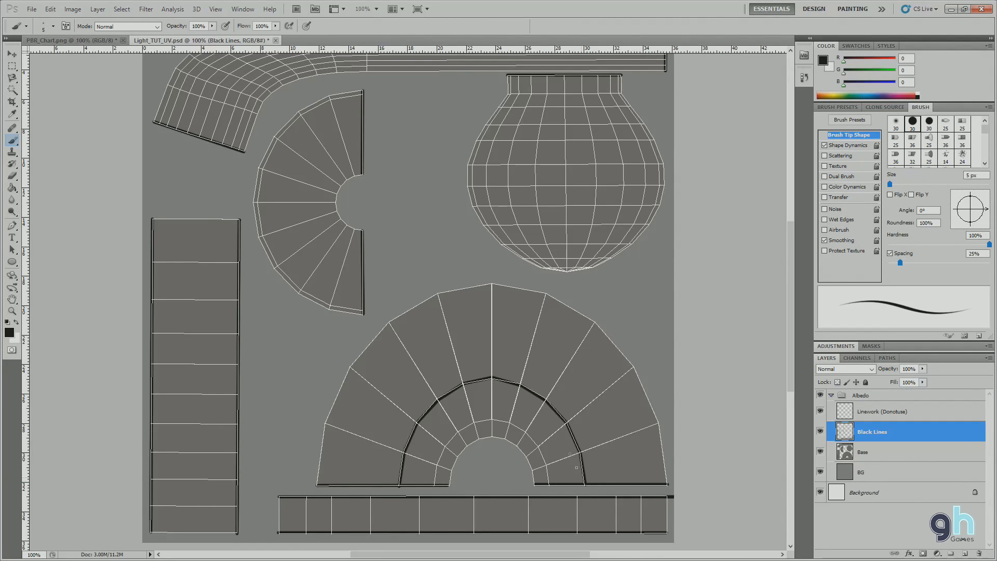
Hide the Linework (Donotuse) layer and save the texture file.
left_click(820, 411)
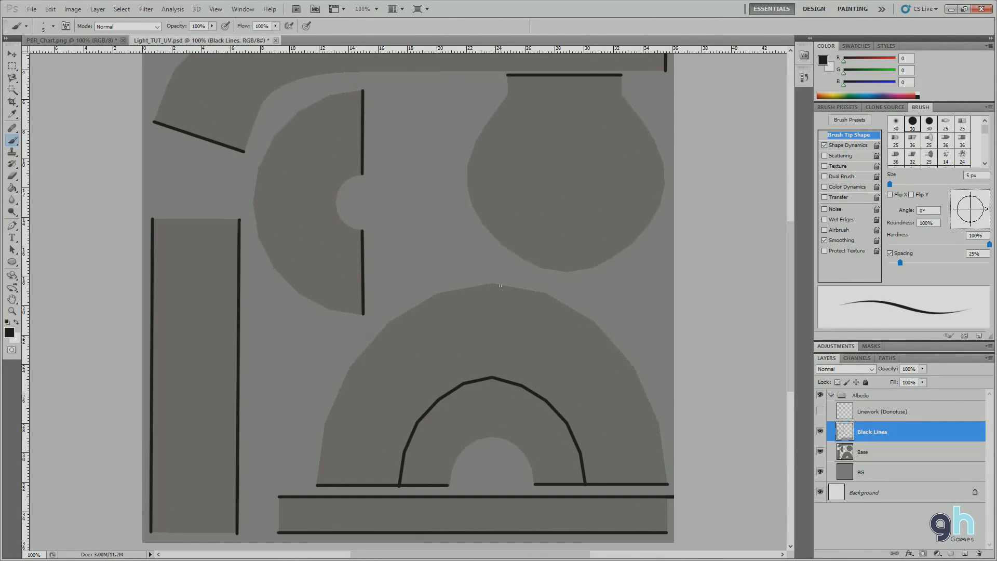
key("ctrl+s")
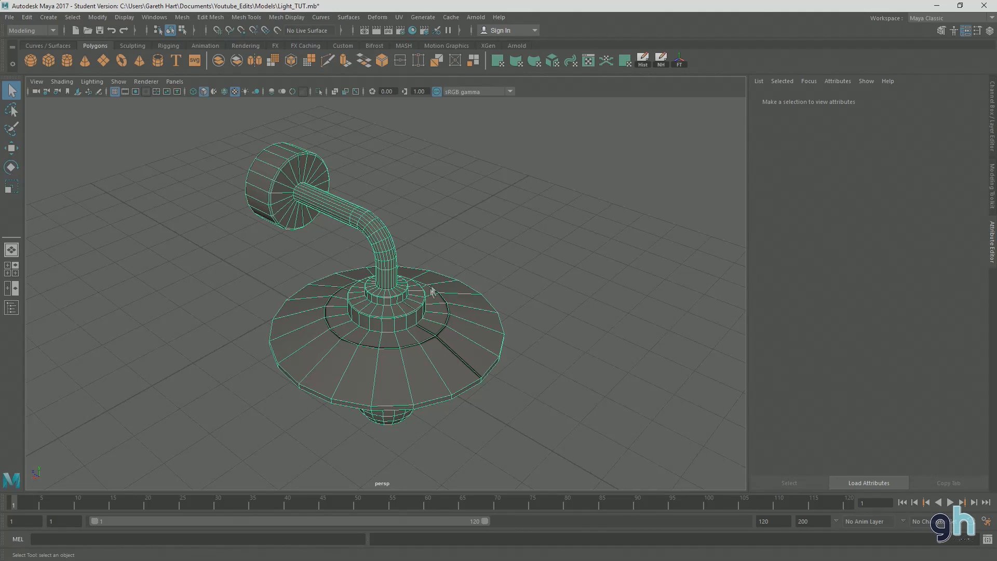
Switch to Maya, deselect the lamp and examine the black lines on its shade and wall mount.
left_click(473, 306)
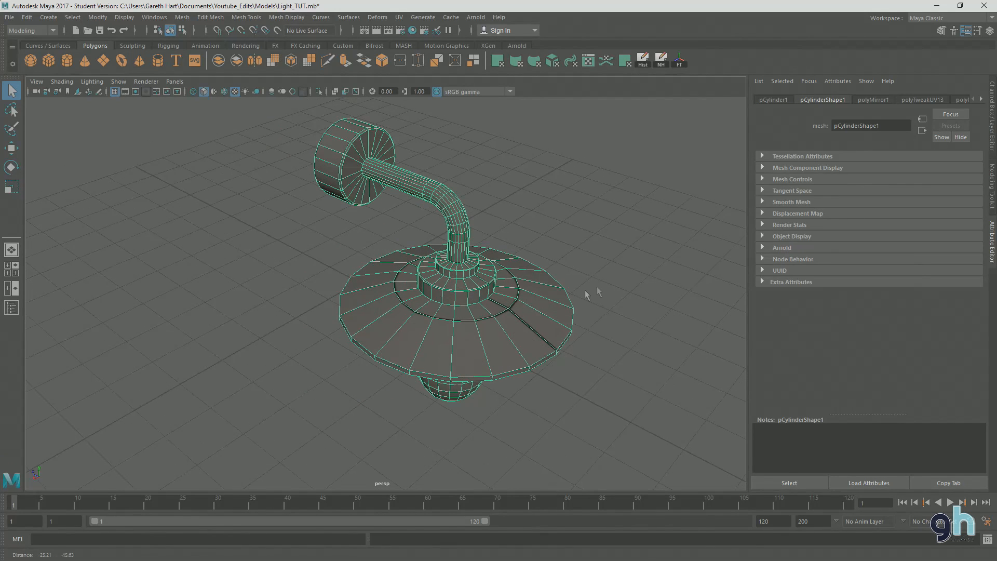
left_click(651, 342)
scroll(563, 331, "up", 5)
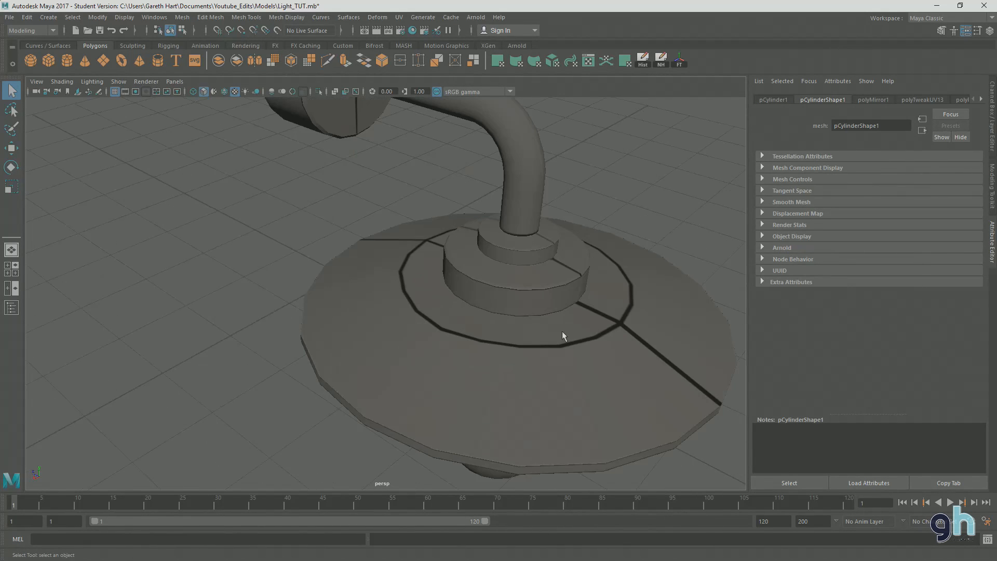
left_click_drag(504, 257, 476, 399)
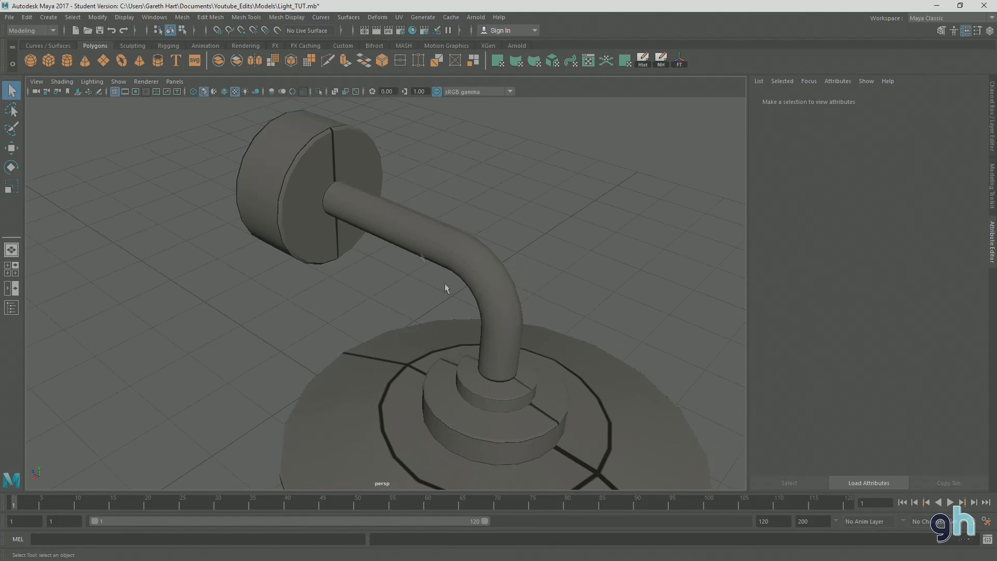
Select the lamp mesh and open the UV Editor.
left_click(338, 165)
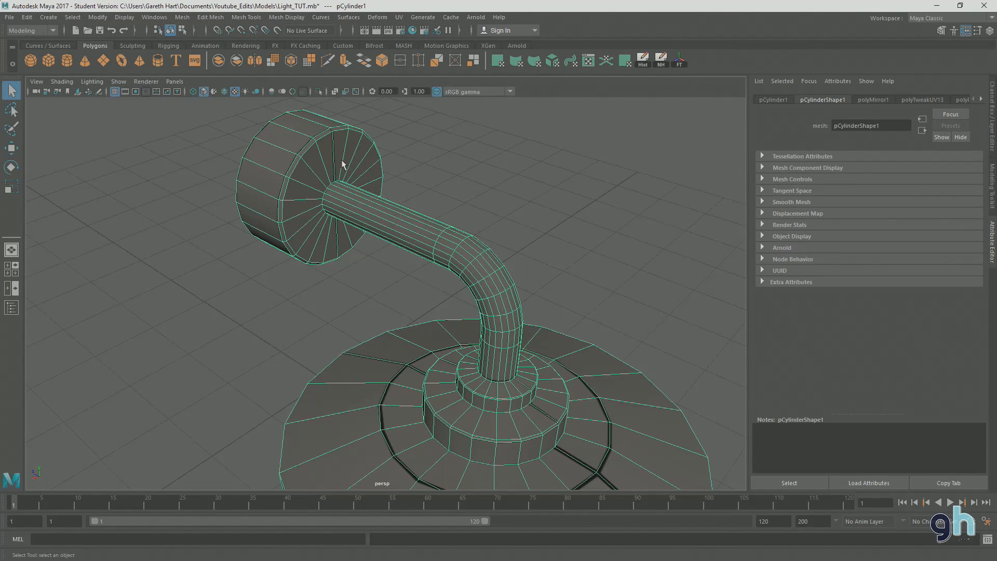
left_click(408, 20)
left_click(407, 20)
left_click(398, 17)
left_click(431, 40)
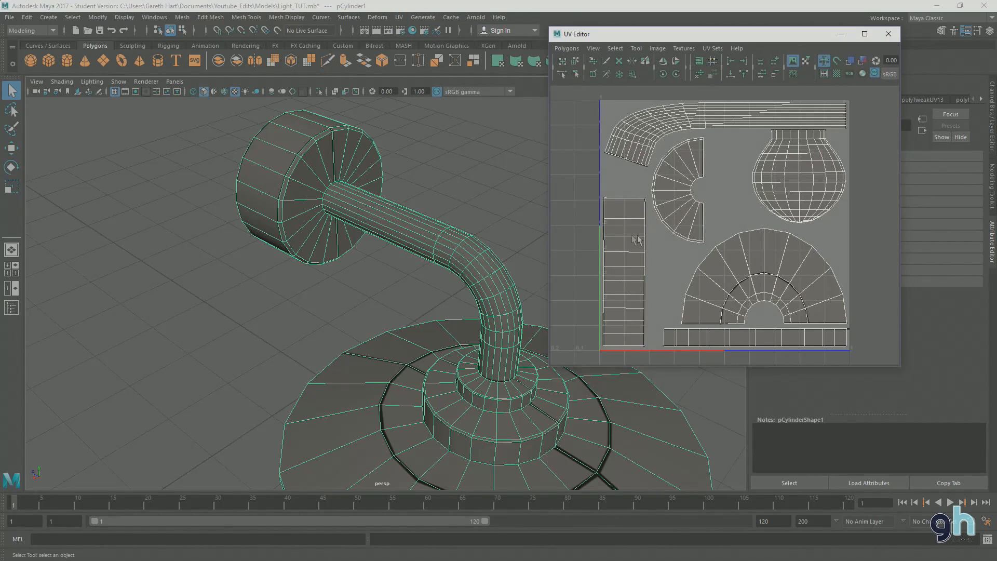
Compare the black lines on the lamp's shade and mount with the UV layout, both with the mesh selected and deselected.
scroll(693, 207, "up", 4)
scroll(699, 222, "down", 3)
left_click_drag(434, 336, 296, 202)
left_click(452, 204)
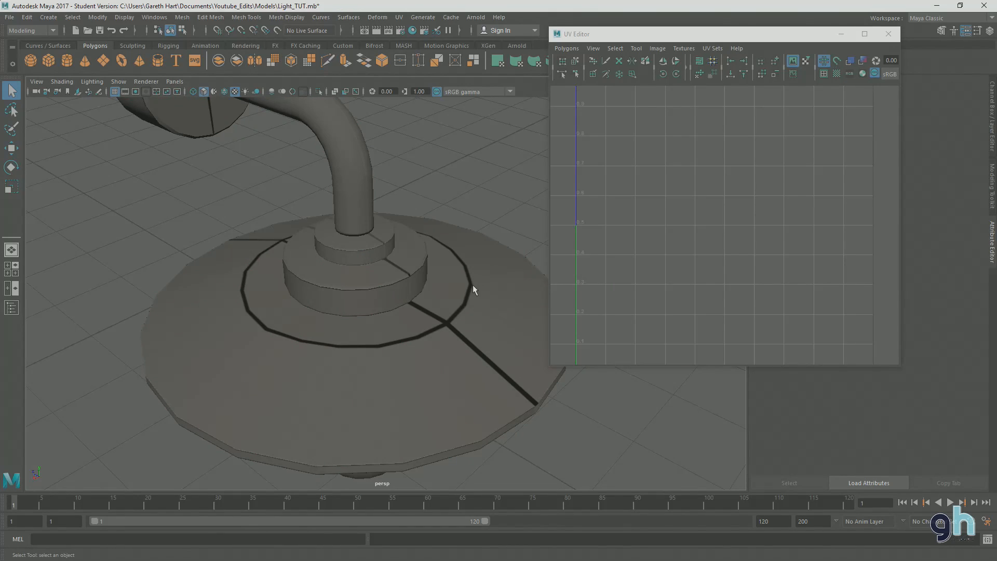
left_click(473, 289)
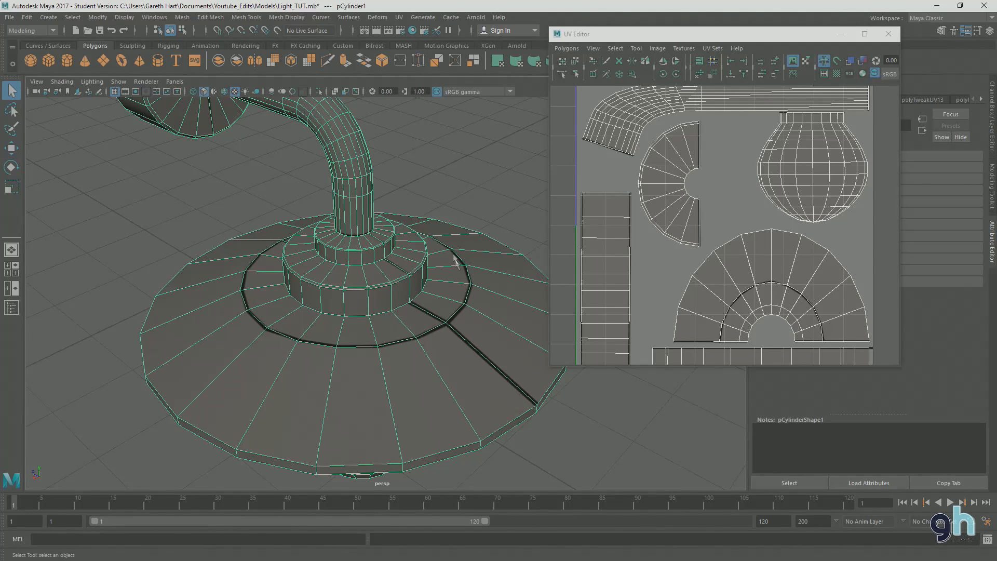
left_click_drag(426, 215, 517, 326)
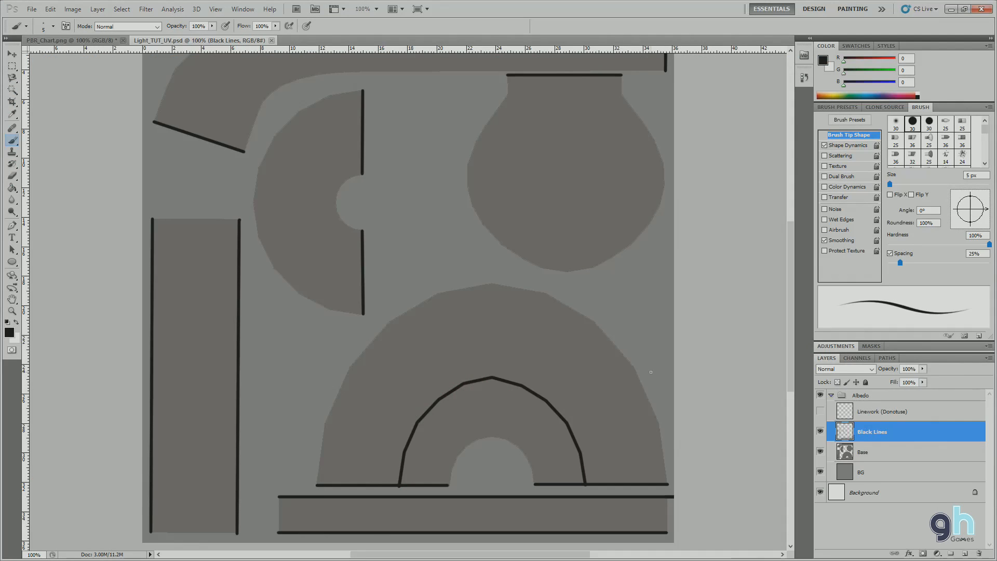
Return to Photoshop and erase the black lines on the small half-circle's straight edges with the 150 px Eraser.
scroll(355, 199, "up", 3)
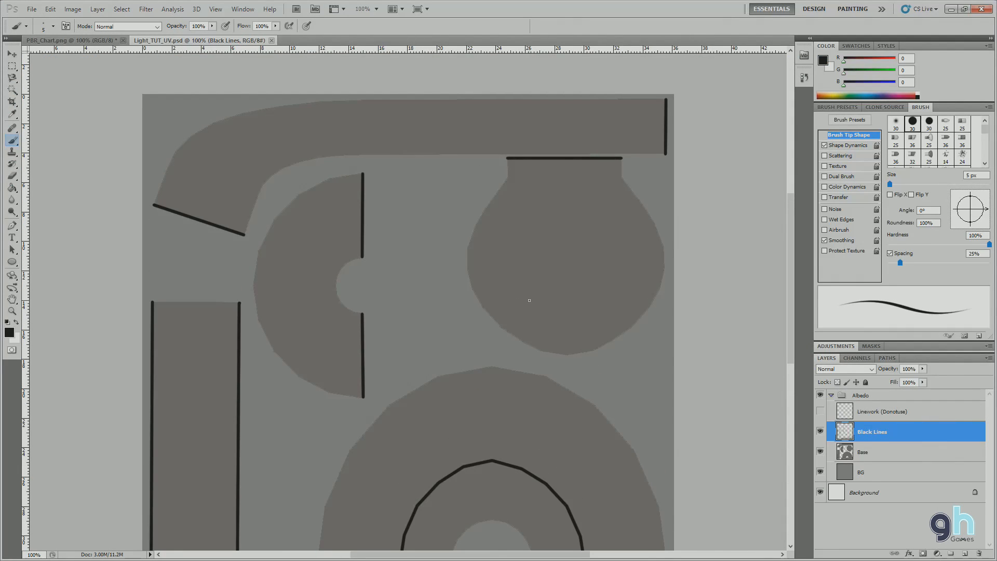
key("e")
mouse_move(356, 178)
left_mouse_down()
mouse_move(356, 385)
mouse_move(378, 361)
left_mouse_up()
Erase the black lines along the large half-circle's straight edges with a 15 px Eraser, keeping the arc, and save the file.
scroll(377, 361, "down", 1)
scroll(377, 360, "down", 4)
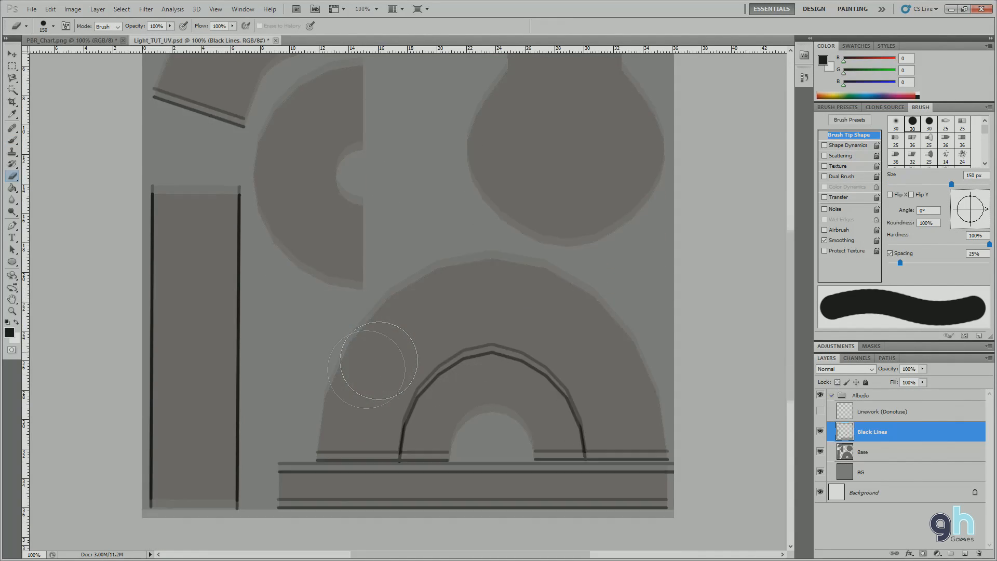
key("bracketleft")
key("bracketleft")
key("bracketleft")
key("bracketleft")
key("bracketleft")
key("bracketleft")
key("bracketleft")
key("bracketleft")
key("bracketleft")
key("bracketleft")
key("bracketleft")
key("bracketleft")
key("bracketleft")
key("bracketleft")
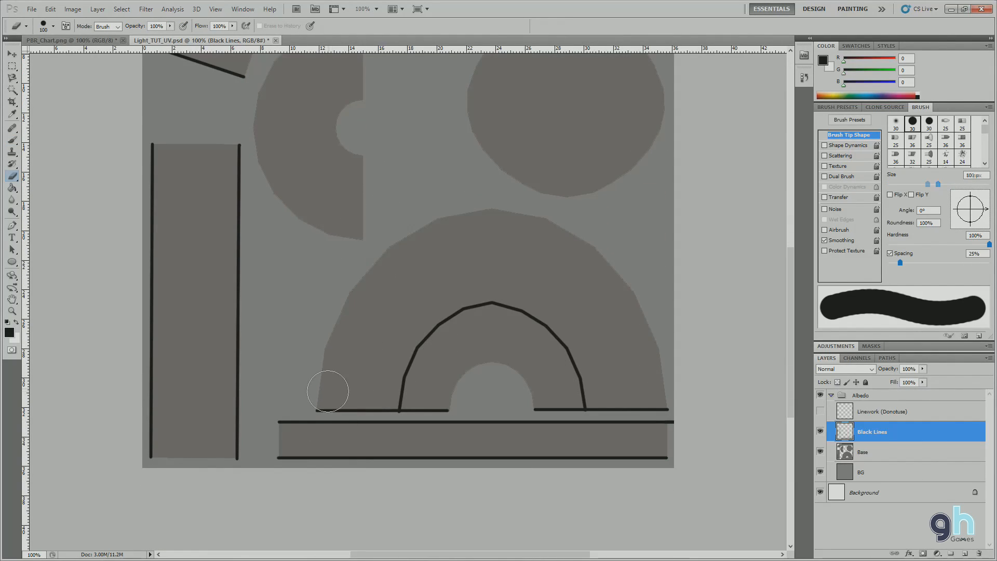
left_click_drag(314, 410, 679, 416)
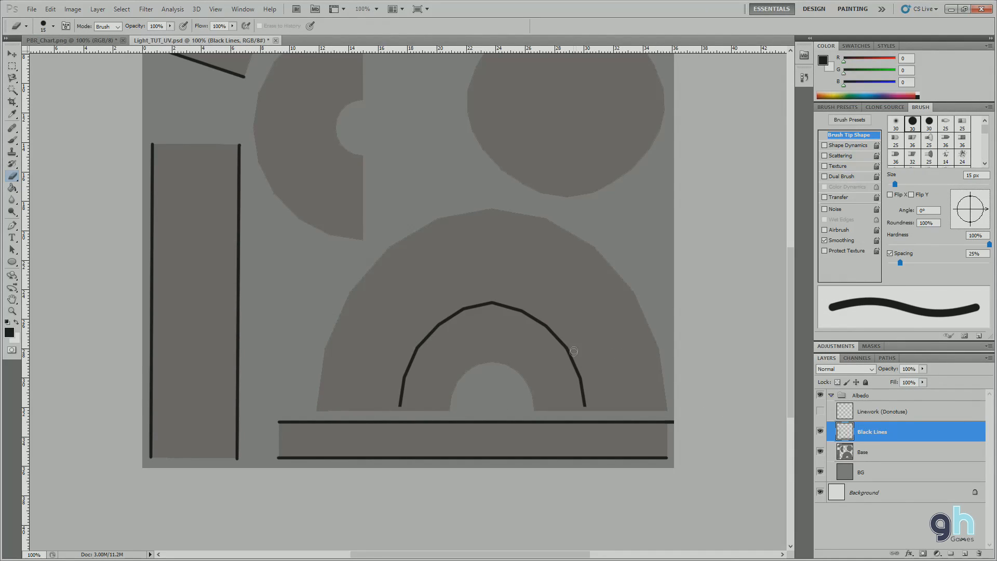
key("ctrl+s")
Switch to Maya, deselect the lamp and check the shade and wall mount for seam lines.
left_click(257, 559)
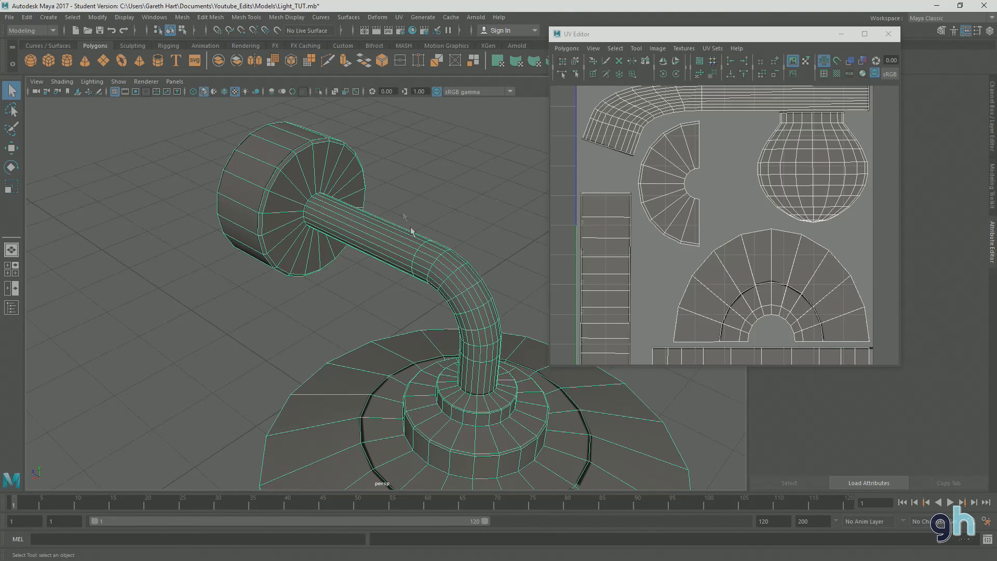
left_click_drag(526, 320, 397, 169)
left_click(445, 183)
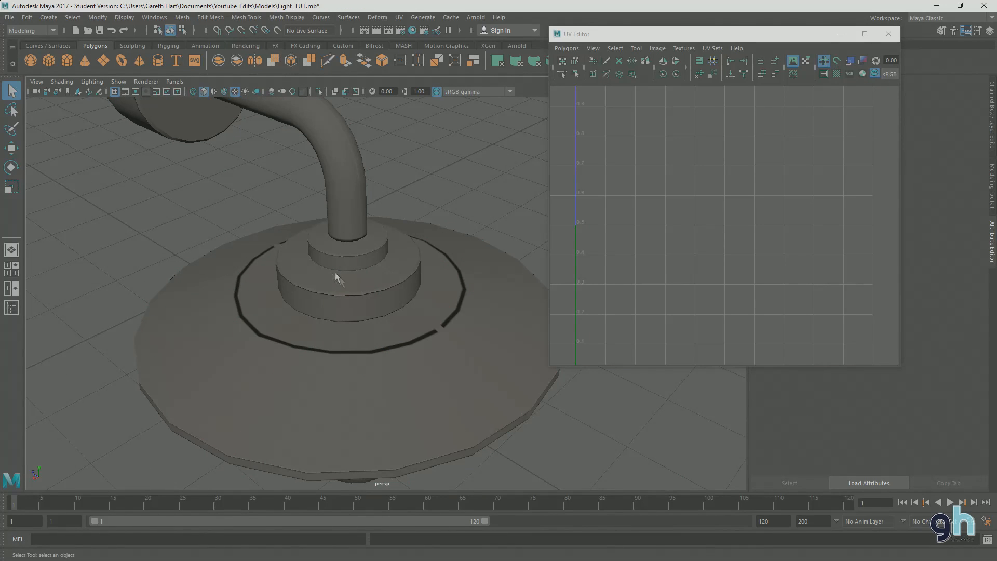
left_click_drag(357, 283, 391, 340)
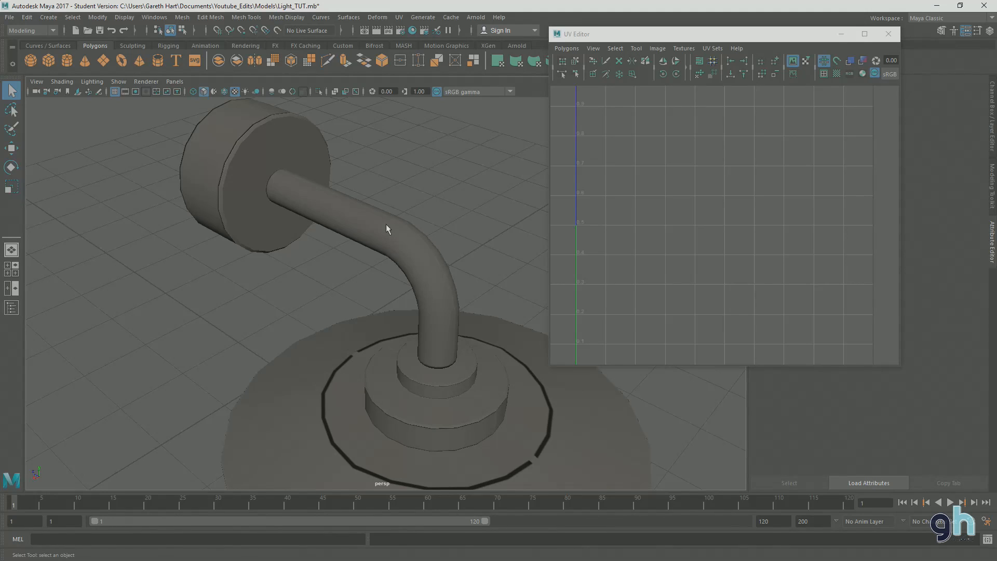
Inspect the lamp's arm and bulb closely for seam lines, comparing the mesh with its UV layout.
scroll(459, 307, "up", 3)
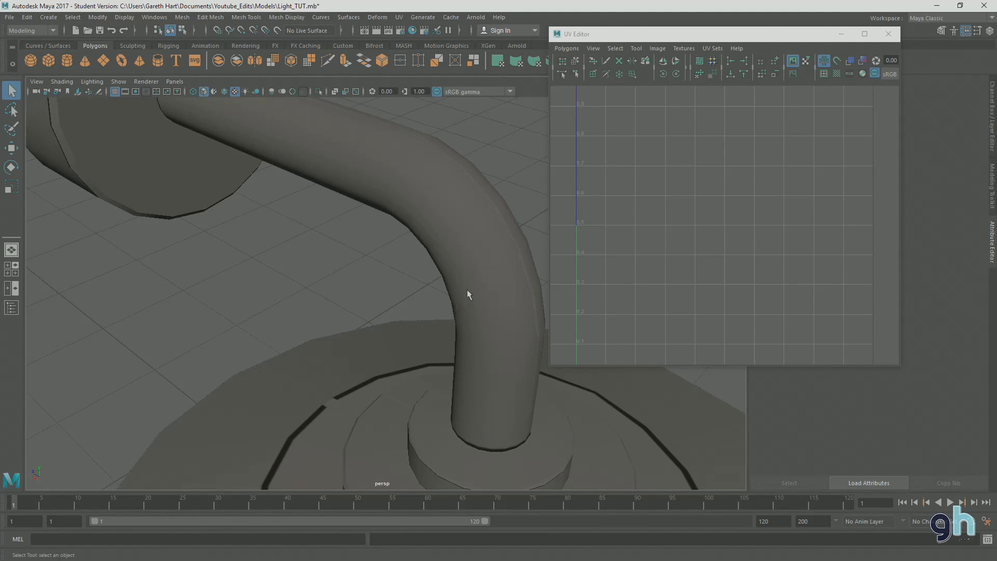
left_click_drag(450, 289, 438, 314)
scroll(414, 304, "up", 4)
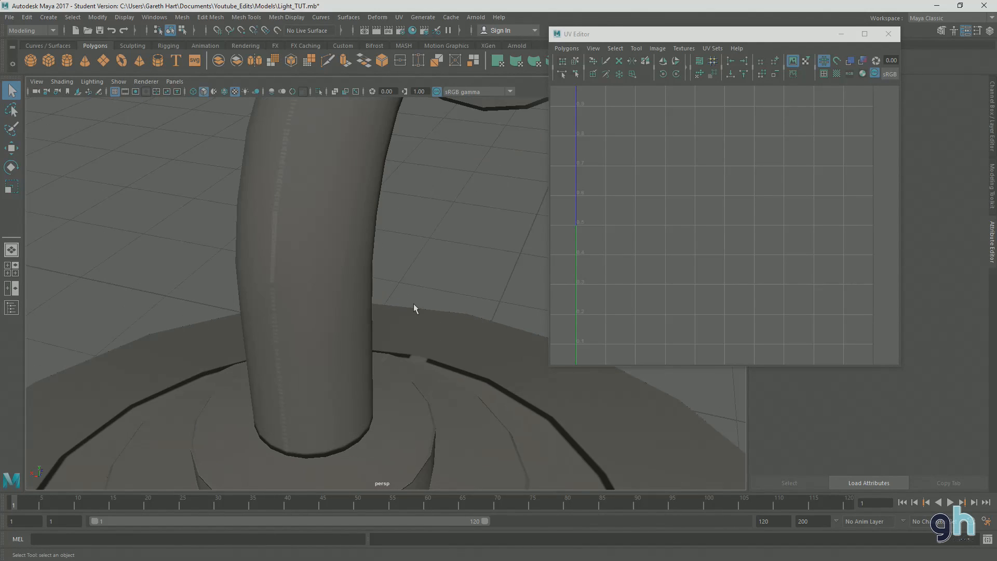
left_click(294, 299)
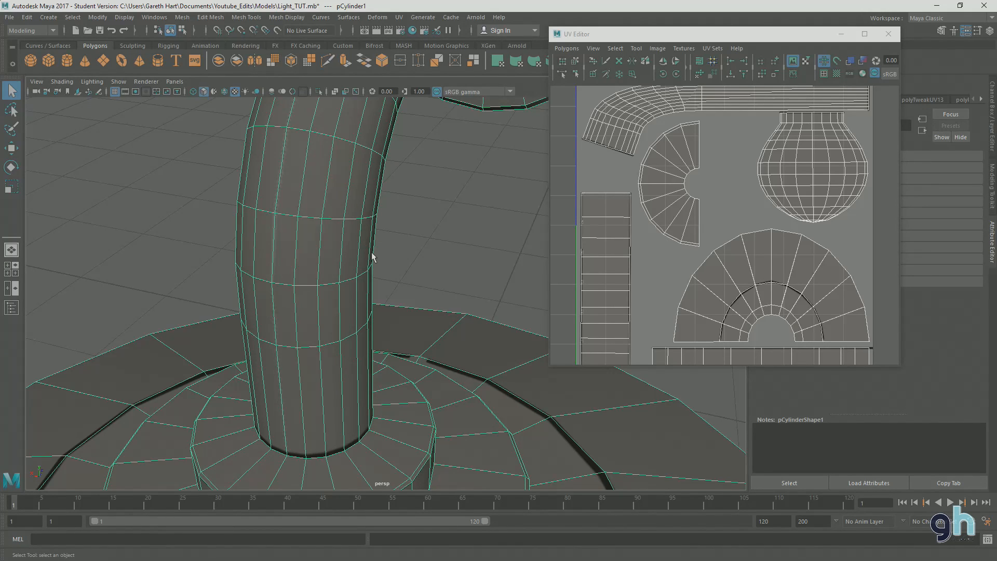
key("f")
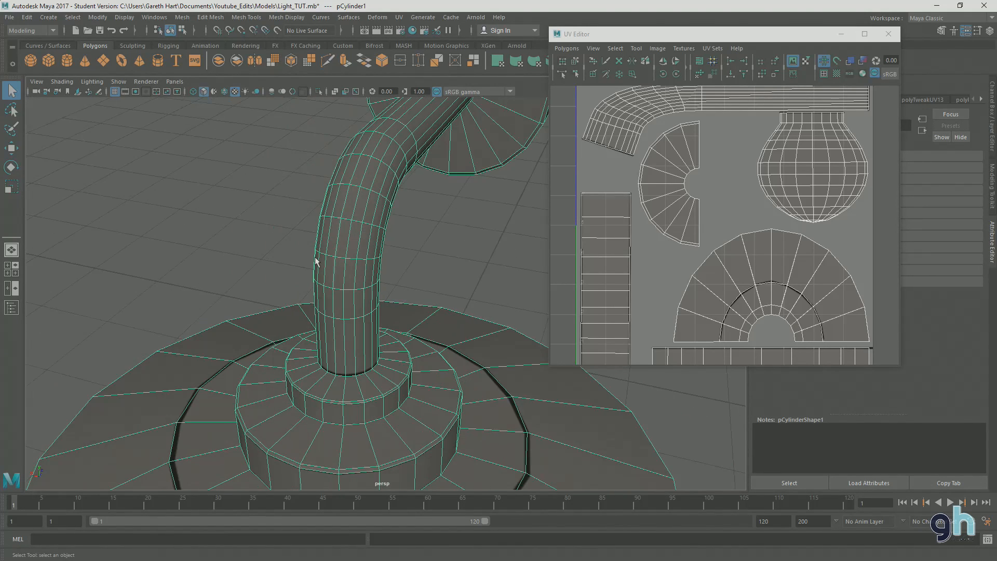
left_click(490, 254)
left_click_drag(382, 381, 383, 289, "alt")
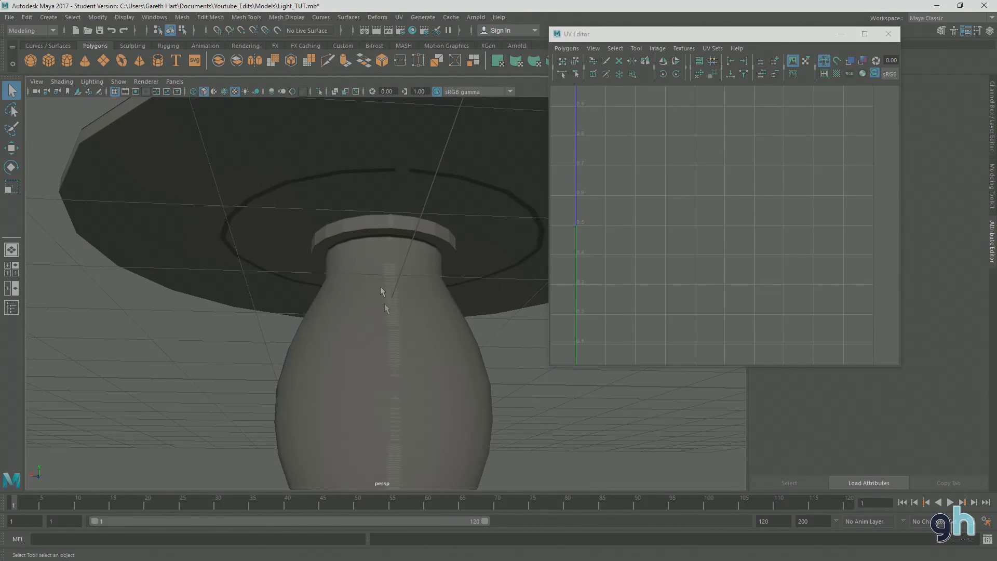
scroll(398, 372, "down", 5)
left_click_drag(380, 329, 380, 369, "alt")
left_click_drag(375, 221, 394, 283, "alt")
left_click_drag(337, 305, 412, 267, "alt")
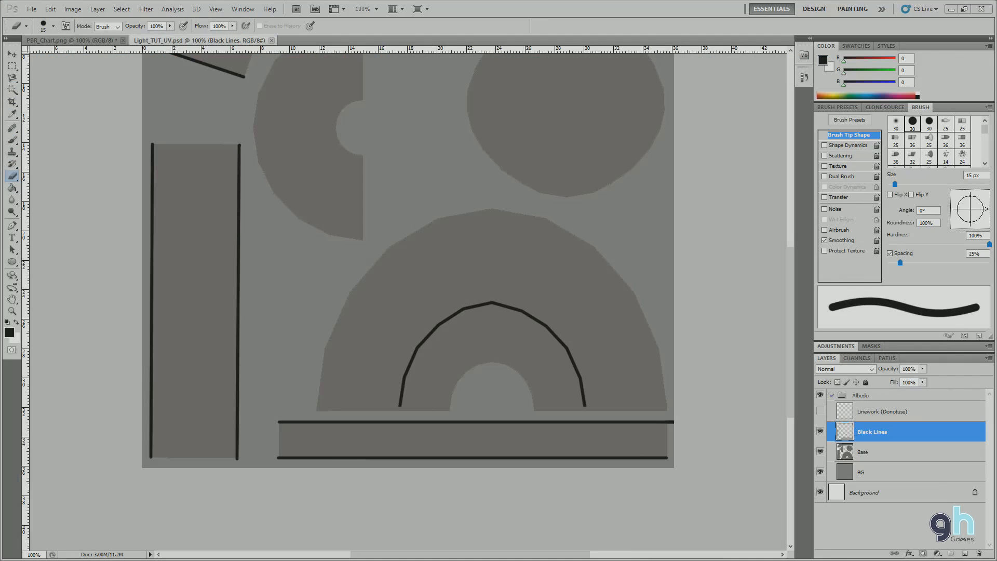
Switch to Photoshop, fill the BG layer with the lamp shapes' grey using the Paint Bucket, and save the file.
scroll(545, 311, "up", 2)
scroll(549, 311, "up", 1)
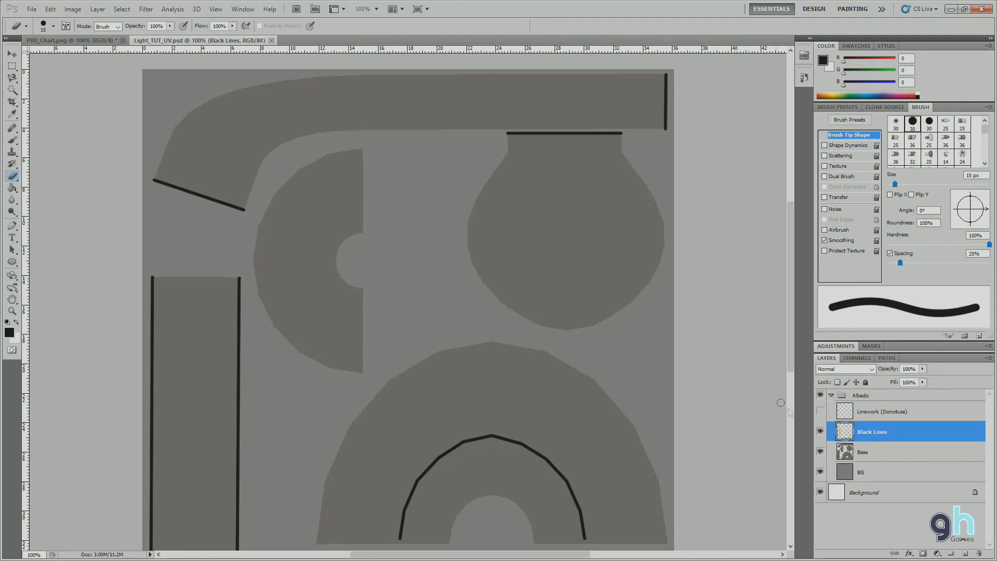
left_click(861, 476)
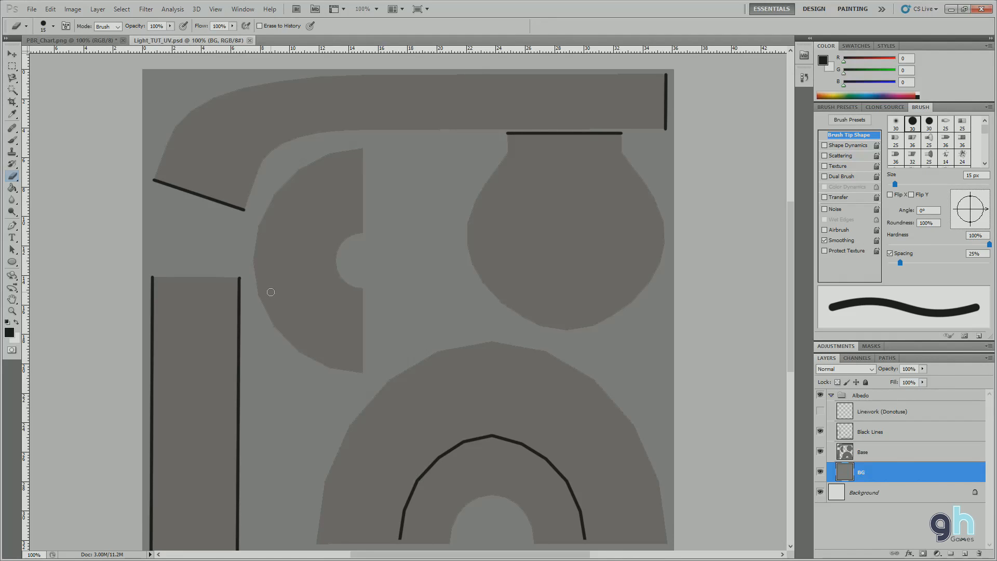
left_click(12, 188)
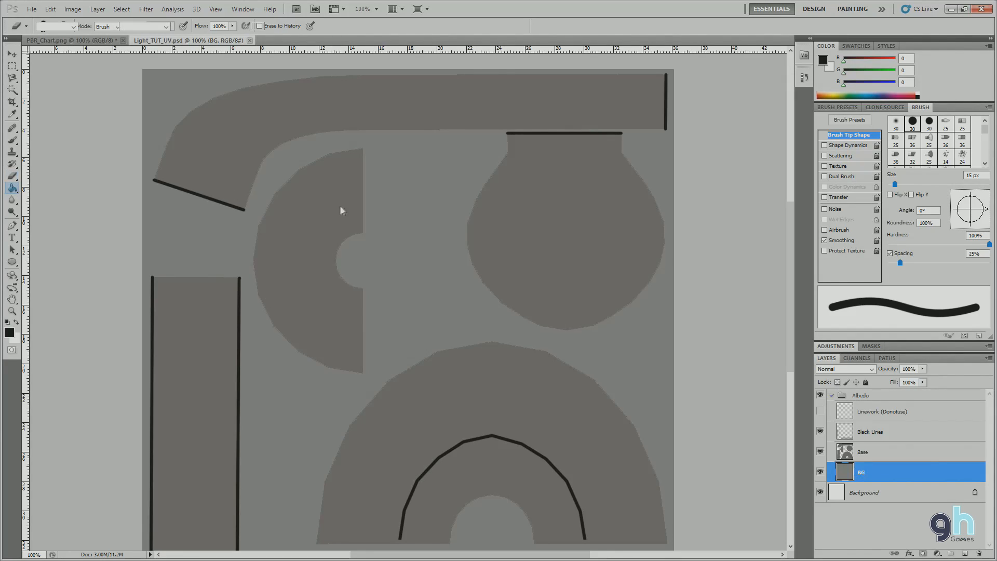
left_click(403, 171)
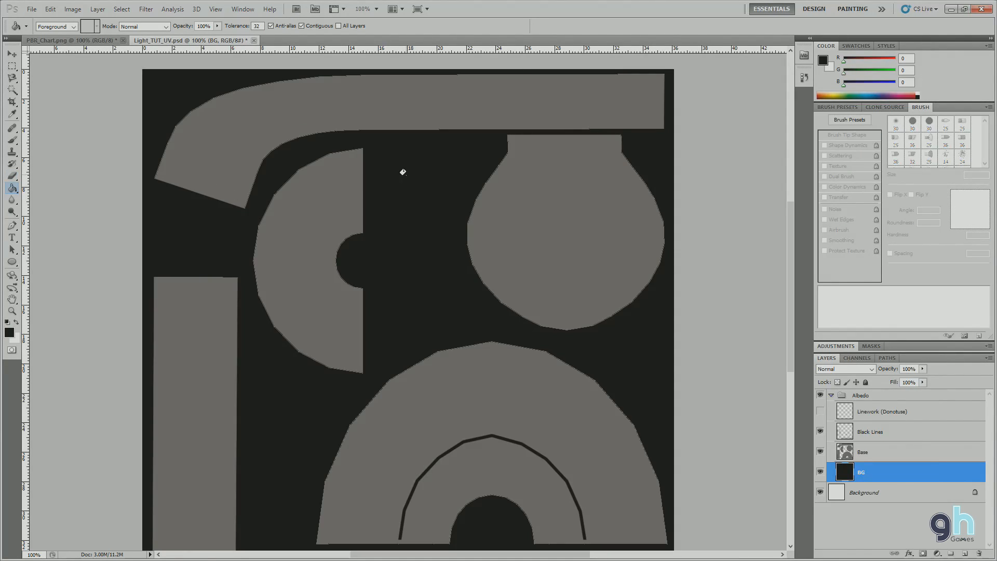
left_click(9, 332)
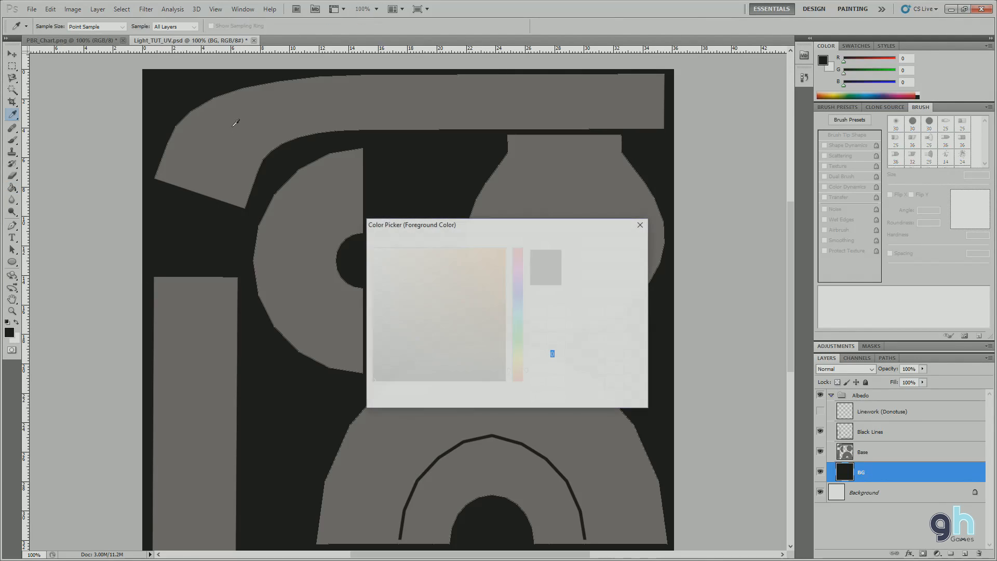
key("Return")
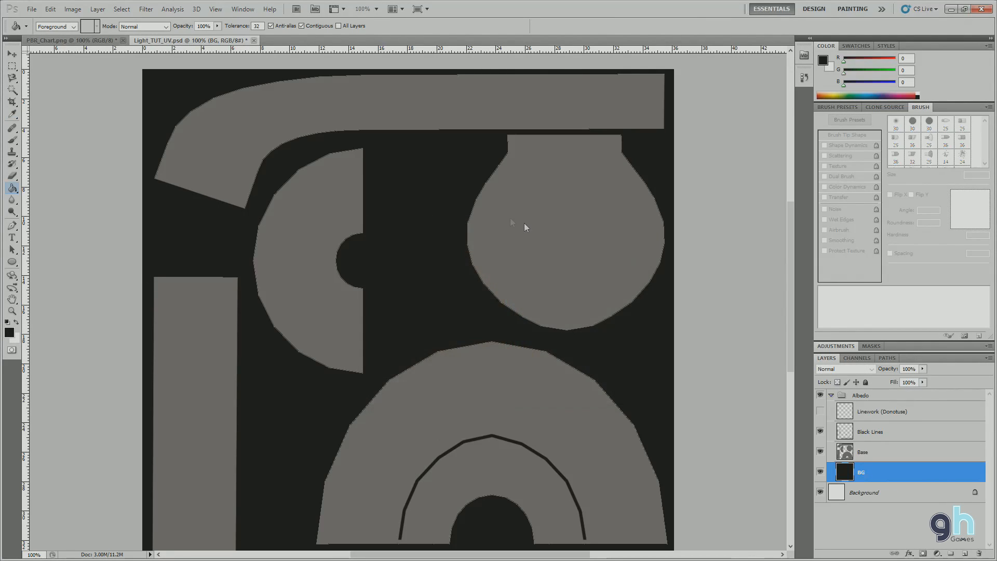
left_click(408, 167)
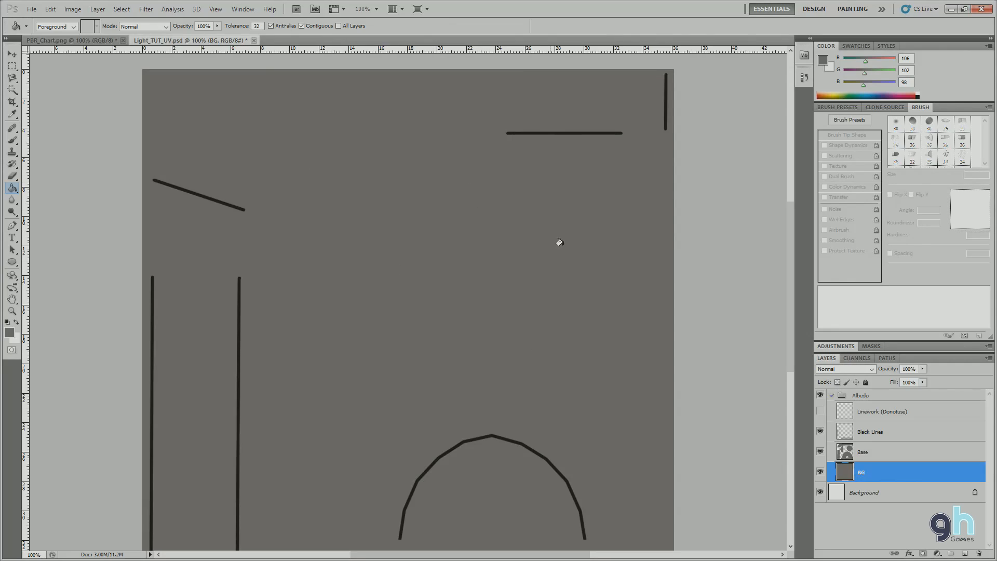
scroll(536, 286, "down", 2)
key("ctrl+s")
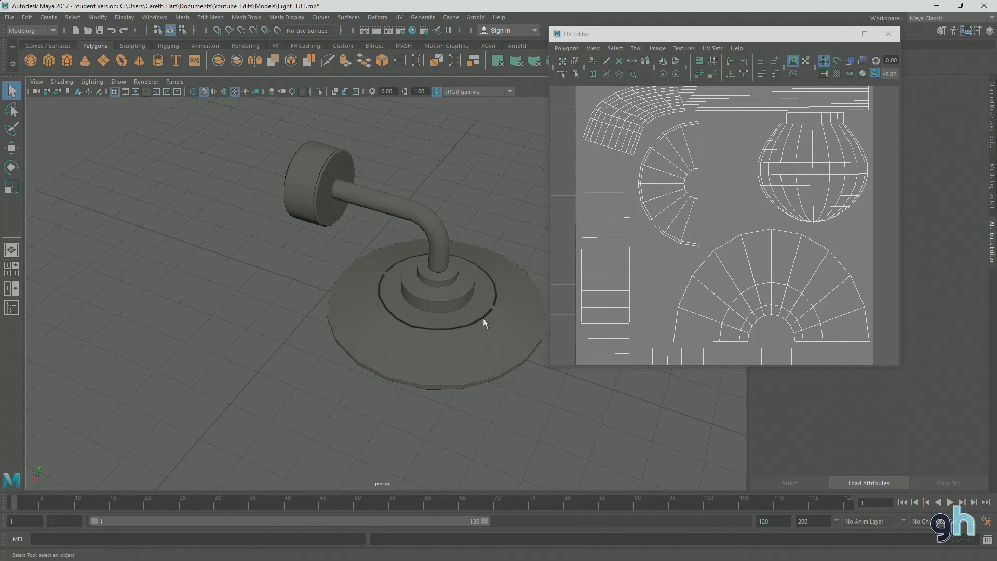
Switch to Maya and check the wall mount, arm and shade for remaining seams, with the lamp selected and deselected.
left_click(442, 262)
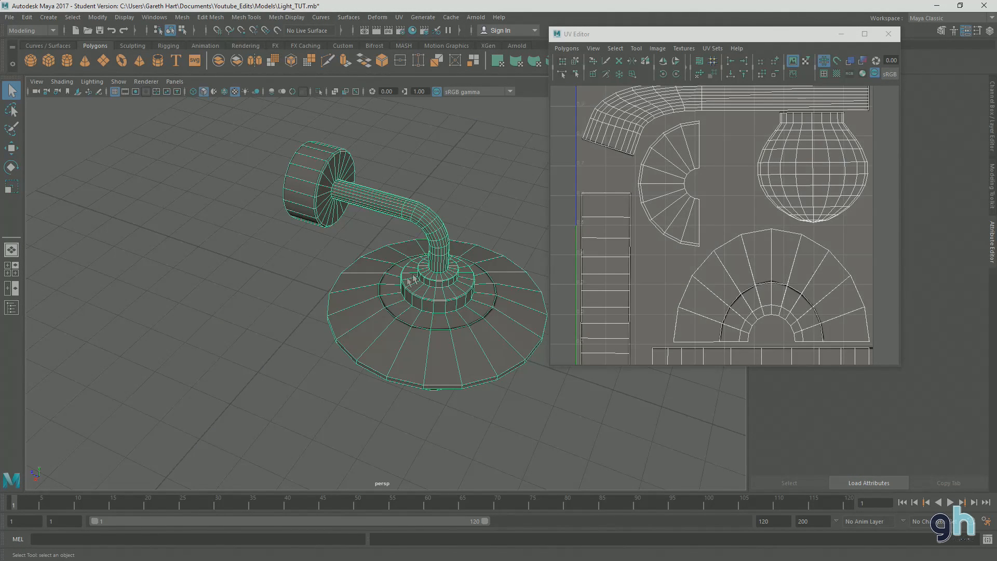
key("f")
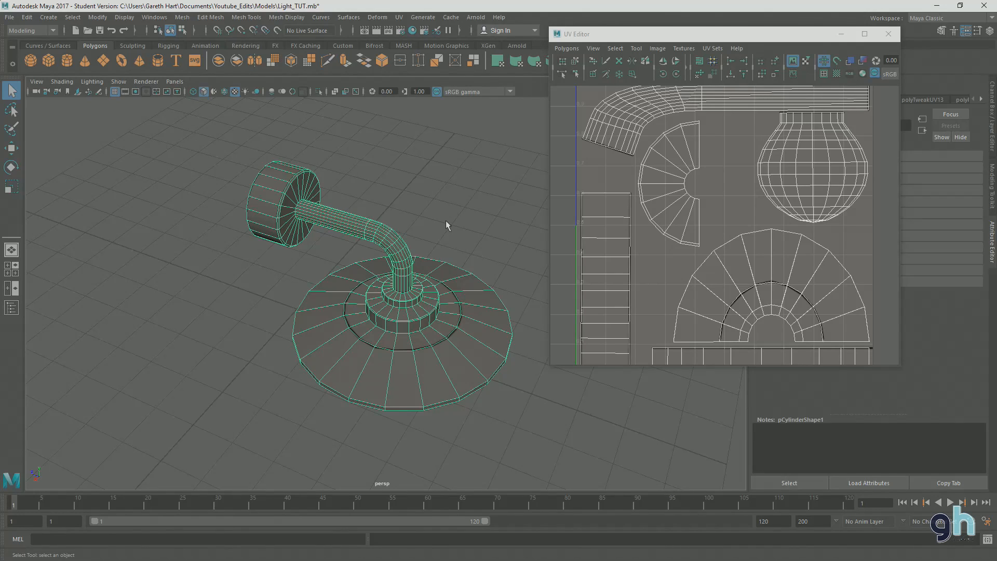
left_click(446, 229)
scroll(460, 318, "up", 6)
left_click_drag(481, 305, 468, 350)
scroll(391, 264, "down", 4)
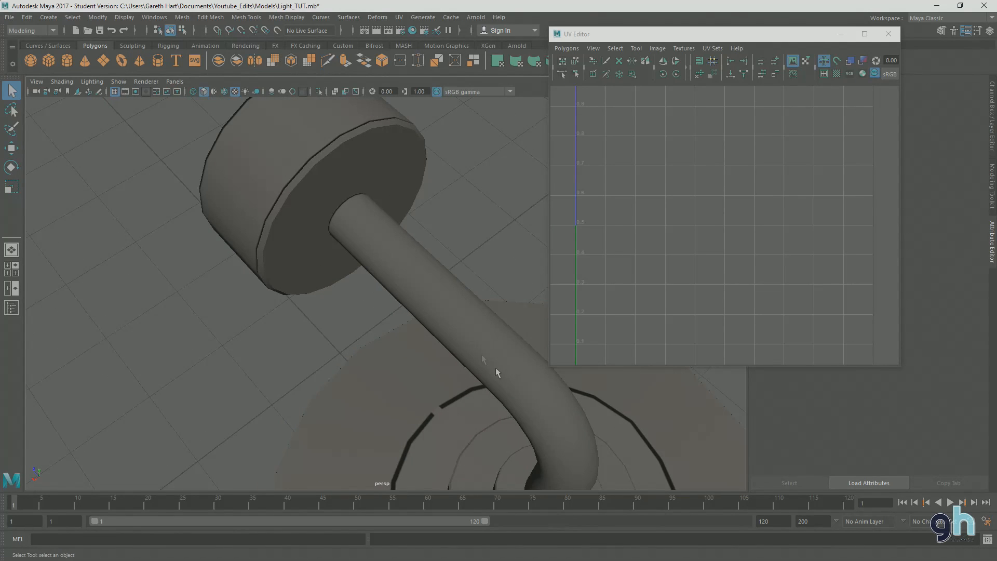
left_click_drag(389, 227, 472, 402)
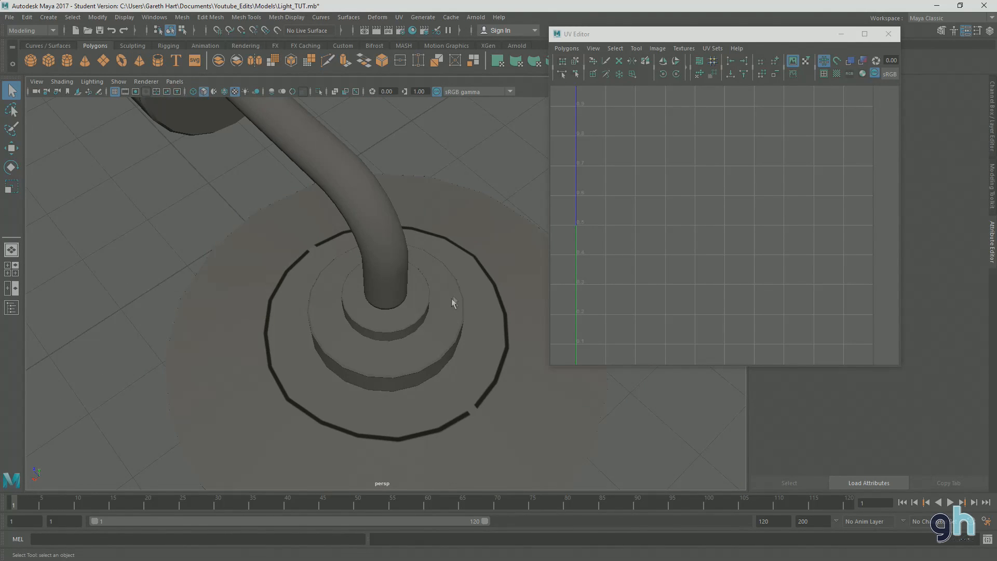
left_click_drag(460, 276, 509, 481)
left_click_drag(434, 363, 413, 370)
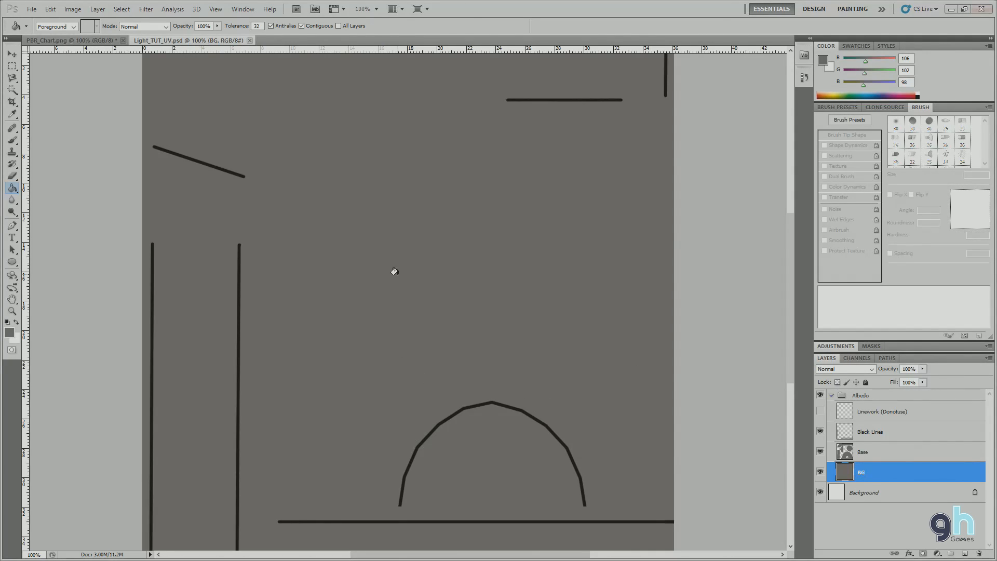
In Photoshop, show the Linework (Donotuse) layer and set the Brush to 43% opacity, 75% flow and black.
left_click(820, 413)
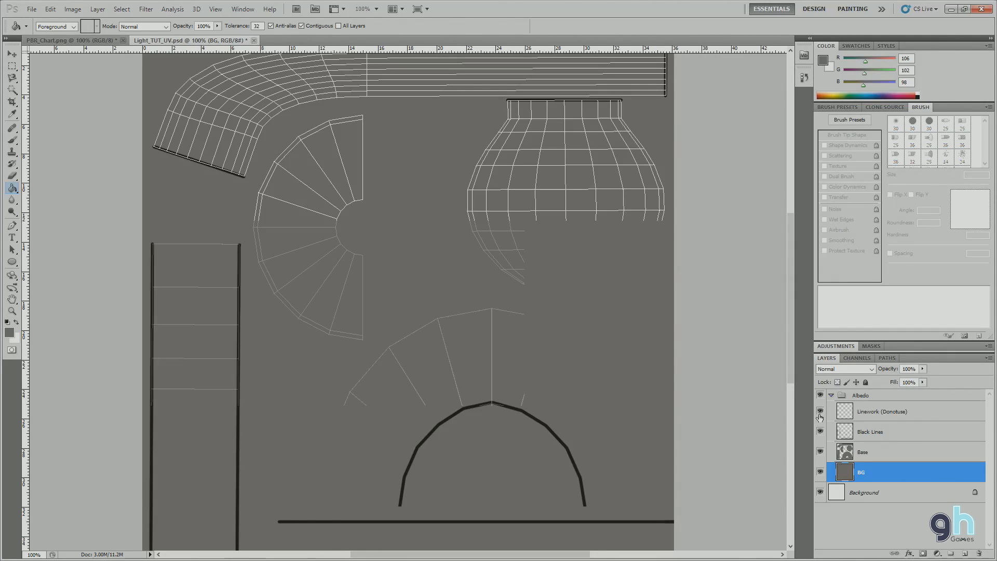
scroll(534, 214, "up", 1)
key("b")
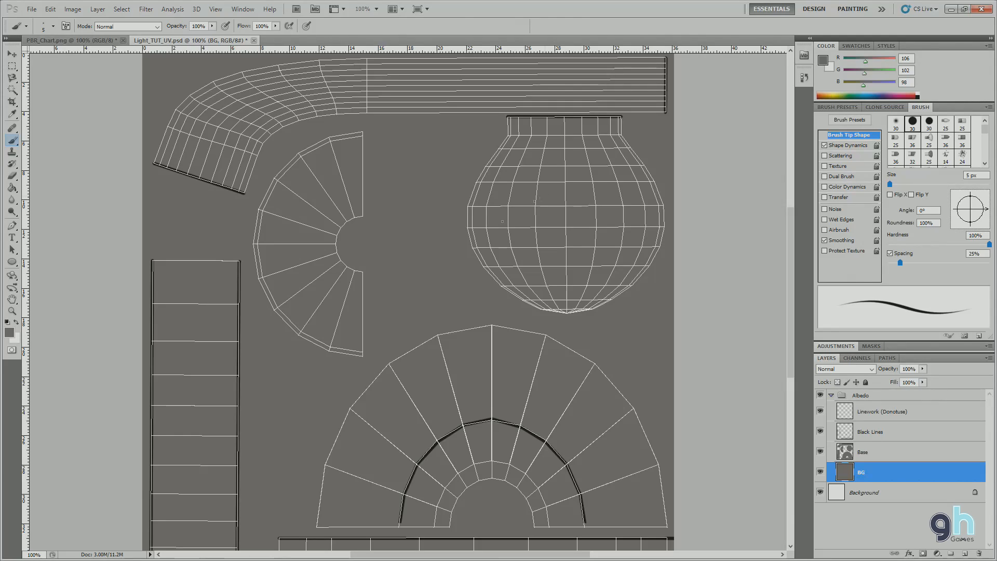
mouse_move(212, 26)
left_mouse_down()
mouse_move(211, 38)
mouse_move(183, 42)
left_mouse_up()
left_click_drag(275, 26, 263, 42)
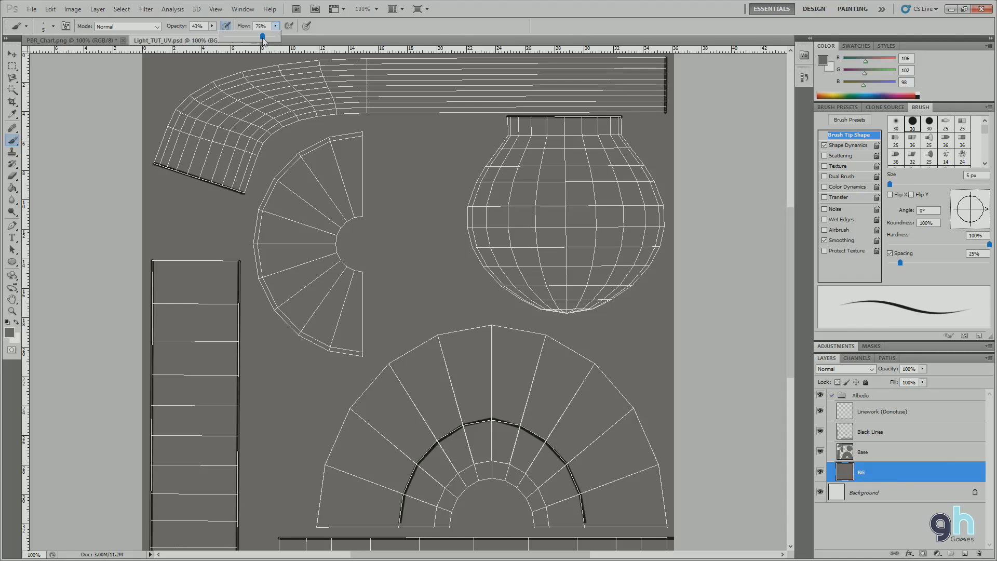
left_click(9, 332)
left_click_drag(387, 359, 372, 388)
left_click(590, 244)
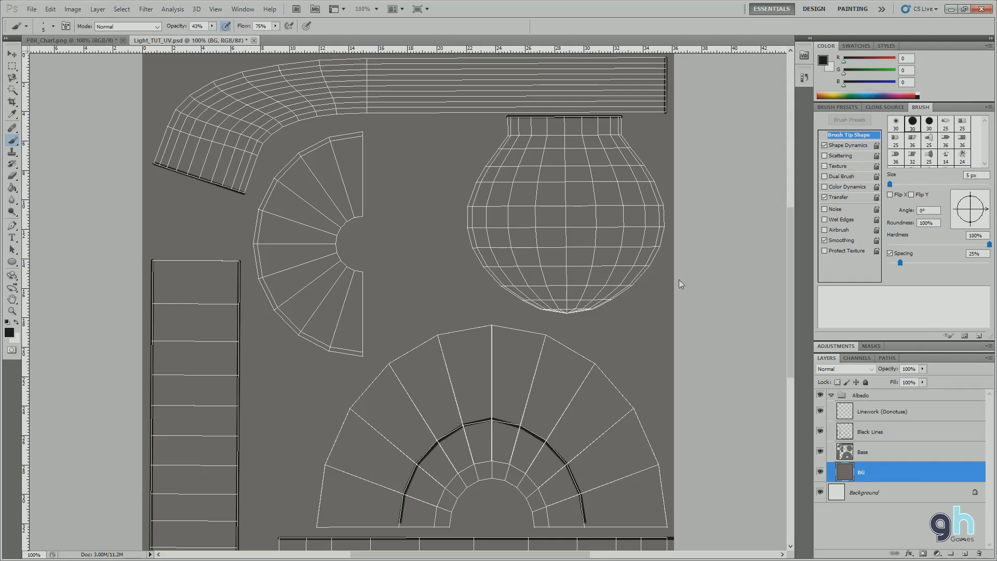
On the Black Lines layer, paint a faint 5 px black line along the large half-circle's inner cut-out arc.
left_click(878, 437)
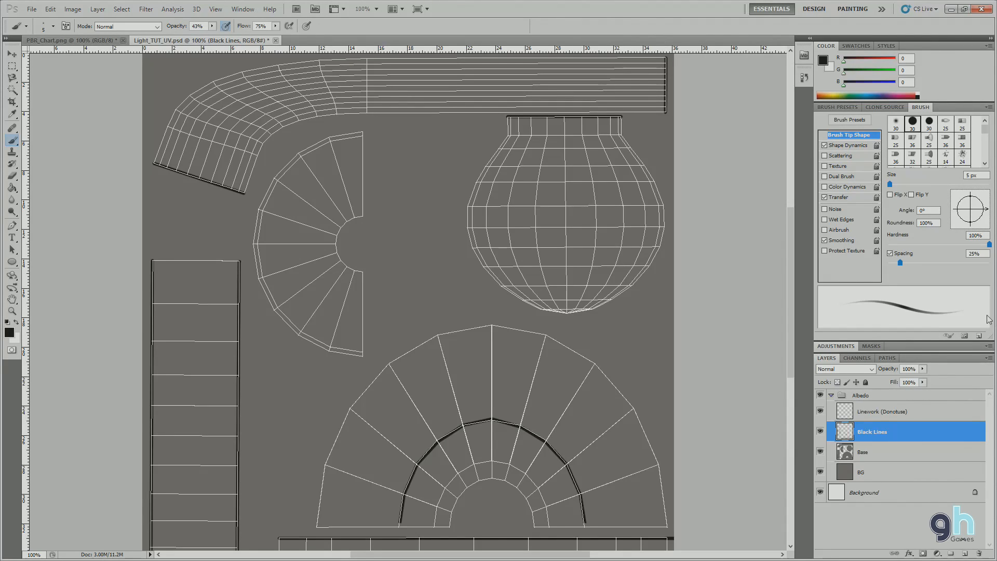
left_click(9, 332)
left_click_drag(527, 229, 261, 218)
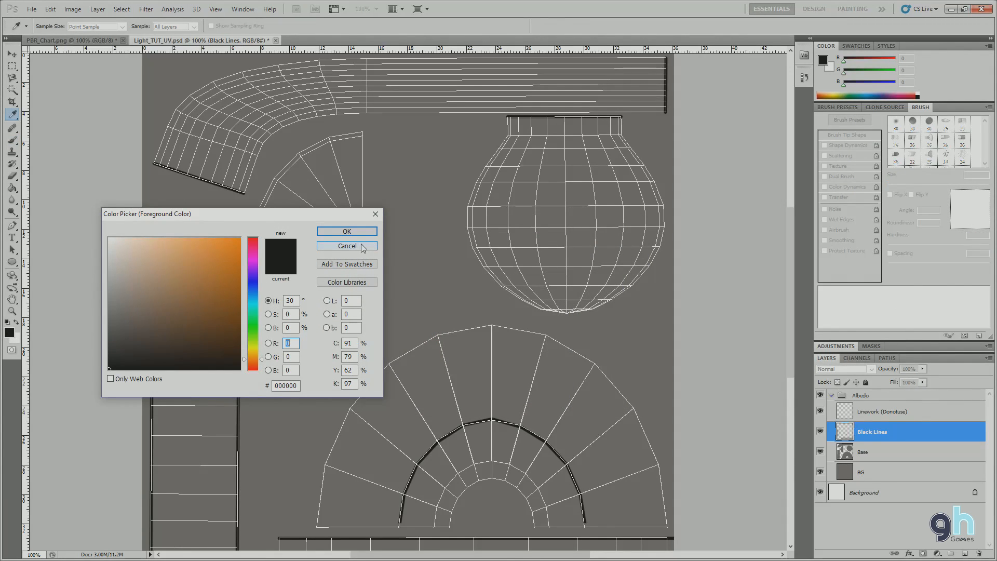
left_click(364, 241)
key("b")
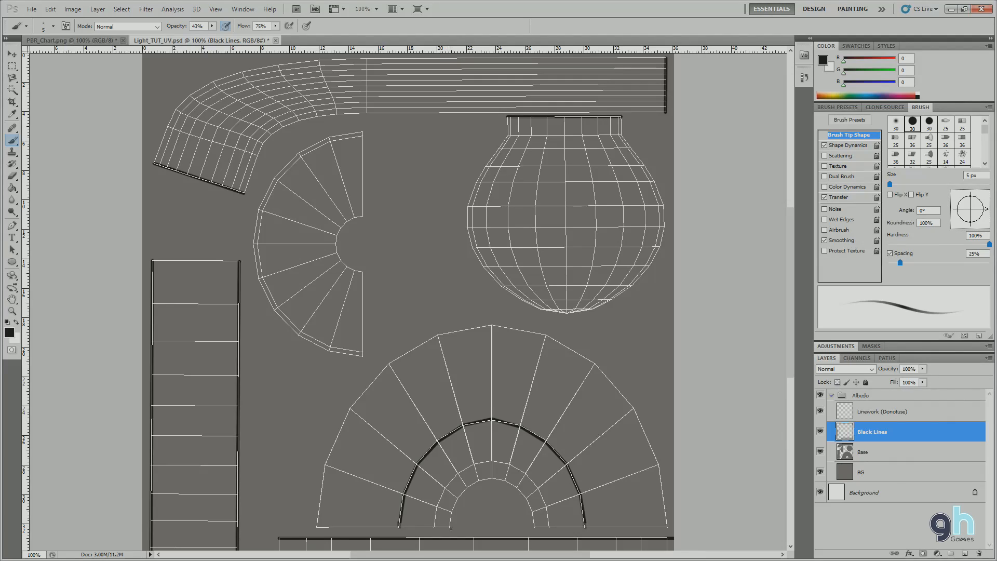
left_click(452, 512, "shift")
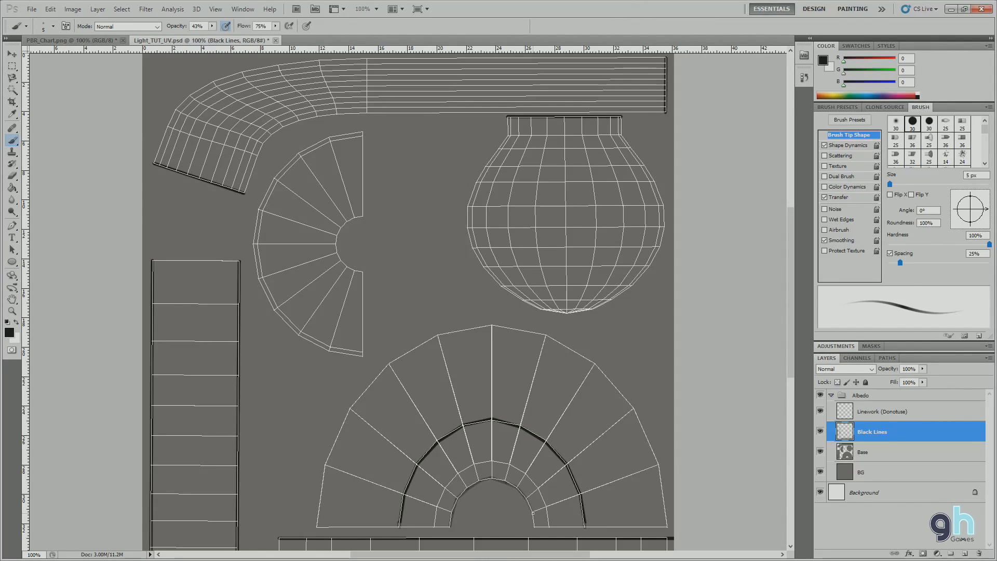
Set the Brush to 100% opacity and flow, undo the test dot, and enlarge the brush to 8 px.
left_click(212, 26)
left_click(213, 27)
left_click_drag(213, 36, 289, 36)
left_click(275, 26)
left_click(391, 246)
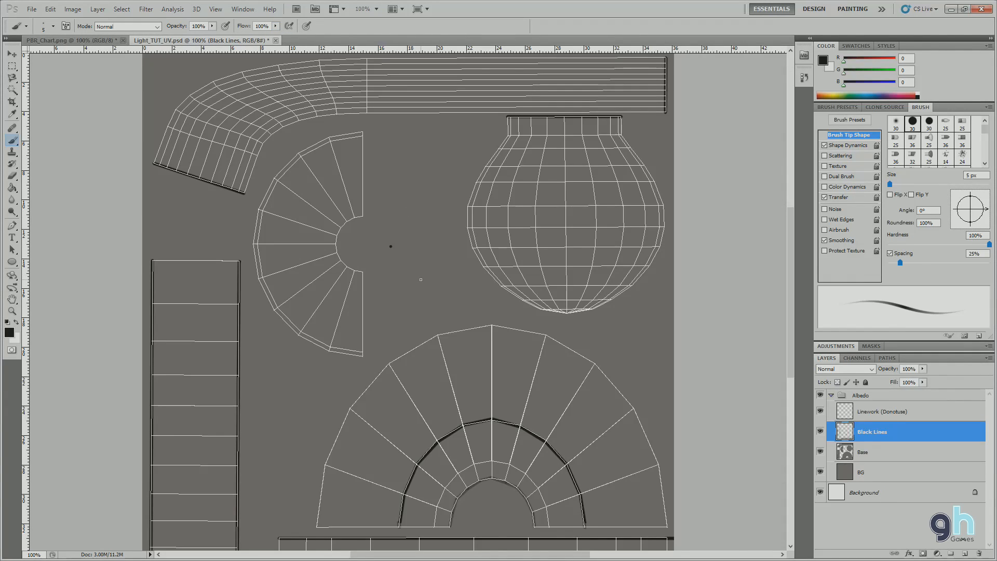
key("ctrl+alt+z")
key("bracketright")
key("bracketright")
key("bracketright")
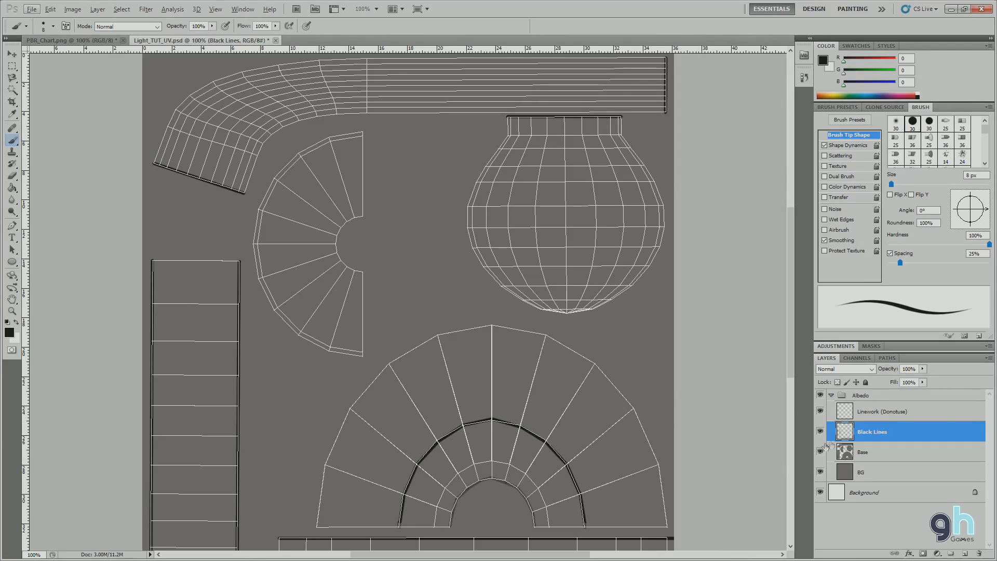
Check the painted lines with the linework briefly hidden, and add a layer named Light above Black Lines.
left_click(820, 412)
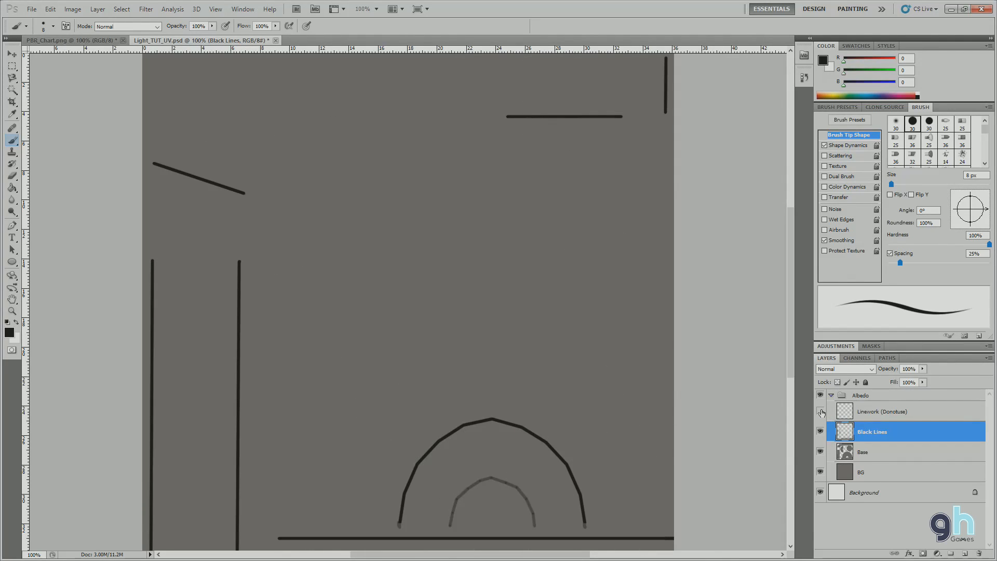
left_click(819, 412)
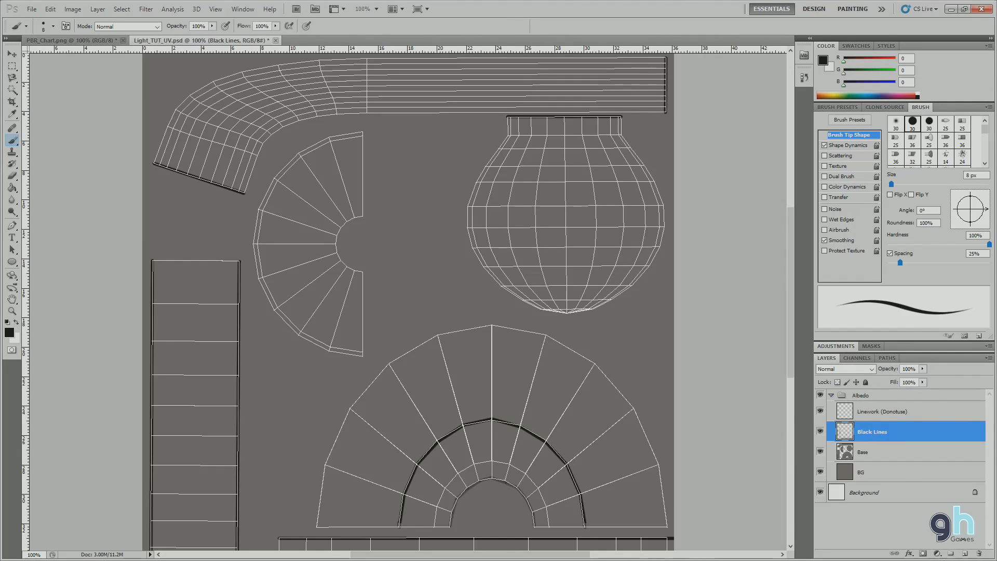
left_click(964, 553)
double_click(866, 432)
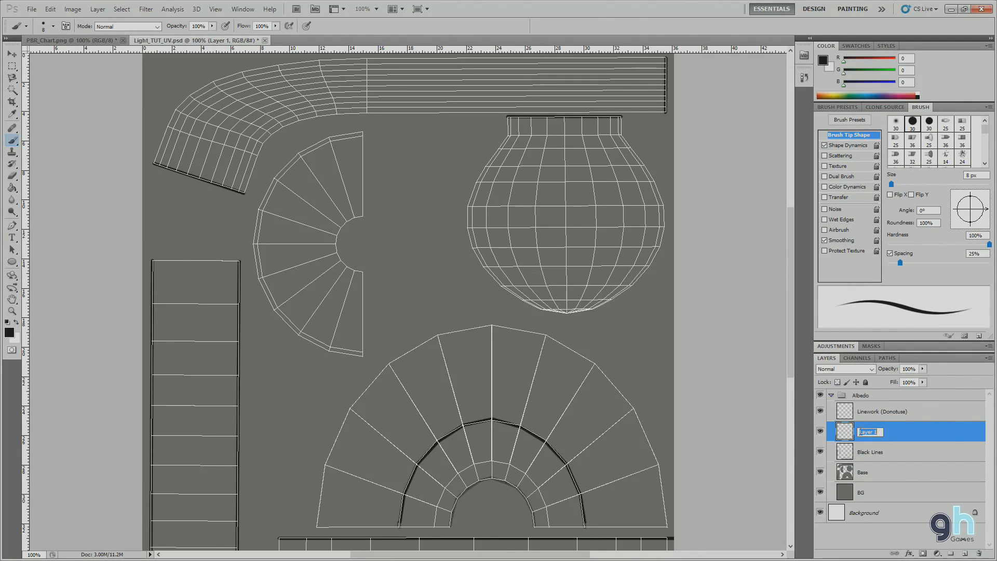
type("Light")
key("Return")
Set the foreground color to a warm yellow-orange, R 249, G 194, B 88, and return to the Brush.
left_click(9, 333)
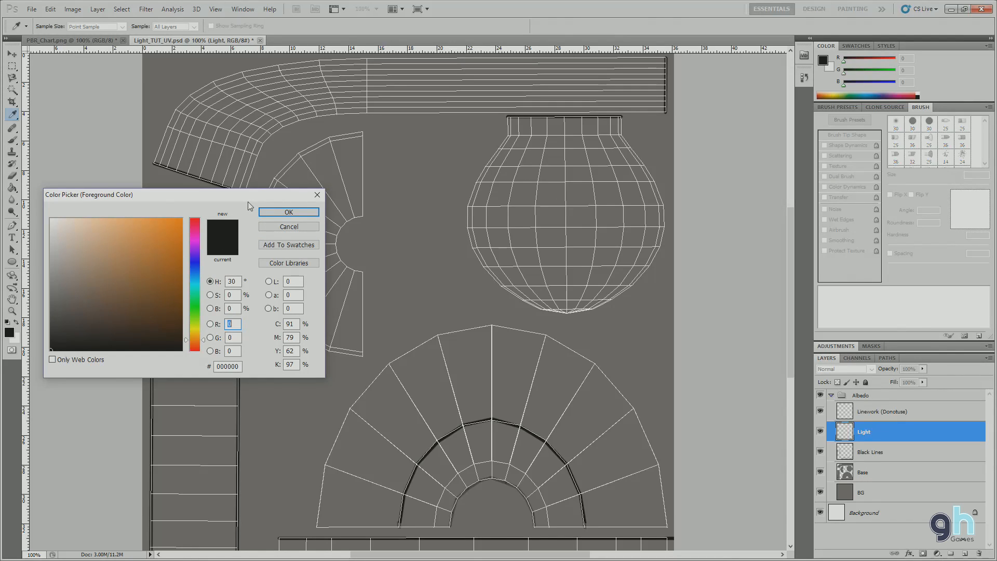
left_click(156, 288)
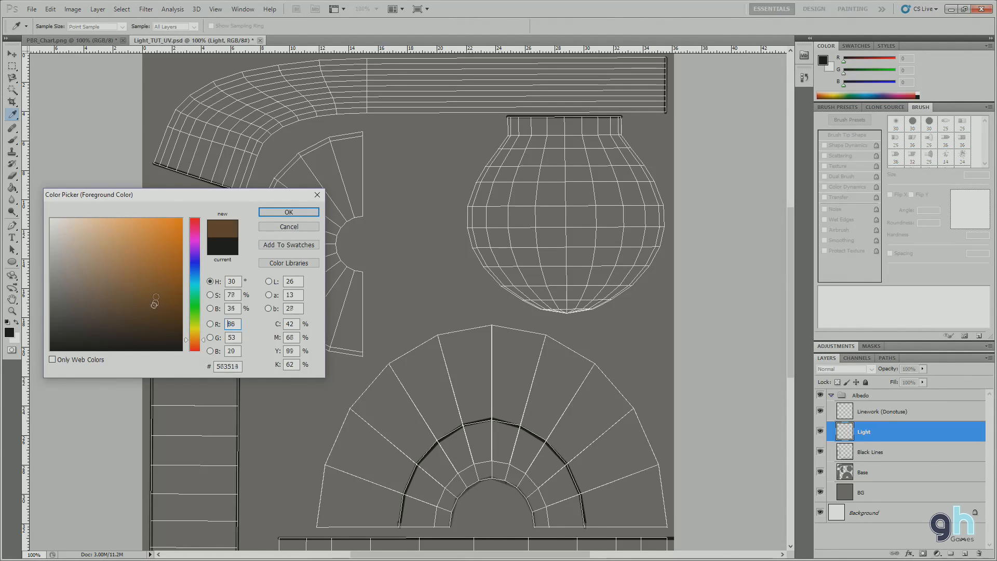
left_click_drag(187, 340, 191, 327)
left_click(142, 235)
mouse_move(143, 235)
left_mouse_down()
mouse_move(154, 204)
mouse_move(115, 187)
mouse_move(135, 222)
left_mouse_up()
left_click(194, 337)
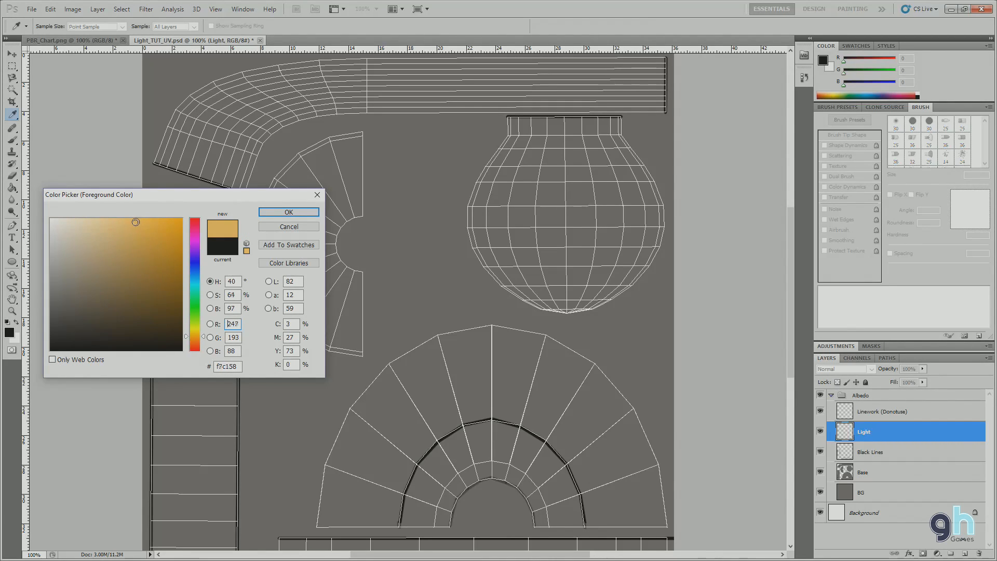
left_click(289, 212)
key("b")
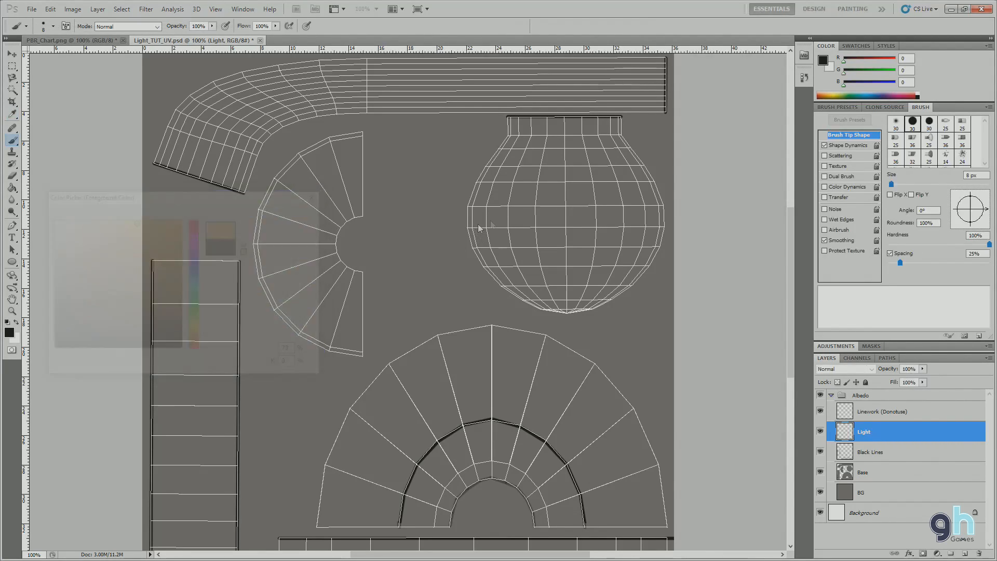
Start filling the bulb's UV shell with the orange on the Light layer, enlarging the brush to 60 px.
left_click_drag(518, 201, 536, 214)
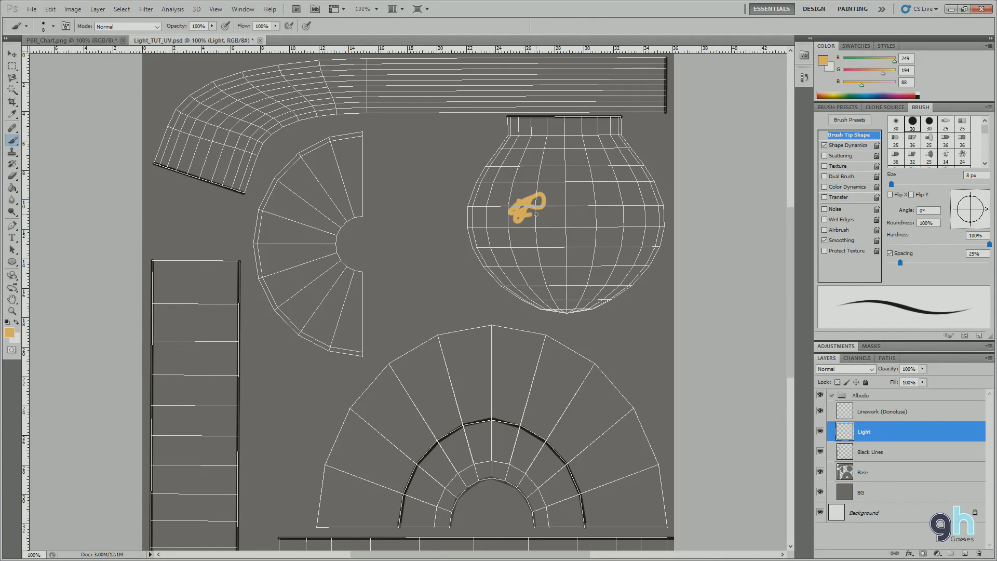
key("bracketright")
key("bracketright")
key("bracketright")
key("bracketright")
key("bracketright")
key("bracketright")
key("bracketright")
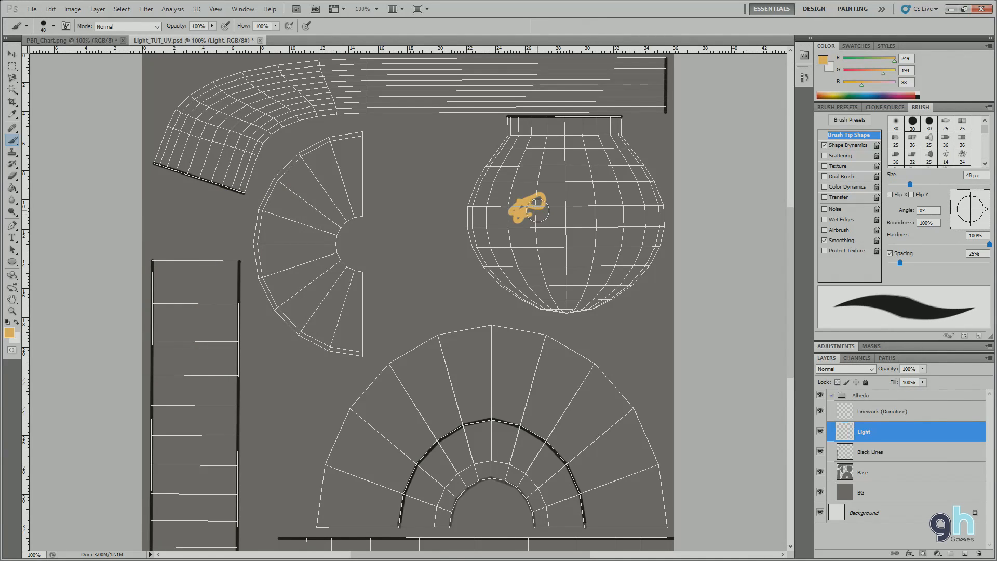
mouse_move(541, 211)
left_mouse_down()
mouse_move(547, 184)
mouse_move(514, 195)
mouse_move(492, 205)
left_mouse_up()
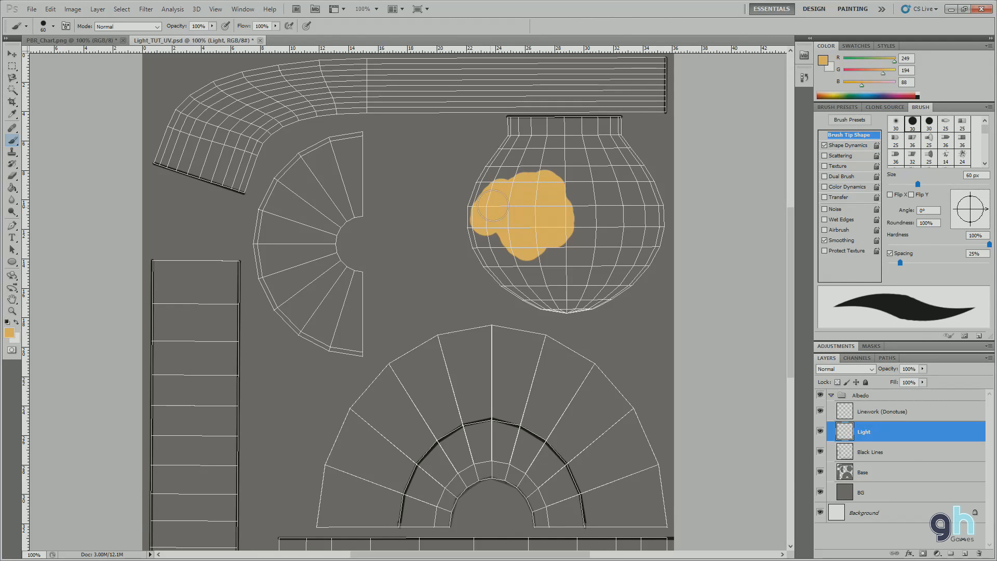
Select all UV shells by picking the empty area on the Linework (Donotuse) layer and inverting the selection.
left_click(862, 413)
key("w")
left_click(414, 196)
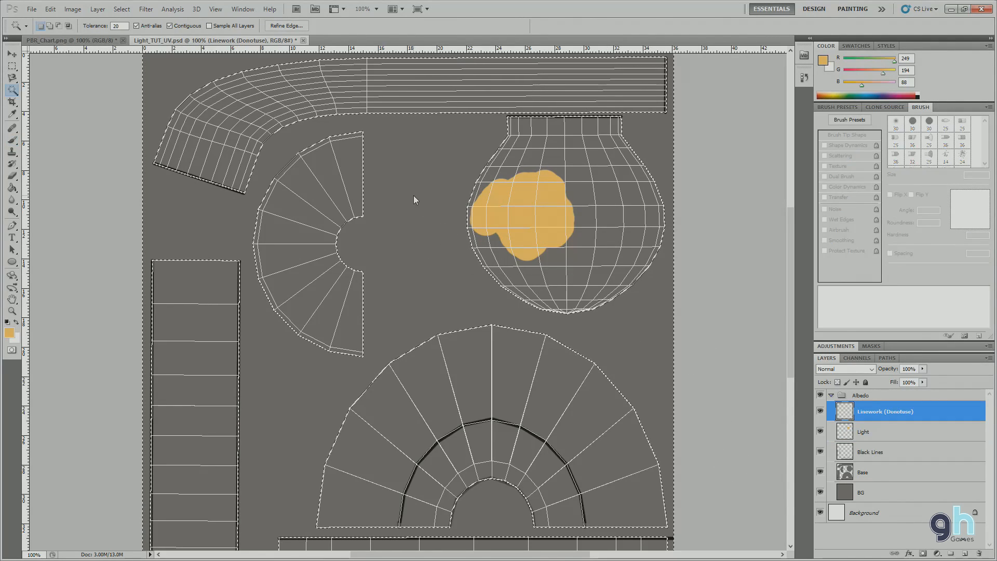
key("ctrl+shift+i")
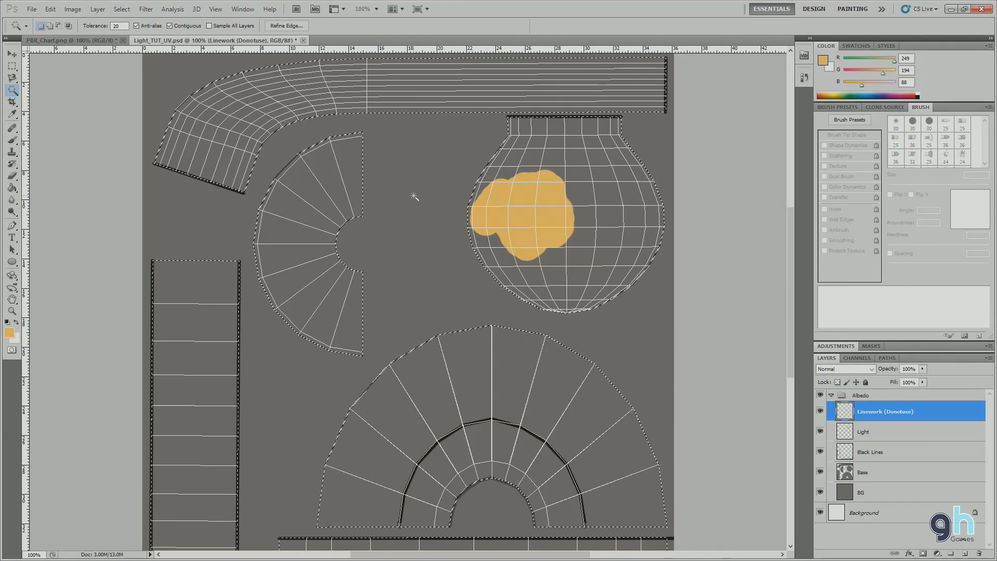
On the Light layer, fill the whole bulb shell with the orange inside the selection using the Brush.
left_click(863, 431)
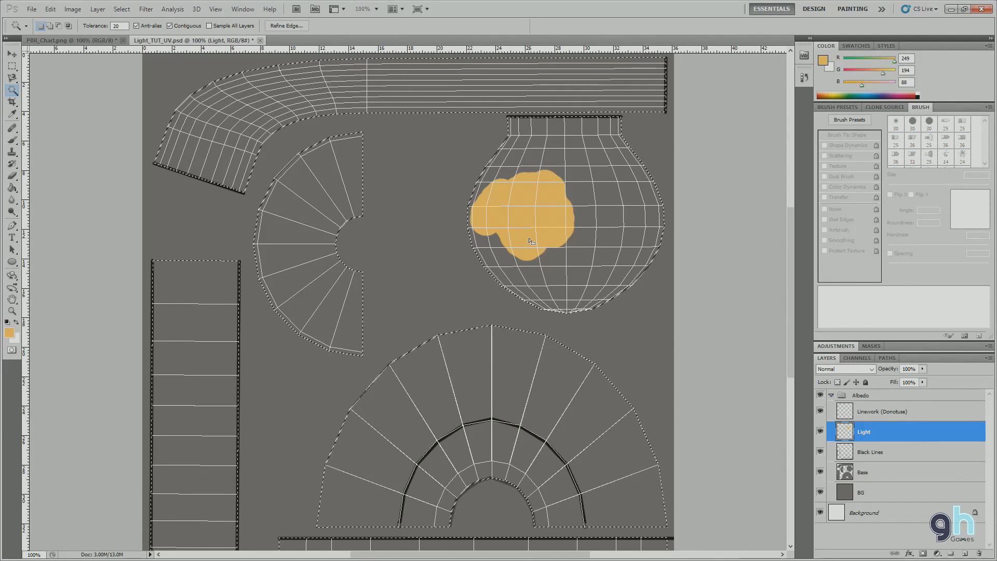
key("b")
mouse_move(507, 239)
left_mouse_down()
mouse_move(464, 251)
mouse_move(510, 160)
mouse_move(510, 134)
mouse_move(618, 127)
mouse_move(524, 132)
mouse_move(606, 160)
mouse_move(511, 189)
mouse_move(529, 175)
mouse_move(642, 154)
mouse_move(562, 198)
mouse_move(638, 204)
mouse_move(658, 194)
mouse_move(645, 236)
left_mouse_up()
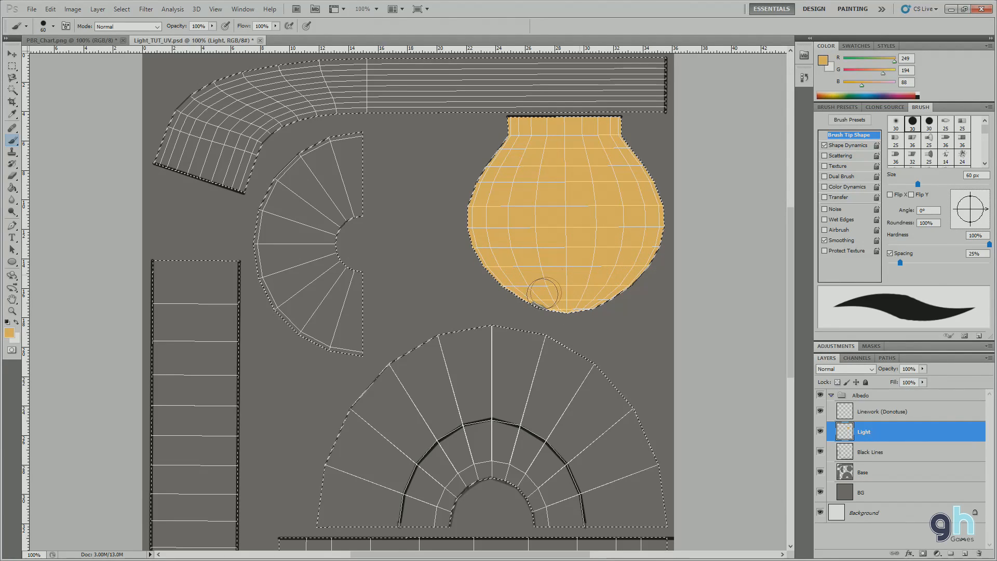
left_click_drag(522, 281, 510, 197)
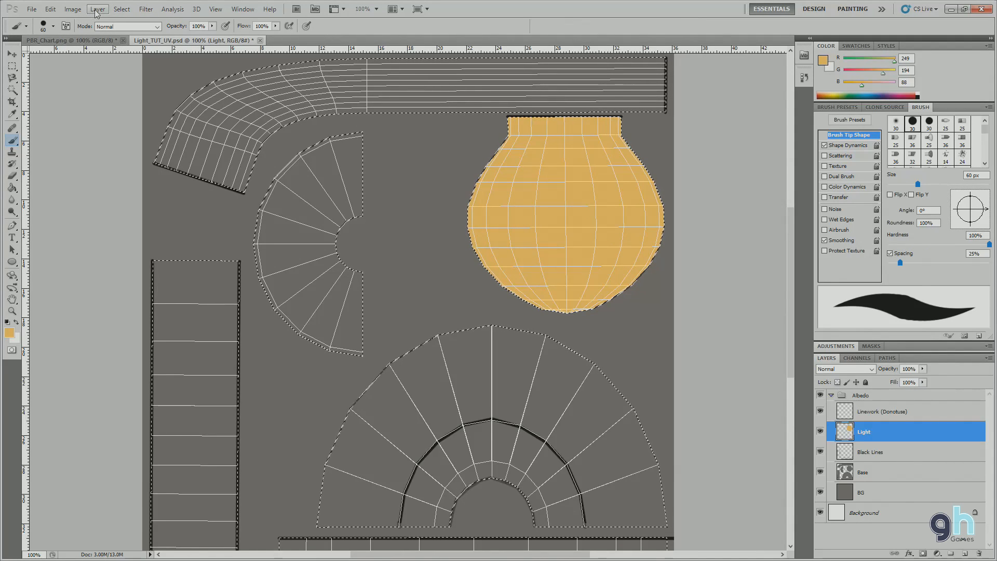
Try a 4-pixel border selection around the UV shells and paint the bulb's outline with it.
left_click(73, 9)
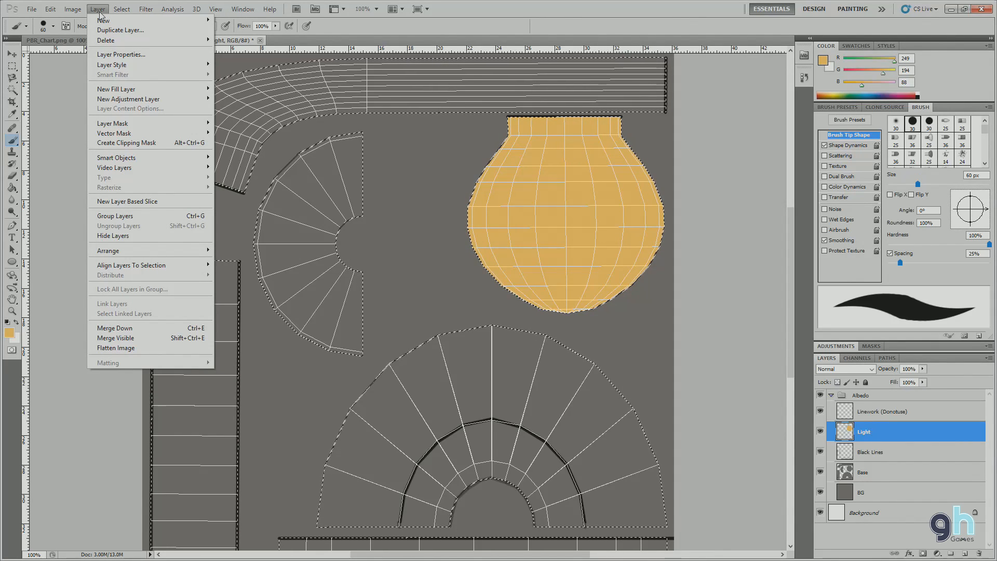
left_click(99, 8)
left_click(146, 9)
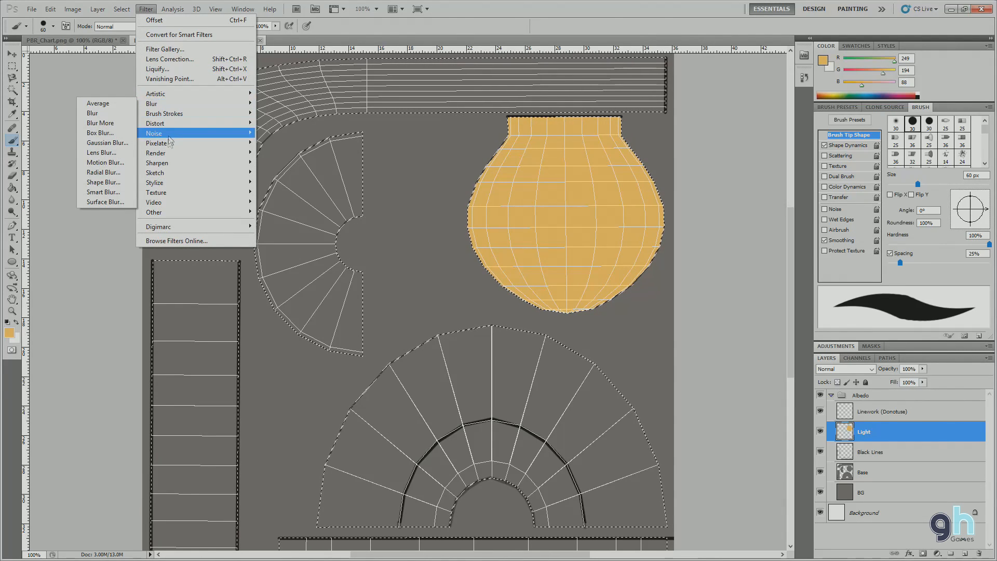
mouse_move(173, 211)
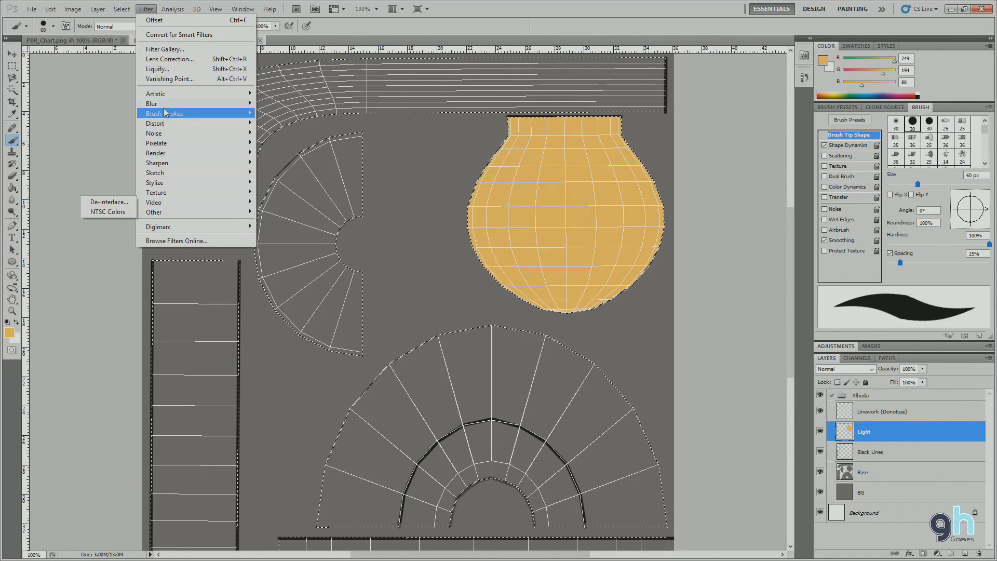
mouse_move(169, 10)
mouse_move(121, 11)
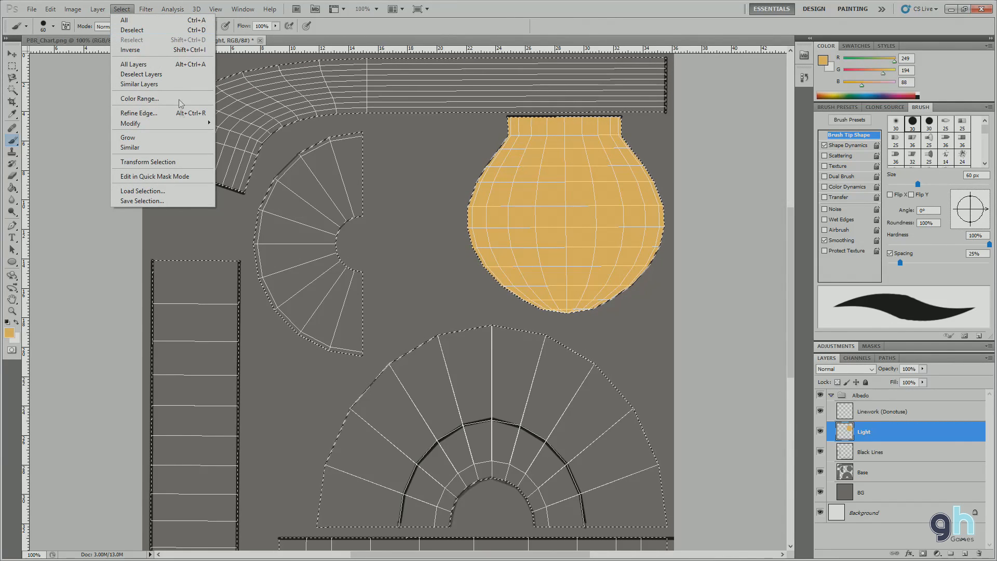
mouse_move(179, 126)
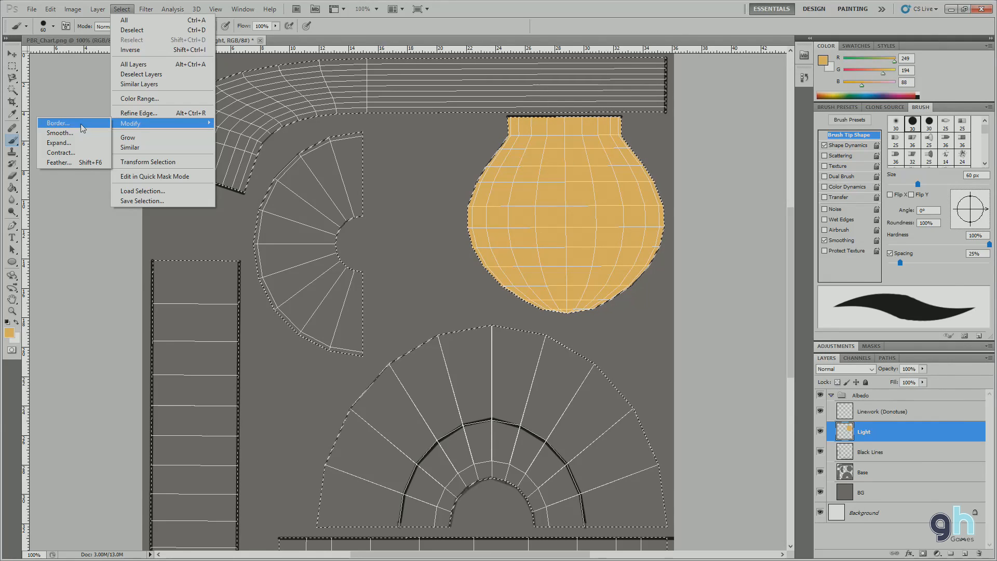
left_click(58, 124)
type("4")
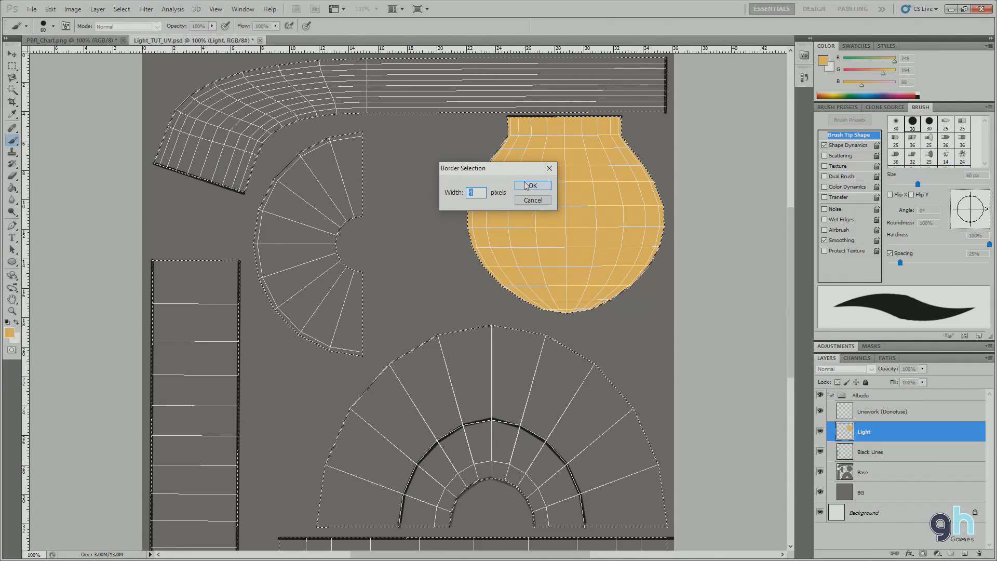
left_click(525, 185)
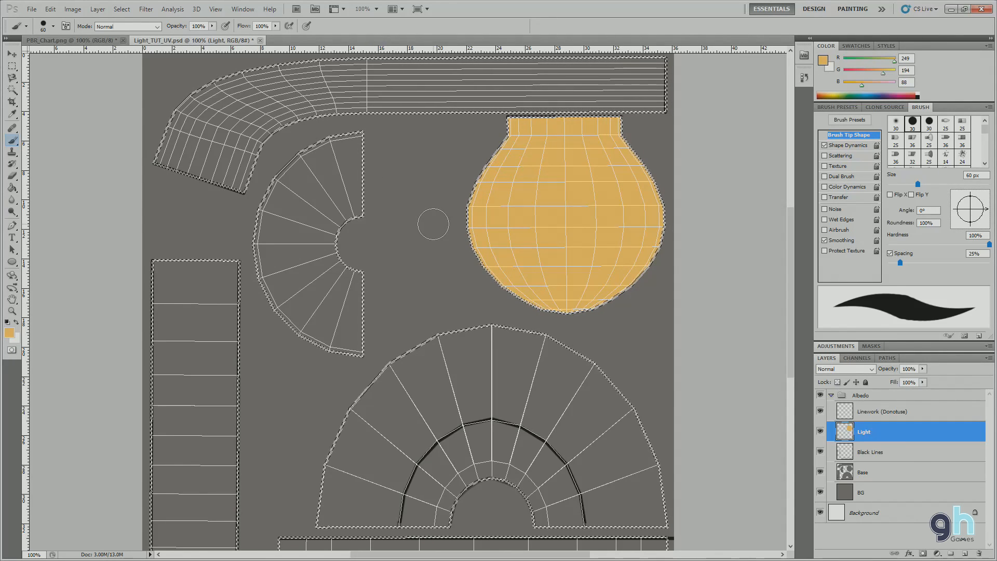
mouse_move(503, 261)
left_mouse_down()
mouse_move(473, 194)
mouse_move(477, 166)
mouse_move(503, 148)
mouse_move(509, 117)
mouse_move(614, 124)
mouse_move(671, 232)
left_mouse_up()
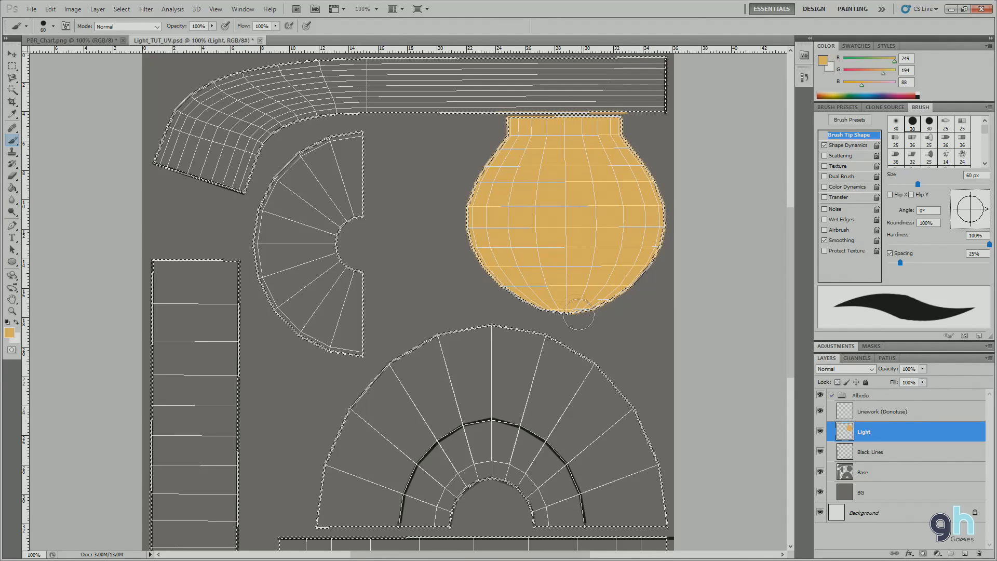
key("ctrl+d")
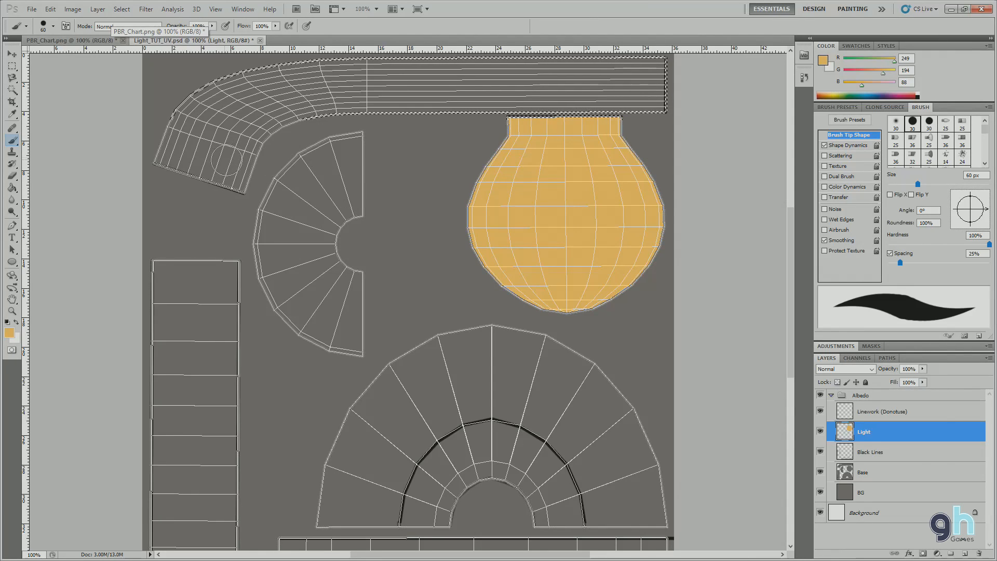
Turn the UV shell selection into a border 4 pixels wide.
left_click(146, 9)
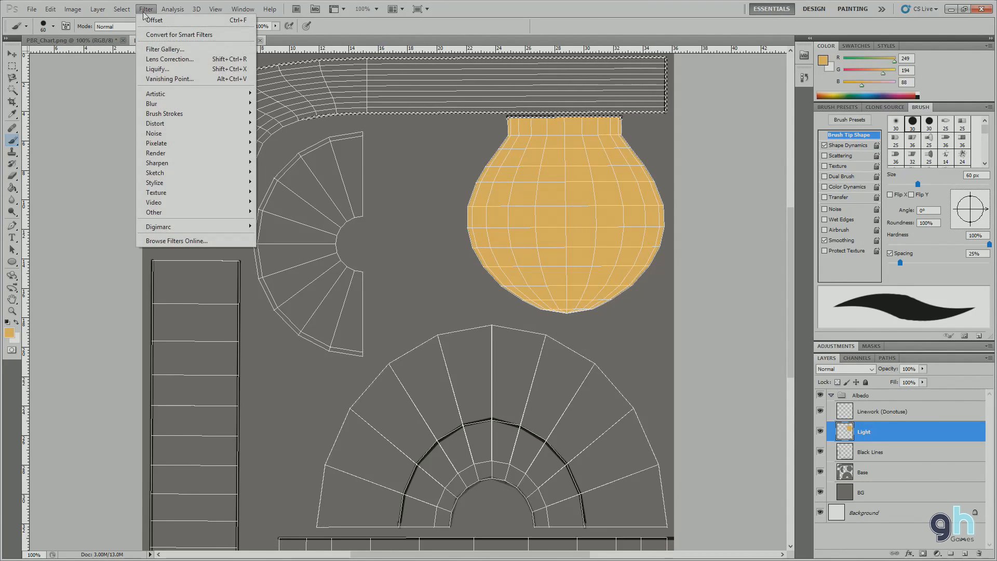
mouse_move(115, 14)
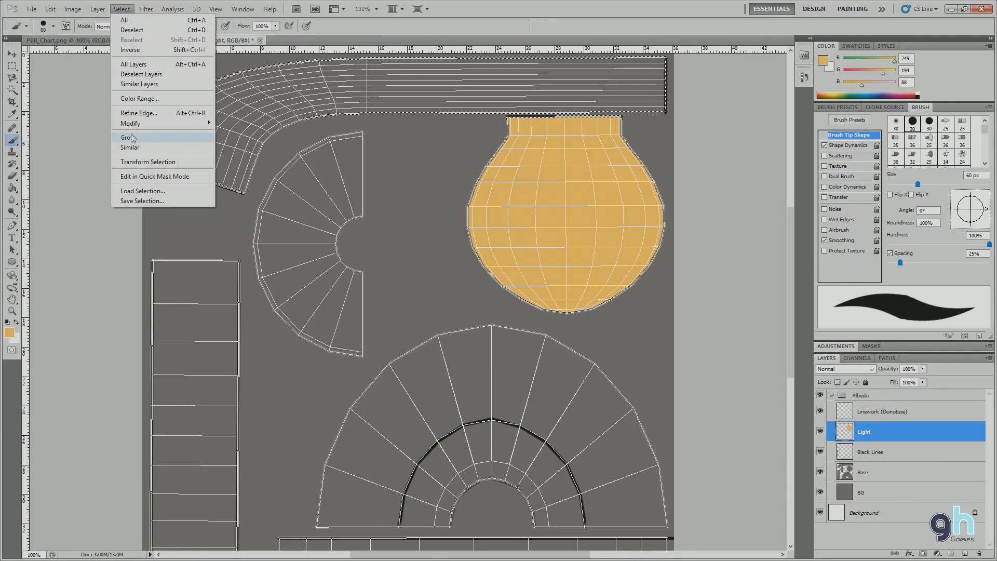
mouse_move(123, 130)
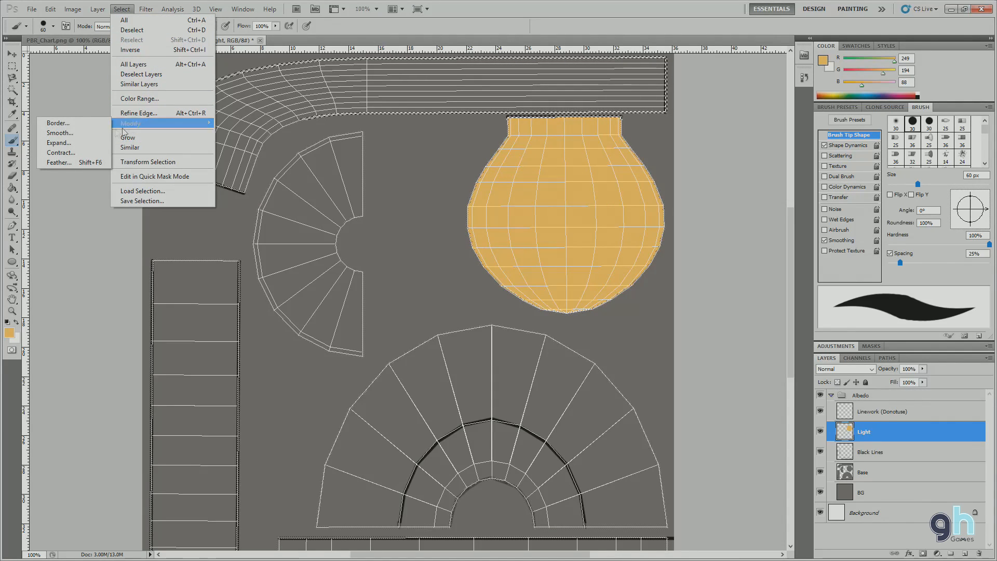
left_click(77, 130)
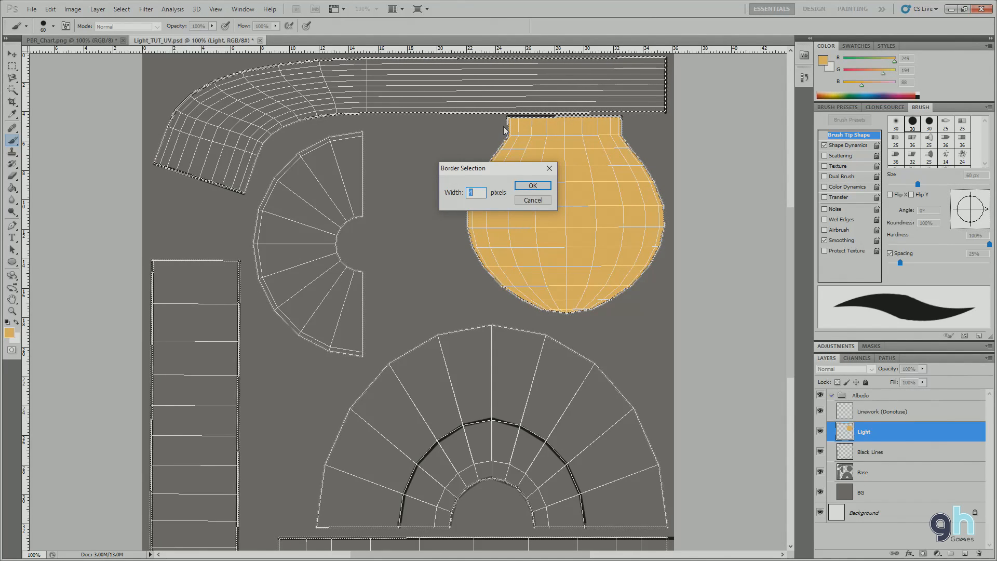
left_click(532, 200)
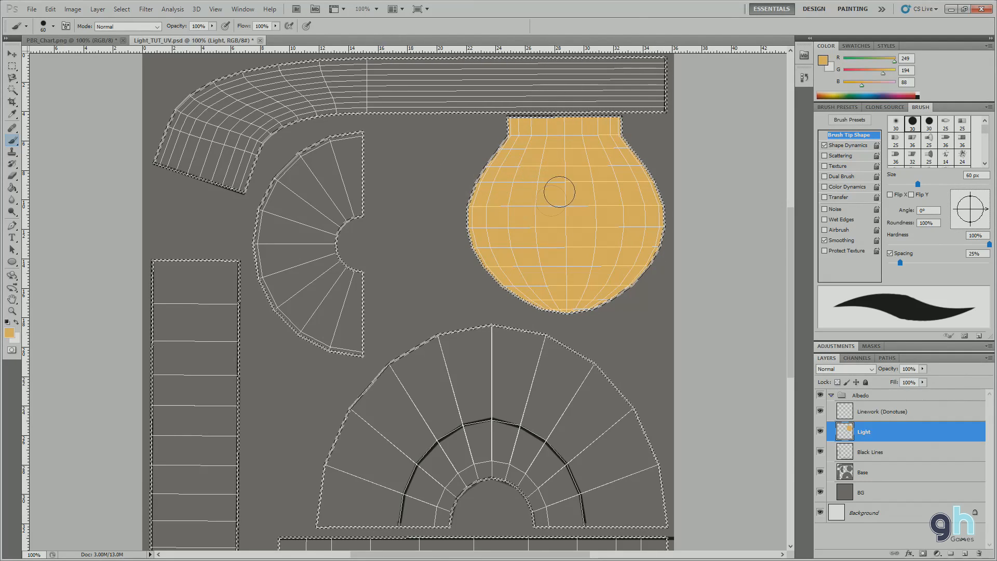
Reduce the brush to 30 px and paint the orange along the bulb's left and lower-left edge within the border.
left_click_drag(476, 208, 502, 151)
key("bracketleft")
key("bracketleft")
key("bracketleft")
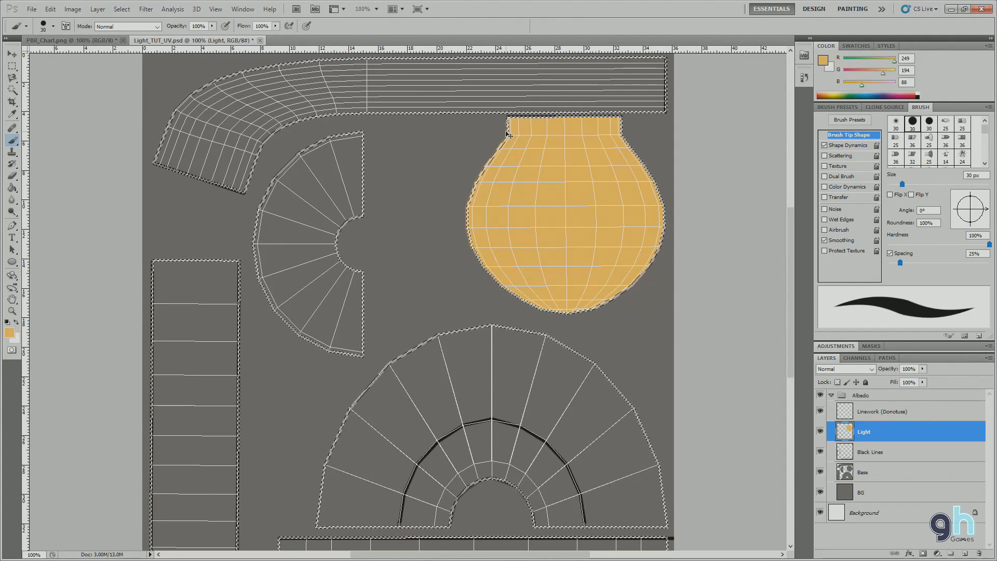
key("ctrl+plus")
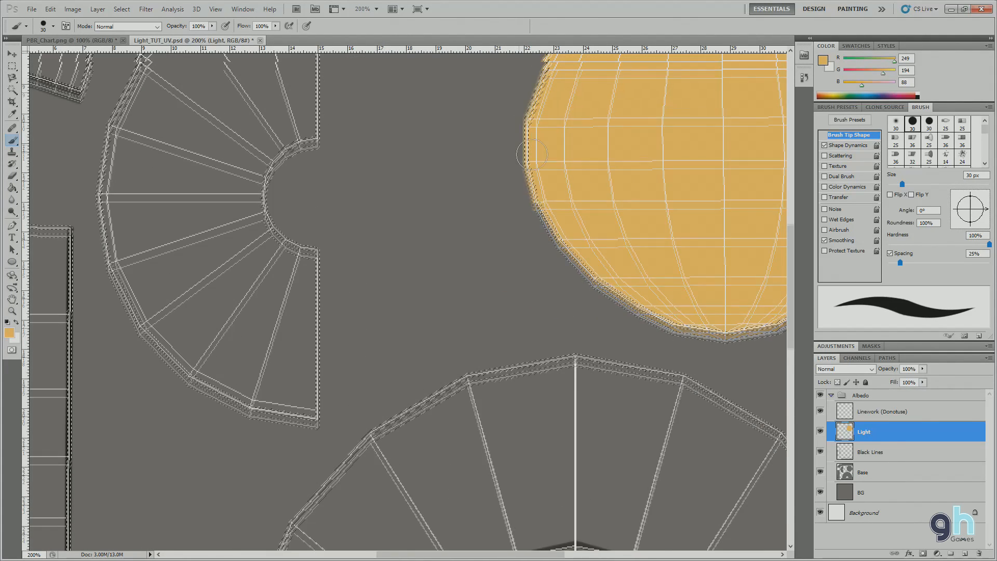
scroll(524, 197, "up", 3)
mouse_move(575, 305)
left_mouse_down()
mouse_move(613, 337)
mouse_move(605, 340)
mouse_move(672, 367)
mouse_move(630, 358)
mouse_move(668, 368)
mouse_move(608, 341)
mouse_move(657, 369)
left_mouse_up()
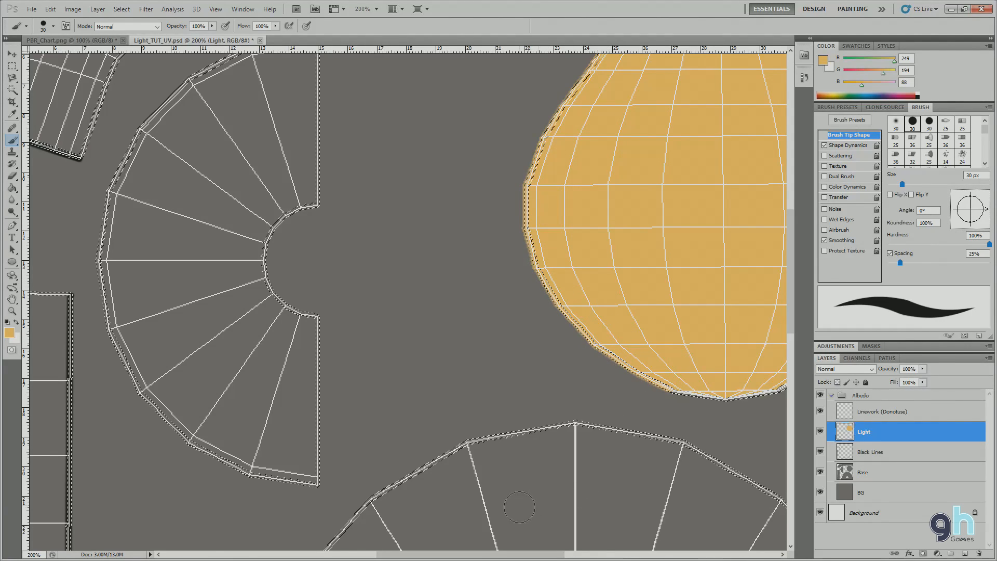
Extend the orange within the border along the bulb's right edge and around its neck.
left_click_drag(555, 556, 624, 556)
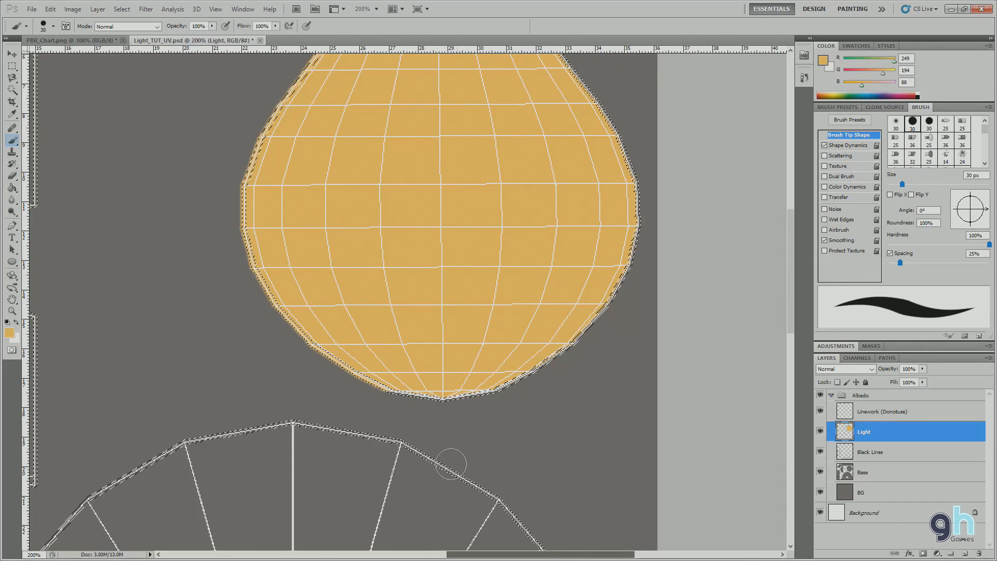
mouse_move(537, 375)
left_mouse_down()
mouse_move(573, 349)
mouse_move(637, 258)
mouse_move(633, 174)
mouse_move(617, 146)
left_mouse_up()
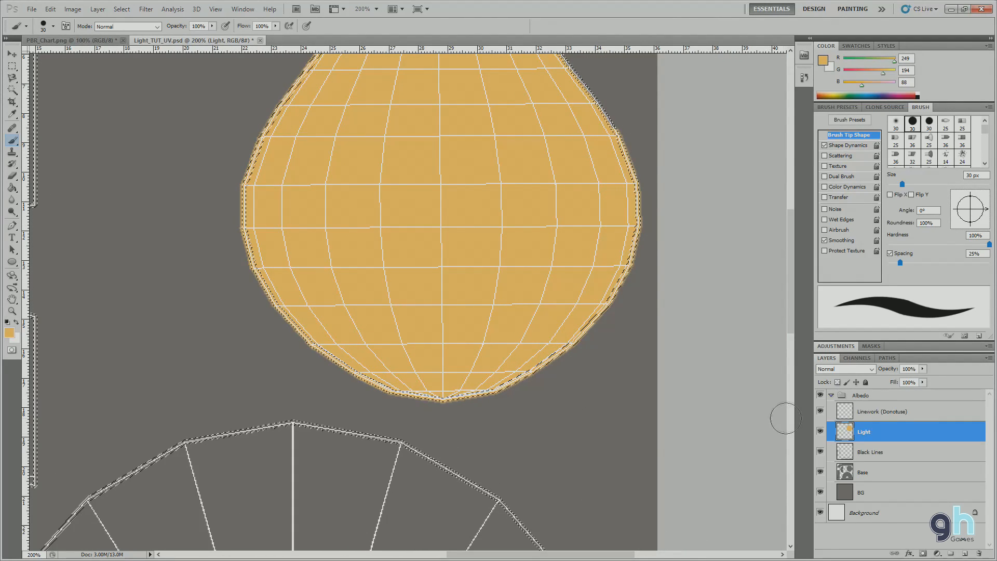
left_click_drag(789, 317, 790, 281)
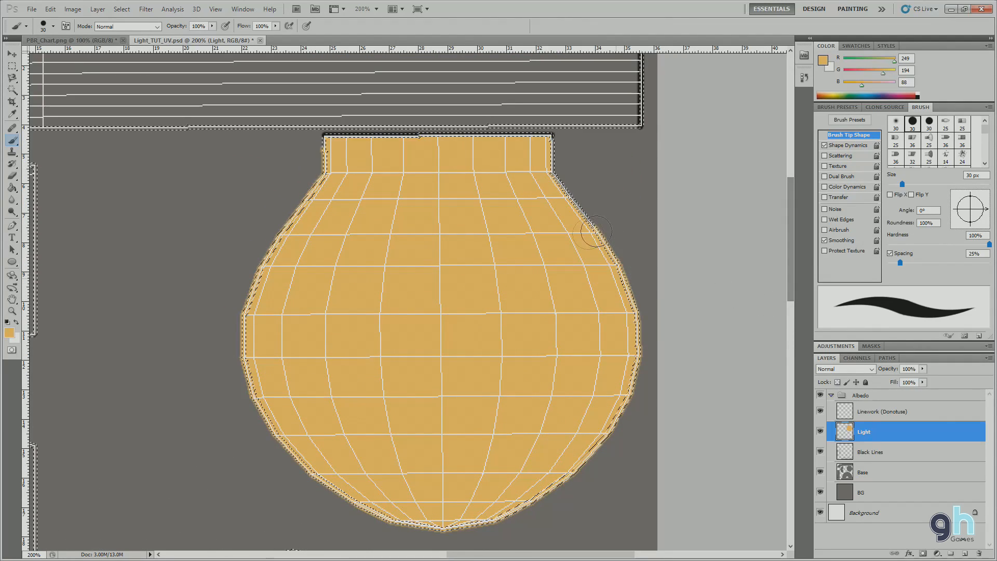
mouse_move(550, 151)
left_mouse_down()
mouse_move(315, 163)
mouse_move(323, 148)
mouse_move(419, 146)
mouse_move(343, 151)
left_mouse_up()
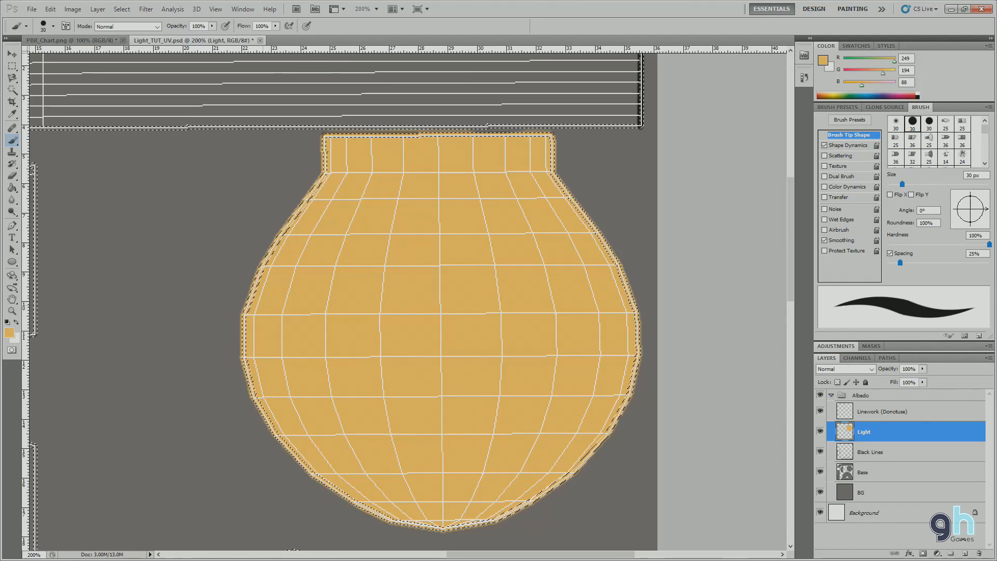
Clear the selection and move the Black Lines layer above the Light layer.
key("ctrl+d")
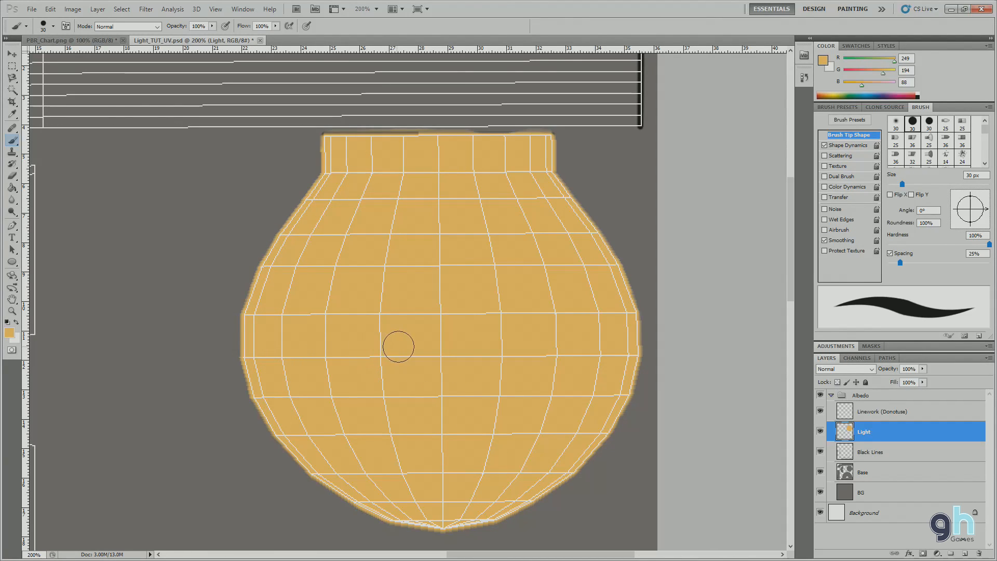
left_click_drag(875, 455, 873, 425)
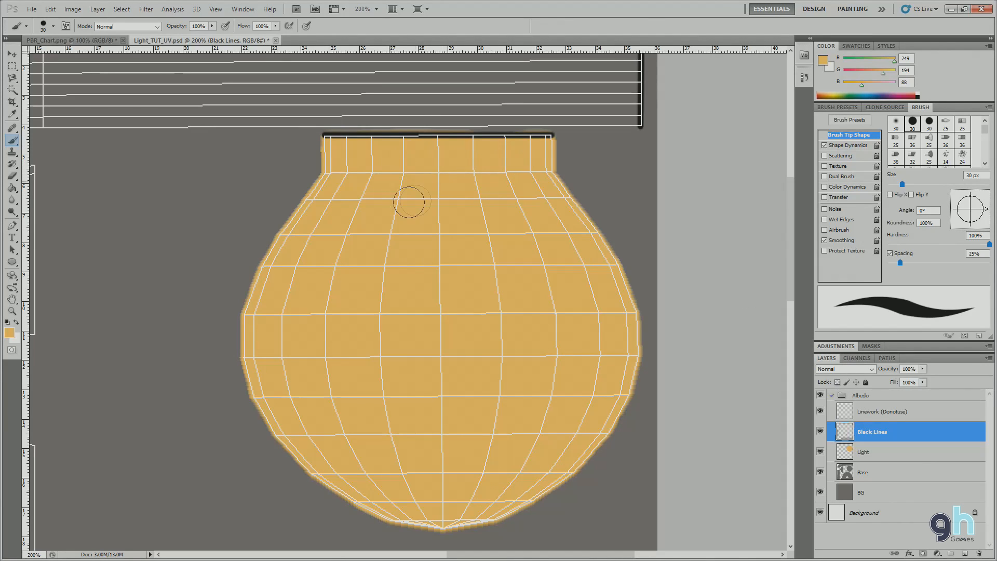
Hide the Linework (Donotuse) layer and save the texture file.
key("ctrl+minus")
key("ctrl+minus")
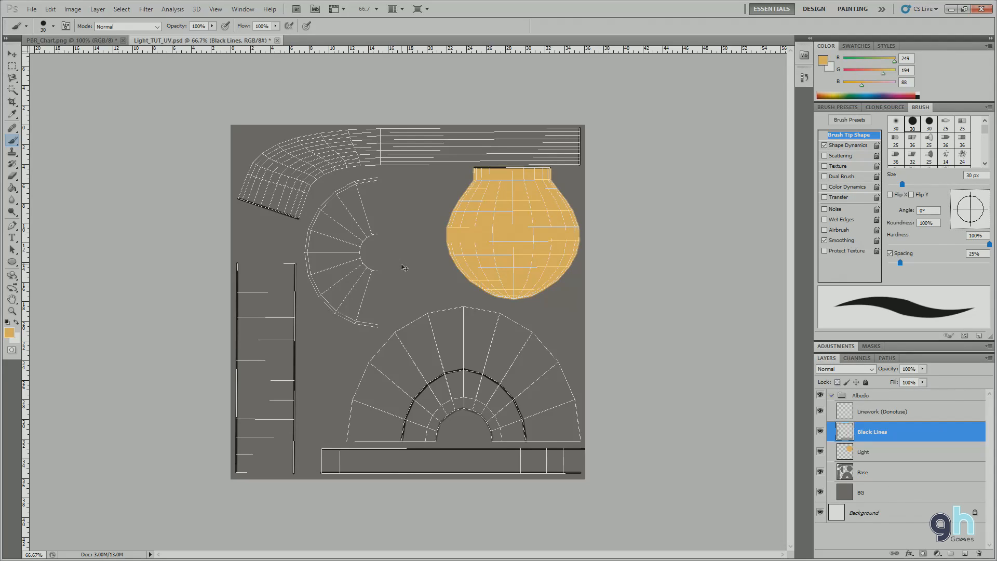
key("ctrl+plus")
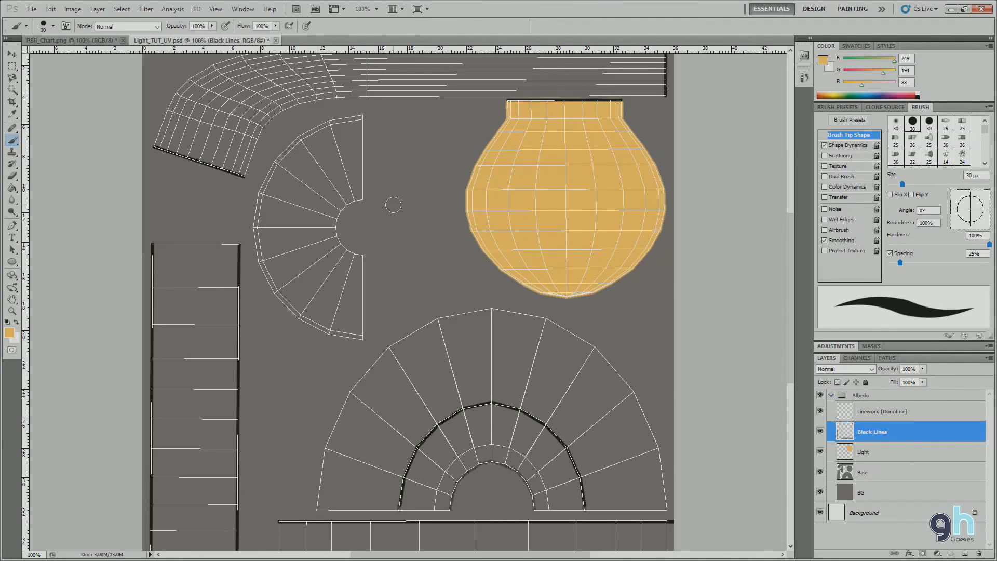
scroll(463, 245, "up", 1)
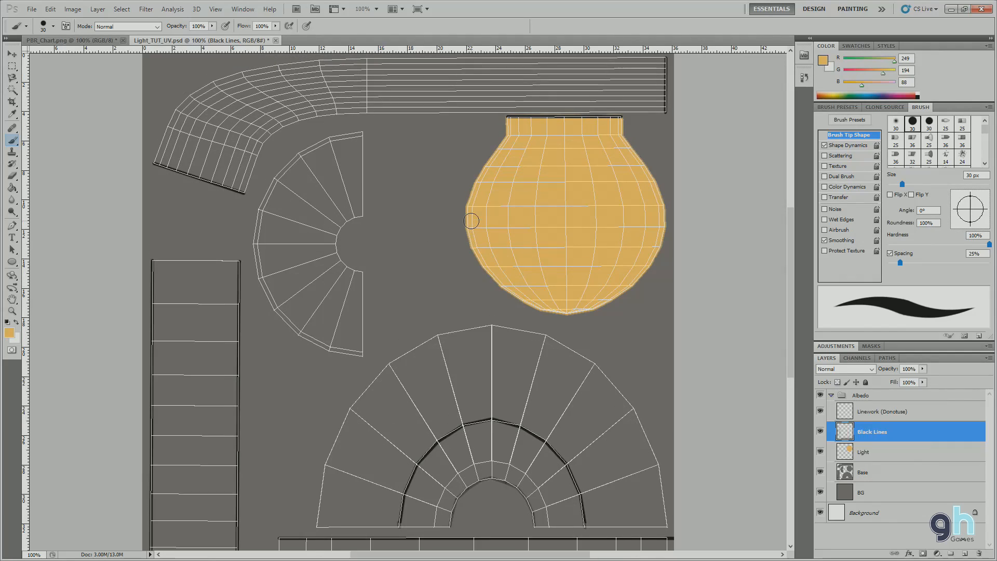
left_click(820, 414)
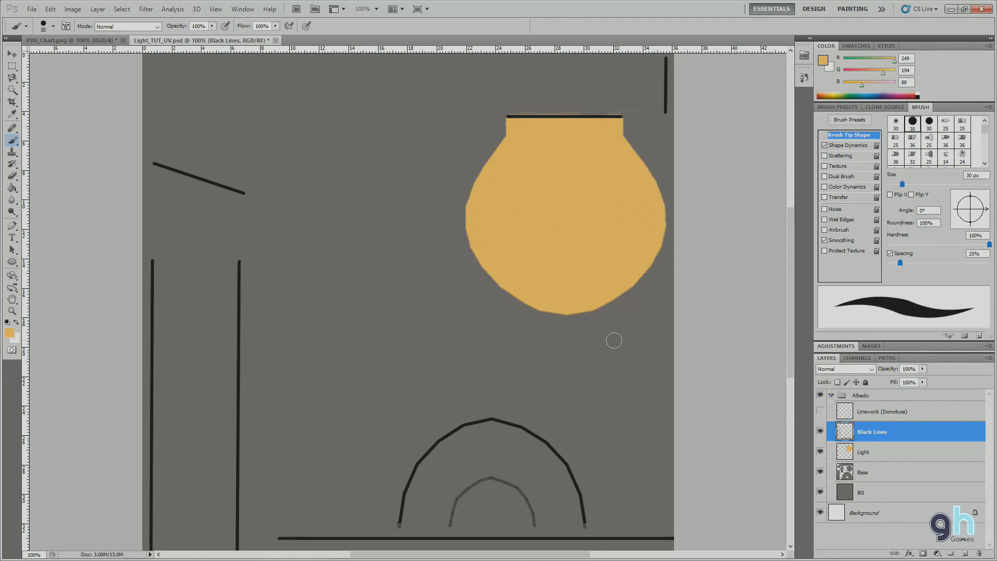
key("ctrl+s")
Switch to Maya and inspect the updated albedo texture on the lamp model from different angles.
key("alt+Tab")
left_click(429, 354)
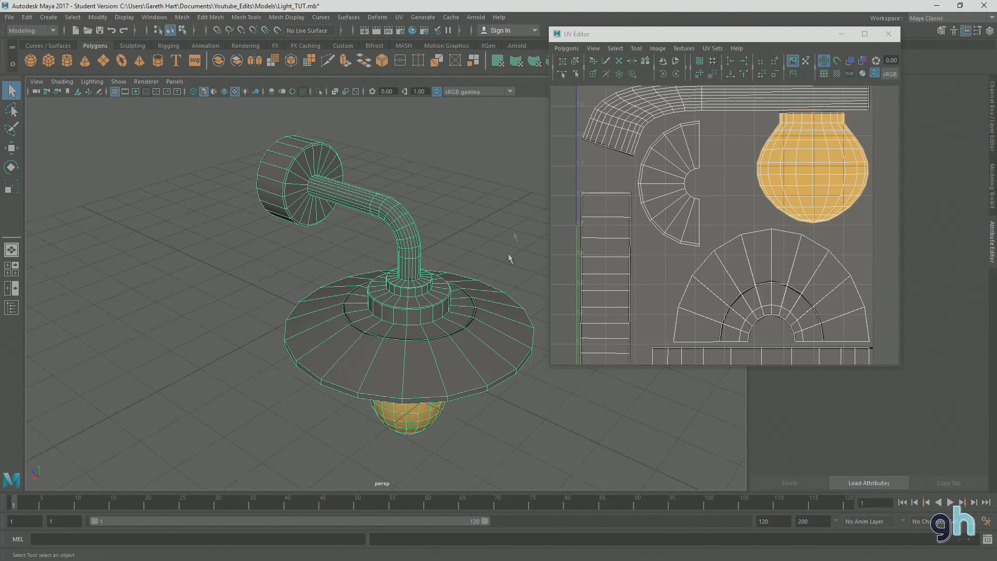
left_click_drag(428, 325, 489, 311)
left_click_drag(425, 268, 420, 328)
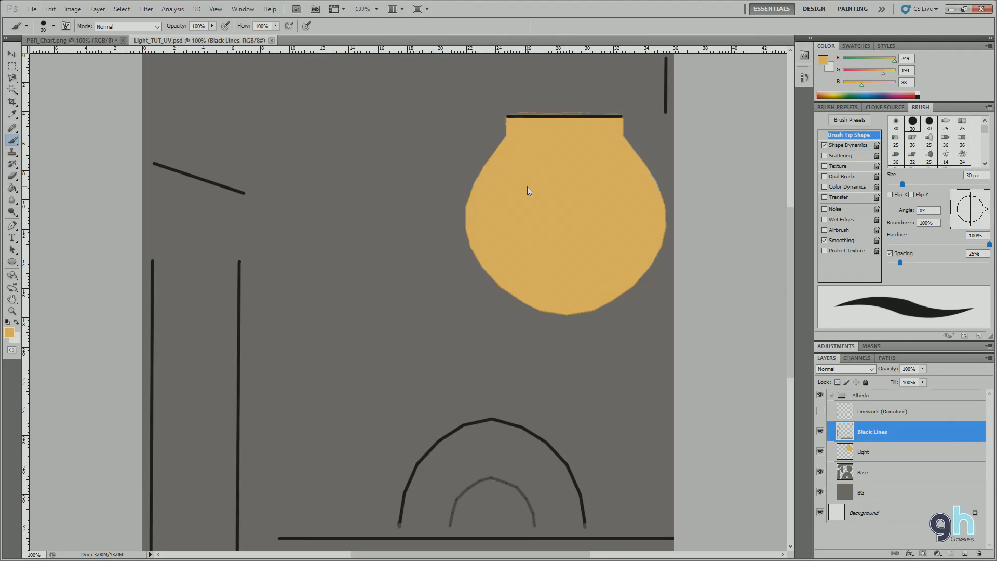
Switch back to Photoshop and duplicate the Albedo group within the same document under the name Metallic.
left_click(857, 396)
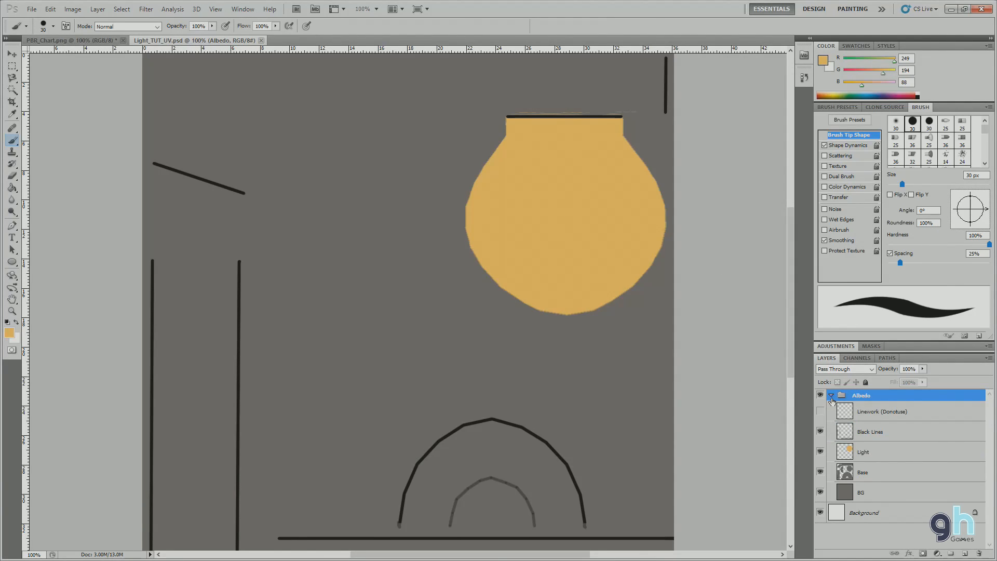
left_click(831, 395)
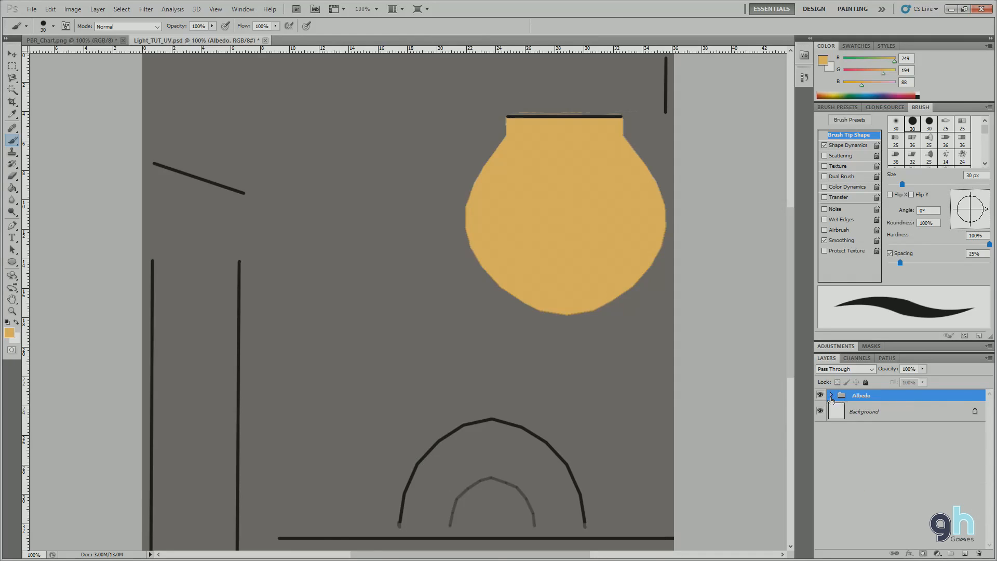
right_click(864, 395)
left_click(903, 416)
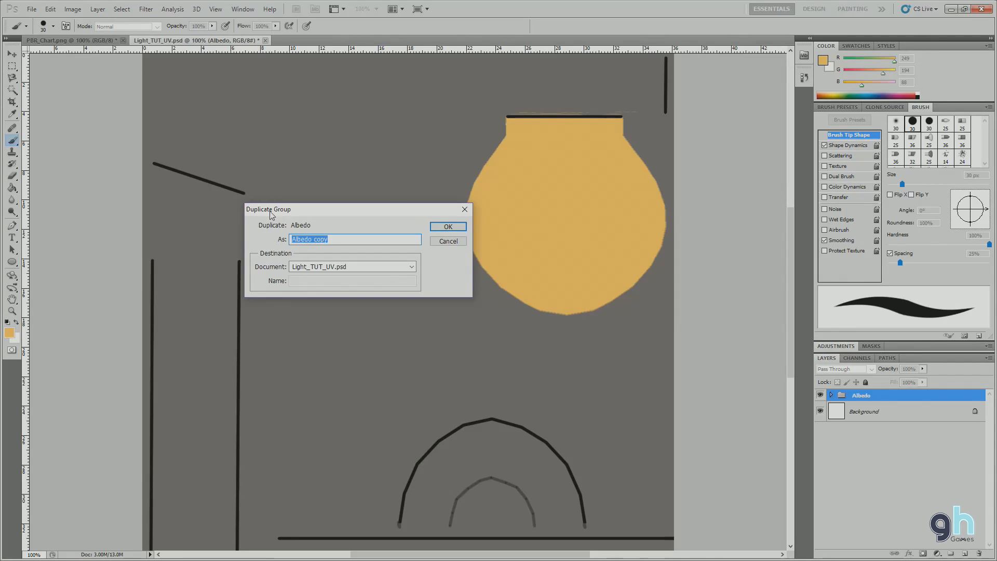
key("BackSpace")
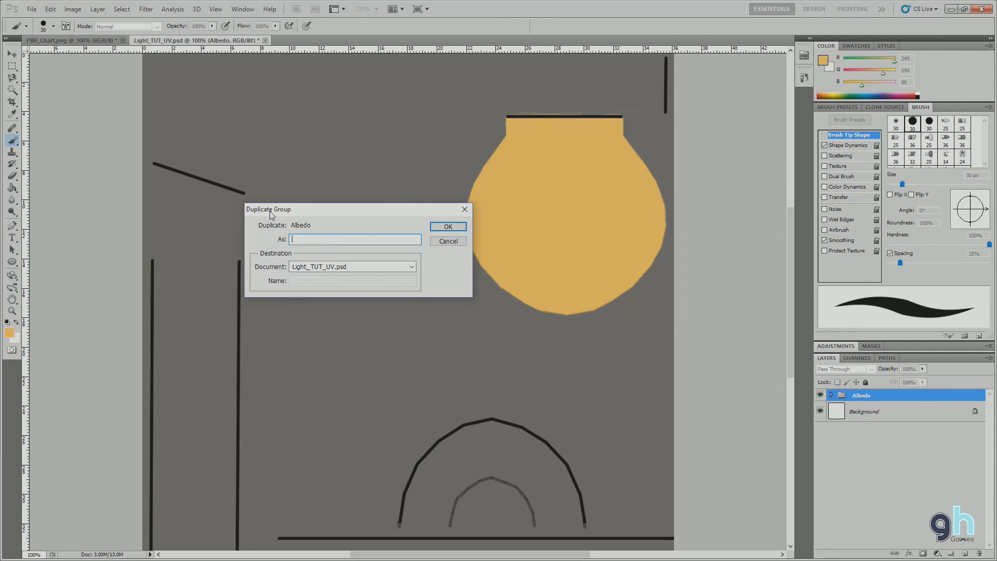
type("Me")
type("ic")
key("Return")
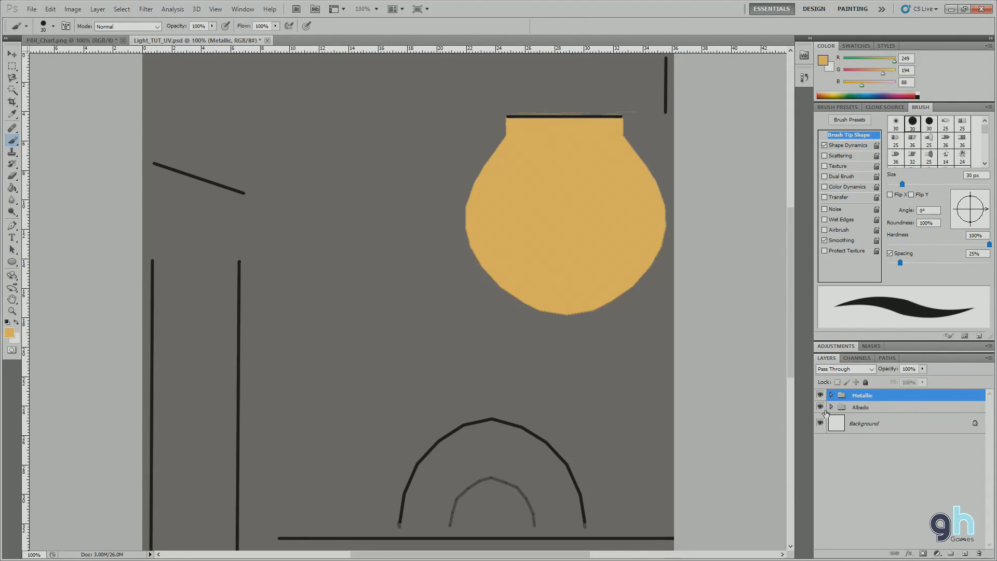
Hide the Albedo group and expand the Metallic group to show its layers.
left_click(831, 407)
left_click(832, 407)
left_click(831, 395)
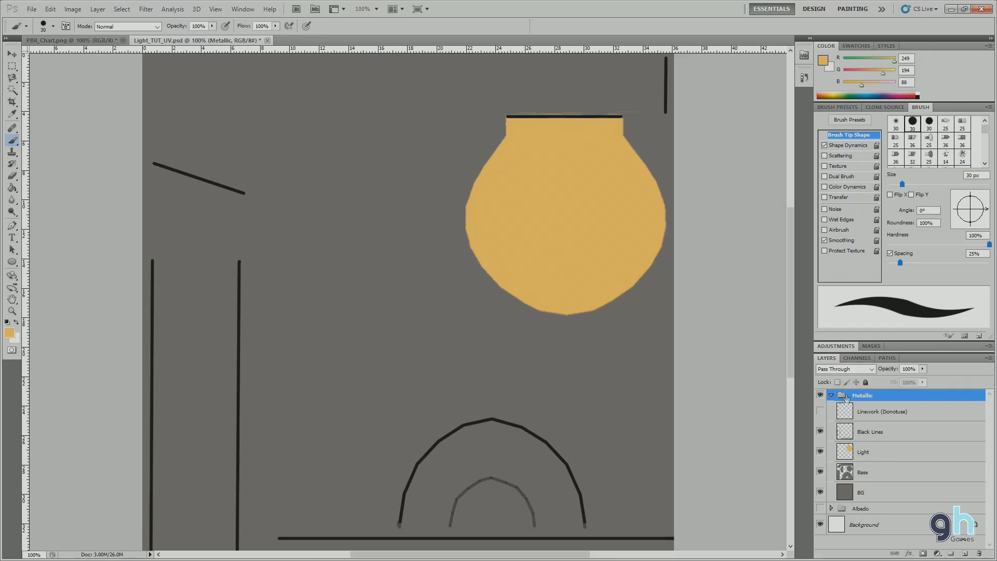
Sample the rough steel's r swatch colour from the PBR_Chart.png reference and return to Light_TUT_UV.psd.
left_click(85, 40)
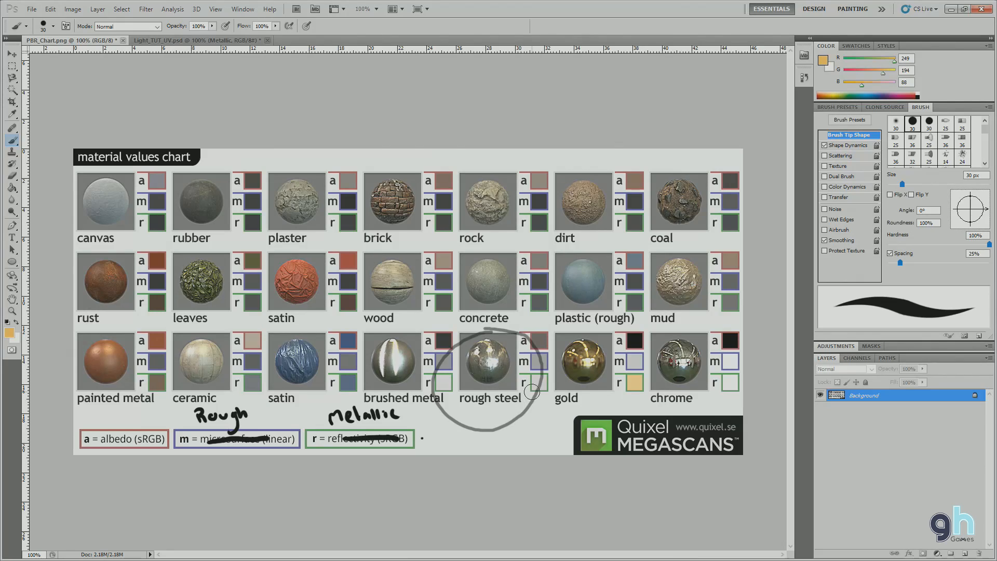
key("i")
left_click(537, 381)
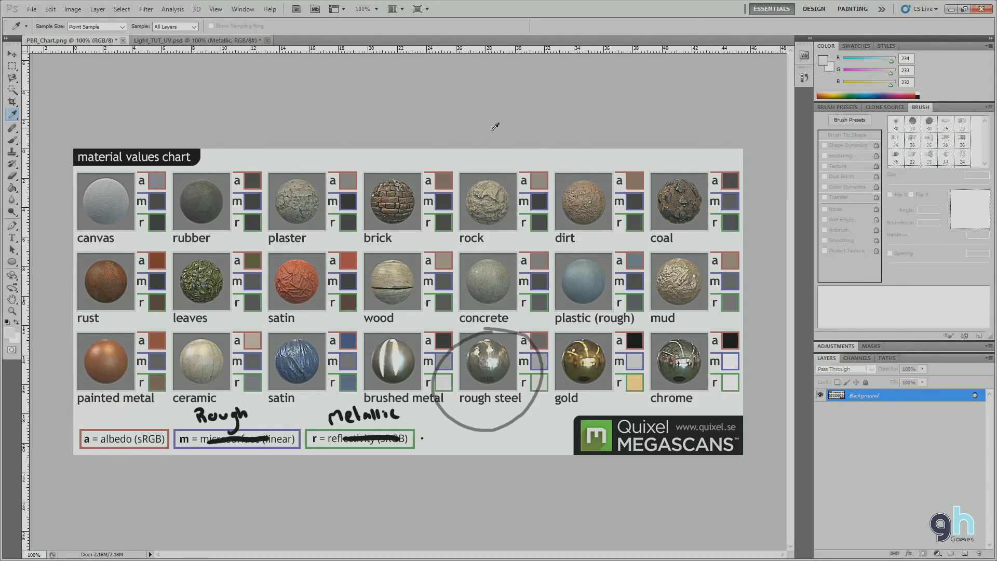
left_click(204, 40)
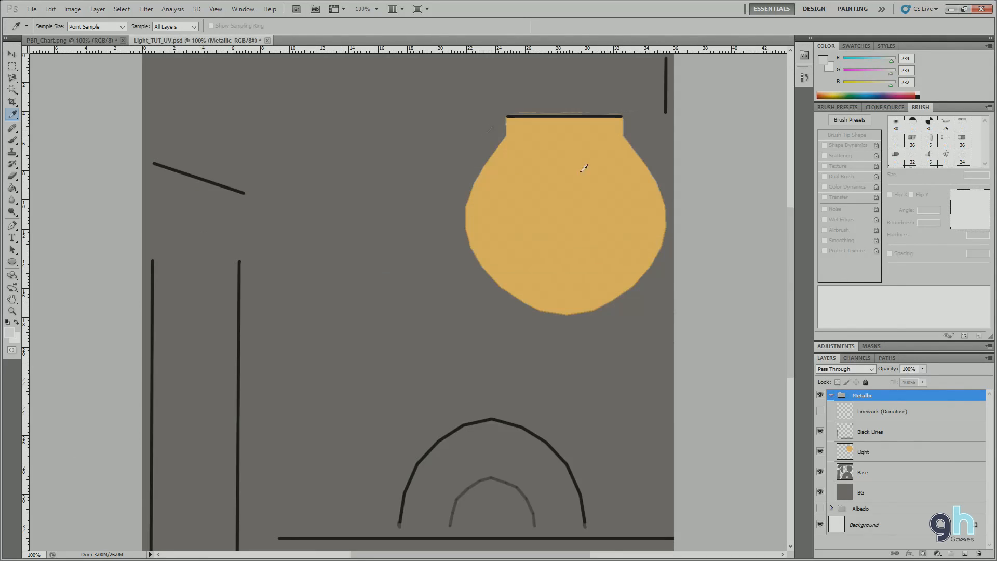
Add a new layer above the Metallic group and name it Metallic.
left_click(963, 554)
mouse_move(866, 412)
left_mouse_down()
mouse_move(869, 390)
mouse_move(869, 398)
left_mouse_up()
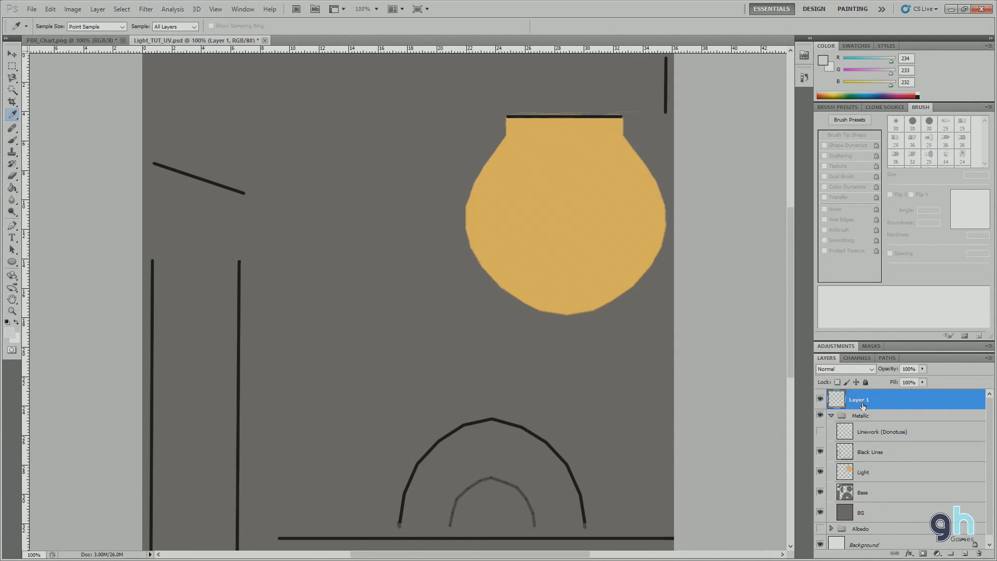
key("h")
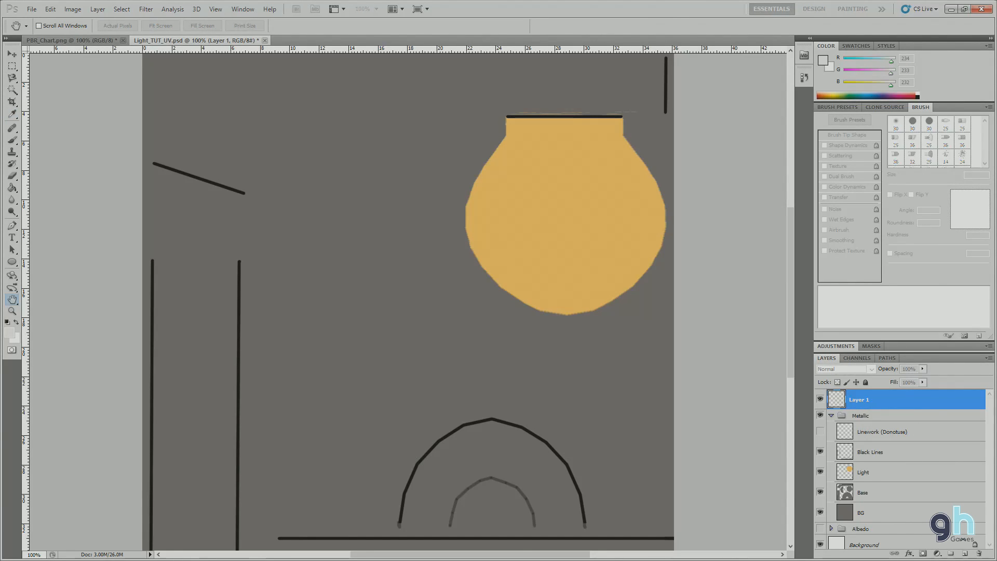
key("i")
double_click(858, 400)
type("Metallic")
key("Return")
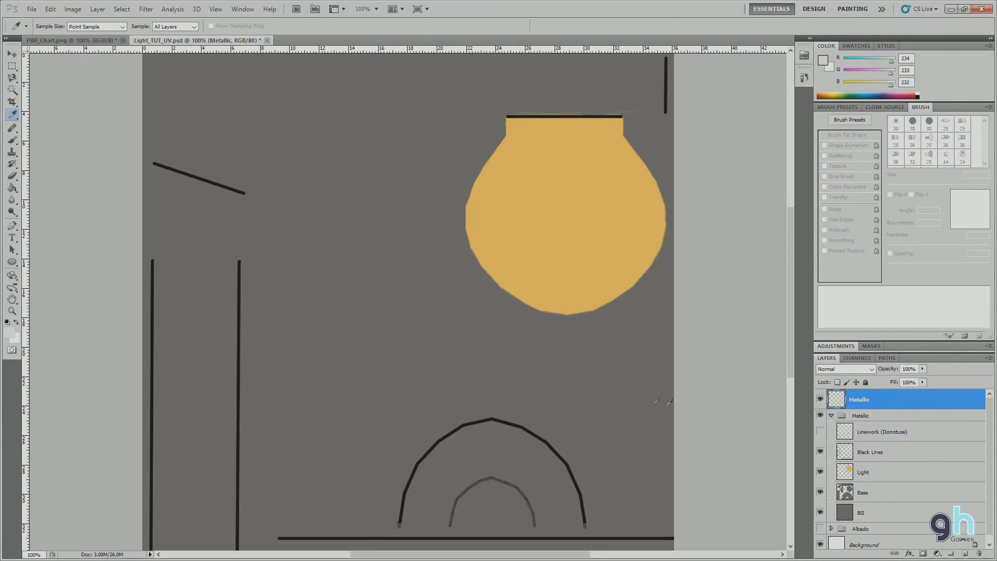
Paint a small reference dot of the sampled light grey near the texture's upper-left corner with the 30 px brush.
key("b")
scroll(338, 155, "up", 2)
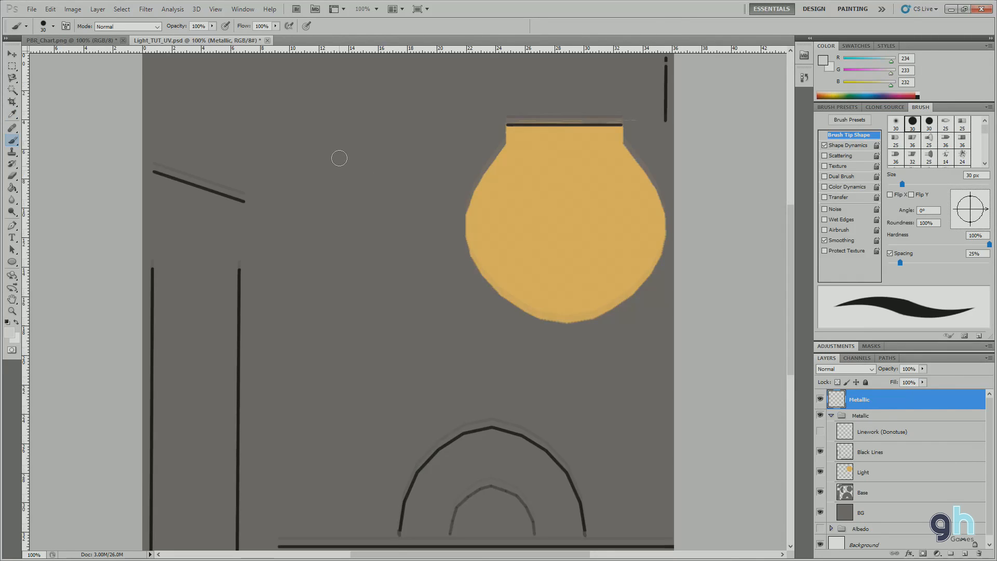
left_click_drag(195, 124, 202, 131)
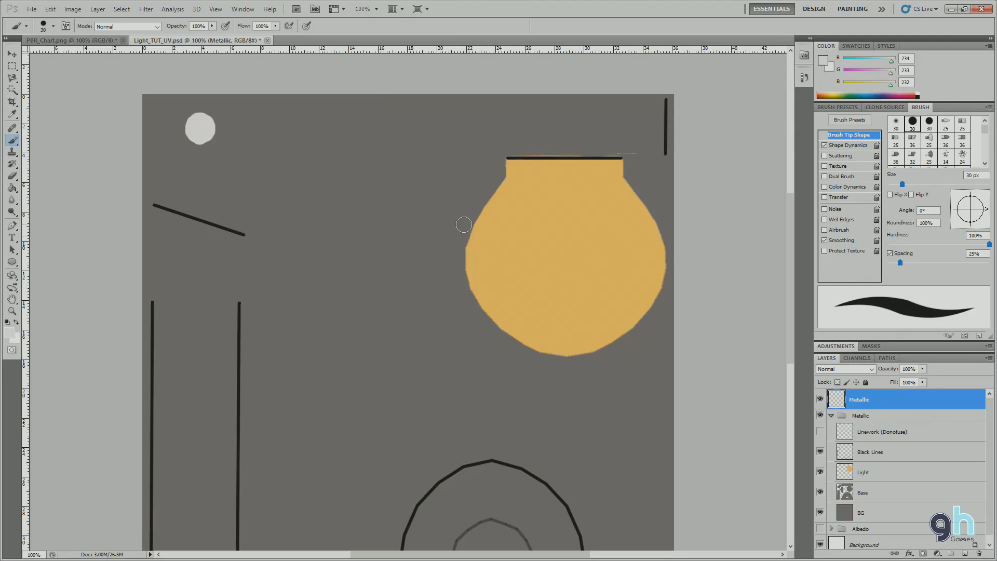
Lighten the Metallic group's Black Lines layer with Hue/Saturation, setting Lightness to +90.
left_click(882, 454)
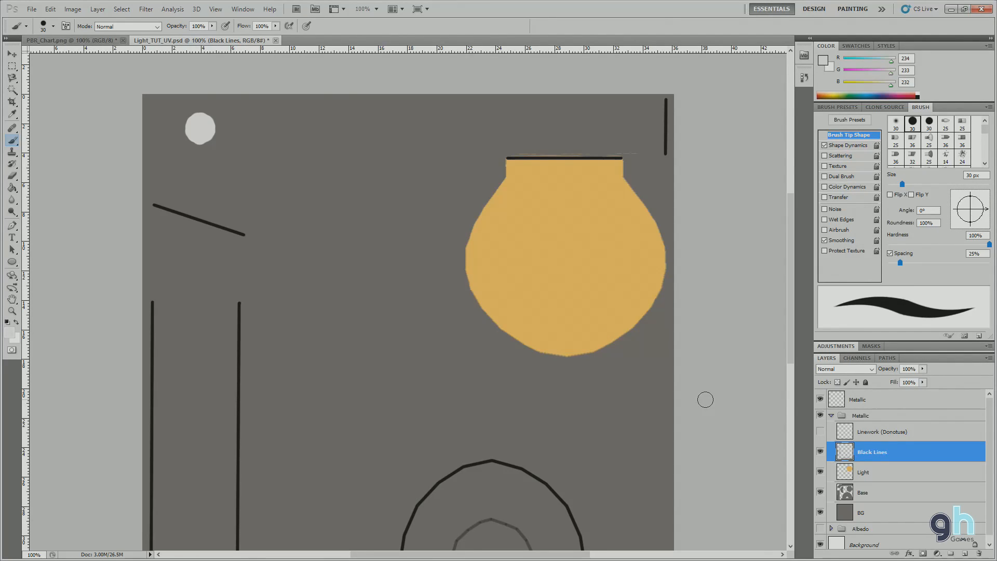
key("i")
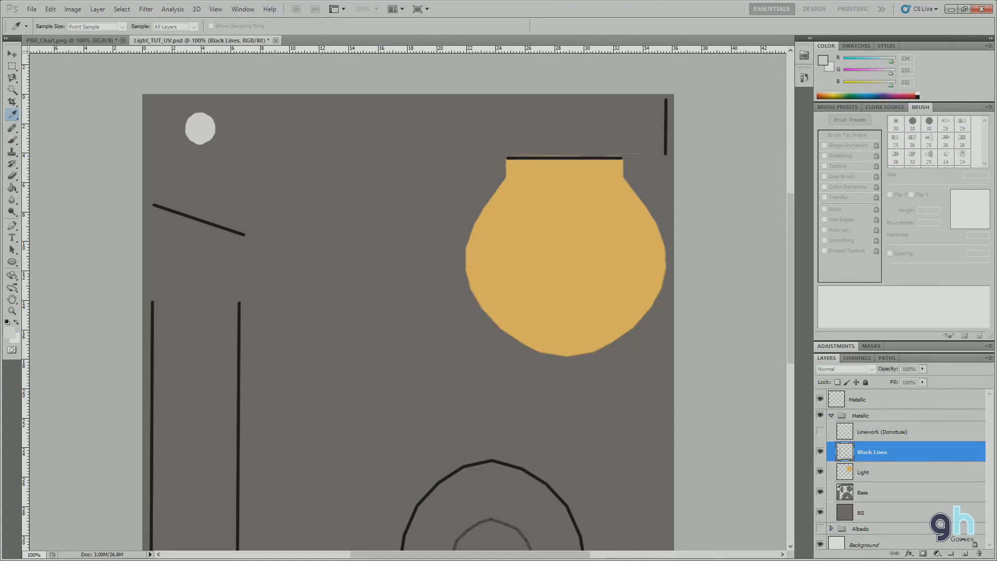
key("ctrl+u")
left_click_drag(363, 196, 311, 84)
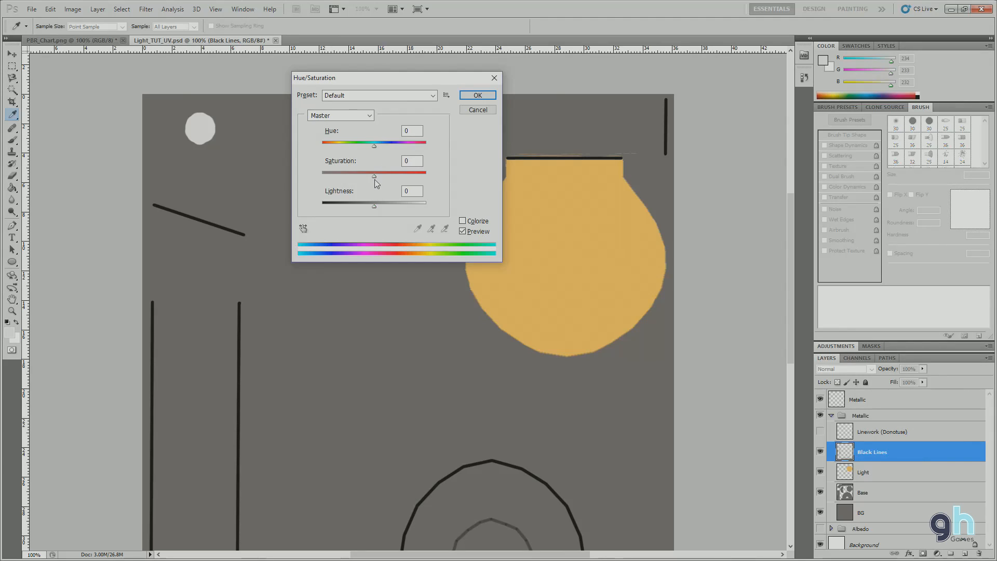
left_click_drag(375, 204, 422, 207)
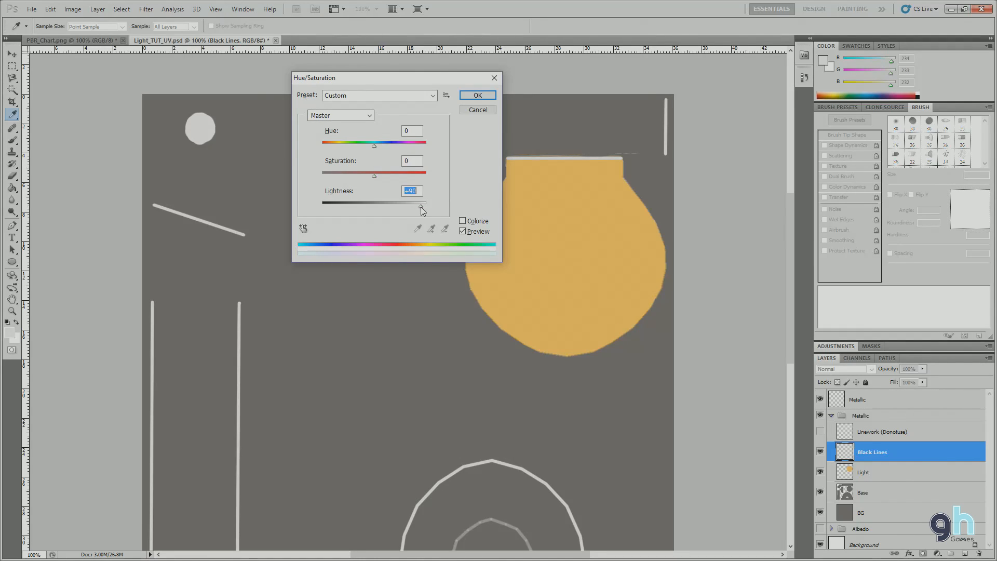
left_click(477, 95)
key("b")
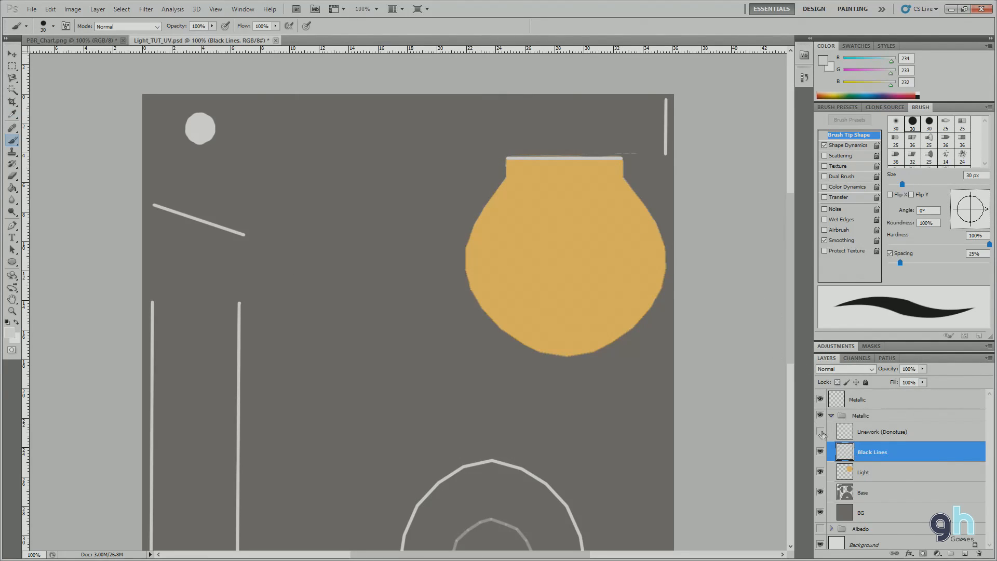
Turn the Metallic group's Light layer light grey with Hue/Saturation, using Saturation -100 and Lightness +59.
left_click(882, 477)
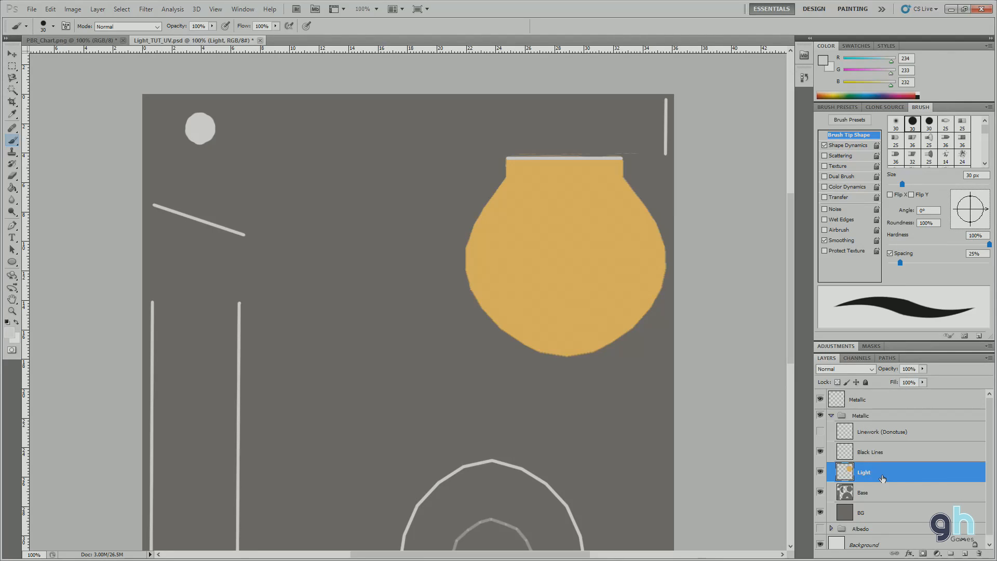
key("ctrl+u")
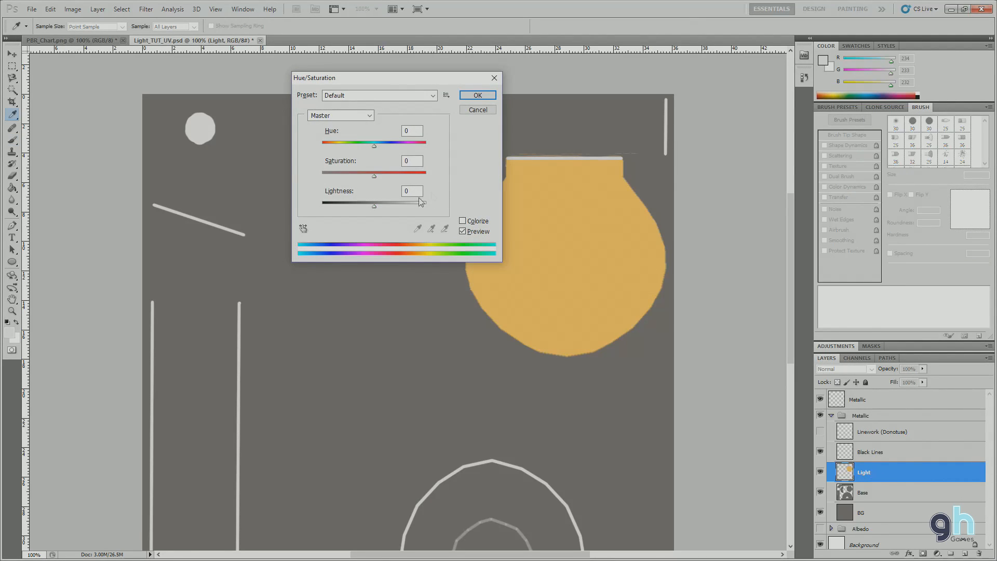
left_click_drag(372, 175, 303, 179)
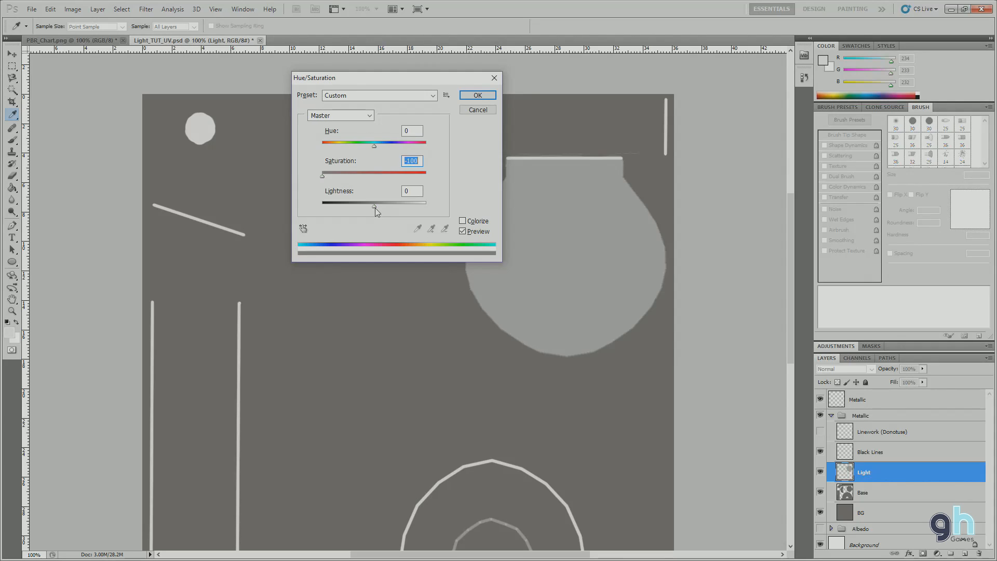
left_click_drag(375, 207, 405, 208)
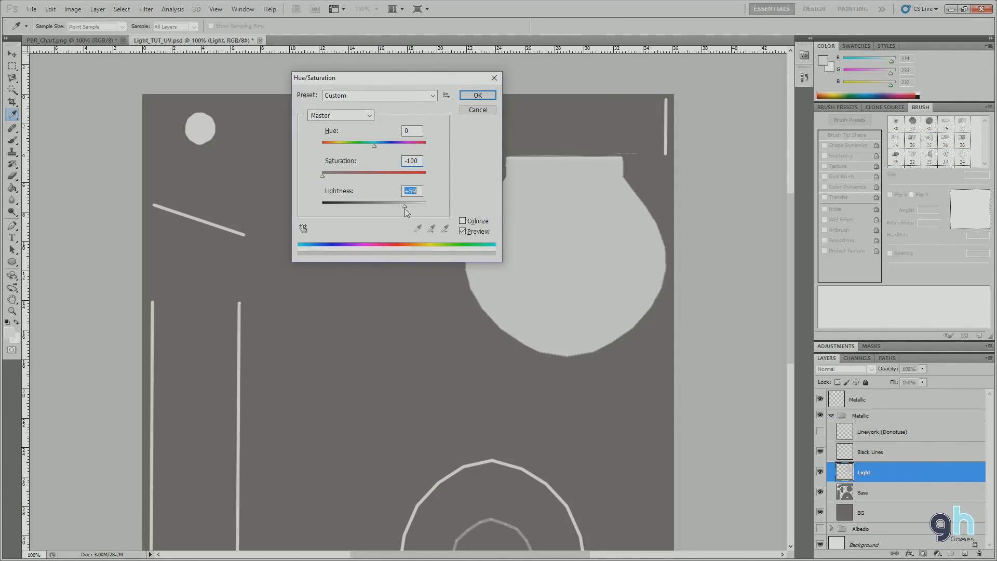
left_click(473, 96)
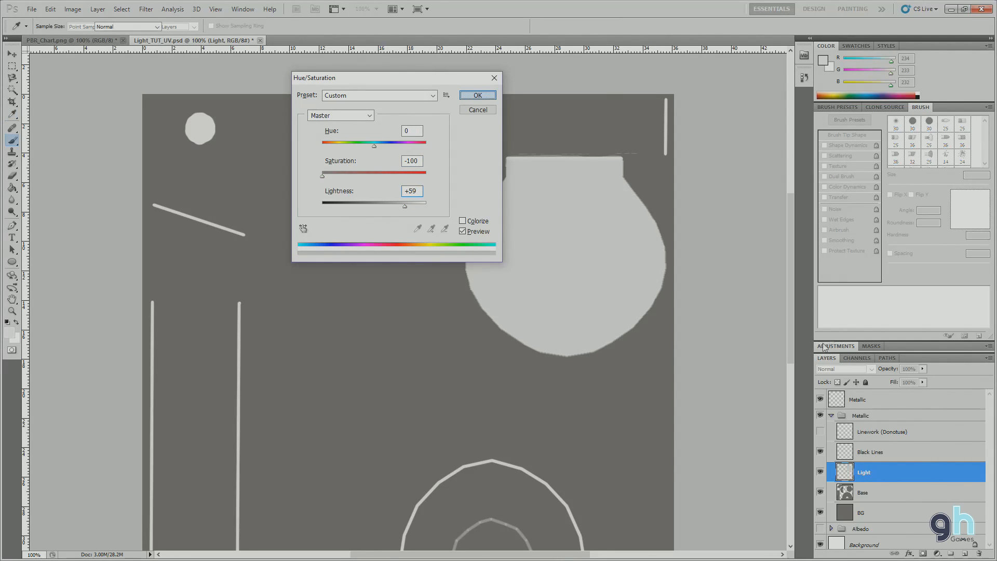
Lighten the Metallic group's Base layer with Hue/Saturation, setting Lightness to +86.
left_click(879, 493)
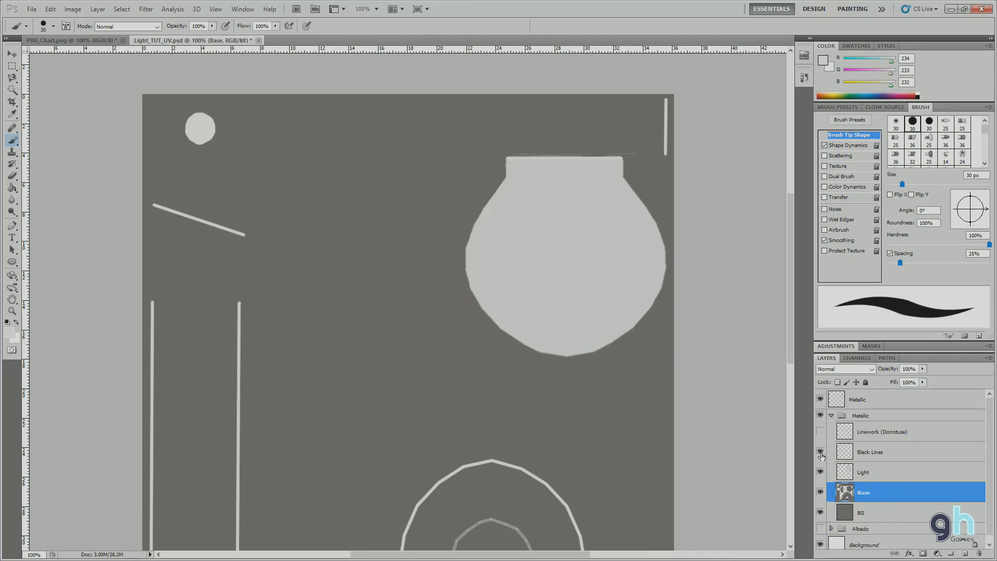
key("i")
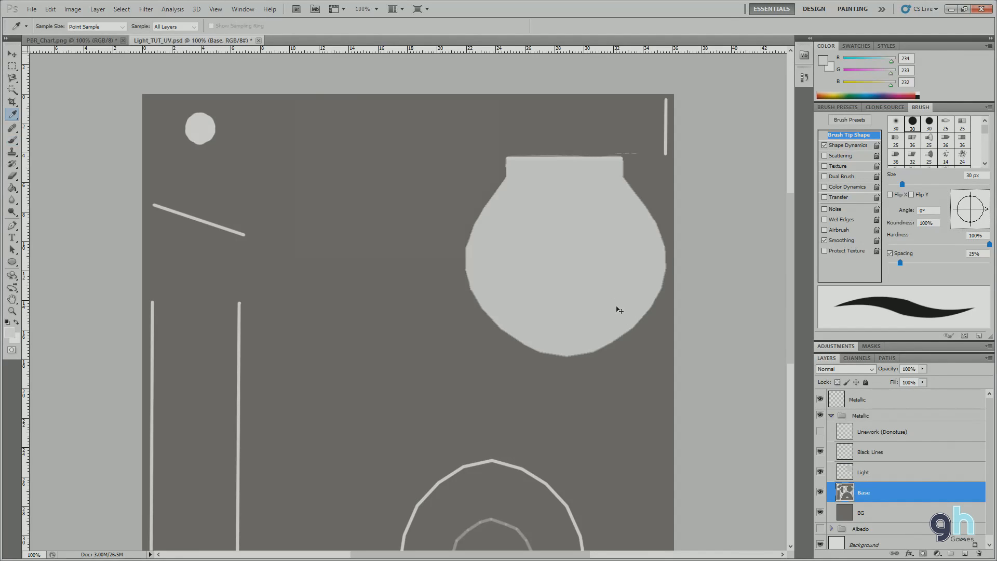
key("ctrl+u")
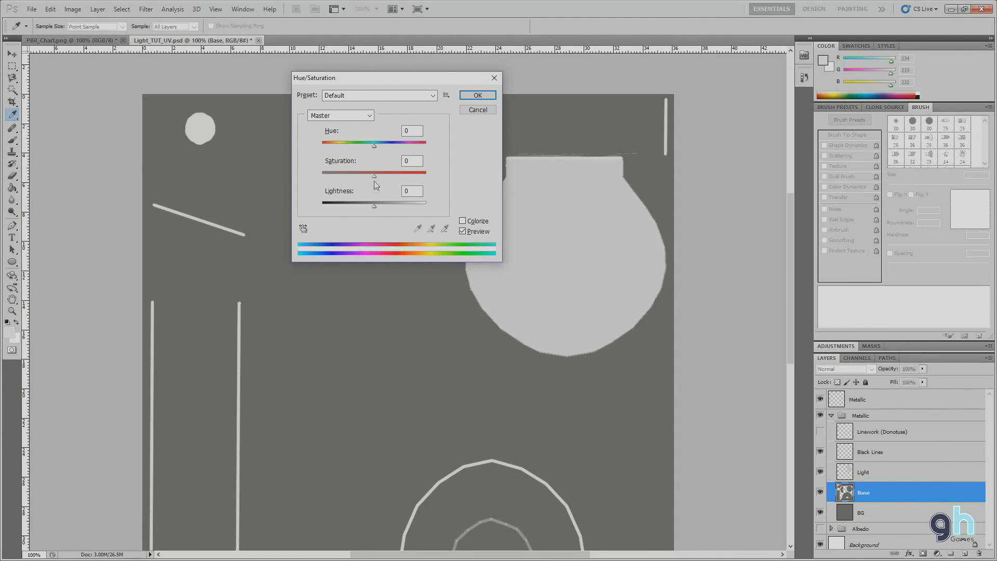
left_click_drag(373, 207, 419, 214)
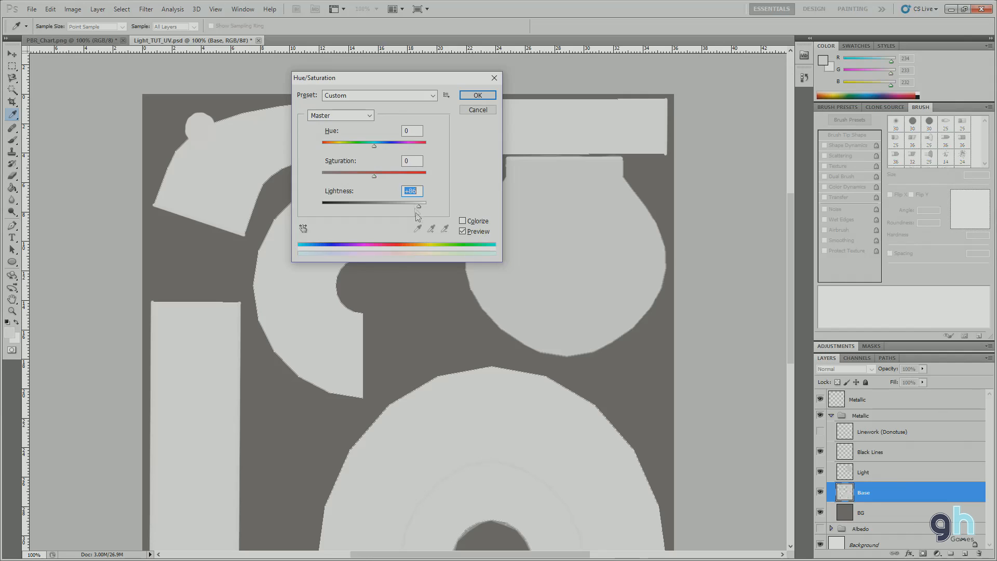
left_click(468, 97)
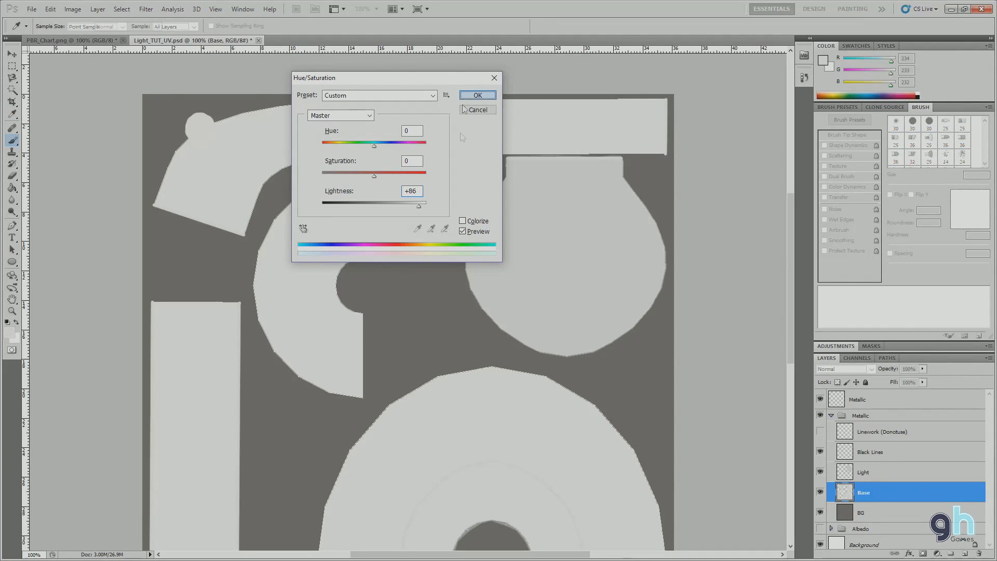
Duplicate the Metallic group as Roughness and hide the original Metallic group.
key("b")
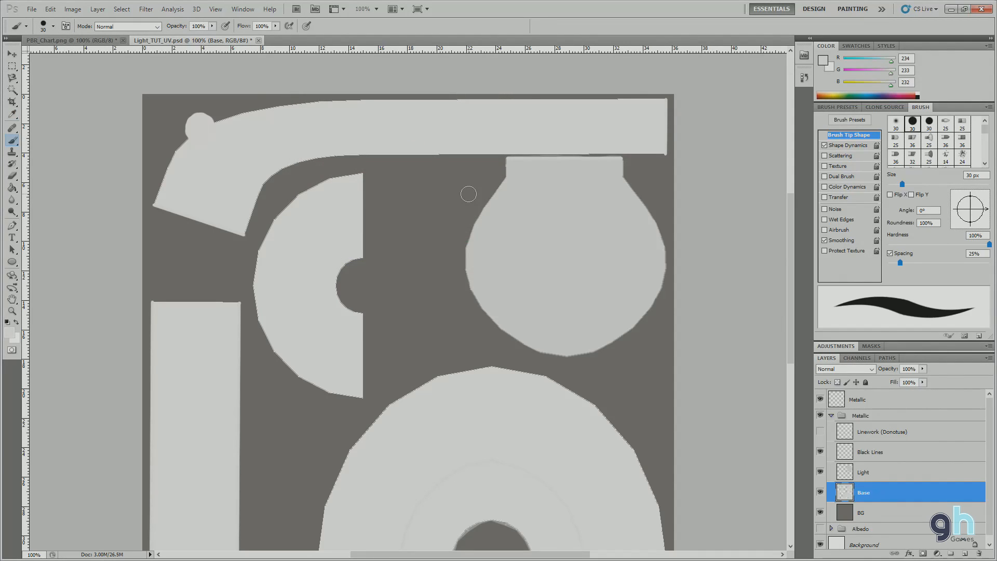
left_click(899, 514)
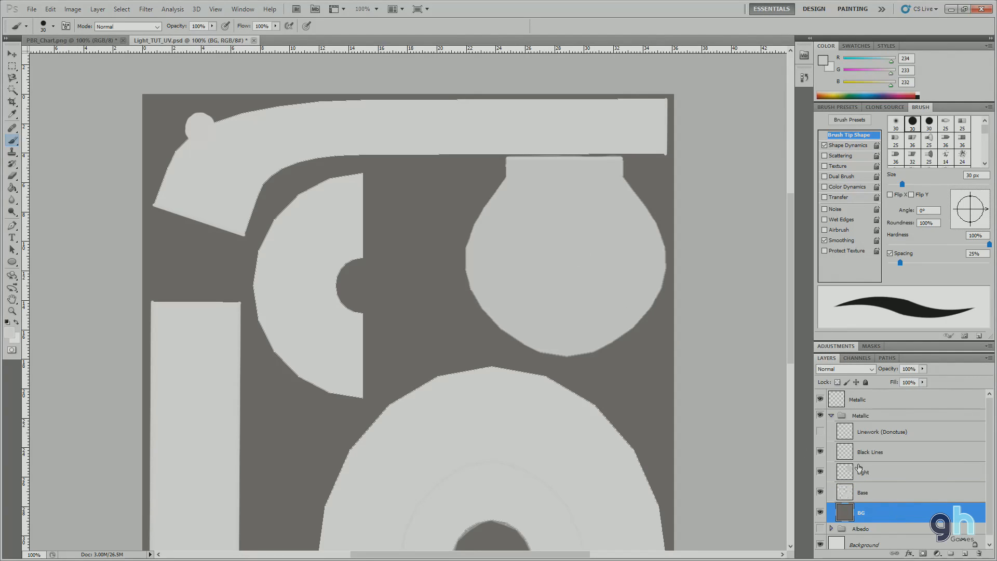
left_click(832, 415)
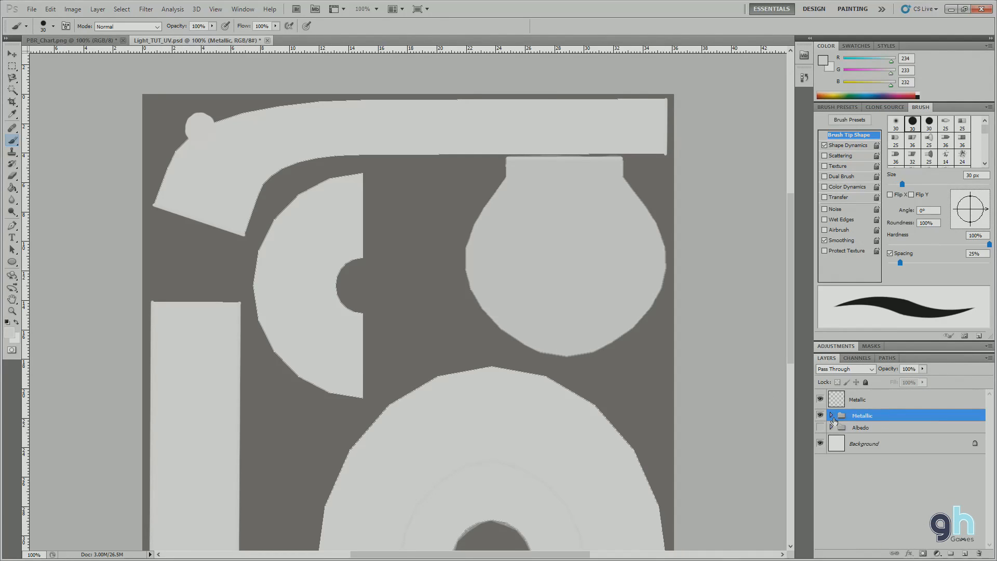
right_click(870, 416)
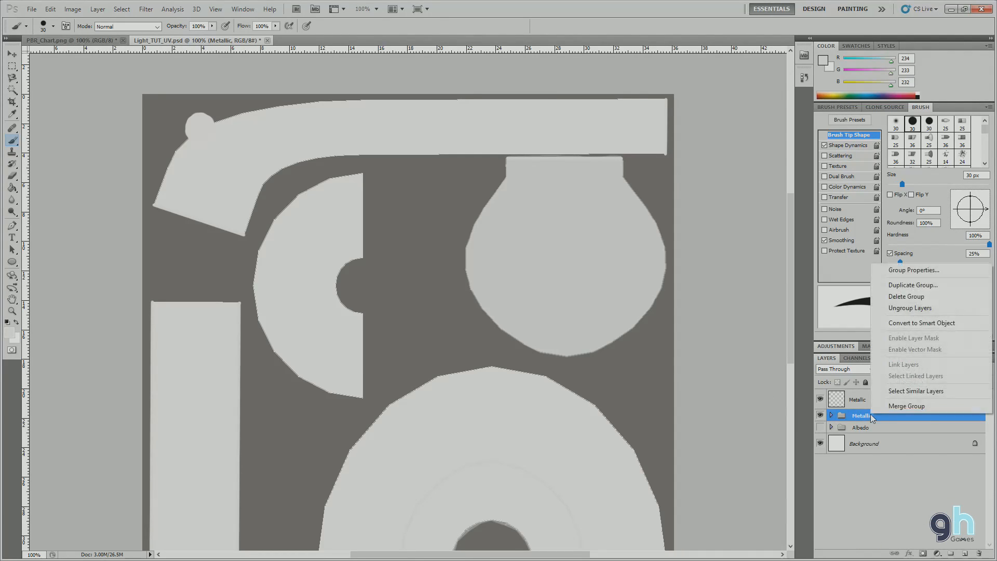
left_click(908, 287)
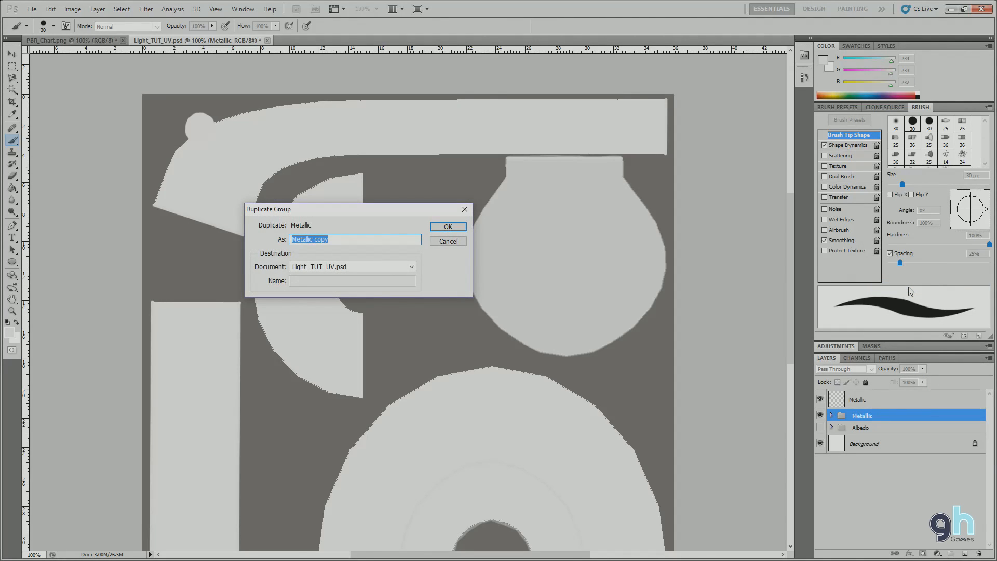
type("Roughness")
key("Return")
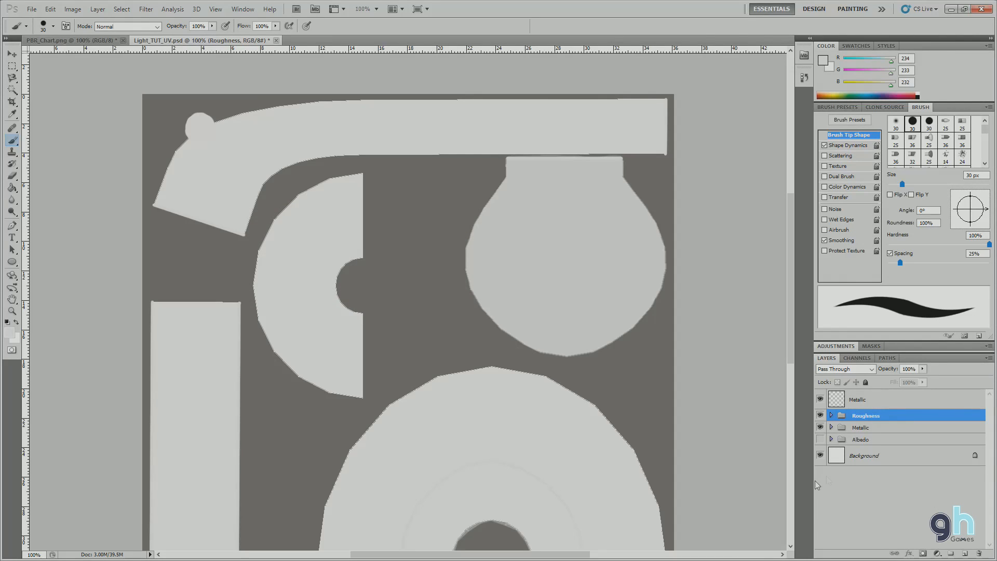
left_click(820, 428)
Add a new layer named Roughness directly above the Roughness group.
left_click(964, 553)
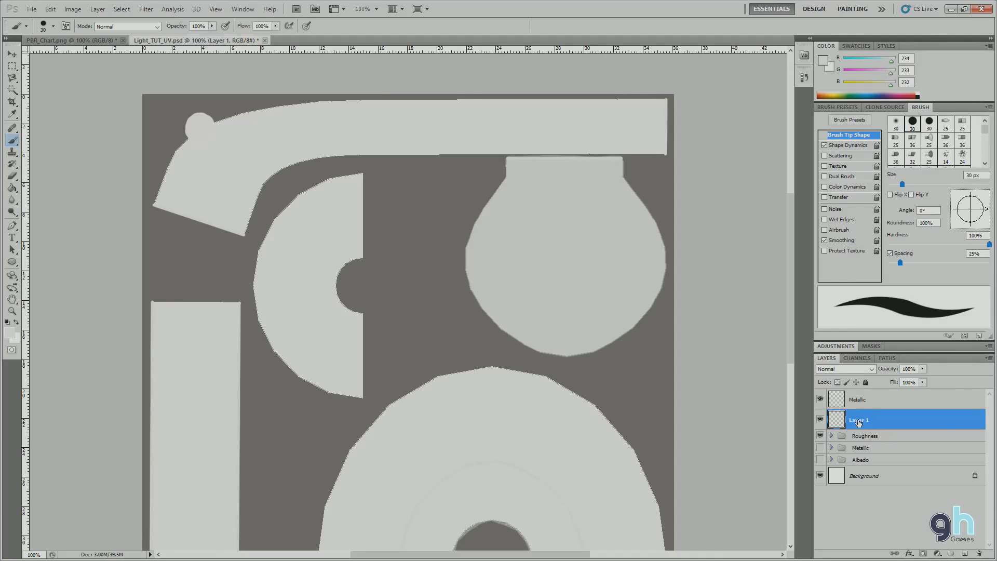
double_click(858, 420)
type("Roughness")
key("Return")
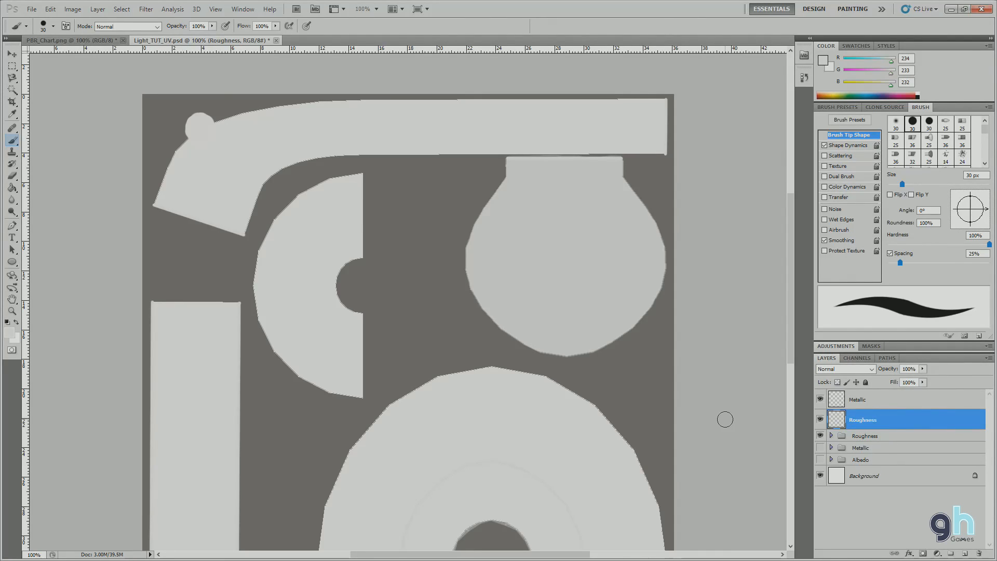
Sample the rough steel's roughness (m) swatch from the PBR chart and return to the Light_TUT_UV texture.
left_click(91, 41)
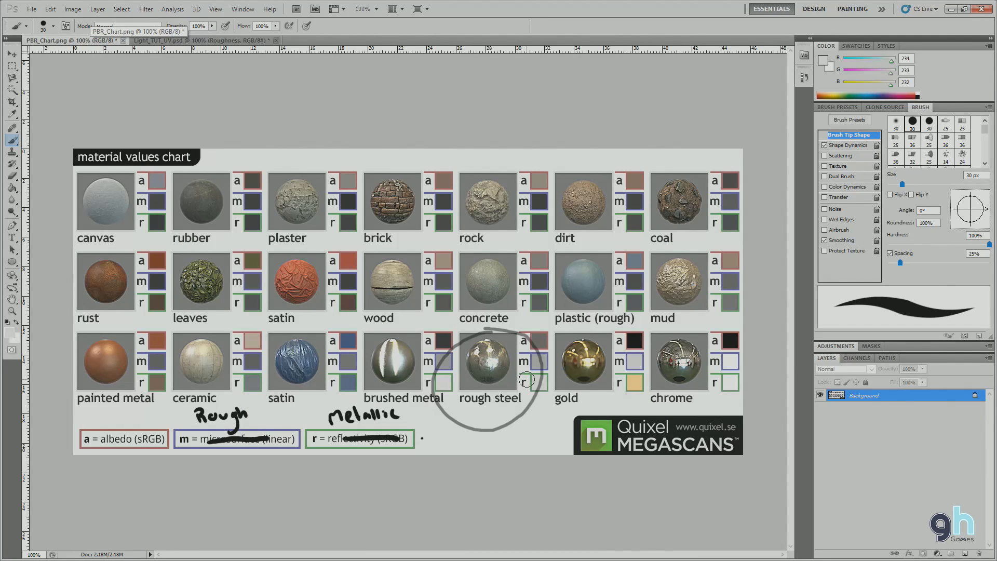
key("i")
left_click(537, 362)
left_click(200, 41)
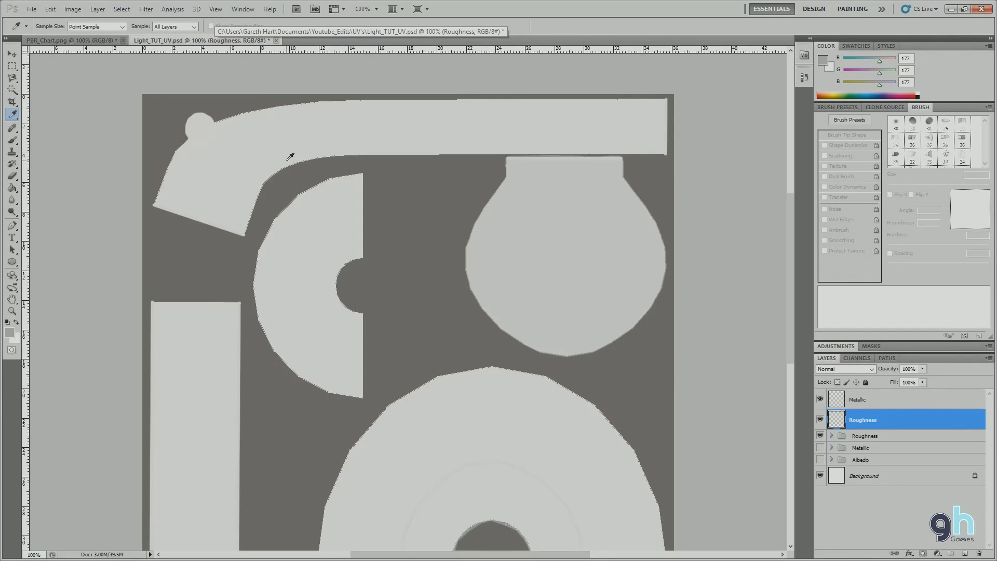
Paint a 250 px reference dot of the sampled grey on the Roughness layer, between the half ring and the bulb shape.
key("b")
key("bracketright")
key("bracketright")
key("bracketright")
key("bracketright")
key("bracketright")
key("bracketright")
key("bracketright")
key("bracketright")
key("bracketright")
key("bracketright")
key("bracketright")
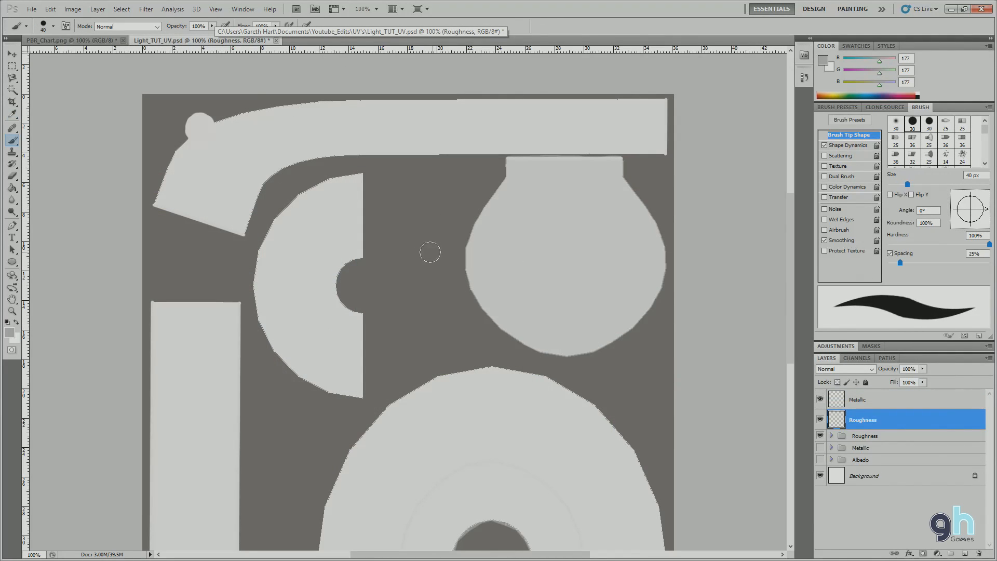
key("bracketright")
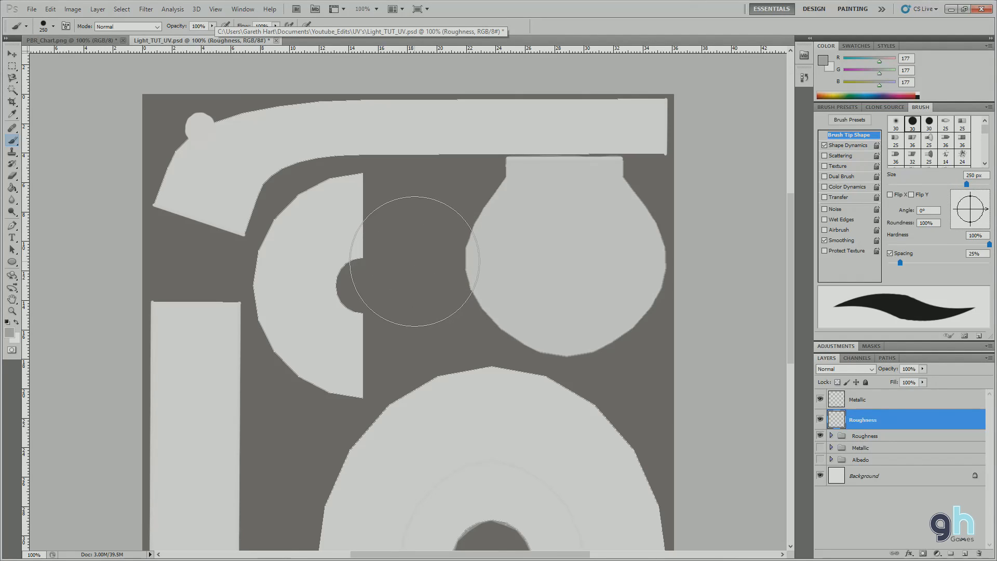
left_click(415, 261)
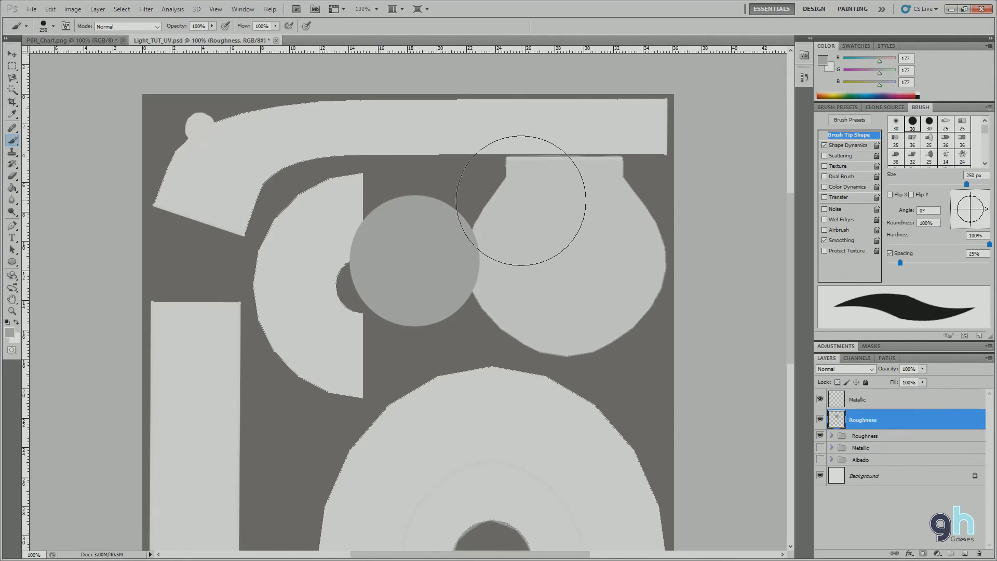
Reduce the brush size to 35 px and expand the Roughness group to show its layers.
key("bracketleft")
key("bracketleft")
key("bracketleft")
key("bracketleft")
key("bracketleft")
key("bracketleft")
key("bracketleft")
key("bracketleft")
key("bracketleft")
key("bracketleft")
key("bracketleft")
key("bracketleft")
key("bracketleft")
left_click(831, 435)
scroll(871, 442, "down", 1)
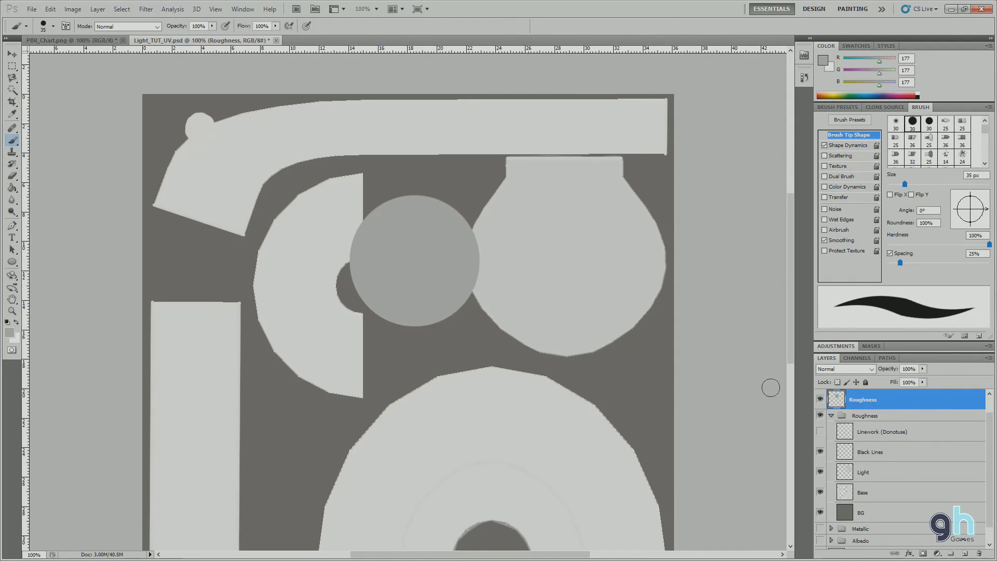
left_click(873, 461)
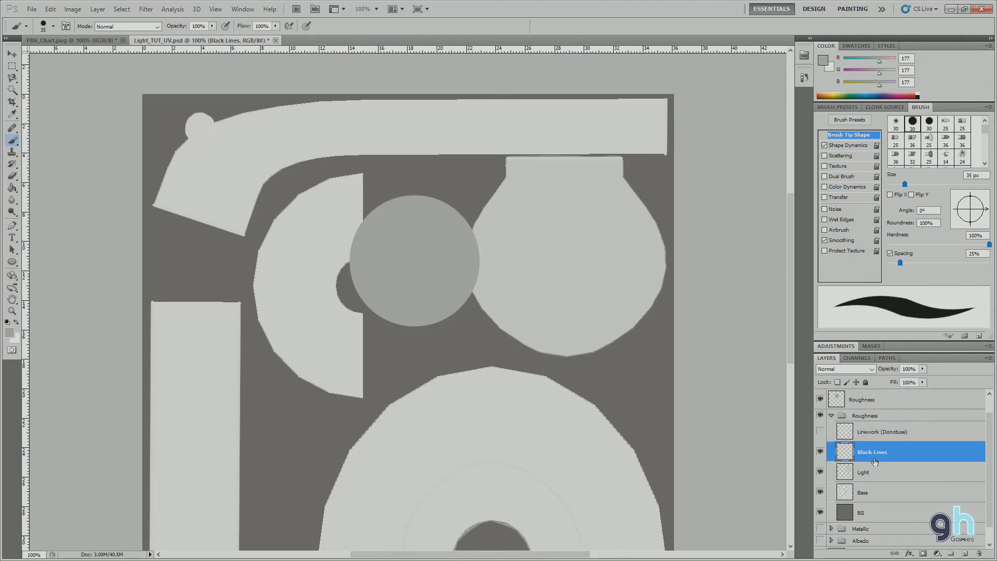
key("ctrl+u")
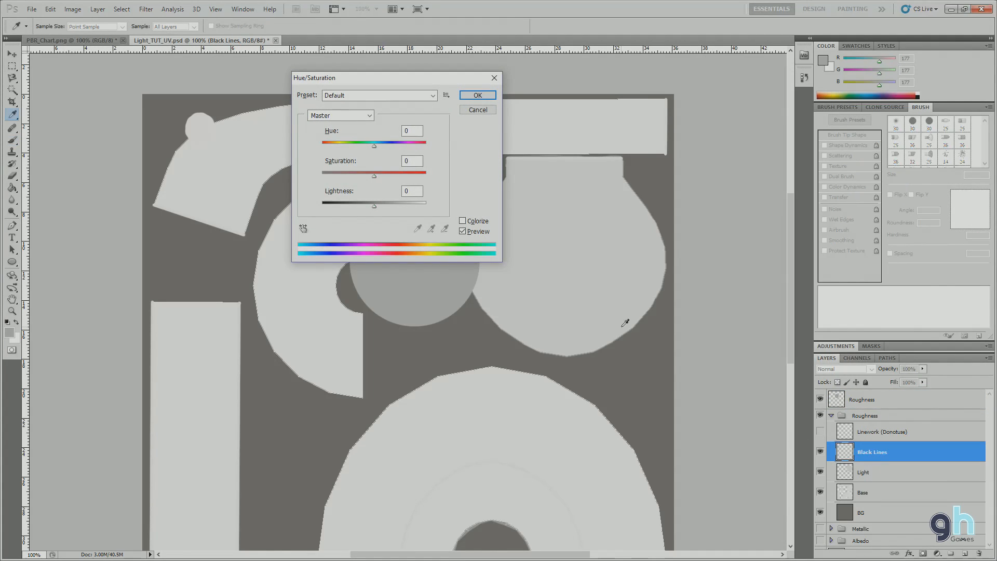
left_click_drag(395, 80, 704, 63)
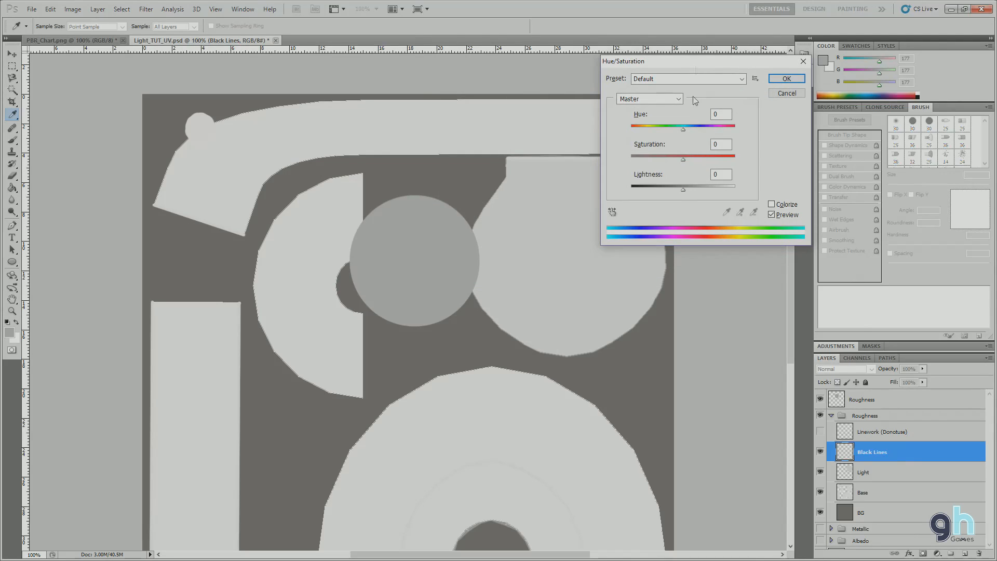
mouse_move(683, 191)
left_mouse_down()
mouse_move(719, 191)
mouse_move(688, 191)
mouse_move(700, 191)
left_mouse_up()
left_click(776, 79)
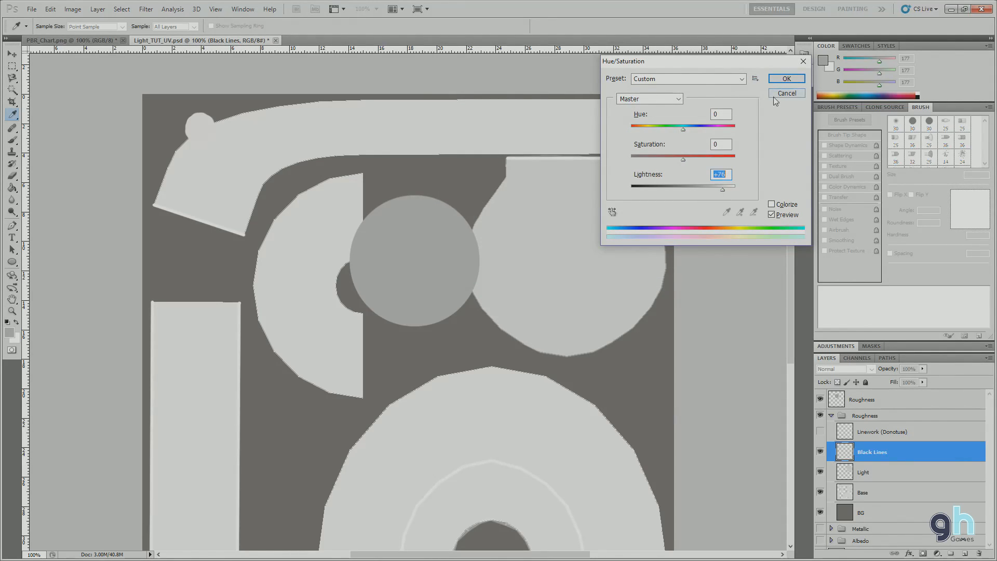
Match the Roughness group's Base layer to the reference dot with Hue/Saturation, using Saturation -100 and Lightness -23.
left_click(875, 490)
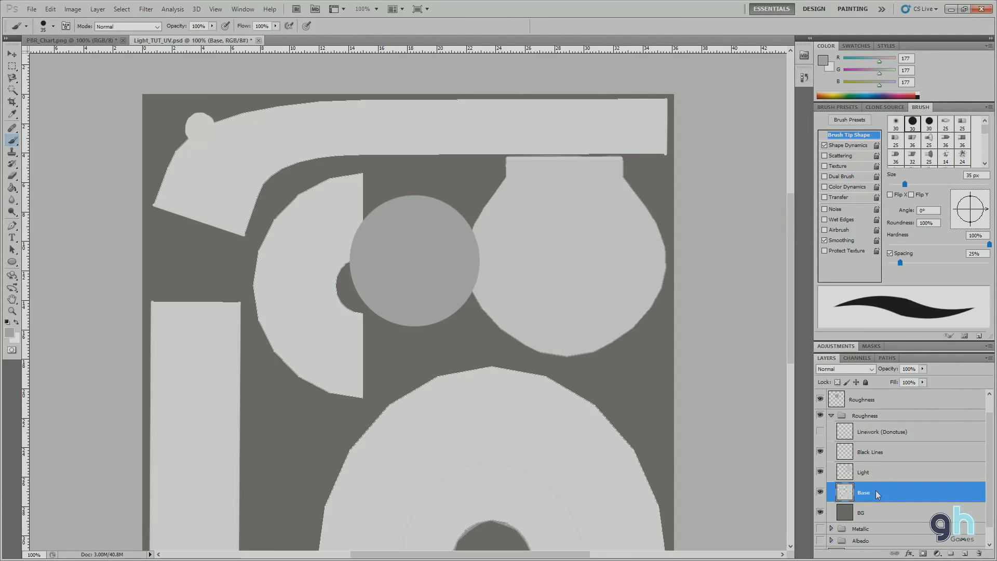
key("ctrl+u")
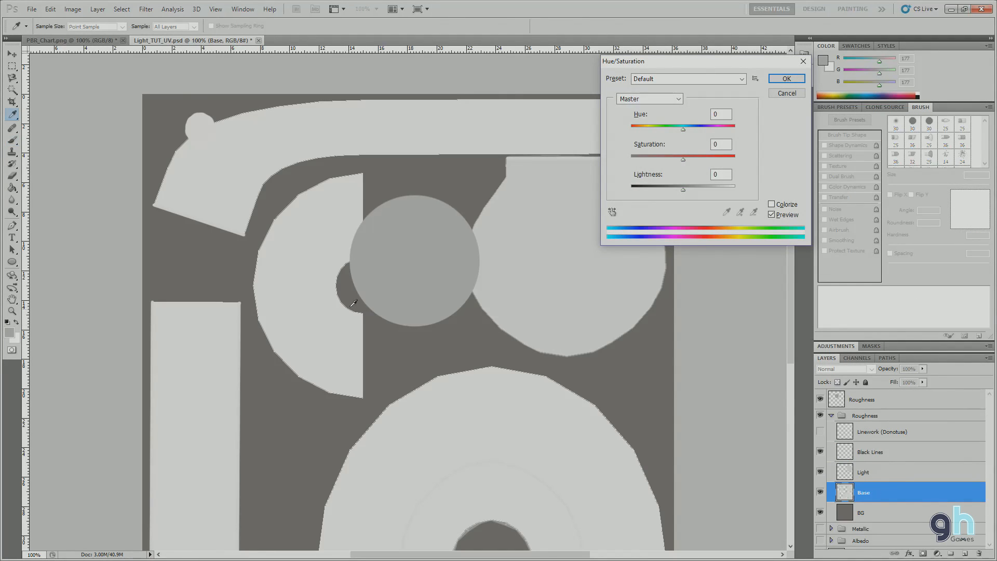
left_click_drag(682, 189, 656, 208)
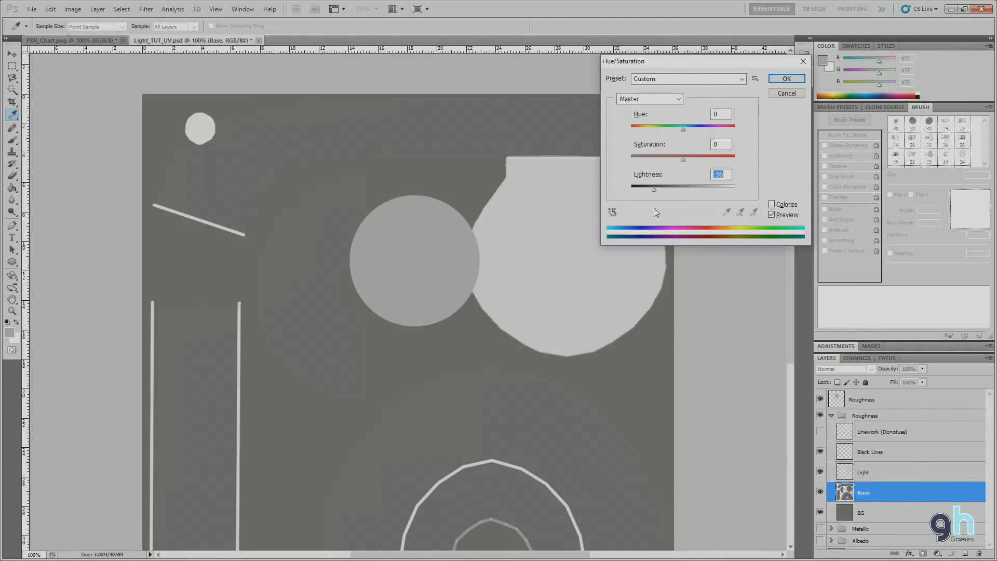
left_click_drag(683, 160, 671, 190)
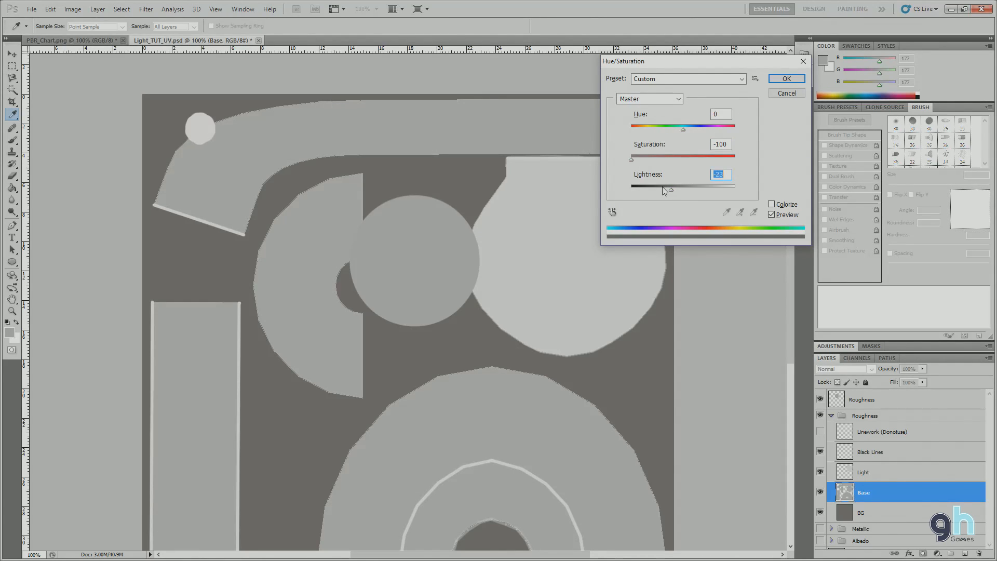
left_click(787, 79)
key("b")
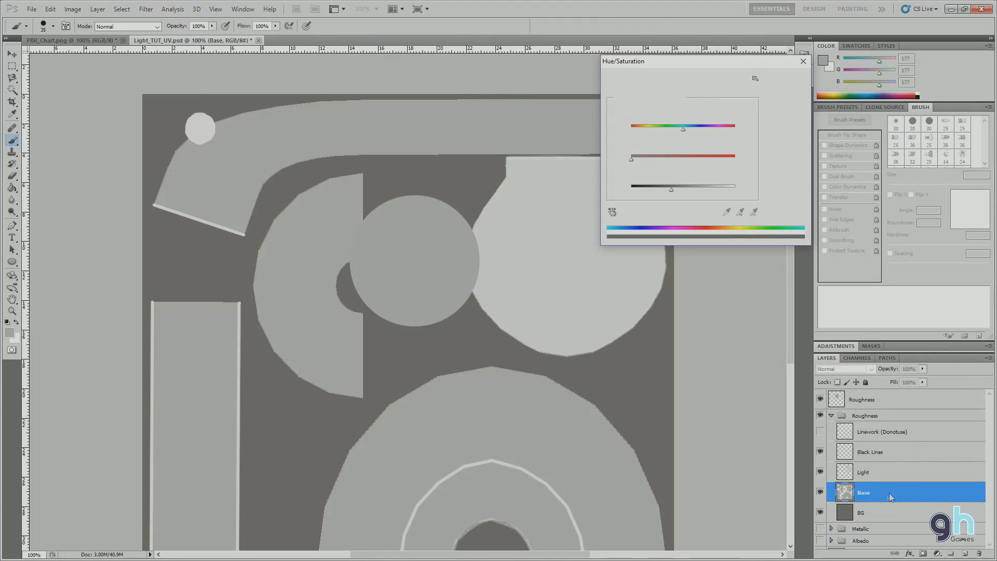
Darken the Roughness group's Light layer to the reference grey with Hue/Saturation, using Saturation -23 and Lightness -19.
left_click(869, 474)
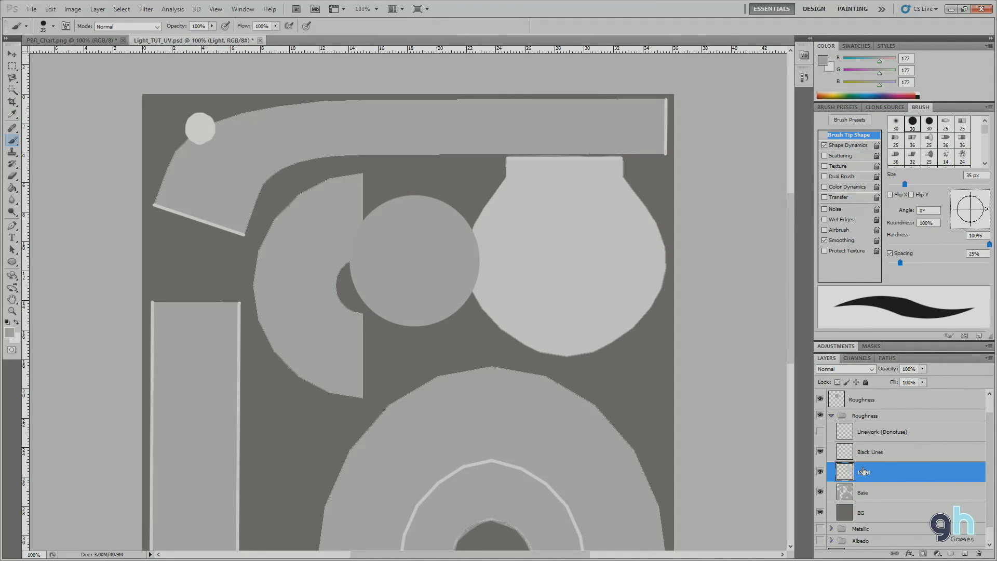
key("ctrl+u")
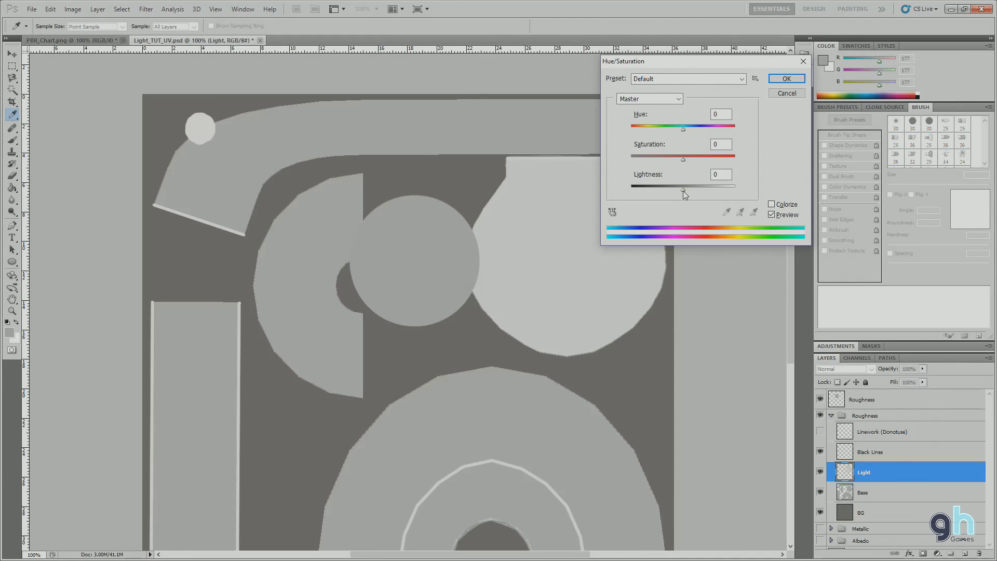
left_click_drag(683, 159, 630, 160)
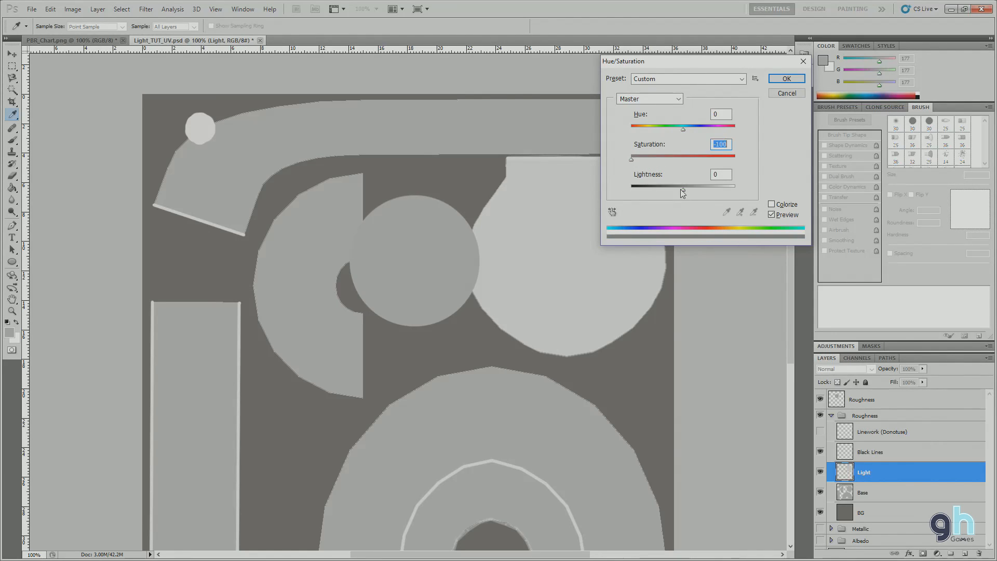
left_click_drag(683, 188, 671, 188)
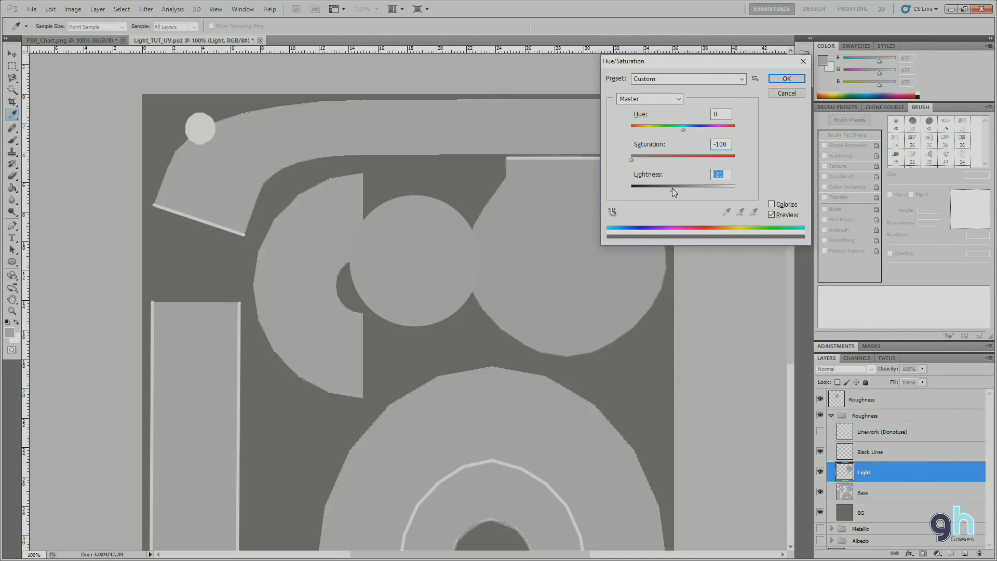
left_click_drag(633, 160, 674, 188)
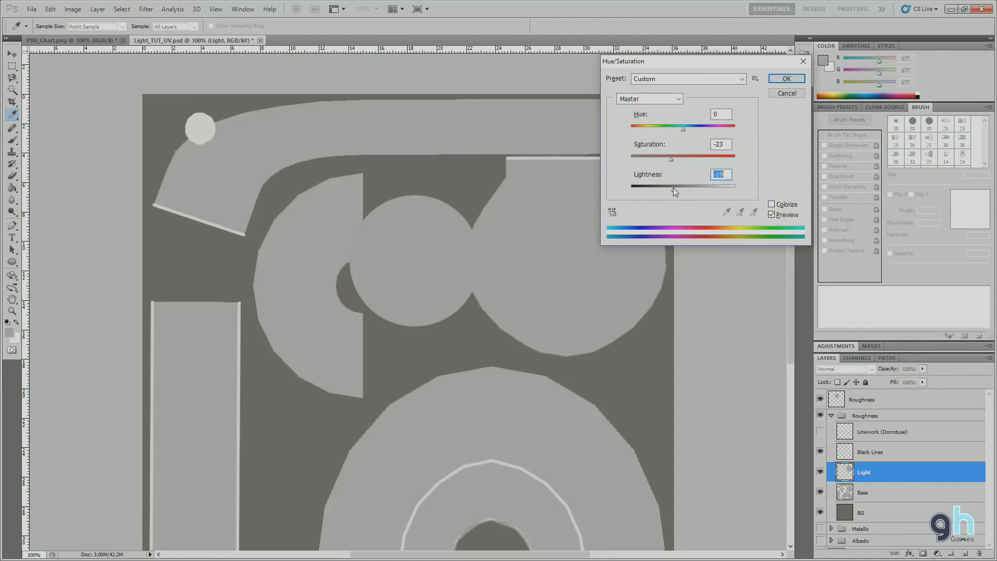
left_click(776, 81)
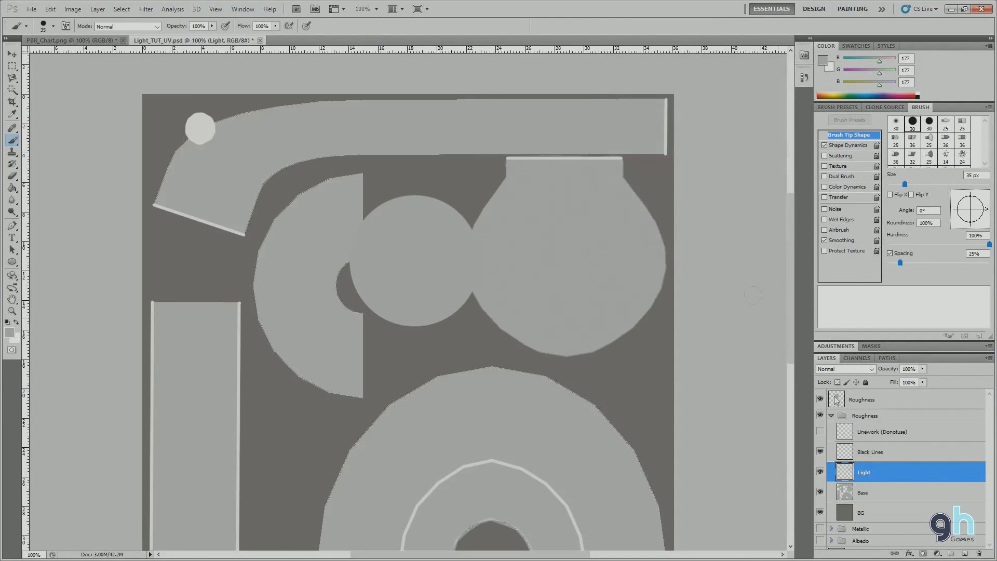
Darken the Roughness group's Black Lines layer with Hue/Saturation, setting Lightness to -23.
left_click(869, 453)
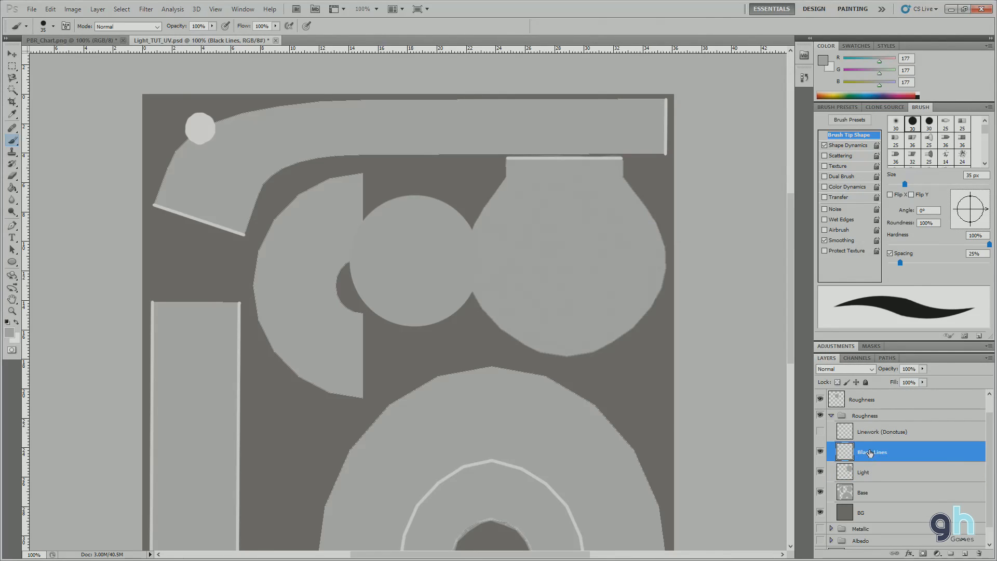
key("ctrl+u")
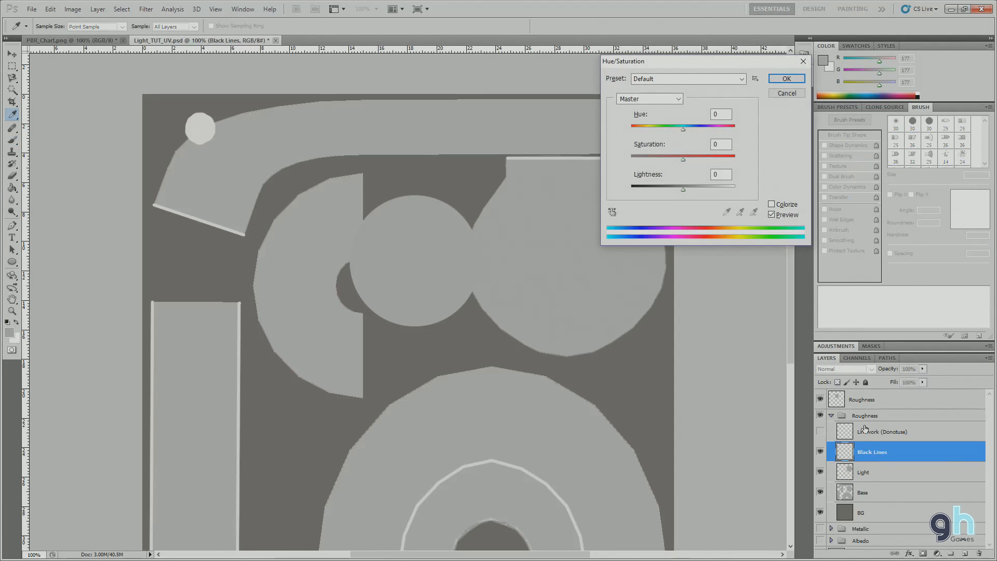
mouse_move(682, 189)
left_mouse_down()
mouse_move(699, 193)
mouse_move(673, 194)
left_mouse_up()
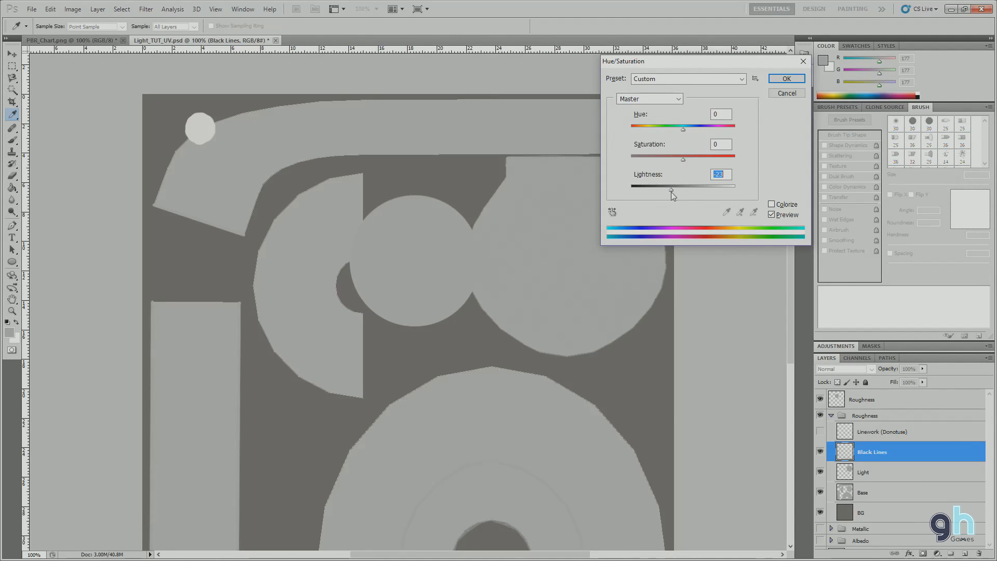
left_click(783, 78)
key("b")
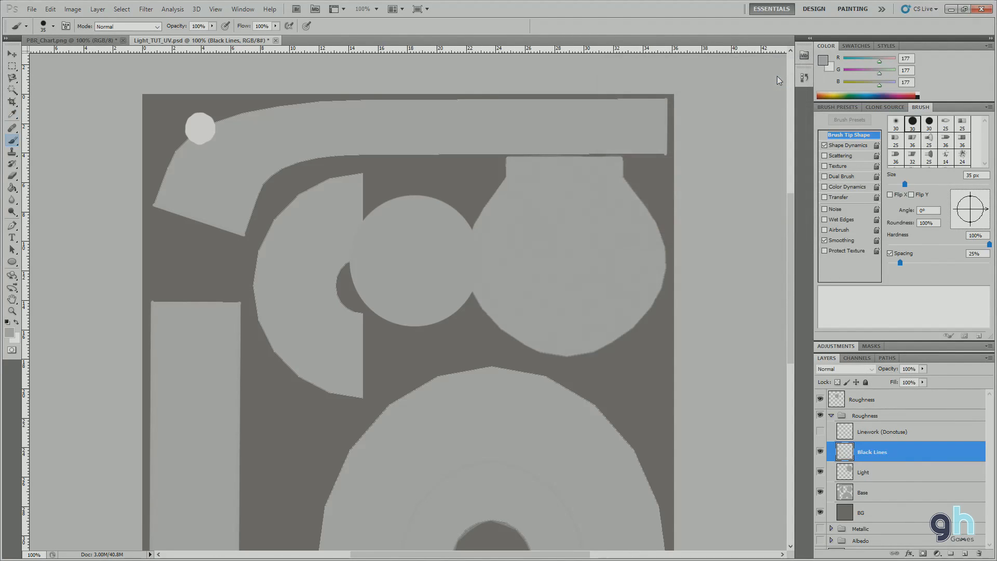
Collapse the Roughness group and expand the Albedo group to show its layers.
left_click(830, 416)
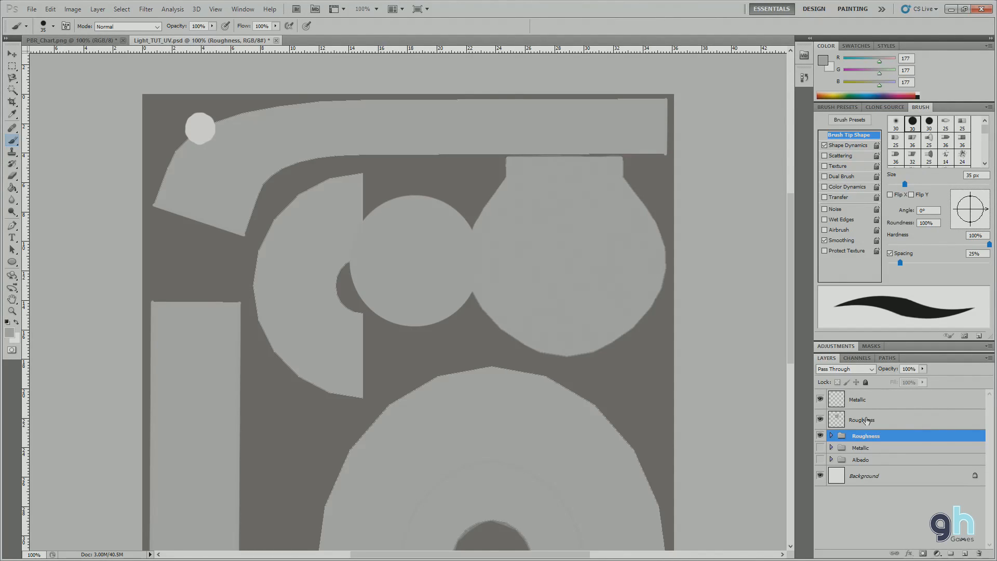
left_click(830, 459)
scroll(882, 467, "down", 1)
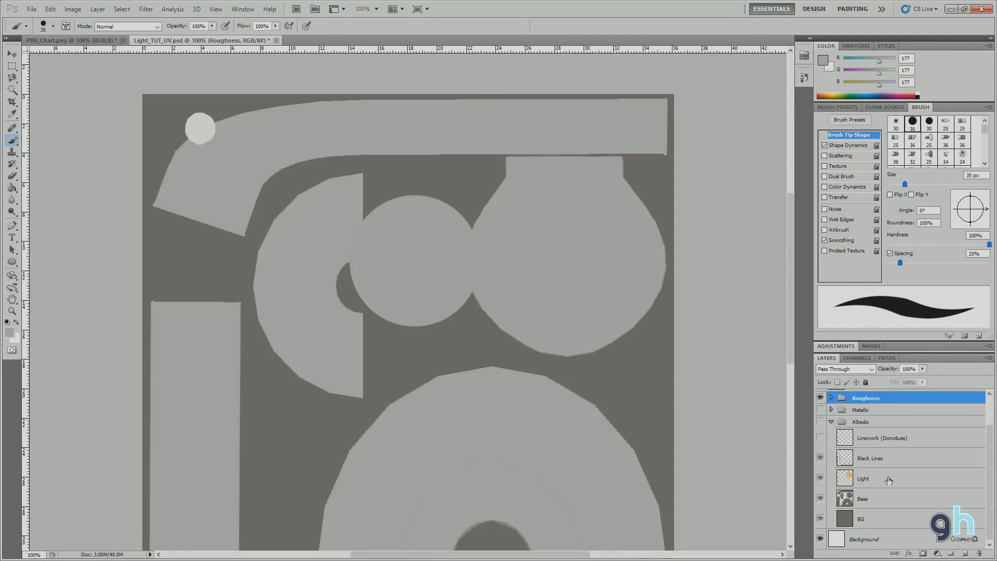
Collapse the Albedo group and hide the Roughness and Metallic reference layers above the groups.
left_click(831, 421)
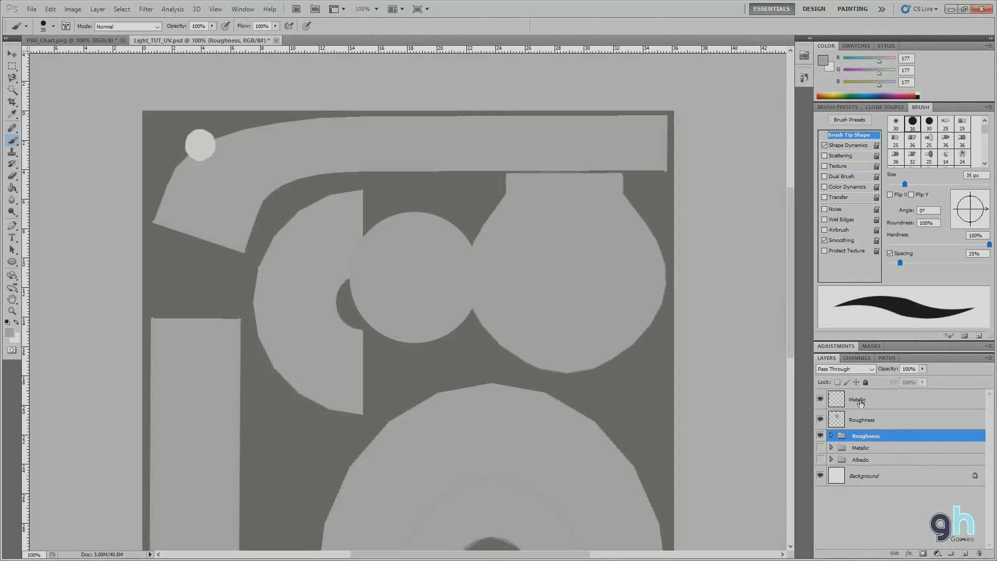
left_click(820, 420)
left_click(820, 401)
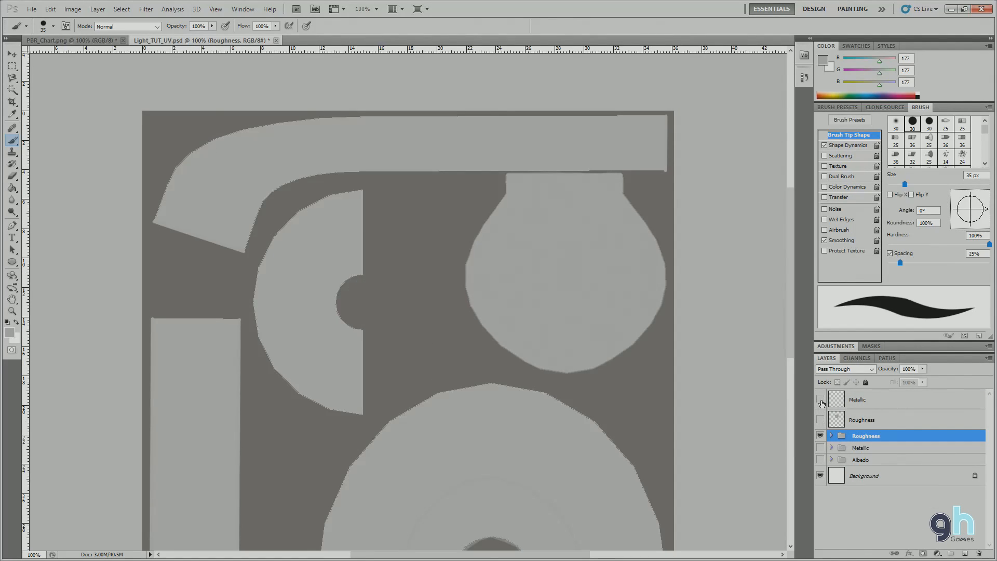
Show the Metallic and Albedo groups and put the groups in the order Albedo, Metallic, Roughness.
left_click(819, 447)
left_click(820, 459)
left_click_drag(854, 460, 859, 442)
left_click(845, 437)
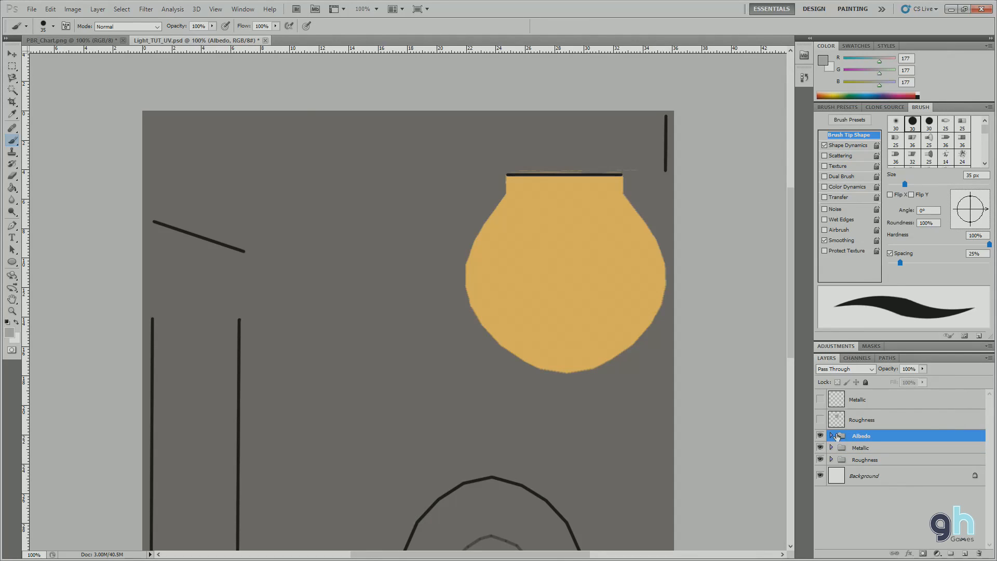
scroll(502, 253, "down", 1)
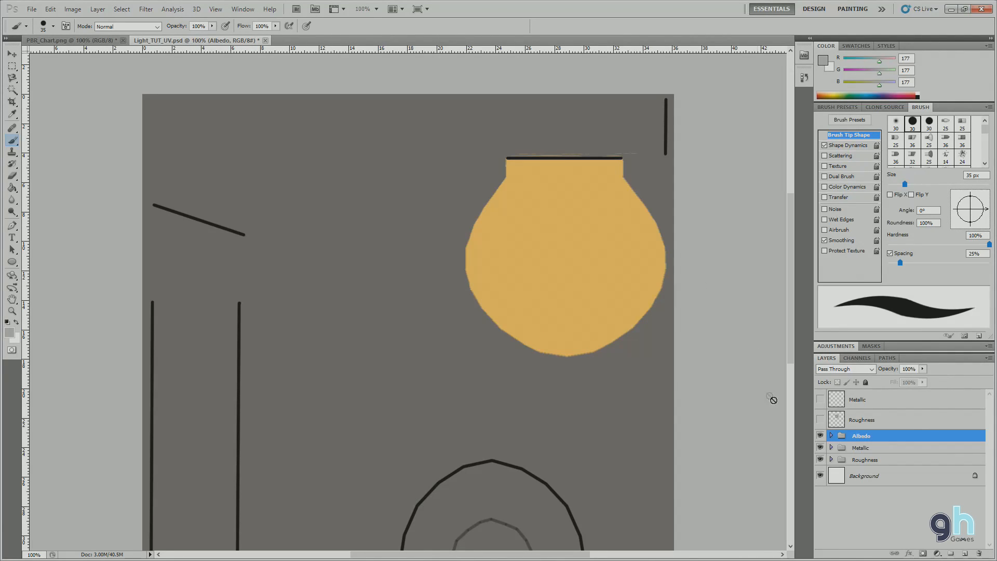
Try adding a new empty layer named Emissive above the Albedo group.
left_click(965, 554)
double_click(857, 440)
type("Emissive")
key("Return")
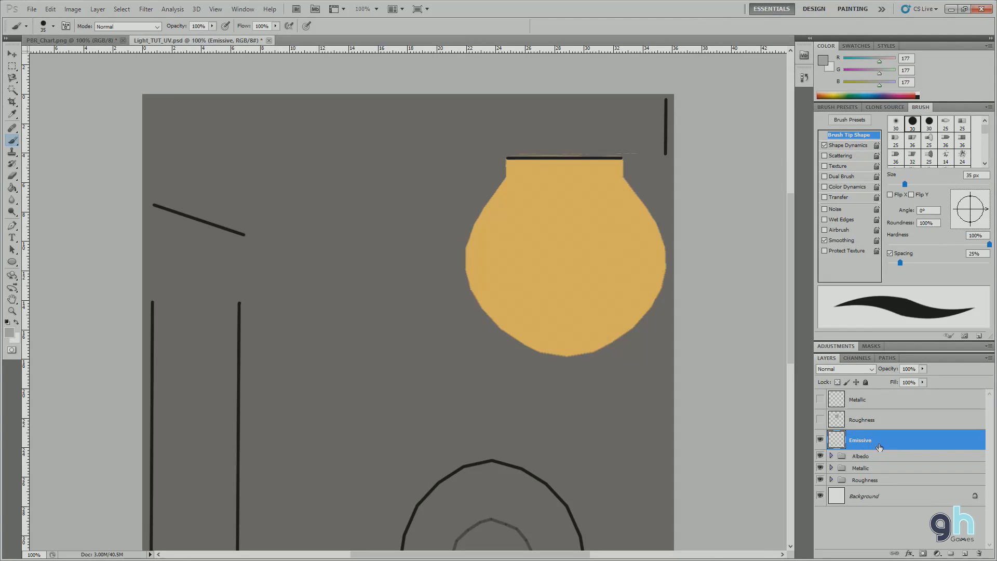
key("Delete")
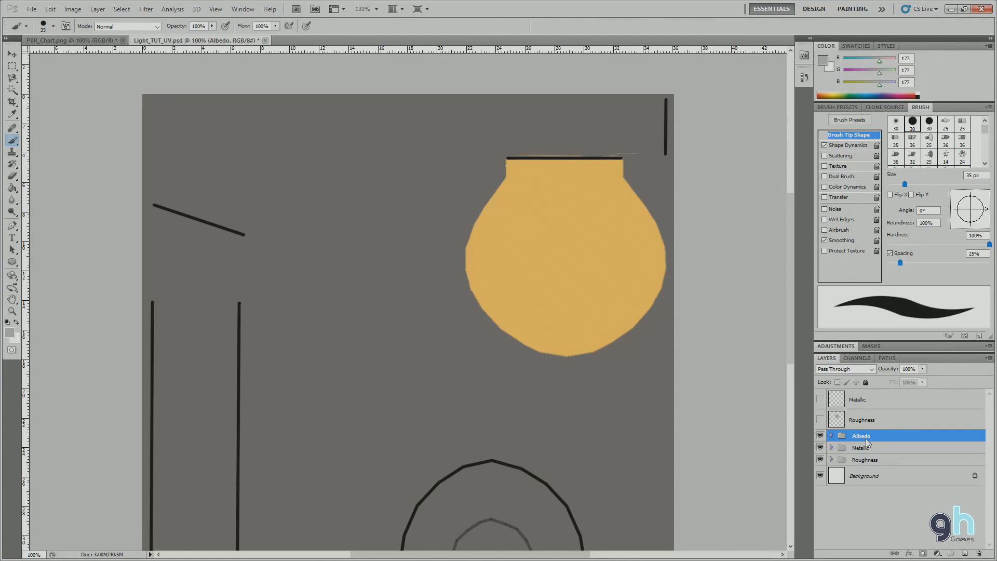
Try duplicating the Albedo group under the name Emissive.
right_click(865, 439)
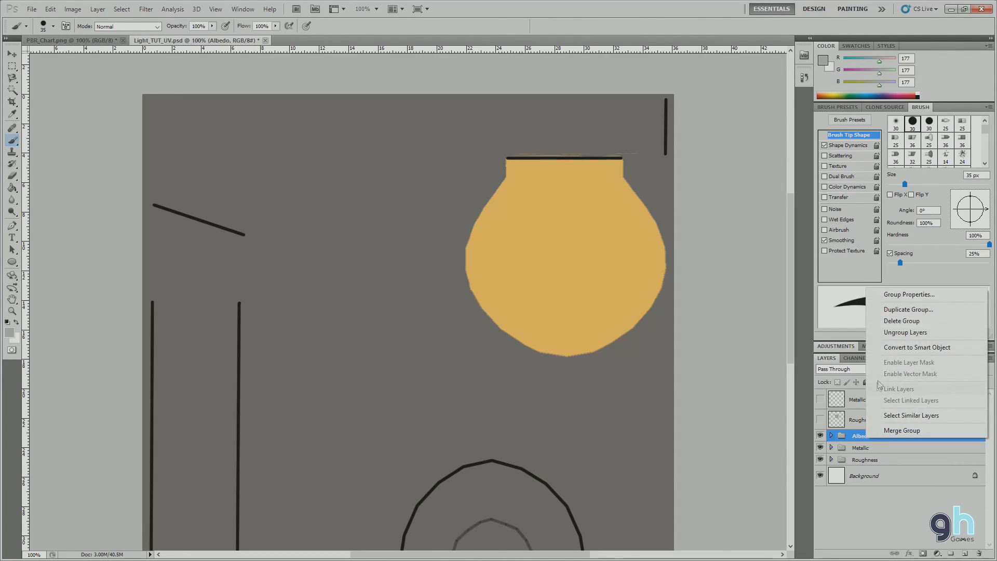
left_click(900, 310)
type("Emissive")
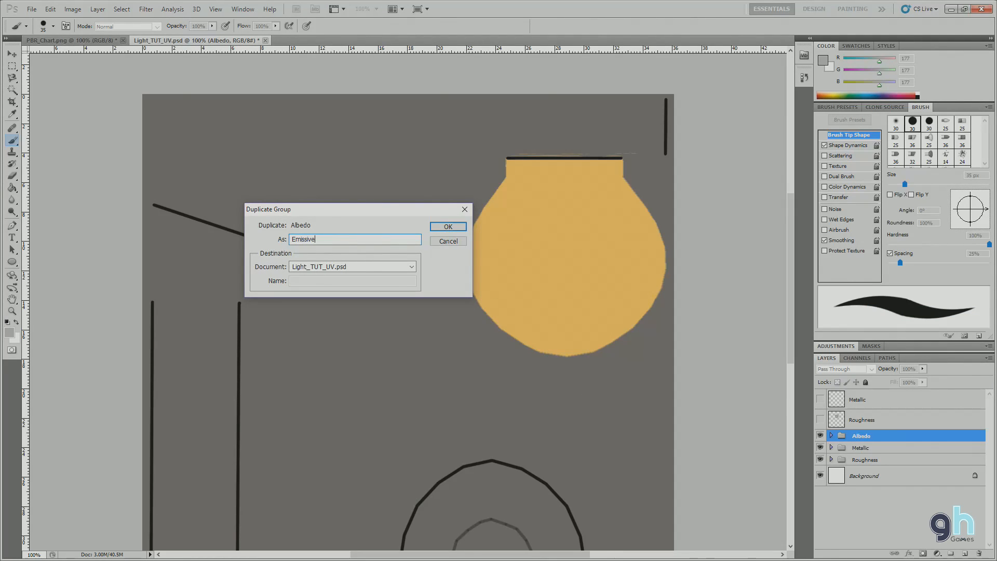
key("Return")
key("ctrl+z")
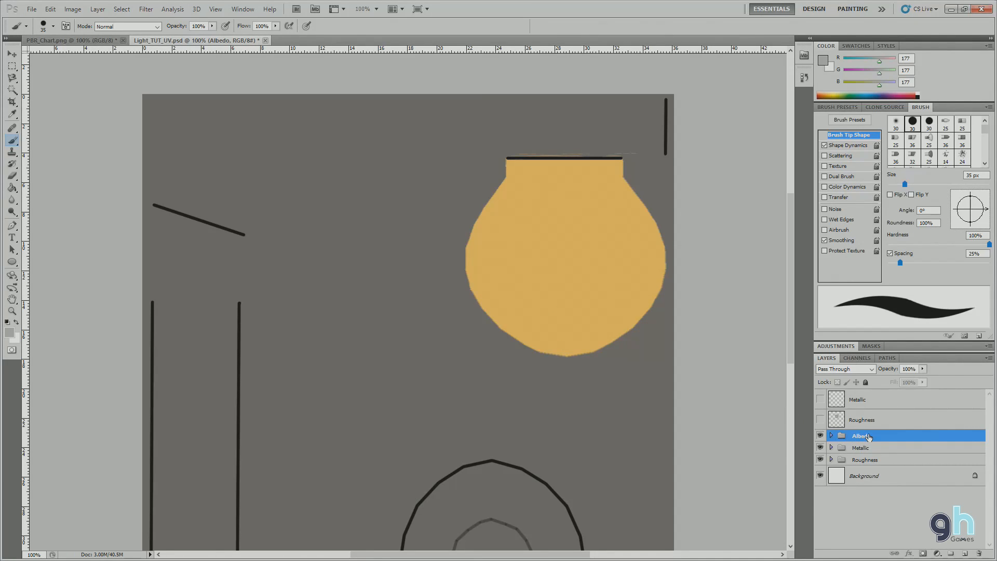
Duplicate the Albedo group and name the copy Albedo UE4.
right_click(868, 437)
left_click(883, 318)
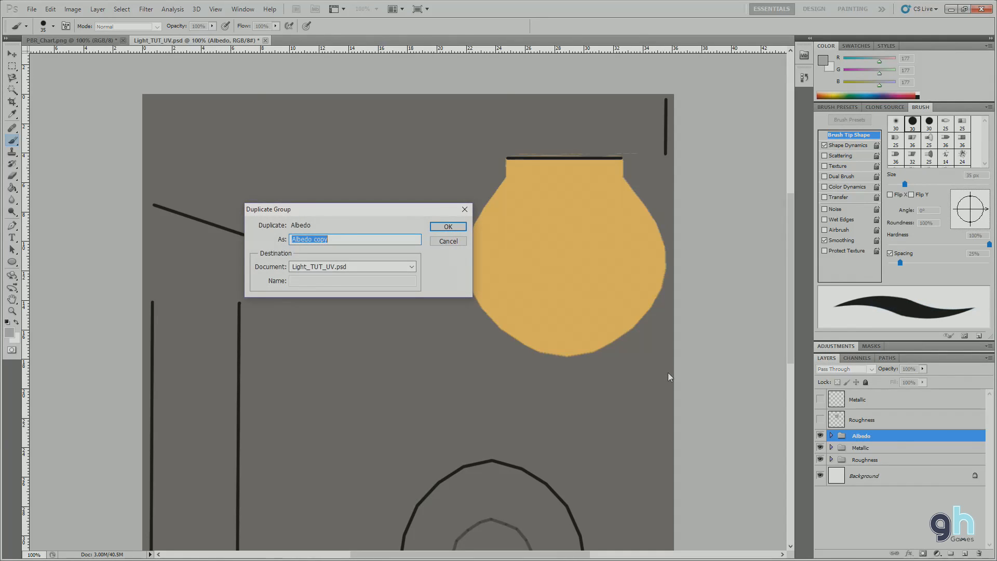
key("End")
key("Return")
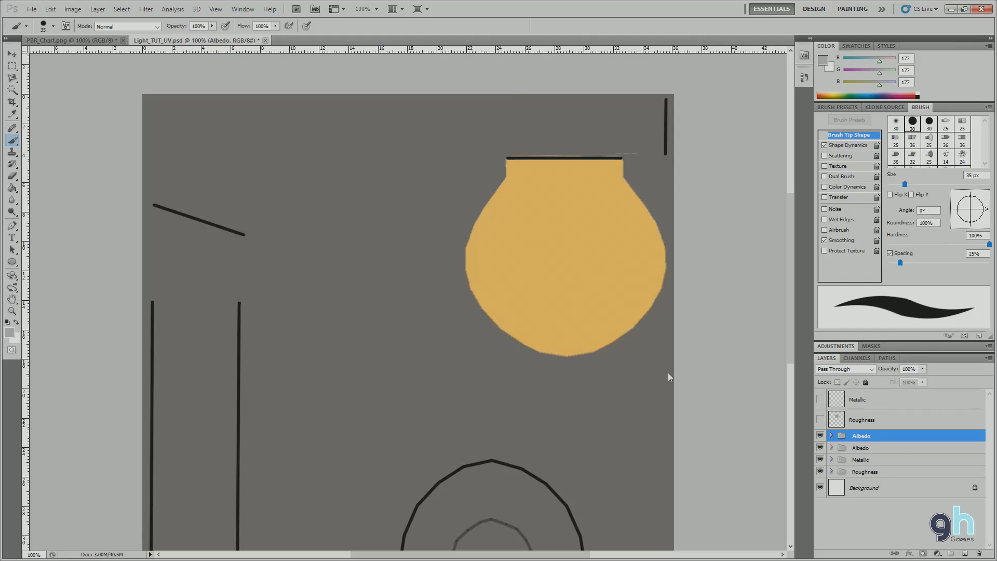
right_click(866, 436)
left_click(866, 436)
double_click(862, 436)
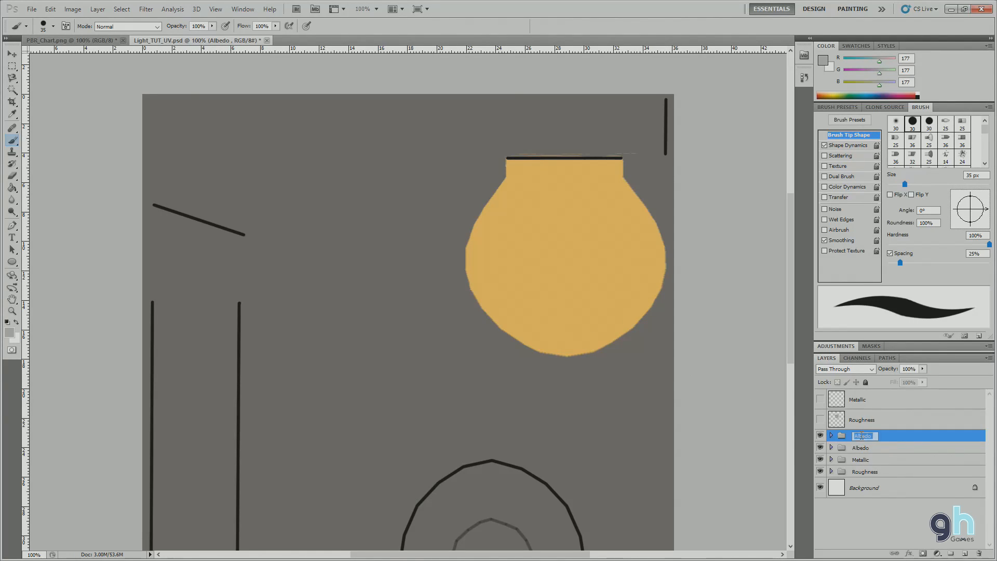
key("Right")
type("UE4")
key("Return")
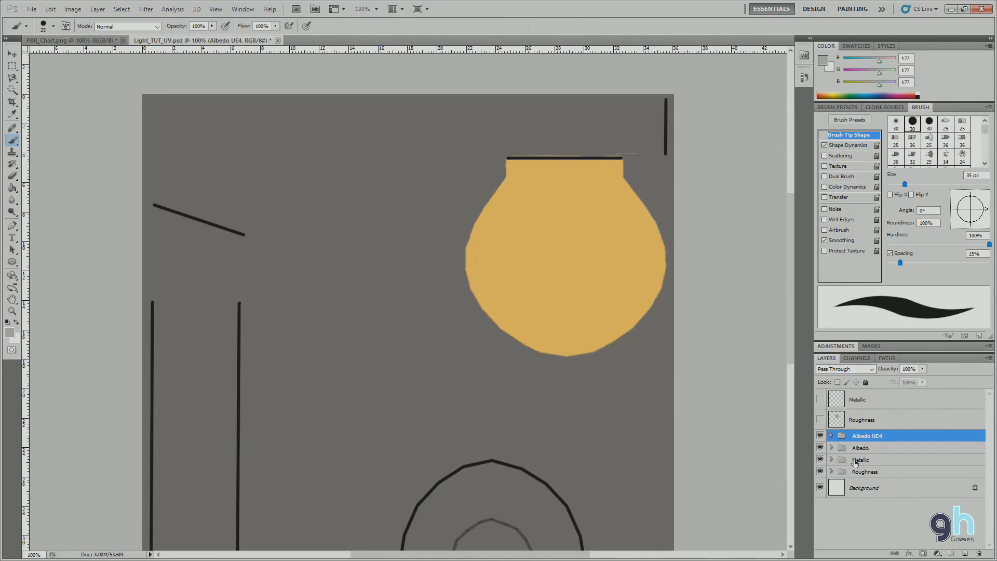
Duplicate the Metallic group as Metallic UE4 and move the copy directly below Albedo UE4.
left_click(854, 460)
right_click(856, 460)
left_click(896, 333)
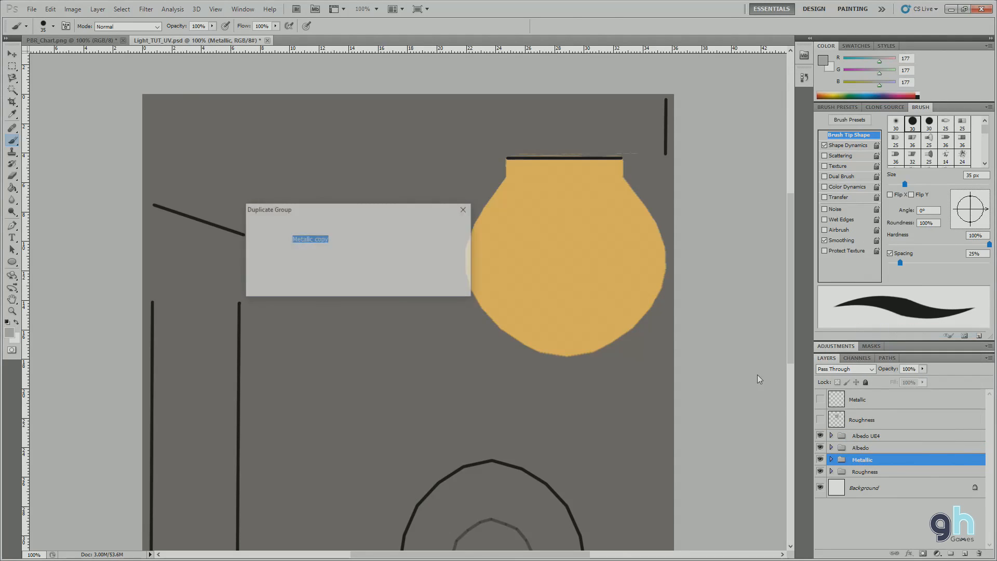
key("End")
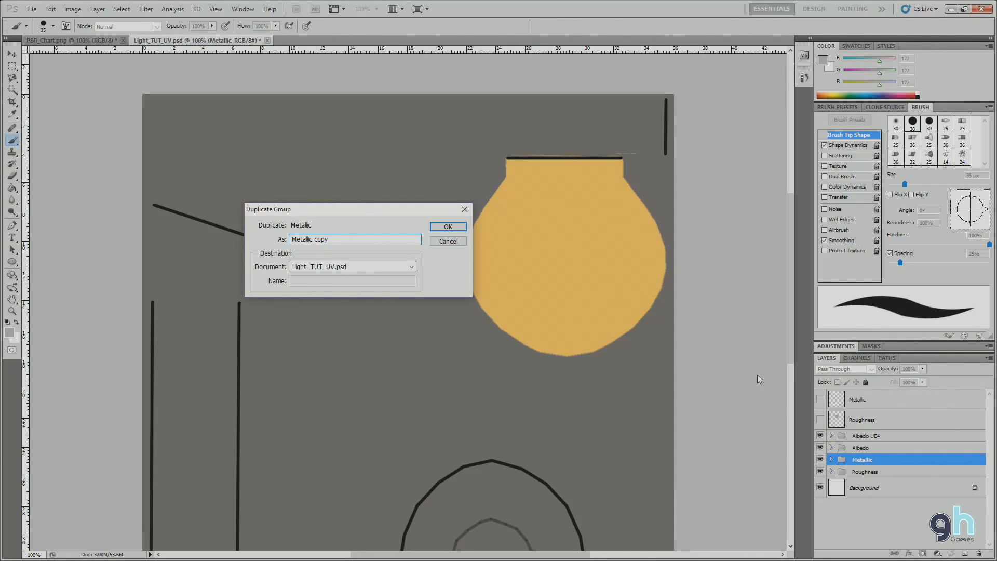
type("UE4")
key("Return")
left_click_drag(889, 459, 886, 445)
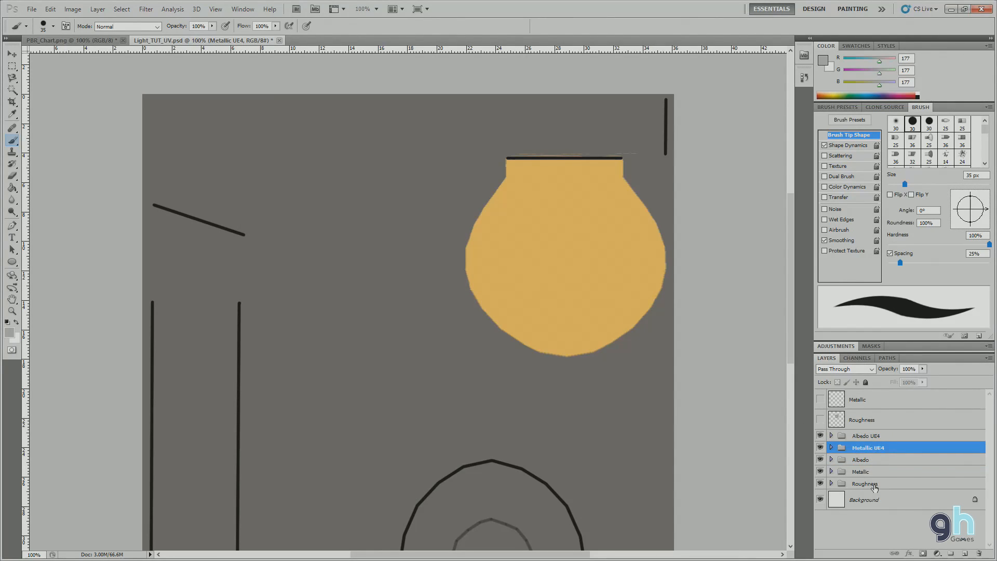
Try to duplicate the Roughness group as Roughness UE4 and move the copy up beside the other UE4 groups.
left_click(874, 488)
right_click(874, 488)
left_click(914, 408)
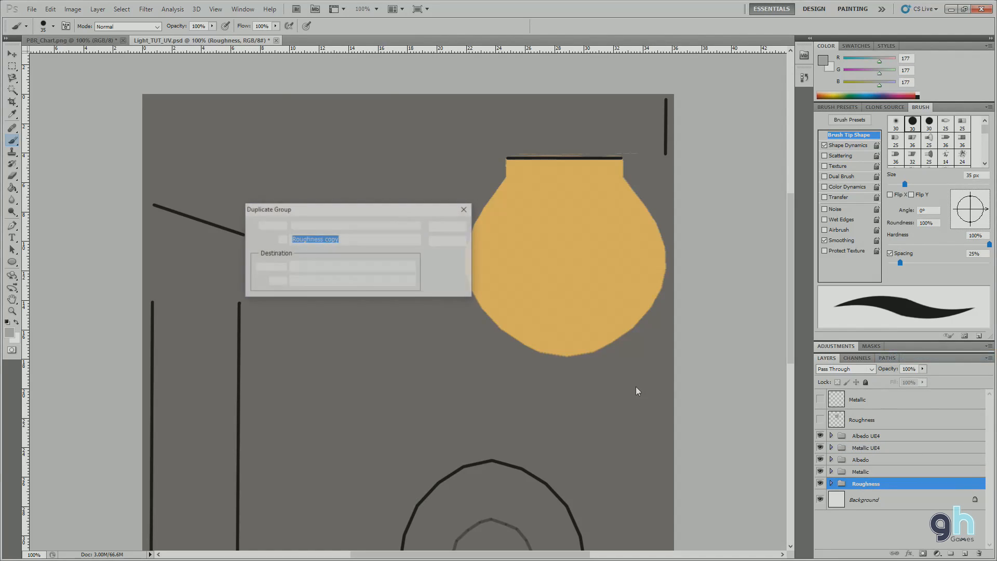
key("End")
key("BackSpace")
key("BackSpace")
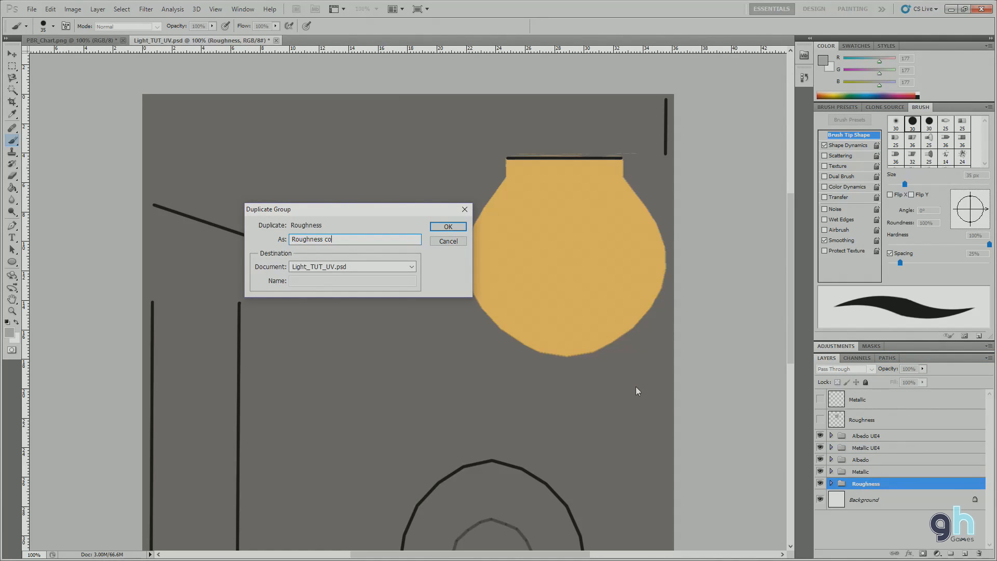
type("UE4")
key("Return")
left_click_drag(866, 484, 873, 438)
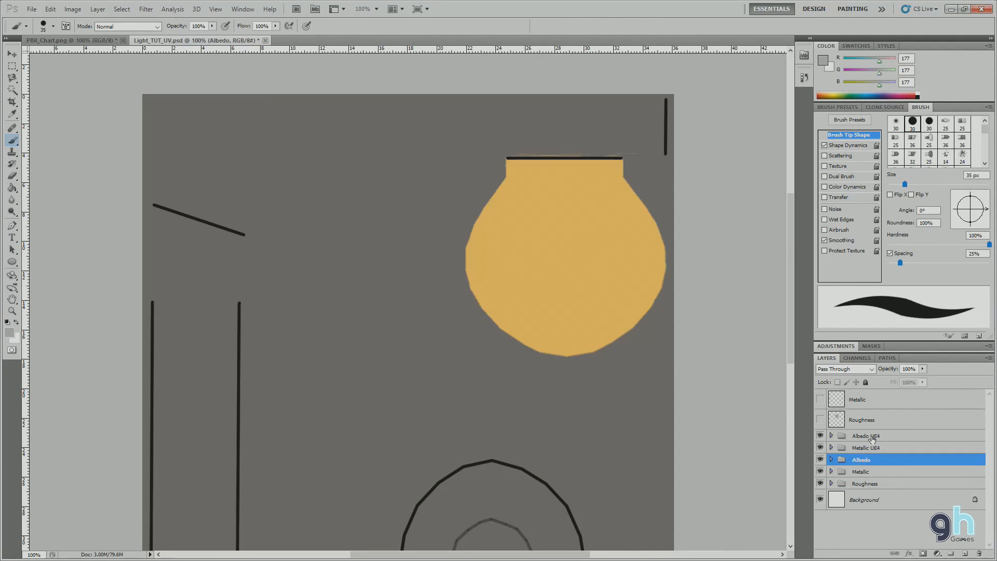
Merge the Albedo UE4 and Metallic UE4 groups each into a single layer.
right_click(874, 438)
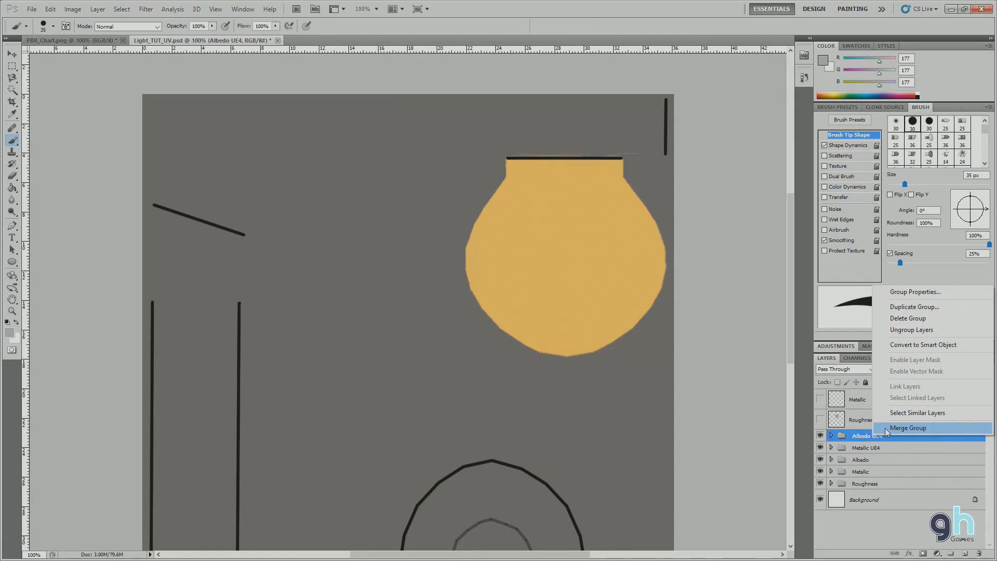
left_click(883, 427)
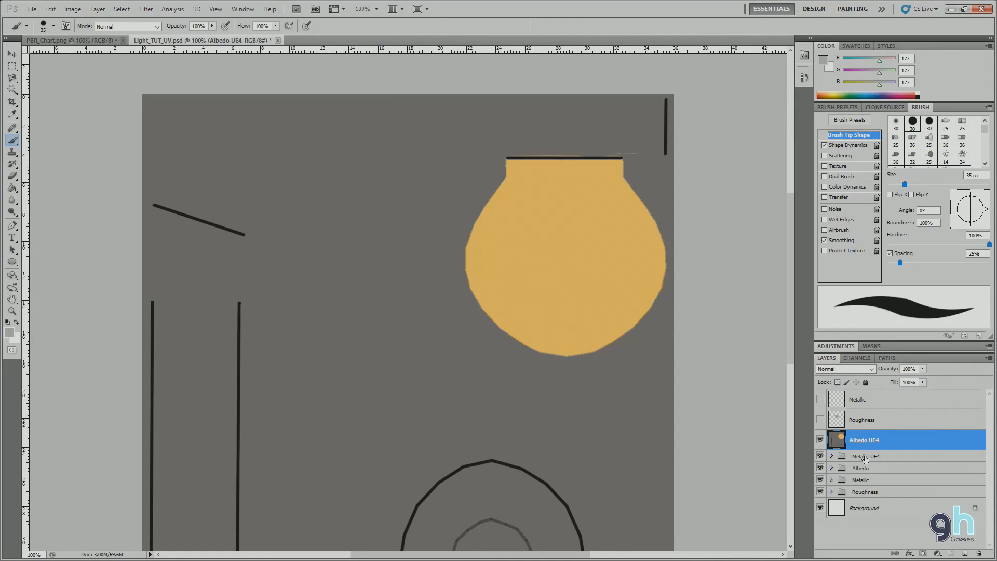
left_click(865, 456)
right_click(865, 456)
left_click(883, 448)
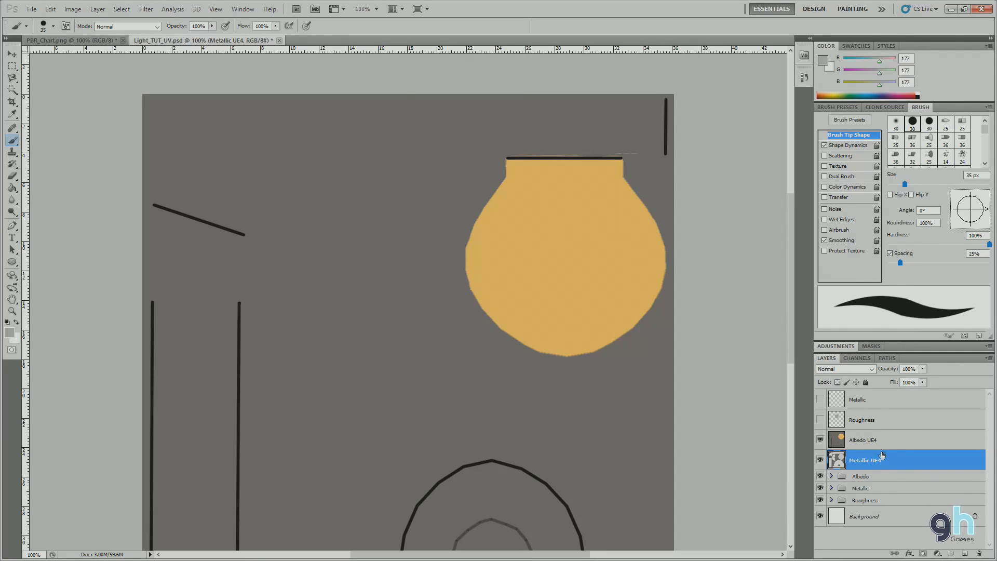
Duplicate the Roughness group and name the copy Roughness UE4.
left_click(875, 503)
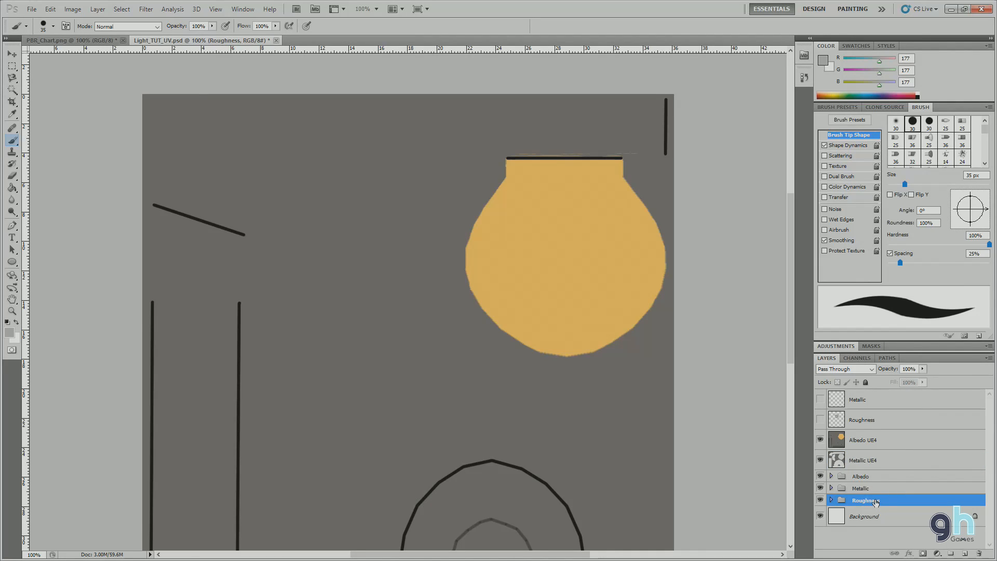
right_click(876, 503)
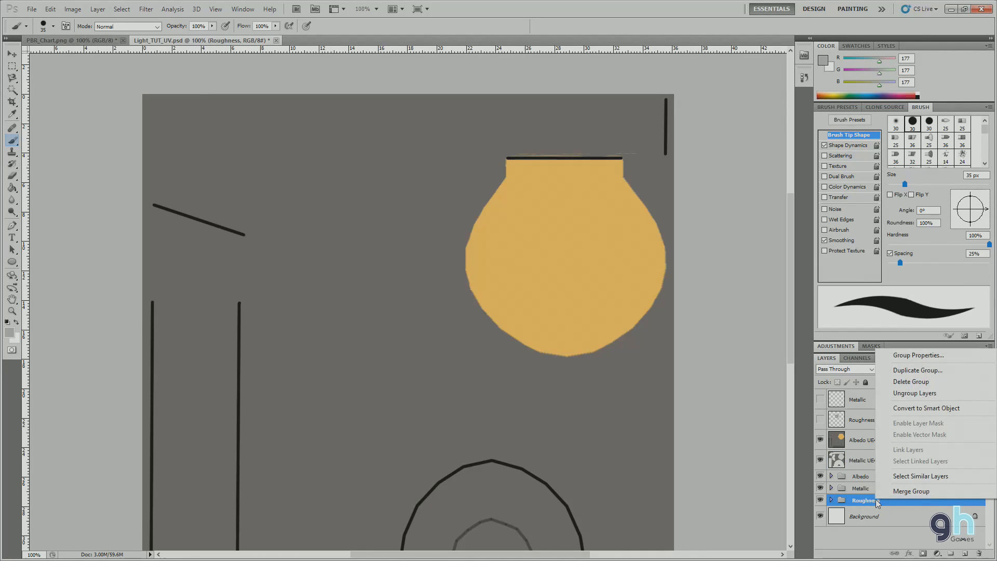
left_click(908, 369)
key("End")
key("BackSpace")
type("UE4")
key("Return")
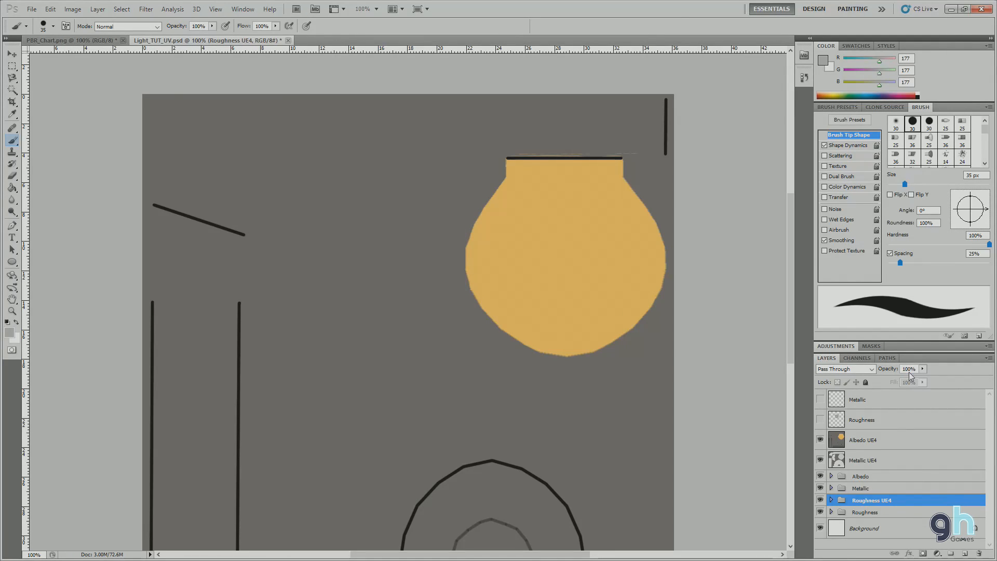
Move the Roughness UE4 group directly below the Metallic UE4 layer and merge it into a single layer.
left_click_drag(882, 500, 884, 473)
right_click(873, 476)
left_click(913, 470)
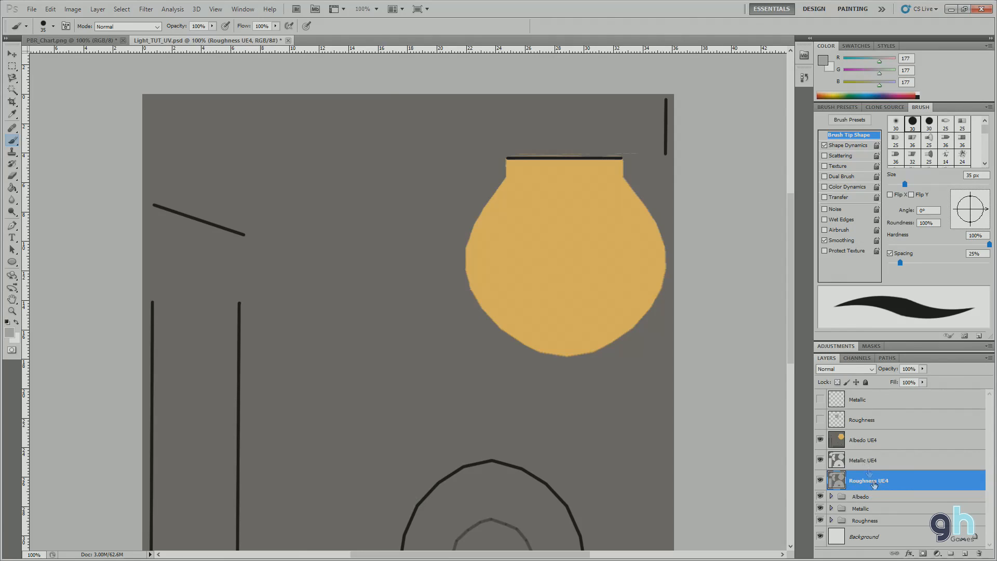
Delete the stray Roughness UE4 group nested inside the Albedo group, and collapse the Albedo group.
left_click(830, 496)
scroll(851, 498, "down", 2)
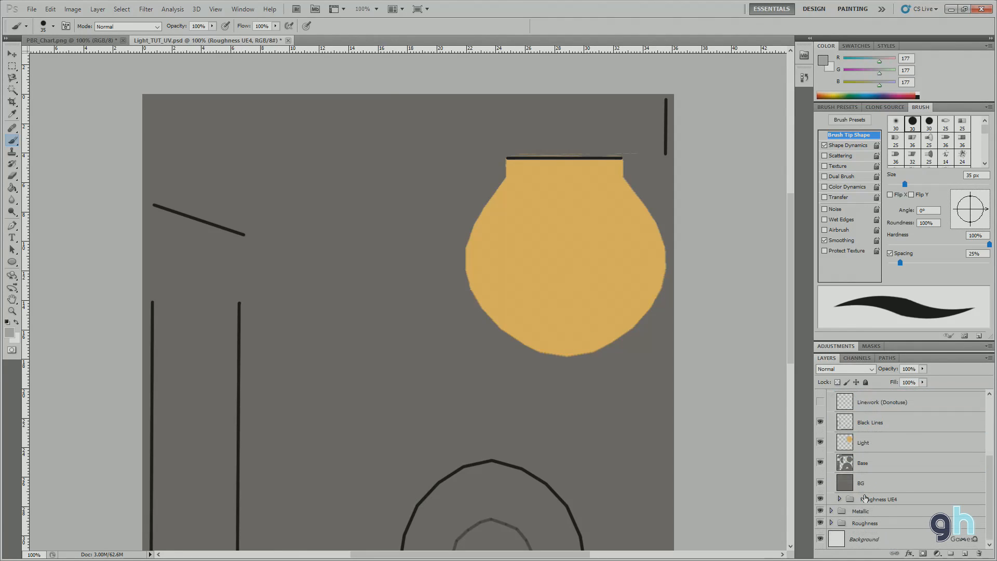
left_click(871, 499)
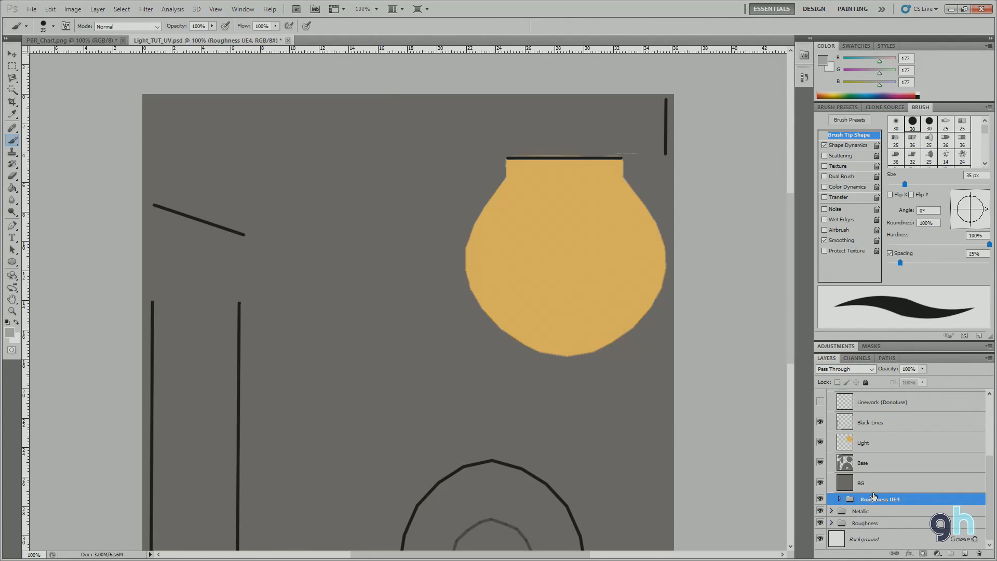
key("Delete")
scroll(872, 493, "up", 1)
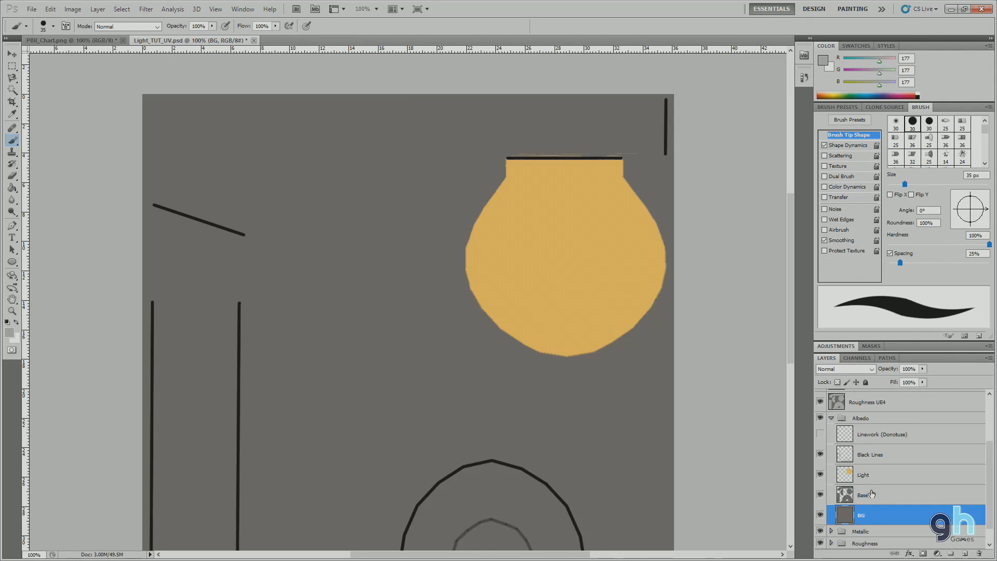
left_click(831, 423)
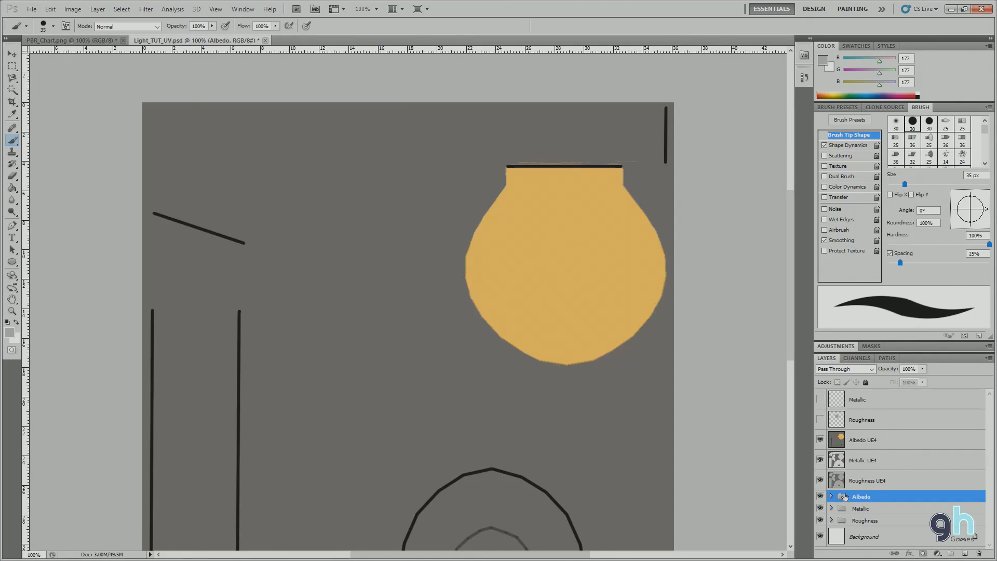
Hide the original Albedo, Metallic and Roughness groups.
left_click(820, 496)
left_click(821, 507)
left_click(820, 520)
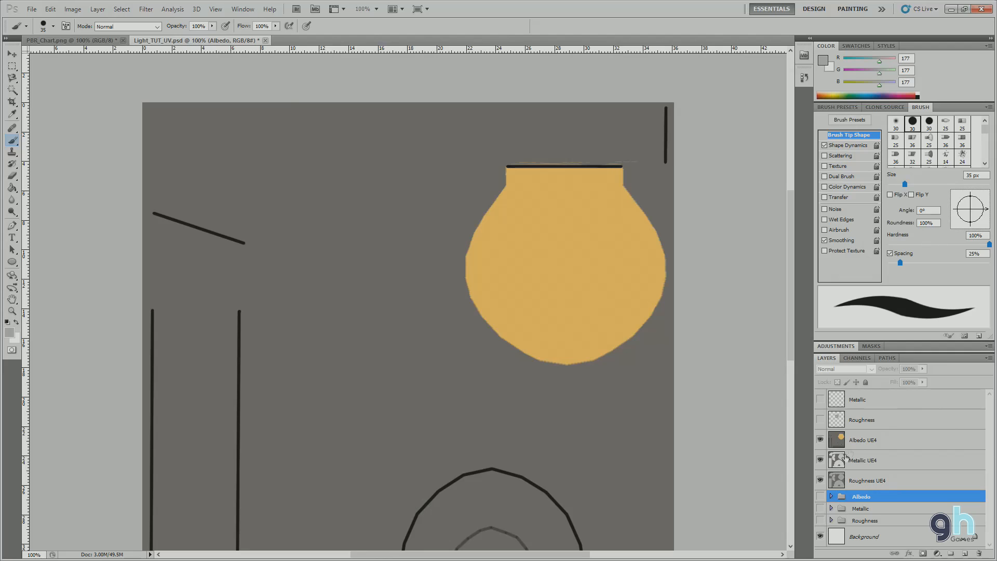
Duplicate the Albedo UE4 layer as Emissive UE4 and hide the Albedo UE4, Metallic UE4 and Roughness UE4 layers.
left_click(857, 441)
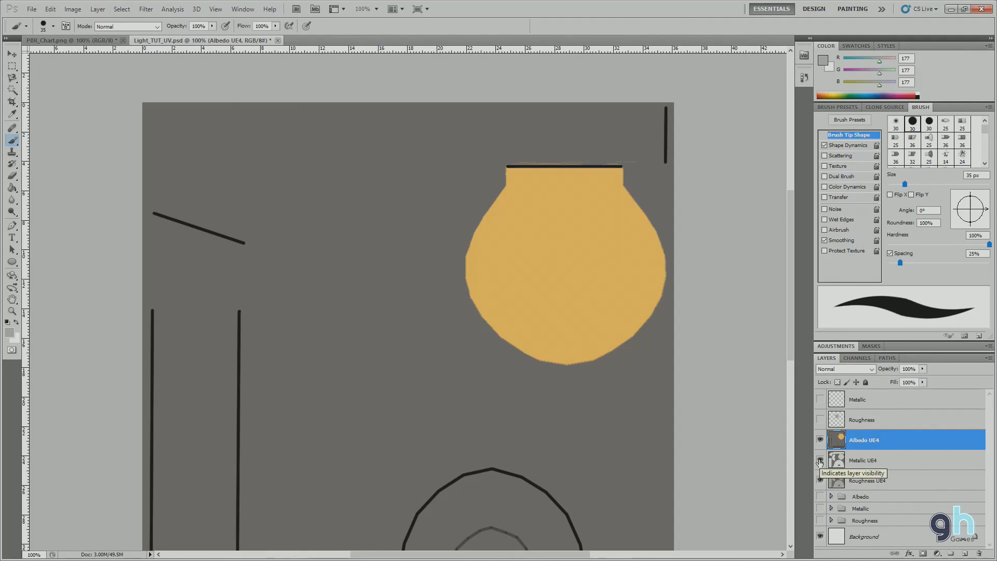
right_click(875, 444)
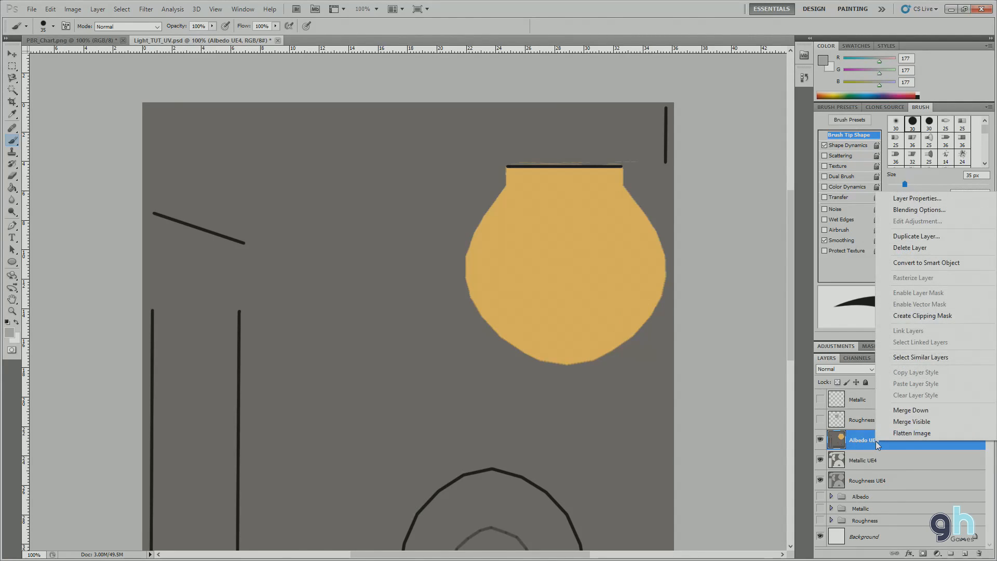
left_click(905, 237)
key("BackSpace")
type("Emisssive UE4")
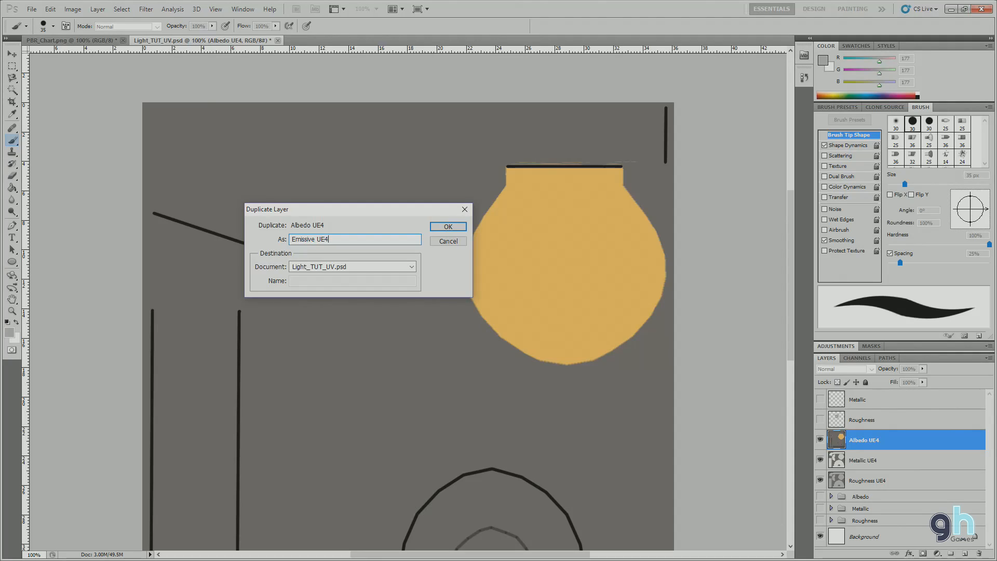
key("Return")
left_click_drag(820, 460, 822, 502)
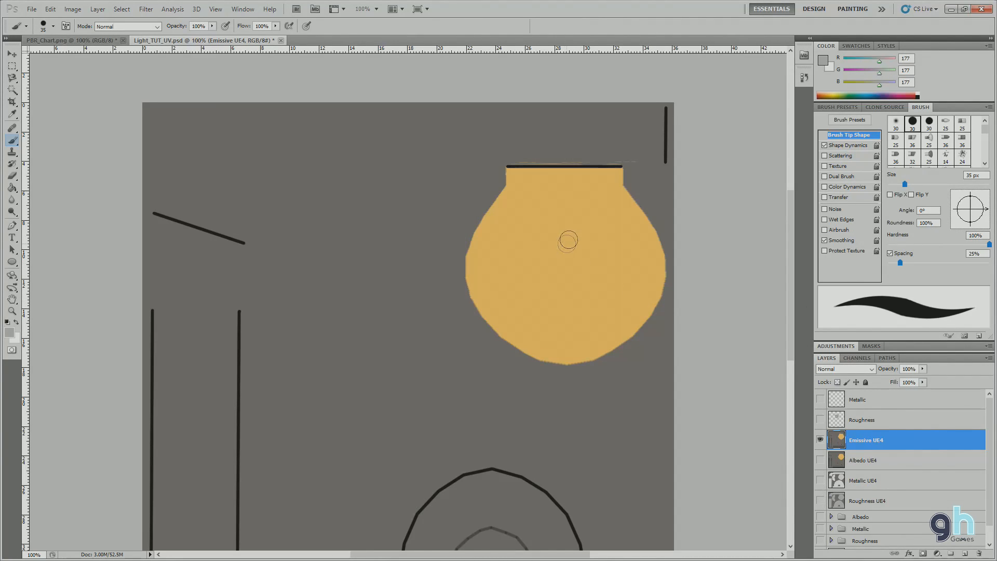
Select the yellow bulb shape on the Emissive UE4 layer and paint it pure white with a 100 px brush.
scroll(516, 226, "down", 2)
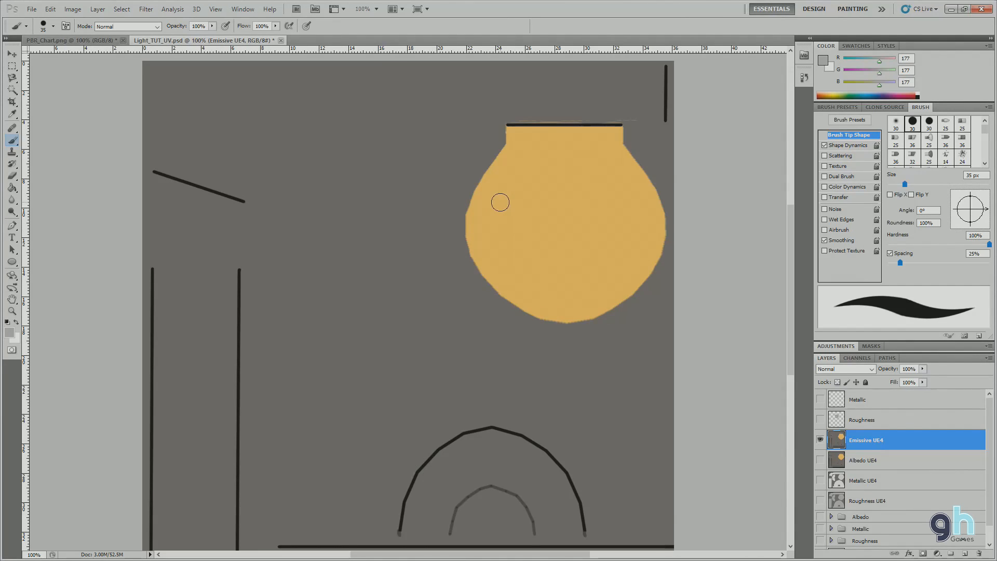
key("w")
left_click(510, 207)
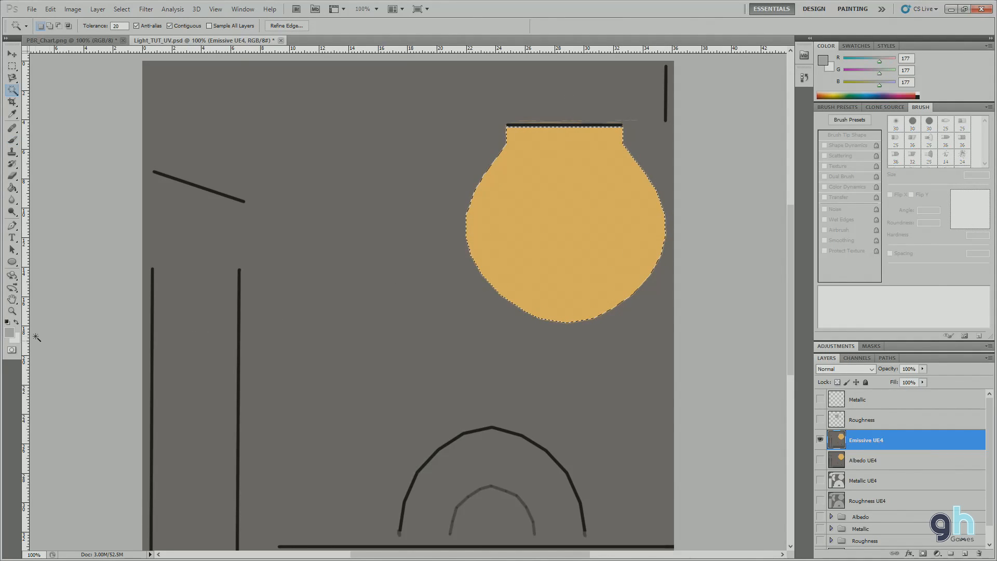
left_click(8, 333)
left_click_drag(104, 281, 48, 214)
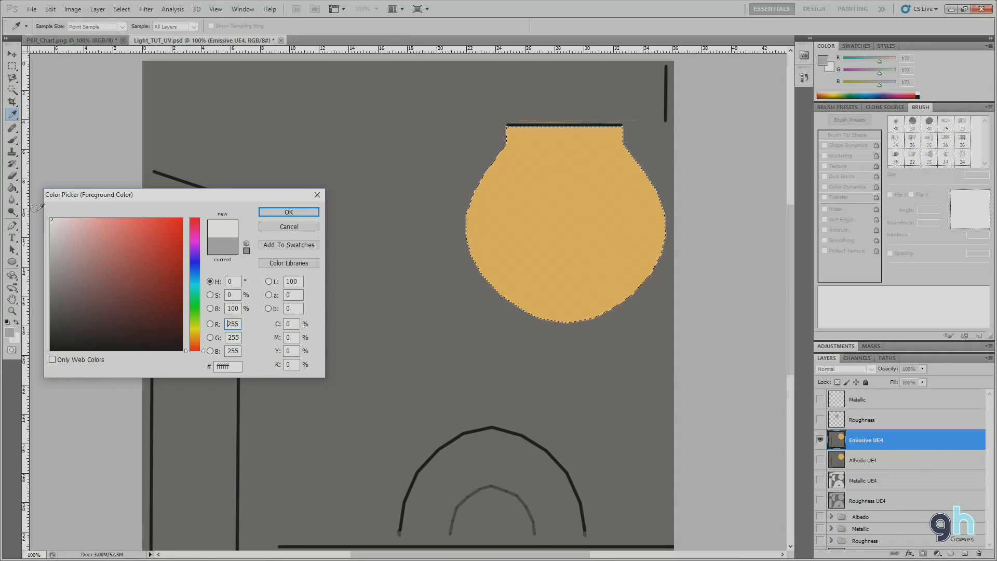
left_click(283, 213)
key("b")
key("bracketright")
key("bracketright")
key("bracketright")
key("bracketright")
key("bracketright")
key("bracketright")
key("bracketright")
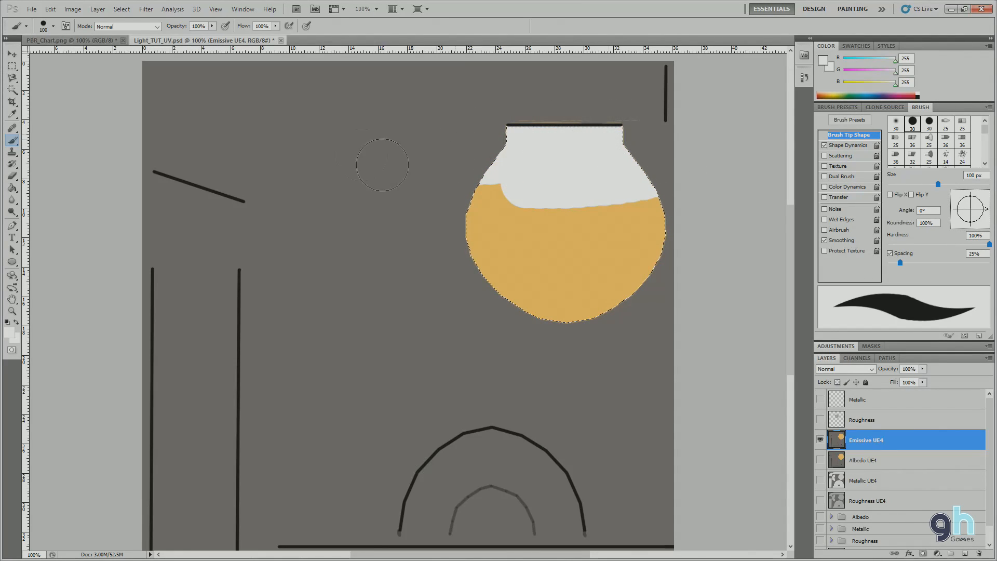
mouse_move(577, 187)
left_mouse_down()
mouse_move(589, 249)
mouse_move(623, 266)
left_mouse_up()
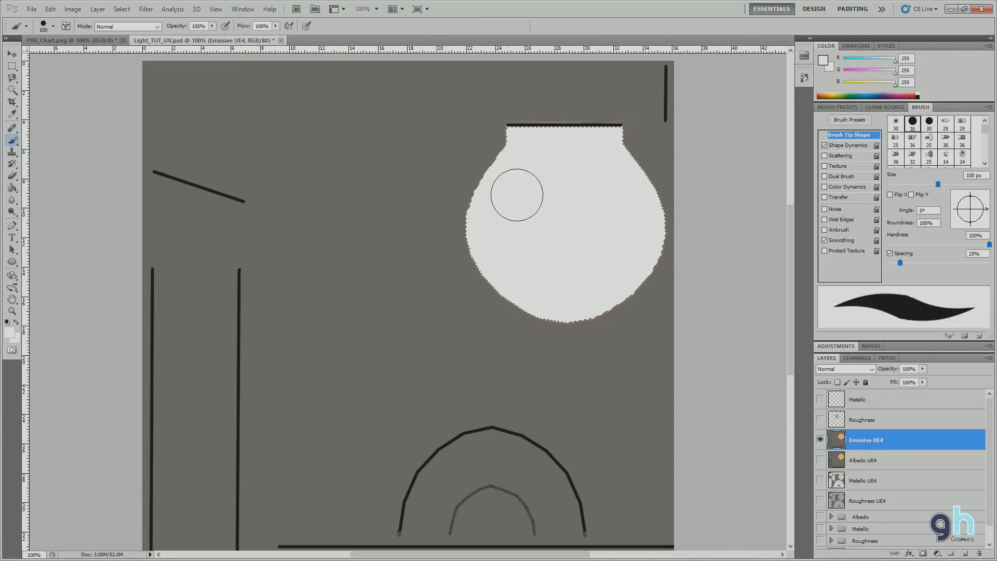
Turn the bulb selection into a border selection 5 pixels wide.
left_click(122, 9)
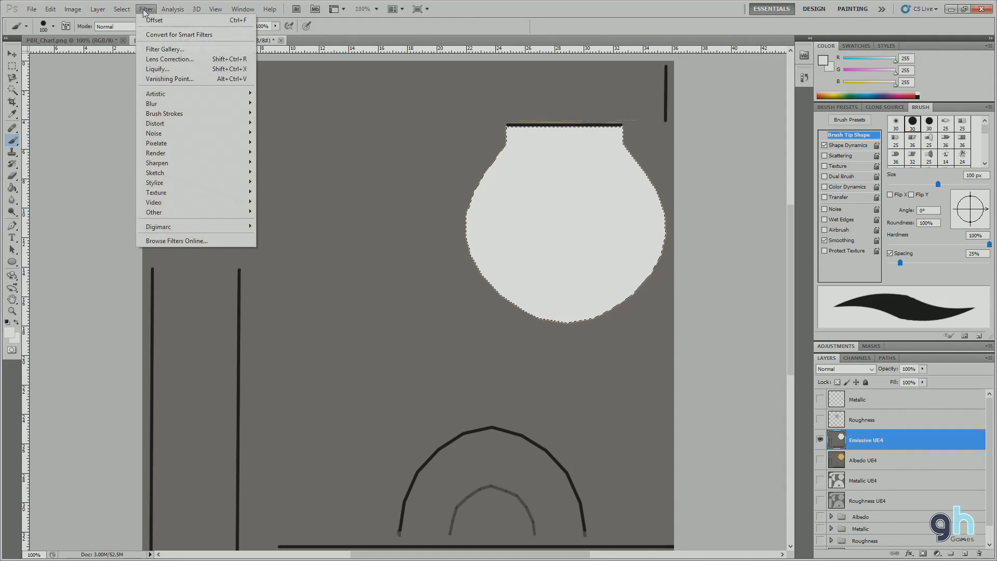
mouse_move(75, 11)
mouse_move(122, 9)
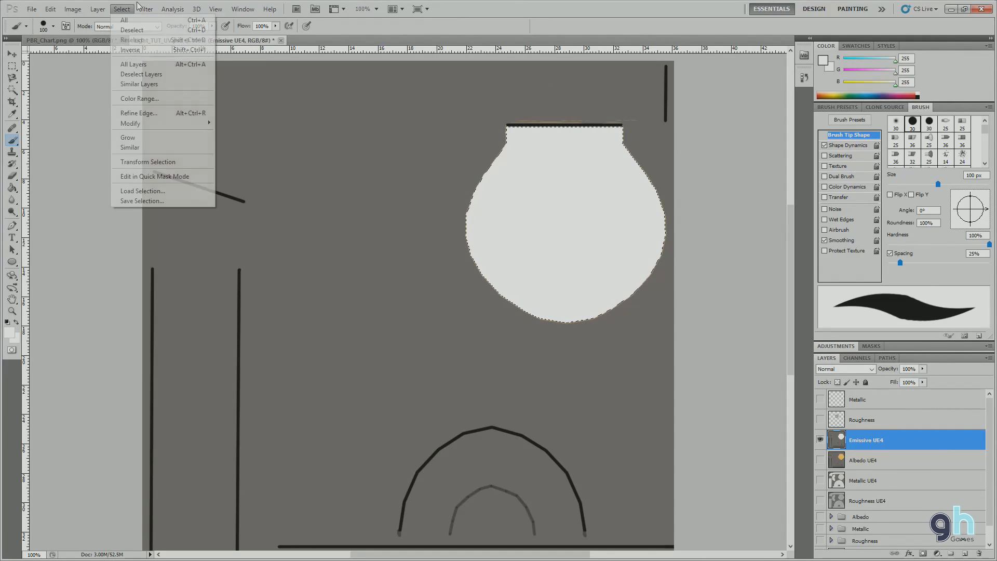
mouse_move(136, 127)
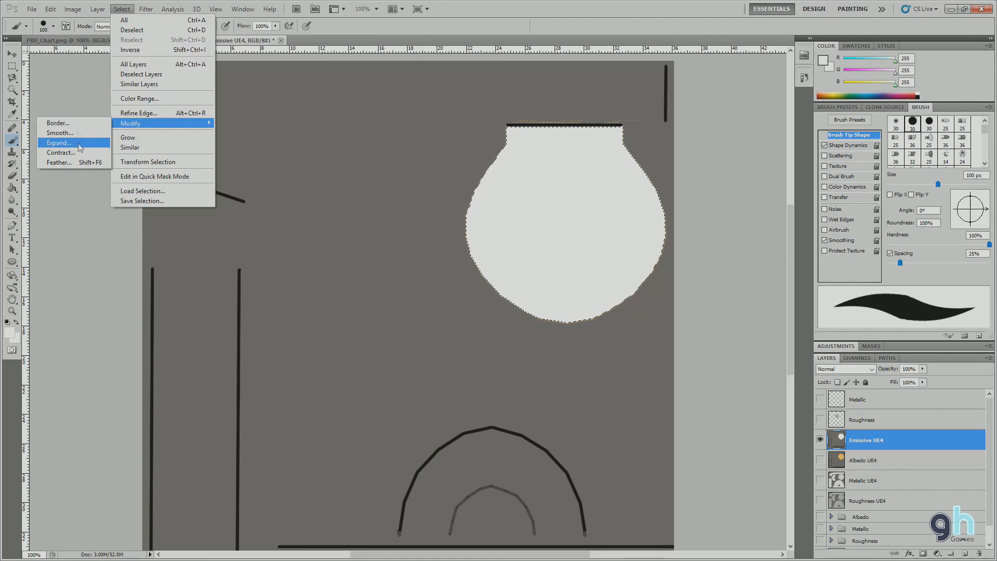
left_click(52, 123)
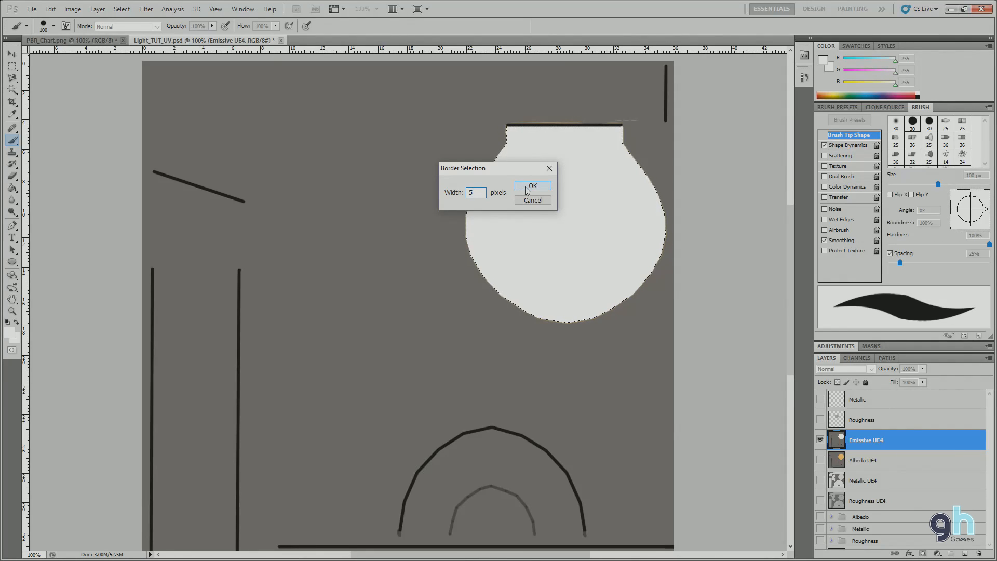
left_click(530, 188)
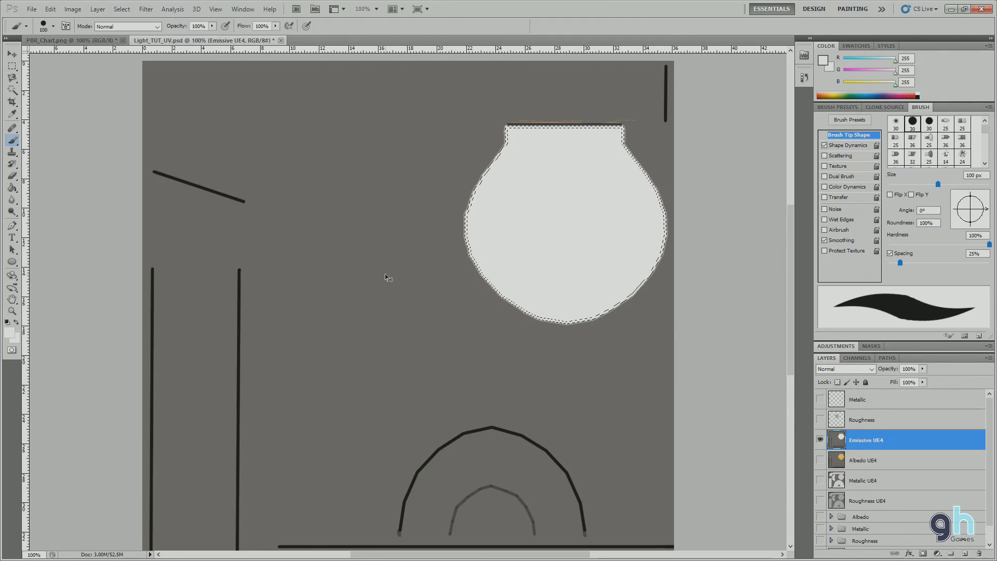
Invert the selection and paint the upper-left part of the texture background pure black.
key("ctrl+shift+i")
scroll(385, 274, "up", 2)
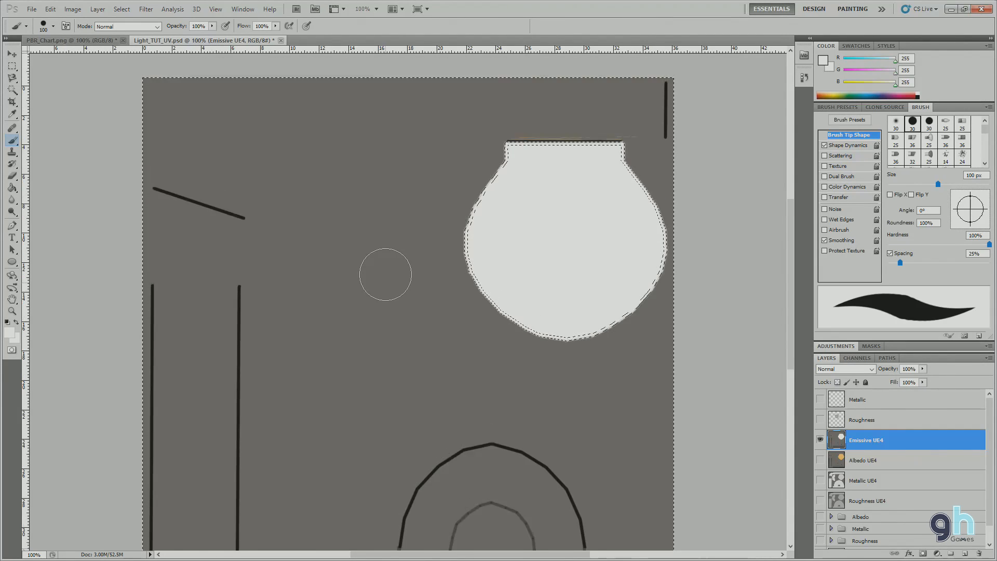
left_click_drag(163, 139, 251, 77)
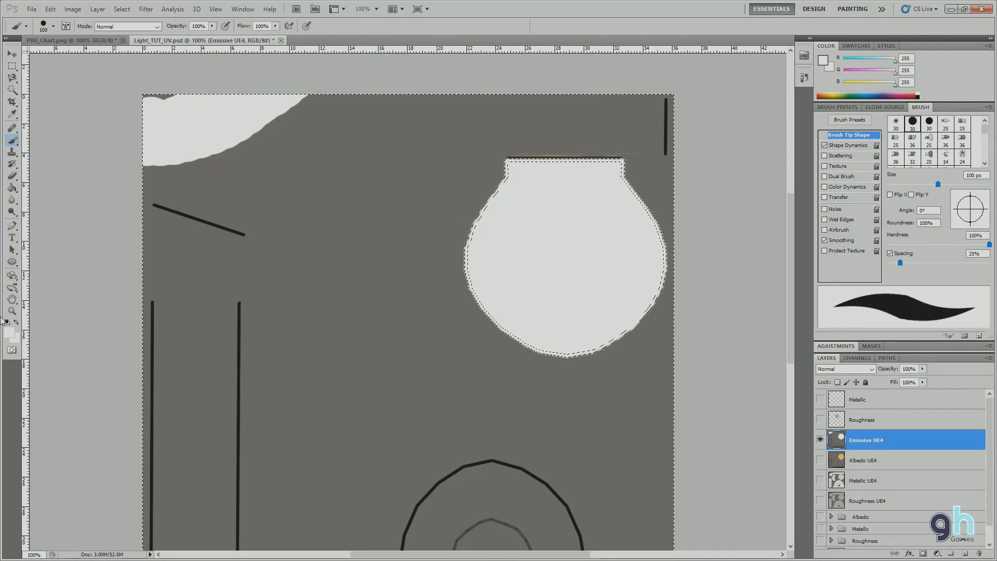
left_click(9, 333)
left_click_drag(76, 335, 22, 367)
key("Return")
mouse_move(174, 116)
left_mouse_down()
mouse_move(212, 100)
mouse_move(138, 178)
mouse_move(223, 167)
mouse_move(182, 307)
mouse_move(218, 412)
mouse_move(206, 510)
left_mouse_up()
scroll(242, 400, "down", 3)
Try to paint the area around the bulb black, undoing the strokes and clearing the selection.
left_click_drag(328, 176, 460, 192)
mouse_move(328, 216)
left_mouse_down()
mouse_move(445, 138)
mouse_move(647, 112)
left_mouse_up()
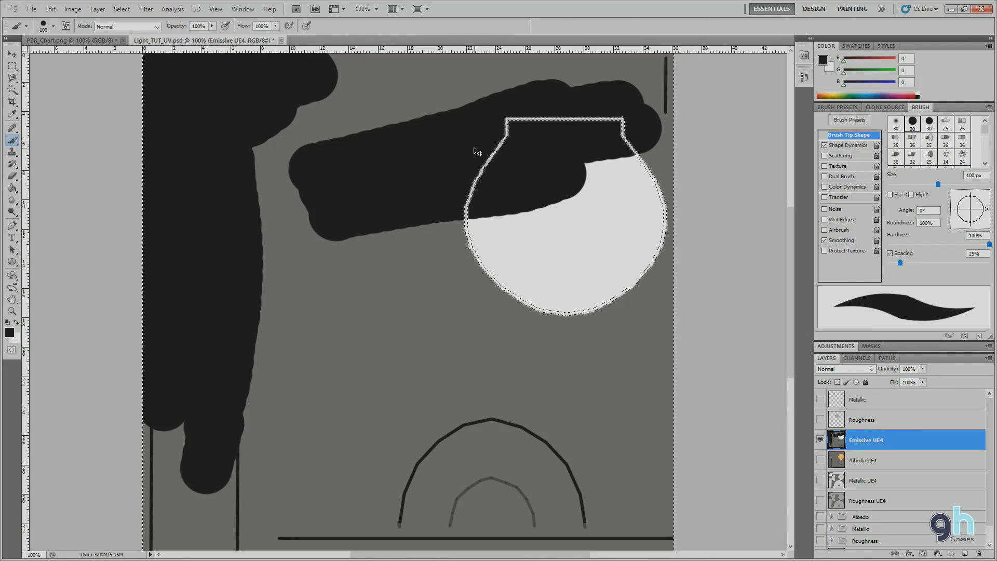
key("ctrl+z")
key("ctrl+d")
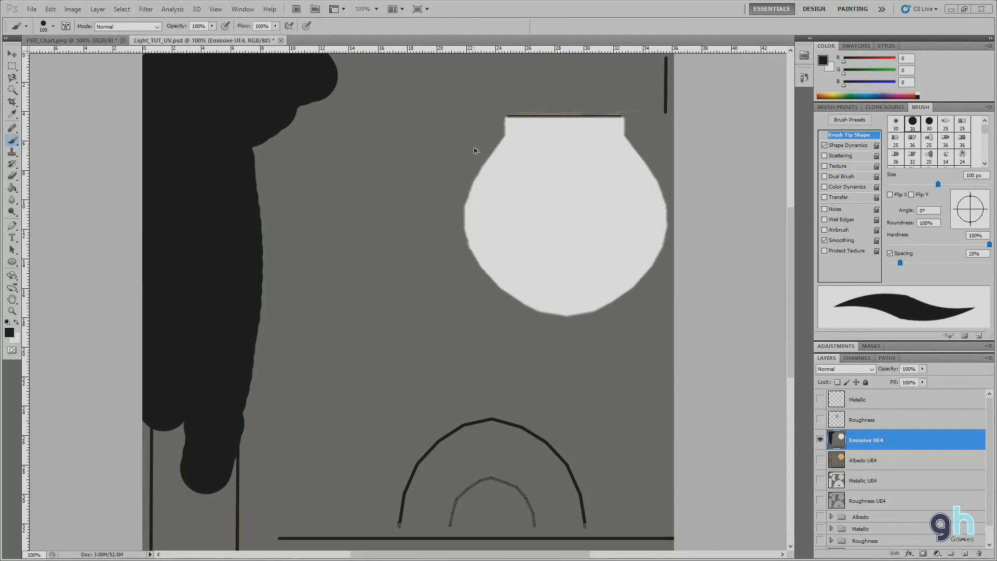
key("ctrl+shift+d")
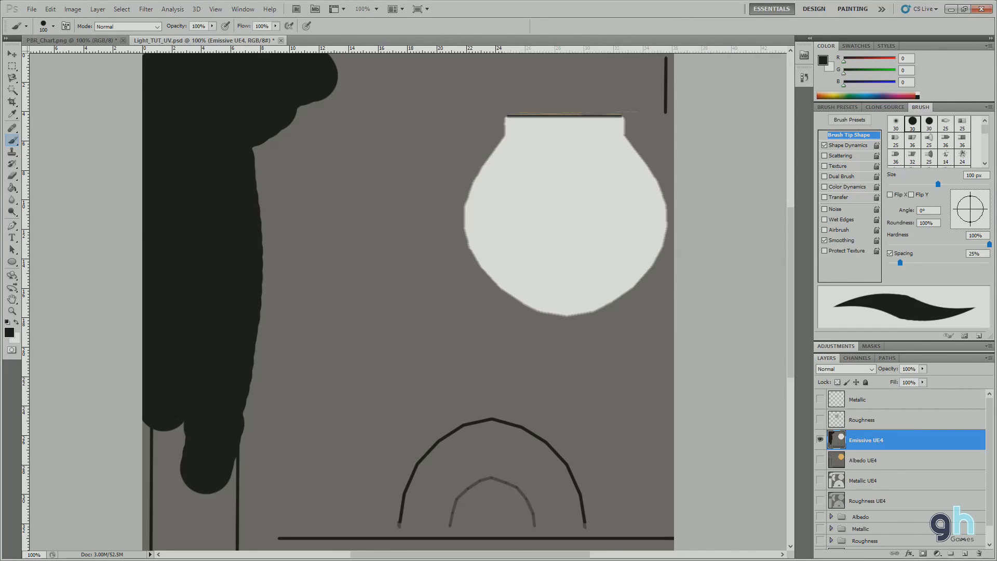
key("ctrl+d")
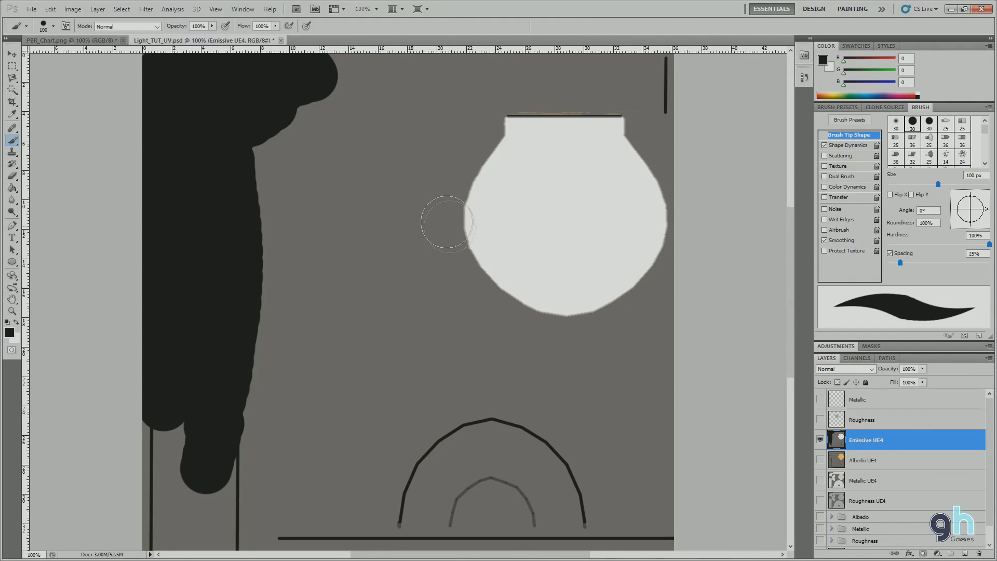
Select the remaining grey background with the Magic Wand and paint it black around the bulb and down the whole texture.
key("w")
left_click(336, 187)
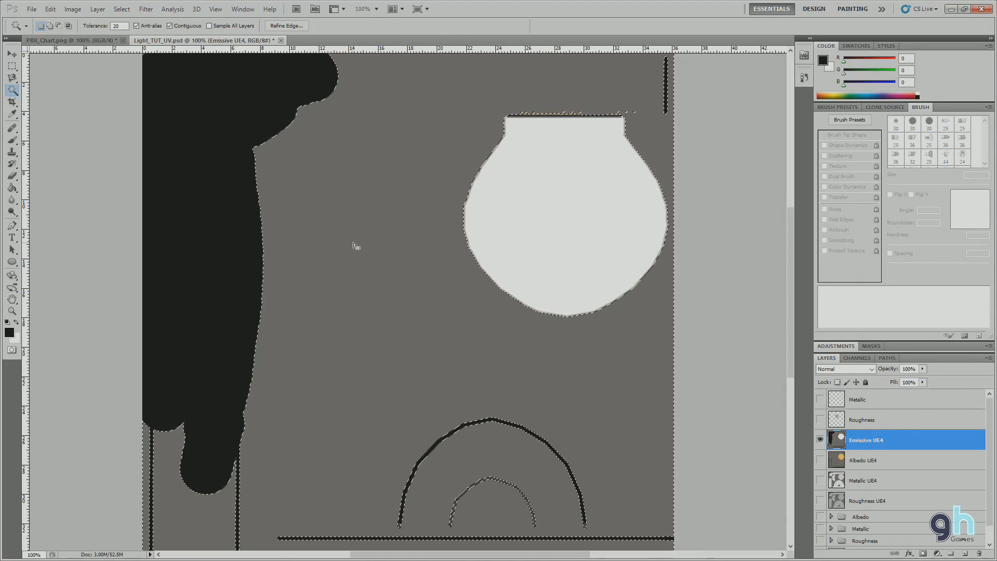
key("b")
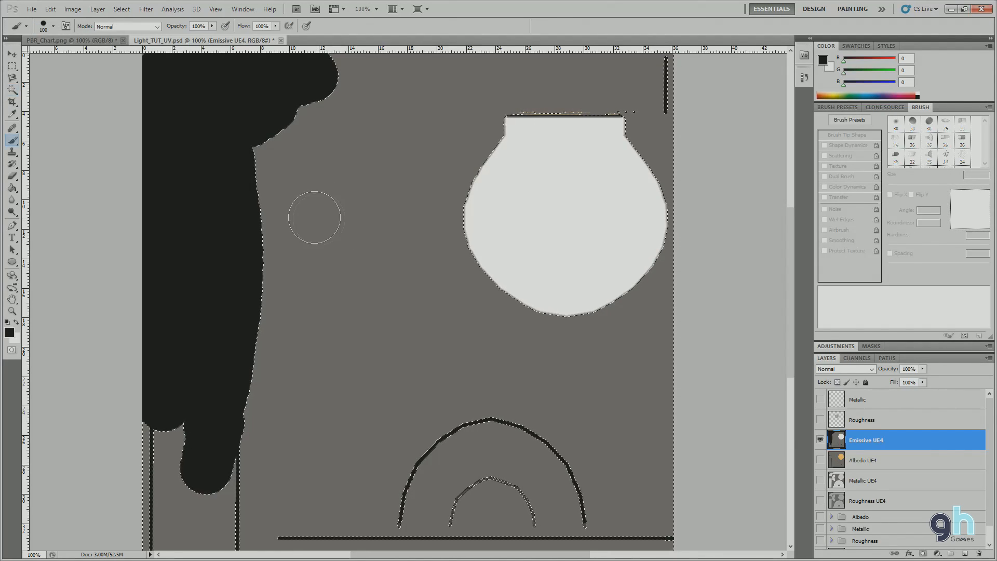
mouse_move(280, 184)
left_mouse_down()
mouse_move(271, 141)
mouse_move(407, 85)
mouse_move(578, 149)
mouse_move(290, 191)
mouse_move(617, 300)
mouse_move(253, 277)
mouse_move(267, 423)
mouse_move(281, 457)
left_mouse_up()
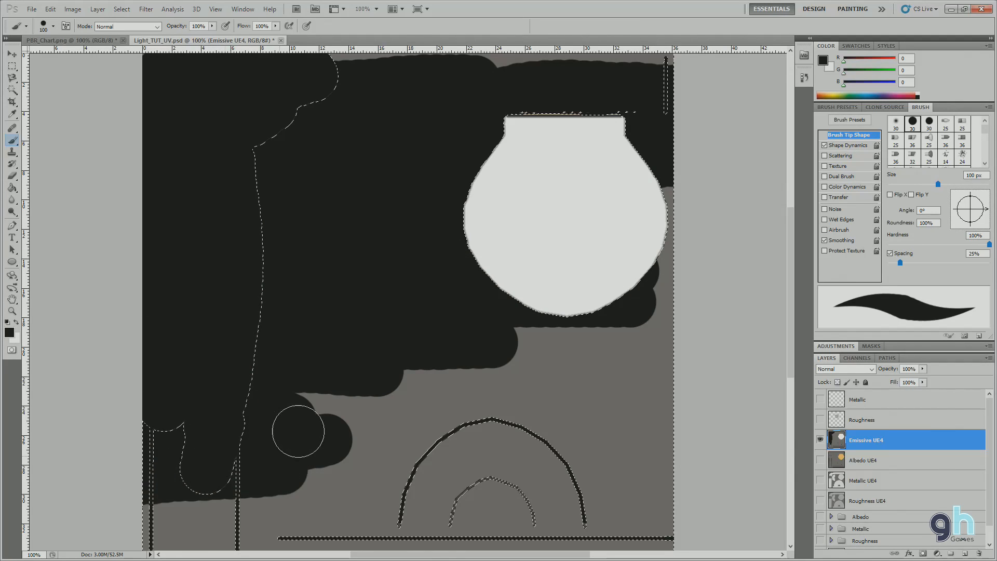
scroll(109, 482, "down", 2)
scroll(109, 482, "down", 2)
left_click_drag(155, 467, 669, 467)
mouse_move(597, 405)
left_mouse_down()
mouse_move(473, 345)
mouse_move(389, 244)
mouse_move(326, 261)
mouse_move(360, 439)
left_mouse_up()
scroll(552, 304, "up", 10)
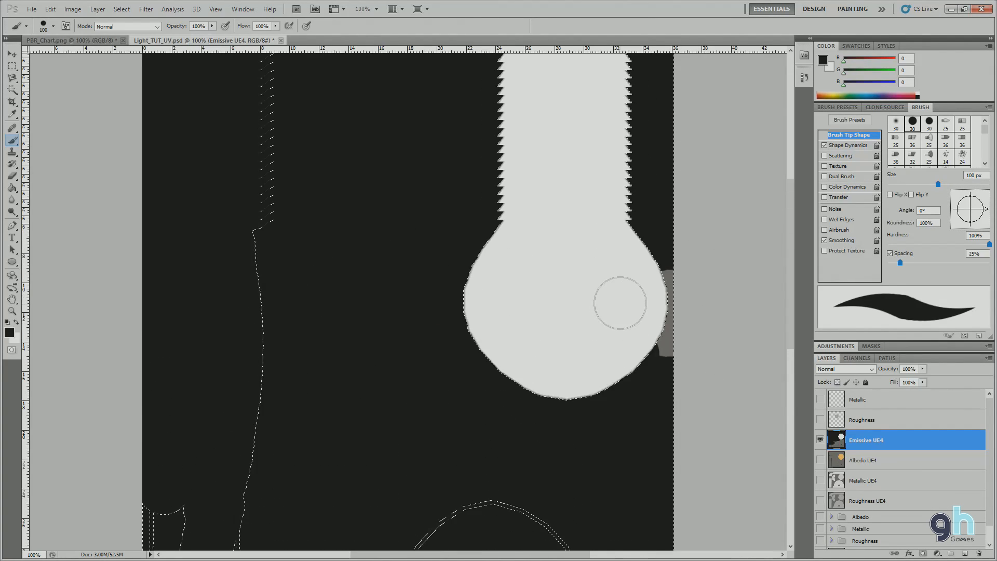
mouse_move(627, 294)
left_mouse_down()
mouse_move(673, 355)
mouse_move(668, 160)
mouse_move(566, 239)
mouse_move(527, 228)
mouse_move(583, 195)
left_mouse_up()
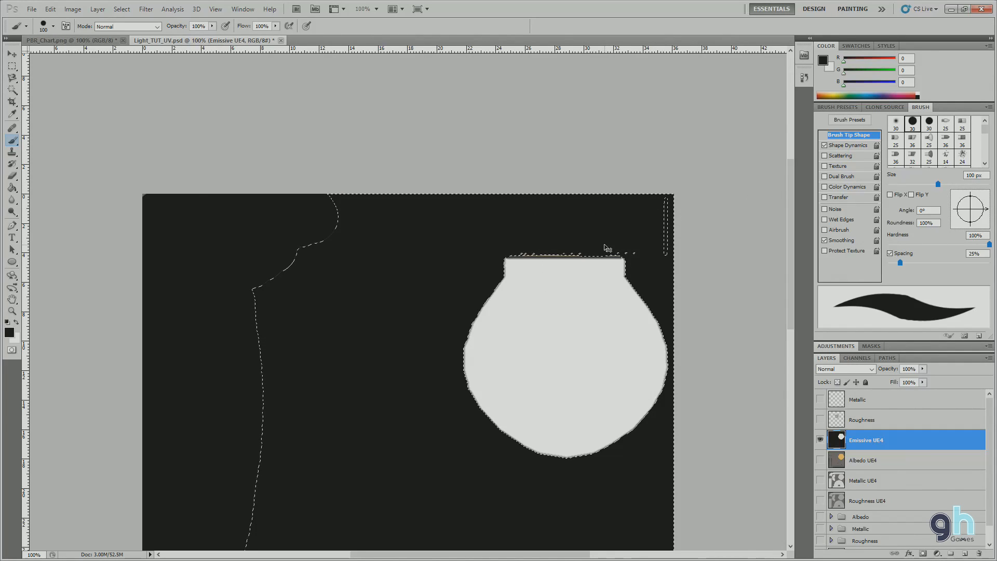
Select everything except the white bulb and paint over the leftover faint outlines in the background with black.
key("w")
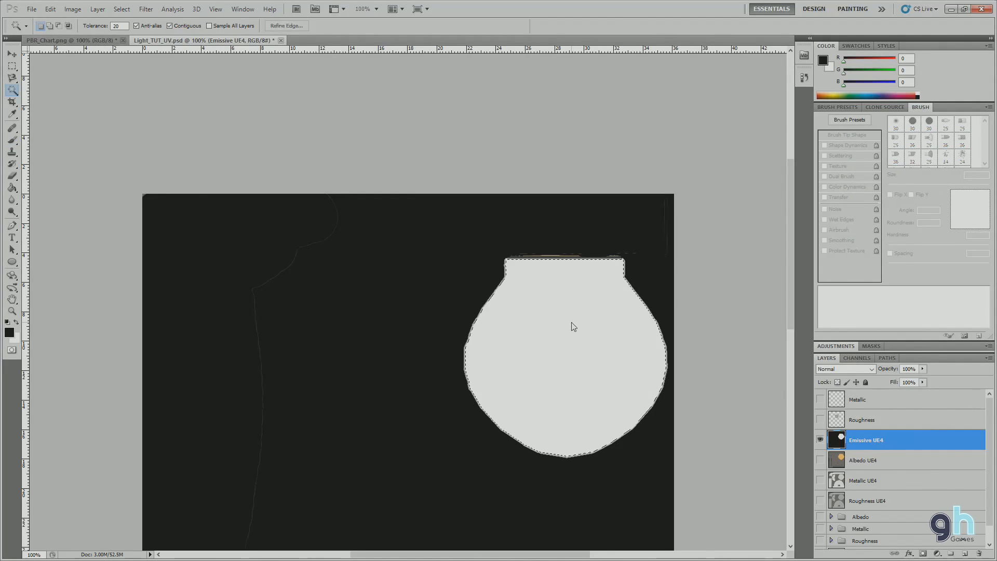
left_click(579, 311)
key("ctrl+shift+i")
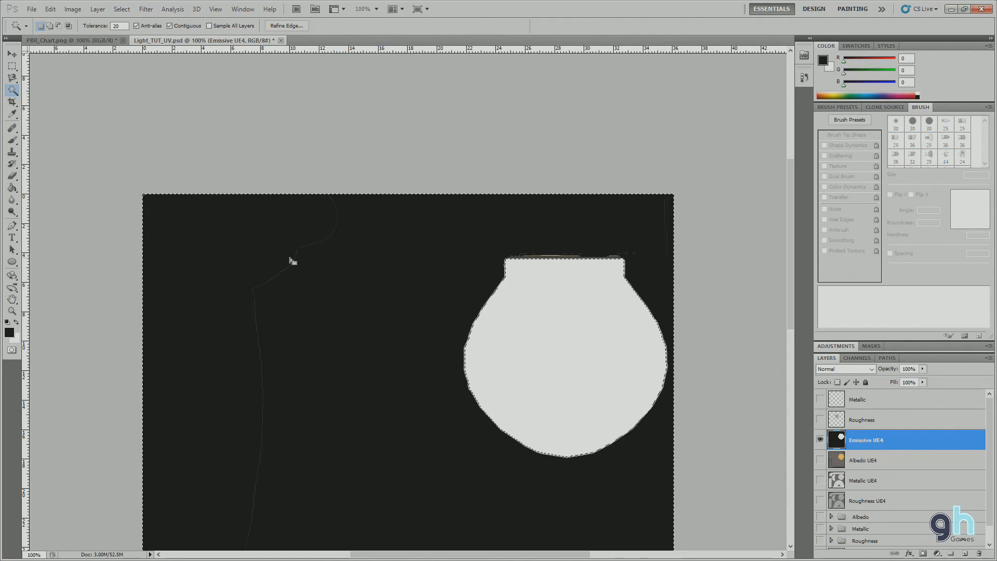
key("b")
scroll(296, 382, "down", 5)
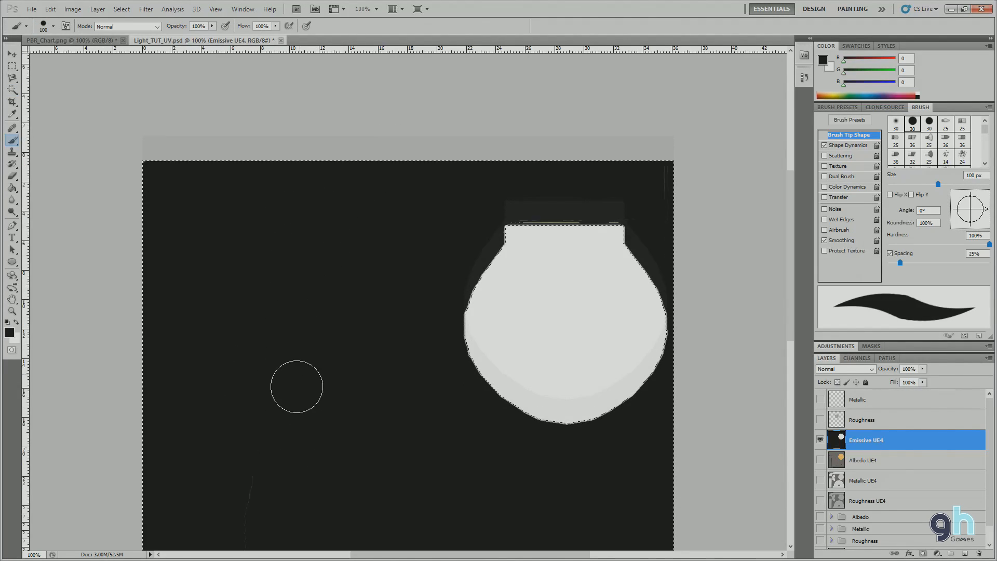
scroll(295, 381, "down", 1)
mouse_move(267, 375)
left_mouse_down()
mouse_move(240, 289)
mouse_move(224, 381)
mouse_move(124, 394)
mouse_move(163, 427)
mouse_move(149, 494)
mouse_move(576, 454)
mouse_move(384, 424)
mouse_move(553, 383)
mouse_move(503, 365)
mouse_move(490, 416)
mouse_move(685, 468)
mouse_move(225, 503)
mouse_move(222, 492)
mouse_move(273, 498)
mouse_move(225, 501)
left_mouse_up()
scroll(340, 421, "up", 5)
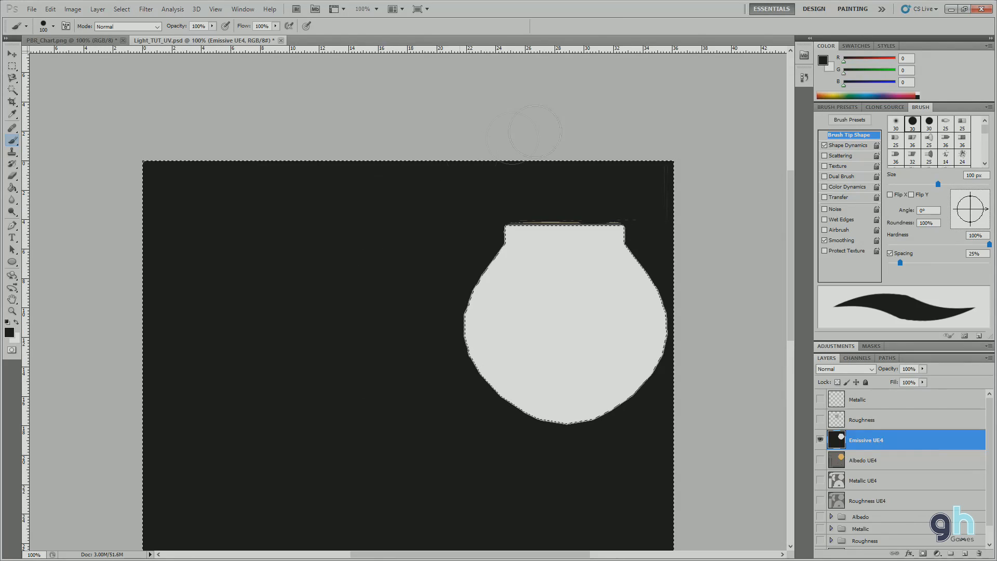
mouse_move(682, 183)
left_mouse_down()
mouse_move(692, 209)
mouse_move(688, 195)
mouse_move(663, 193)
left_mouse_up()
Cover the orange streak above the bulb's neck with a 15 px black brush and clear the selection.
key("bracketleft")
key("bracketleft")
key("bracketleft")
key("bracketleft")
key("bracketleft")
key("bracketleft")
key("bracketleft")
key("bracketleft")
key("bracketleft")
key("bracketleft")
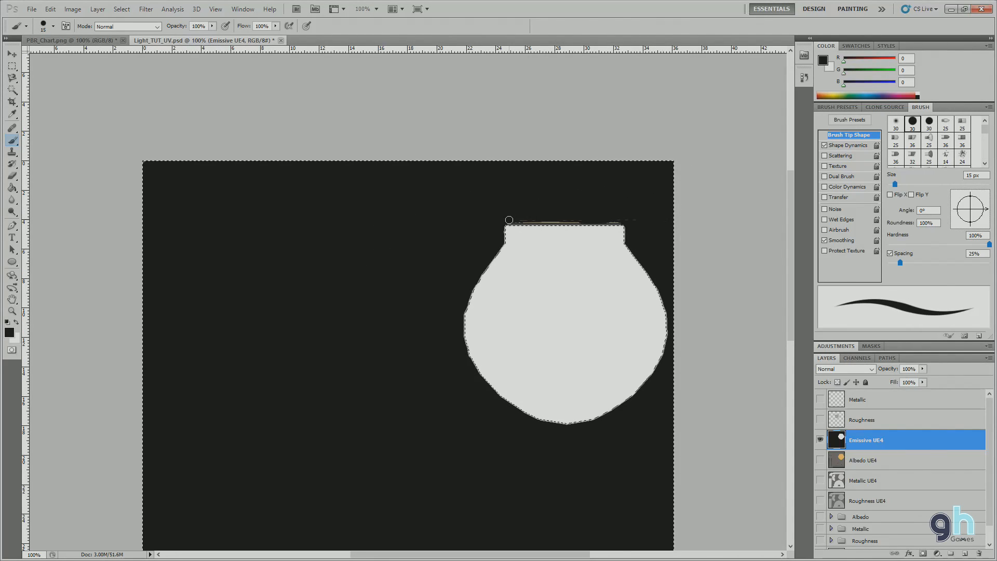
left_click_drag(508, 219, 648, 216)
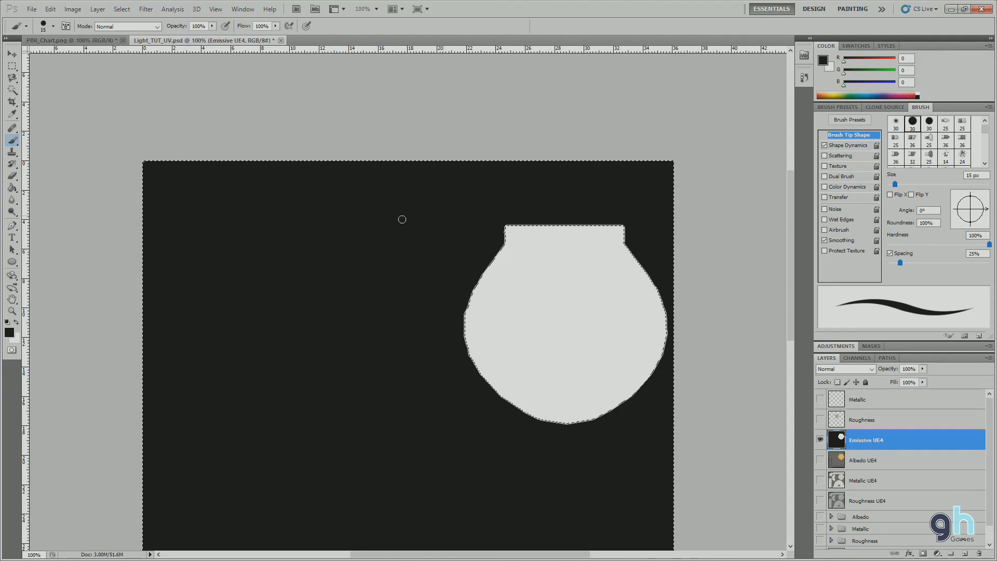
key("ctrl+d")
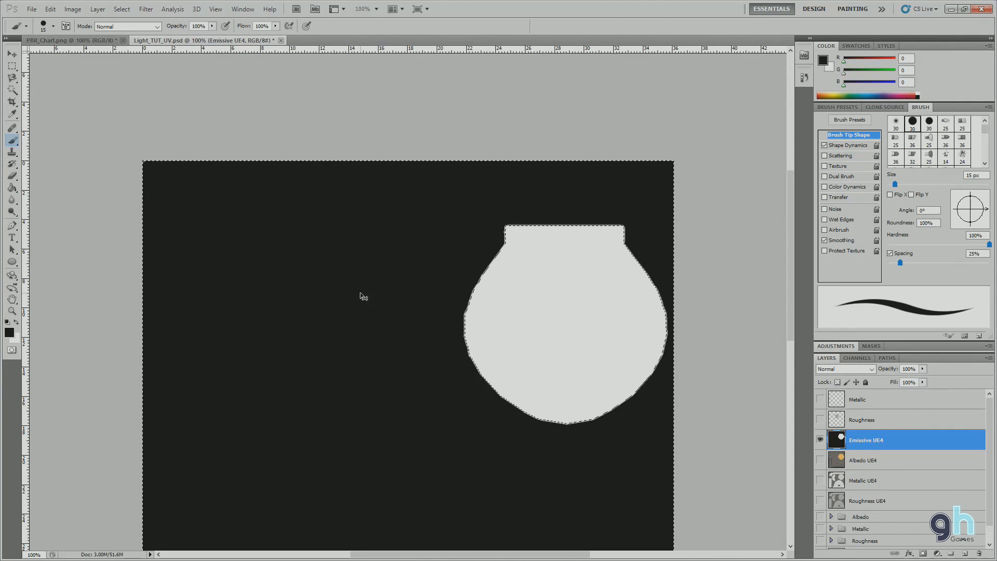
key("v")
key("ctrl+minus")
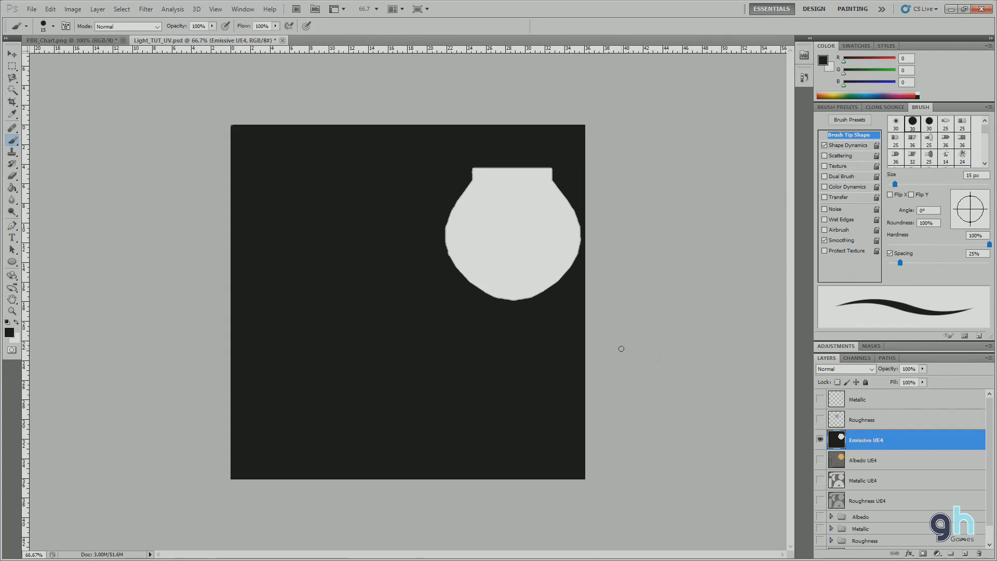
Show the Albedo UE4, Metallic UE4 and Roughness UE4 layers and move Emissive UE4 directly below Roughness UE4.
left_click_drag(820, 460, 823, 503)
left_click_drag(871, 447, 870, 504)
left_click(875, 445)
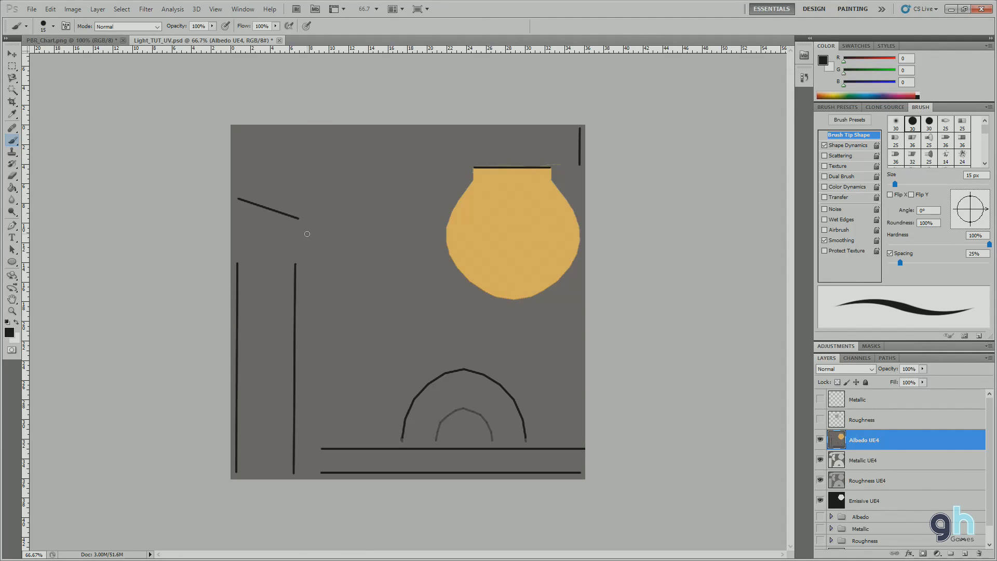
Save the Light_TUT_UV.psd document with the Albedo UE4 layer selected.
key("ctrl+s")
left_click(32, 9)
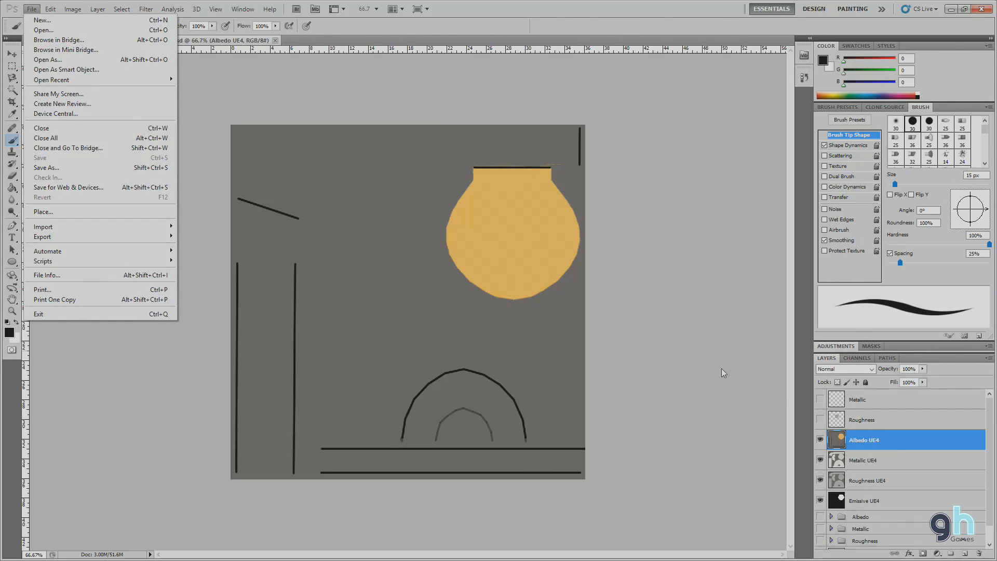
left_click(866, 445)
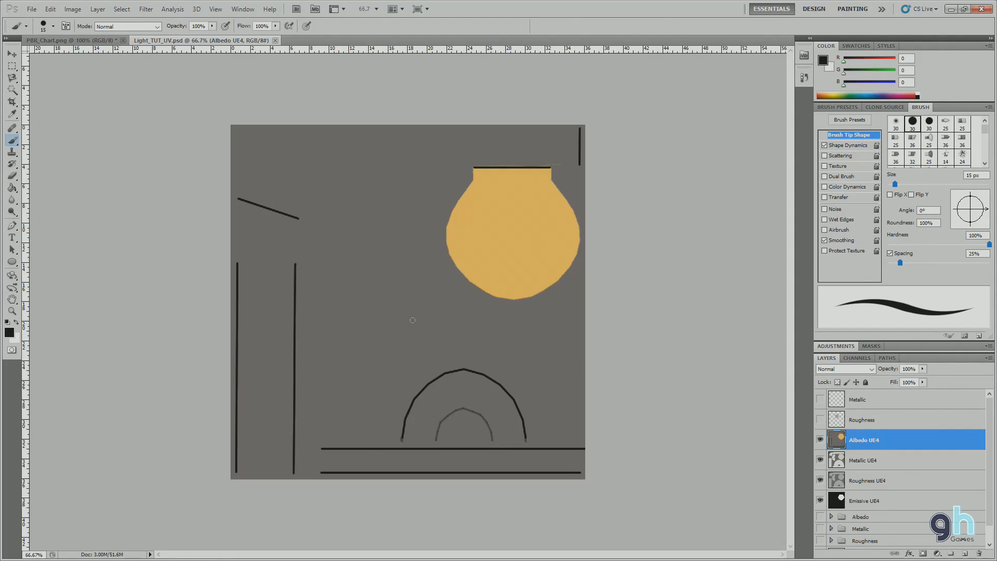
Create a new 1024 by 1024 pixel RGB document named Light_TUT_Graypacked with a white background and display its channels.
left_click(31, 8)
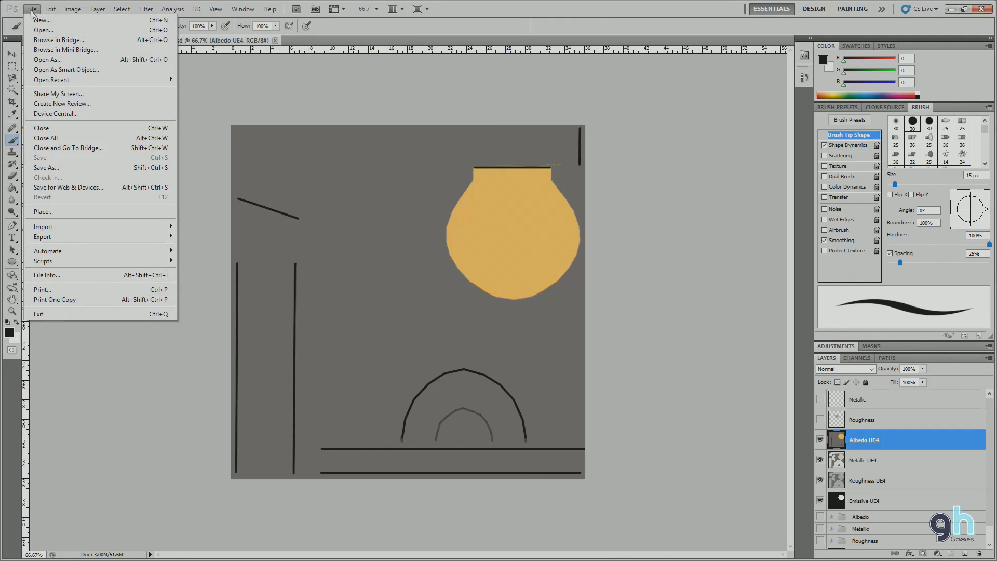
key("Escape")
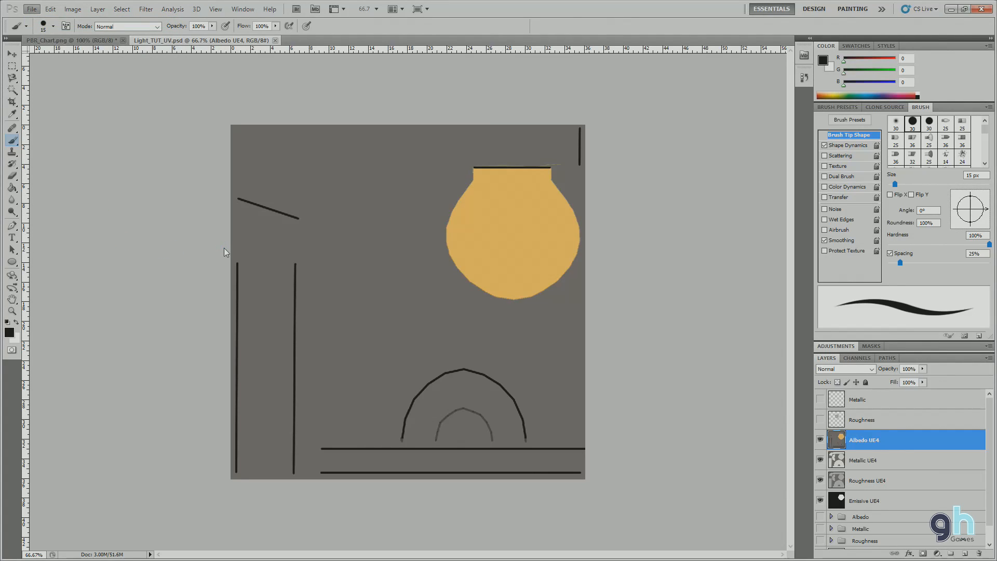
left_click_drag(420, 227, 141, 113)
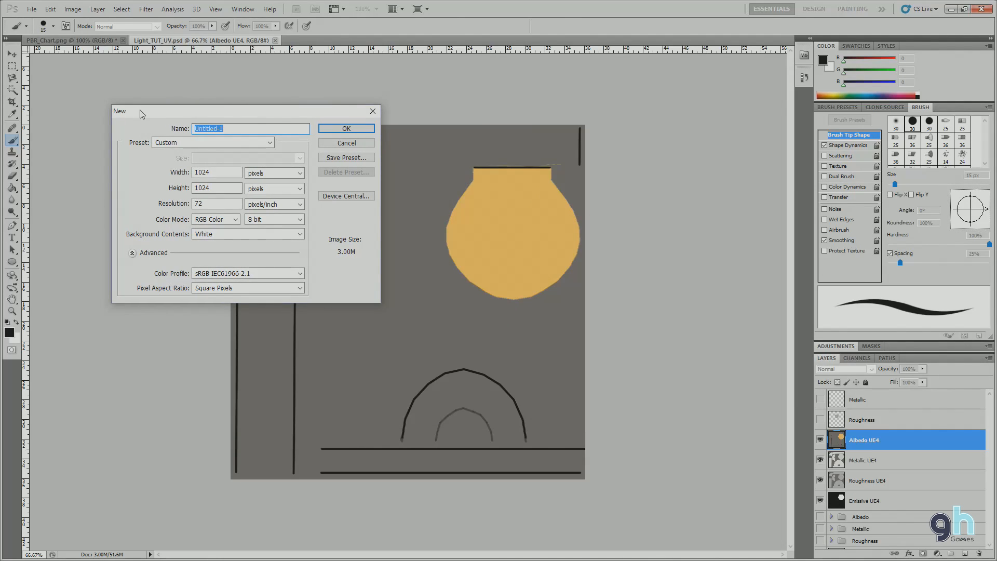
type("Light_TUT_Grap")
key("Return")
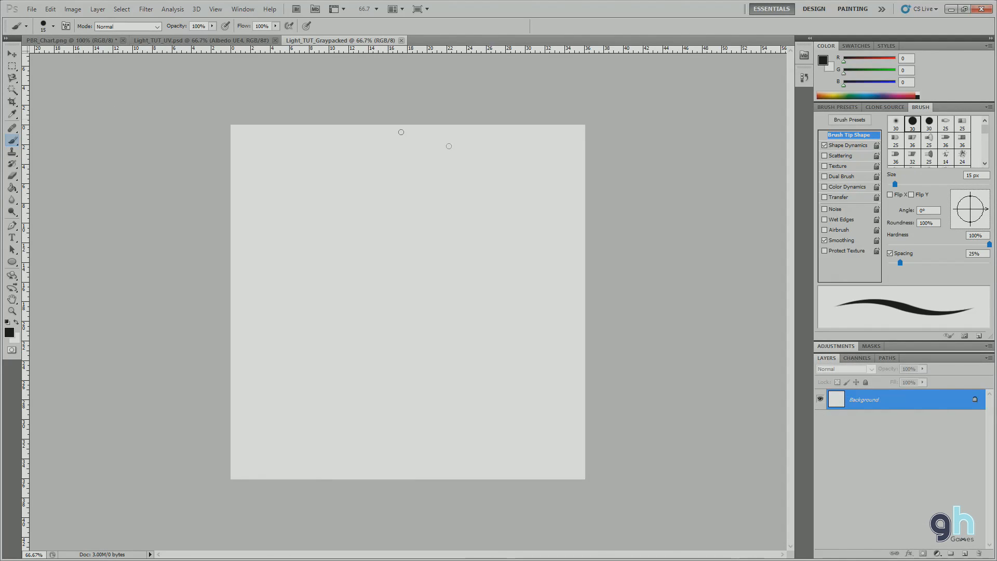
left_click(854, 358)
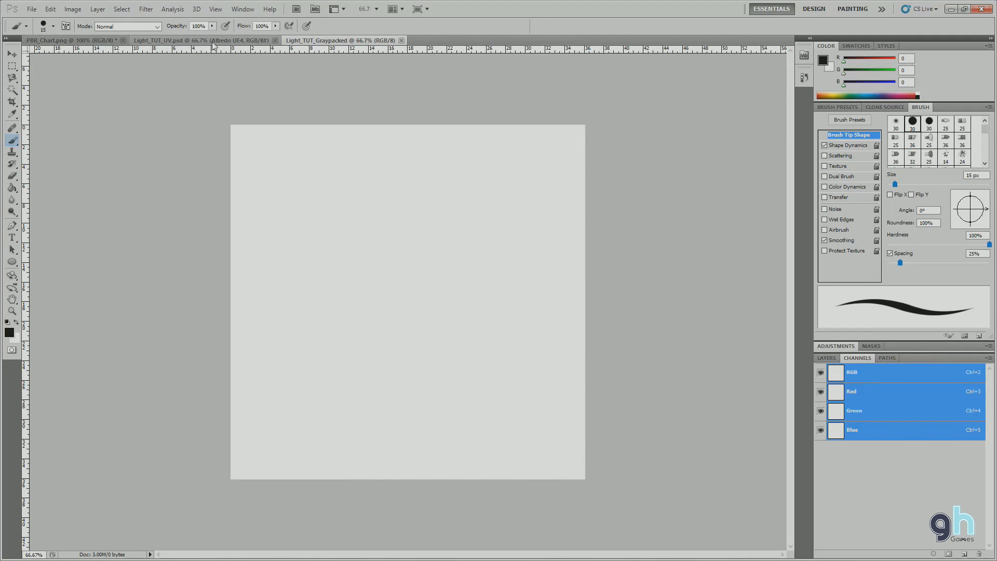
In Light_TUT_UV.psd, hide the Albedo UE4 layer and copy the full canvas of the Metallic UE4 layer.
left_click(244, 41)
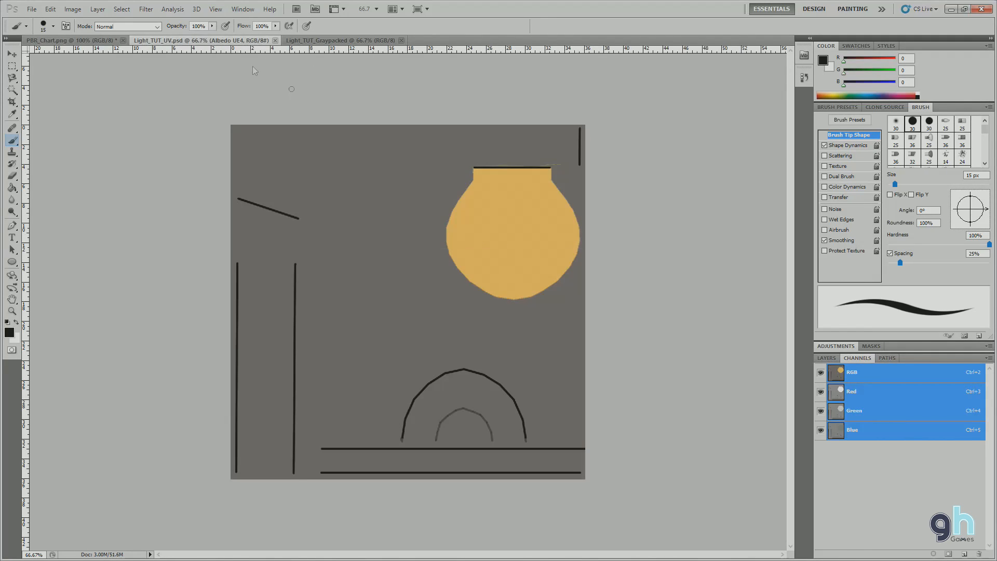
left_click(826, 358)
left_click(820, 439)
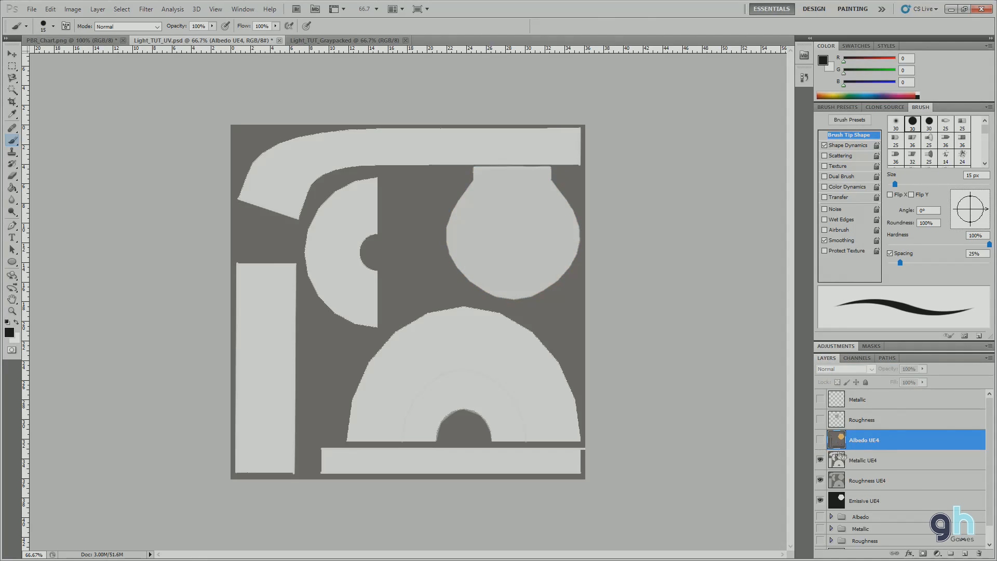
left_click(867, 462)
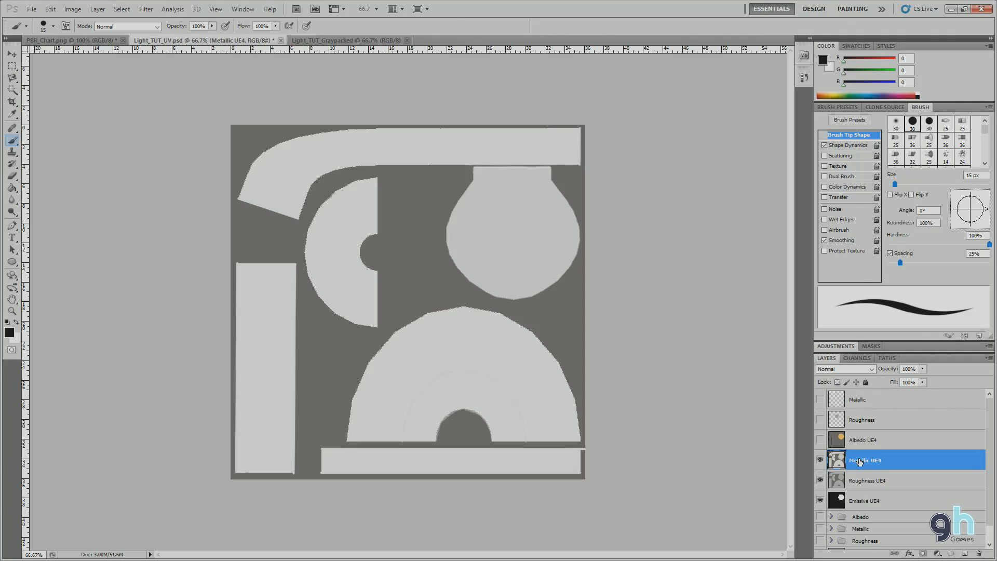
left_click(12, 66)
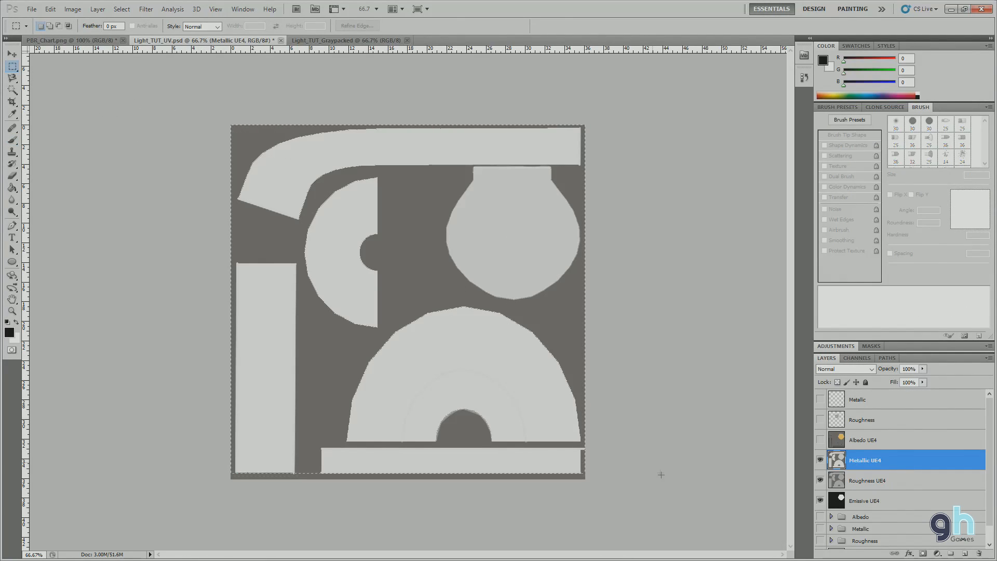
key("ctrl+a")
Paste the copied metallic map into the Red channel of Light_TUT_Graypacked and clear the selection.
left_click(335, 38)
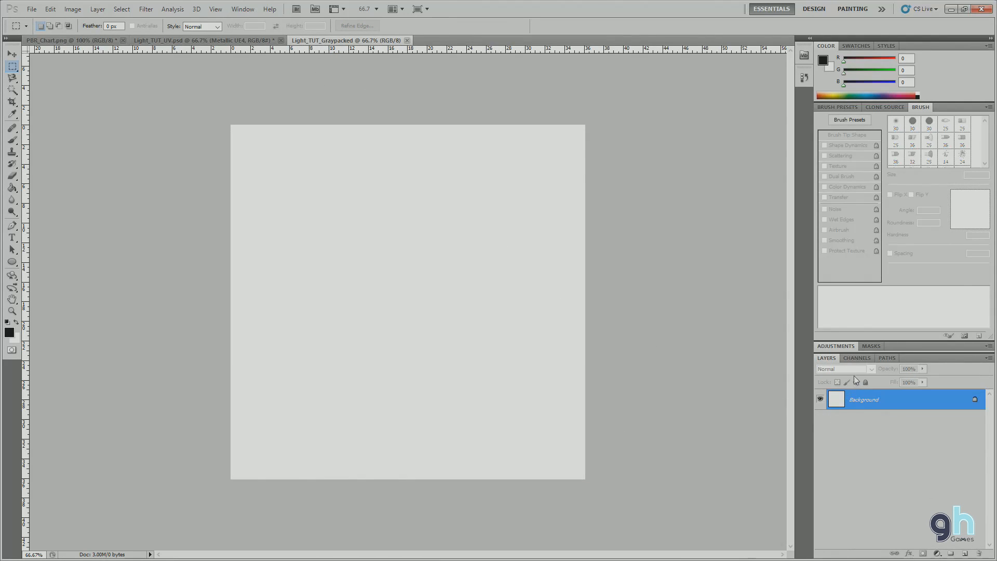
left_click(857, 358)
left_click(851, 392)
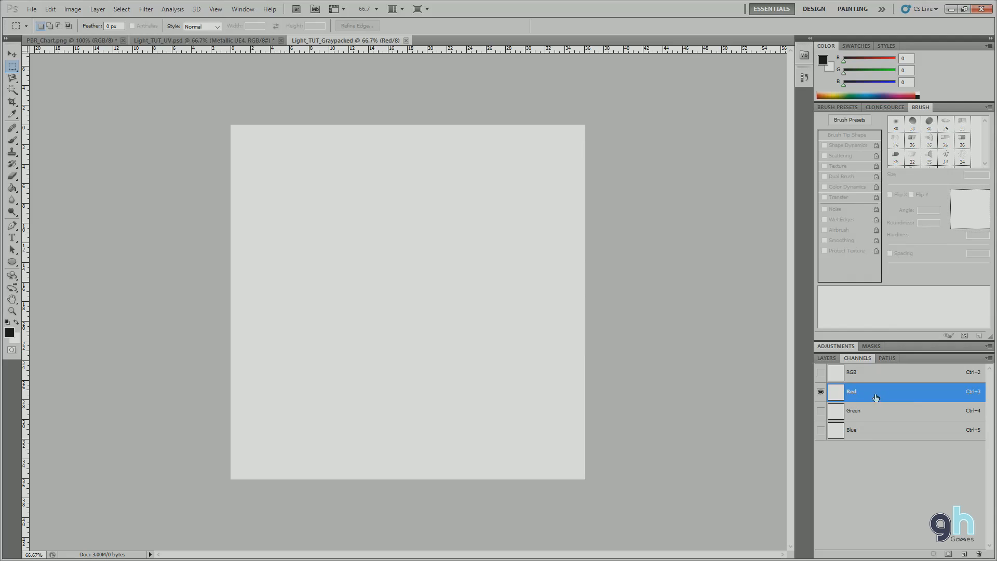
key("ctrl+v")
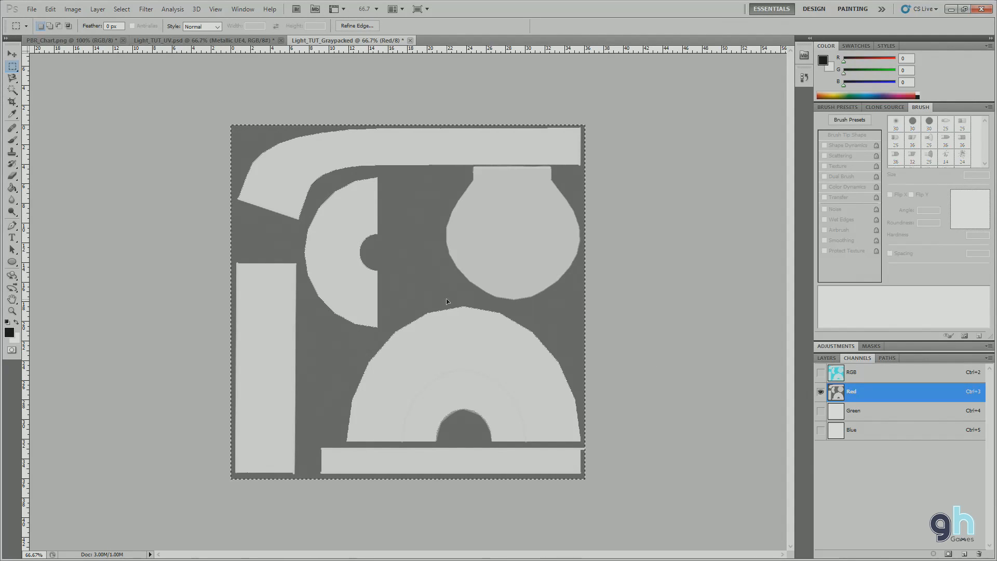
key("ctrl+d")
Copy the Roughness UE4 layer from Light_TUT_UV.psd with Metallic UE4 hidden, and paste it into the Green channel of Light_TUT_Graypacked.
left_click(851, 410)
left_click(203, 40)
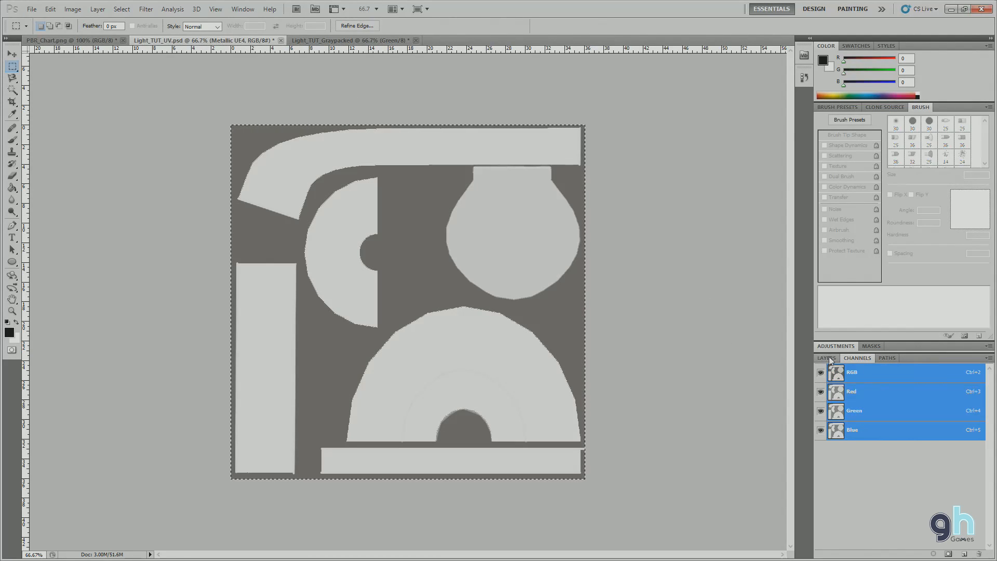
left_click(828, 357)
left_click(862, 480)
left_click(819, 460)
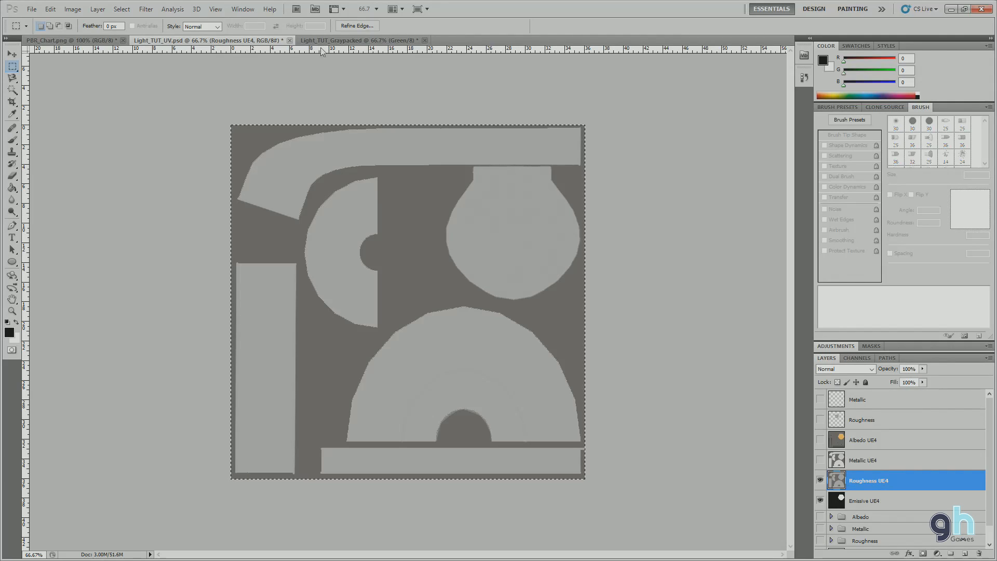
left_click(390, 40)
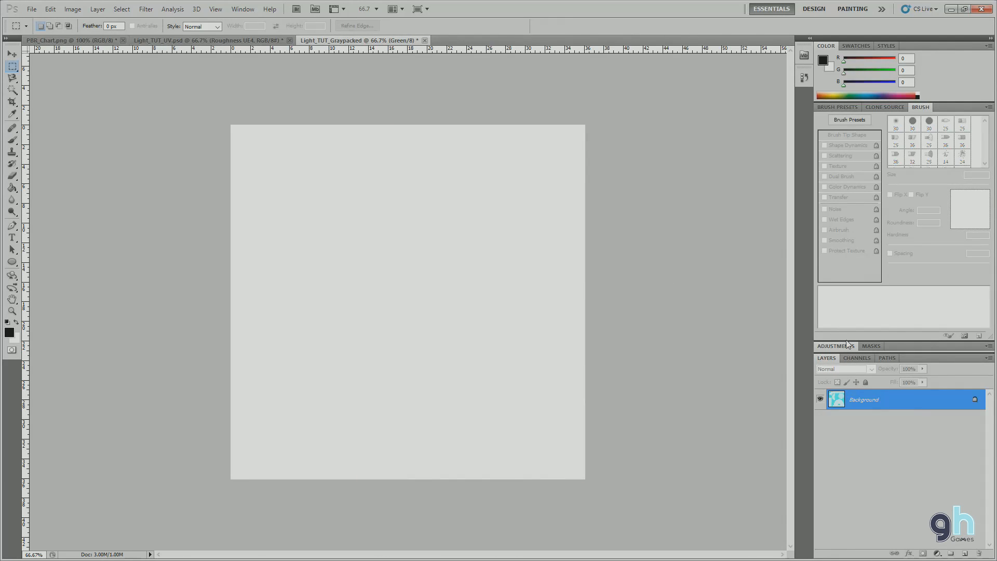
left_click(857, 357)
key("ctrl+v")
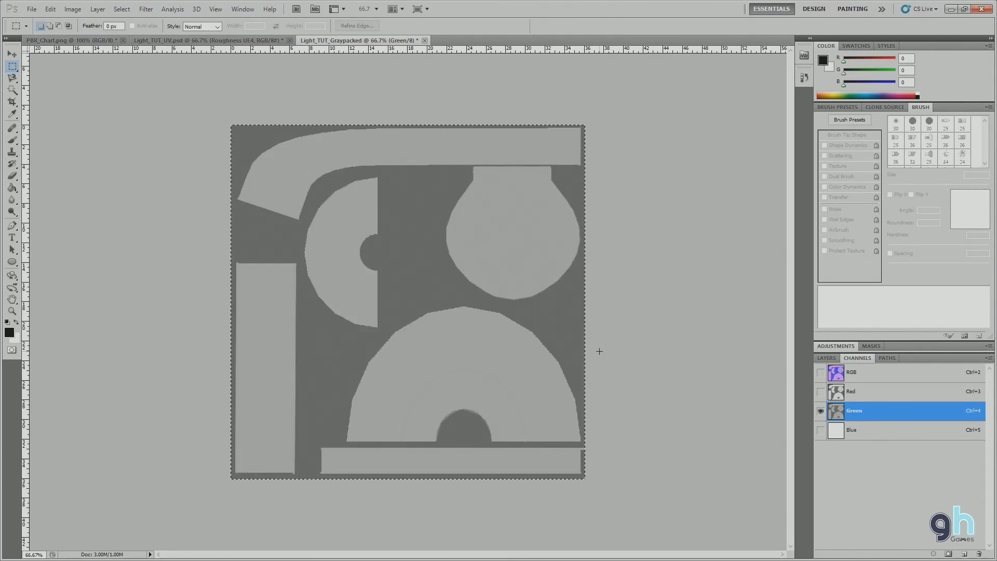
Copy the Emissive UE4 layer from Light_TUT_UV.psd with Roughness UE4 hidden, and paste it into the Blue channel of Light_TUT_Graypacked.
left_click(857, 430)
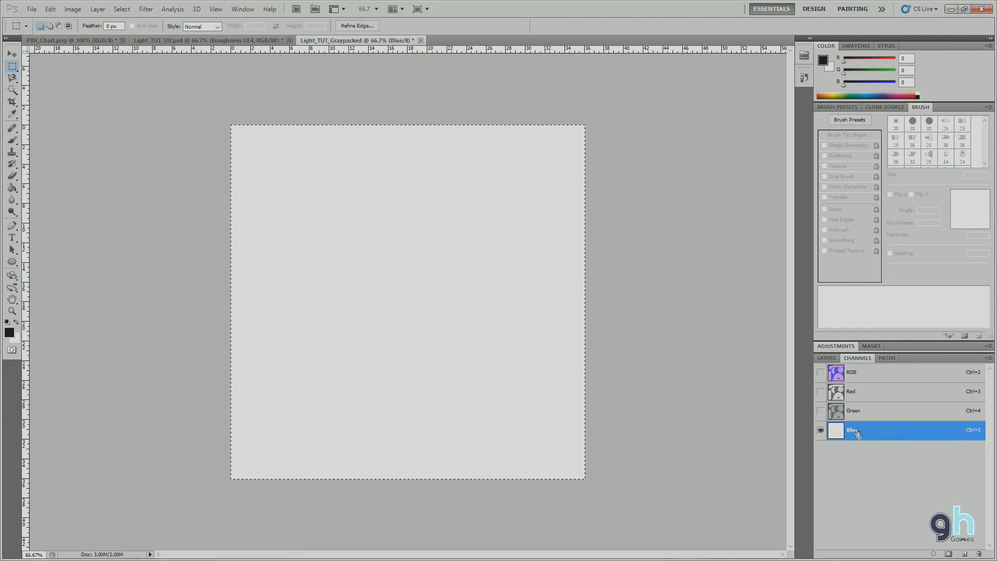
left_click(257, 40)
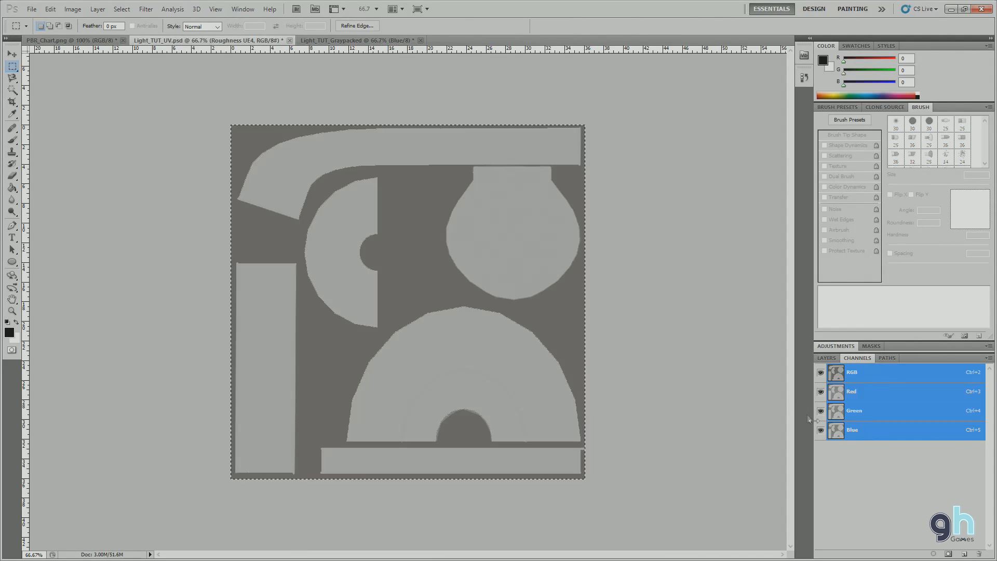
left_click_drag(830, 353, 826, 365)
left_click(827, 363)
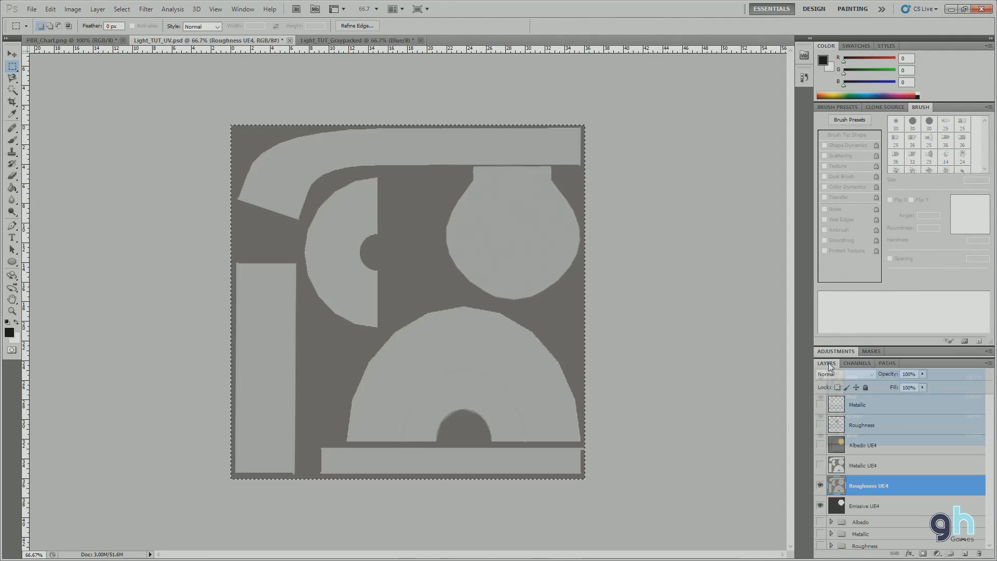
left_click(859, 510)
left_click(820, 485)
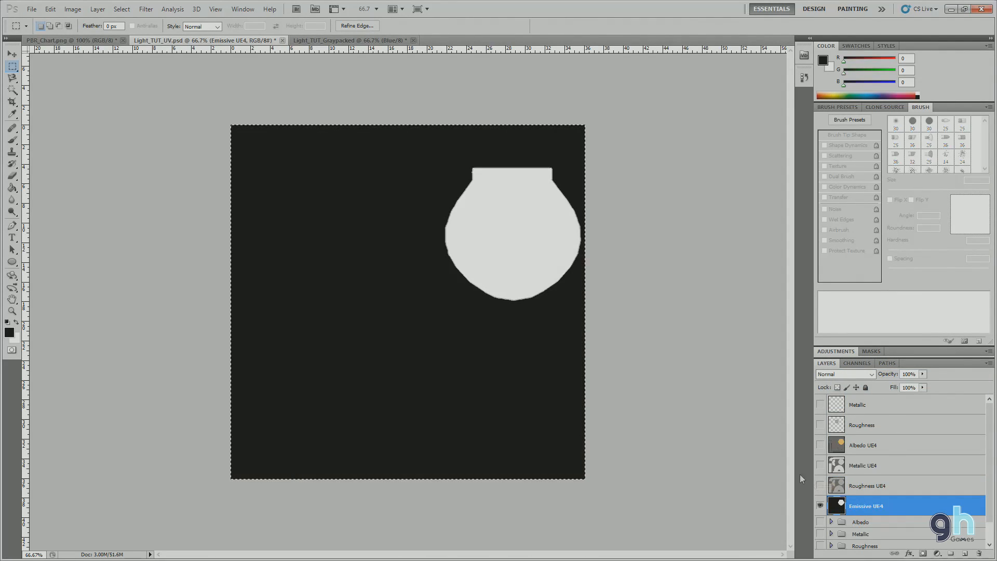
left_click(376, 40)
left_click(858, 364)
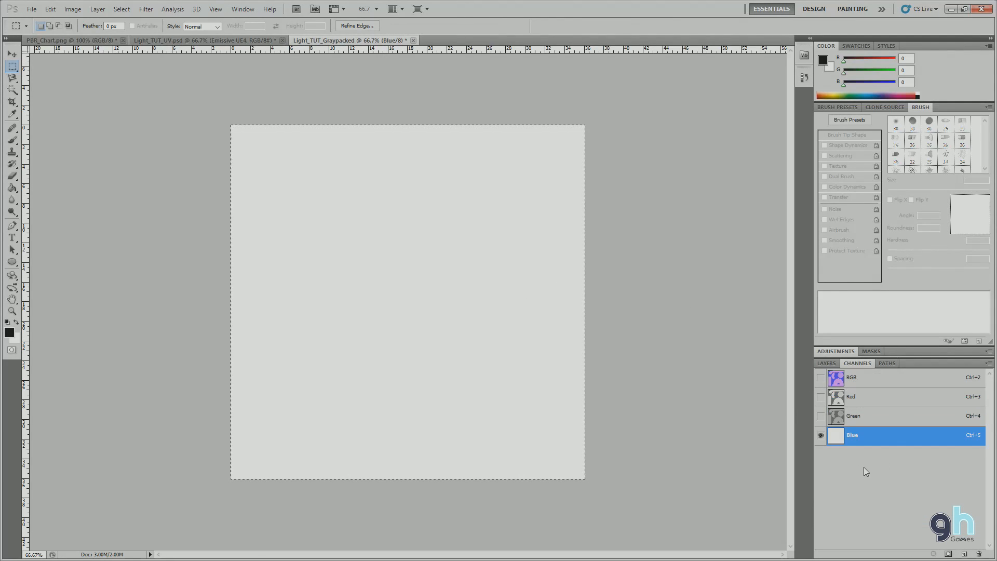
key("ctrl+v")
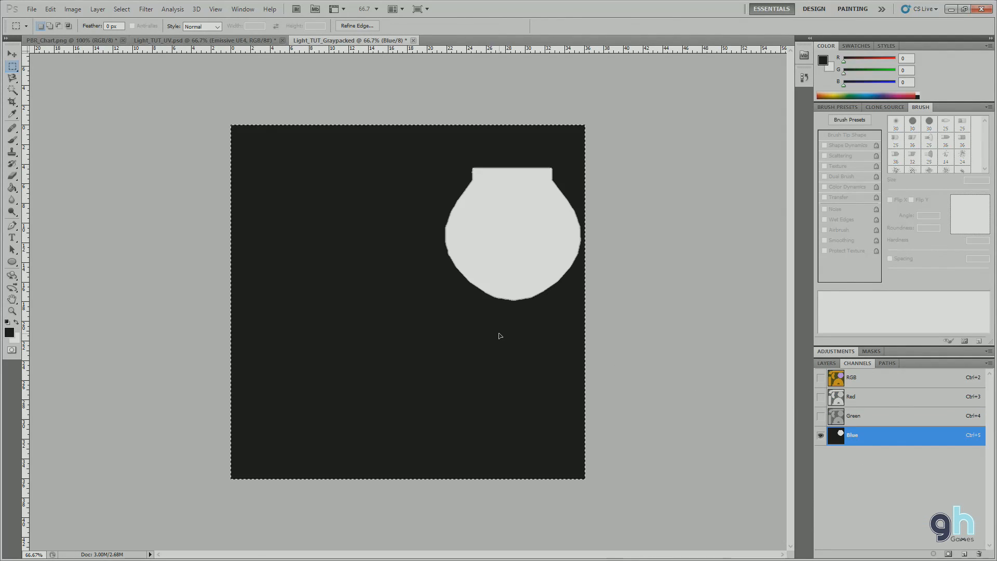
Show the combined RGB composite of the packed texture and clear the selection.
left_click(820, 377)
left_click(827, 364)
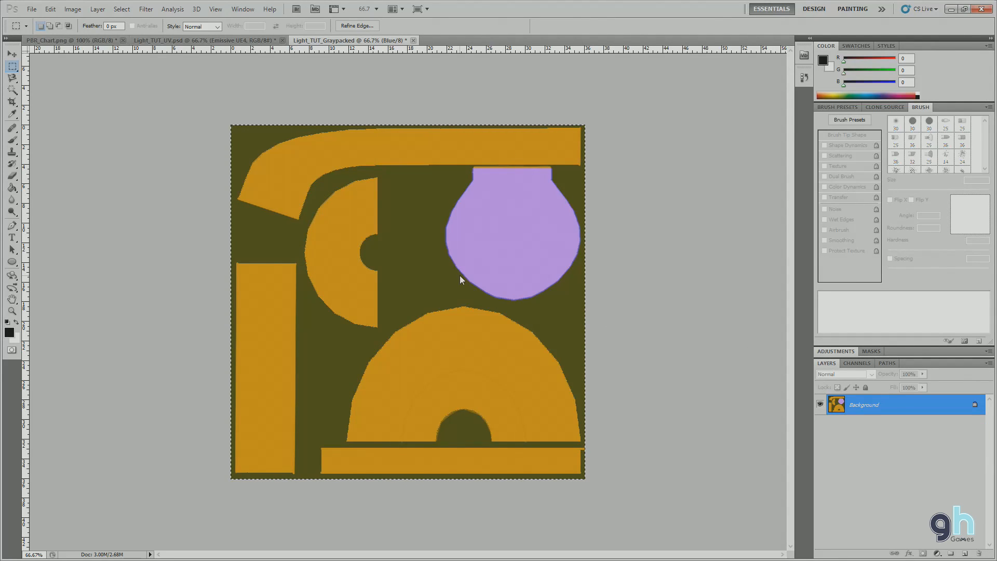
key("ctrl+d")
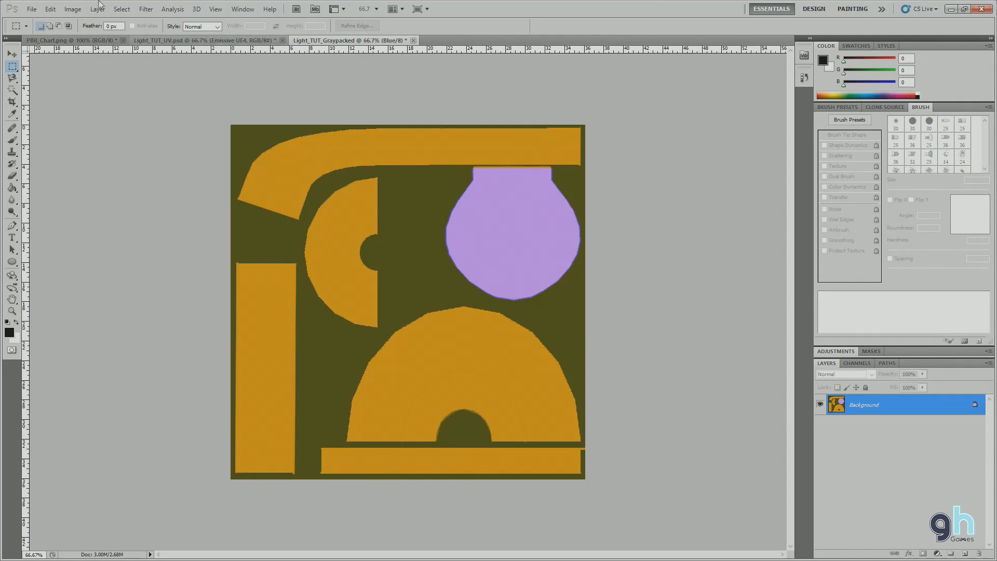
Save the packed document as Light_TUT_Graypacked in Photoshop format in the Youtube_Edits folder.
left_click(31, 9)
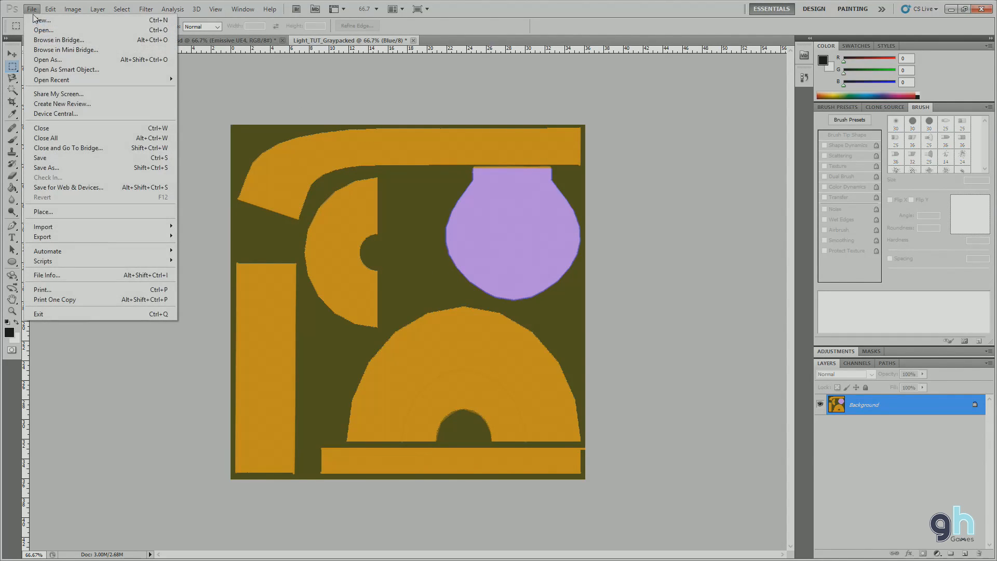
left_click(40, 157)
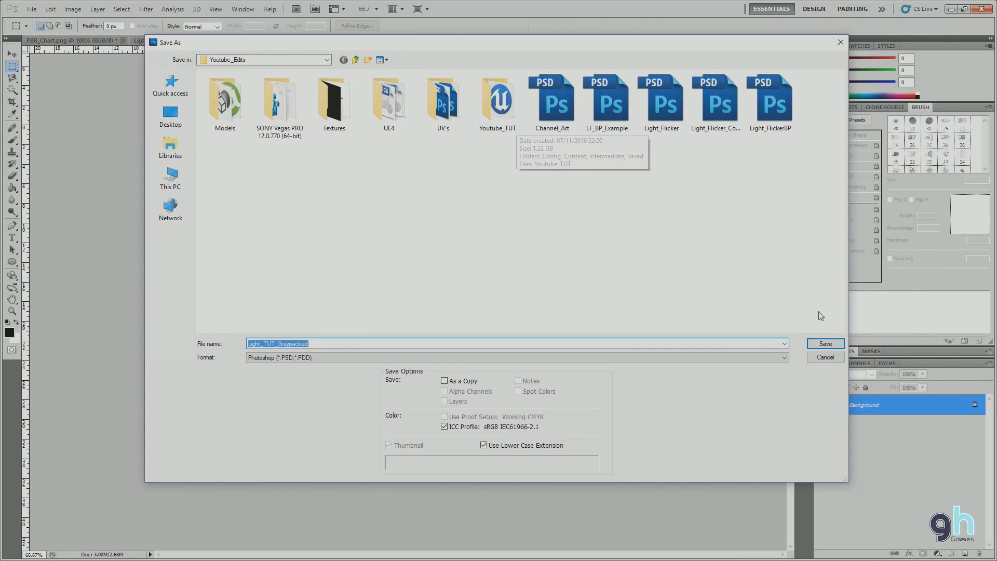
left_click(825, 343)
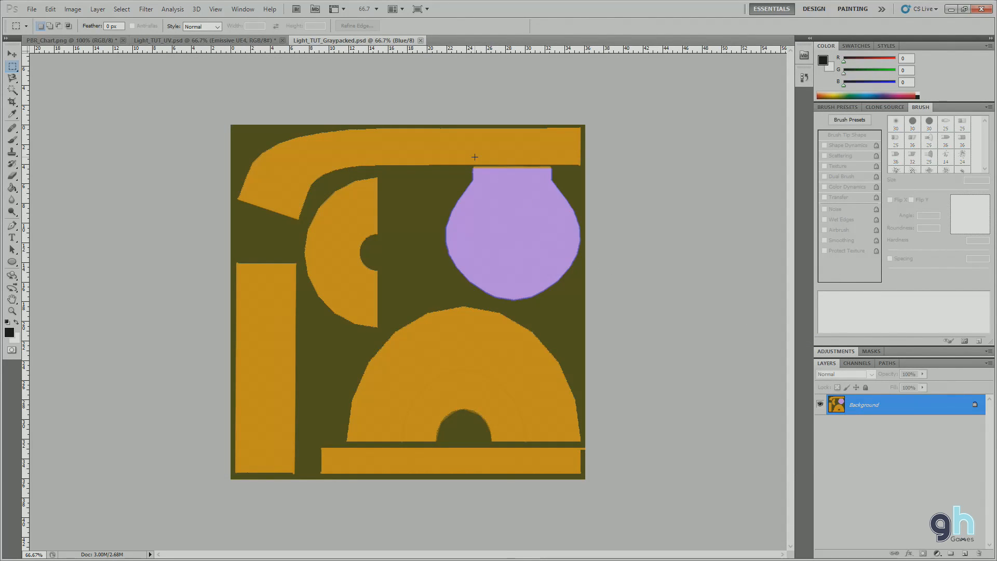
Save the packed texture as a 32 bits/pixel Targa named Light_TUT_Graypacked.tga in the UE4 folder, replacing the existing file.
left_click(31, 9)
left_click(46, 167)
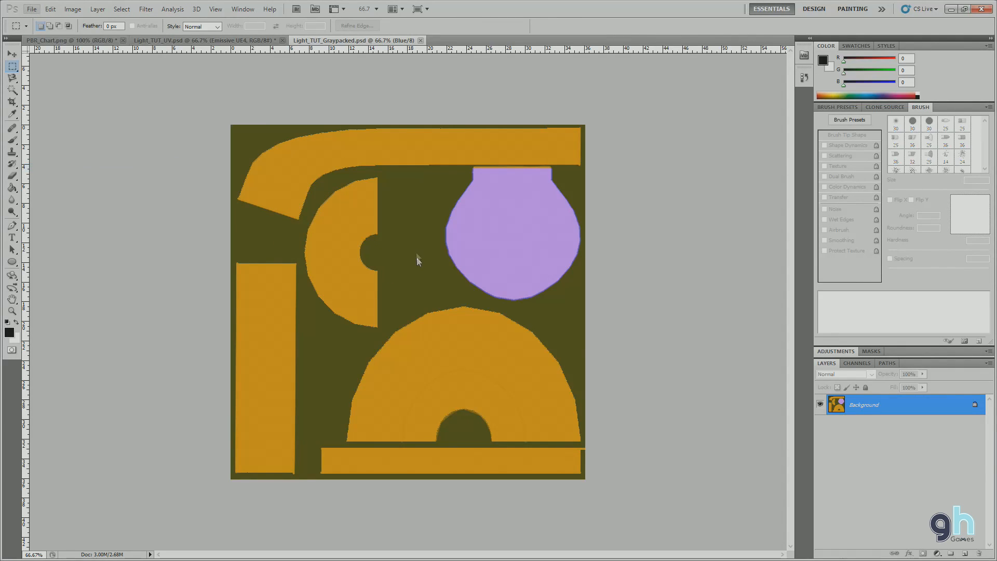
left_click(396, 111)
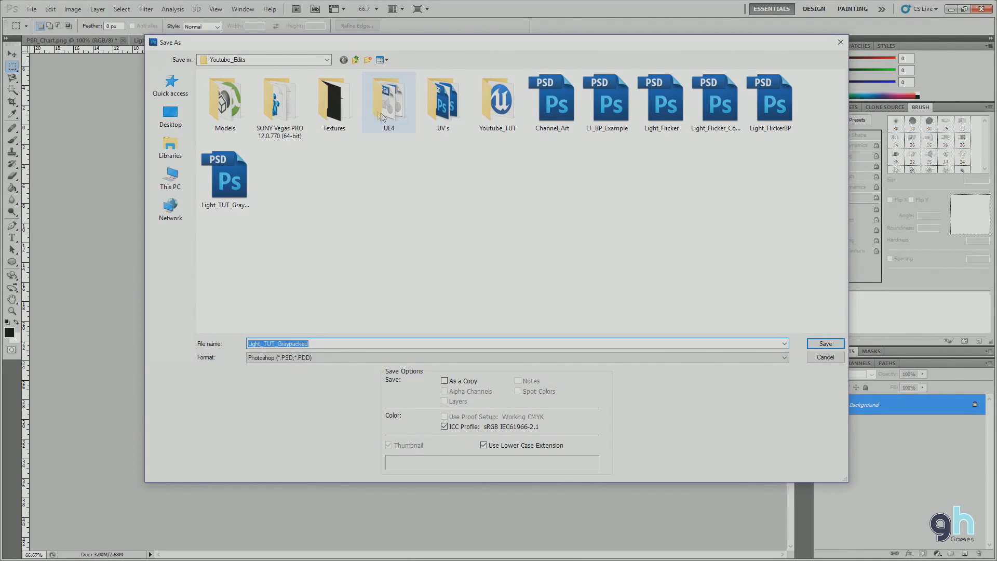
double_click(384, 103)
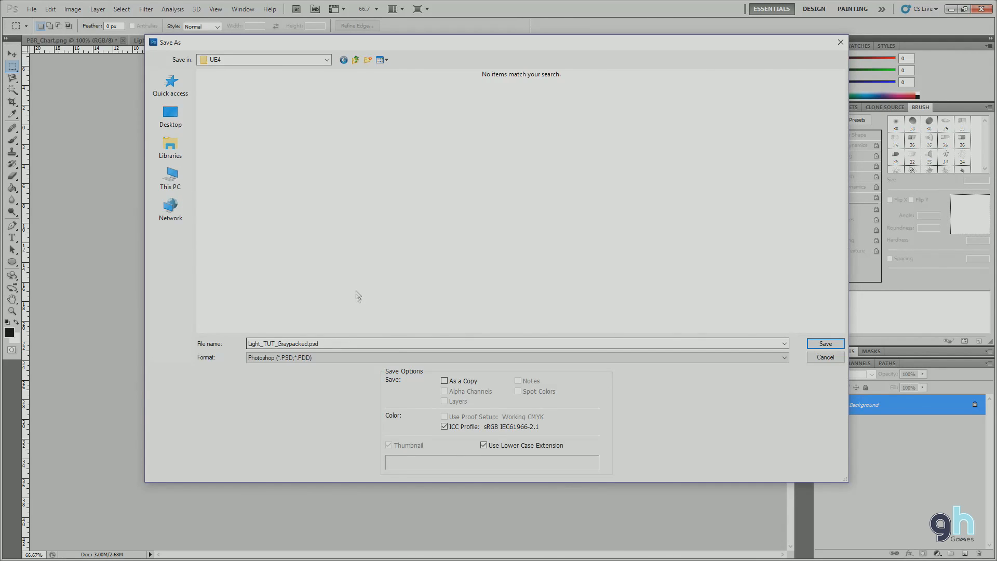
left_click(323, 358)
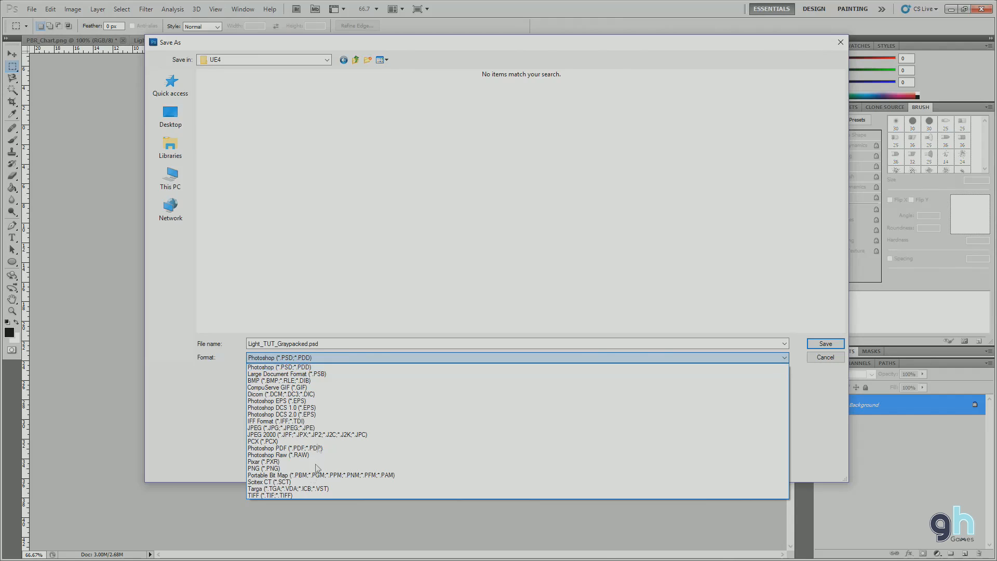
left_click(305, 488)
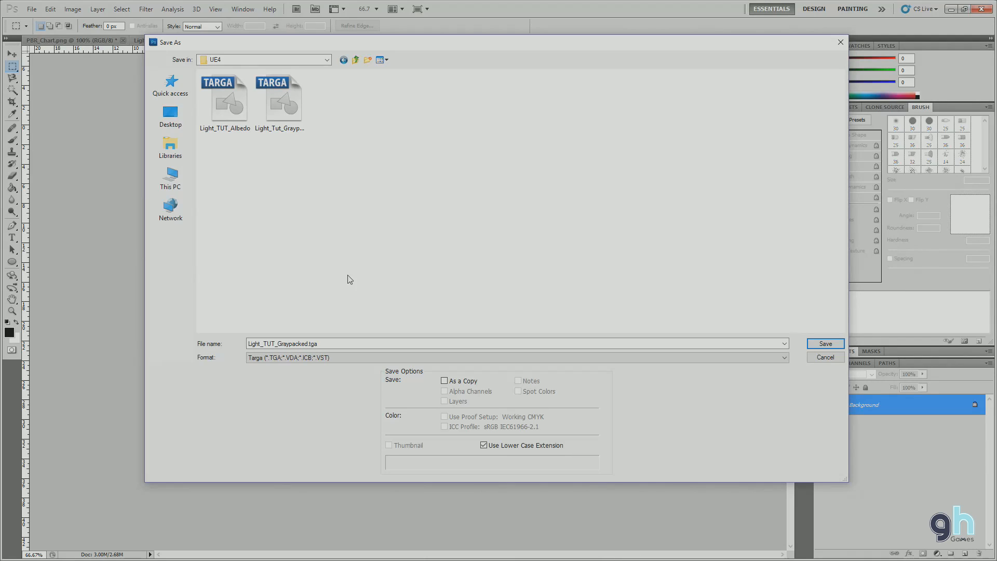
left_click(826, 345)
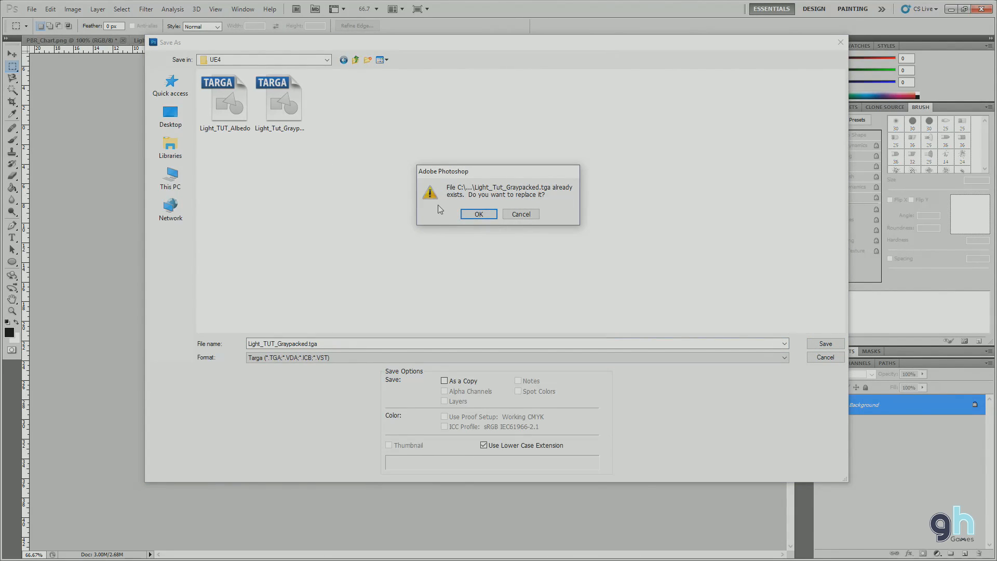
left_click(476, 214)
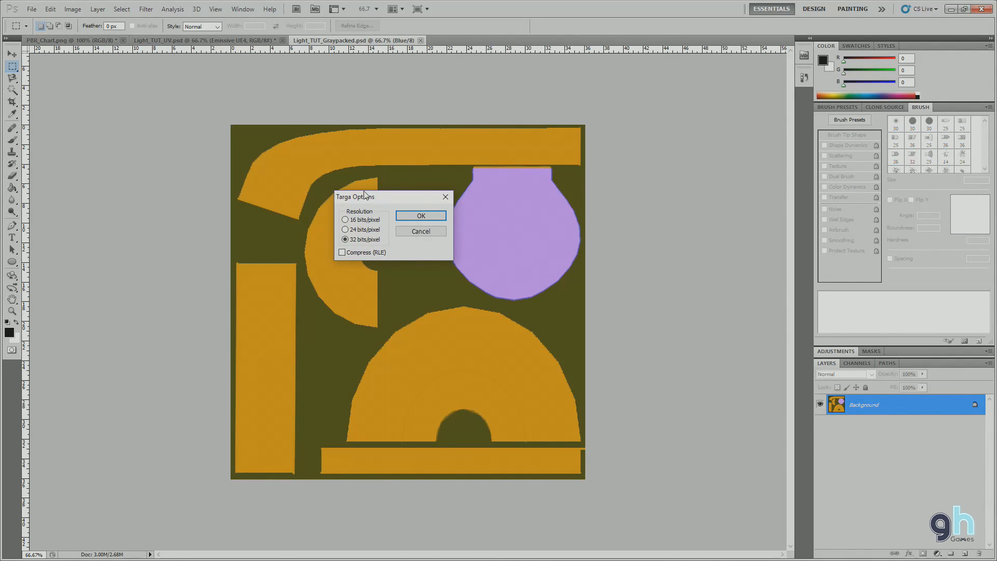
left_click(419, 215)
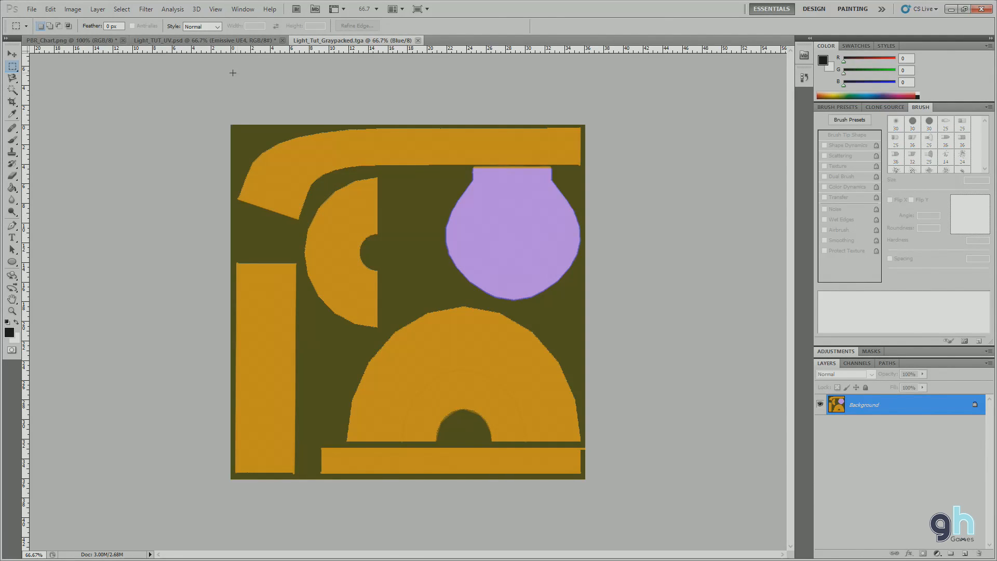
Switch to Light_TUT_UV.psd, clear the selection, and make the Albedo UE4 layer visible.
left_click(225, 41)
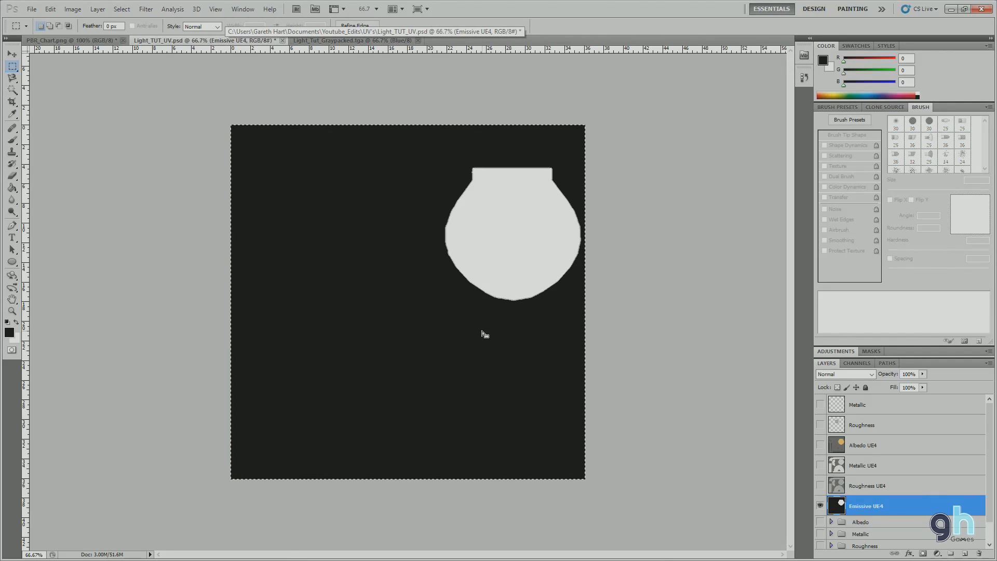
key("ctrl+d")
left_click(860, 445)
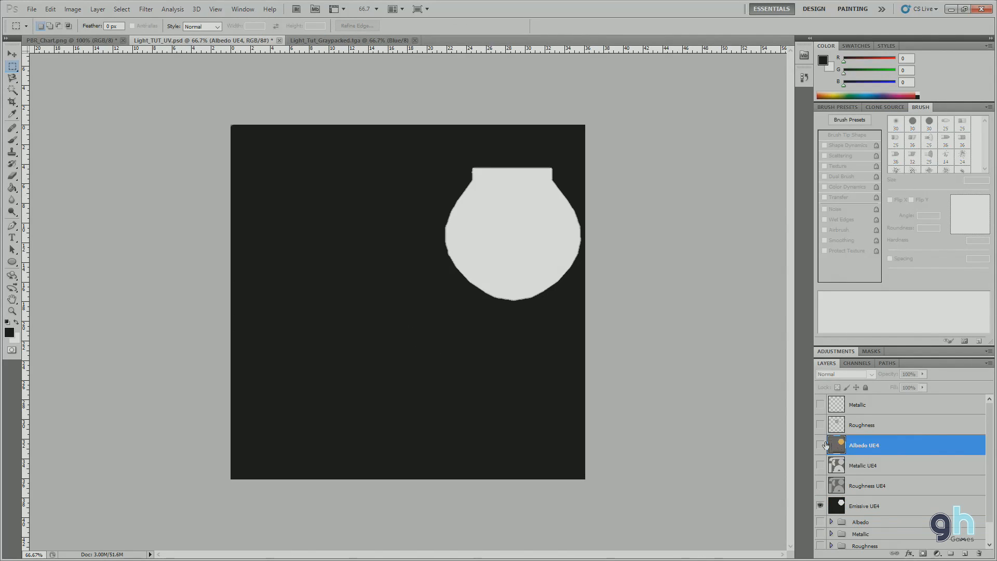
left_click(820, 444)
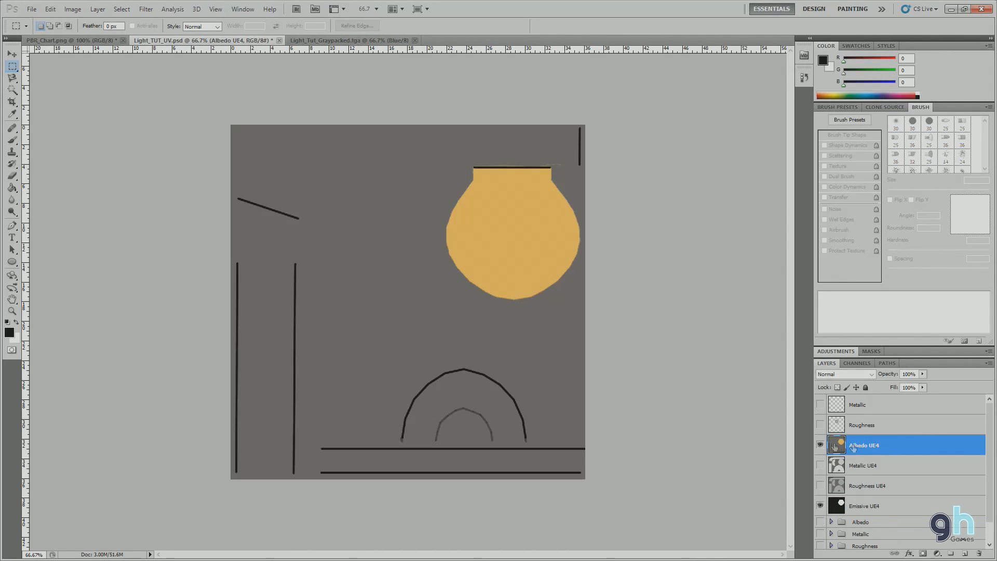
Start saving a copy of the albedo texture in Targa format, with UE4 as the destination folder.
left_click(32, 9)
left_click(72, 169)
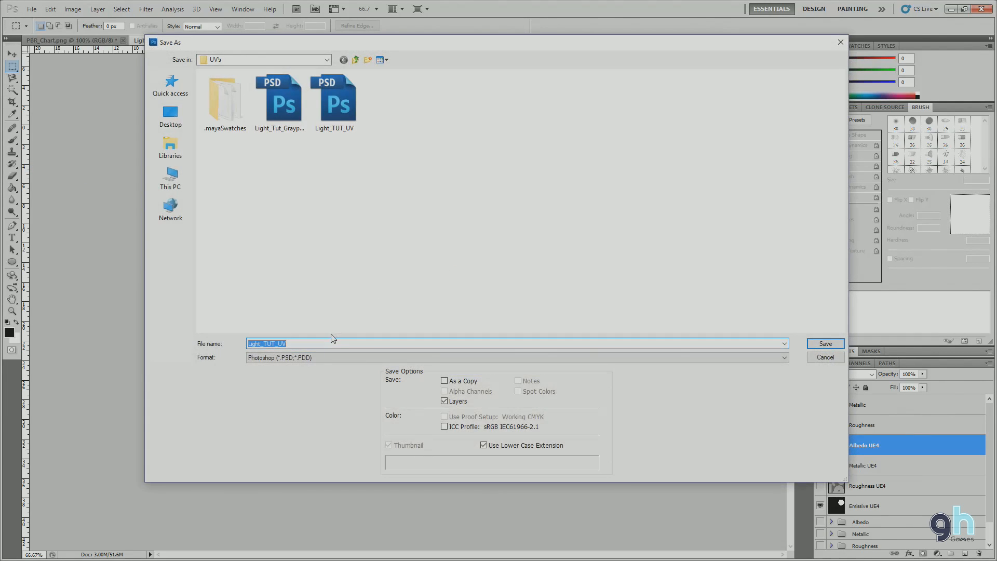
left_click(320, 357)
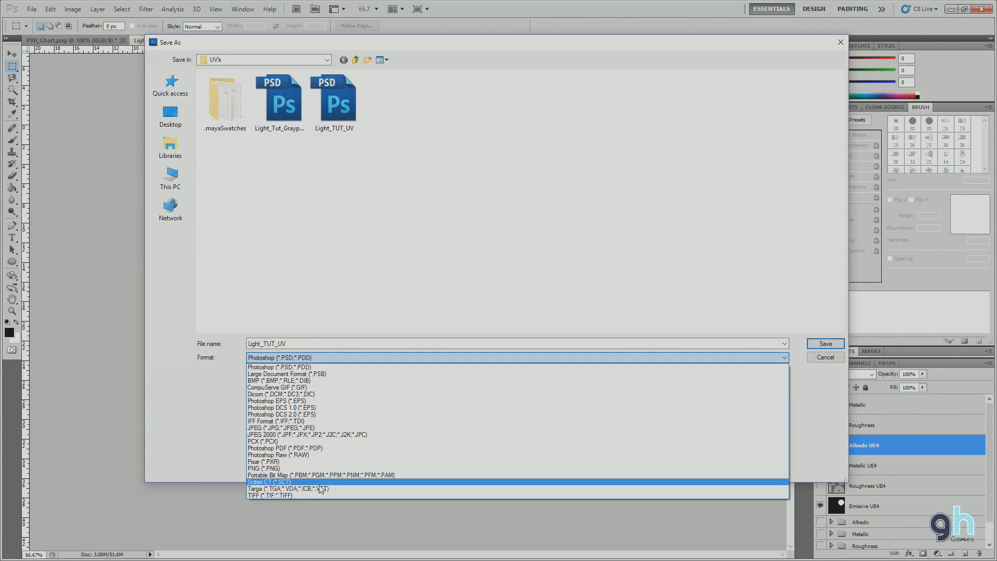
left_click(320, 489)
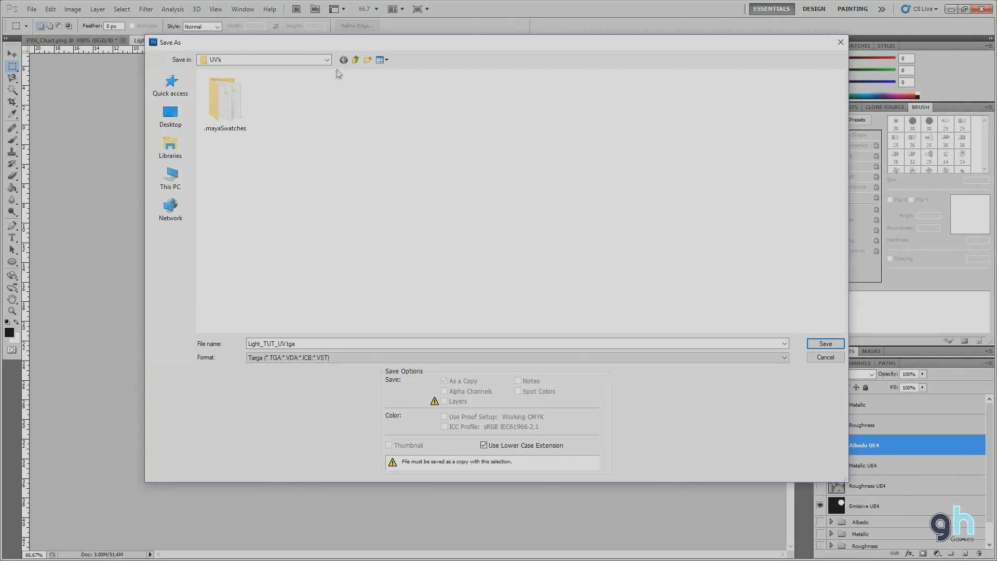
left_click(356, 60)
double_click(395, 106)
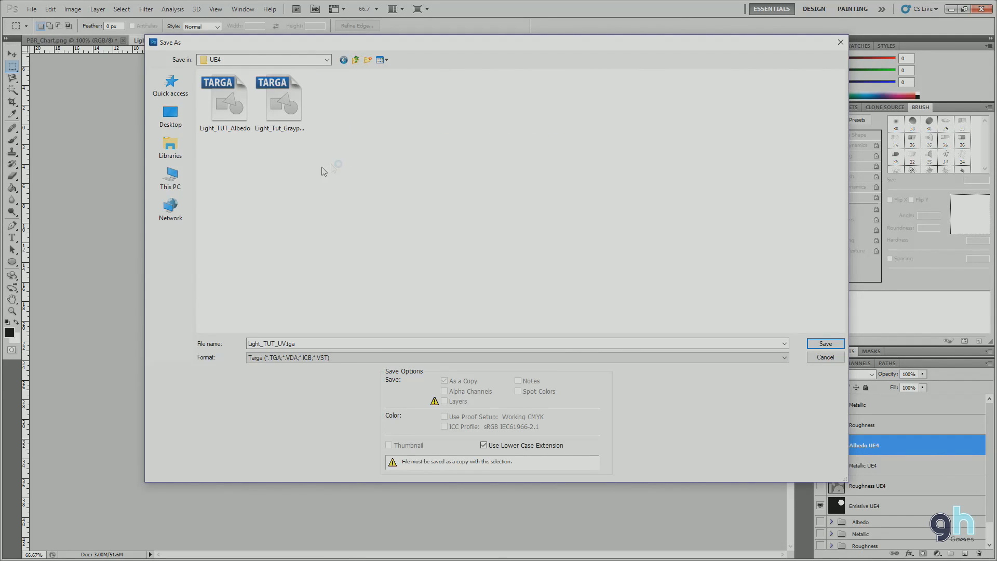
Name the copy Light_TUT_Albedo and save it at 32 bits/pixel, replacing the existing file.
double_click(310, 344)
left_click(310, 344)
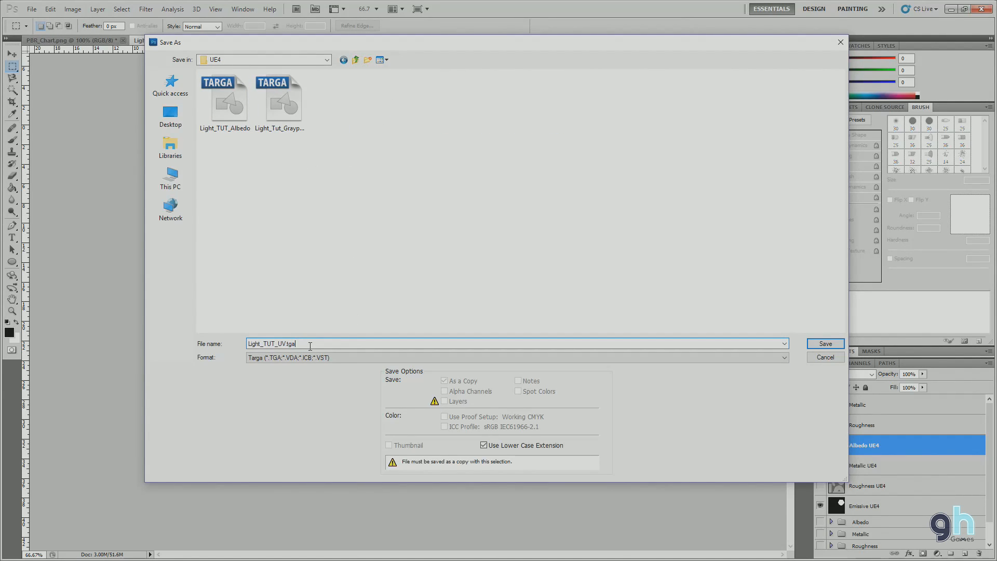
key("BackSpace")
key("BackSpace")
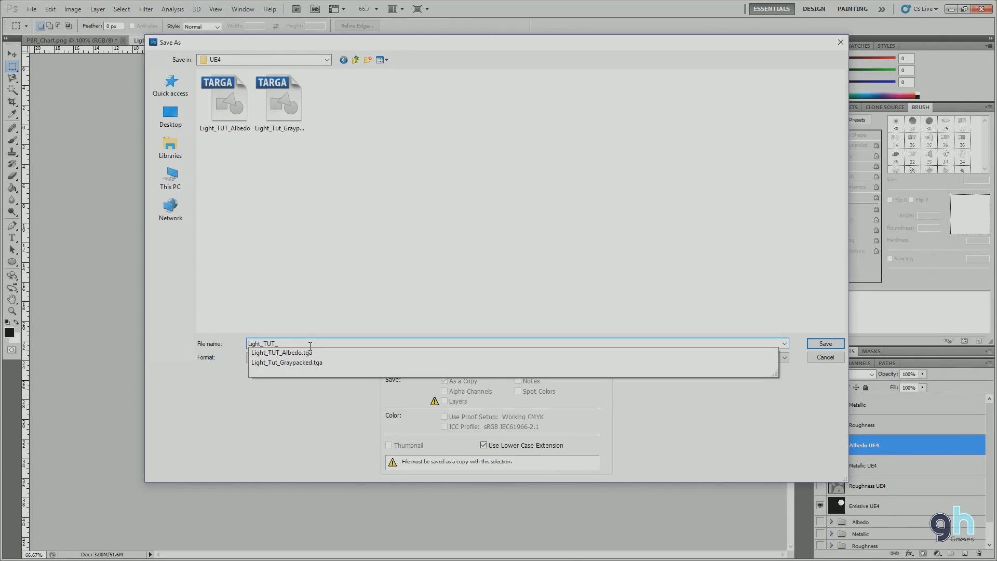
type("Albedo")
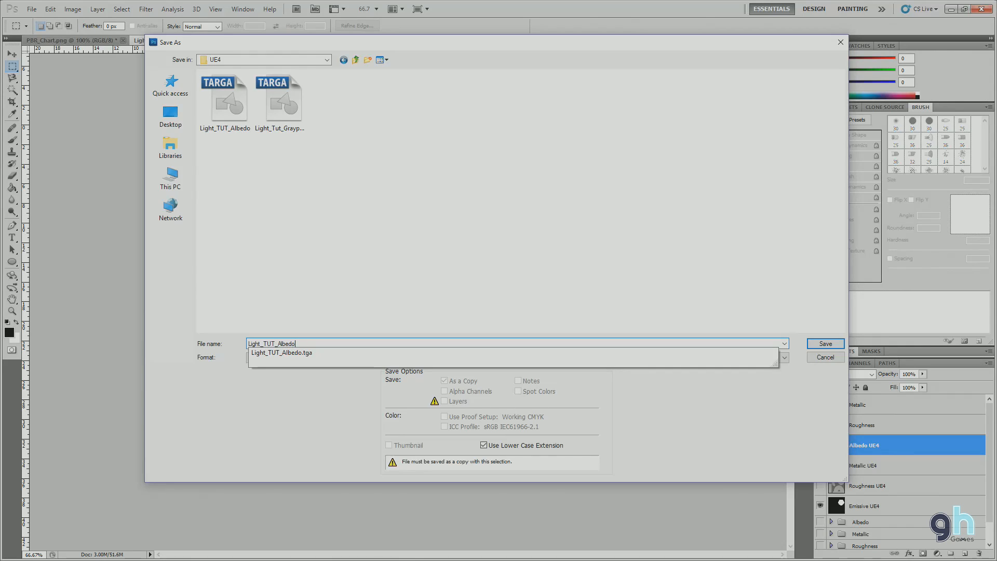
left_click(287, 430)
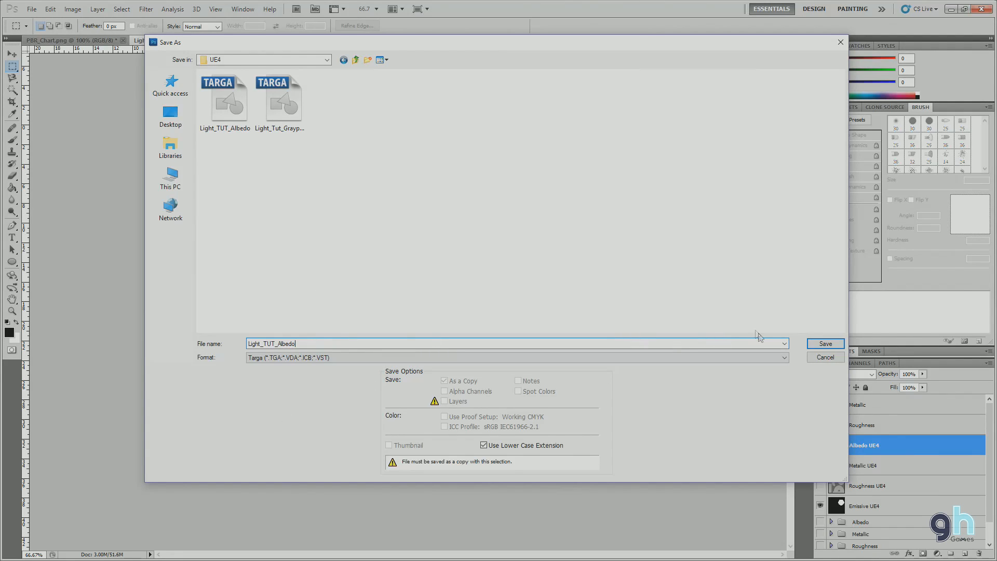
left_click(825, 343)
left_click(472, 214)
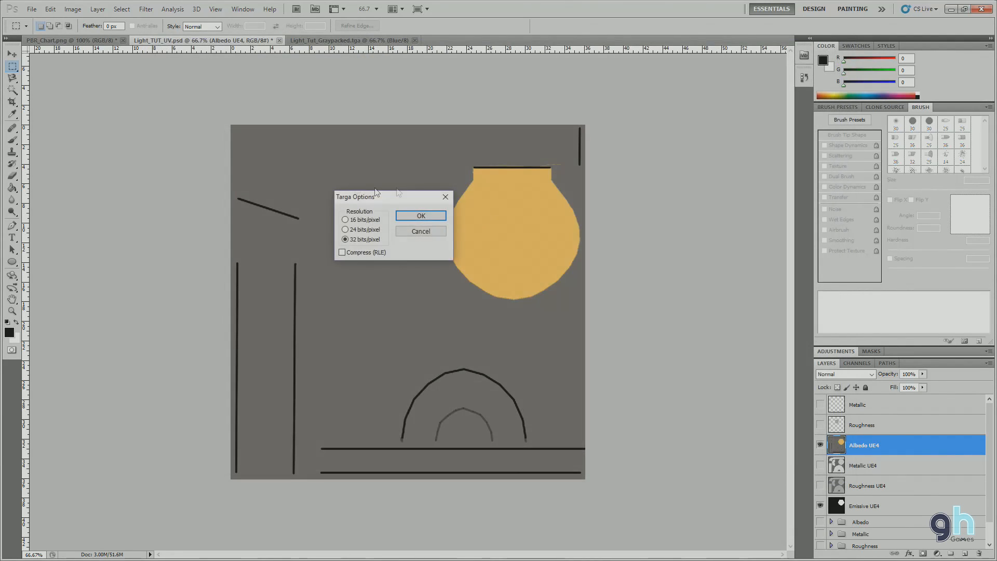
left_click(418, 215)
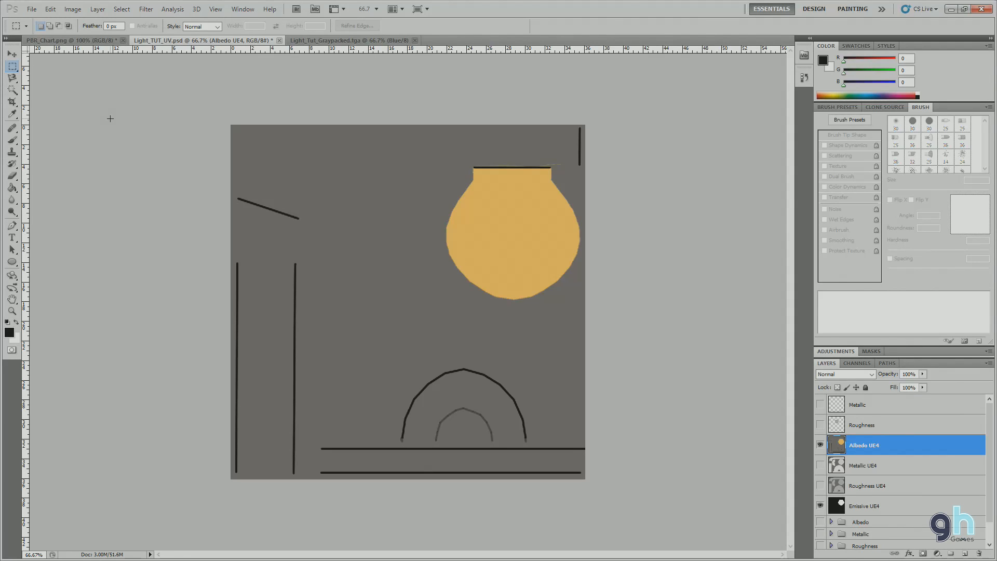
Switch to Maya, select the wall lamp mesh, and close the UV Editor.
left_click(950, 9)
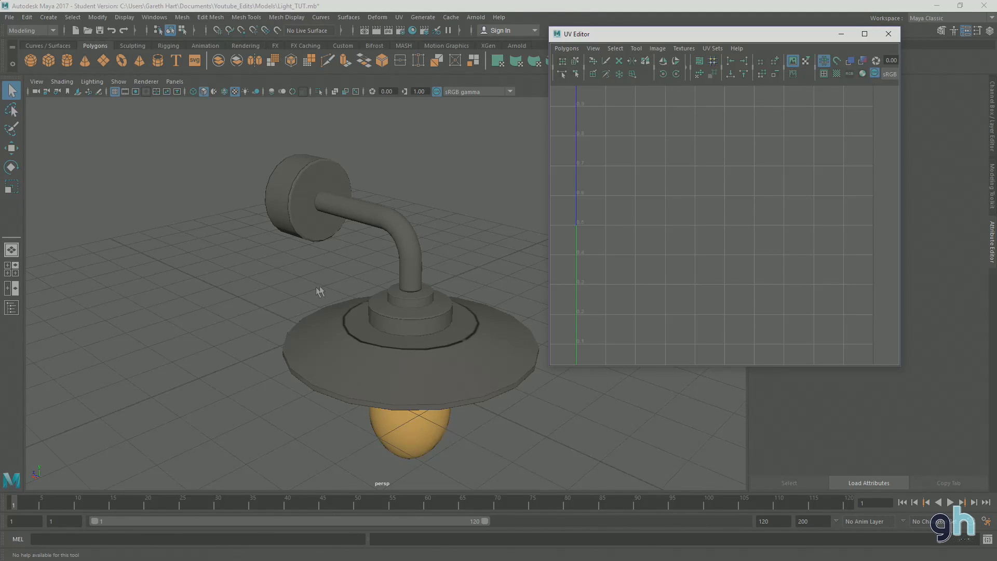
left_click_drag(717, 37, 726, 52)
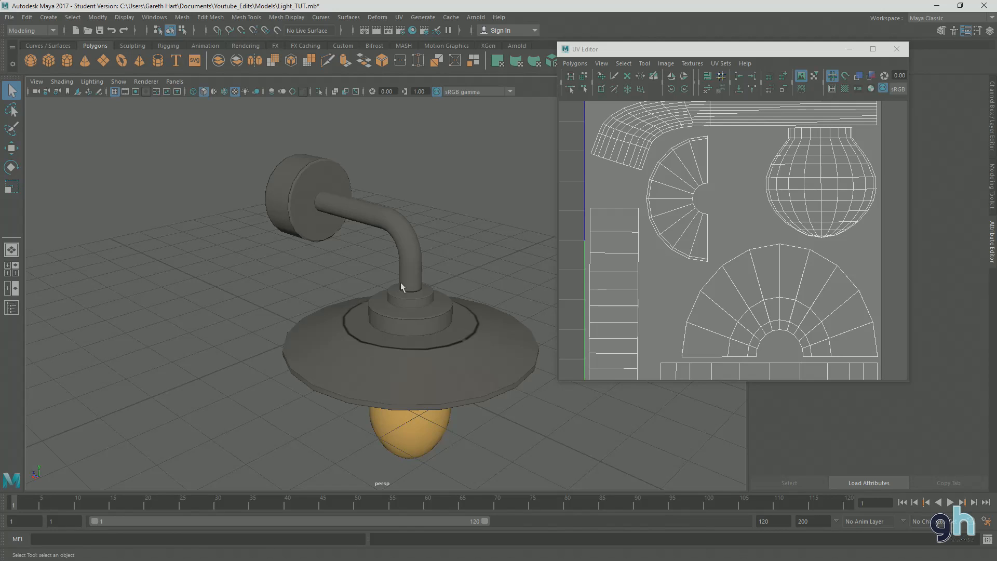
left_click(373, 351)
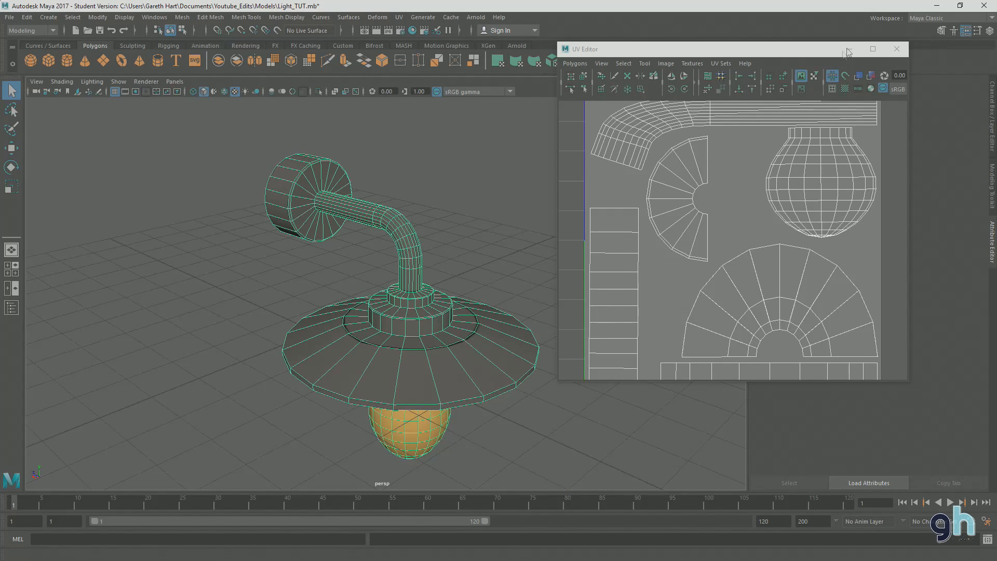
left_click(898, 50)
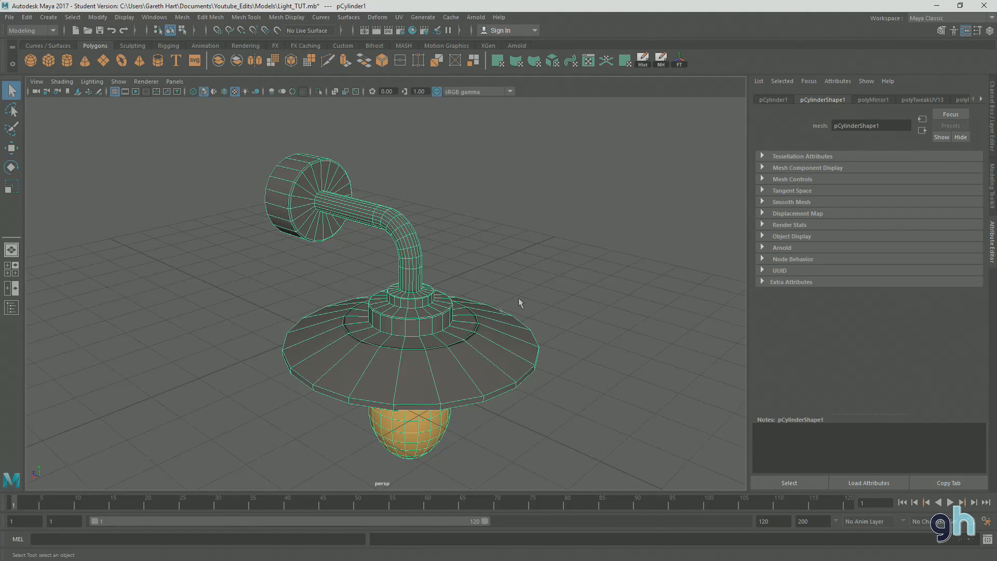
Move the lamp down along the Y axis to a height of about 92.4 cm.
left_click_drag(522, 288, 513, 308)
left_click_drag(382, 317, 469, 299)
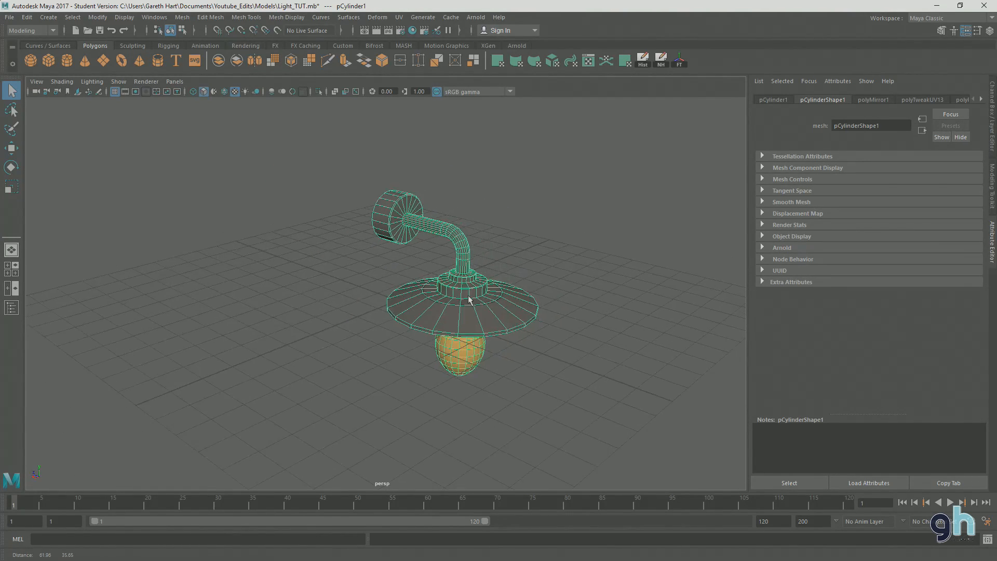
key("w")
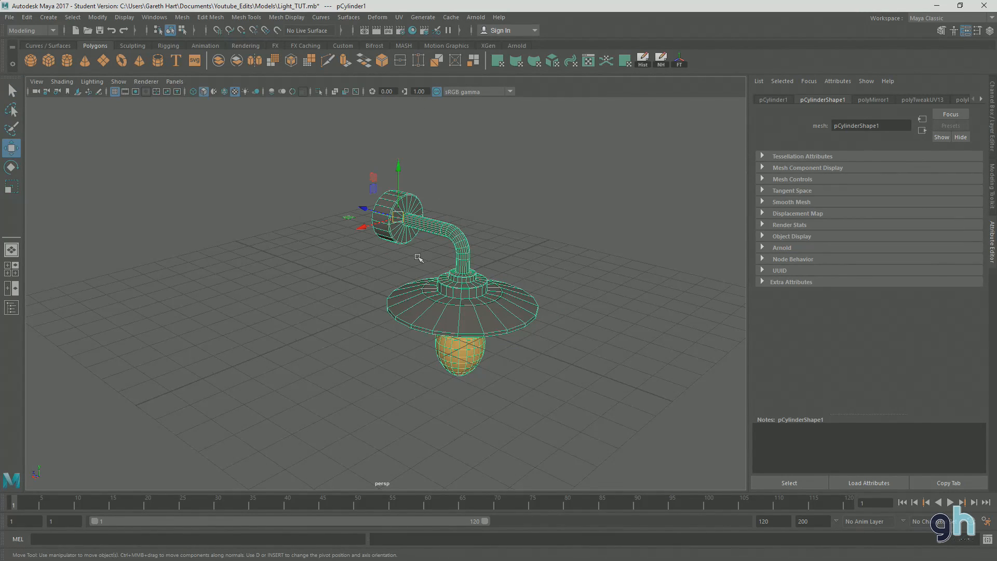
left_click_drag(398, 169, 417, 139)
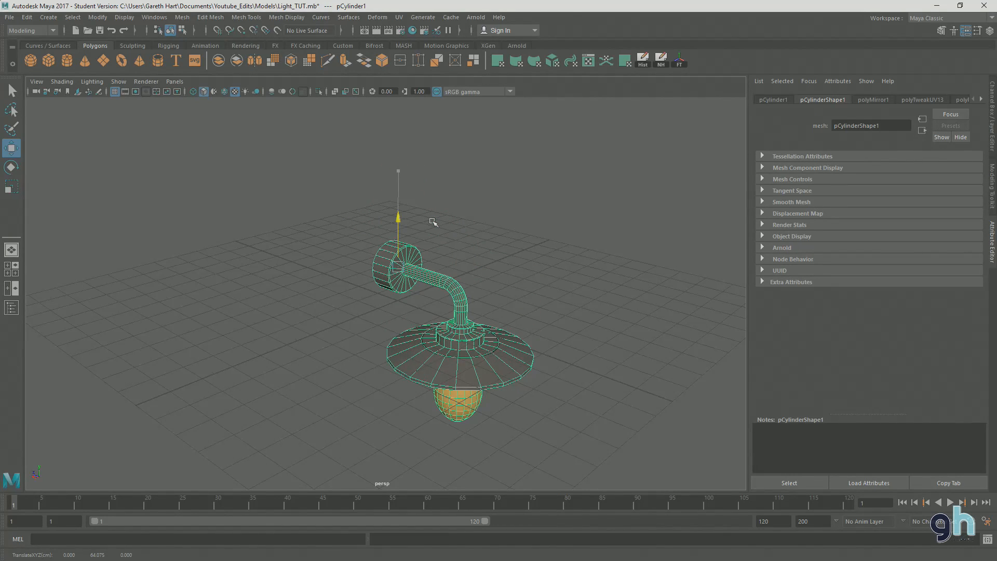
left_click_drag(433, 222, 418, 204)
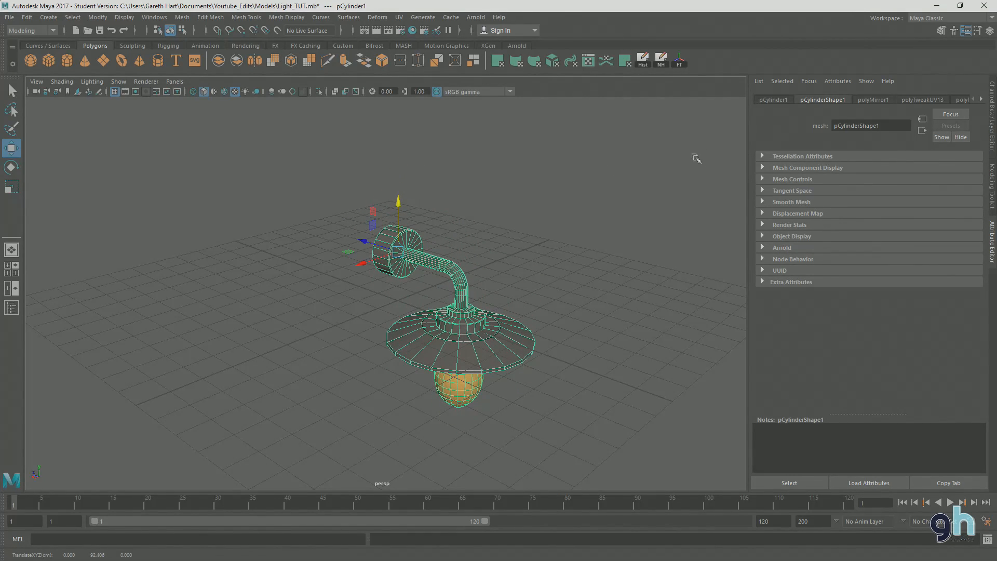
Set the lamp's Translate Y to 0 in its transform attributes so its pivot sits at the origin.
left_click(784, 100)
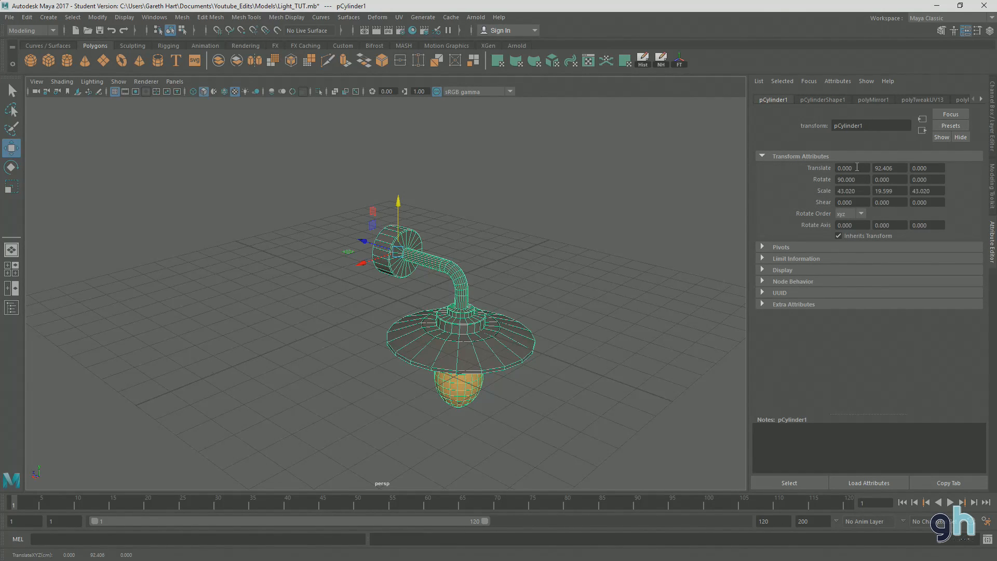
left_click(904, 167)
type("0")
key("Return")
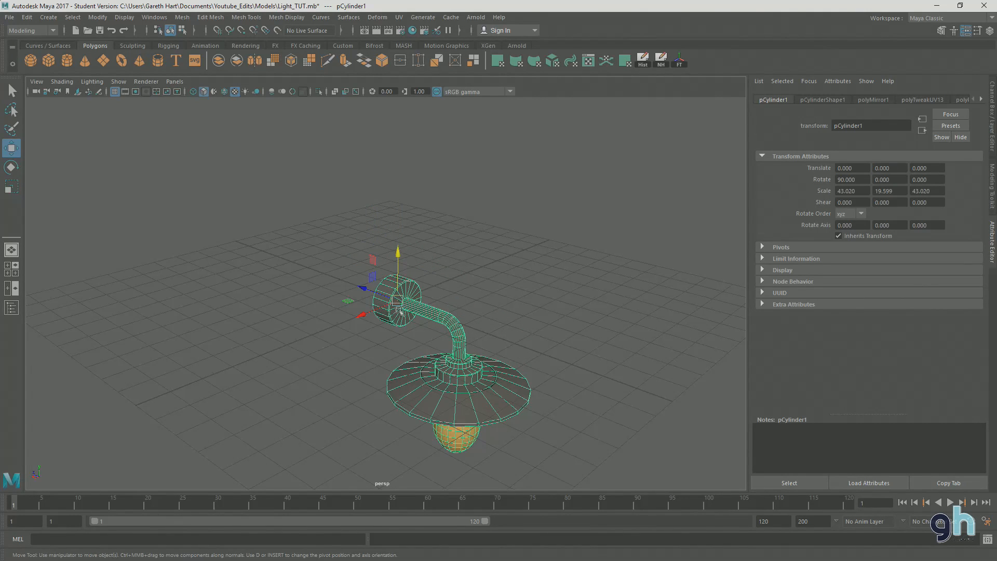
left_click_drag(459, 315, 509, 285)
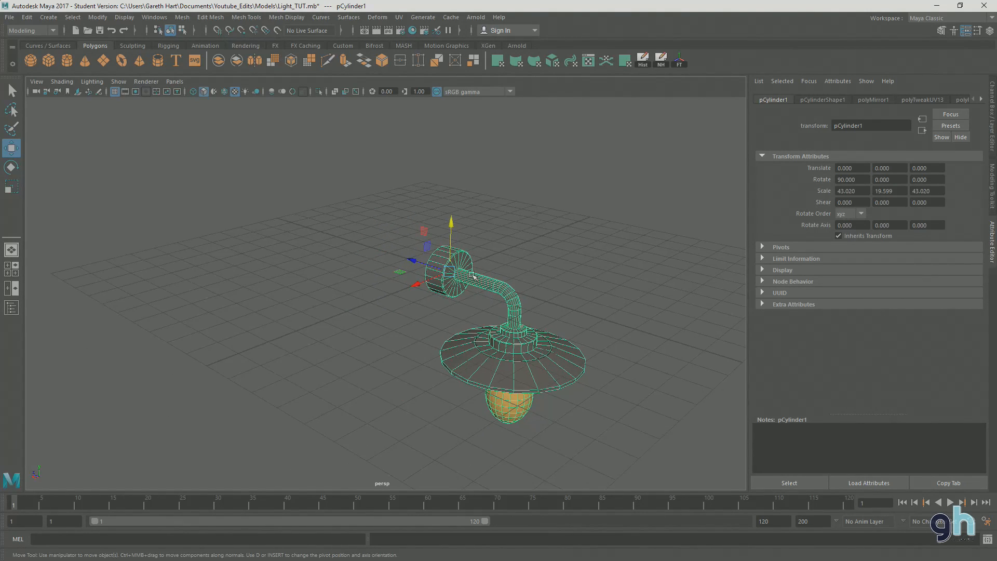
Review the viewport grid's size and subdivision options.
left_click(124, 17)
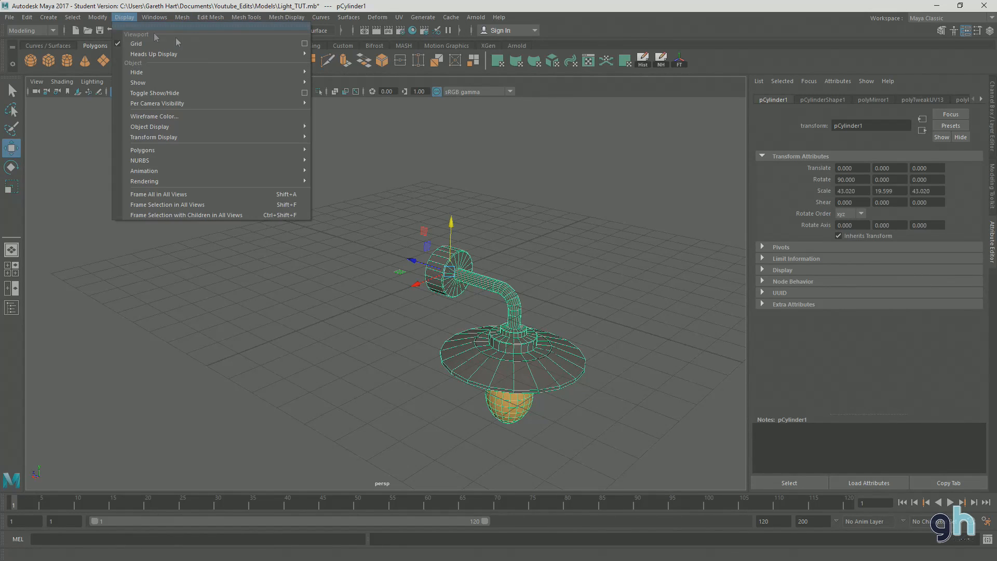
left_click(305, 44)
left_click_drag(226, 33, 223, 97)
left_click(124, 17)
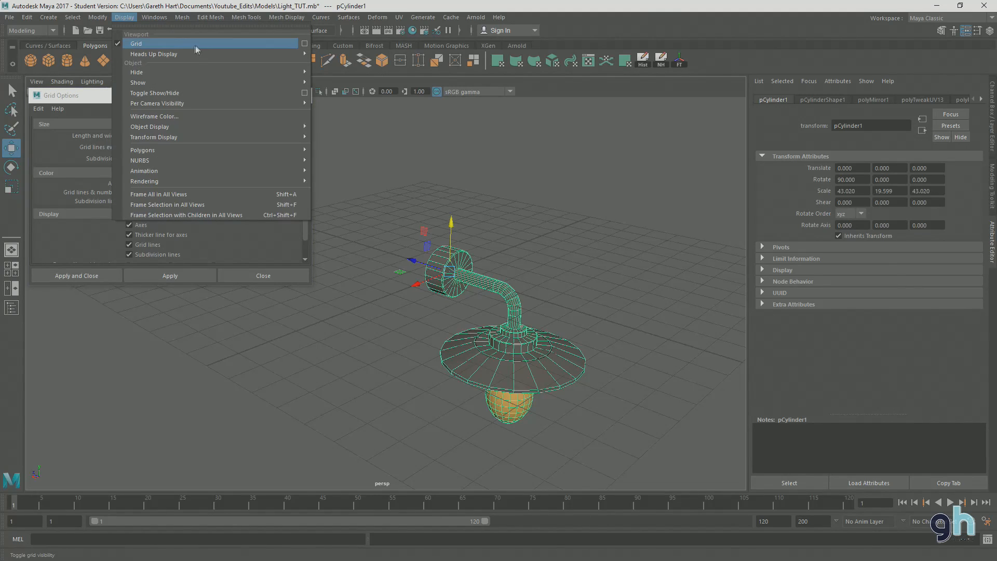
left_click(78, 99)
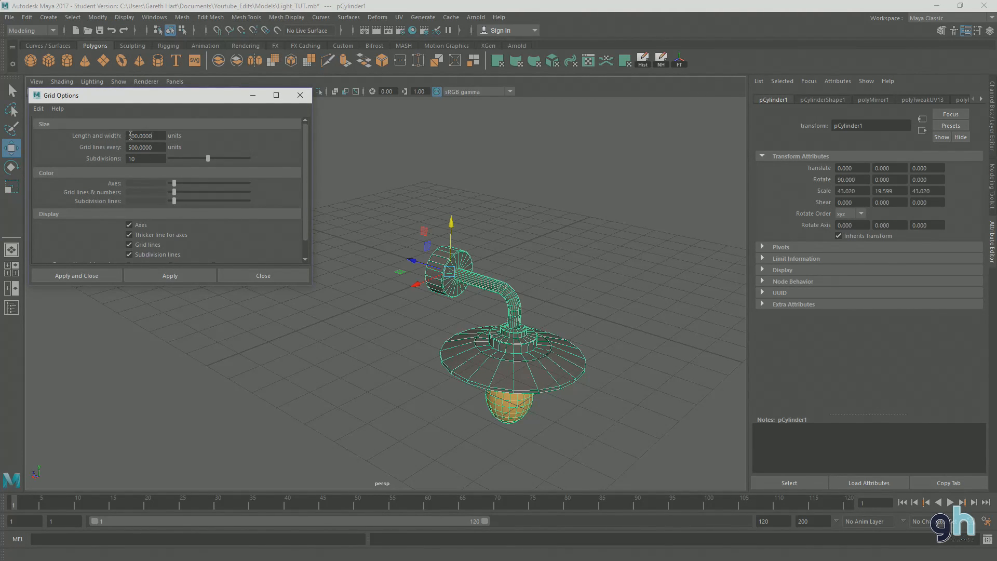
left_click(232, 270)
left_click_drag(476, 254, 522, 275)
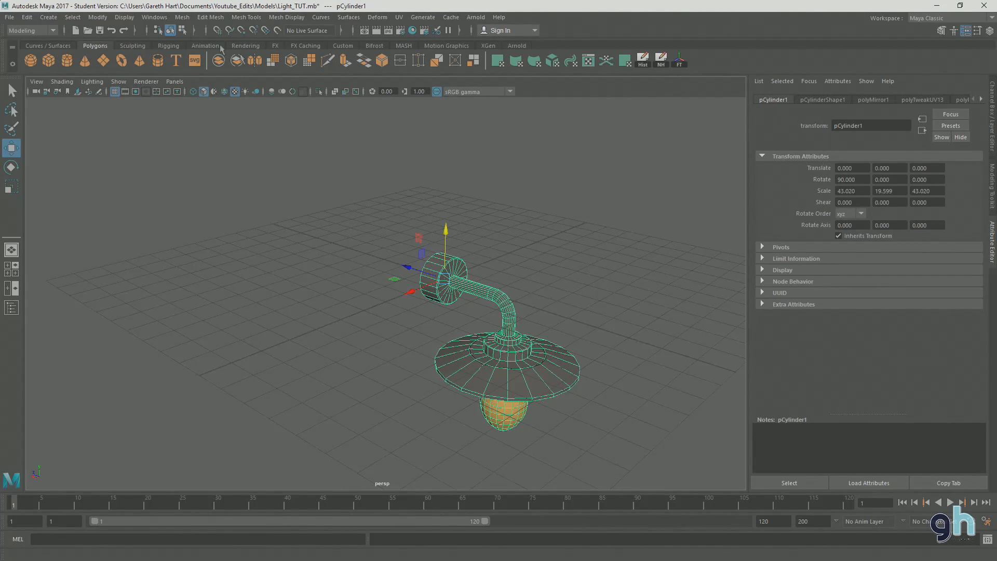
Delete the lamp's construction history and its non-deformer history.
left_click(27, 17)
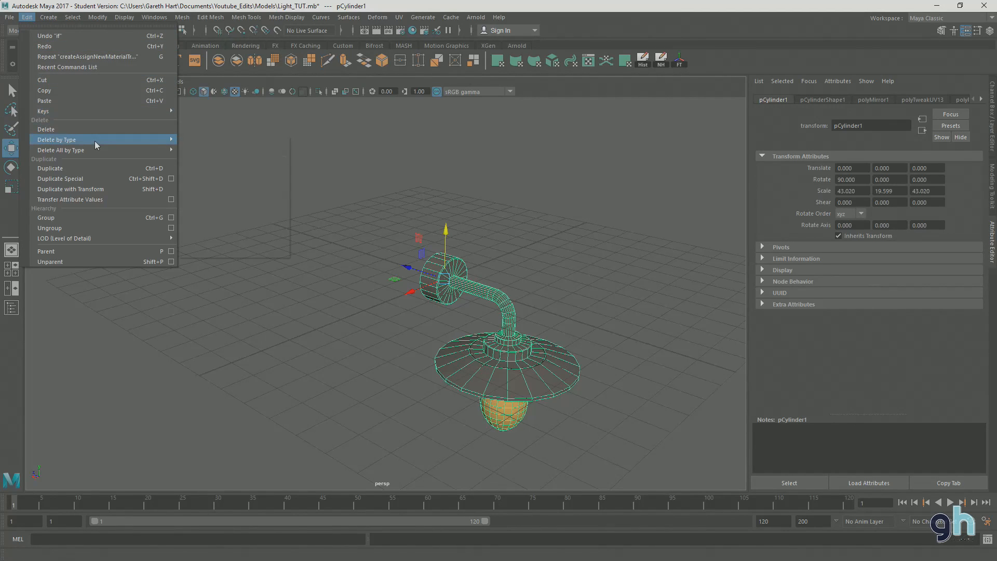
mouse_move(94, 142)
left_click(212, 149)
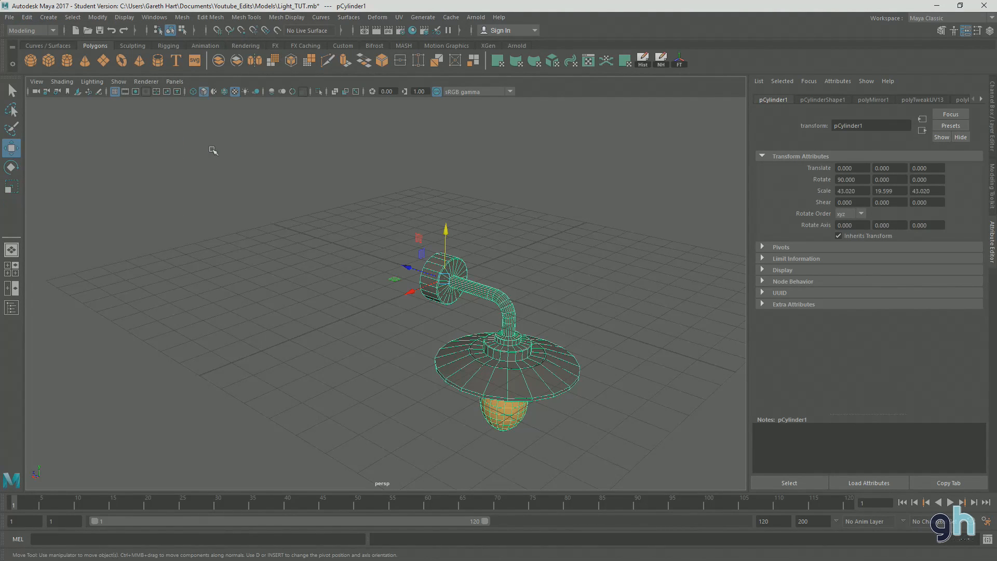
left_click(26, 17)
mouse_move(114, 139)
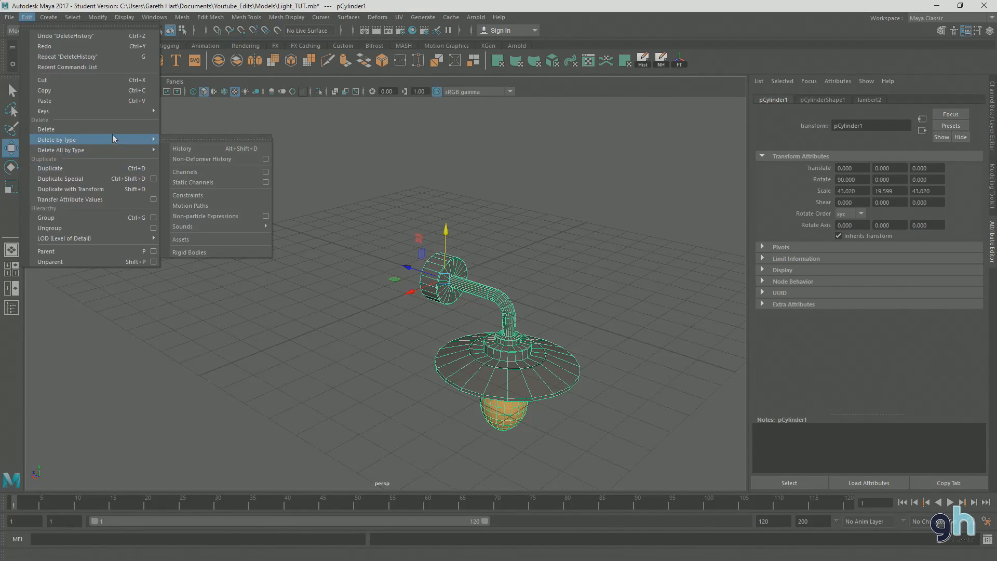
left_click(190, 161)
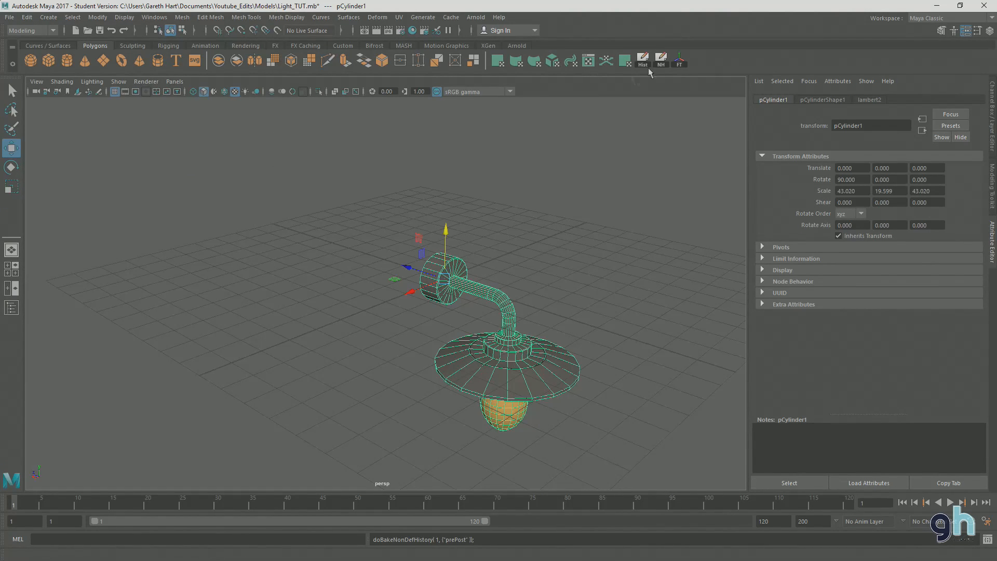
Freeze the lamp's transformations.
left_click(28, 18)
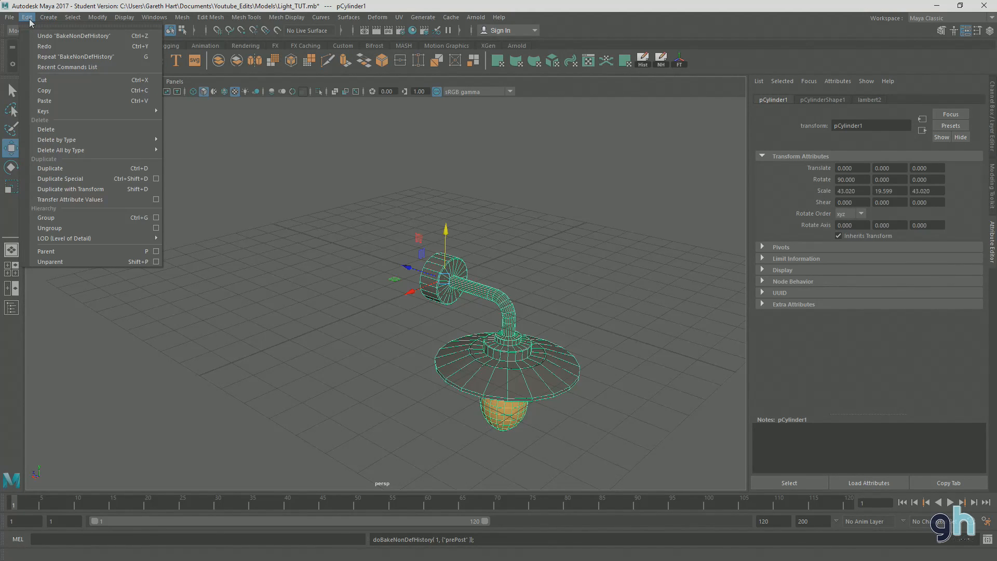
mouse_move(106, 139)
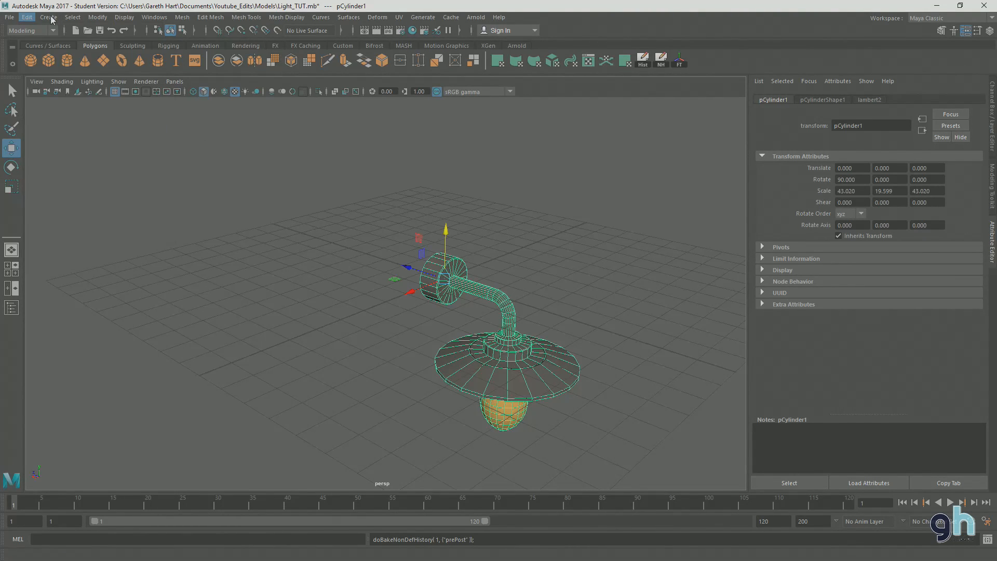
mouse_move(80, 19)
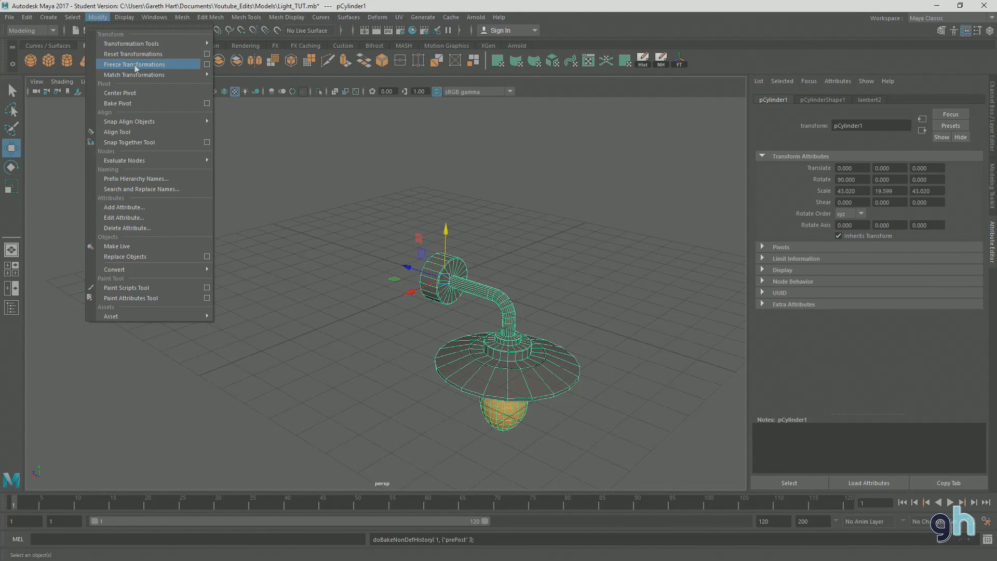
left_click(139, 65)
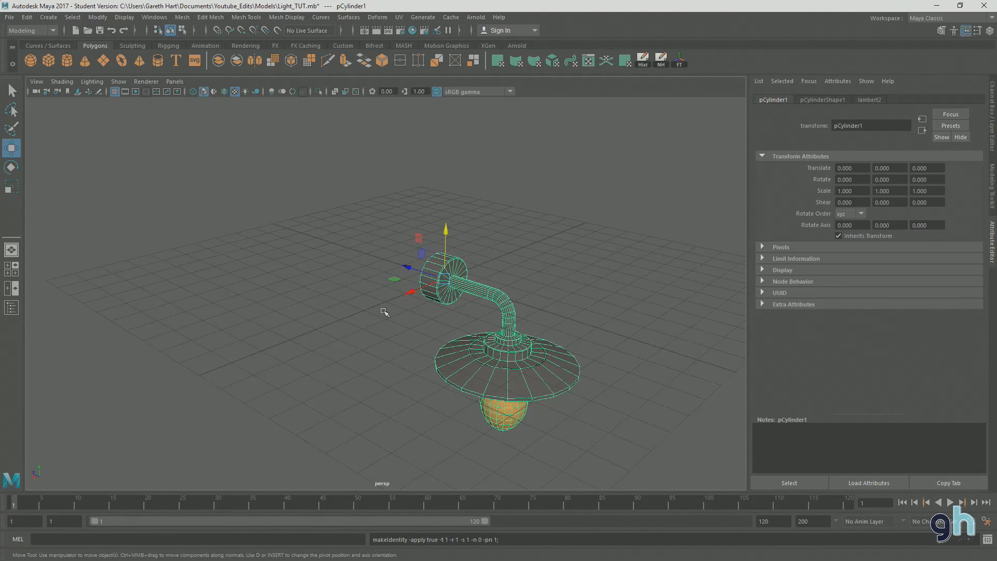
Select the faces on the back of the lamp's wall mount in face mode and delete them.
scroll(384, 311, "up", 4)
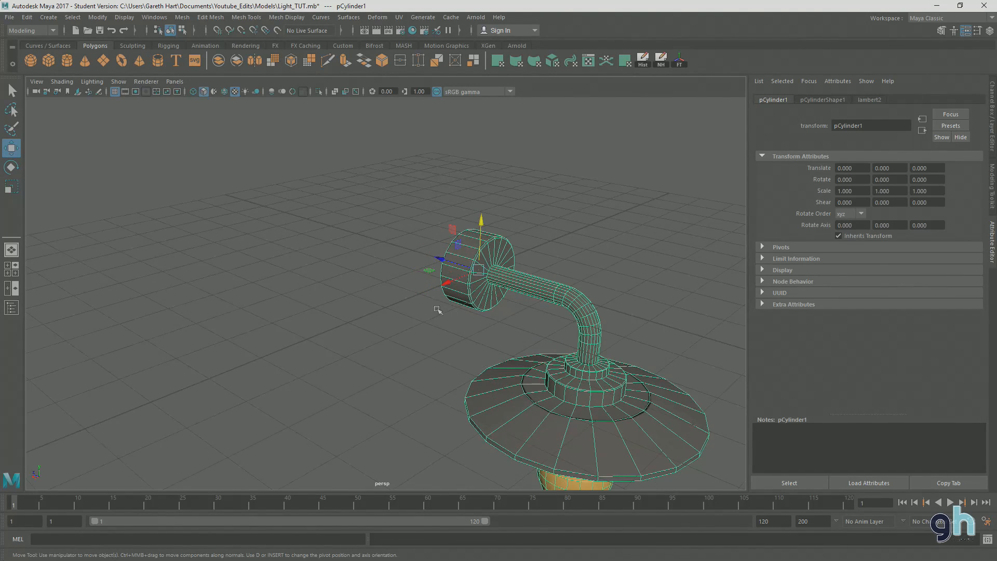
left_click_drag(464, 254, 401, 217)
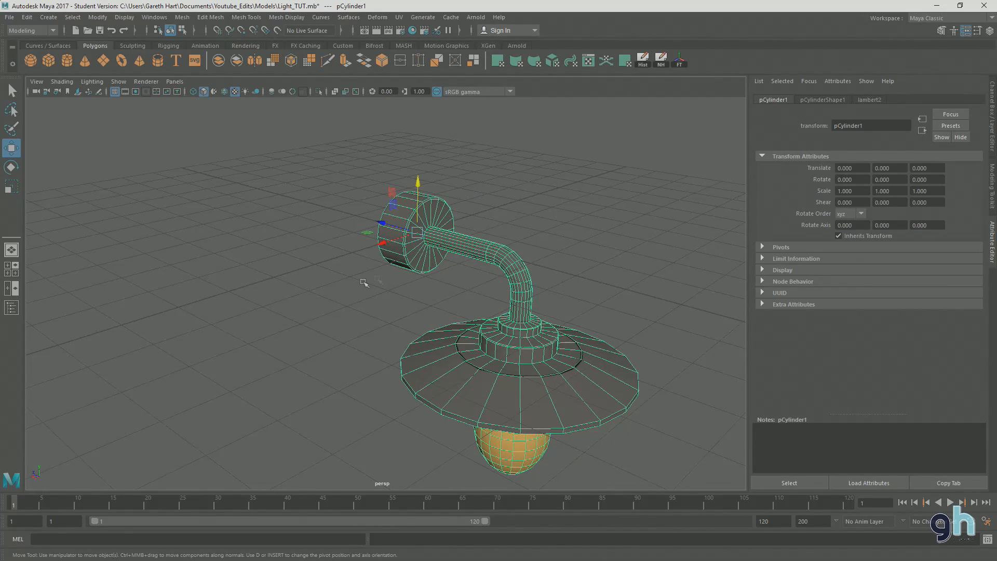
left_click_drag(336, 236, 551, 222)
right_click(441, 229)
left_click(439, 177)
mouse_move(609, 298)
left_mouse_down()
mouse_move(567, 291)
mouse_move(617, 283)
left_mouse_up()
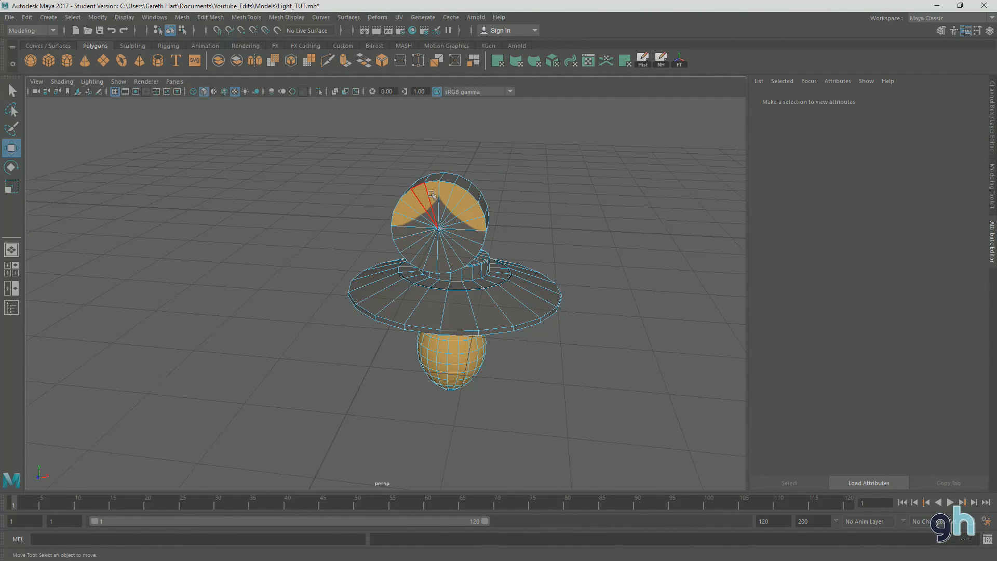
left_click_drag(562, 241, 533, 222)
left_click_drag(474, 229, 472, 226)
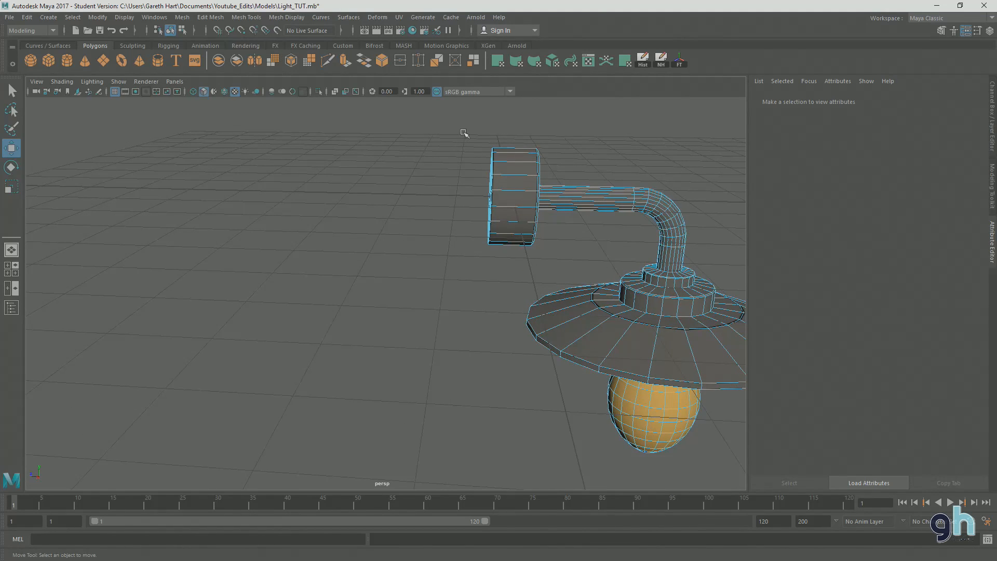
left_click_drag(463, 131, 498, 263)
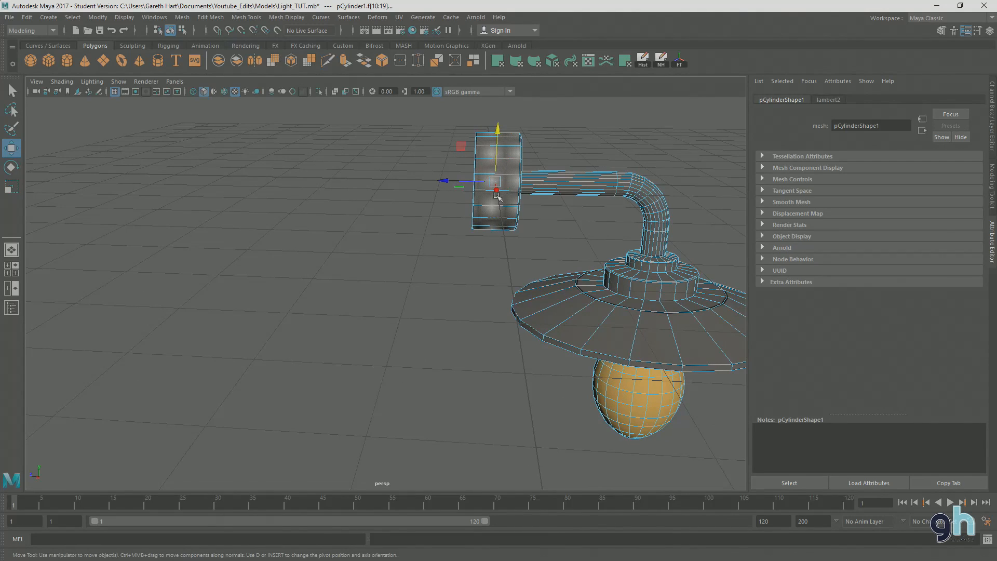
left_click_drag(497, 196, 654, 267)
left_click(441, 240)
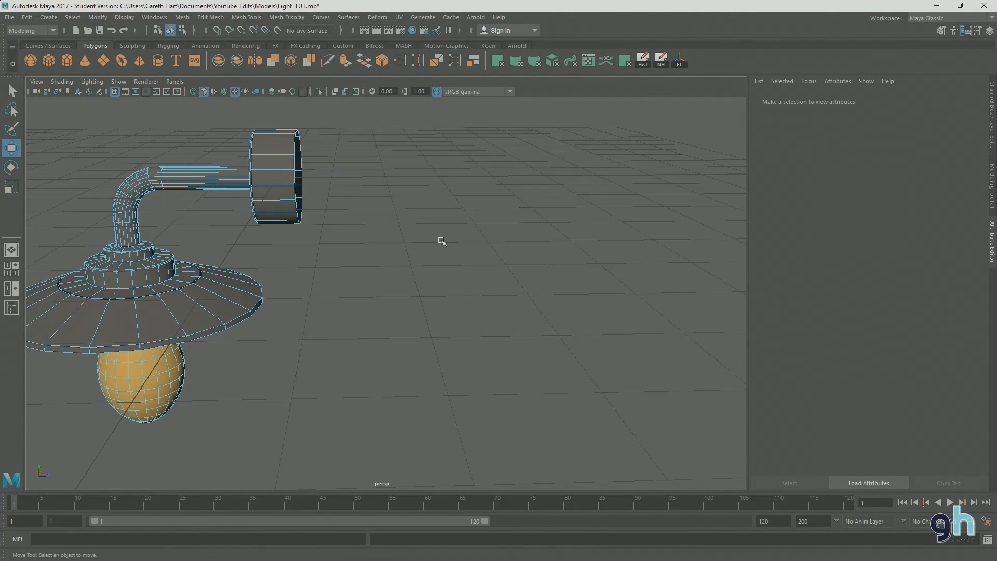
left_click_drag(452, 207, 415, 219)
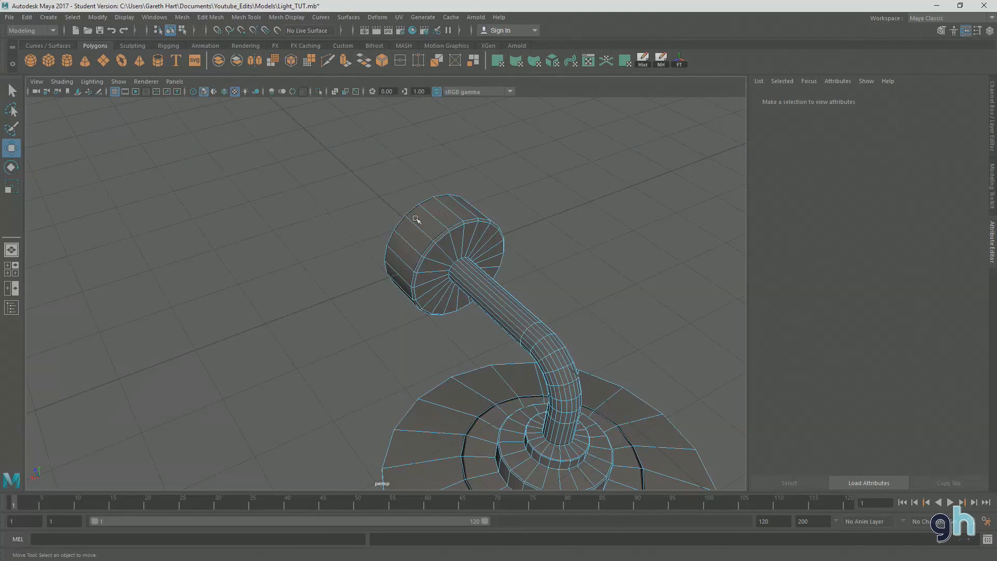
Return the lamp to object mode and select the whole mesh.
right_click(415, 218)
left_click(477, 205)
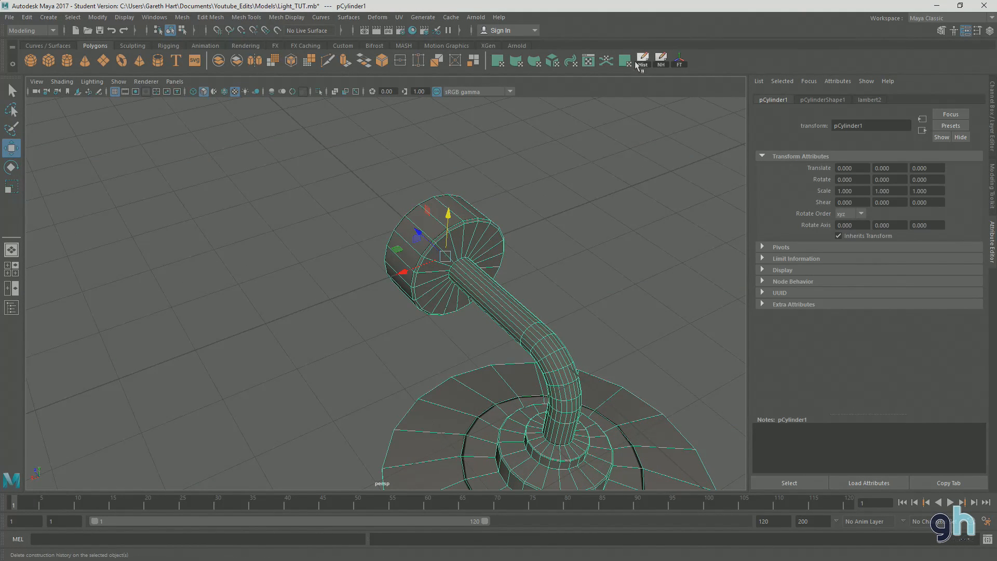
key("f")
left_click_drag(613, 227, 481, 297)
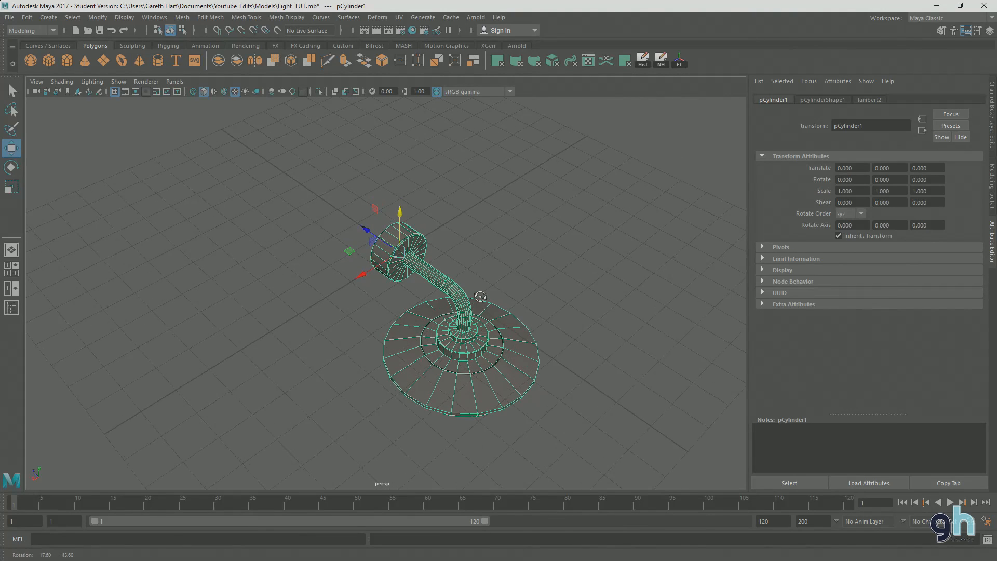
Start an export of the selected lamp with file type FBX export, using the existing Light_TUT_FBX.fbx as the target.
left_click(9, 17)
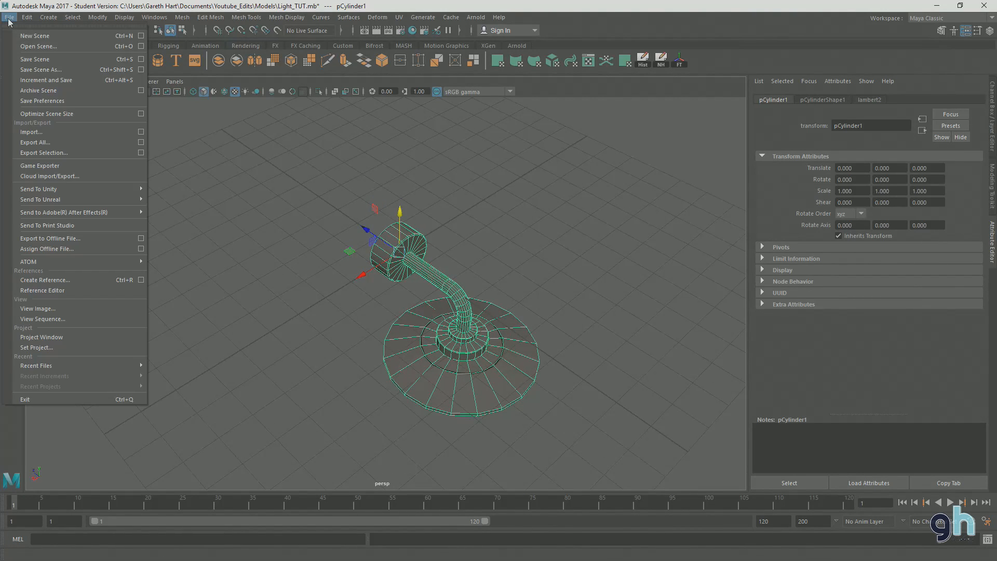
left_click(141, 153)
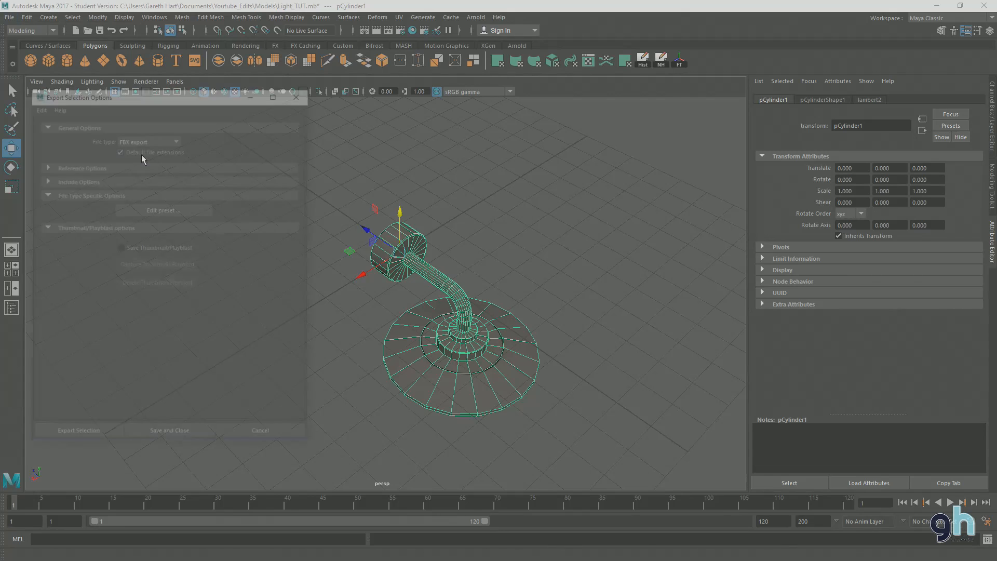
left_click(153, 141)
left_click(152, 141)
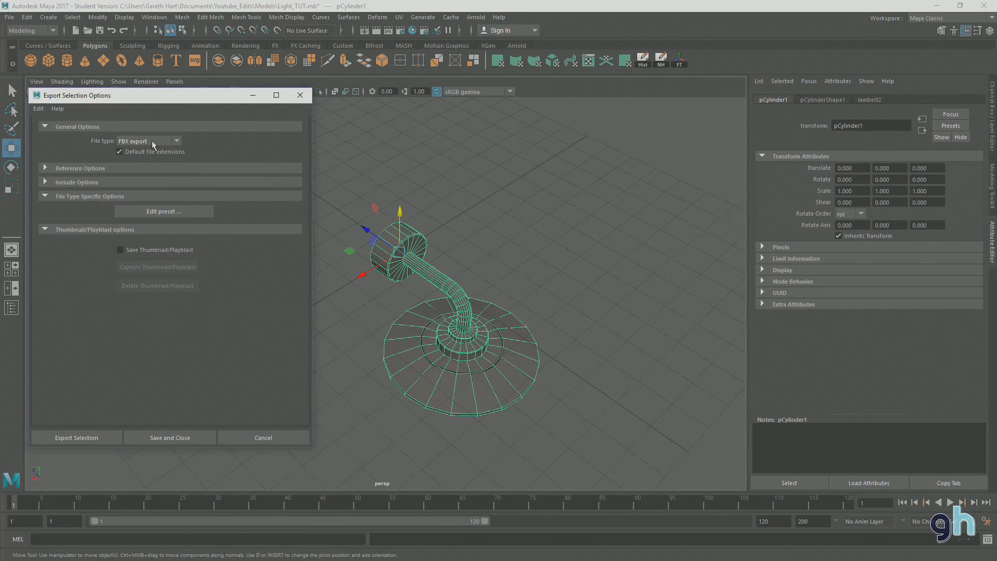
left_click(94, 438)
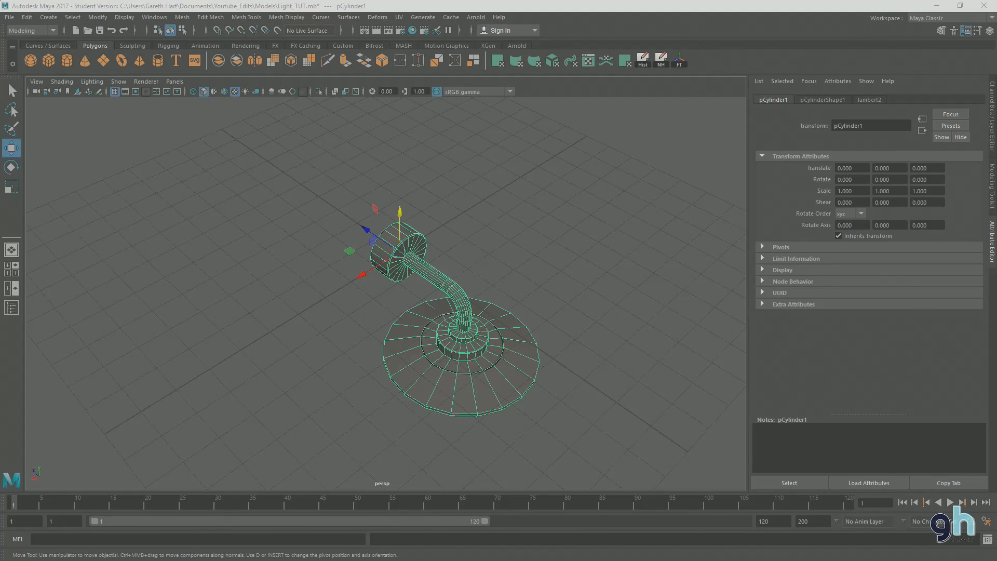
left_click_drag(604, 222, 74, 46)
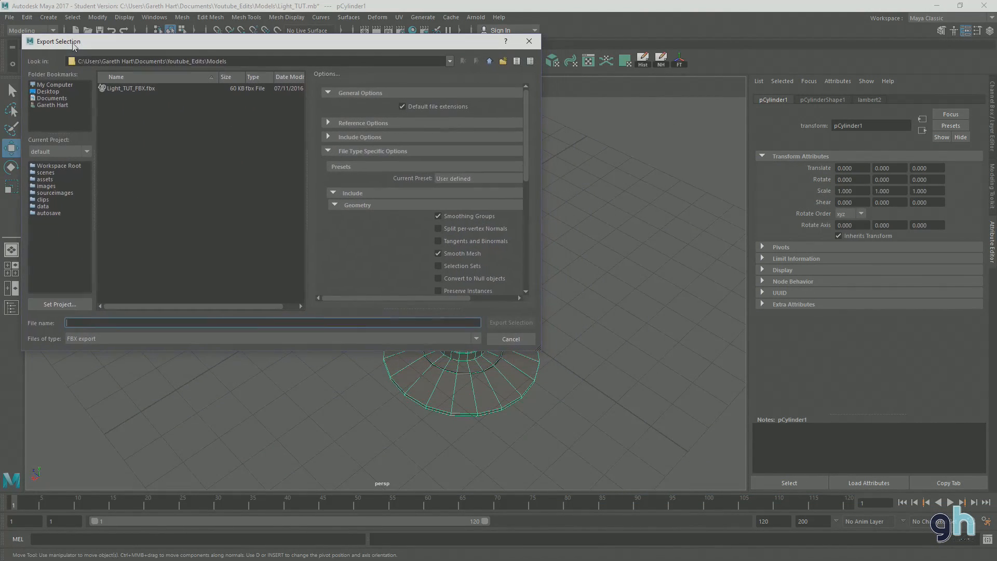
left_click(112, 89)
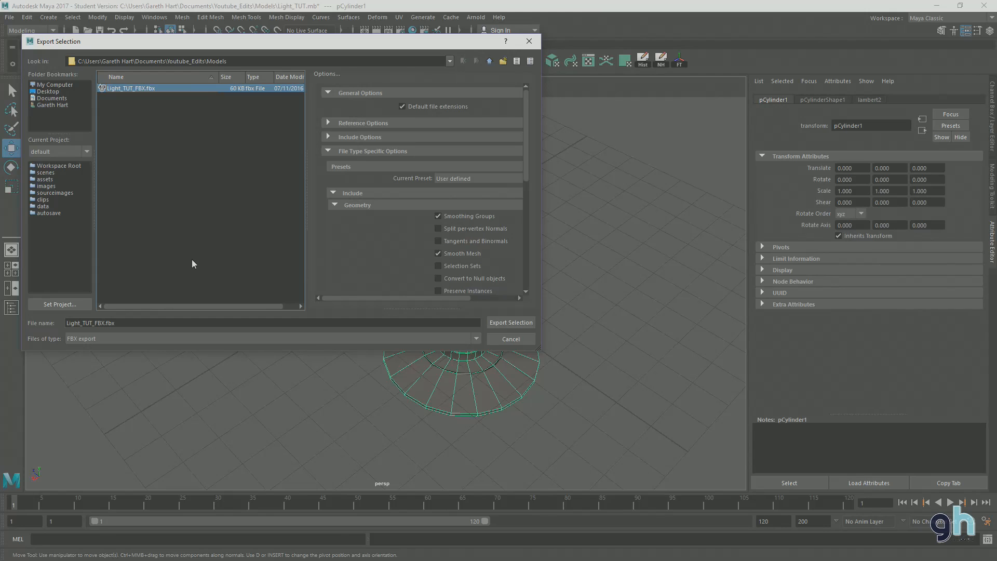
Review the FBX geometry export settings, the NURBS conversion choices and the available file types.
left_click_drag(525, 170, 527, 198)
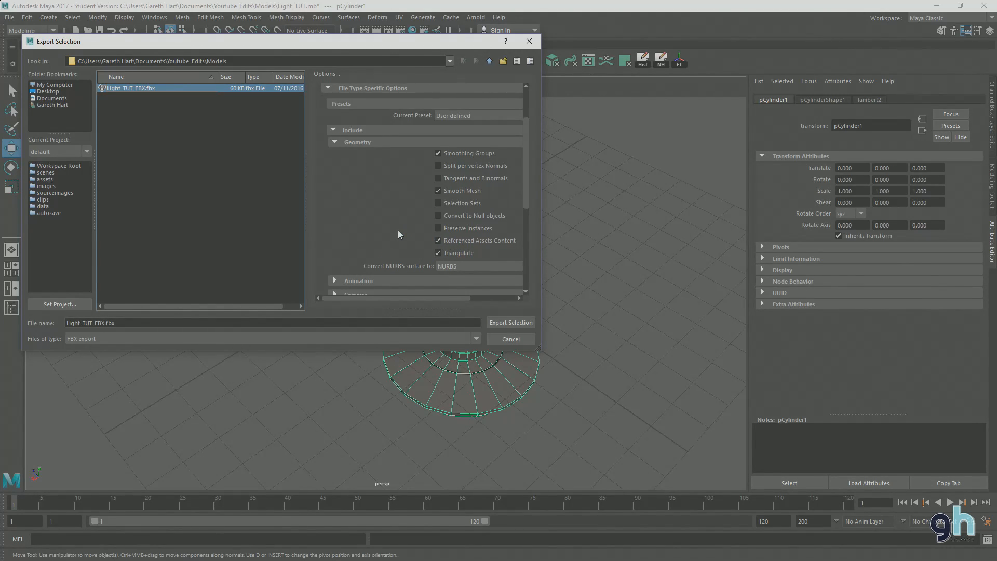
scroll(420, 167, "up", 2)
scroll(421, 166, "down", 3)
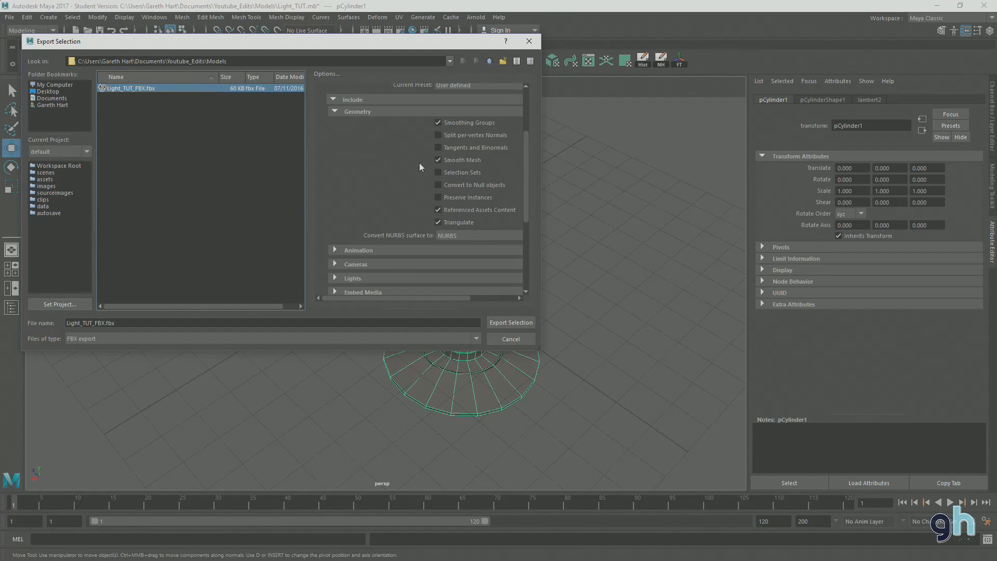
left_click(461, 238)
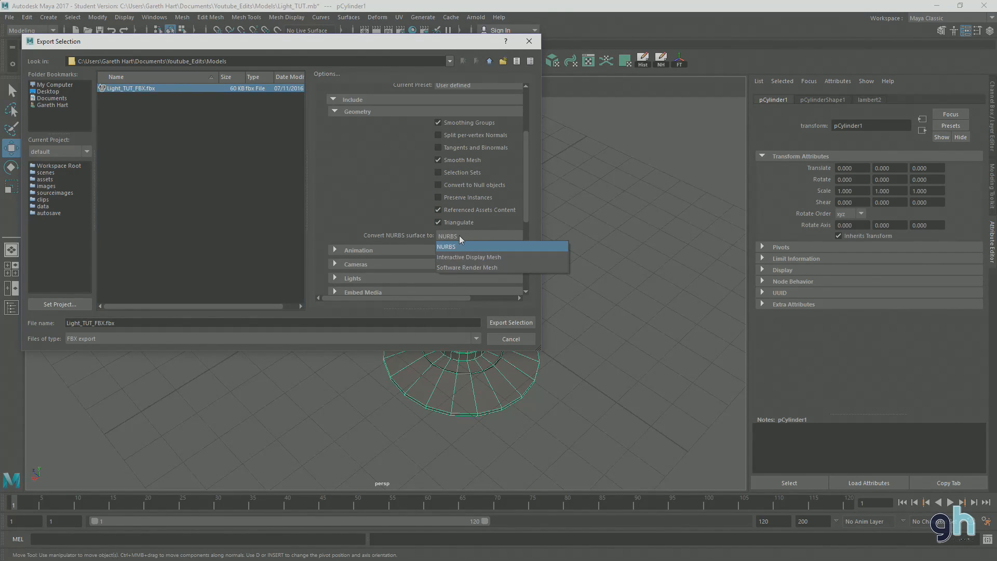
left_click(460, 239)
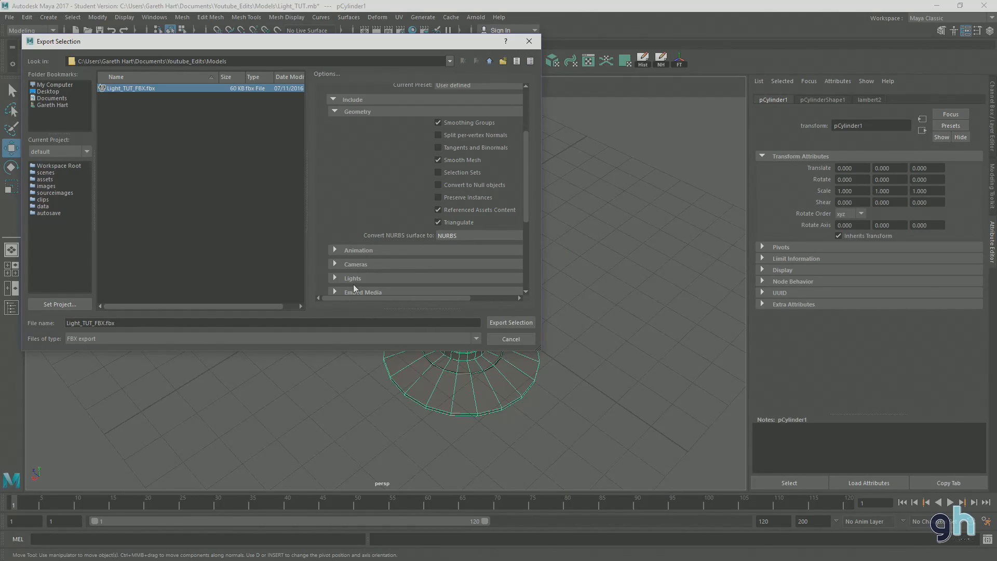
left_click(143, 339)
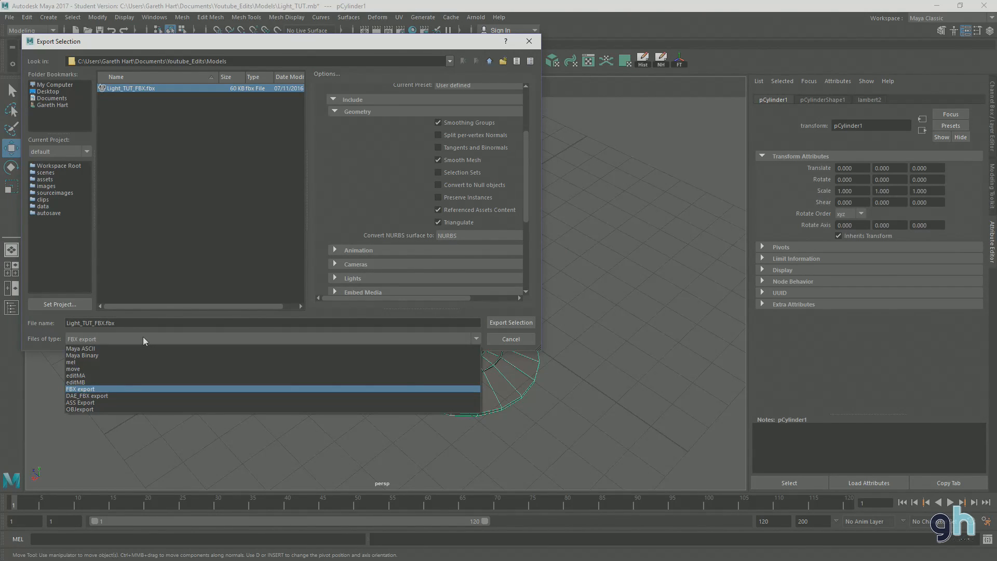
left_click(144, 340)
Export the selection, overwriting Light_TUT_FBX.fbx, and save the scene.
left_click(506, 324)
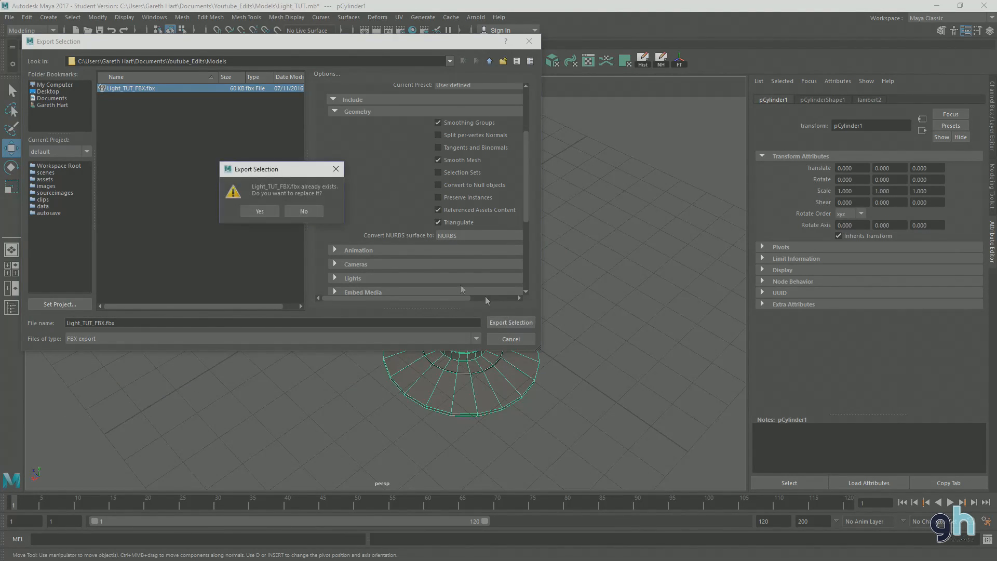
left_click(260, 211)
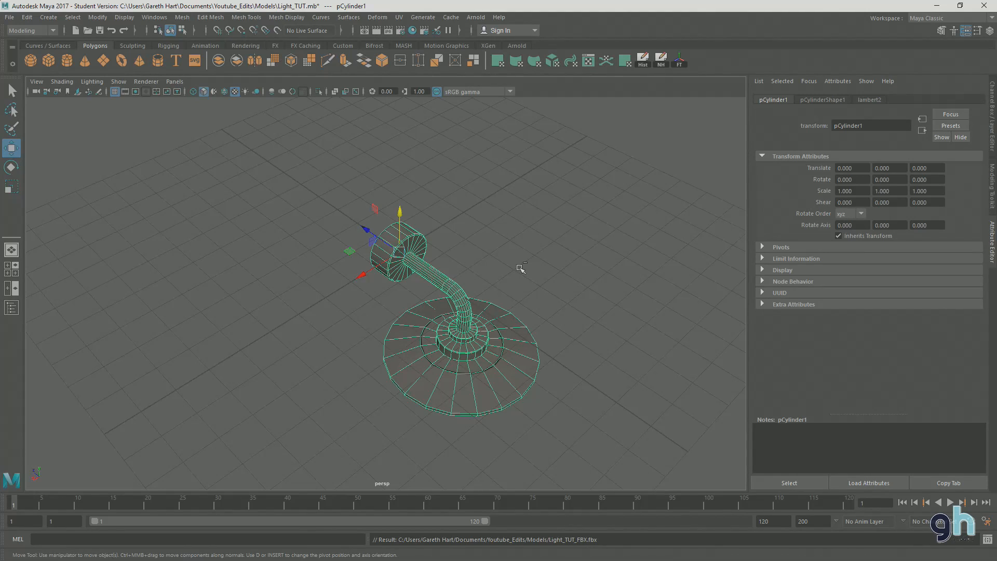
key("ctrl+s")
left_click(475, 294)
key("w")
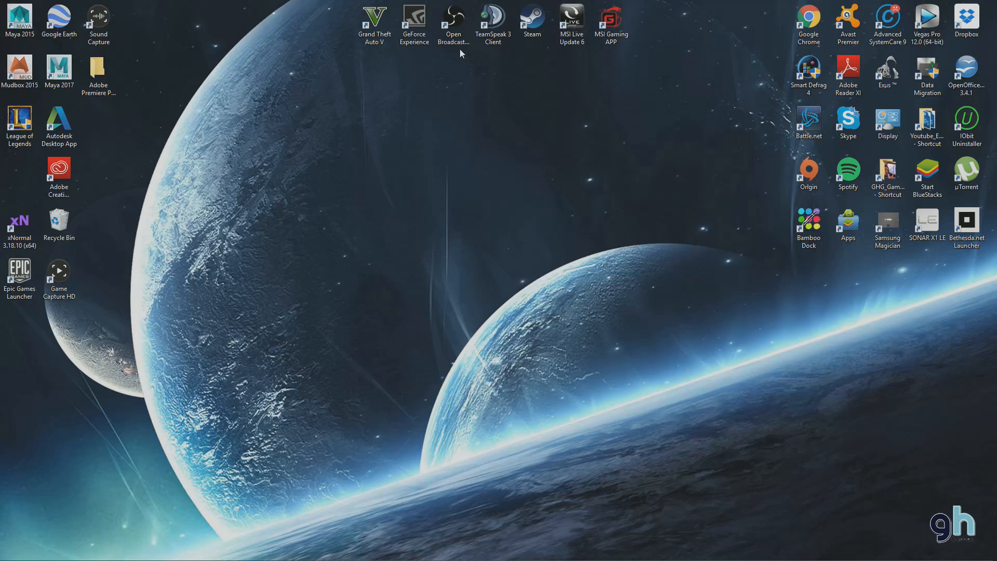
Switch to the Epic Games Launcher and open the Light_TUT project in Unreal Editor.
double_click(20, 275)
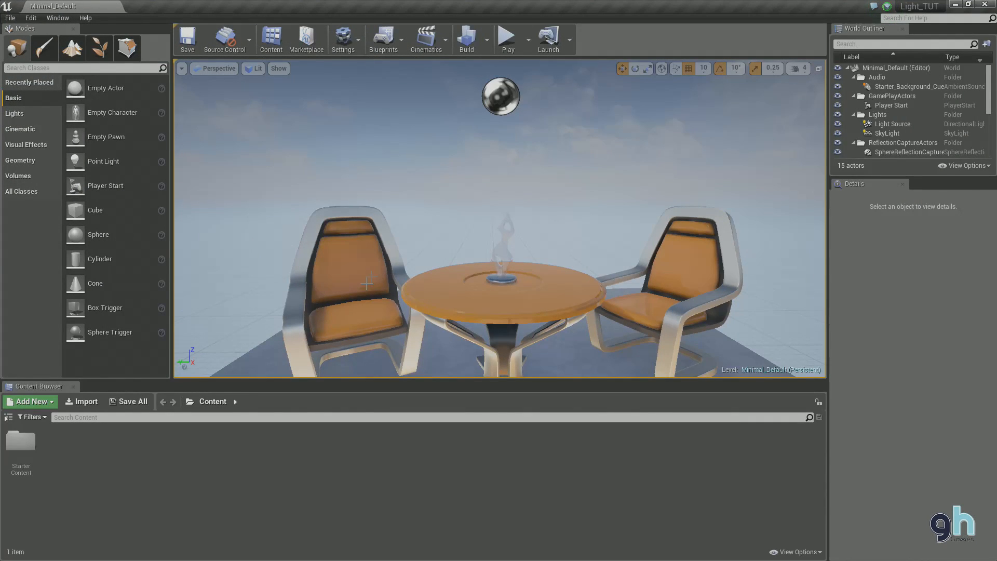
Delete the table, both chairs and the statue from the default level.
scroll(459, 312, "down", 5)
left_click_drag(467, 275, 446, 285)
key("s")
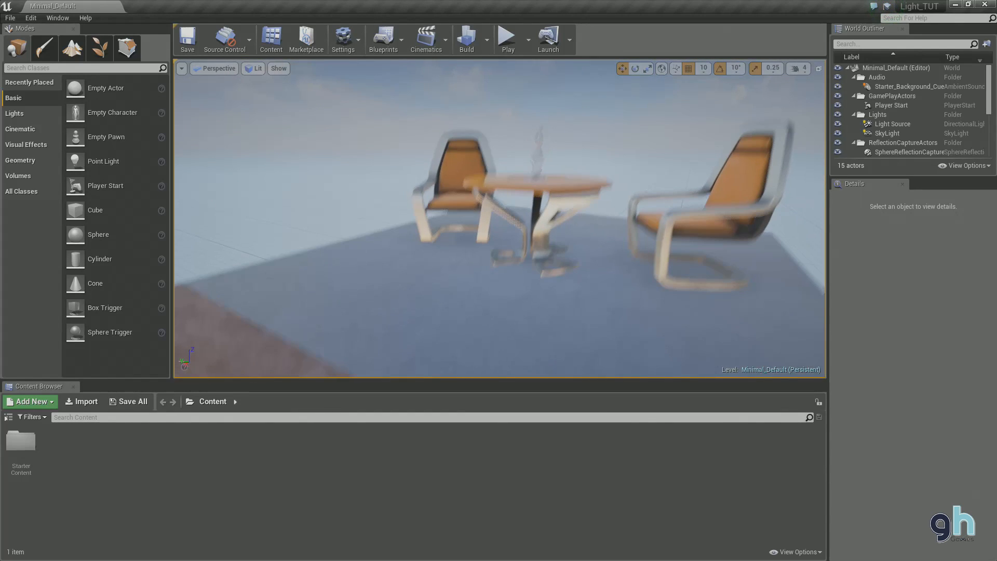
key("w")
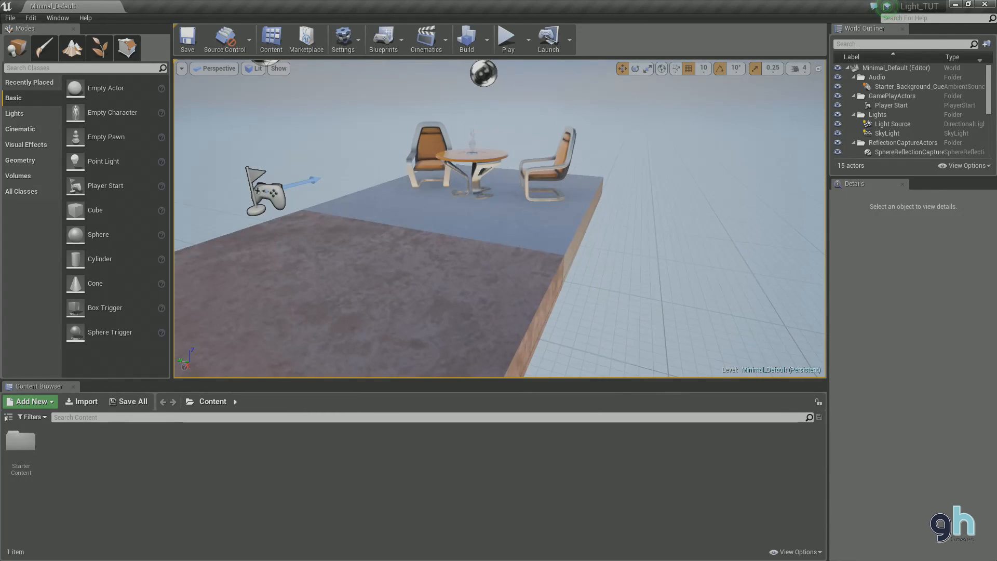
left_click(481, 165)
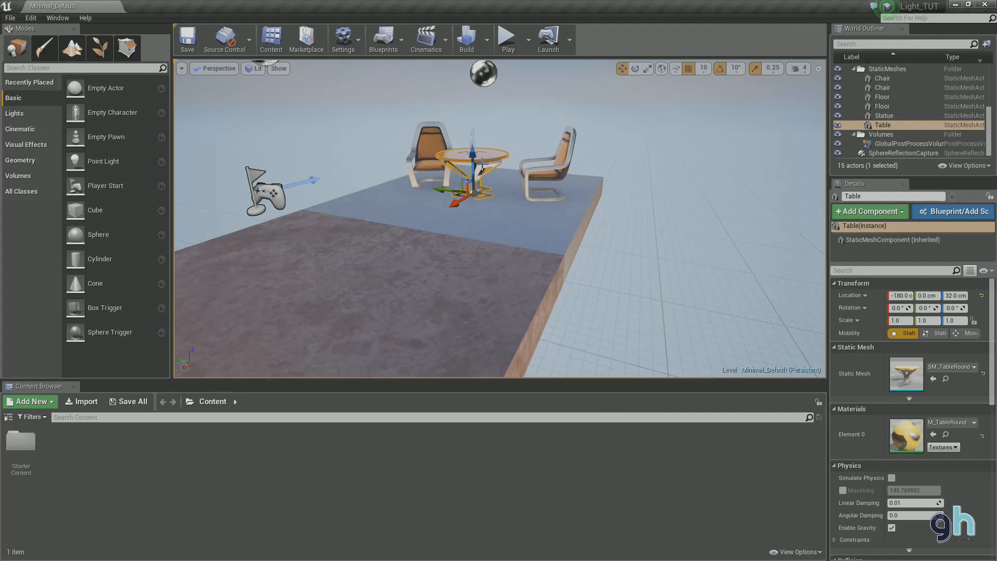
key("Delete")
left_click(553, 176)
key("Delete")
left_click(449, 161)
key("Delete")
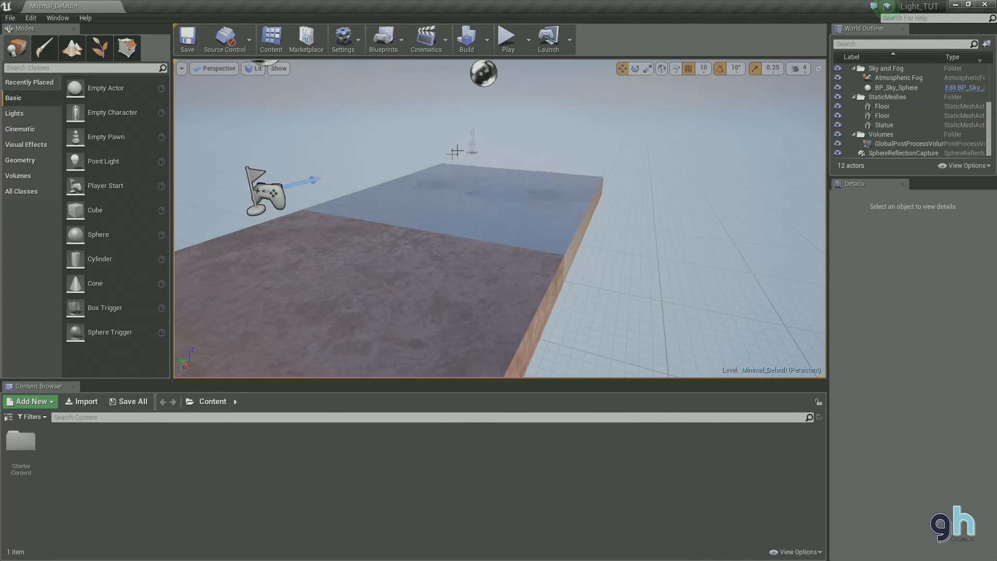
left_click(469, 149)
key("Delete")
Delete the Starter_Background_Cue ambient sound actor from the level.
key("w")
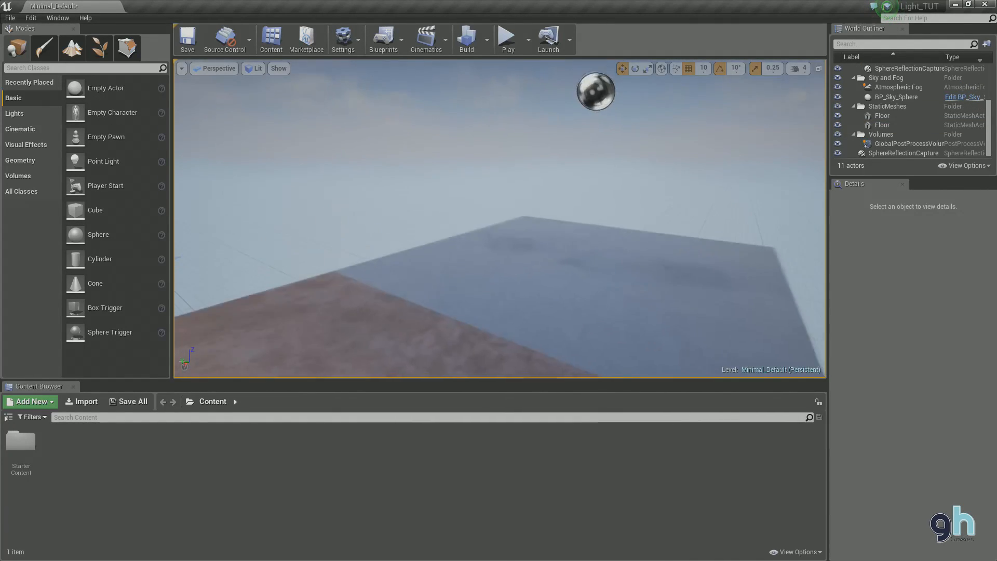
key("s")
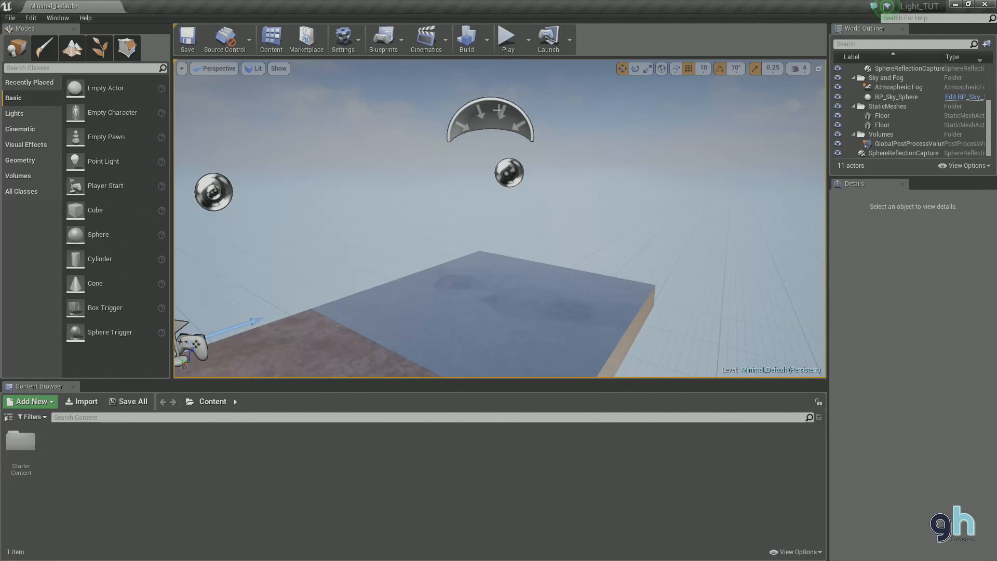
left_click(498, 109)
key("s")
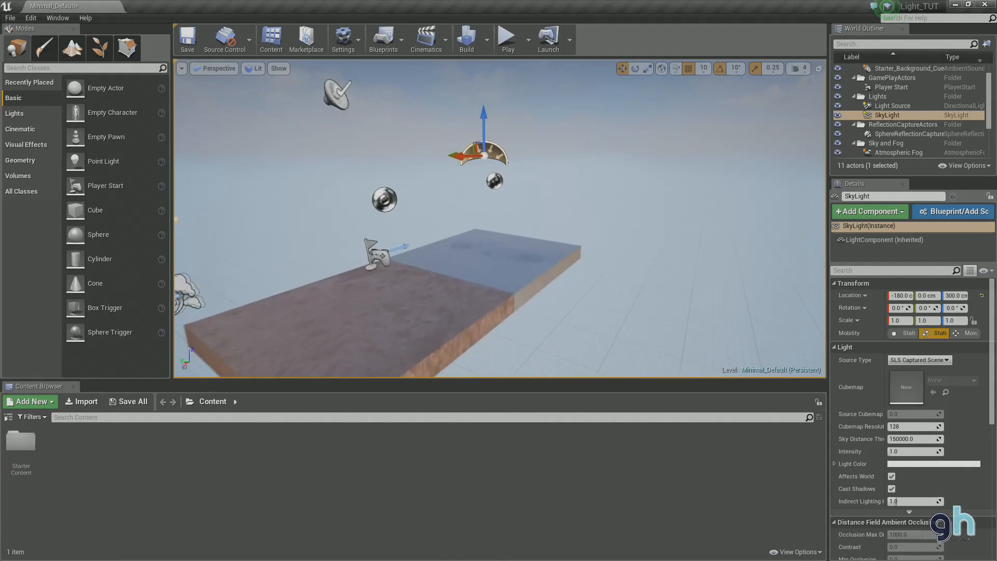
key("w")
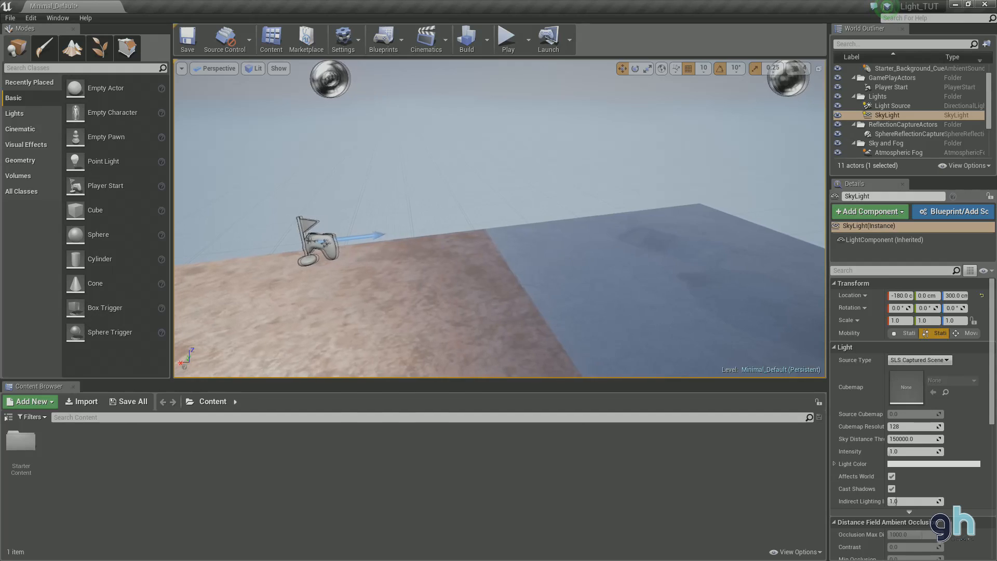
key("s")
left_click_drag(371, 257, 332, 221)
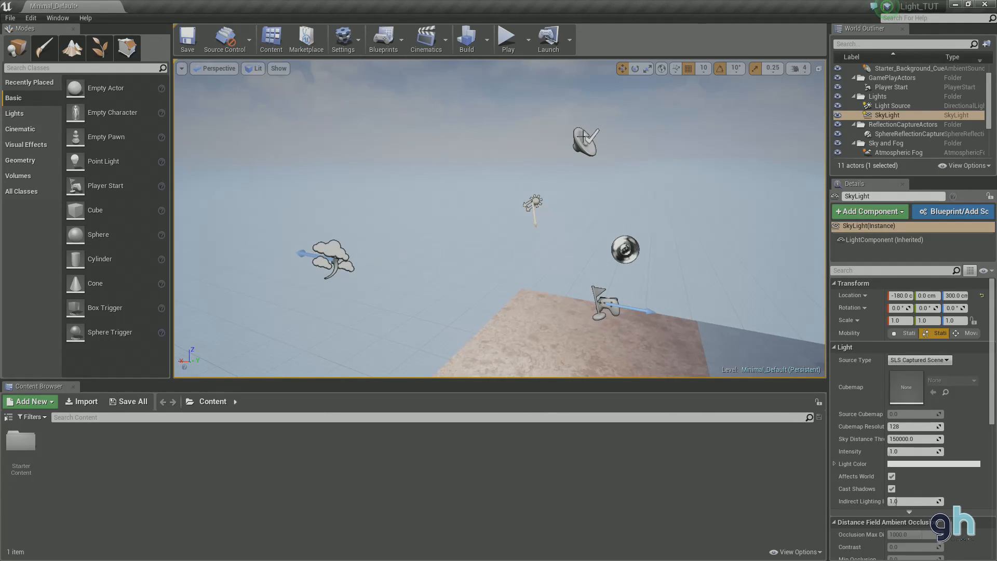
left_click(583, 137)
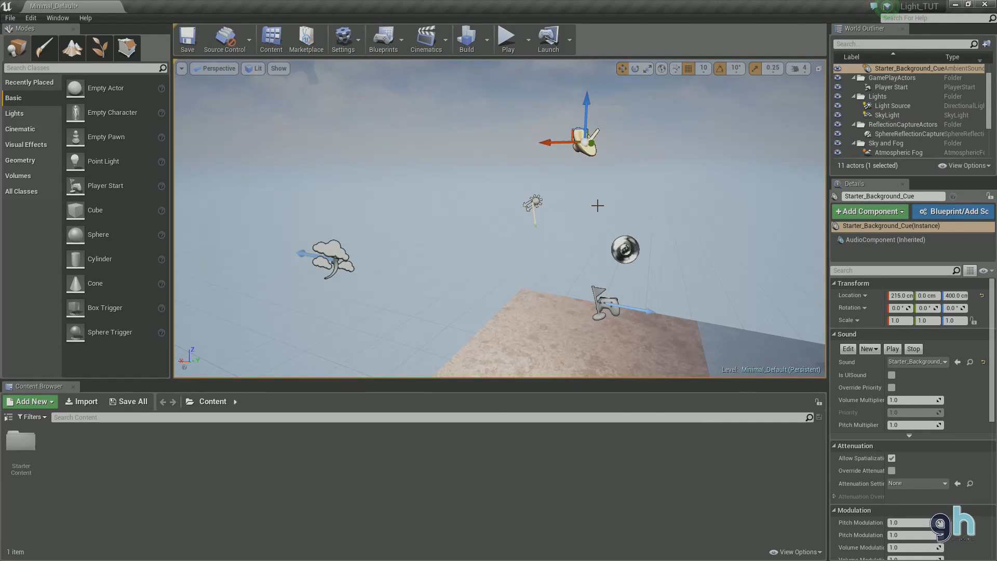
key("Delete")
Inspect the two sphere reflection captures and the sky sphere by selecting each in turn.
left_click_drag(567, 218, 567, 192)
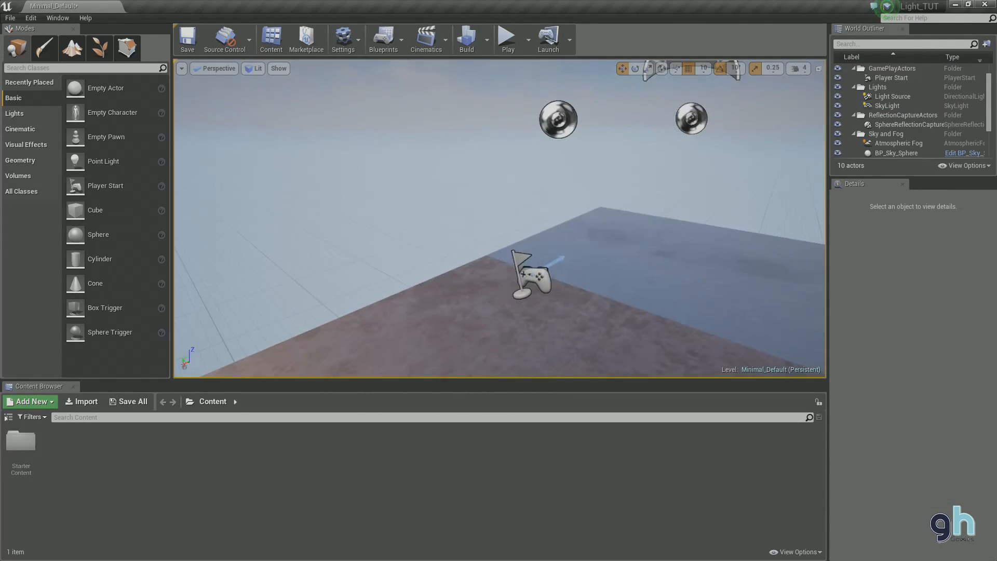
left_click(570, 115)
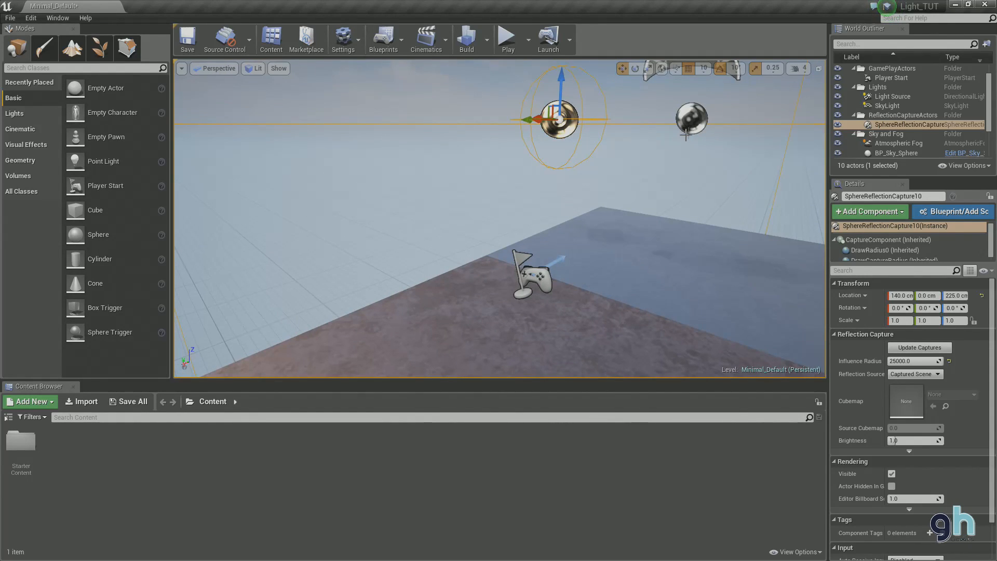
left_click(689, 121)
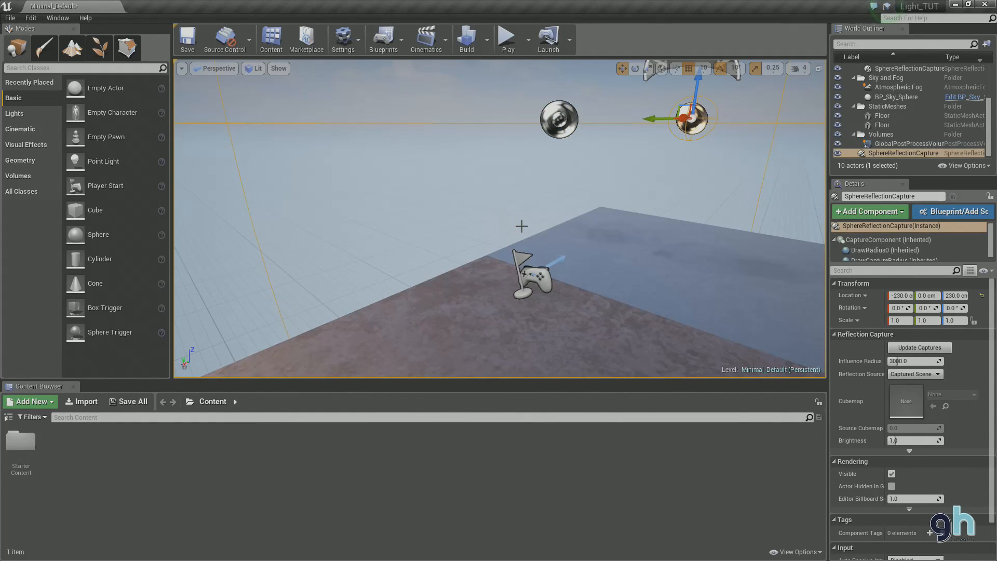
left_click(483, 195)
left_click_drag(540, 237, 609, 205)
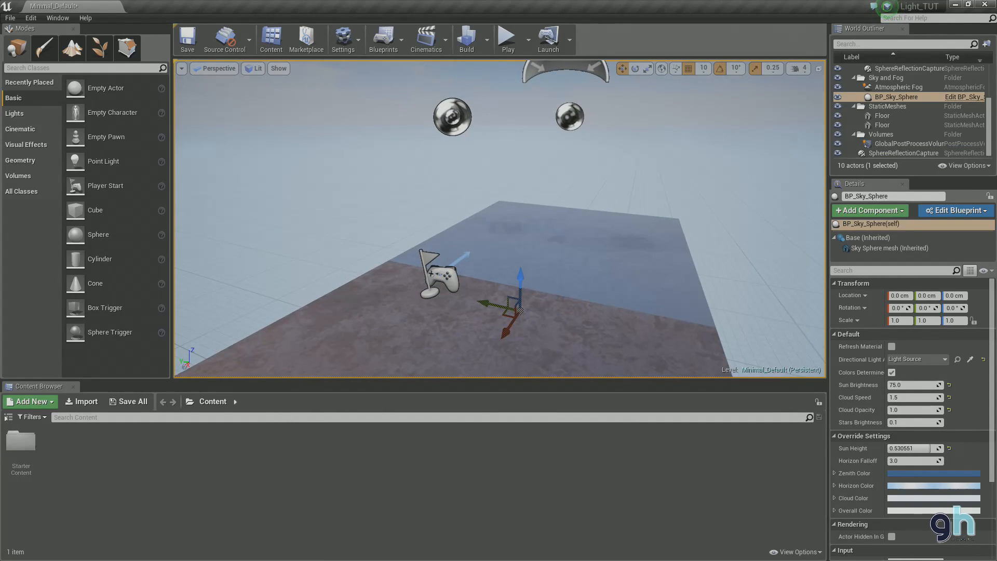
Open the StarterContent folder in the Content Browser and show the folder tree.
right_click(166, 457)
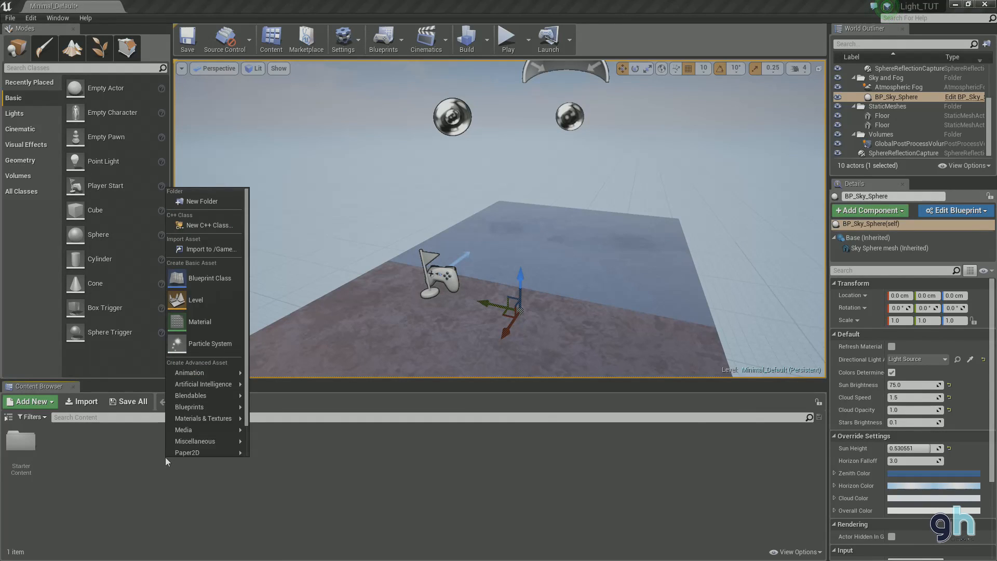
left_click(67, 454)
double_click(31, 450)
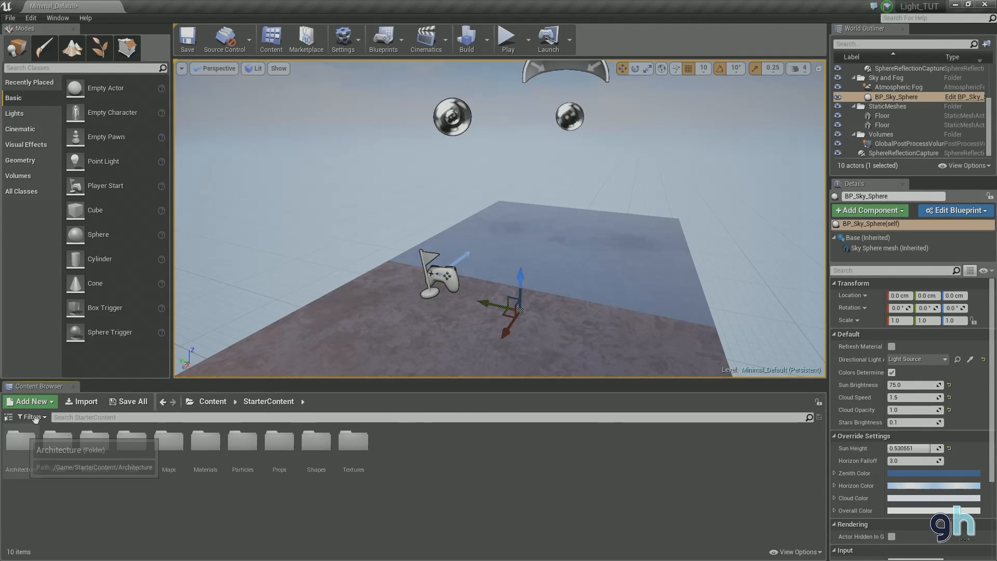
left_click(8, 417)
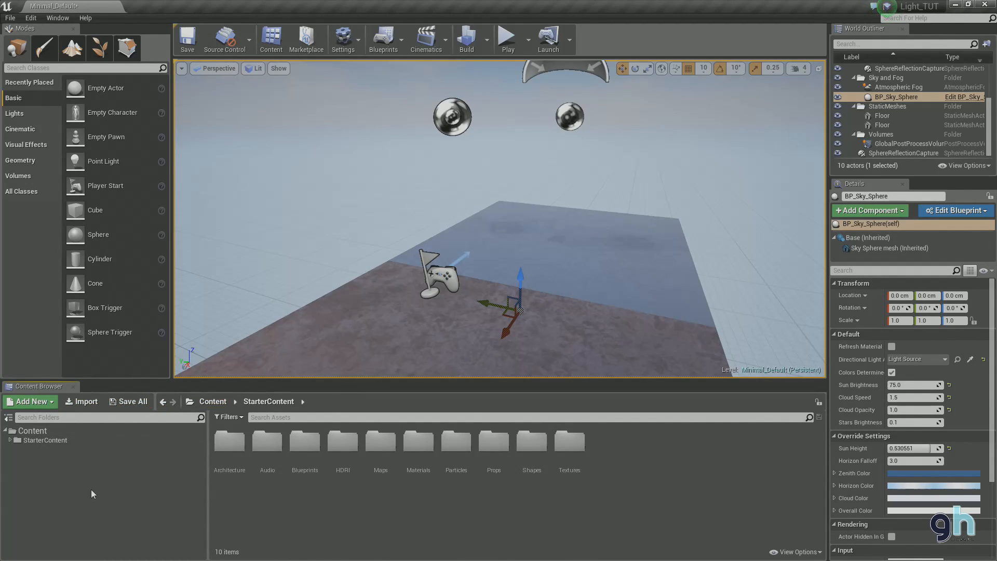
Create a folder named Textures directly under Content.
left_click(46, 439)
left_click(54, 429)
right_click(53, 429)
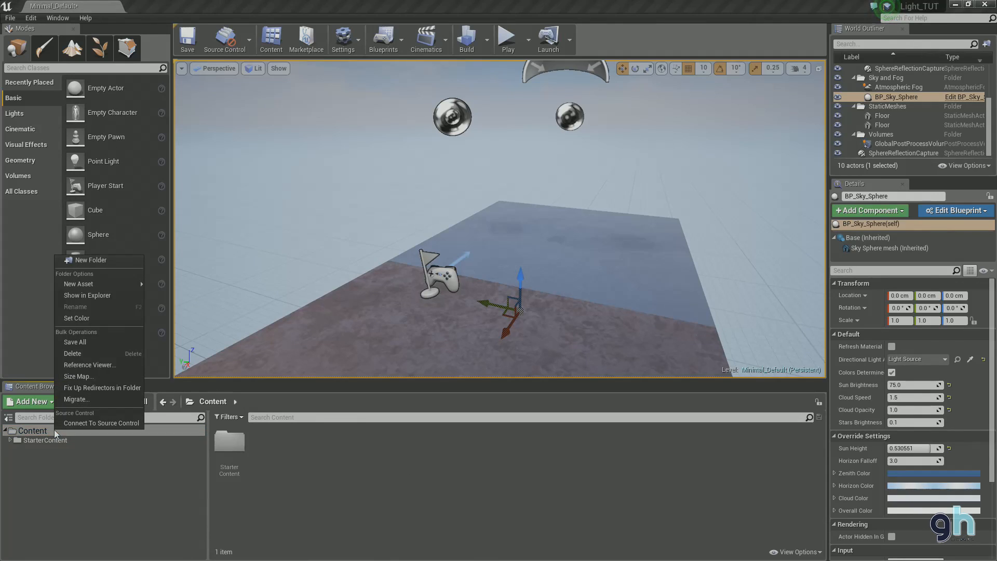
left_click(99, 260)
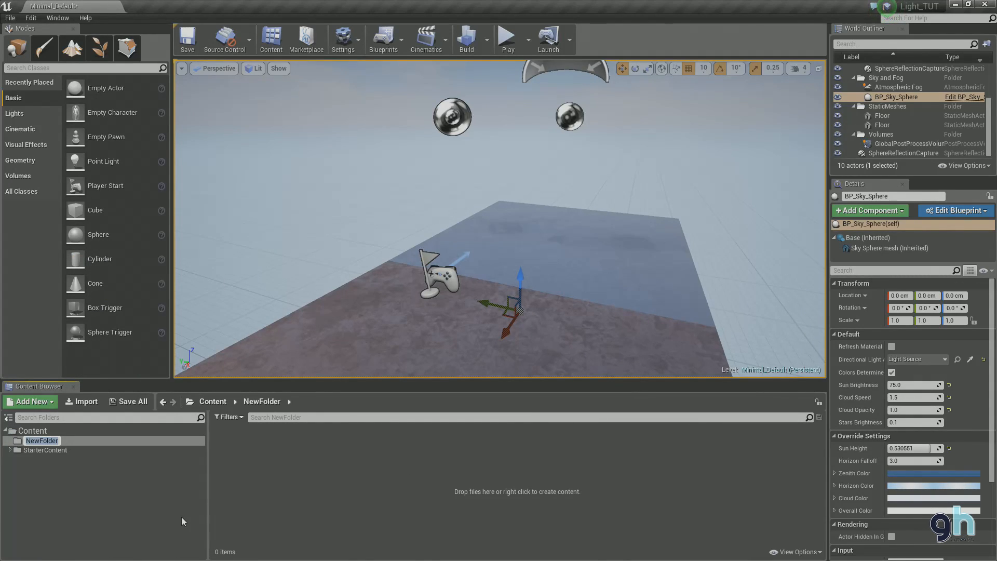
type("Textures")
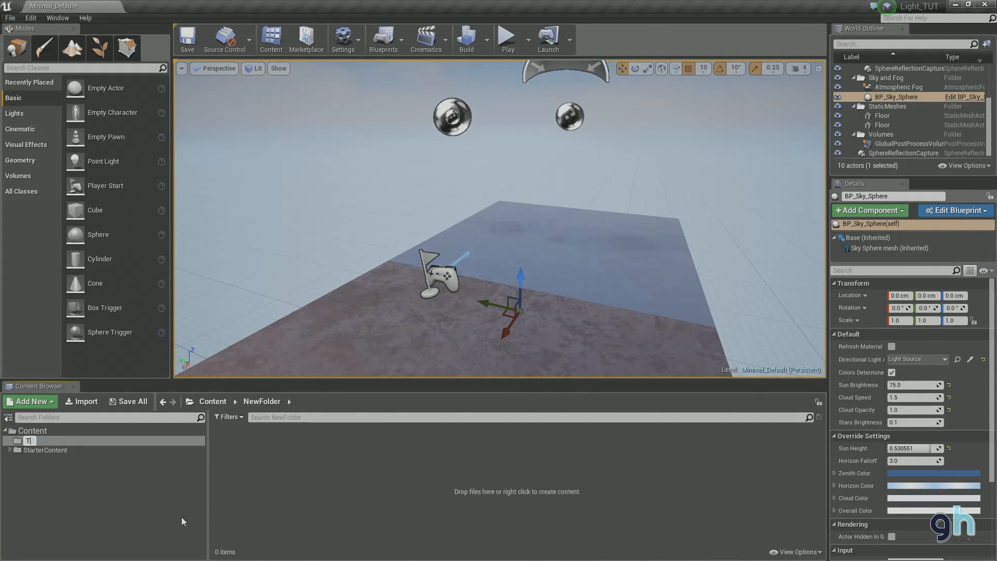
key("Return")
Create a folder named Materials directly under Content.
left_click(36, 431)
right_click(39, 432)
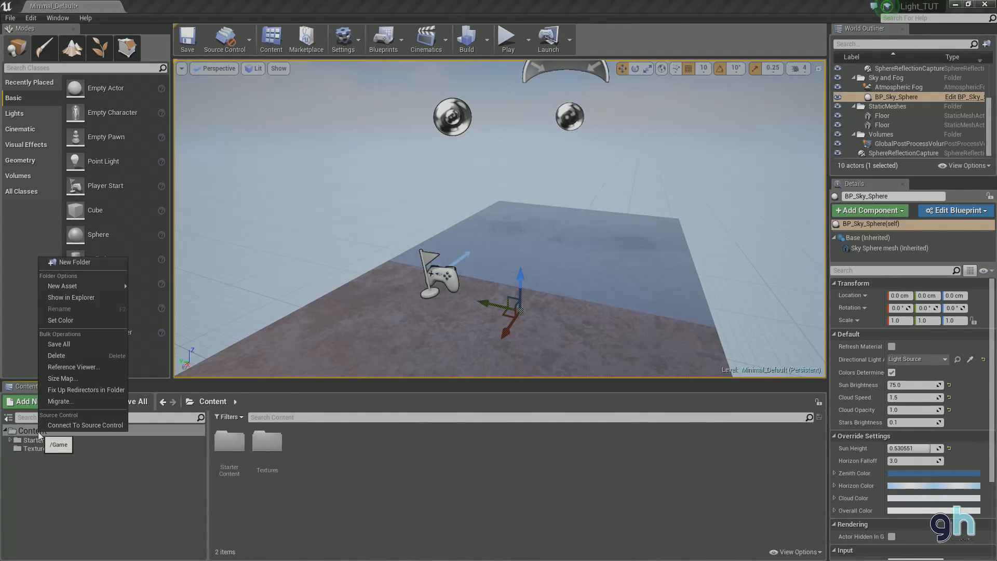
left_click(80, 261)
type("Ma")
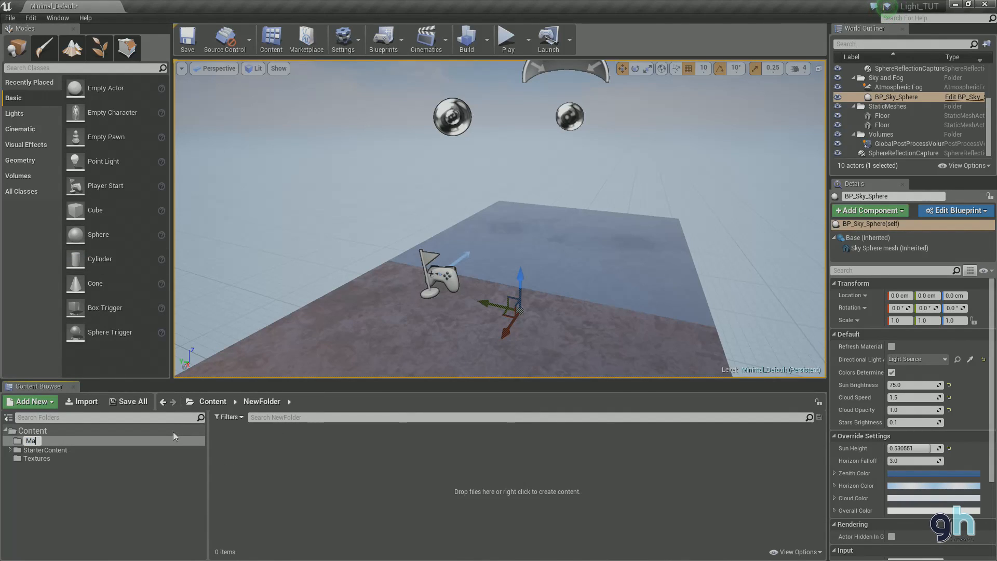
type("terials")
key("Return")
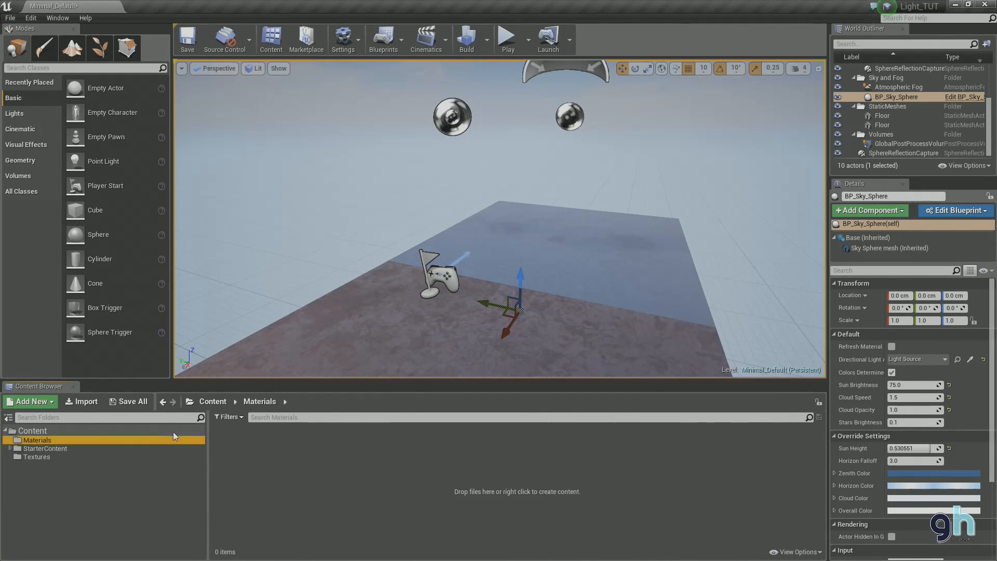
Create a folder named Models directly under Content.
right_click(173, 431)
left_click(199, 286)
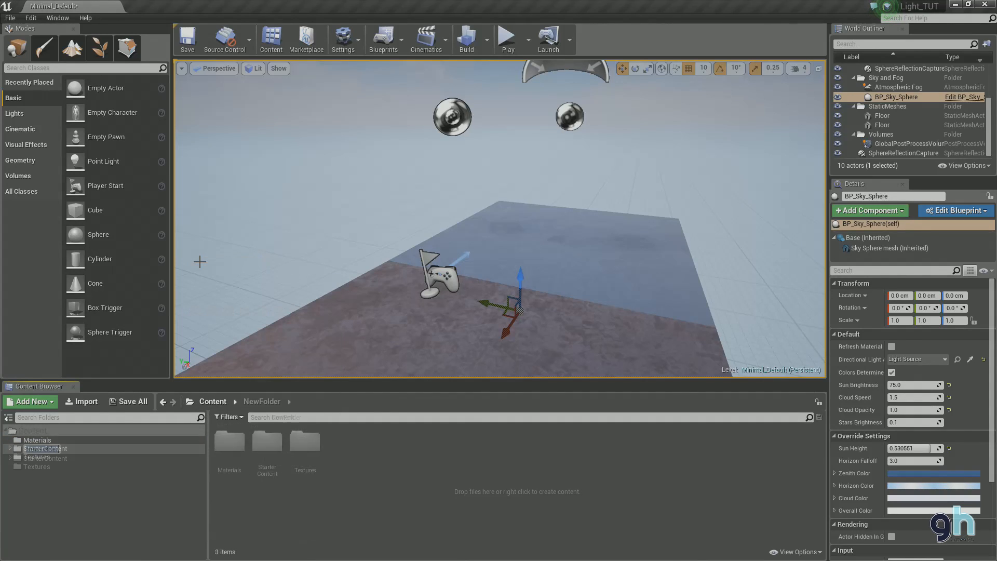
type("Models")
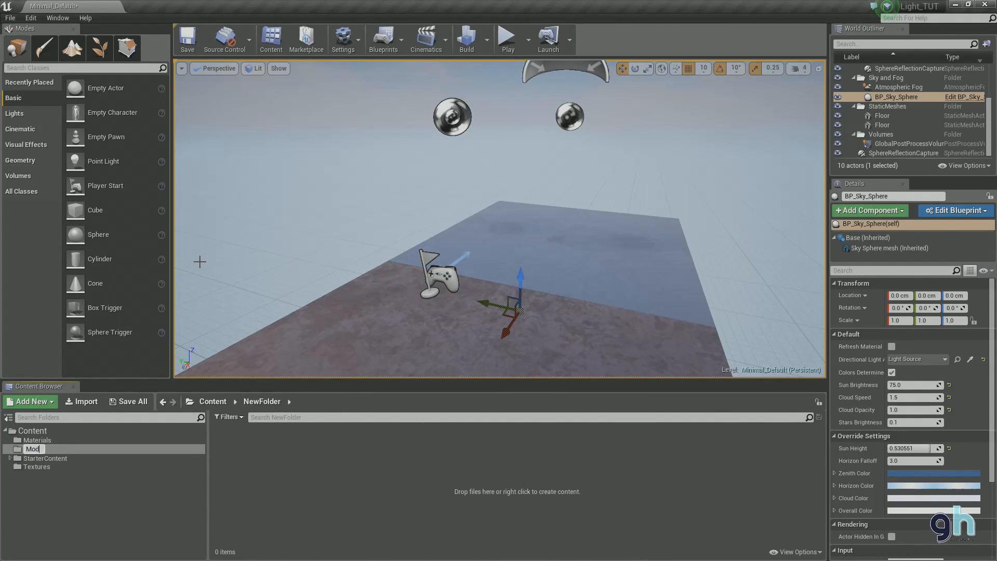
key("Return")
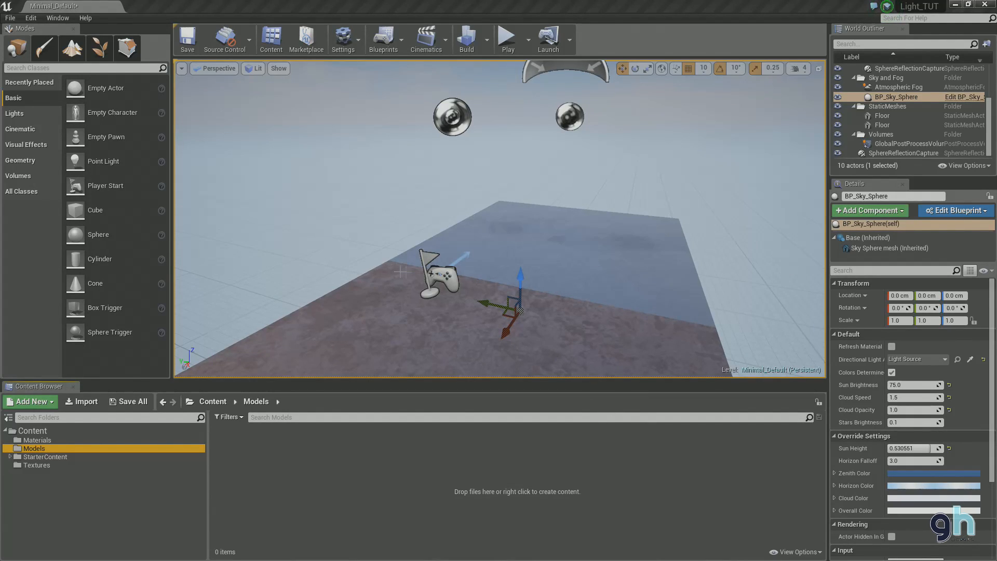
Import the Light_TUT_Albedo and Light_Tut_Graypacked Targa files from the Youtube_Edits UE4 folder into the Textures content folder.
left_click_drag(400, 271, 395, 286)
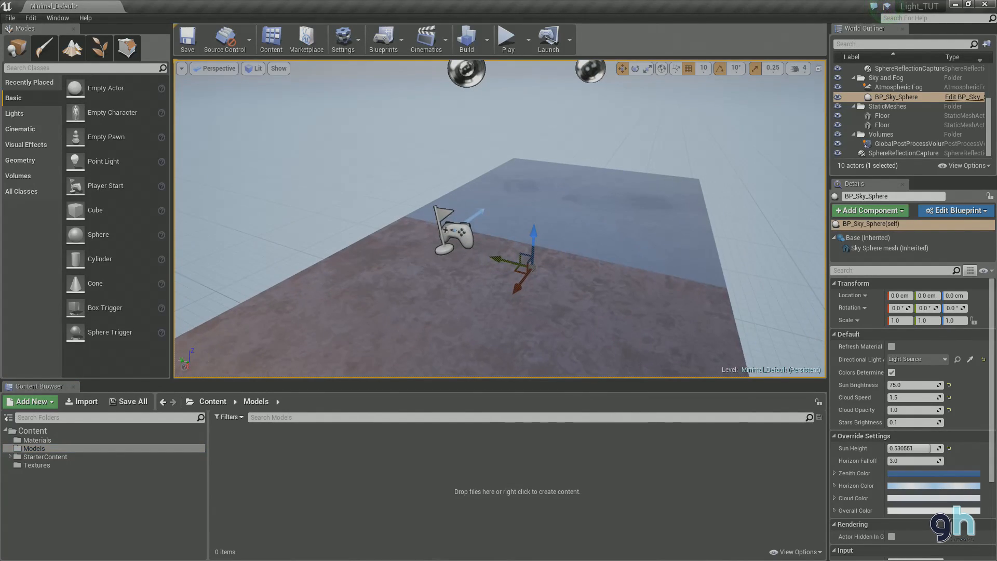
left_click(114, 465)
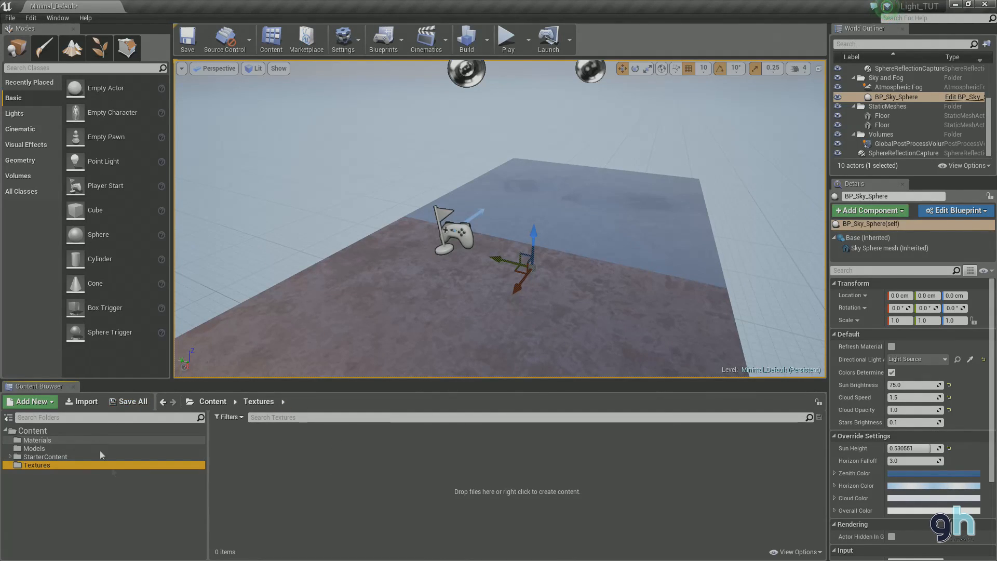
left_click(82, 402)
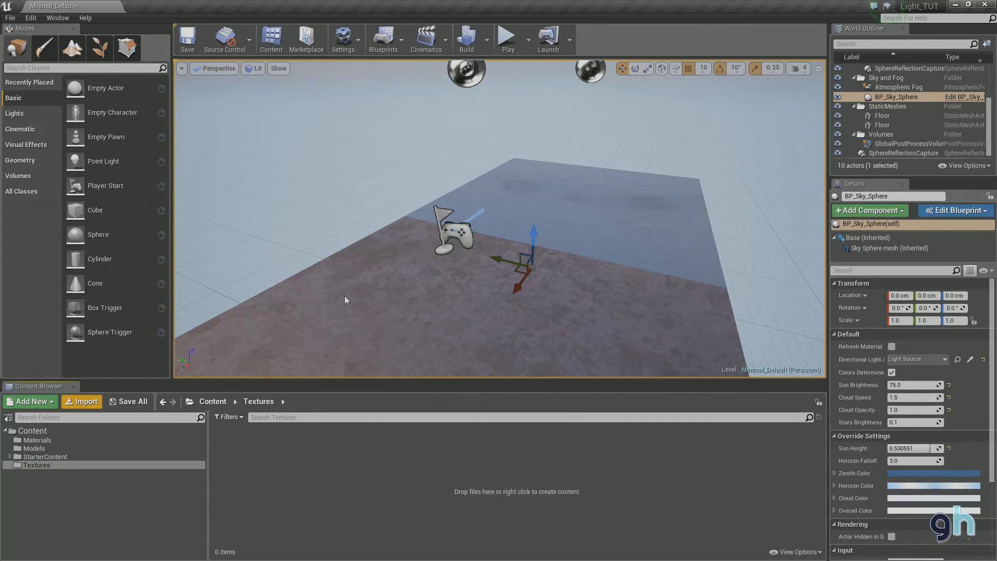
left_click_drag(178, 8, 219, 71)
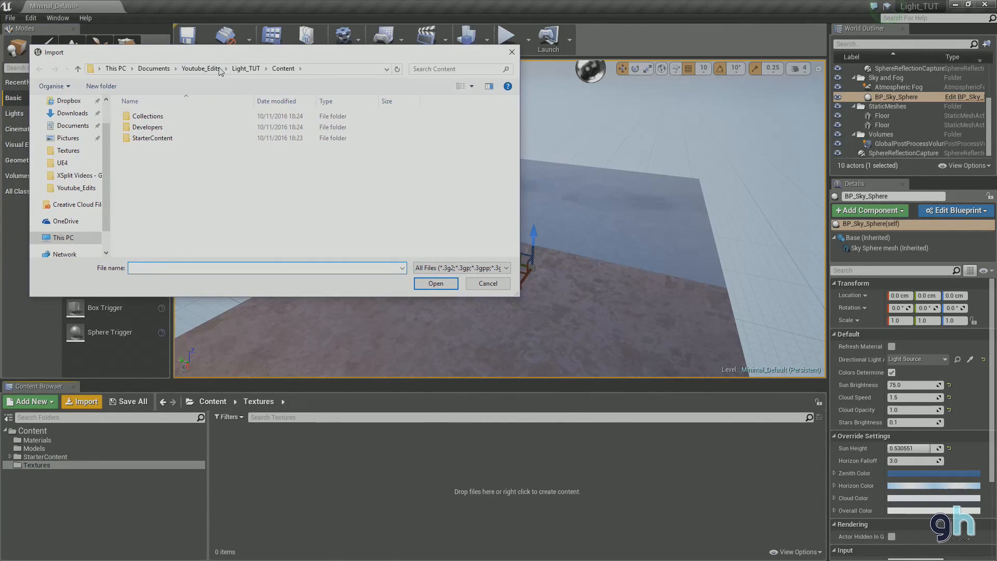
left_click(246, 73)
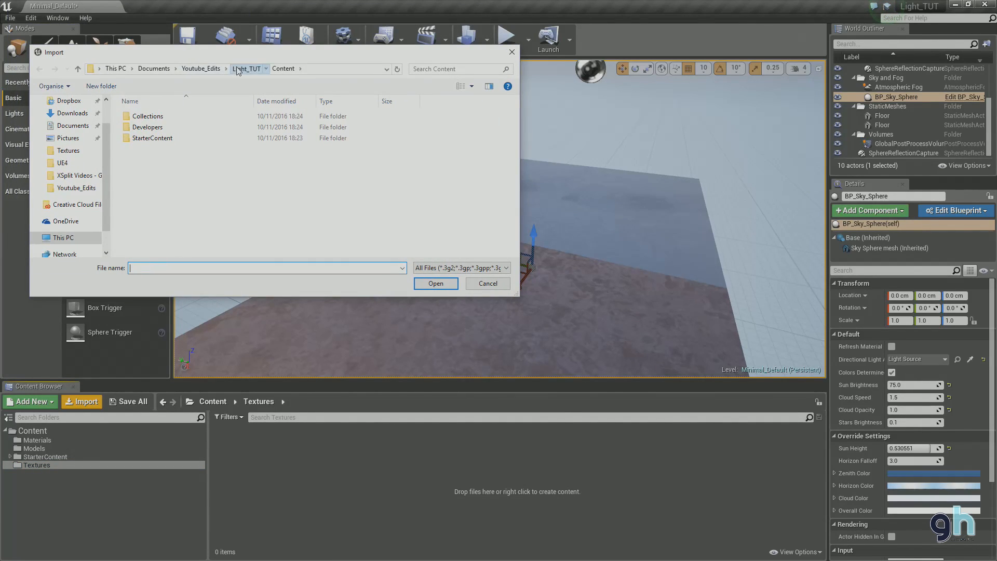
left_click(203, 69)
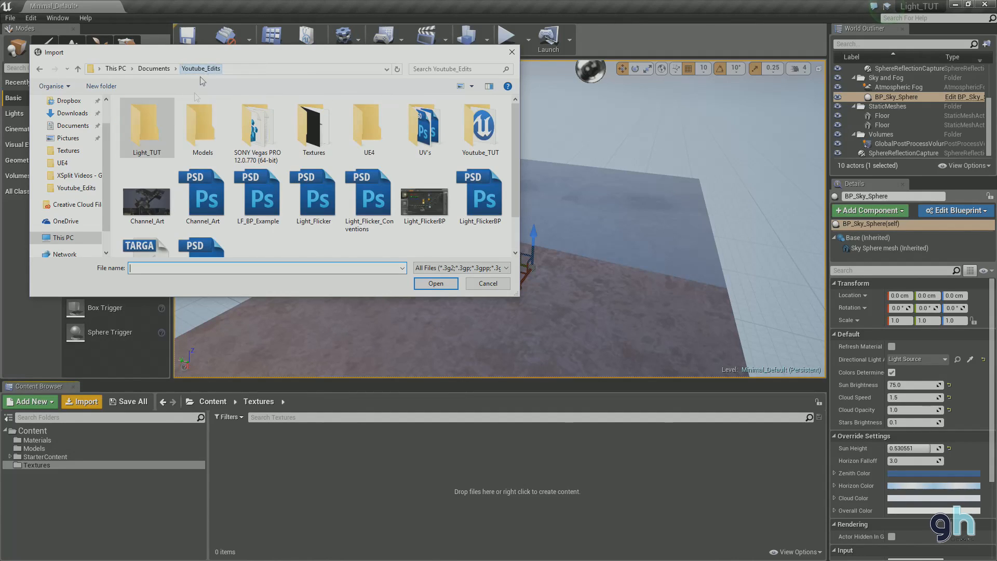
double_click(366, 137)
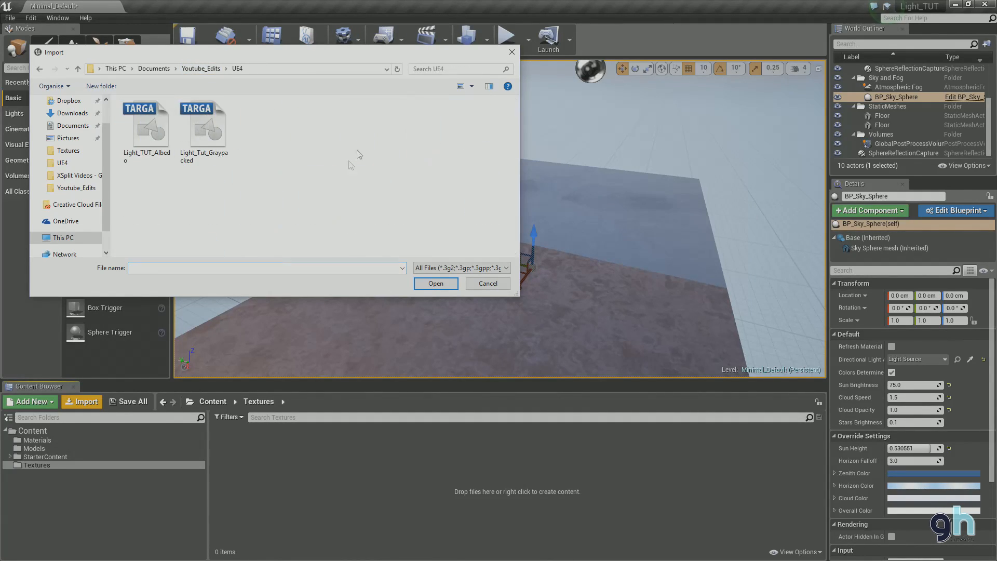
left_click(207, 136)
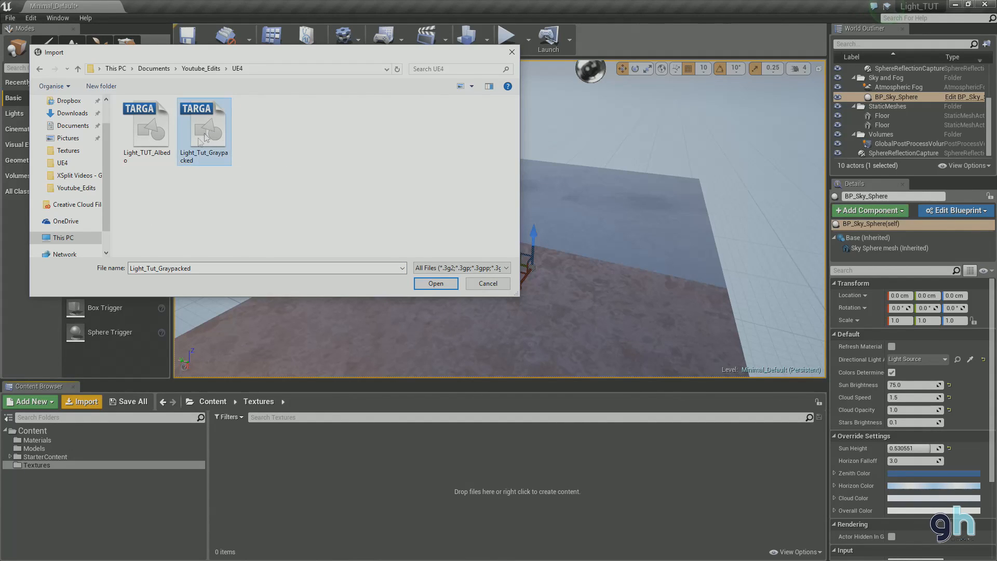
left_click(140, 139, "ctrl")
left_click(421, 283)
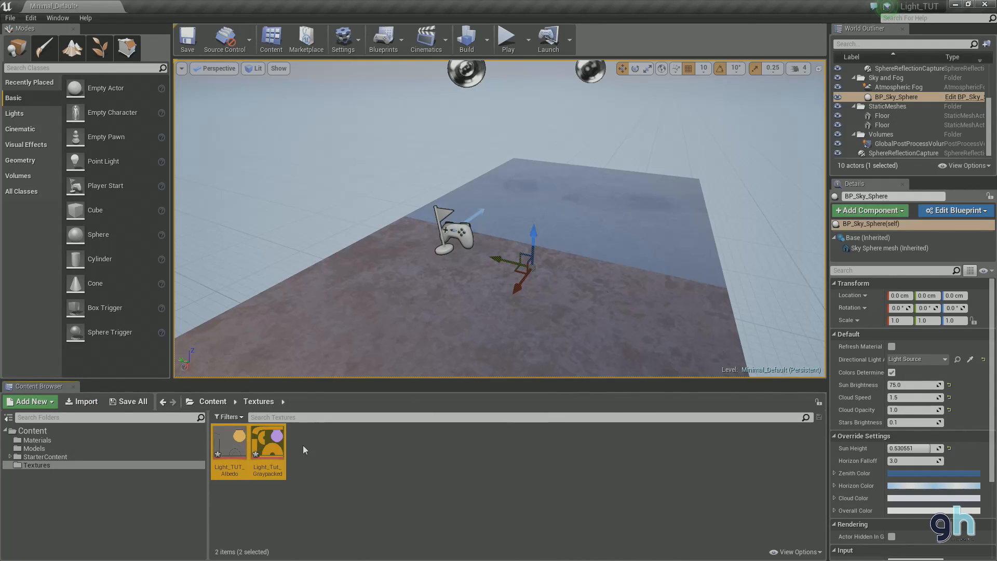
Clear the texture selection and save the level together with all imported assets.
left_click(327, 445)
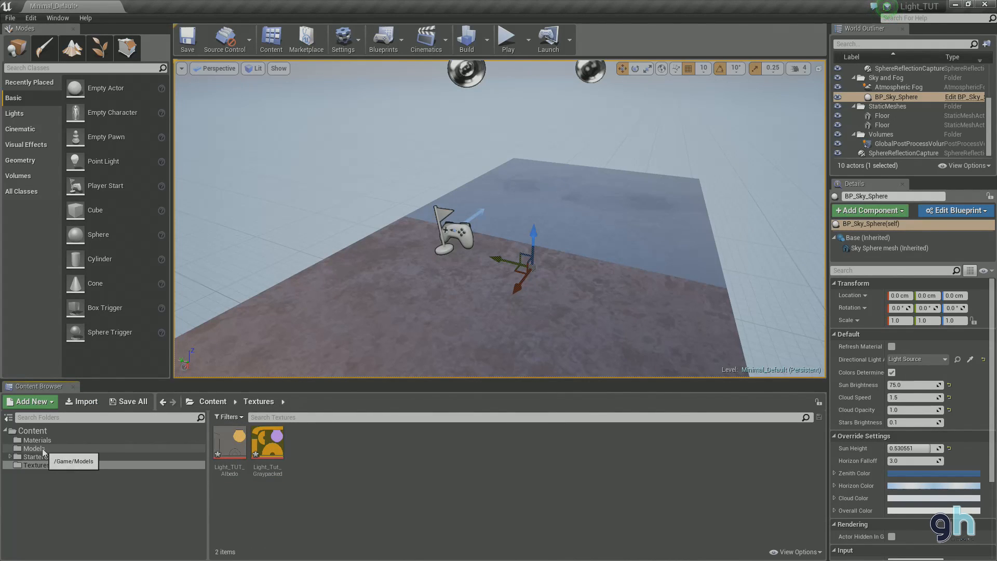
left_click(10, 18)
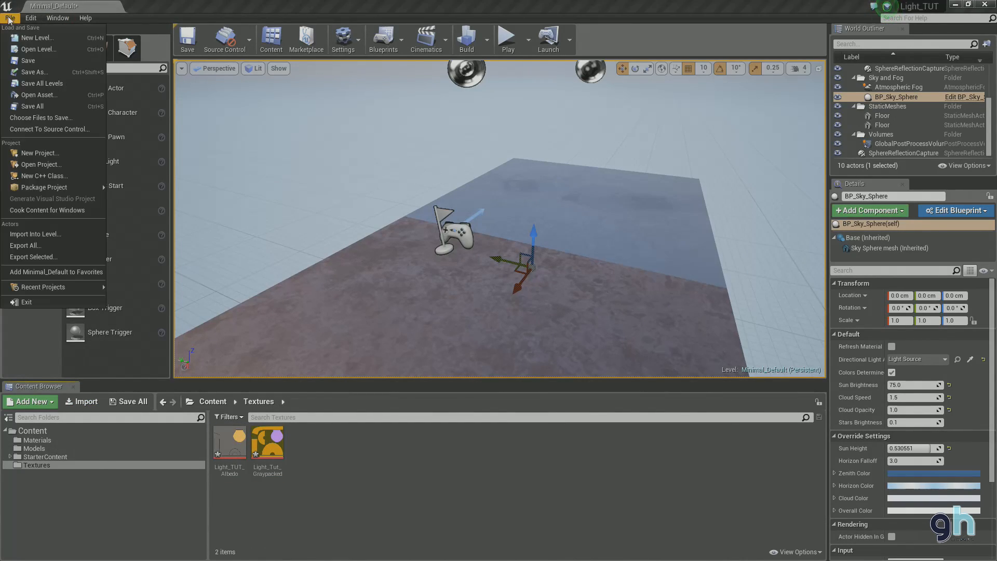
left_click(38, 106)
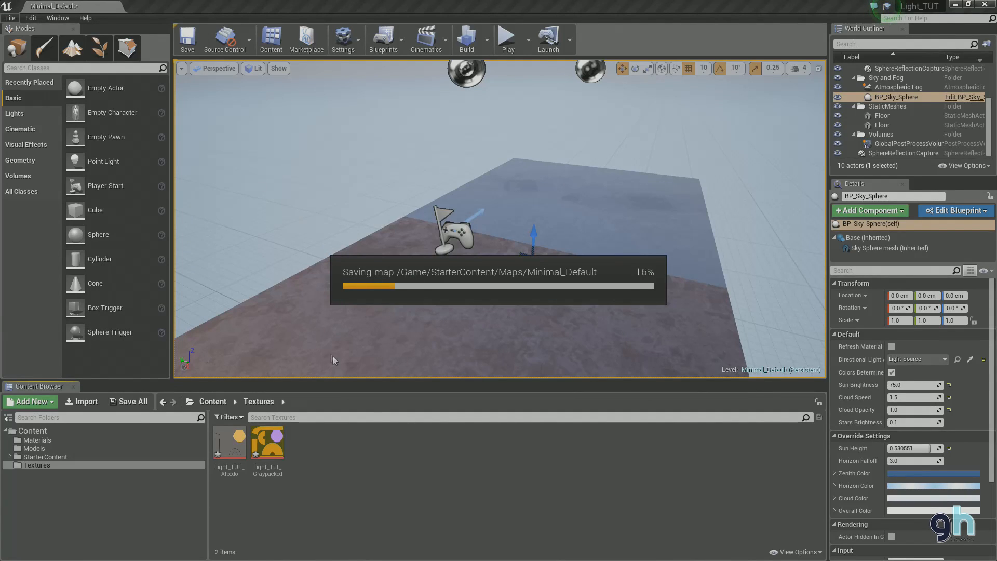
Choose Light_TUT_FBX.fbx from the Youtube_Edits Models folder for import into the Models content folder.
left_click(86, 449)
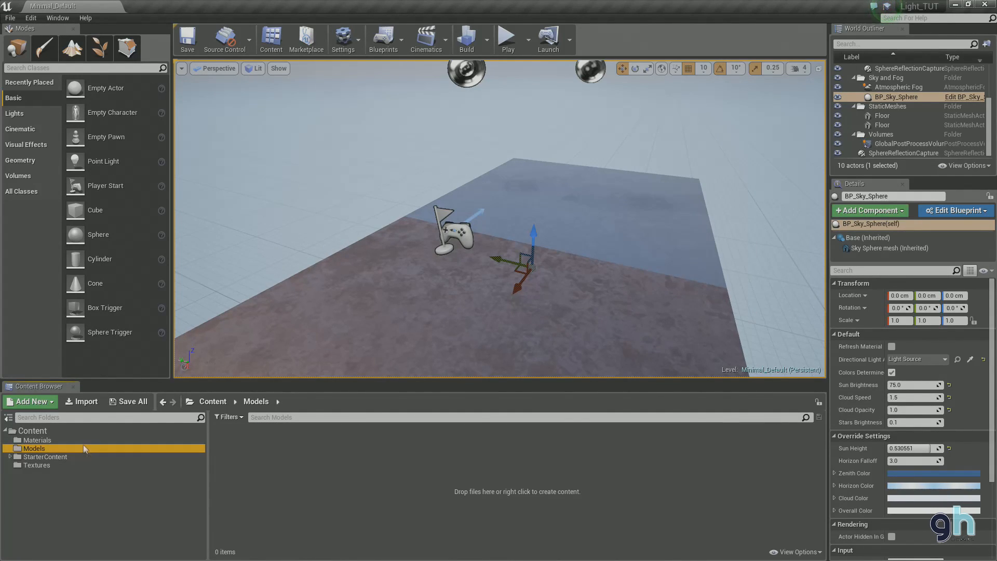
left_click(83, 402)
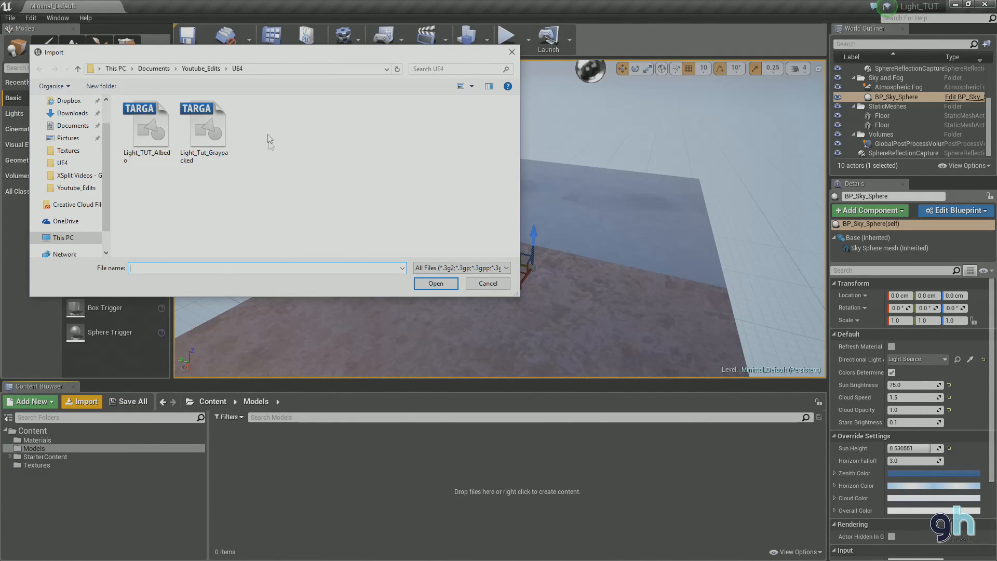
left_click(207, 70)
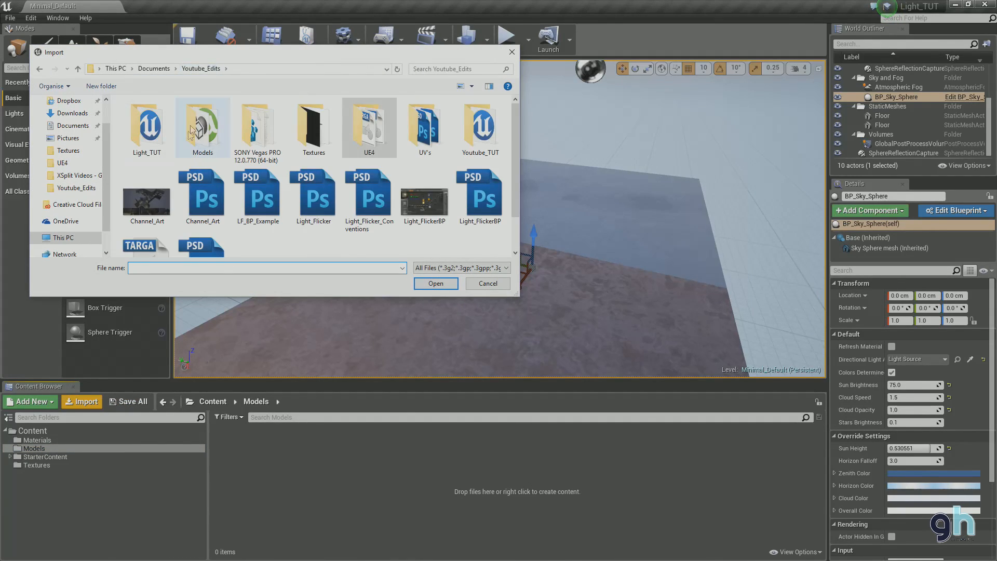
double_click(193, 136)
left_click(187, 119)
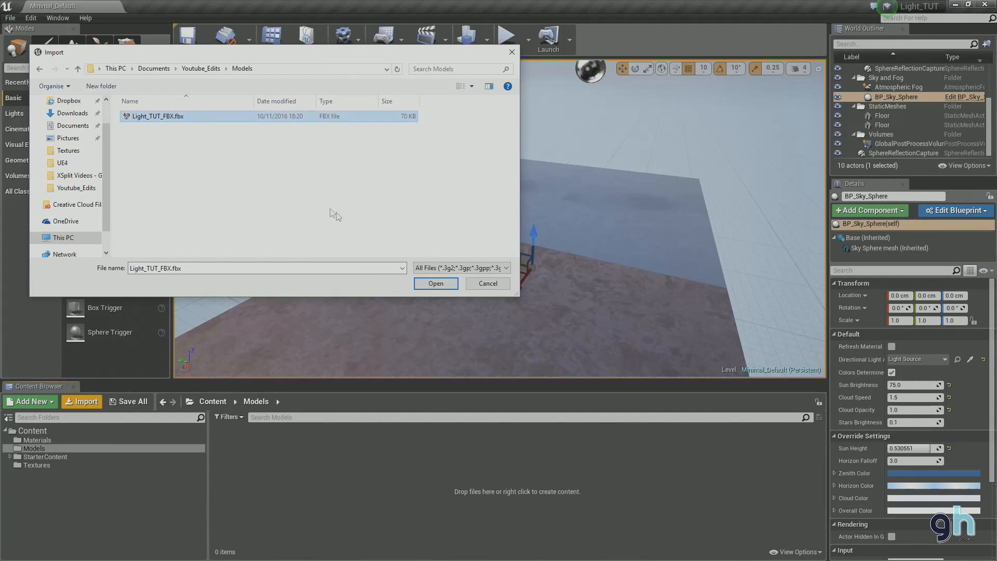
left_click(420, 283)
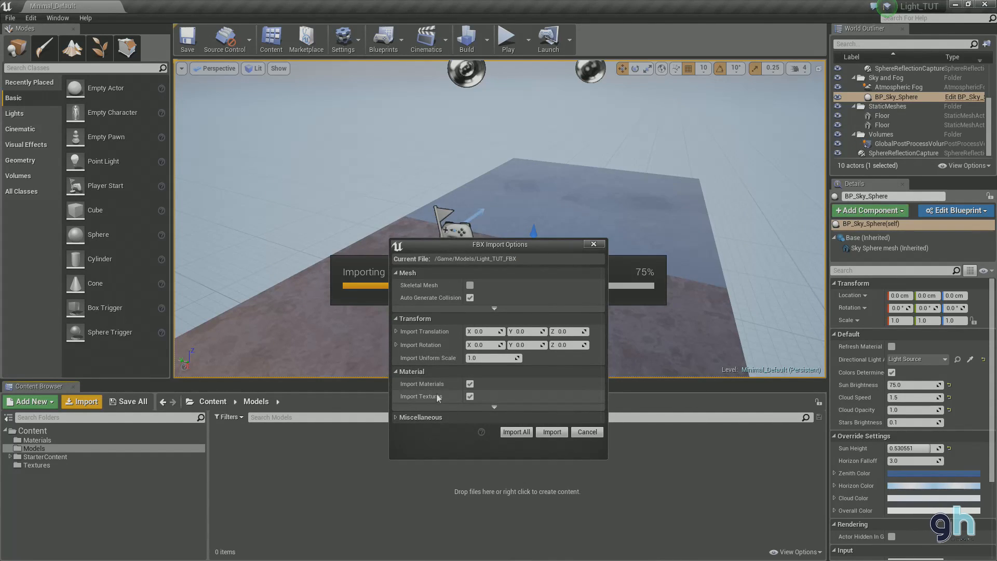
Turn off Import Materials and Import Textures in the FBX options and import the lamp mesh.
left_click_drag(544, 243, 496, 136)
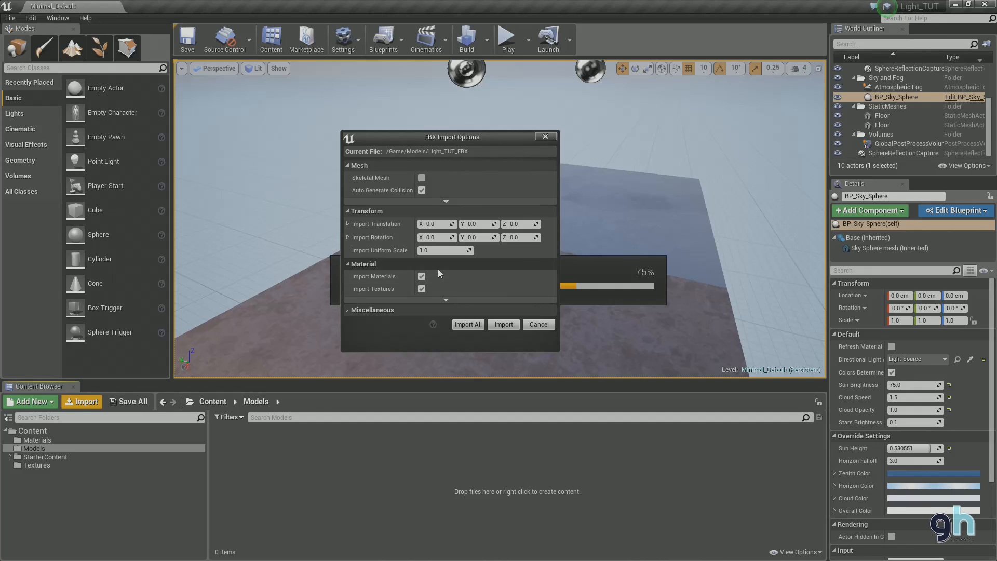
left_click(445, 299)
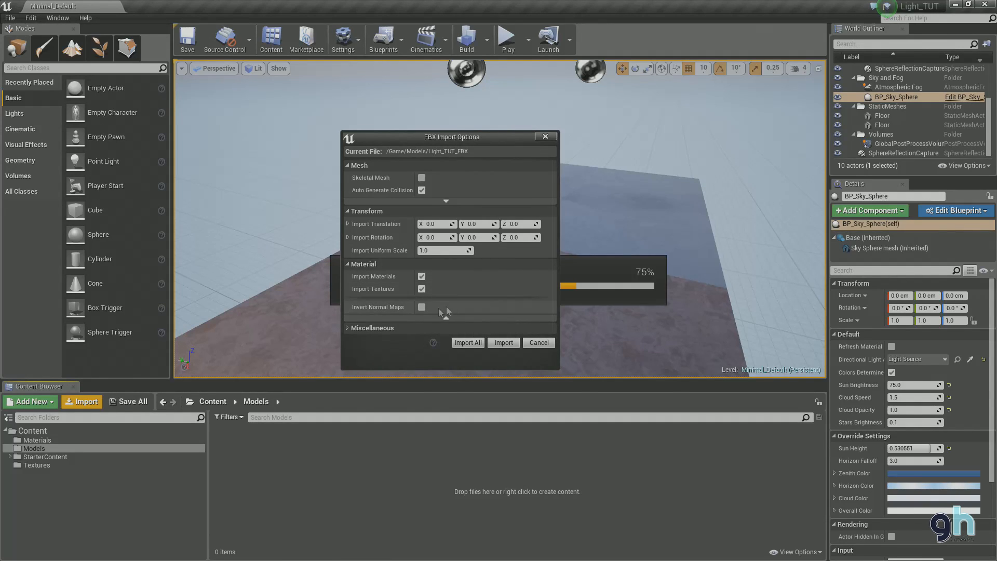
left_click(421, 277)
left_click(421, 289)
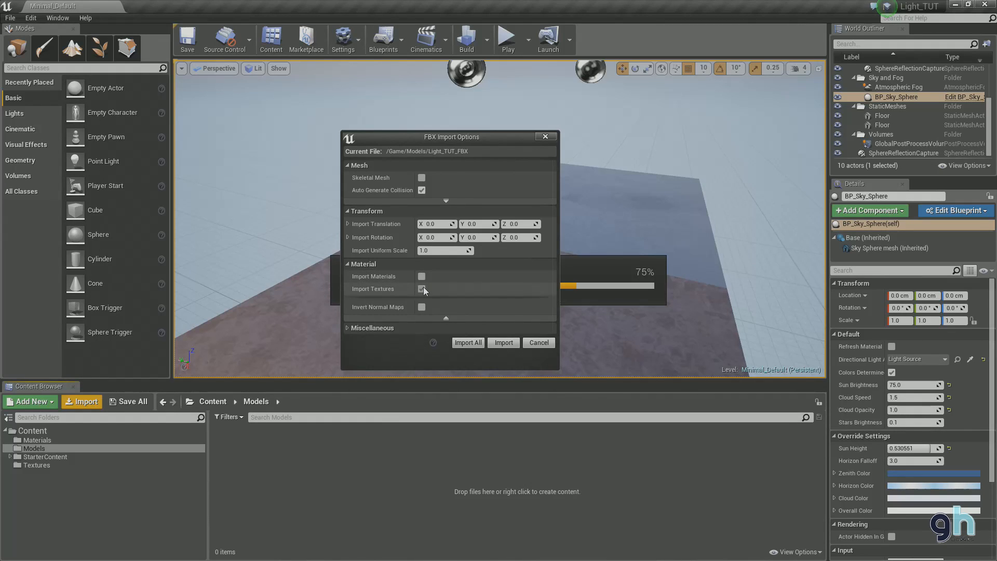
left_click(494, 342)
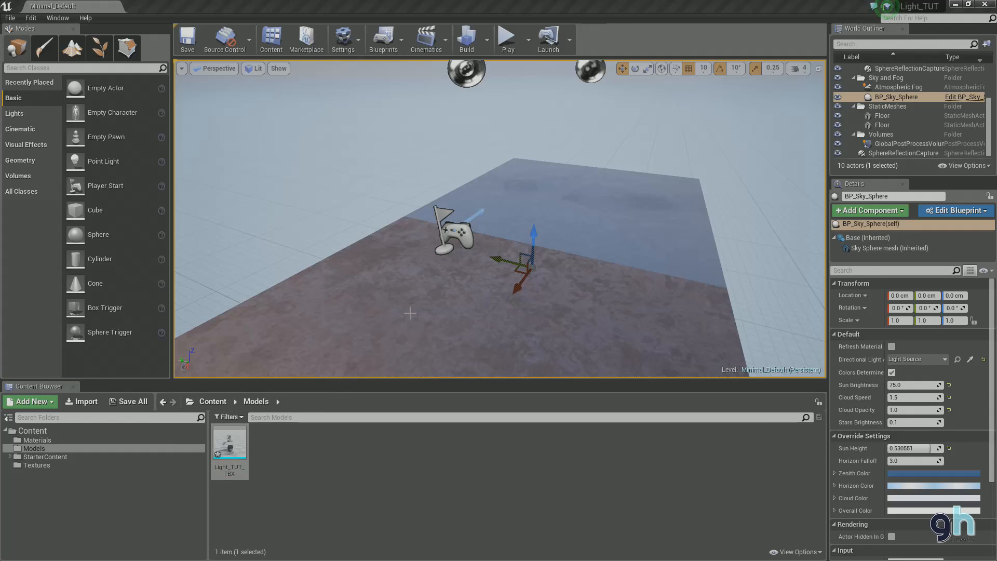
Inspect the imported Light_TUT_FBX mesh in a docked mesh editor, save it and close the editor.
left_click_drag(996, 193, 447, 178)
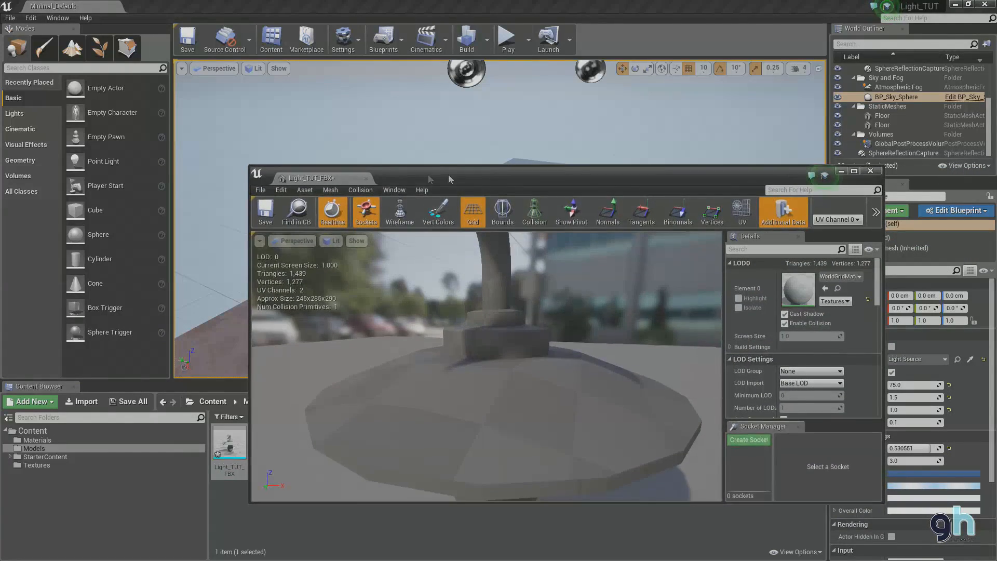
left_click_drag(337, 179, 234, 6)
left_click_drag(363, 319, 452, 304)
left_click_drag(343, 254, 335, 278)
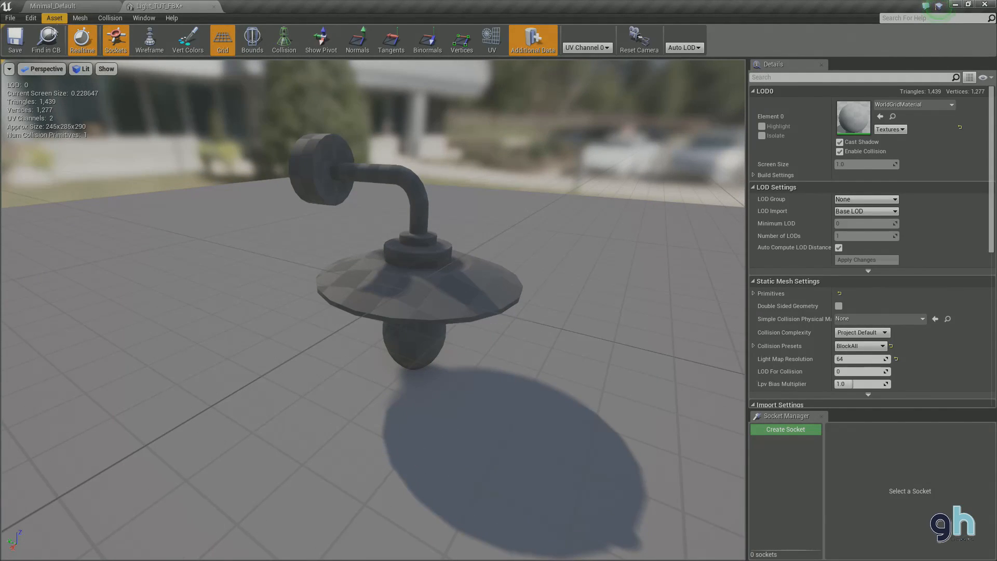
left_click(15, 39)
left_click(213, 7)
Show the Textures content folder and examine the 2DFlickerWhite.jpg image enlarged in Photos.
left_click(29, 462)
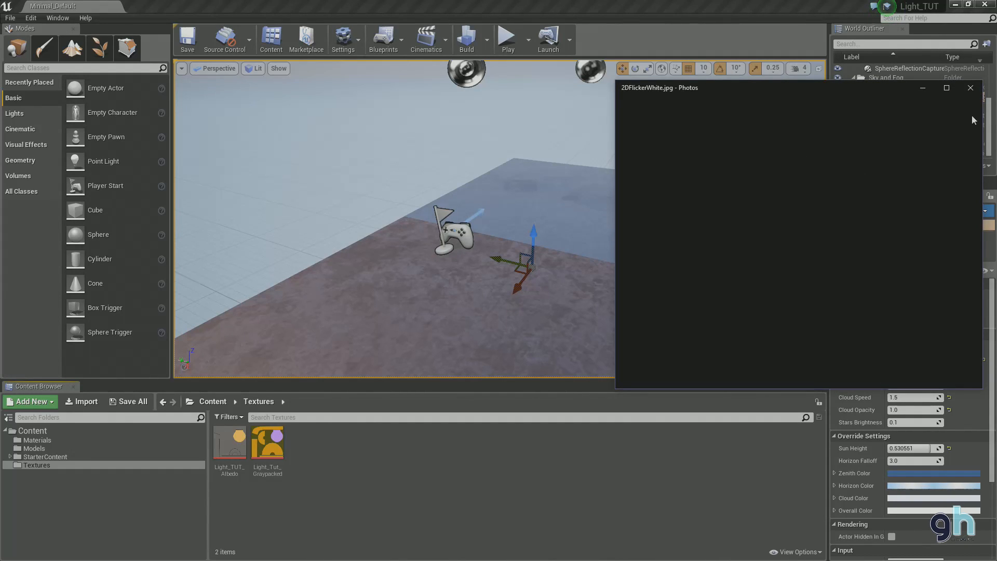
left_click_drag(776, 87, 522, 107)
left_click(715, 393)
left_click(713, 391)
left_click(713, 390)
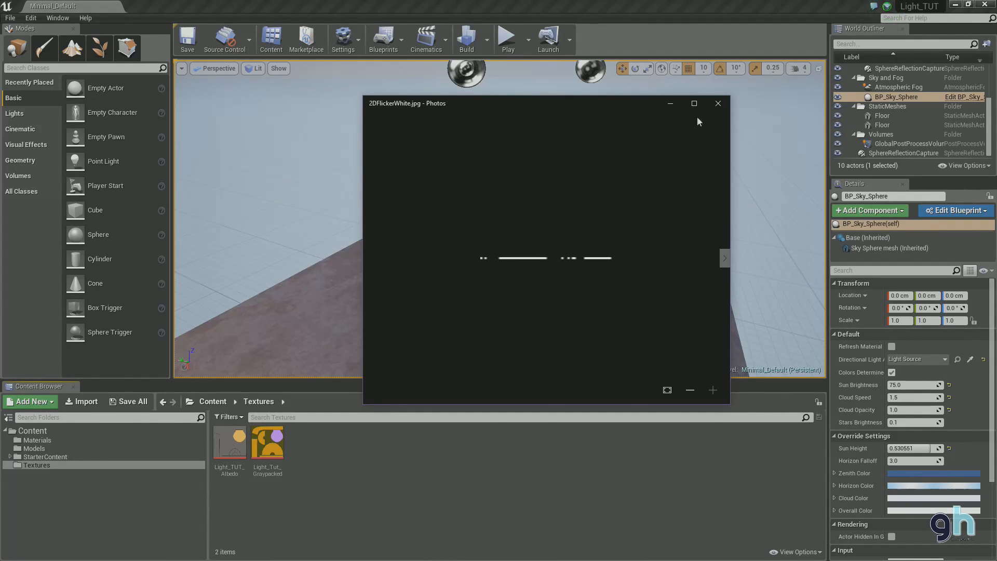
left_click(714, 111)
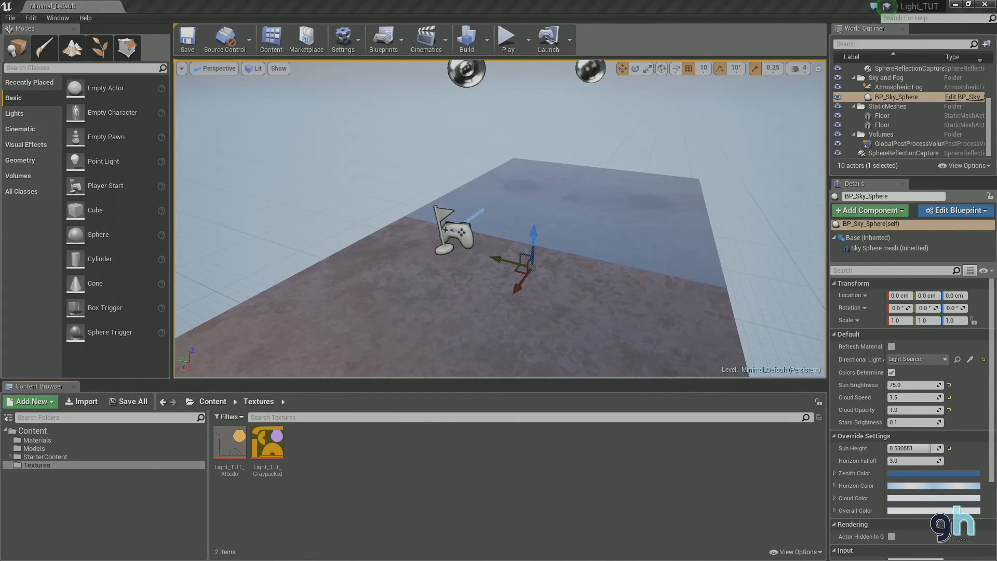
Import the 2DFlickerWhite image from the Youtube_Edits Textures folder in File Explorer into the Textures content folder.
left_click_drag(996, 278, 574, 72)
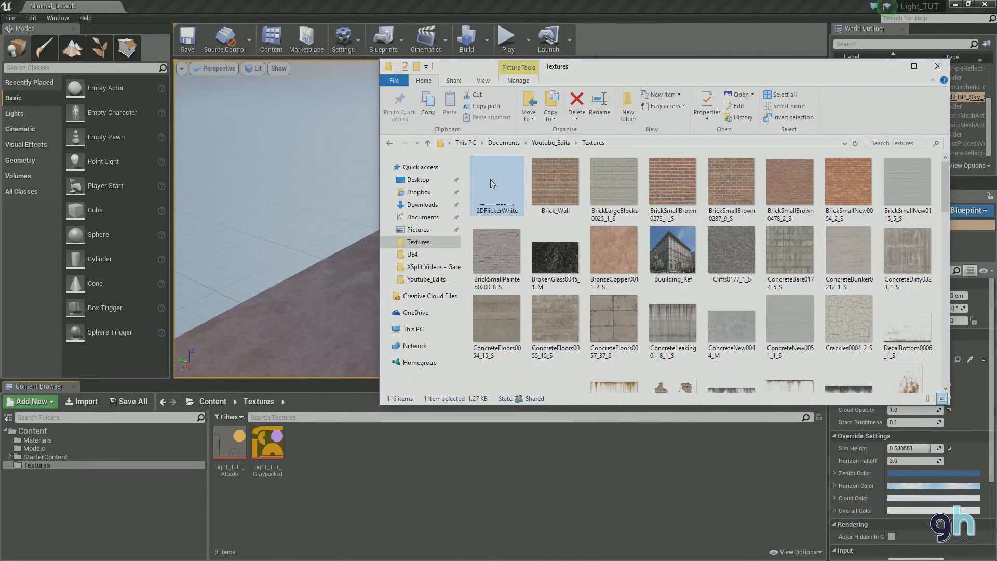
left_click_drag(503, 177, 343, 453)
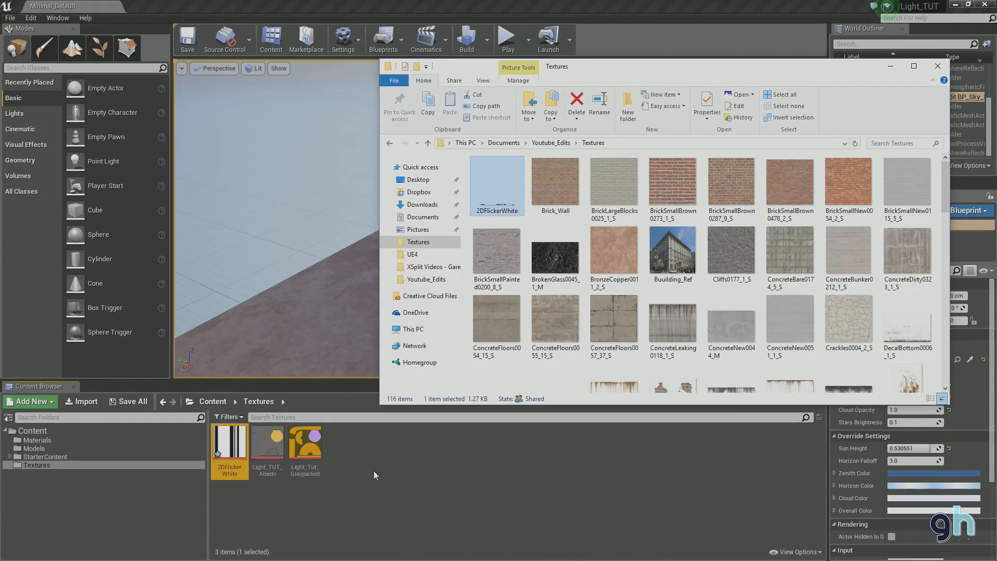
left_click(373, 470)
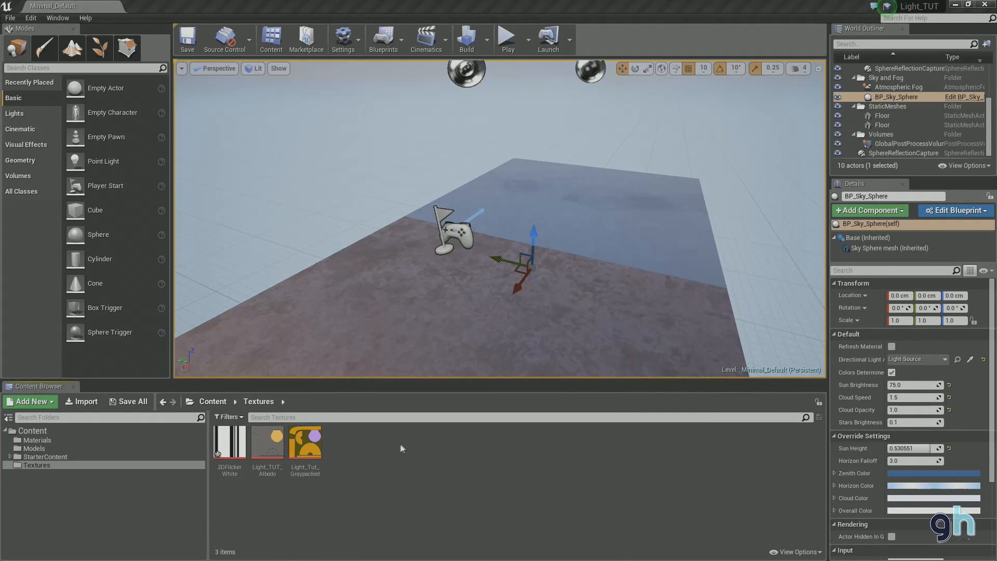
Create a material named MAT_LightFlciker in the Materials content folder.
left_click(50, 440)
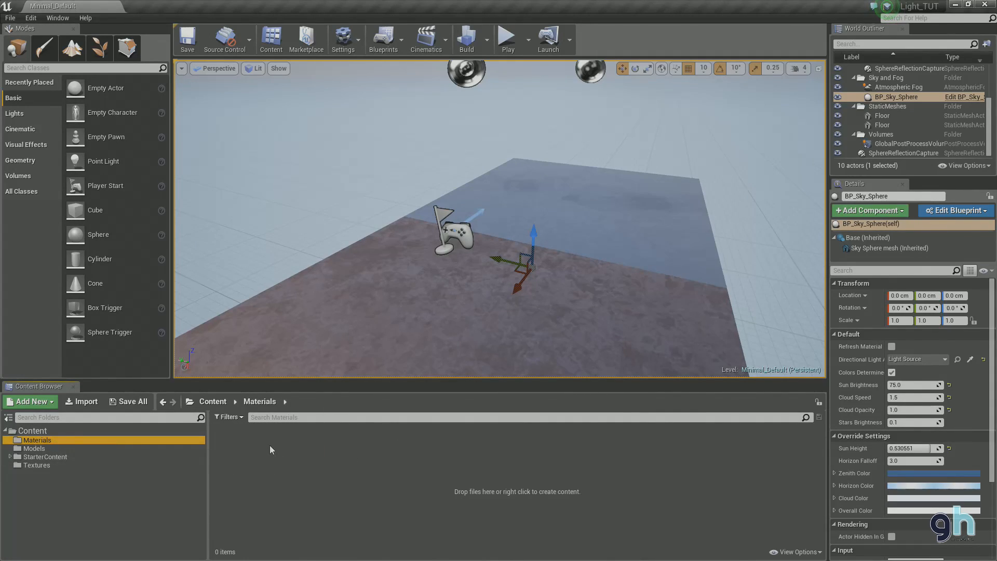
right_click(270, 445)
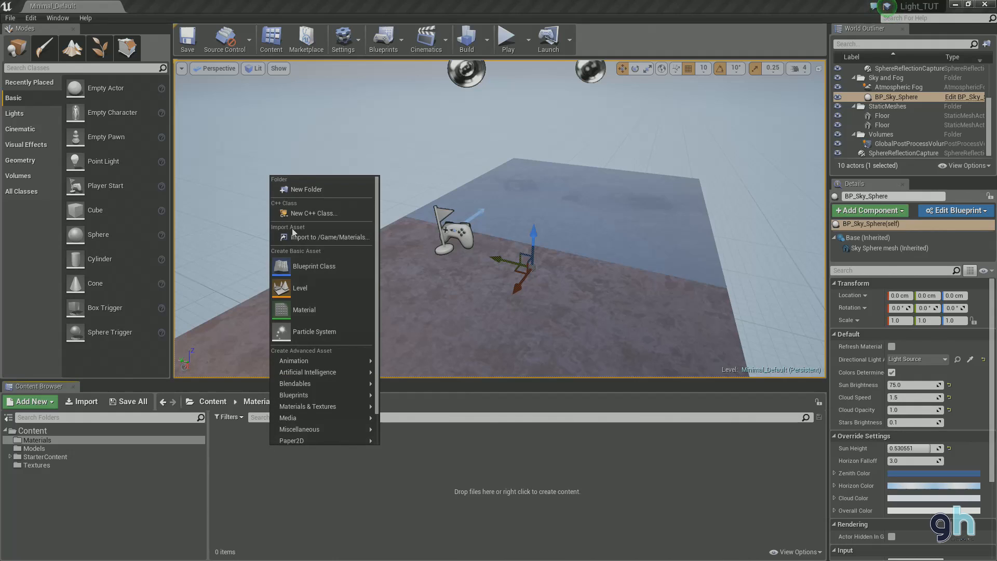
left_click(312, 316)
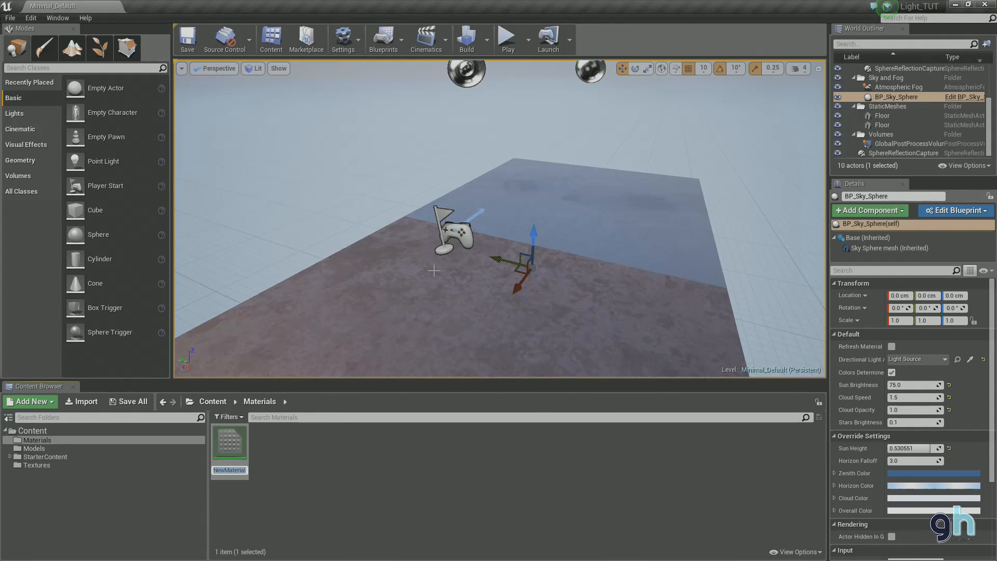
type("L")
key("BackSpace")
type("MAT_LightFlciker")
key("Return")
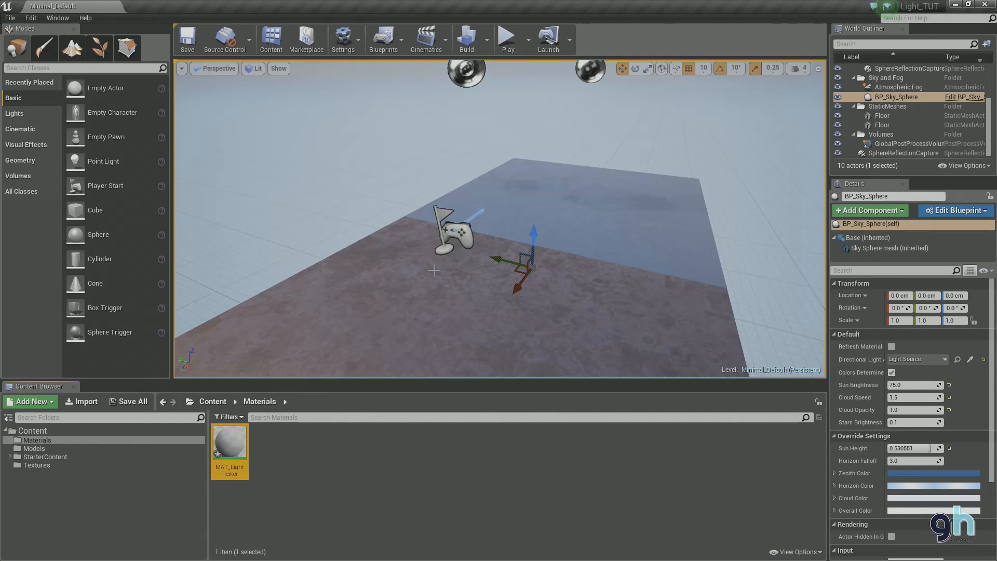
Correct the new material's name to MAT_LightFlicker.
right_click(242, 451)
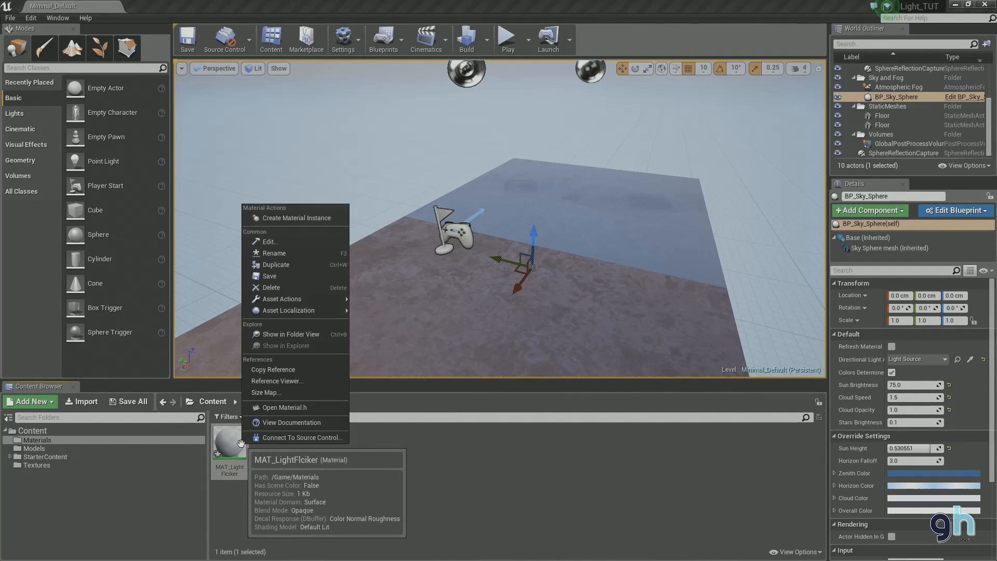
left_click(282, 257)
type("T_LightFlci")
key("BackSpace")
key("BackSpace")
type("icker")
key("Return")
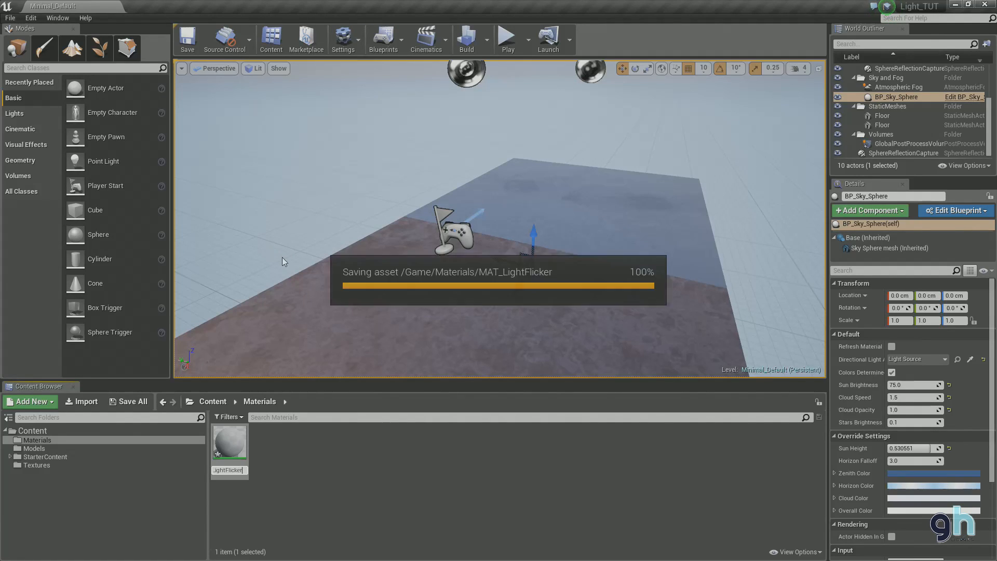
Open the MAT_LightFlicker material for editing and show its preview on a plane.
double_click(234, 445)
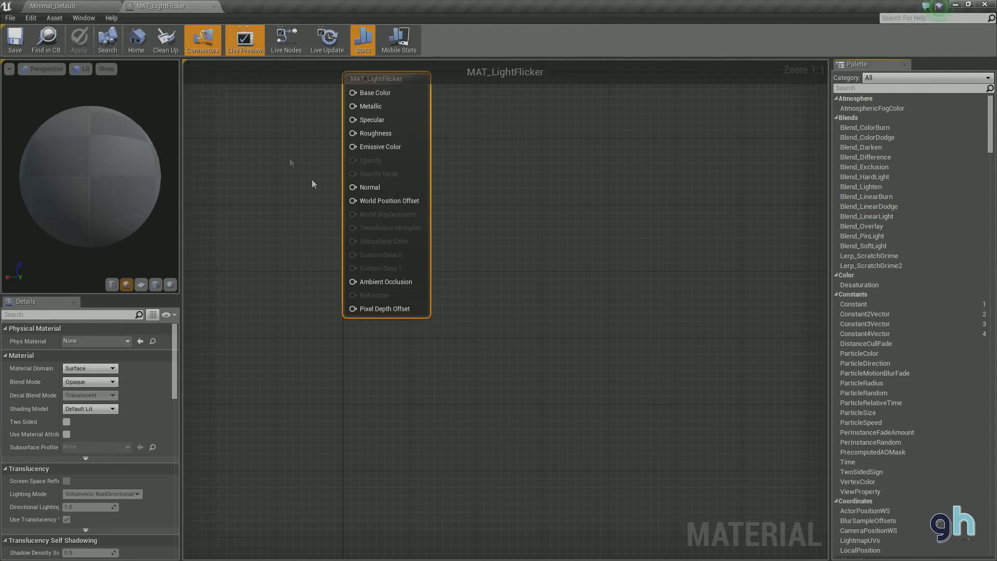
left_click_drag(317, 210, 623, 269)
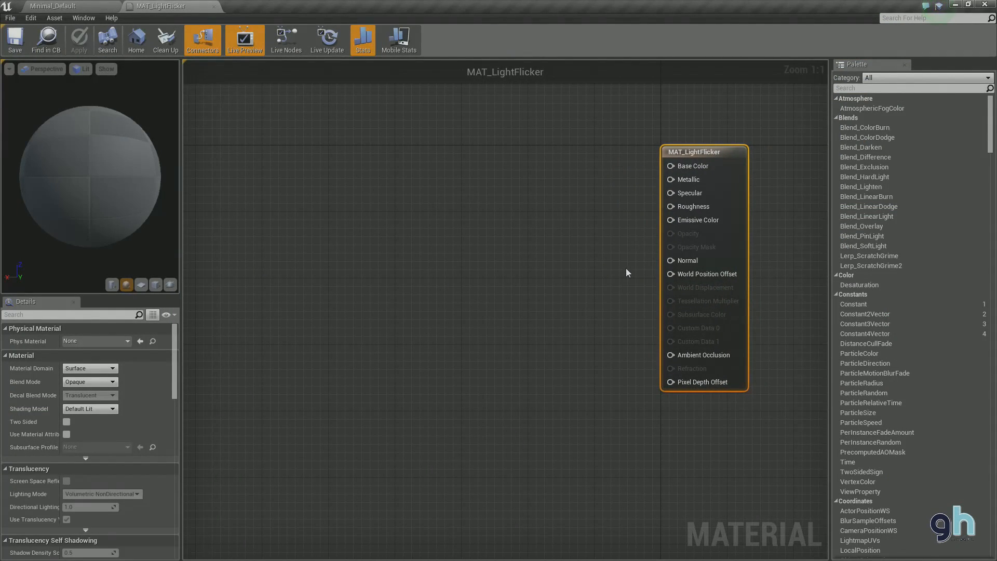
key("alt+Tab")
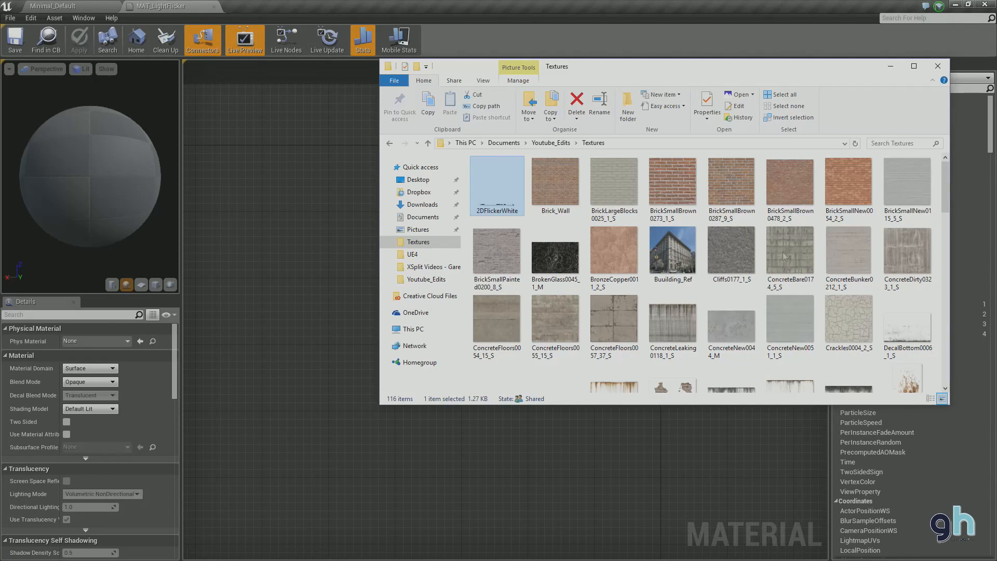
key("alt+Tab")
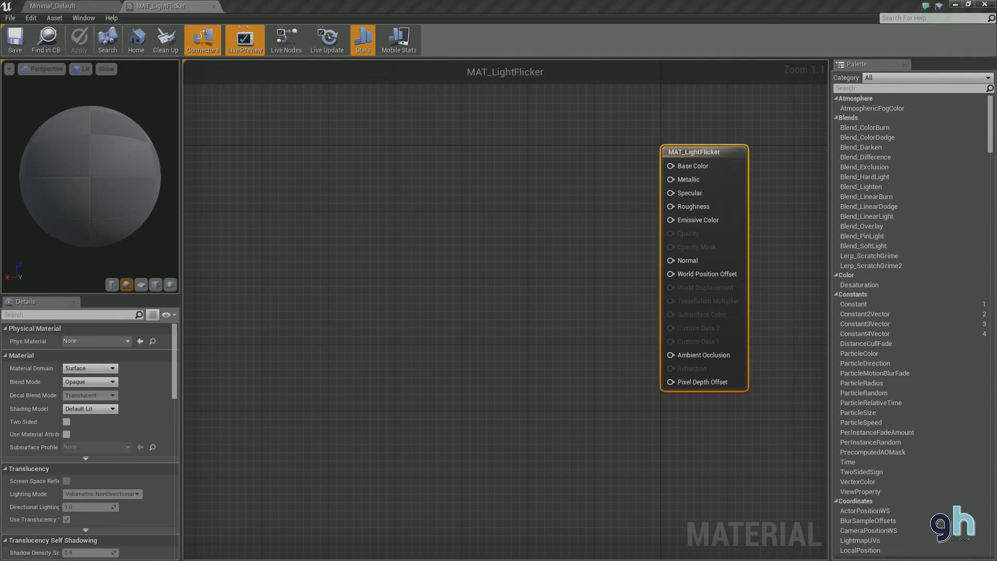
left_click(141, 285)
scroll(114, 220, "up", 3)
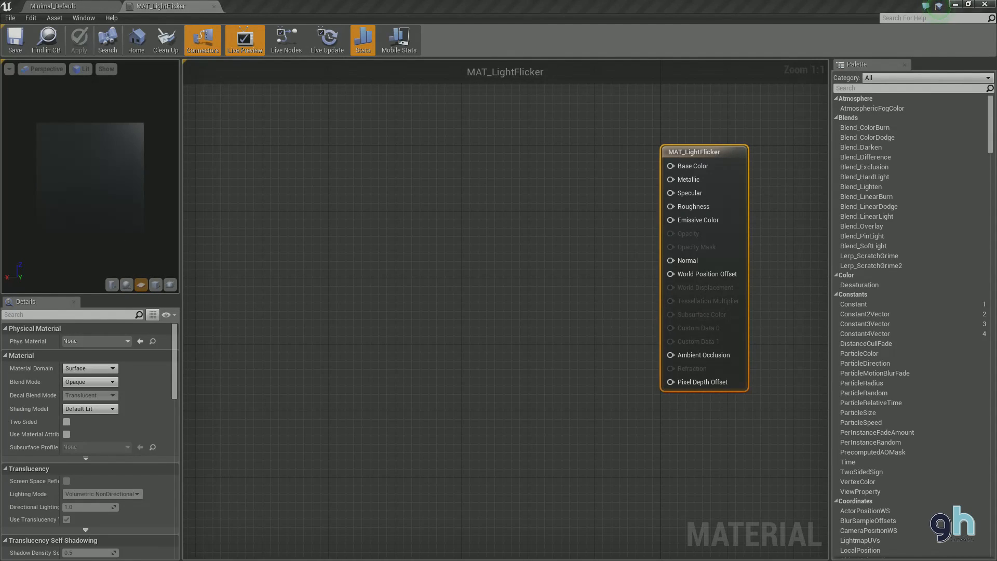
Add texture samples for 2DFlickerWhite, Light_TUT_Albedo and Light_Tut_Graypack from the Textures content folder to the MAT_LightFlicker graph.
left_click_drag(573, 106, 996, 120)
left_click_drag(552, 275, 510, 291)
left_click(60, 5)
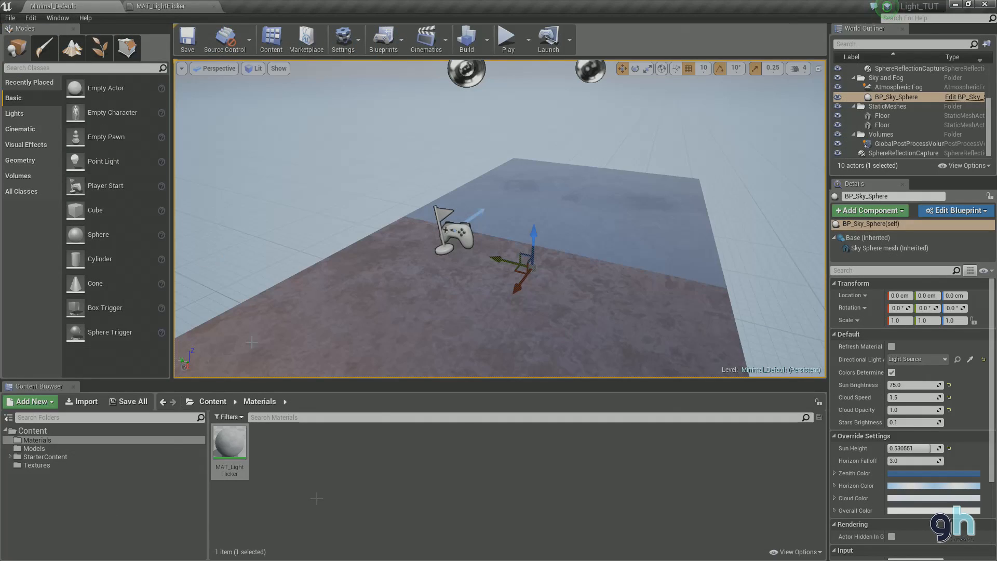
left_click(31, 464)
left_click(267, 443)
left_click(305, 443, "ctrl")
left_click(236, 446, "ctrl")
left_click_drag(237, 447, 283, 262)
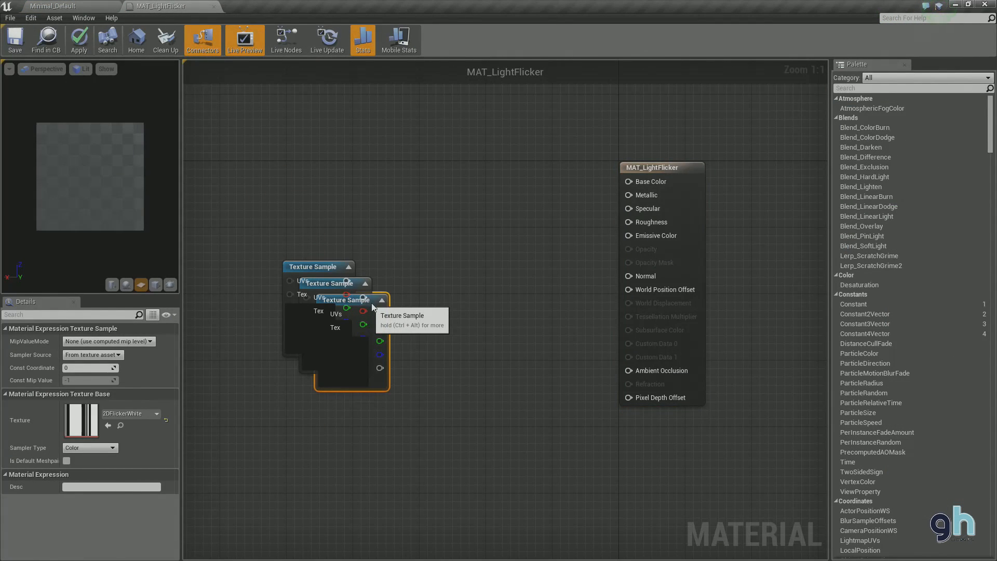
Spread out the three texture samples, with the albedo uppermost, the Graypack below it and 2DFlickerWhite lowest.
left_click_drag(367, 302, 442, 154)
left_click_drag(361, 294, 491, 277)
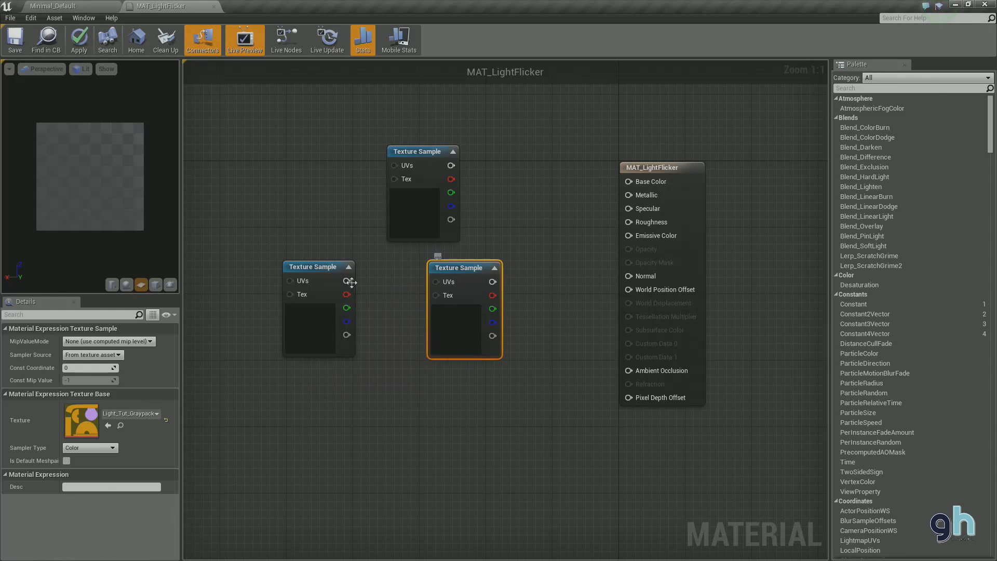
left_click_drag(327, 328, 314, 460)
left_click_drag(459, 273, 309, 290)
left_click_drag(428, 150, 359, 150)
left_click(422, 321)
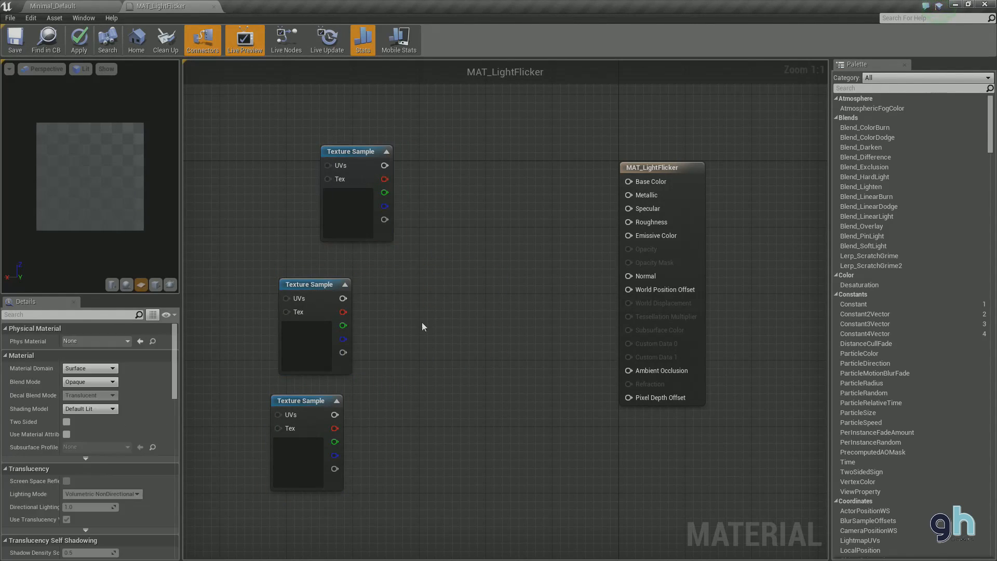
left_click_drag(108, 193, 114, 195)
left_click(300, 404)
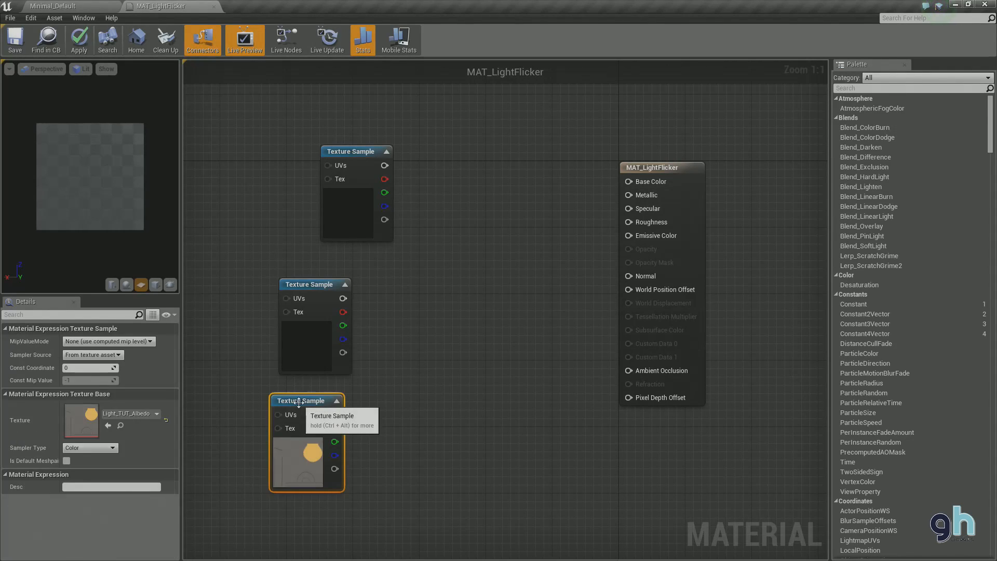
left_click_drag(311, 407, 461, 168)
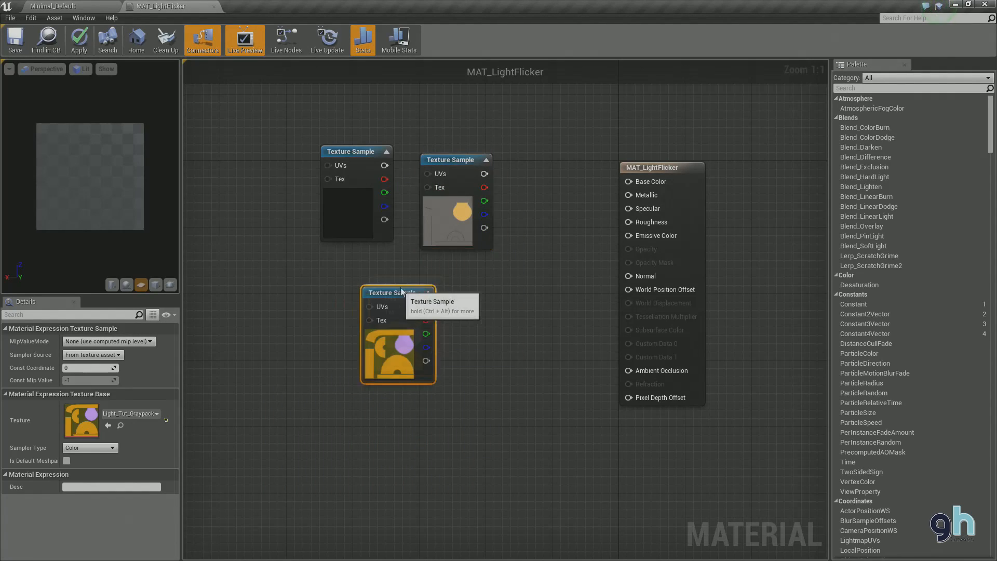
left_click_drag(402, 290, 409, 282)
left_click_drag(357, 152, 257, 393)
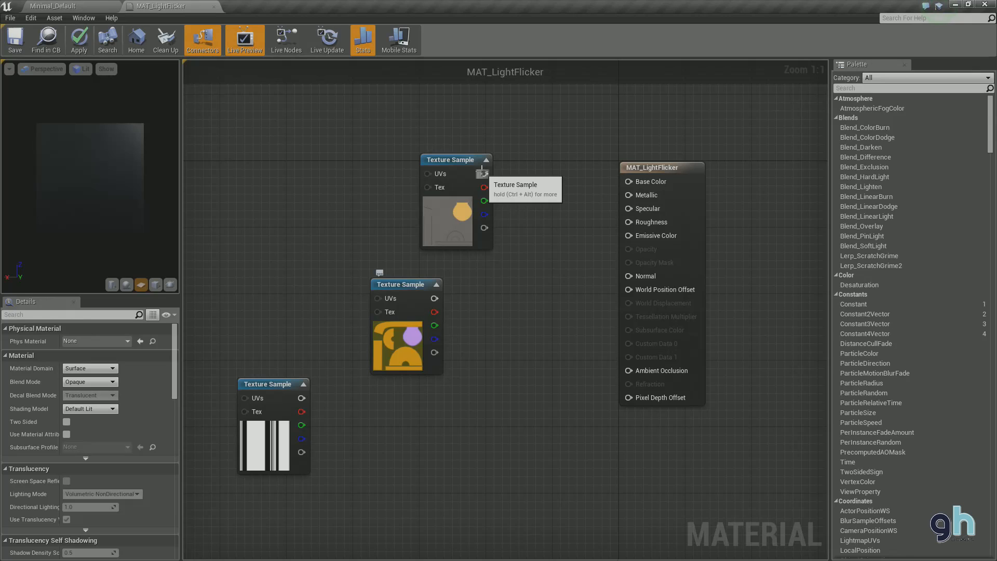
Connect the albedo texture's RGB output to Base Color and check it on the preview plane.
left_click_drag(483, 173, 628, 181)
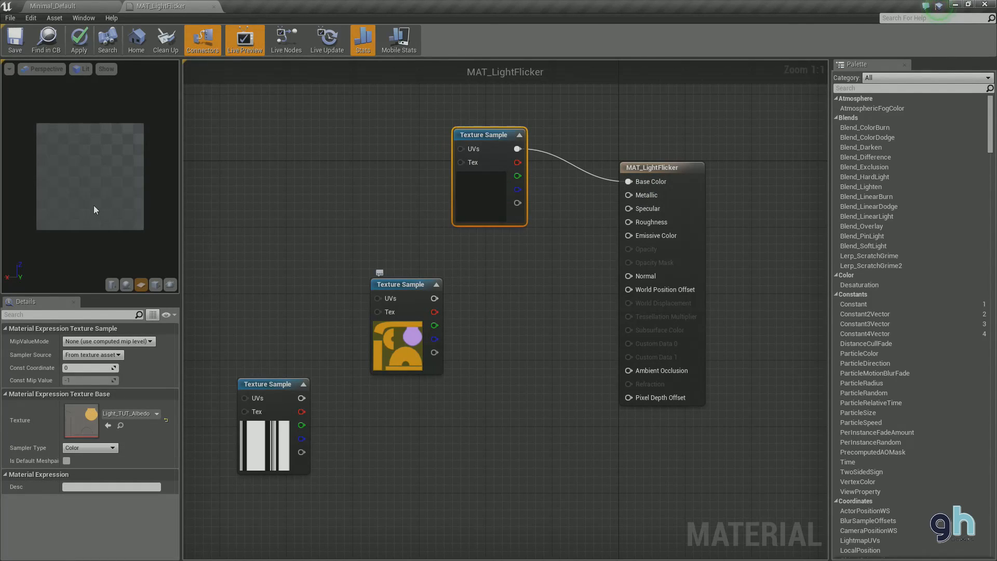
scroll(101, 207, "up", 2)
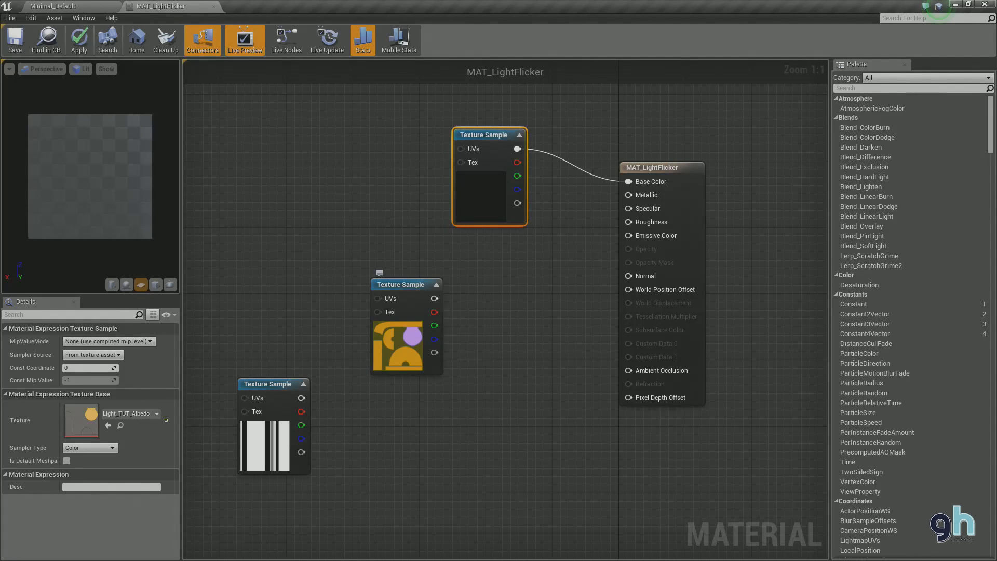
scroll(138, 170, "up", 2)
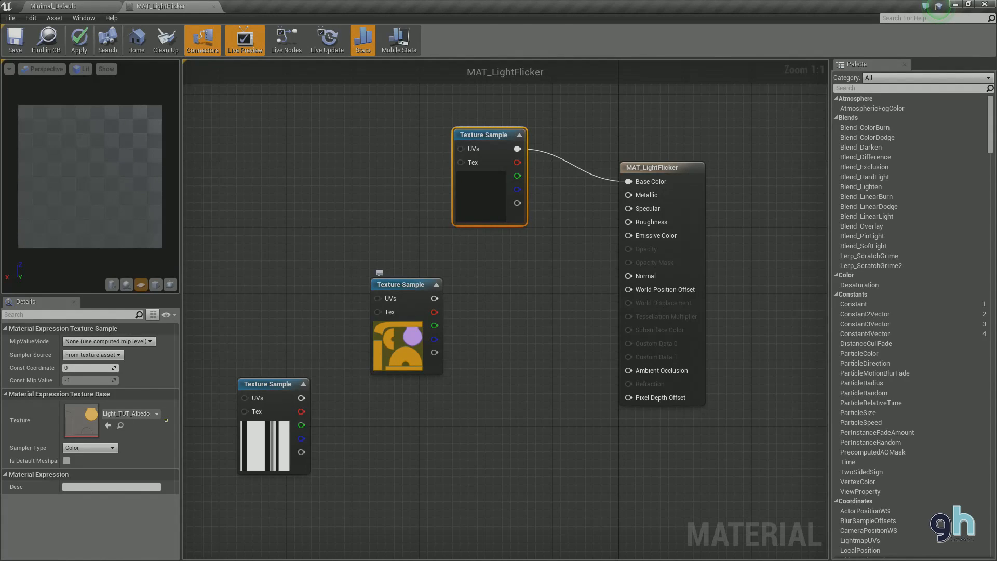
scroll(105, 170, "down", 1)
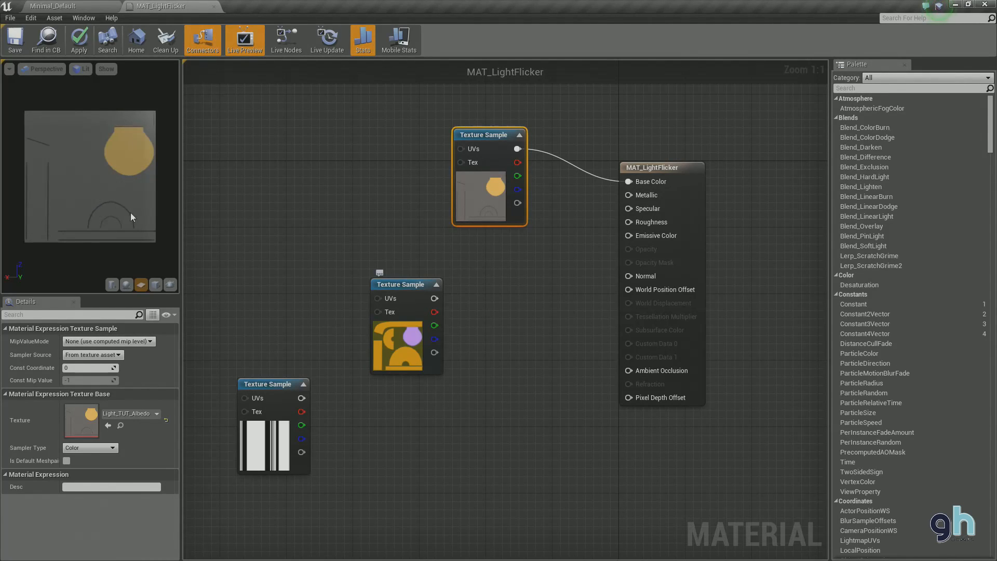
Place the Graypack sample directly below the albedo sample and connect its red channel to Metallic.
left_click_drag(392, 284, 375, 260)
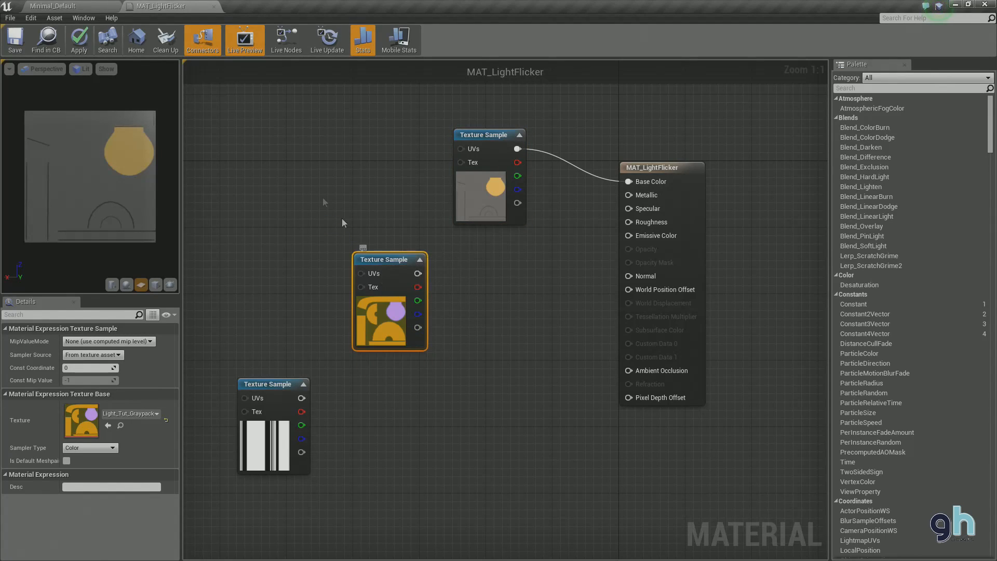
left_click(465, 317)
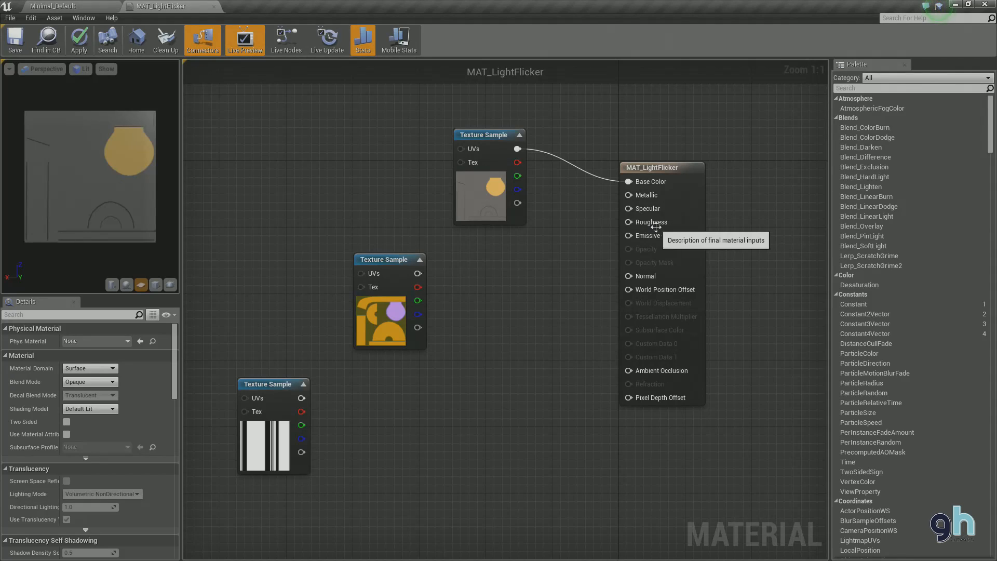
left_click_drag(542, 304, 563, 277)
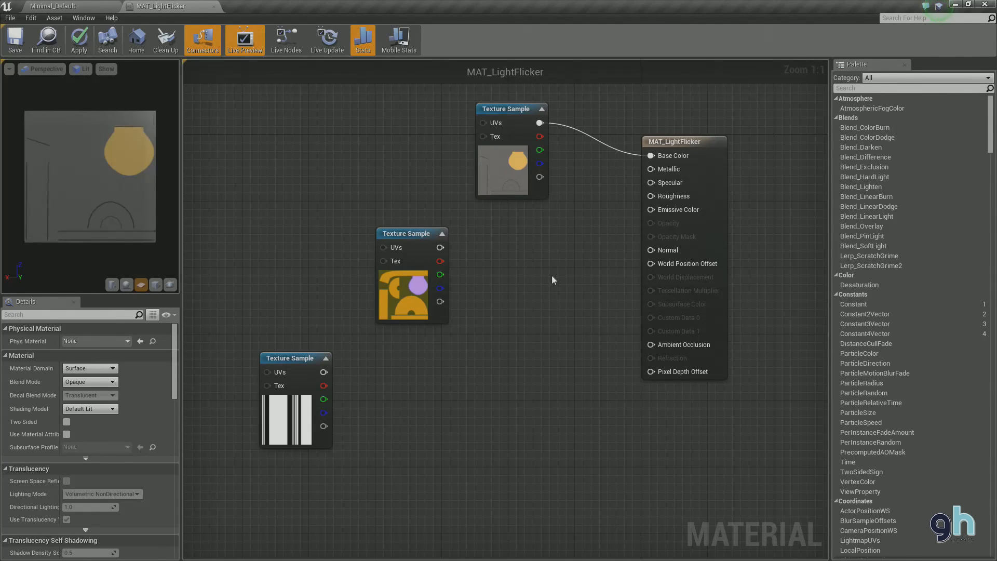
left_click_drag(419, 236, 666, 172)
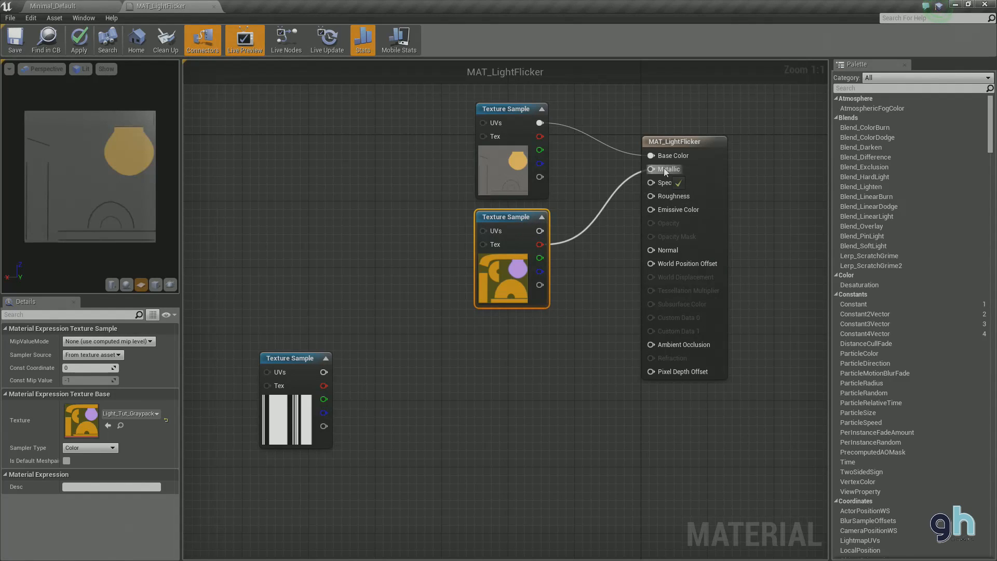
left_click_drag(664, 167, 664, 169)
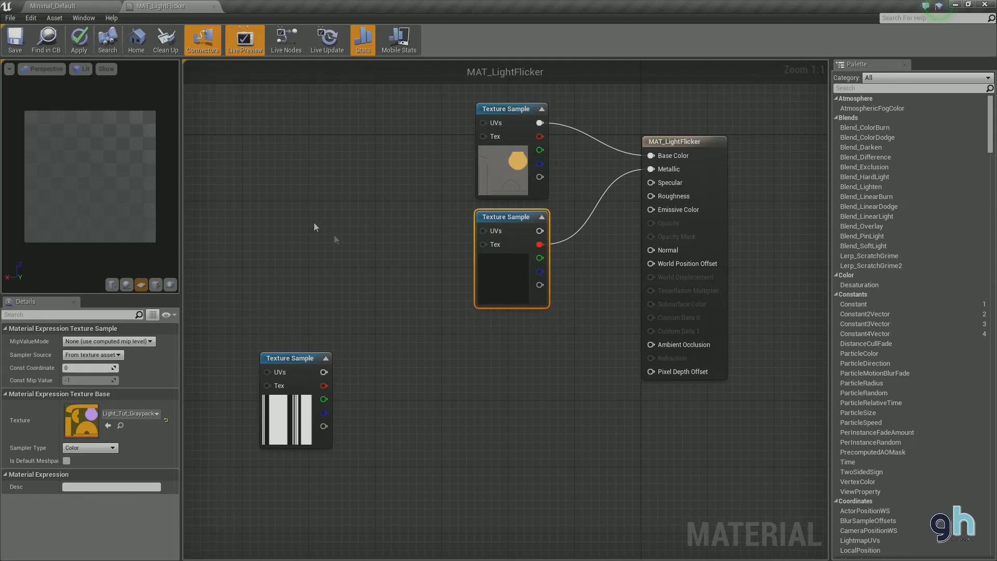
Move the albedo and Graypack samples together farther away from the material's main node.
left_click(421, 238)
left_click_drag(408, 146, 554, 300)
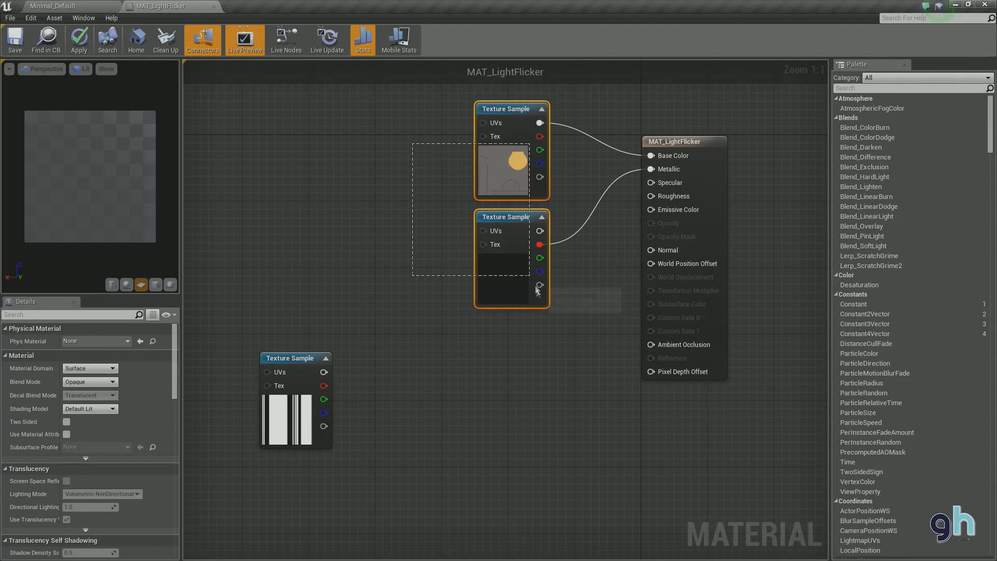
left_click_drag(521, 175, 391, 168)
left_click(513, 280)
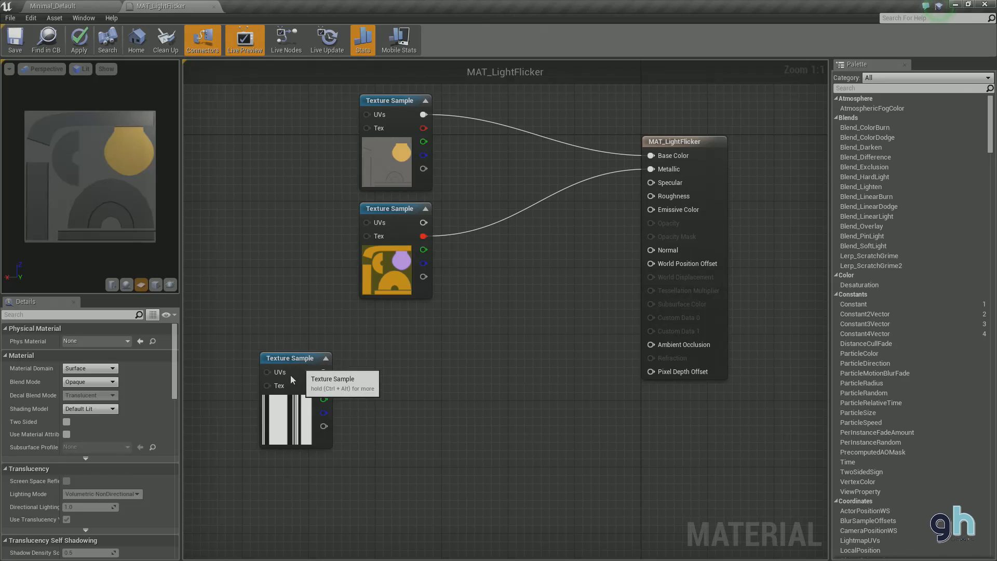
Delete the 2DFlickerWhite texture sample from the material graph.
left_click_drag(289, 361, 267, 386)
left_click_drag(423, 396, 458, 377)
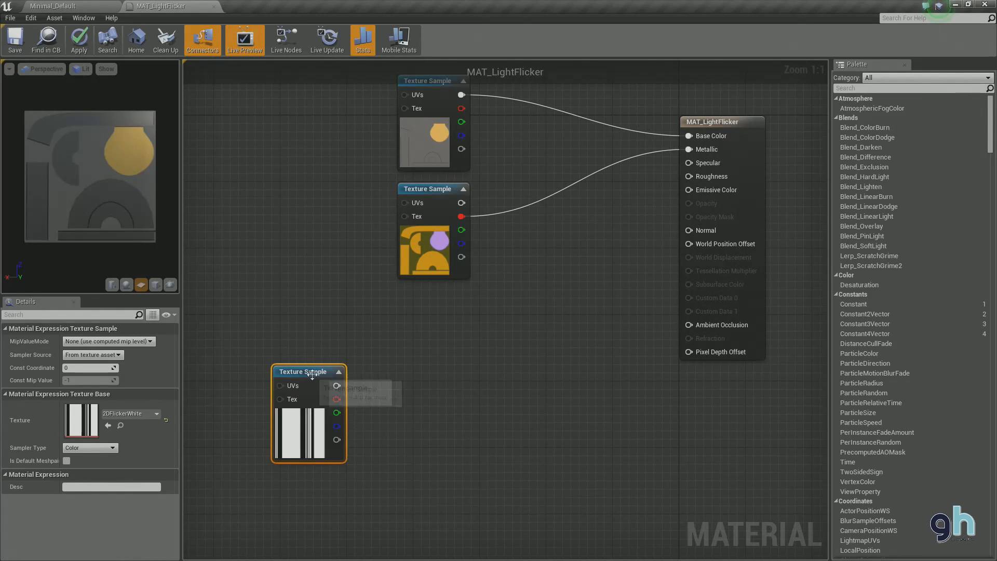
key("Delete")
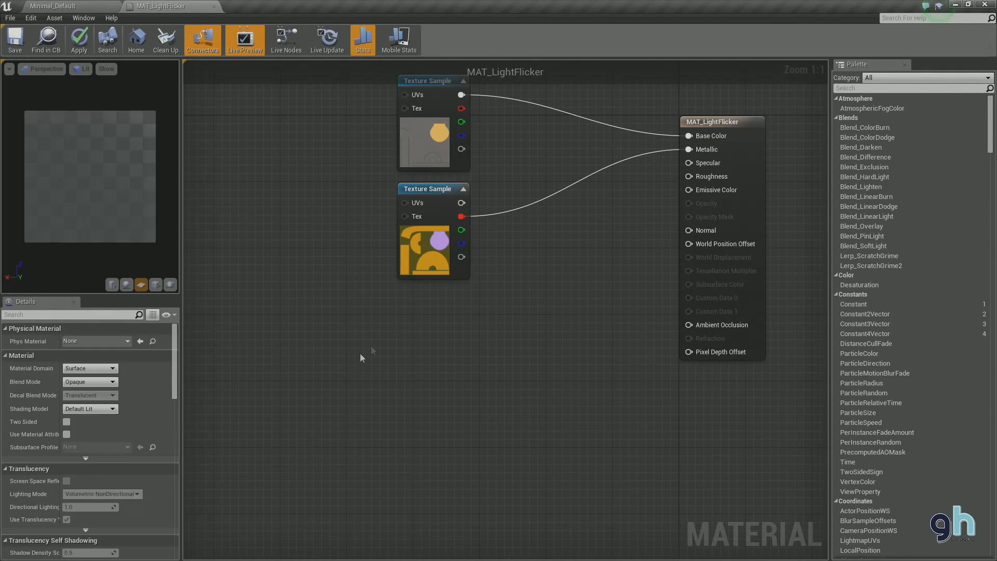
Create an Add node between the Graypack sample and the material's main node.
right_click(522, 253)
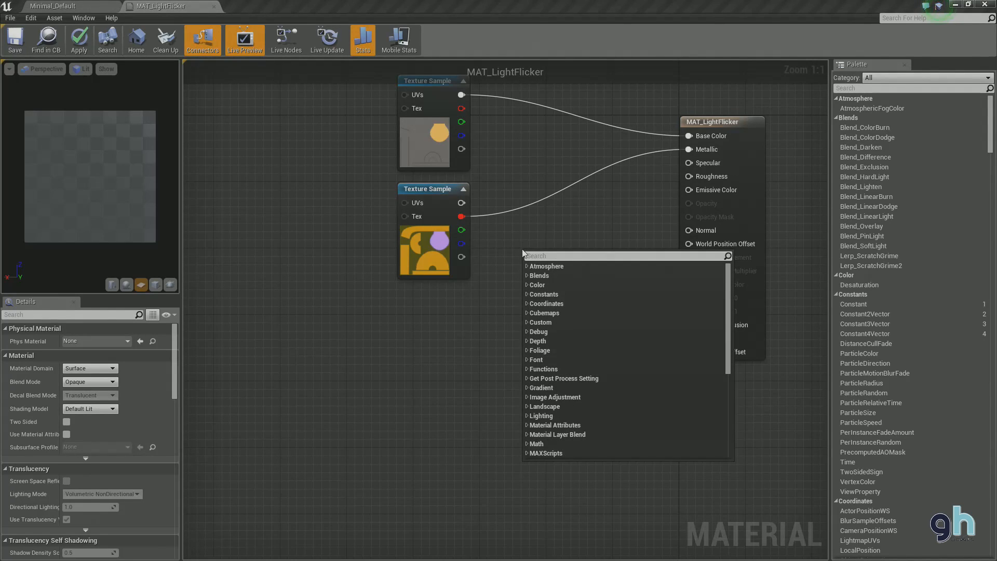
type("add")
key("Return")
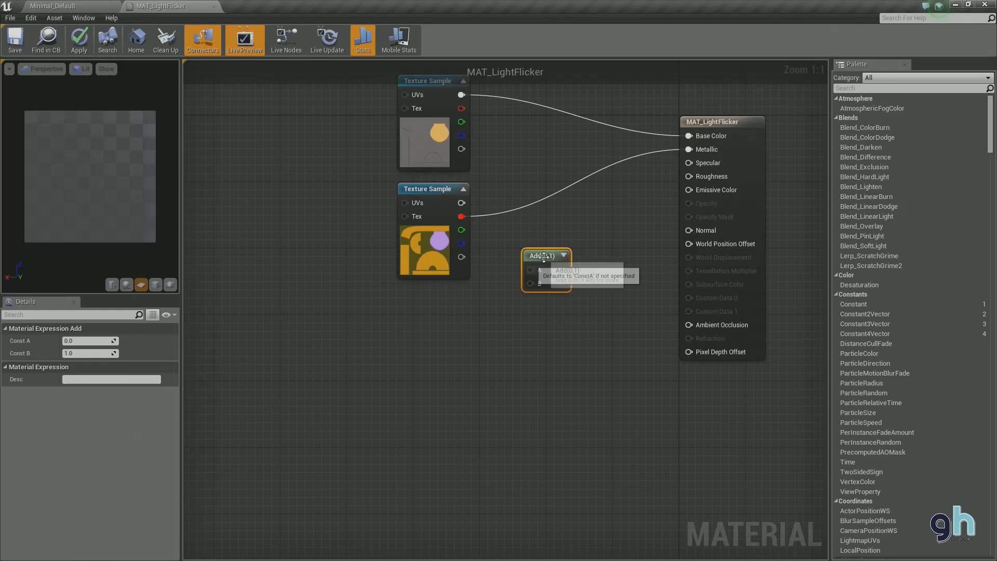
left_click_drag(543, 256, 551, 256)
left_click(447, 327)
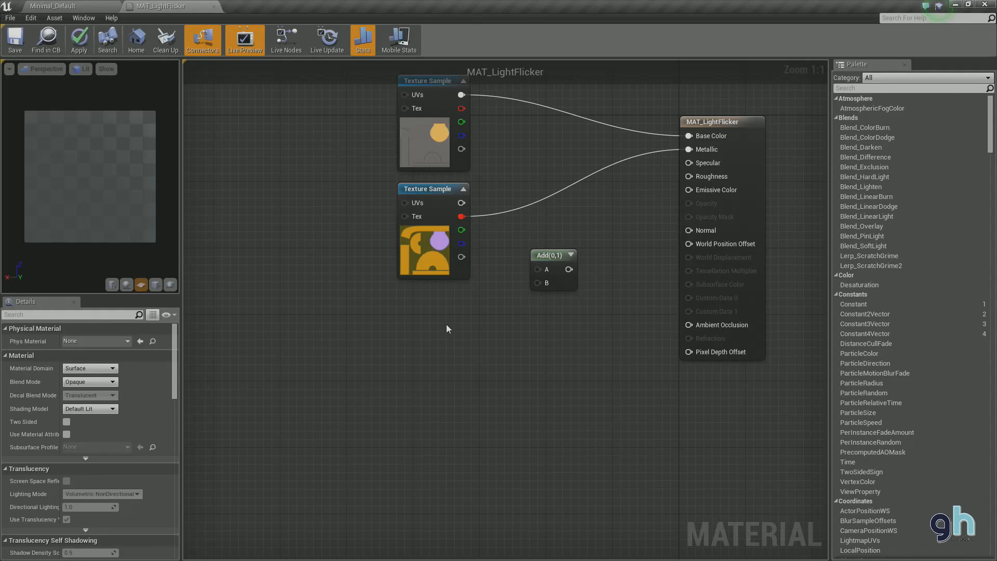
Create a Constant node with value 3 and place it just below the Graypack sample.
left_click(446, 324)
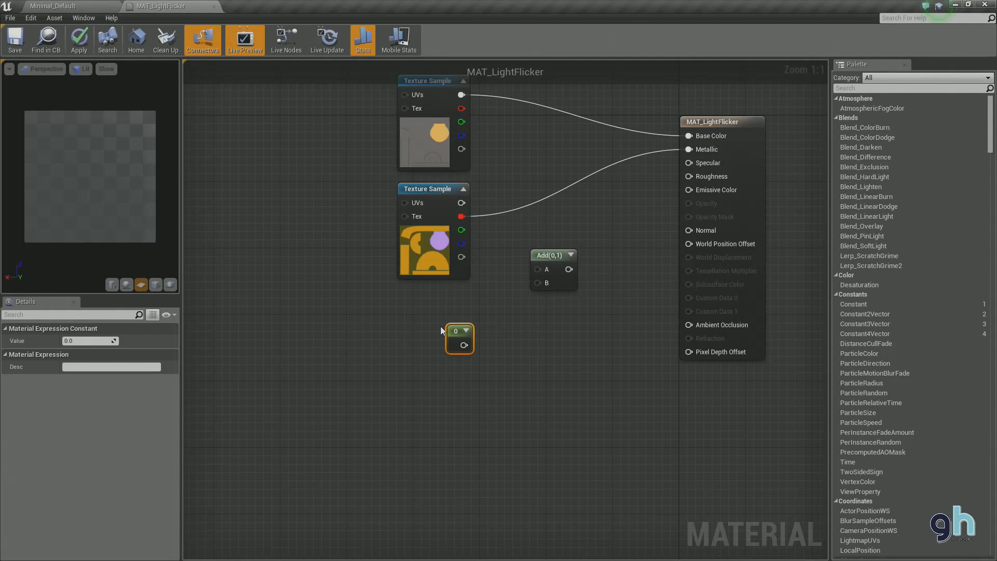
left_click(101, 341)
type("3")
key("Return")
left_click_drag(456, 330, 457, 311)
Feed the Graypack's green channel and the constant 3 into the Add node's A and B, and its output into Roughness.
left_click_drag(461, 229, 544, 275)
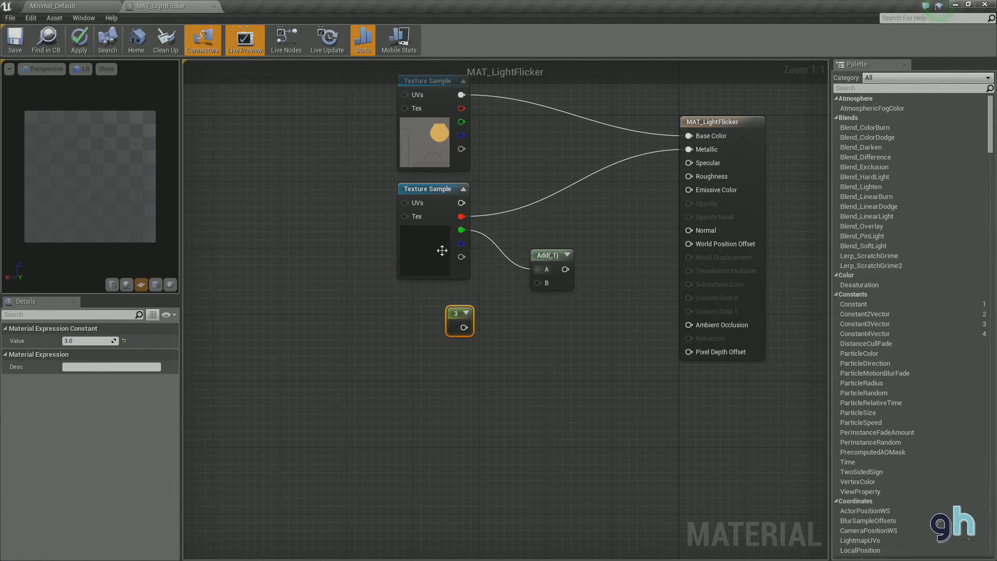
left_click_drag(465, 327, 689, 176)
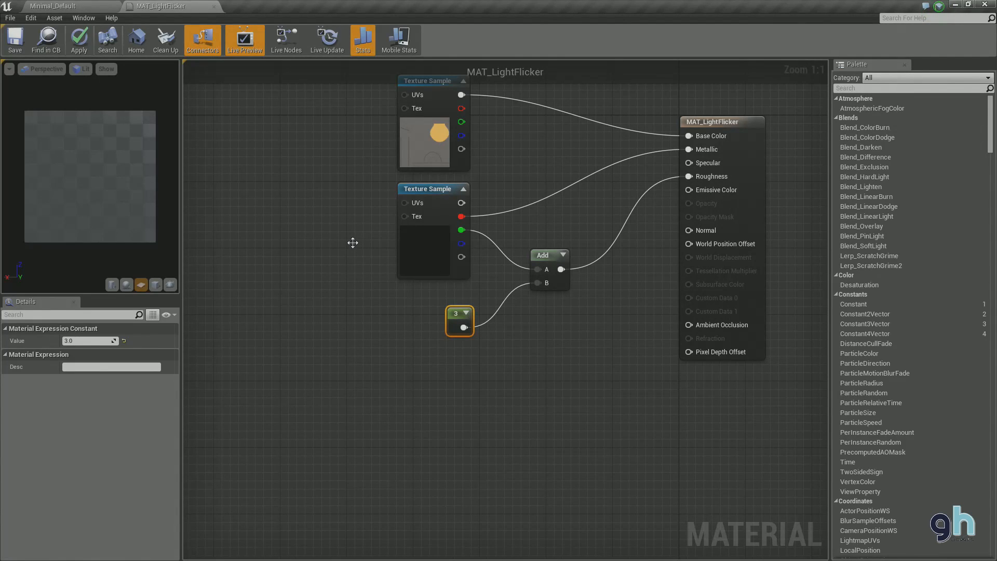
left_click(527, 312)
left_click_drag(452, 312, 451, 297)
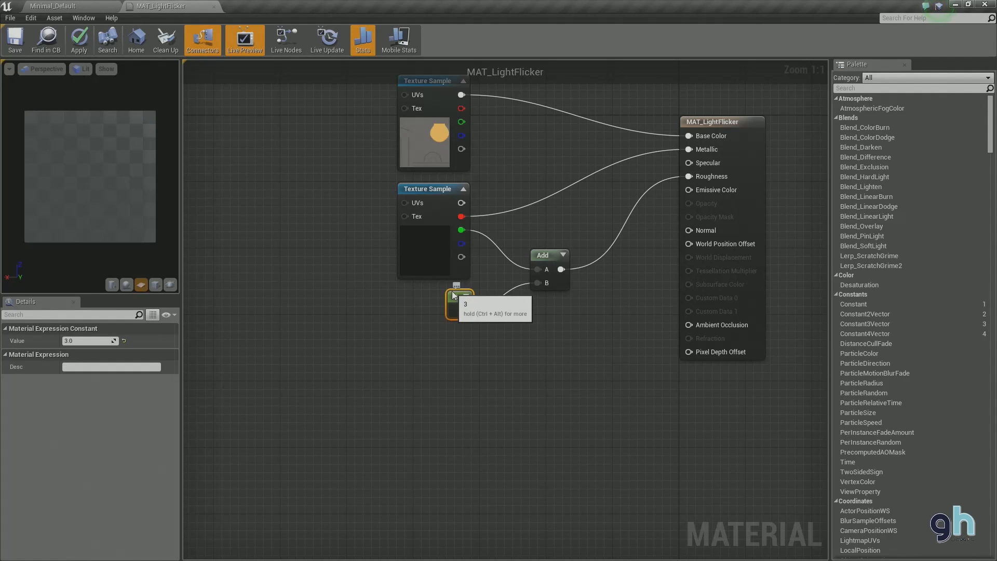
left_click(513, 273)
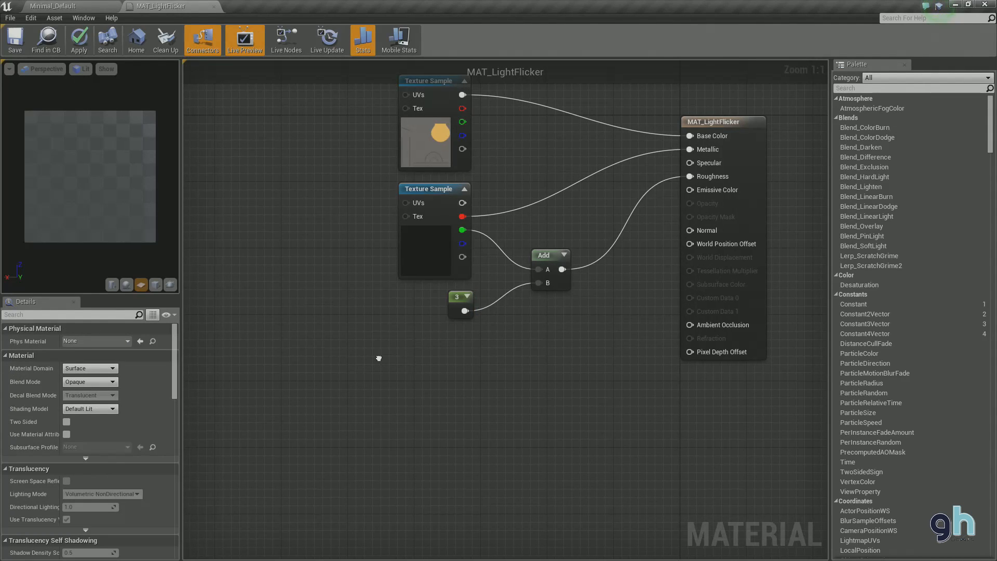
Examine the material's surface response on the preview plane from an oblique angle.
right_click(441, 359)
left_click(105, 184)
left_click_drag(105, 185, 176, 187)
mouse_move(65, 157)
left_mouse_down()
mouse_move(119, 136)
mouse_move(67, 142)
left_mouse_up()
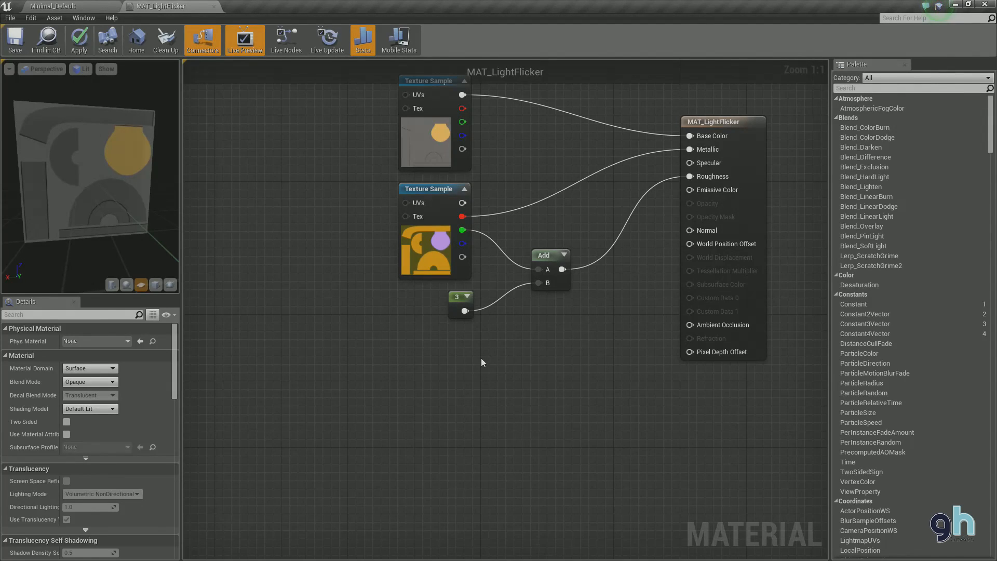
left_click_drag(454, 341, 606, 332)
left_click(599, 259)
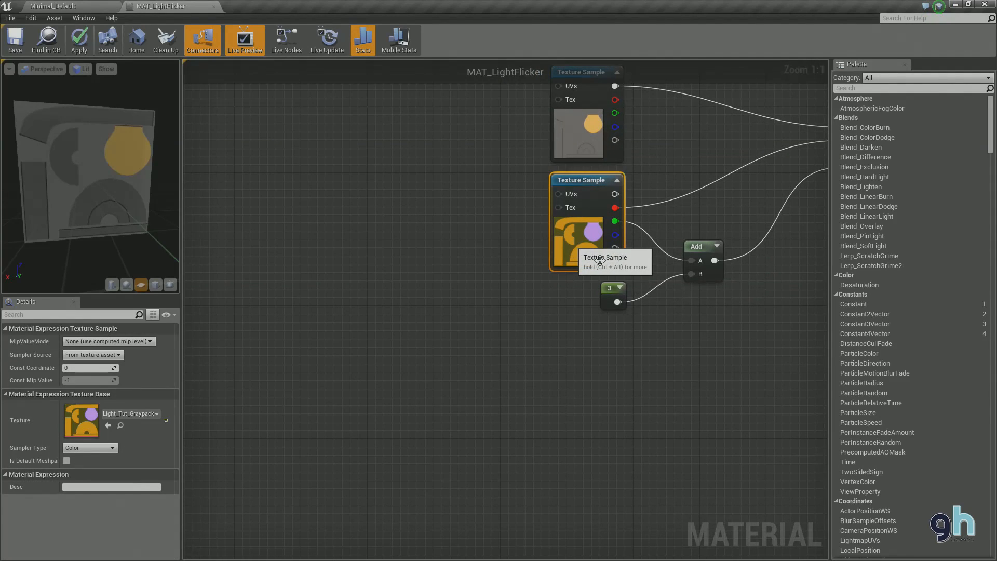
Duplicate the Graypack texture sample and place the copy to the left of the original.
key("ctrl+w")
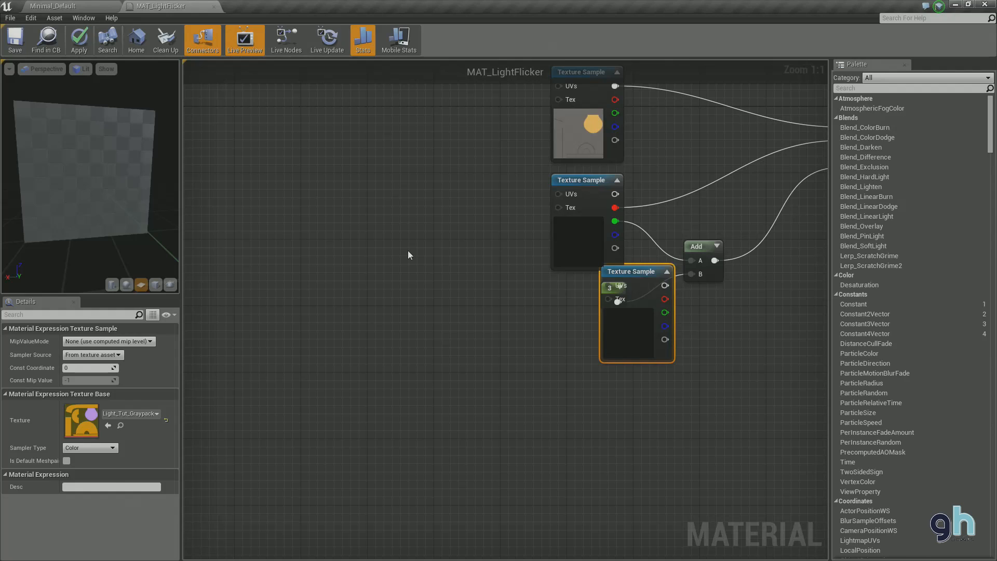
left_click_drag(623, 325, 443, 269)
left_click(457, 341)
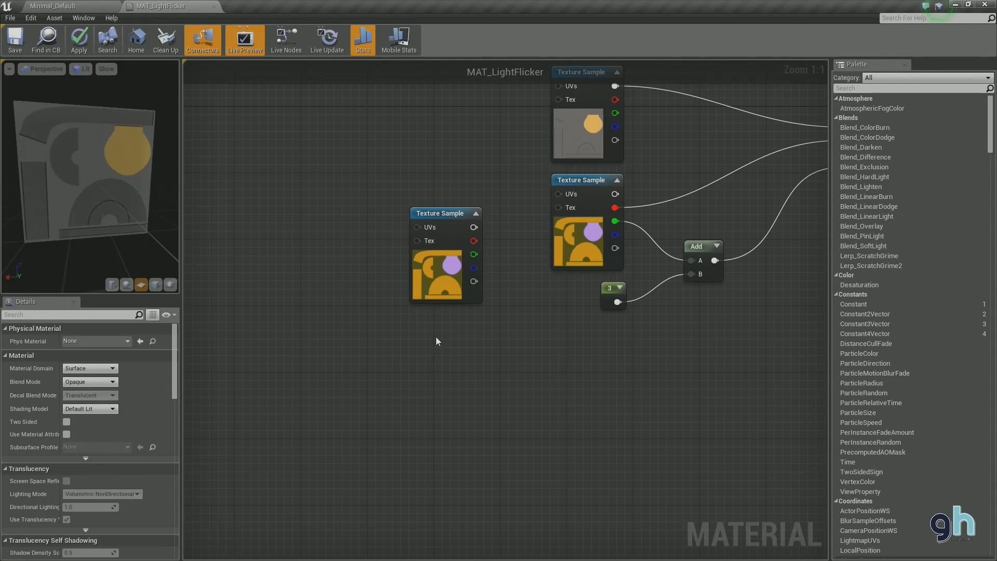
Create a Constant3Vector node below the Graypack copy and set its color to a warm yellow, 0.435, 0.306, 0.0428.
left_click(435, 336)
left_click_drag(462, 348, 440, 335)
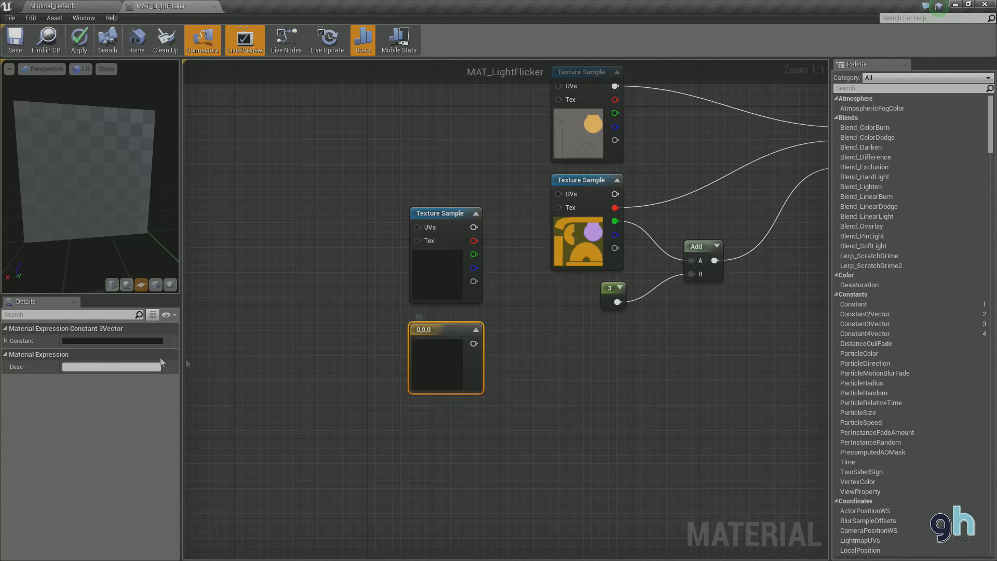
left_click(108, 341)
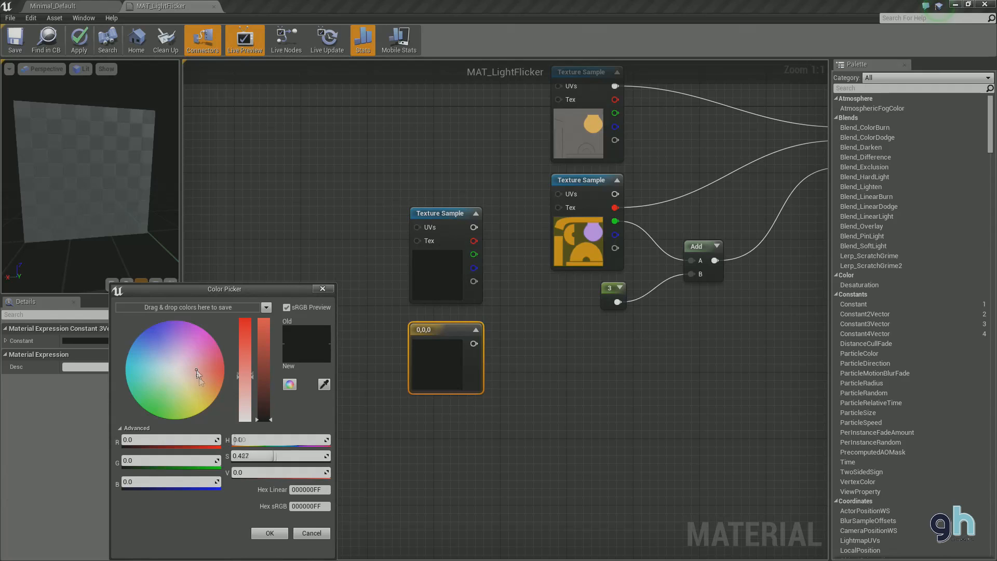
left_click(188, 389)
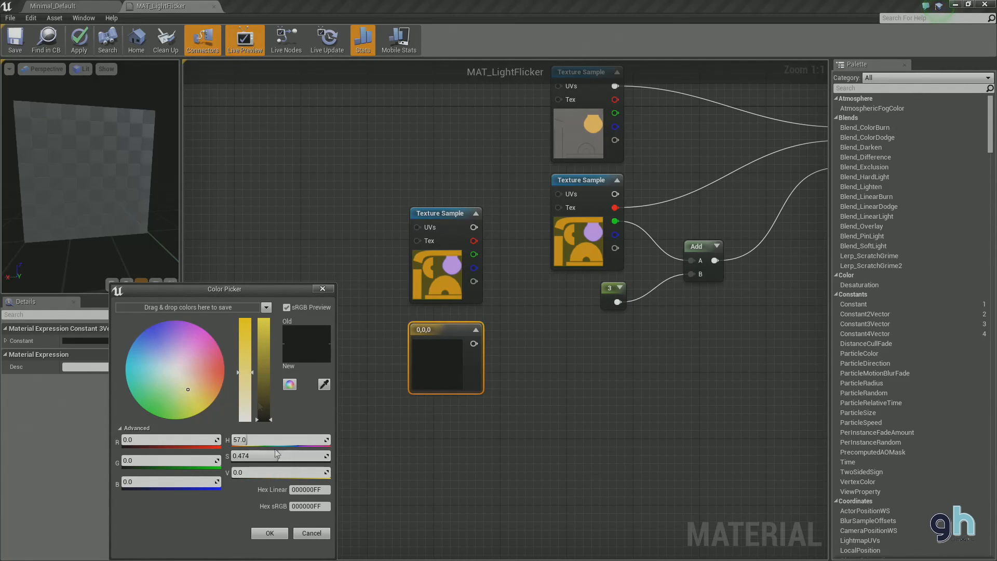
left_click_drag(203, 388, 206, 394)
mouse_move(267, 376)
left_mouse_down()
mouse_move(248, 341)
mouse_move(262, 376)
mouse_move(195, 402)
mouse_move(209, 398)
left_mouse_up()
left_click(271, 532)
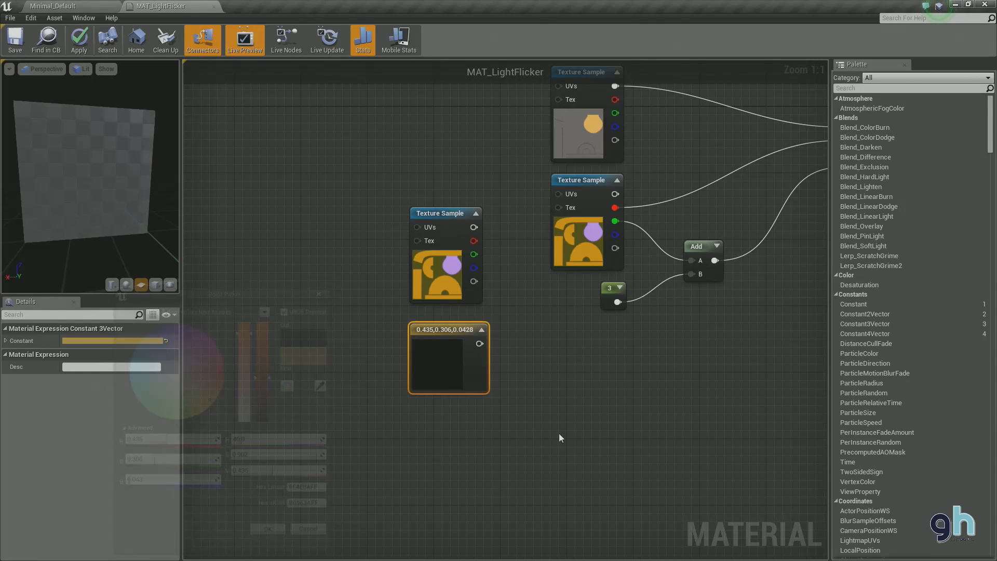
Move the Graypack copy and the yellow color constant together farther left, away from the roughness nodes.
right_click(473, 361)
left_click(512, 320)
left_click(512, 321)
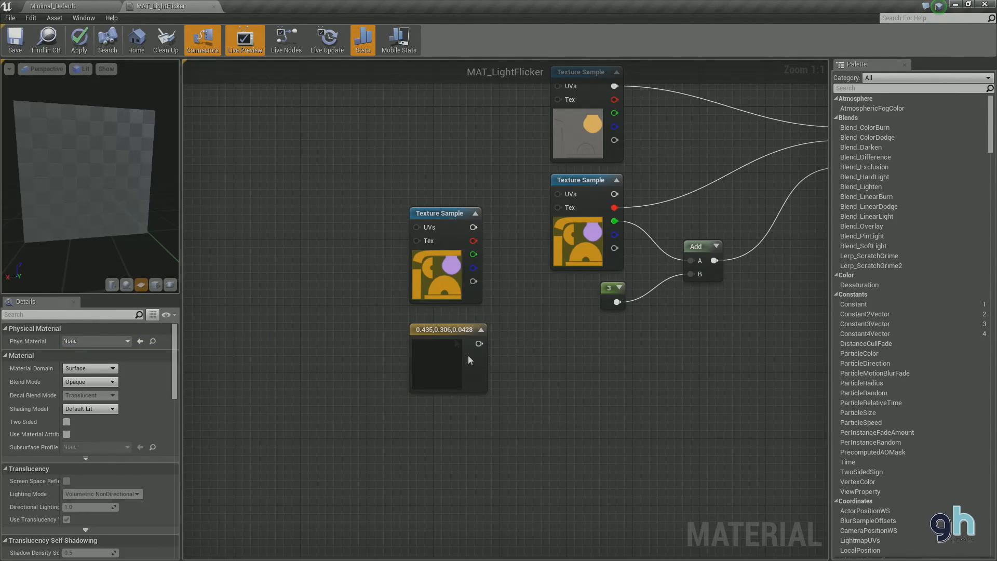
left_click(435, 302)
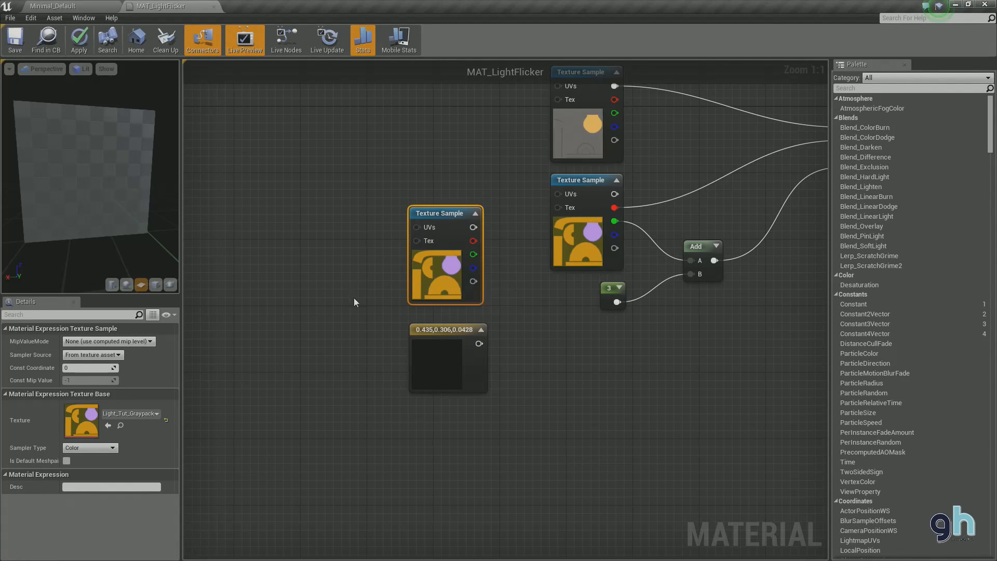
left_click_drag(354, 297, 454, 381)
left_click_drag(448, 294, 372, 301)
left_click(465, 335)
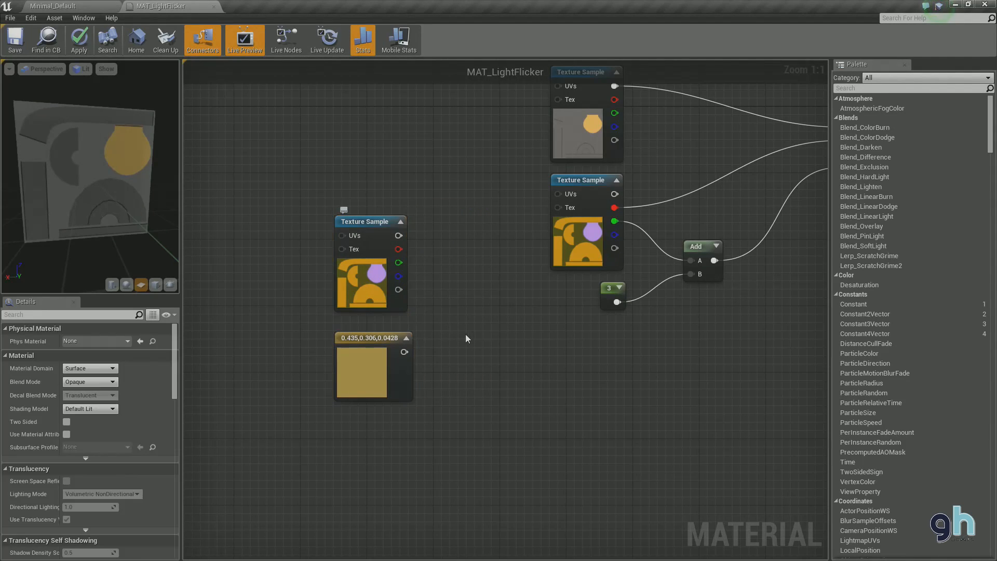
Add a Multiply node and feed the Graypack copy's blue channel into A and the yellow color into B.
right_click(484, 343)
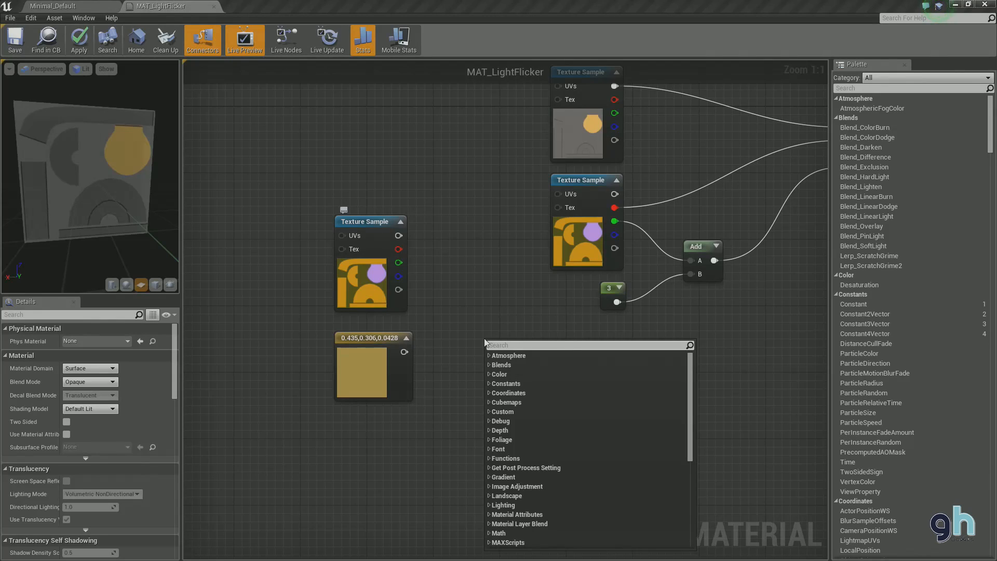
type("multi")
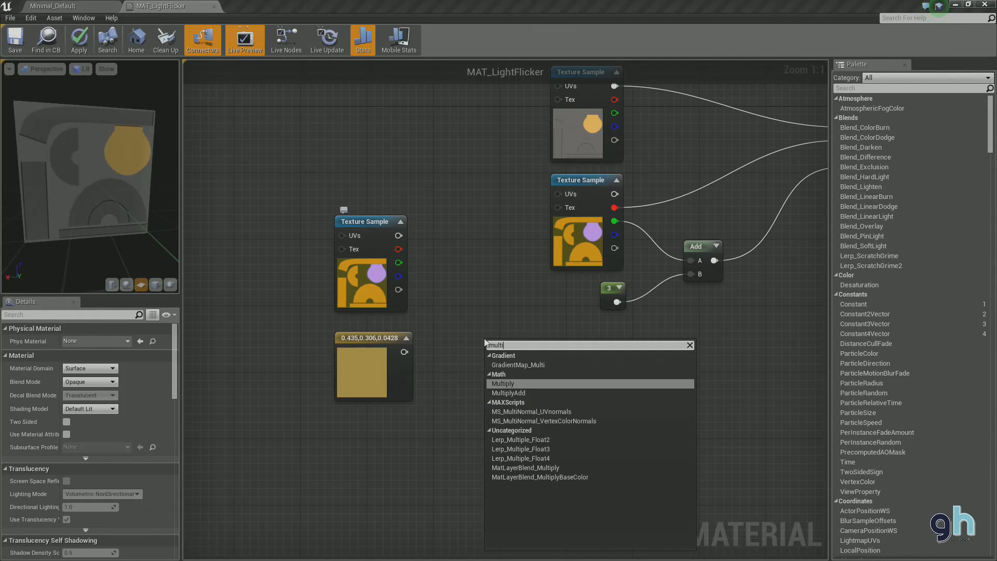
left_click(503, 384)
left_click_drag(503, 348, 486, 308)
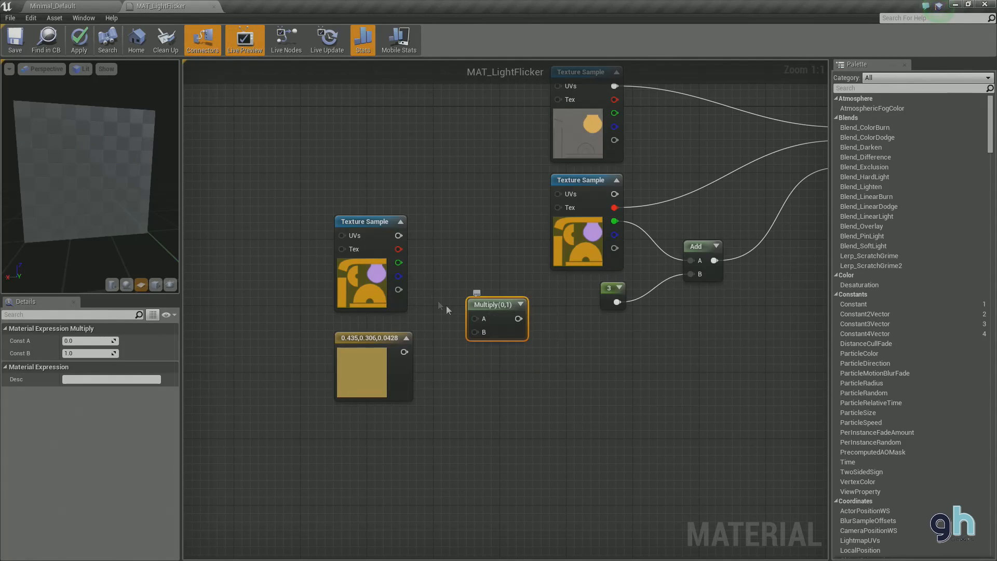
left_click_drag(398, 276, 474, 318)
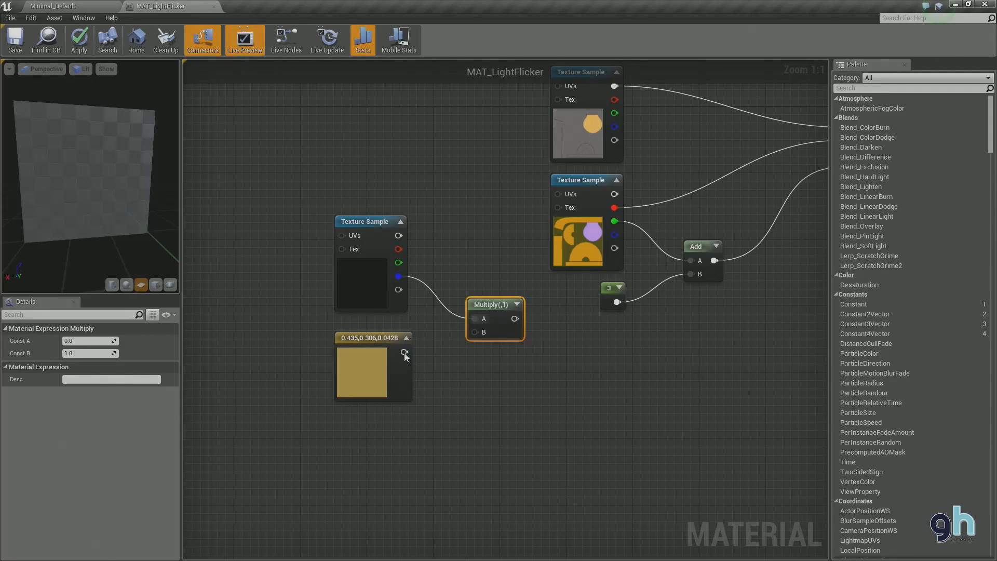
left_click_drag(403, 352, 475, 333)
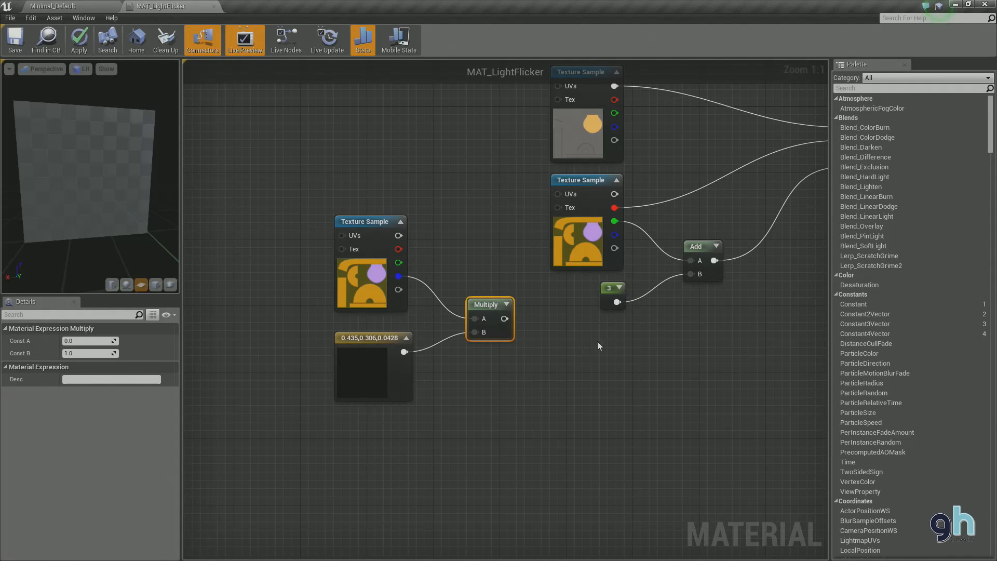
Move the Graypack copy, yellow color constant and Multiply node together slightly down in the graph.
left_click_drag(311, 194, 483, 363)
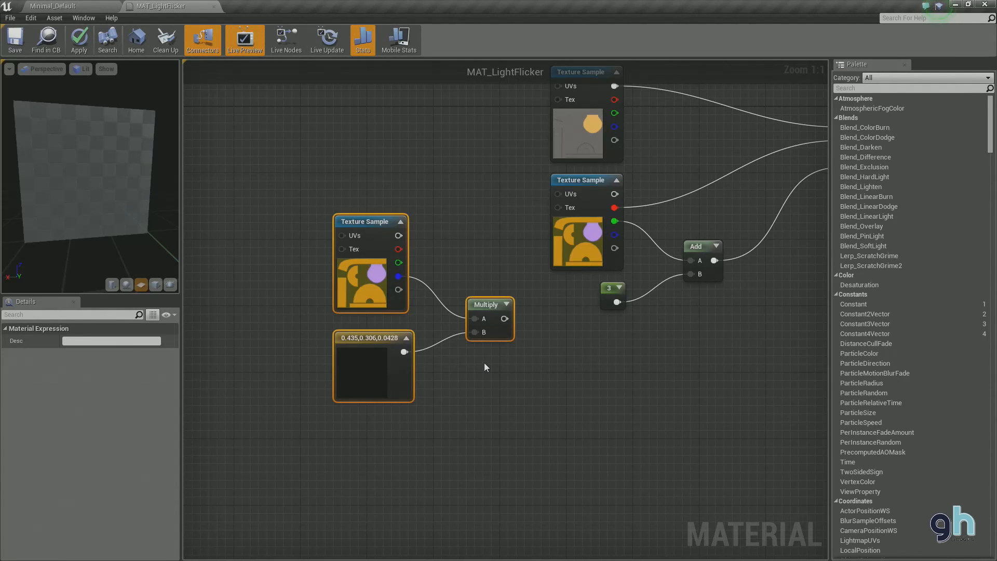
left_click_drag(481, 308, 481, 342)
left_click(545, 345)
left_click_drag(596, 368, 536, 353)
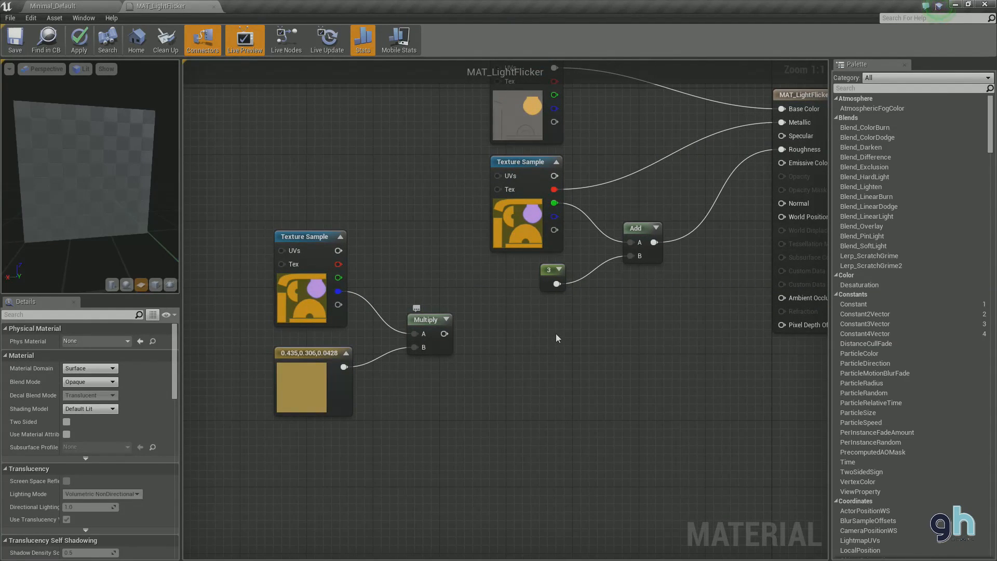
Create a second Multiply node to the right of the first one.
right_click(556, 337)
type("mulyi")
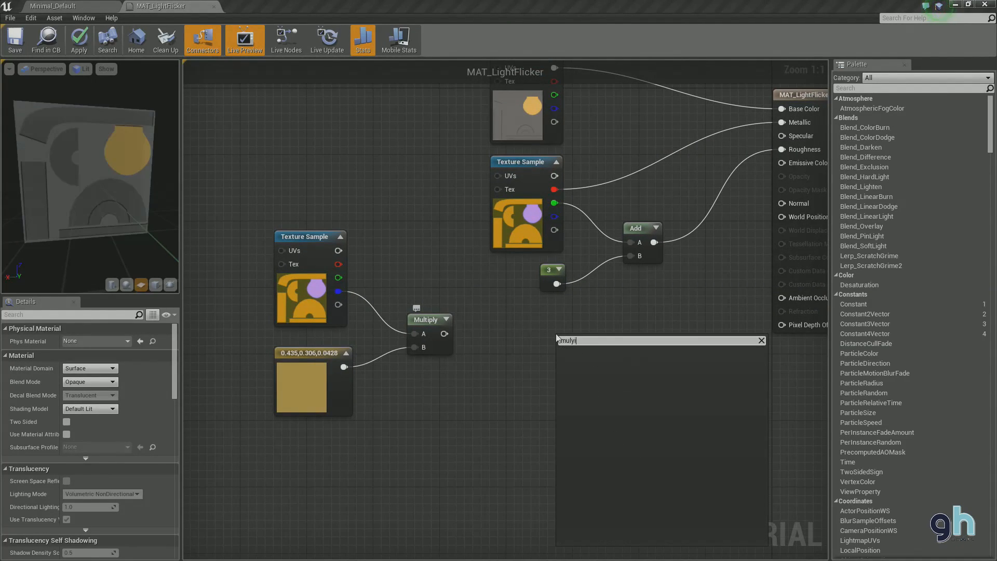
key("BackSpace")
key("BackSpace")
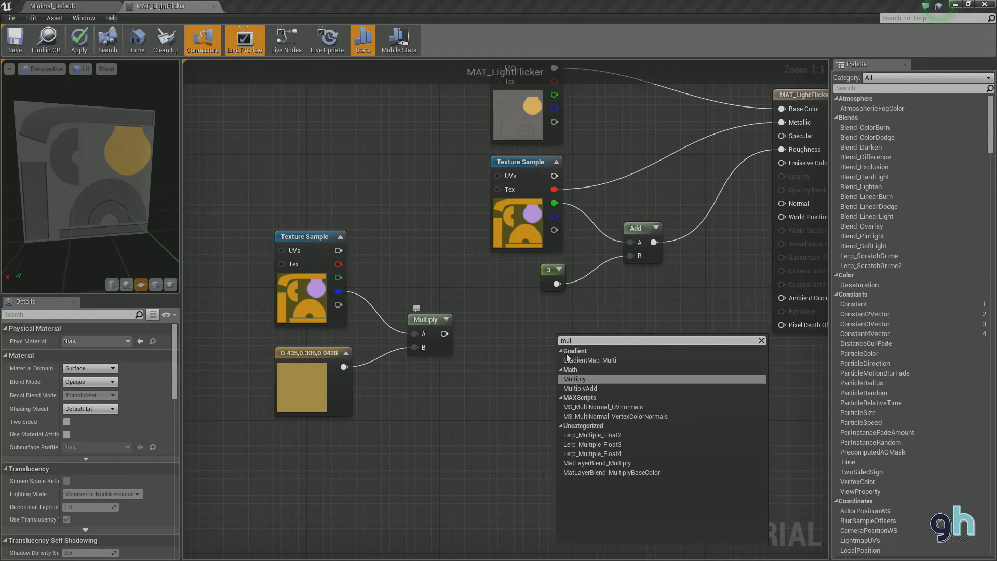
left_click(575, 379)
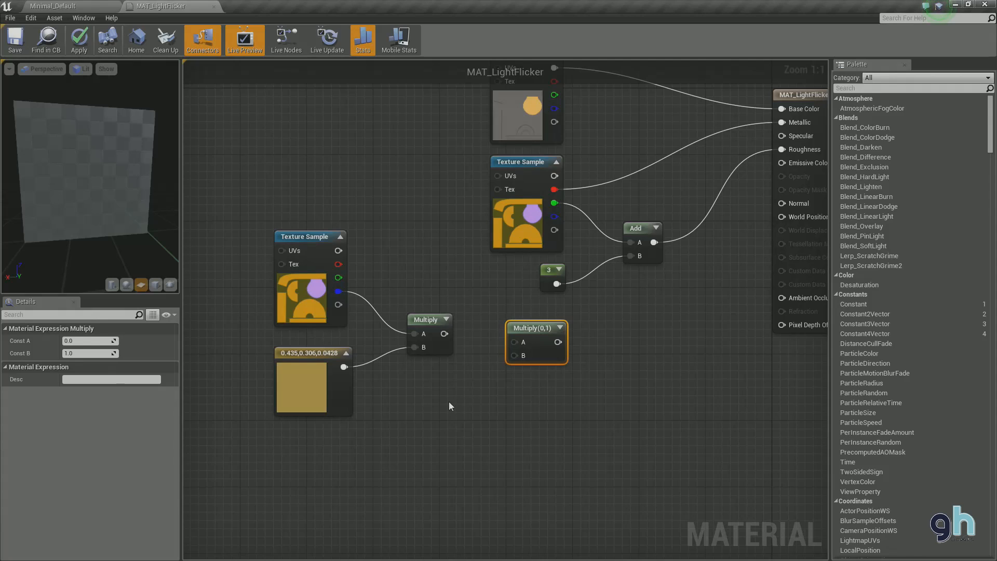
Create a Constant node with value 25 and place it just below the first Multiply node.
left_click(428, 400)
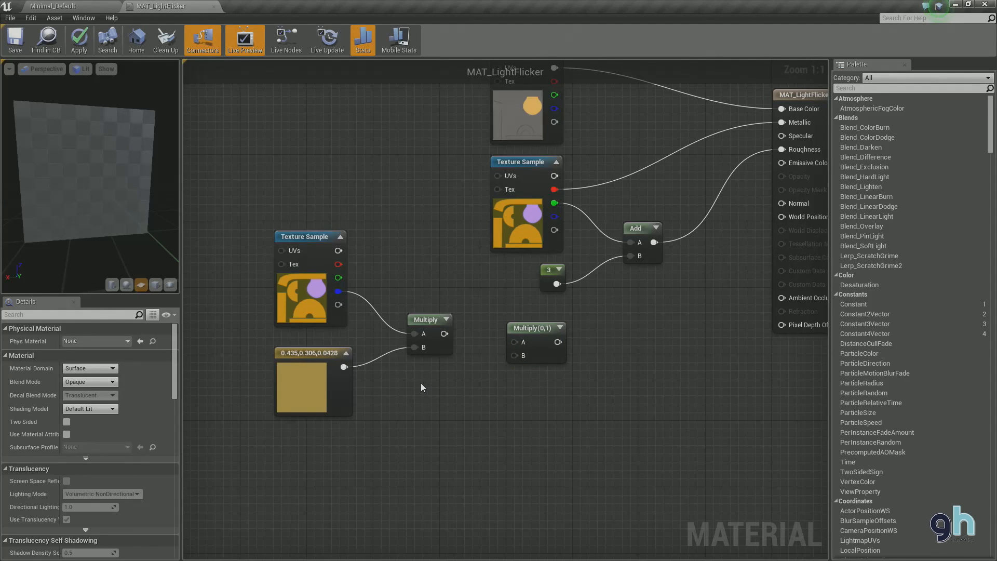
left_click(421, 383)
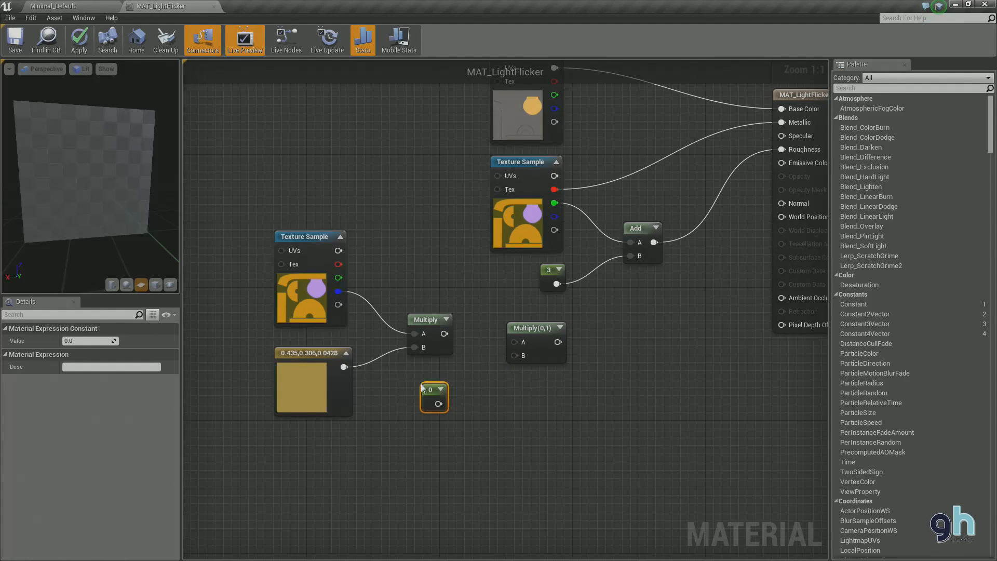
left_click(97, 341)
type("25")
key("Return")
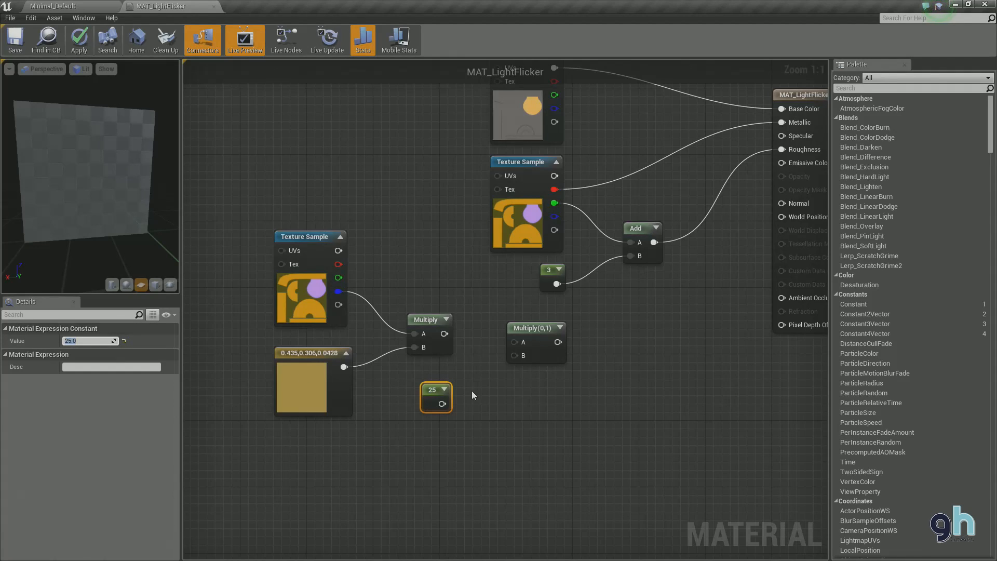
left_click_drag(435, 390, 435, 350)
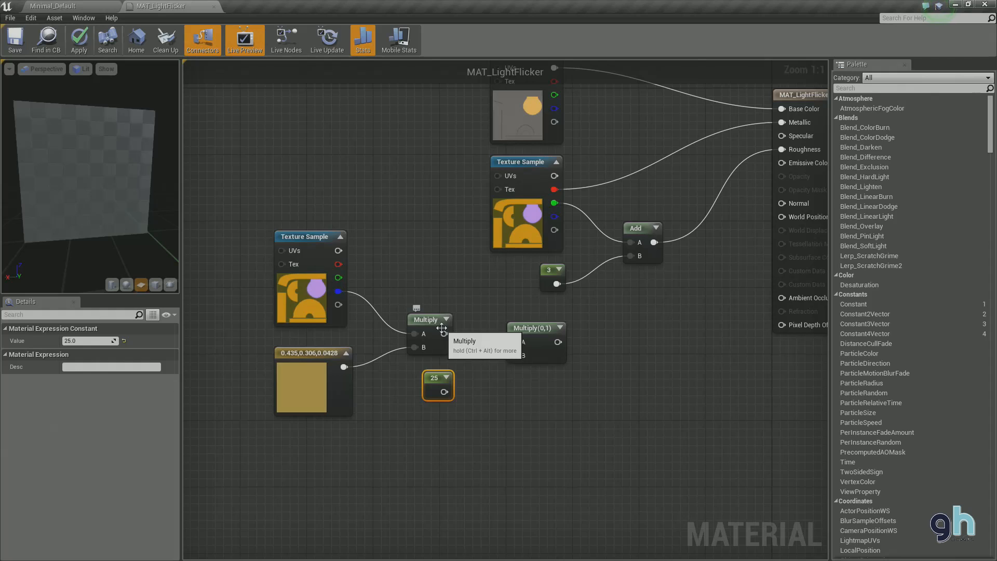
Feed the first Multiply and the constant 25 into the second Multiply's A and B, and its output into Emissive Color.
left_click_drag(444, 333, 514, 342)
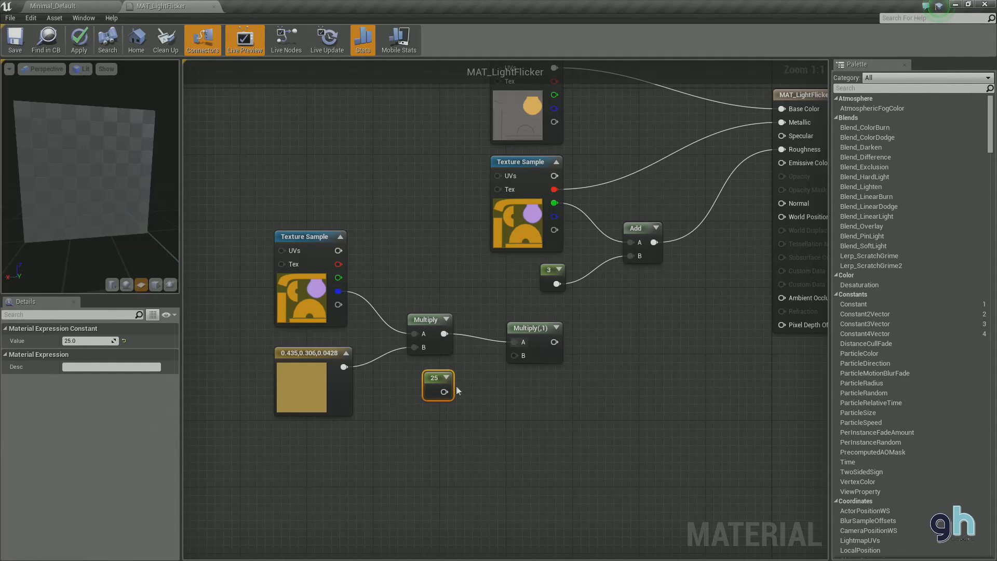
left_click_drag(444, 391, 517, 356)
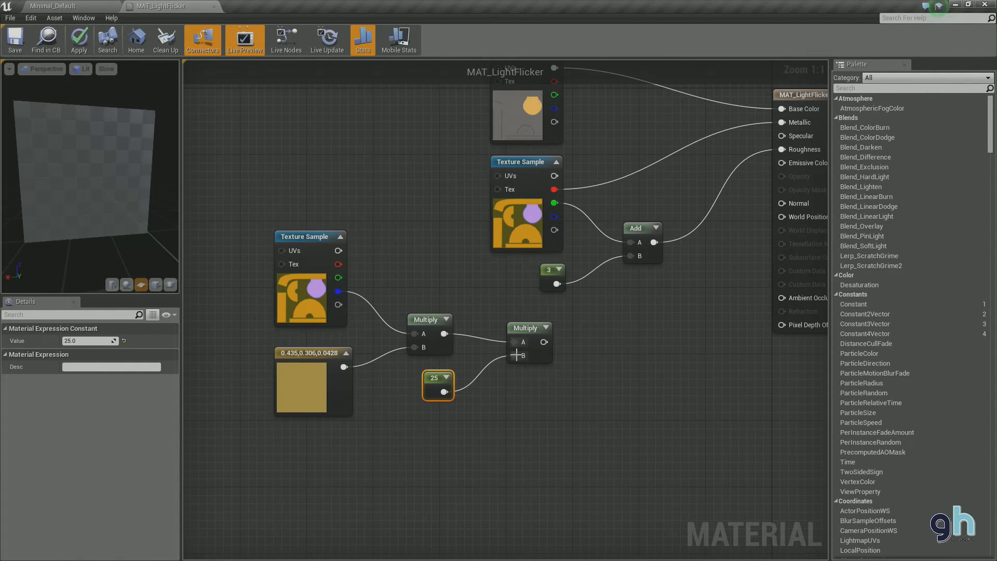
left_click(584, 325)
left_click_drag(544, 342, 790, 161)
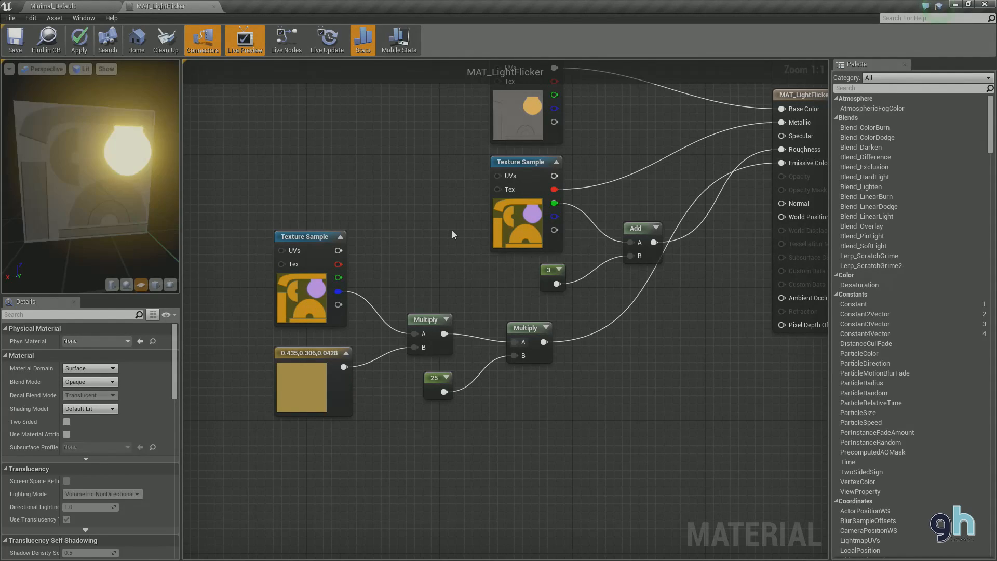
left_click_drag(442, 236, 431, 254)
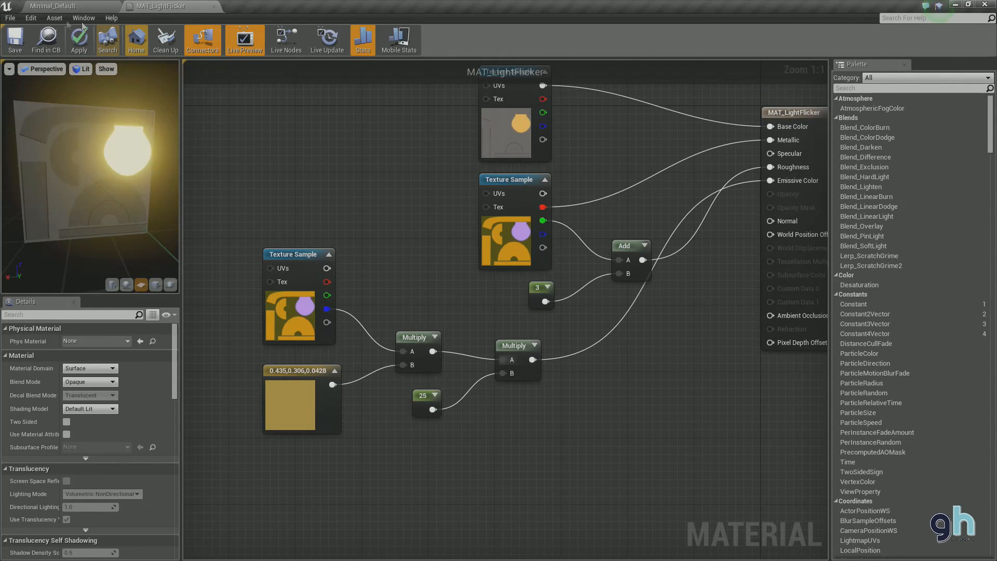
Save the MAT_LightFlicker material and open the Light_TUT_FBX mesh from the level's Models folder.
left_click(16, 41)
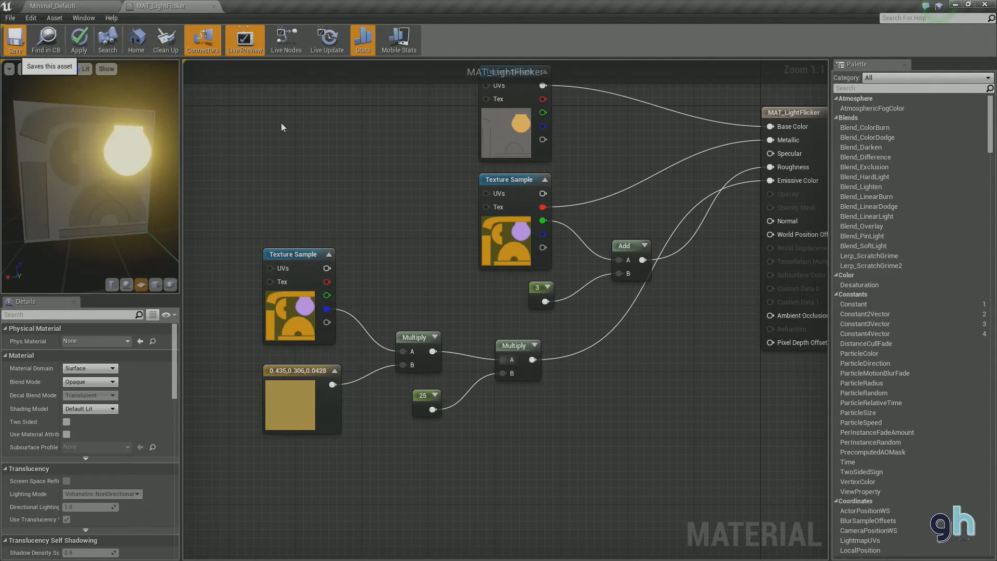
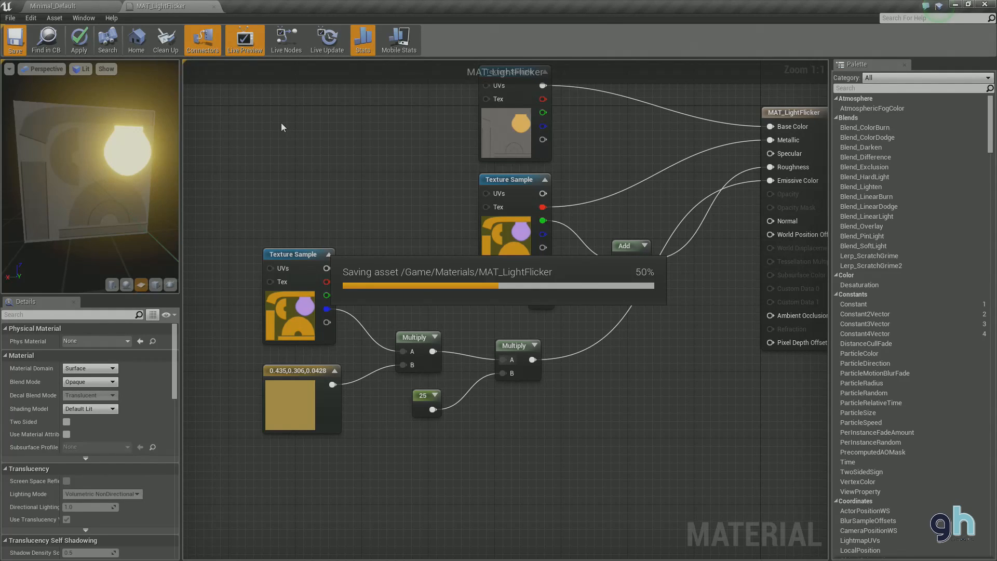
left_click(84, 7)
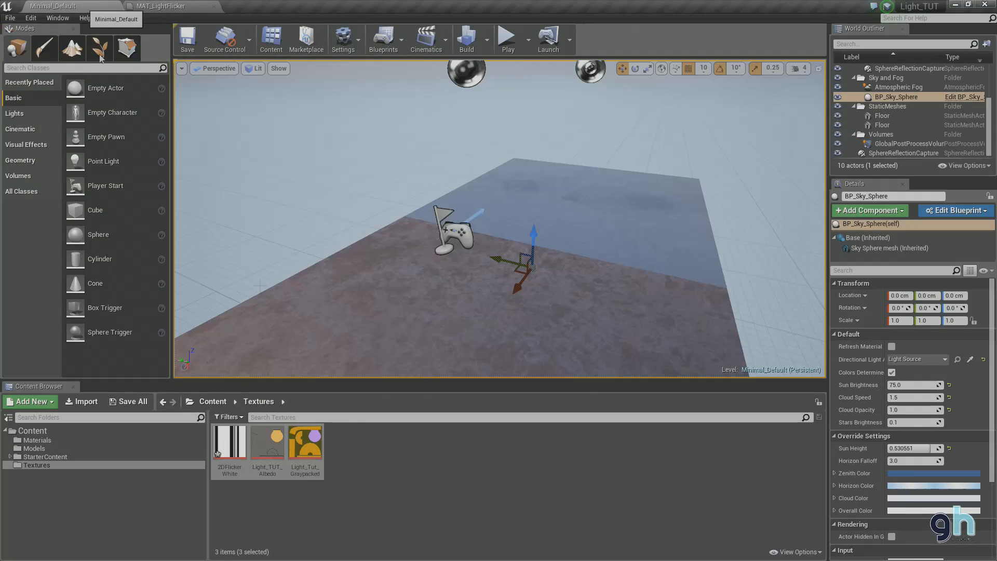
left_click(62, 442)
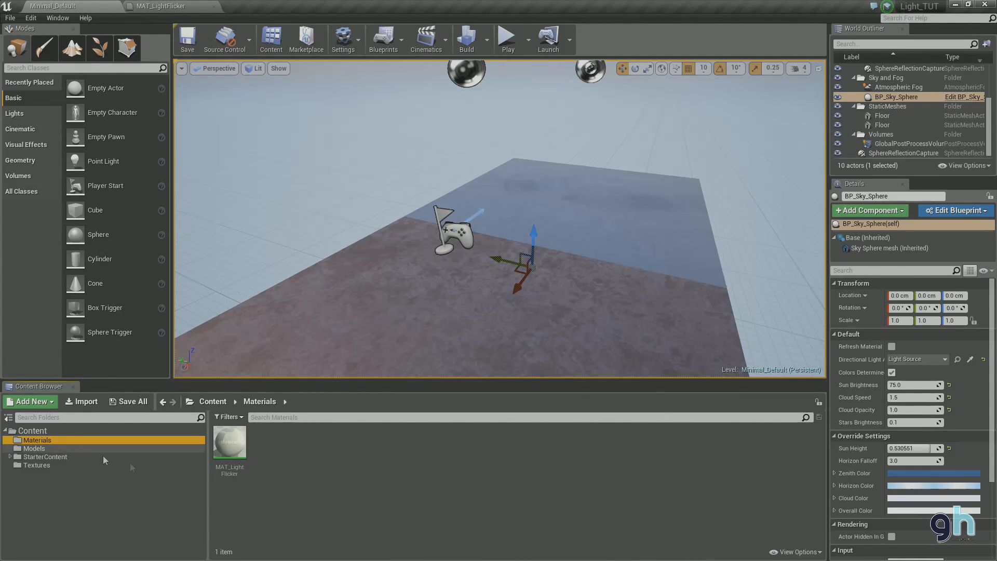
left_click(96, 448)
double_click(232, 454)
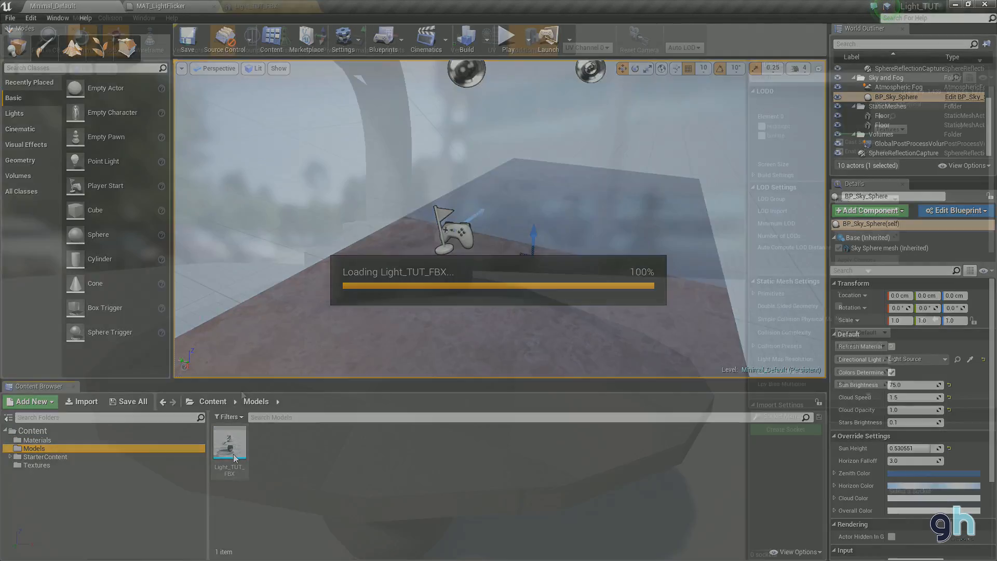
left_click_drag(260, 221, 233, 163)
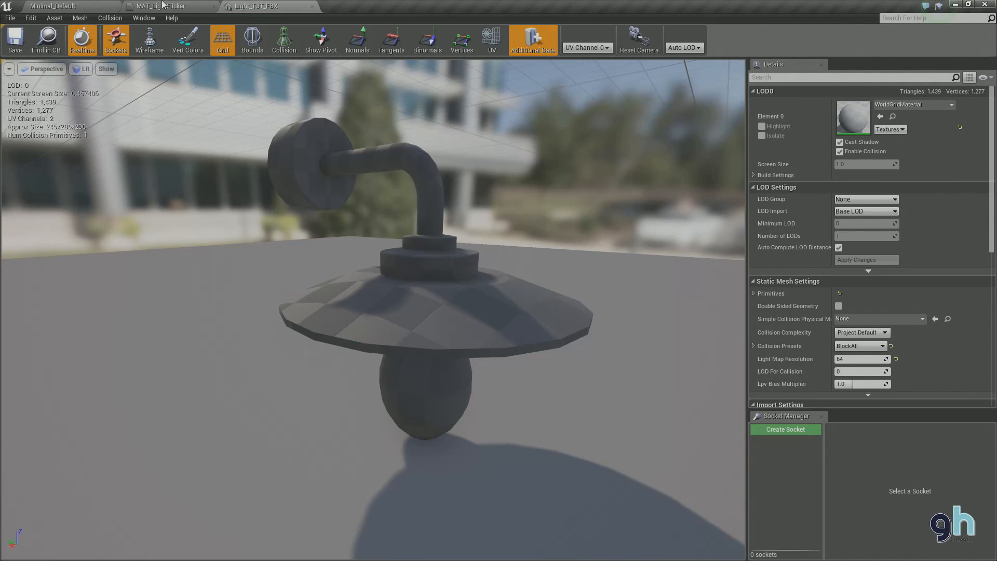
Assign the MAT_LightFlicker material to Element 0 of the Light_TUT_FBX mesh.
left_click(913, 106)
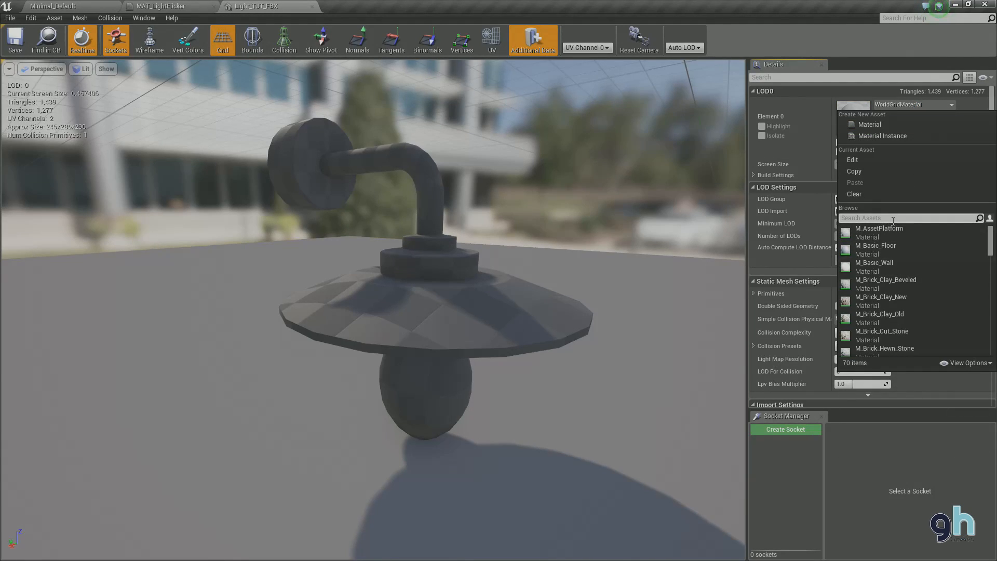
type("mat")
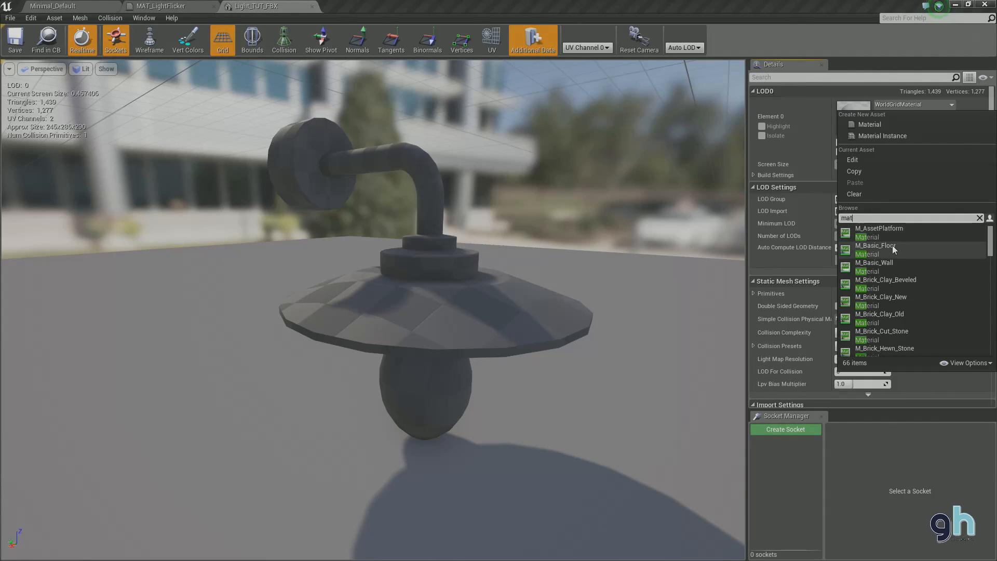
type("_light")
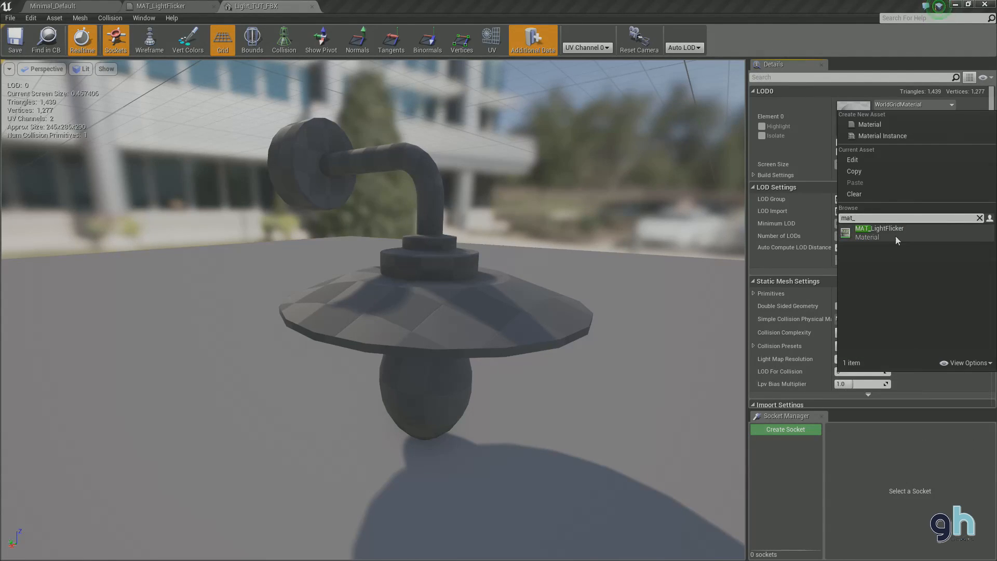
left_click(878, 237)
left_click_drag(601, 345, 493, 337)
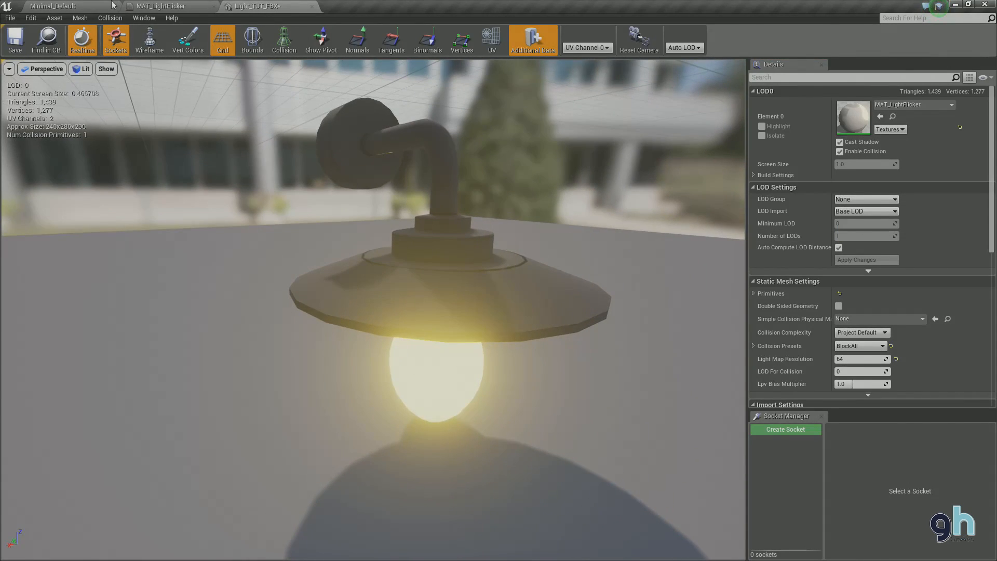
Save the Light_TUT_FBX mesh and close its editor.
left_click(93, 6)
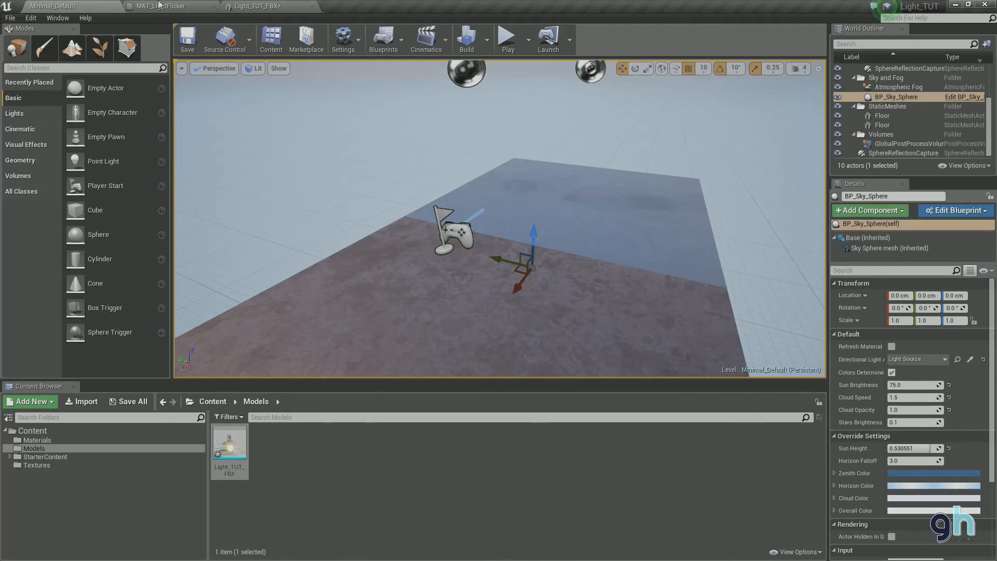
left_click(73, 443)
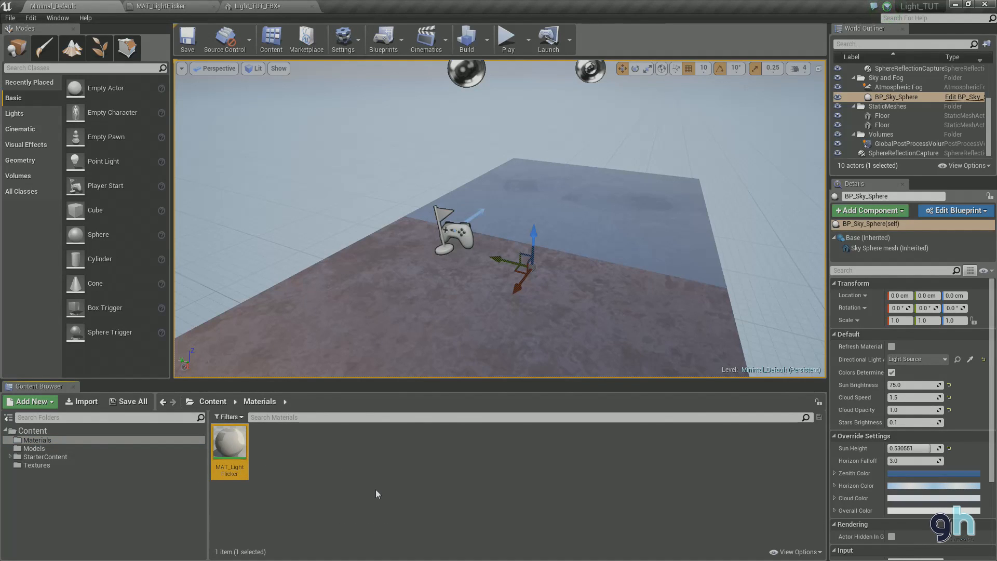
left_click(250, 6)
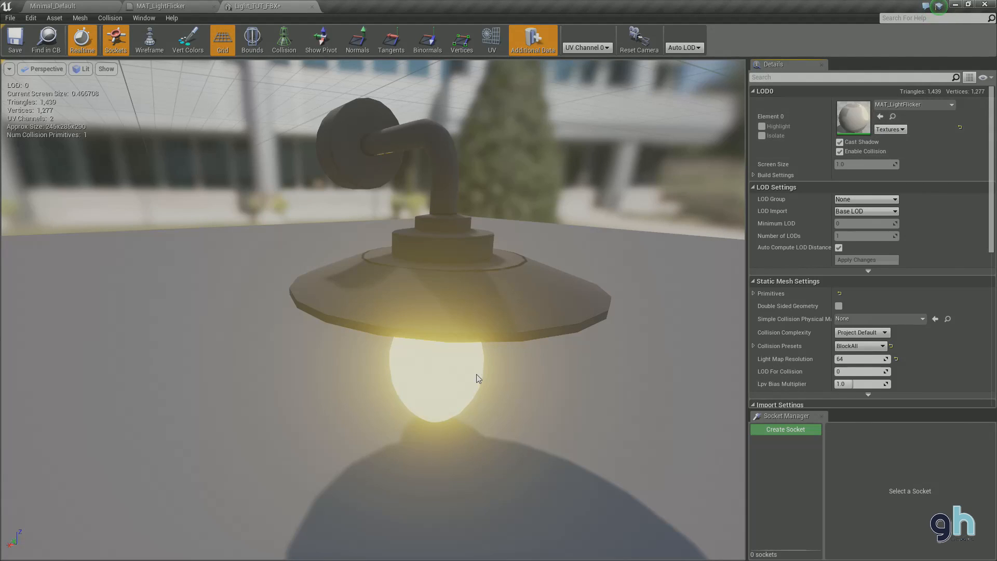
left_click_drag(373, 312, 378, 296)
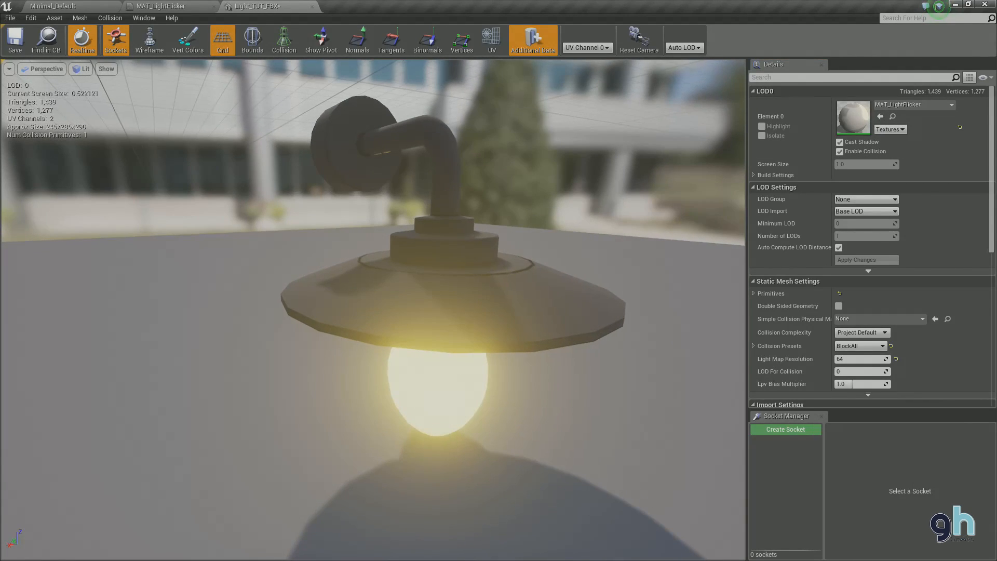
left_click(15, 40)
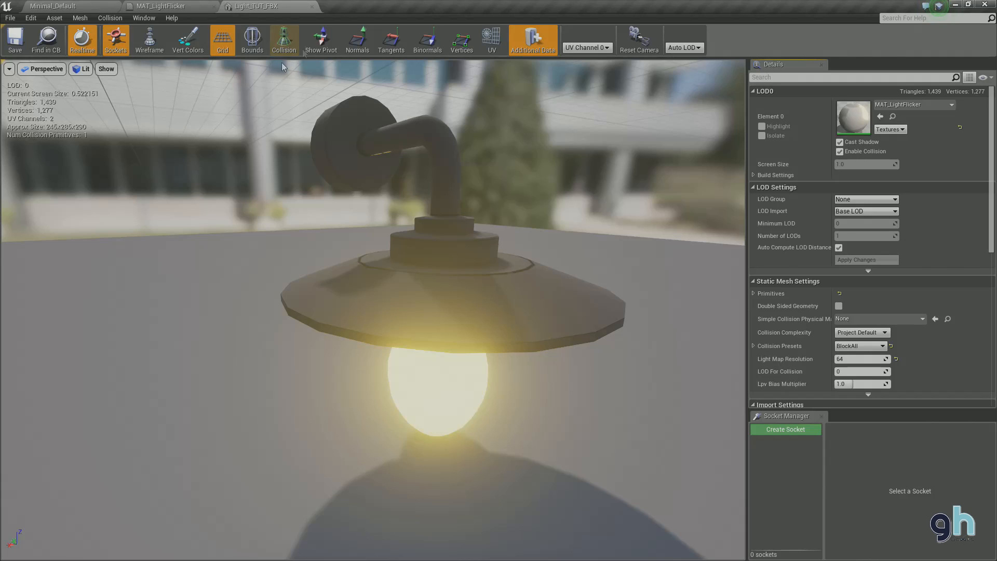
left_click(312, 7)
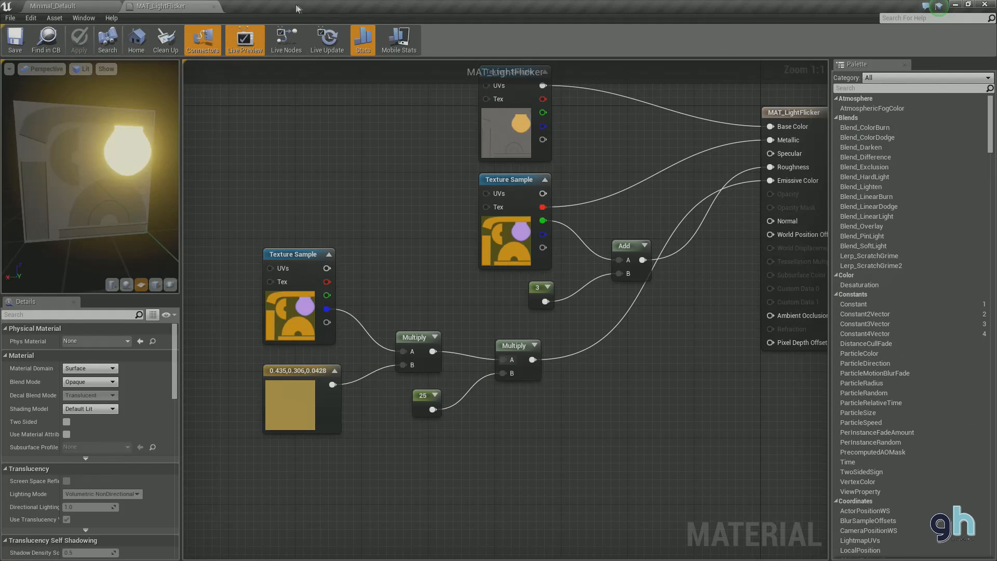
Place the Light_TUT_FBX mesh from the Models folder into the Minimal_Default level above the floor.
left_click(102, 6)
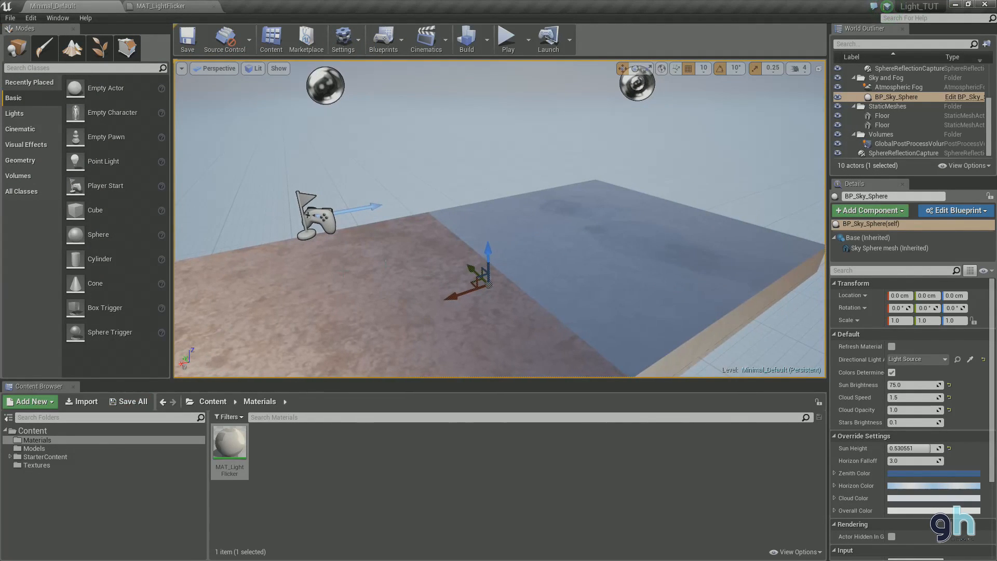
left_click(83, 450)
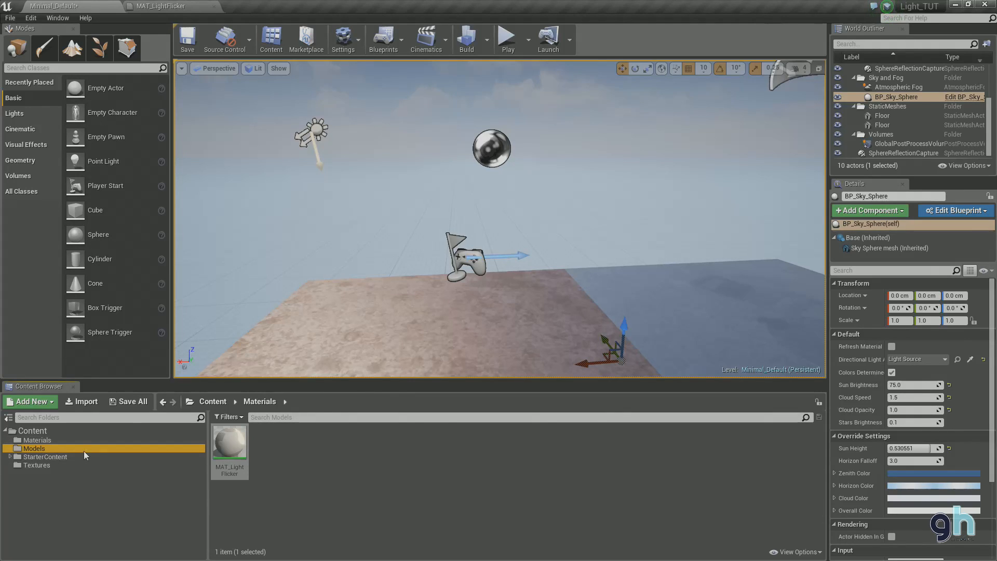
left_click_drag(229, 444, 714, 211)
left_click(674, 217)
left_click_drag(643, 222, 507, 133)
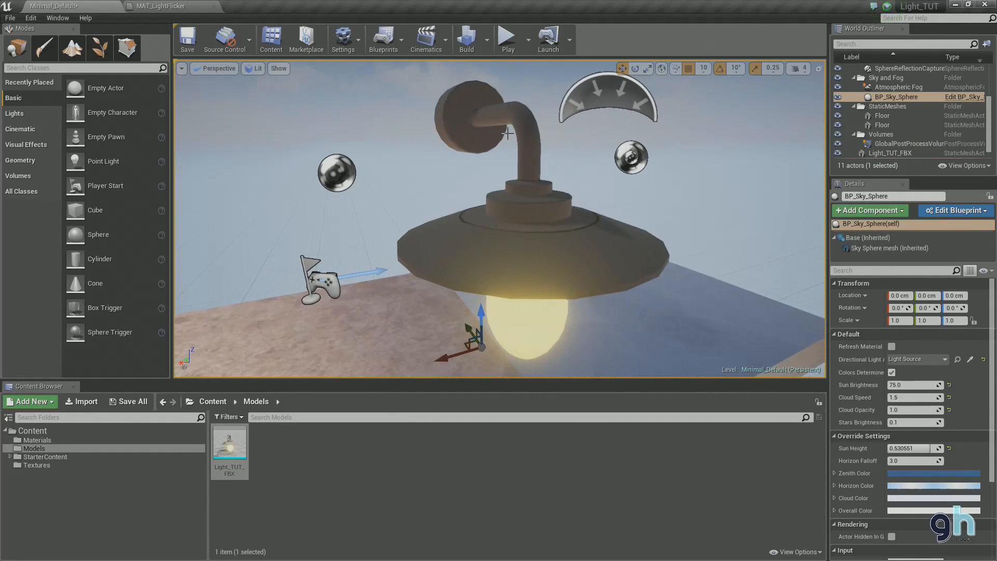
left_click(507, 133)
left_click_drag(442, 101, 462, 140)
left_click(397, 158)
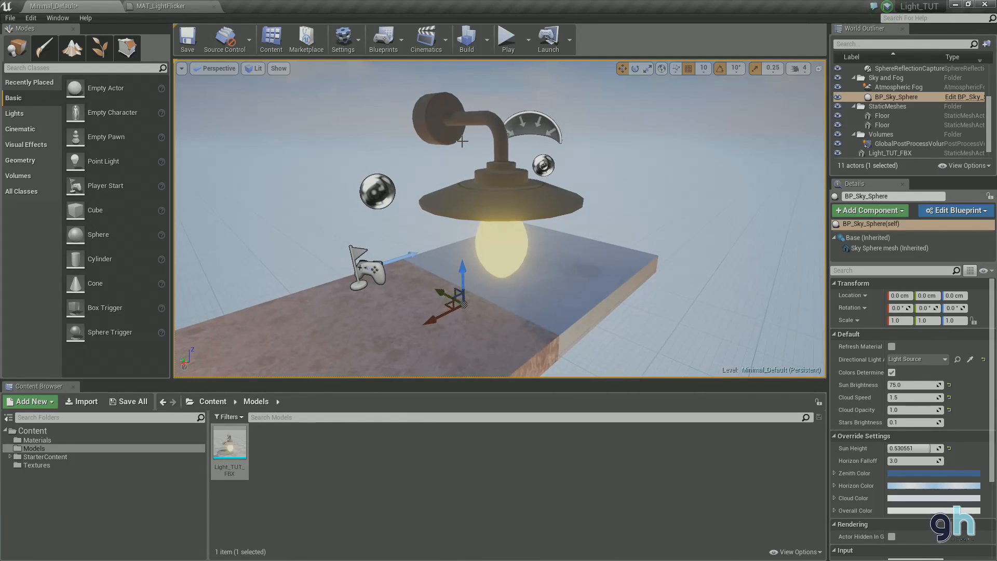
Scale the placed lamp to 0.5 on all axes and move it to Y 230, Z 200 cm.
left_click(462, 141)
key("r")
mouse_move(440, 120)
left_mouse_down()
mouse_move(447, 111)
mouse_move(427, 134)
left_mouse_up()
left_click_drag(433, 247, 480, 176)
key("w")
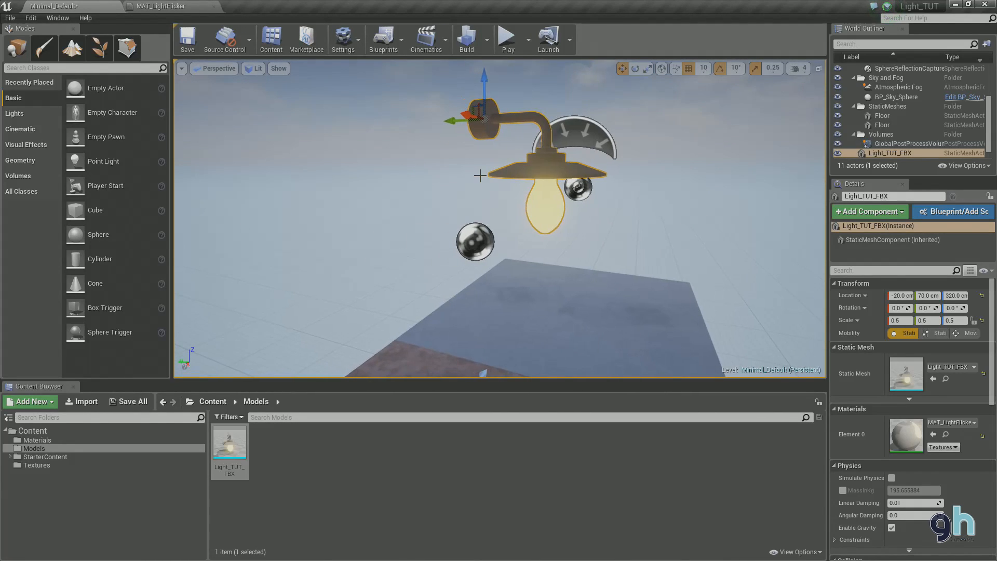
left_click_drag(487, 86, 275, 257)
Duplicate the blue metal floor slab along the Y axis, placing the copy at Y 200 cm.
left_click(564, 303)
key("f")
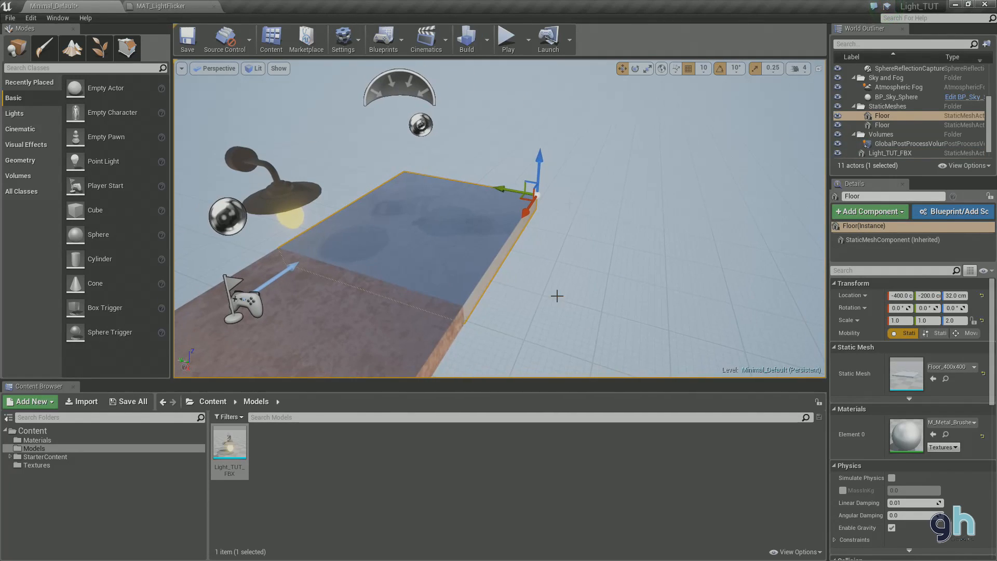
left_click_drag(493, 188, 376, 178)
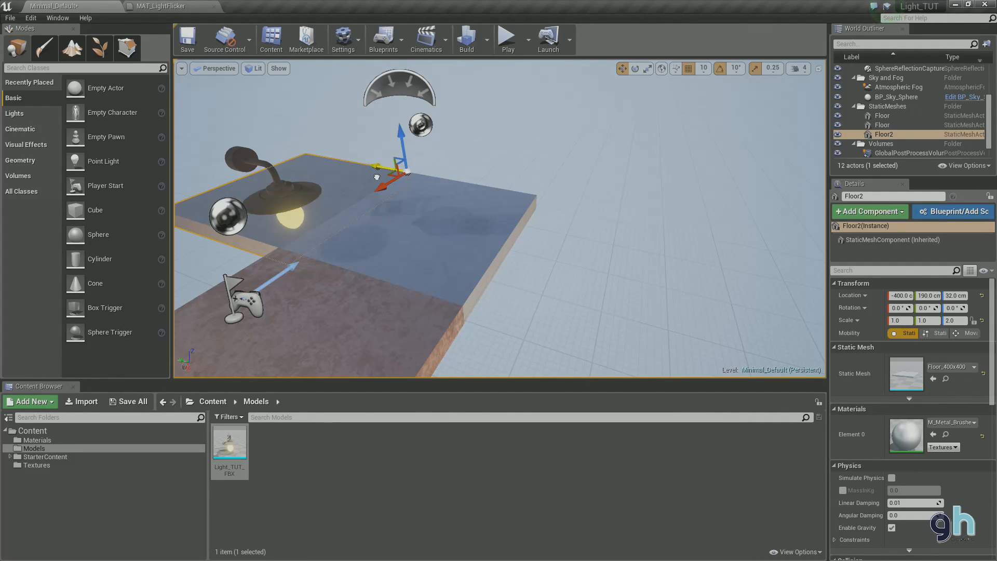
left_click_drag(377, 177, 374, 177)
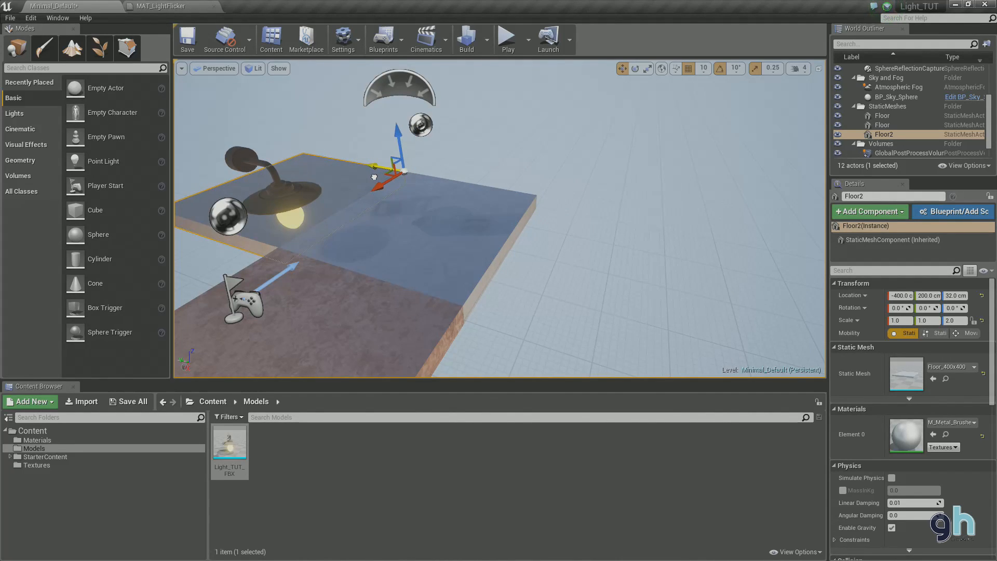
Rotate the duplicated floor slab upright so it forms a wall along the edge of the original slab.
key("e")
left_click_drag(437, 143, 437, 147)
right_click(373, 131)
left_click(523, 123)
Mount the lamp against the upright wall at X -170, Y 190, Z 240 cm.
left_click(279, 193)
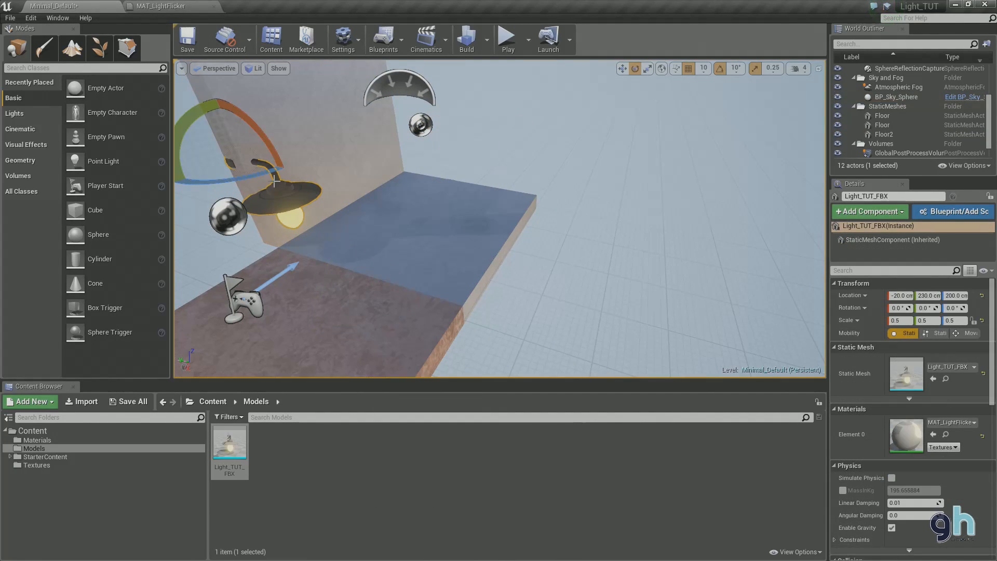
key("w")
left_click_drag(206, 173, 292, 129)
key("f")
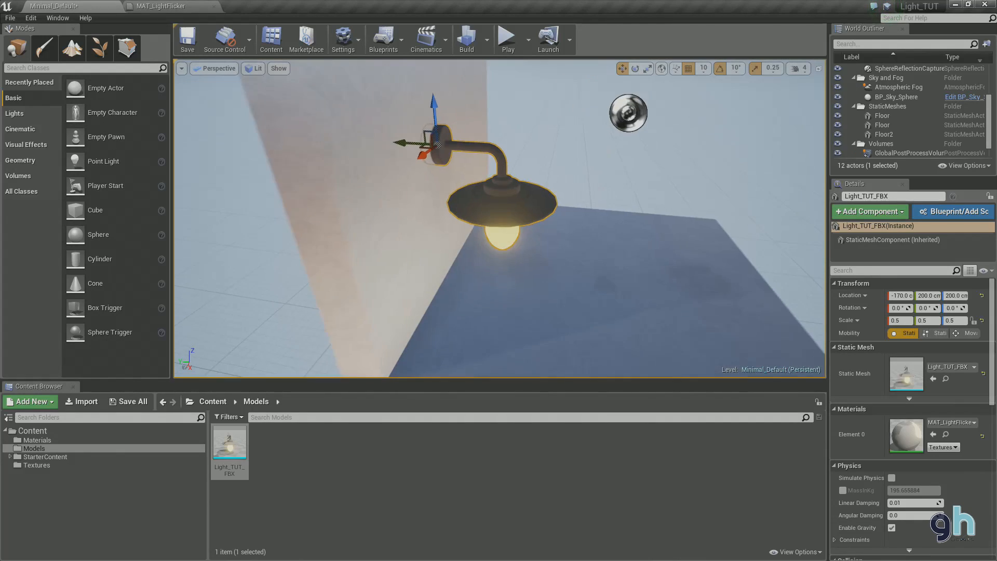
left_click_drag(404, 138, 409, 140)
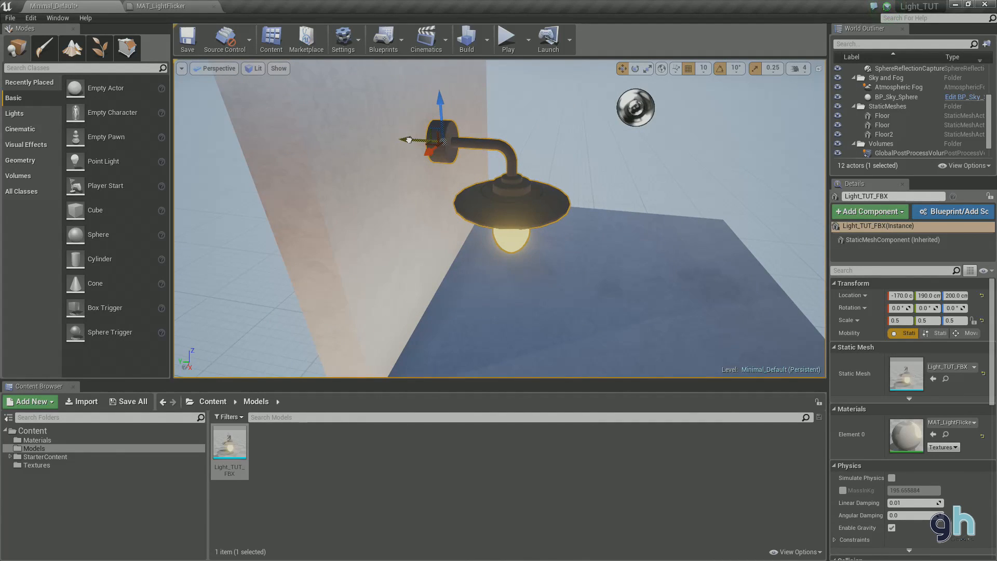
left_click_drag(437, 102, 436, 61)
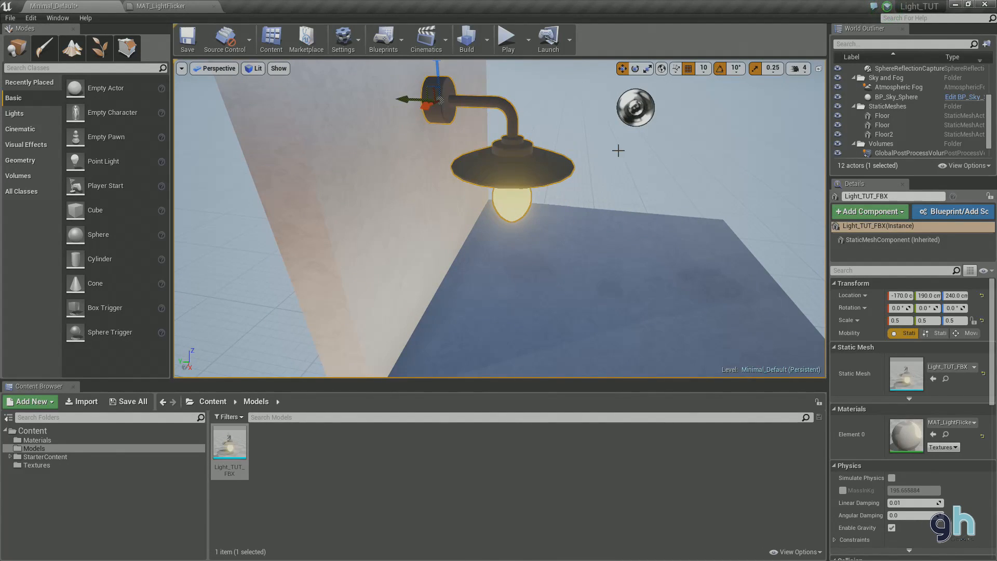
Raise the lamp slightly further up the wall and deselect it.
left_click(637, 195)
left_click_drag(636, 196, 547, 150)
left_click(529, 122)
left_click_drag(392, 99, 395, 71)
left_click(564, 239)
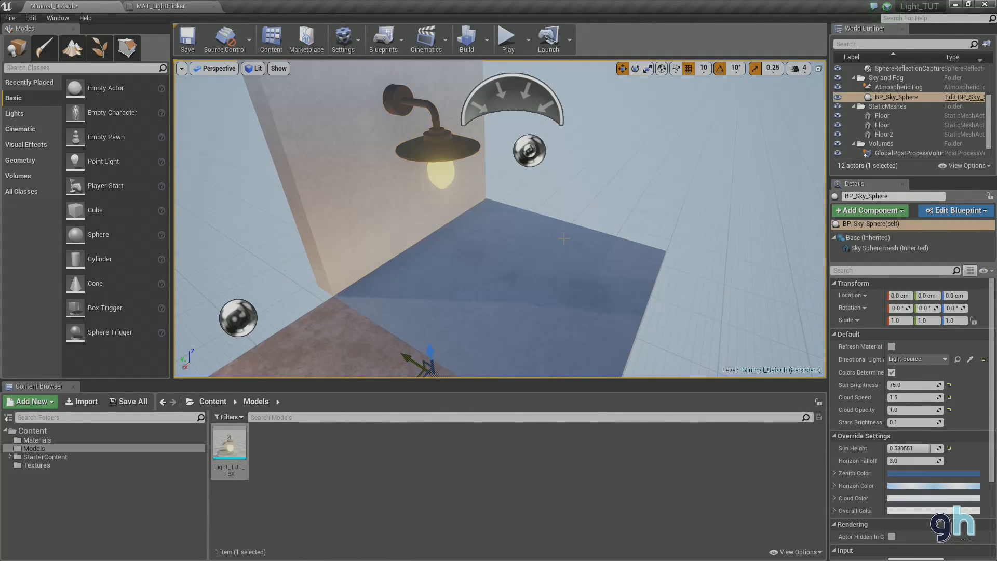
left_click_drag(564, 239, 532, 197)
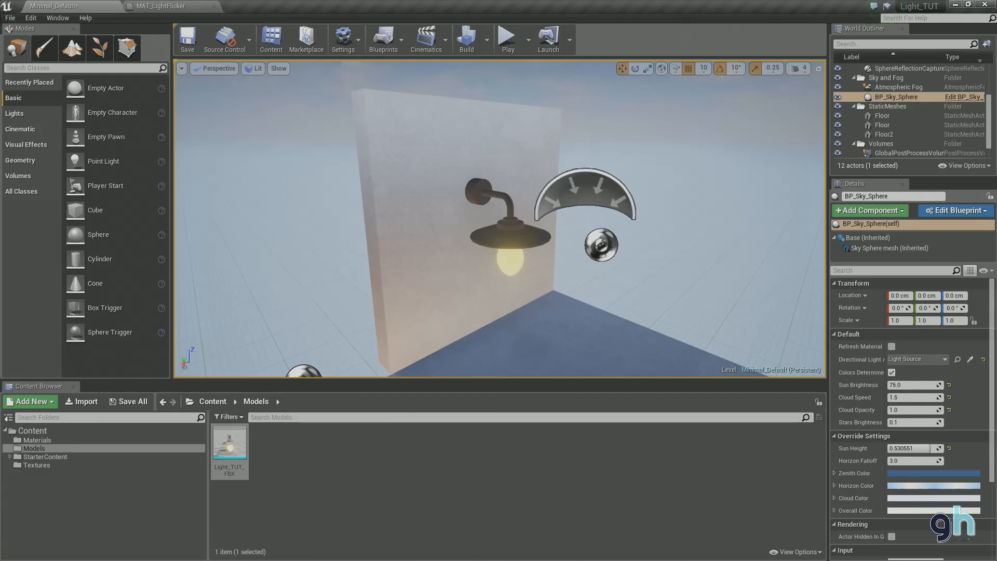
Duplicate MAT_LightFlicker in the Materials folder, keeping the default name MAT_LightFlicker2.
left_click(81, 441)
right_click(232, 447)
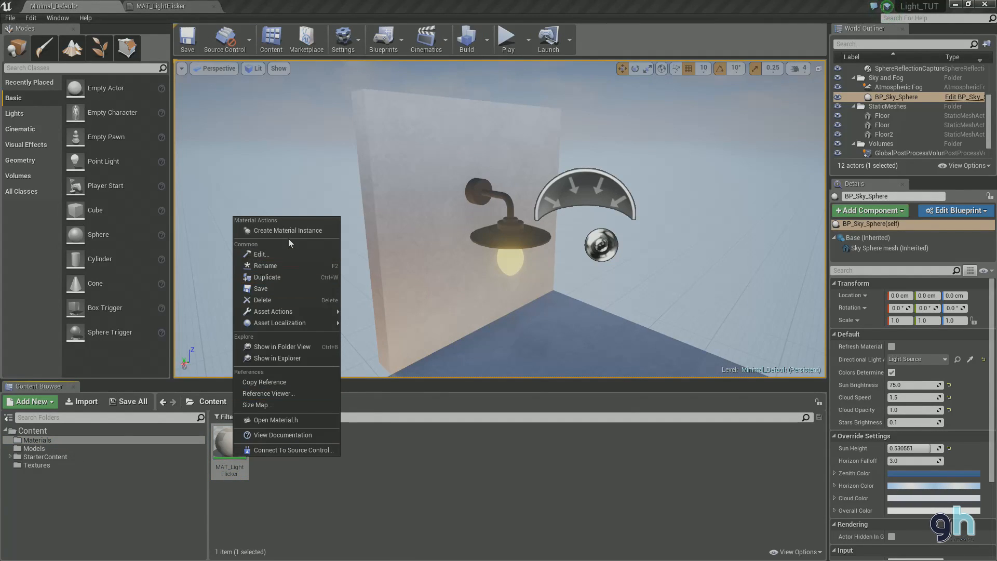
left_click(297, 278)
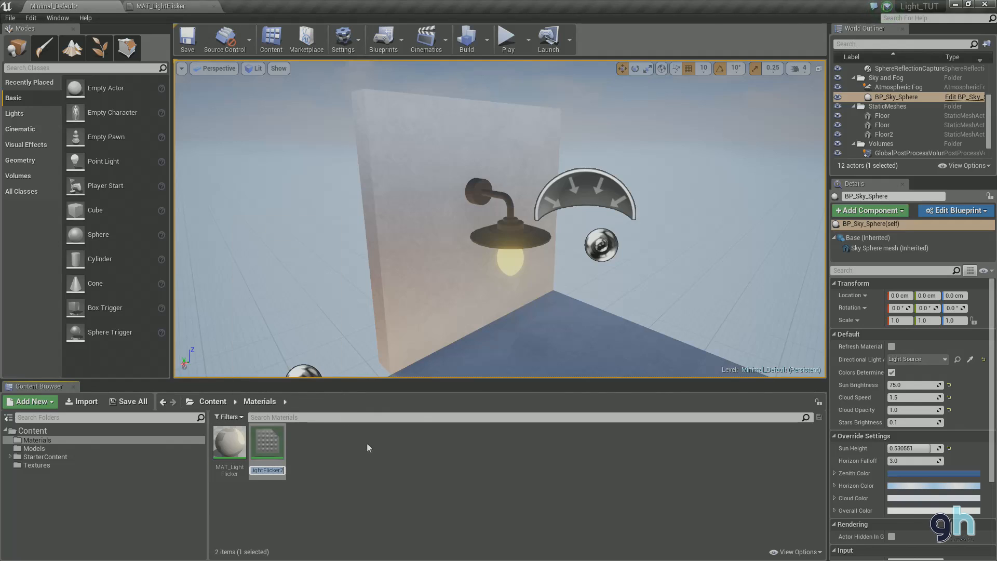
key("Return")
key("BackSpace")
key("Escape")
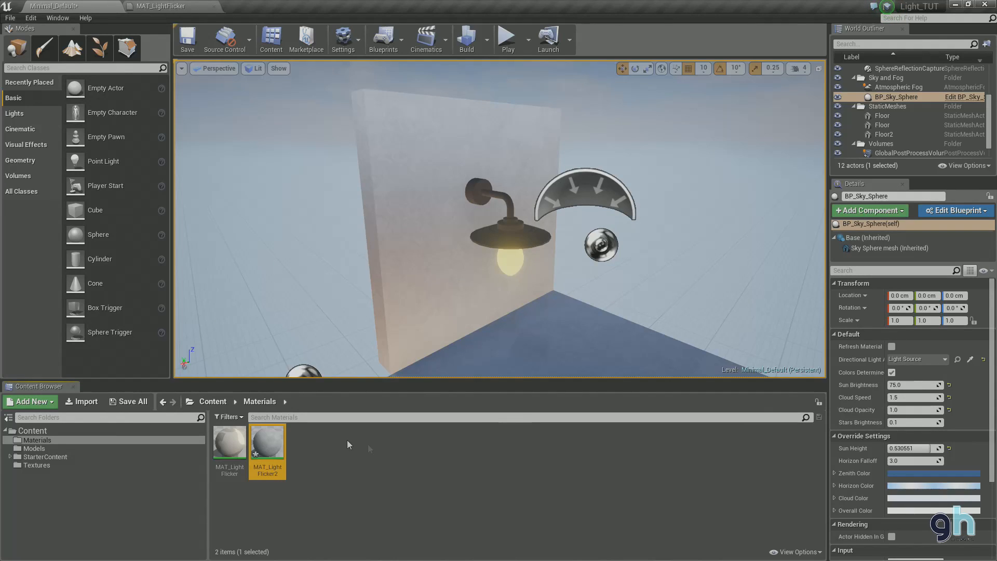
Rename the original MAT_LightFlicker material to MAT_Light.
right_click(234, 449)
left_click(273, 257)
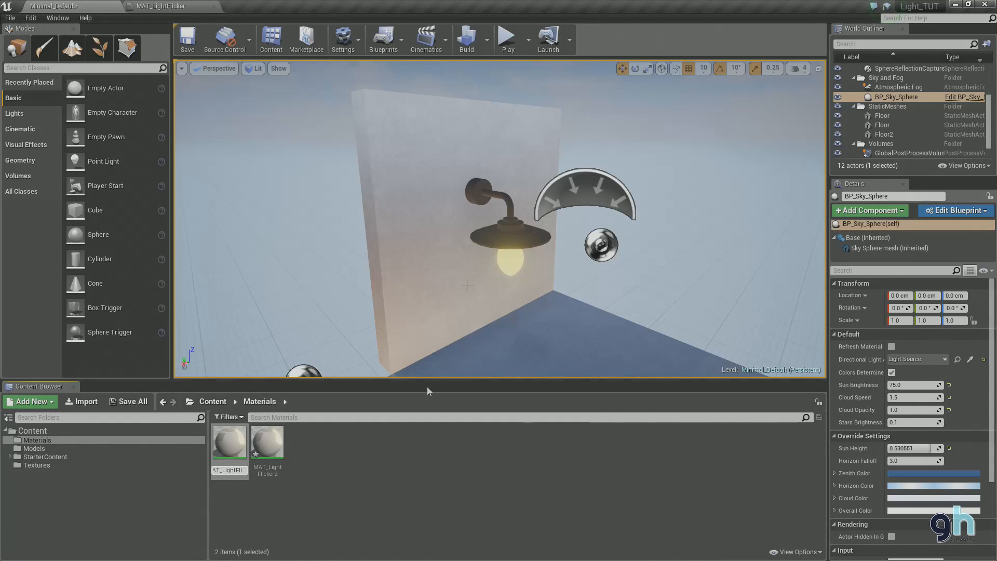
key("BackSpace")
key("BackSpace")
key("Return")
Open the MAT_LightFlicker2 material for editing and close the MAT_Light editor.
left_click(269, 441)
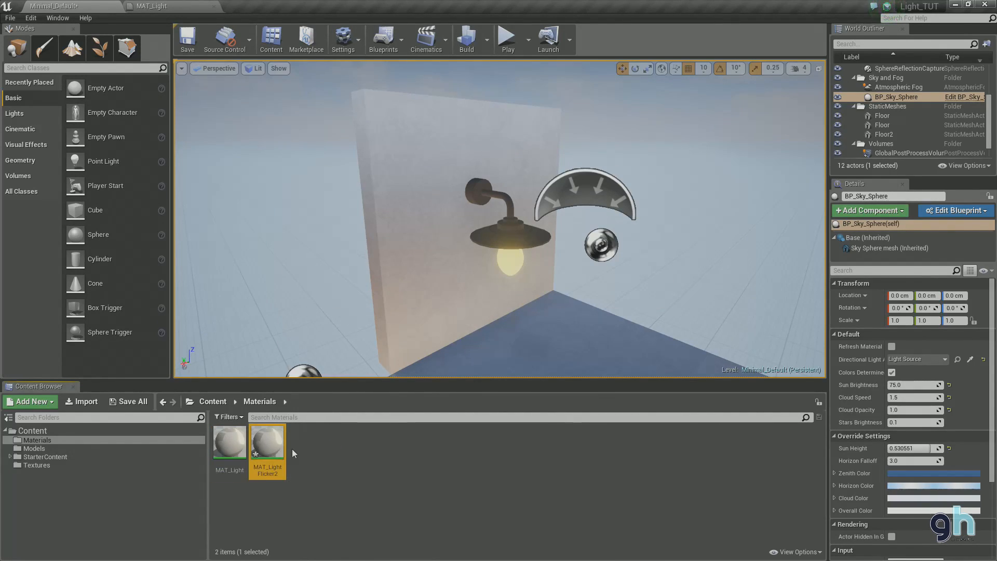
double_click(268, 442)
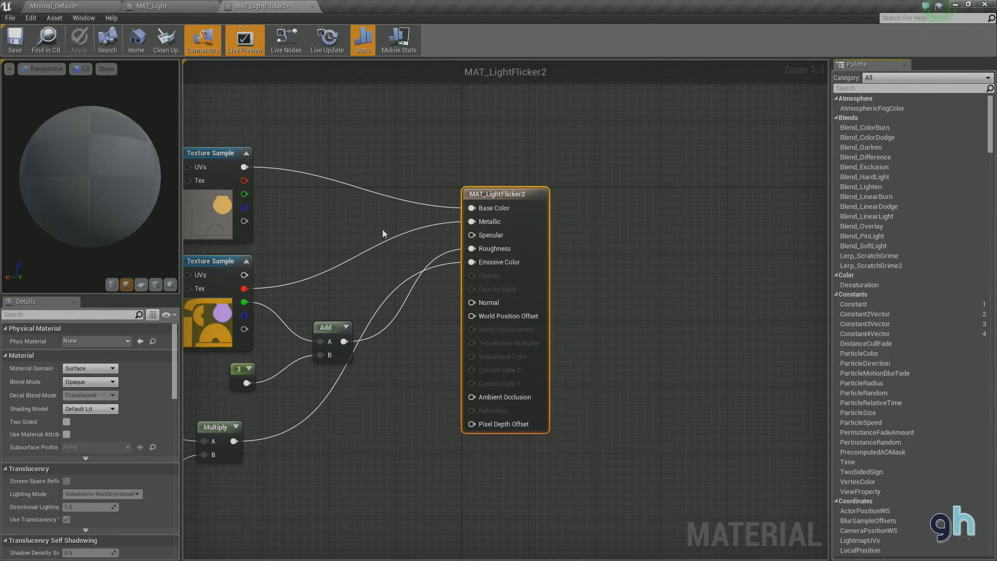
left_click_drag(322, 214, 567, 186)
left_click(213, 7)
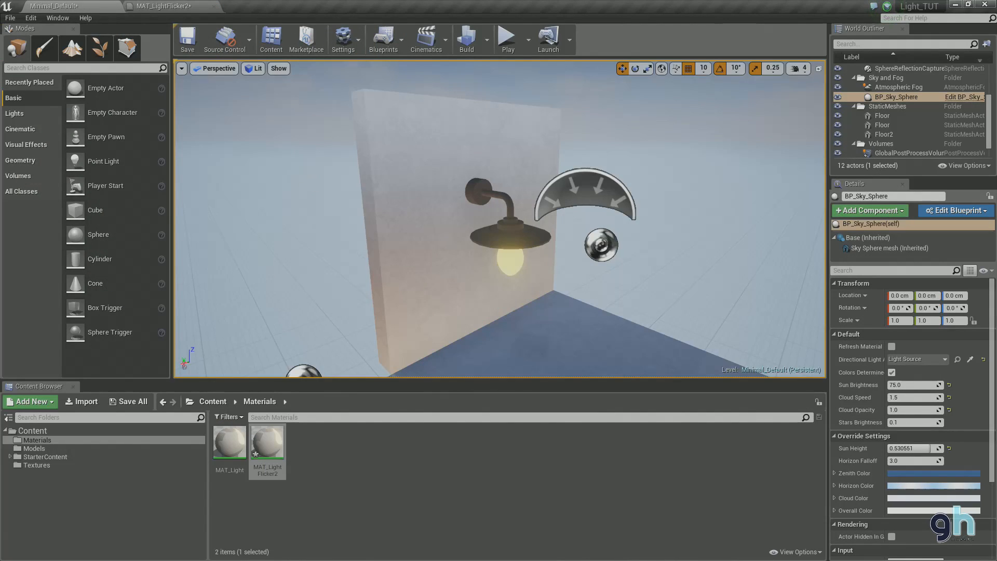
left_click(173, 4)
Add an ObjectPositionWS node in the empty graph area below the emissive colour nodes of MAT_LightFlicker2.
left_click_drag(442, 285, 453, 182)
left_click_drag(438, 416, 470, 411)
scroll(470, 413, "down", 2)
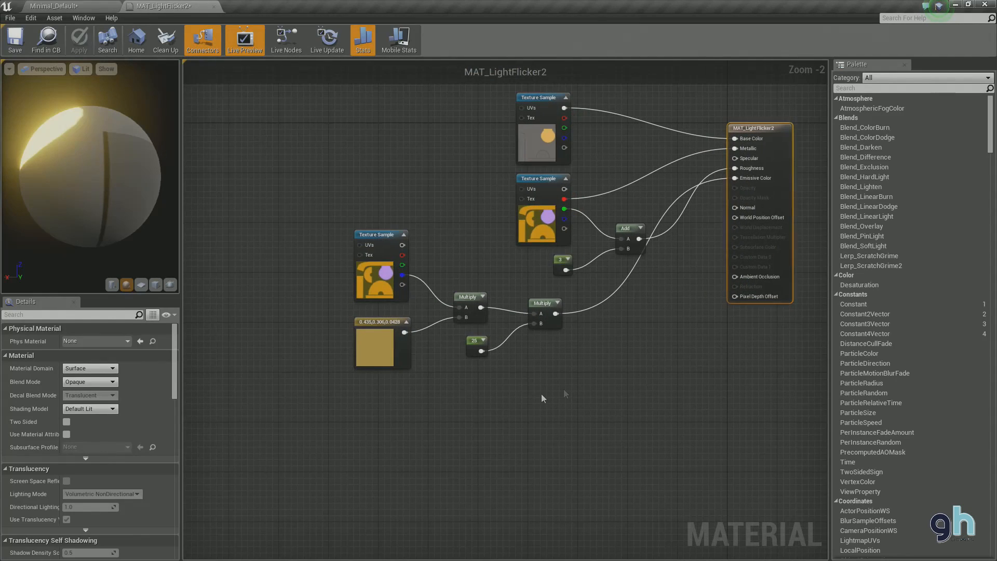
left_click_drag(480, 410, 584, 336)
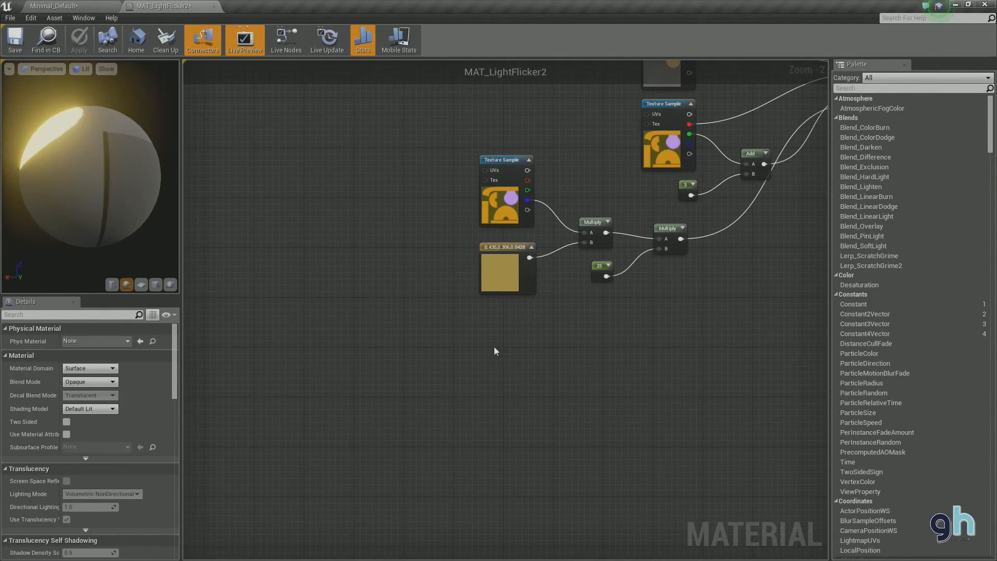
scroll(494, 348, "up", 2)
right_click(337, 336)
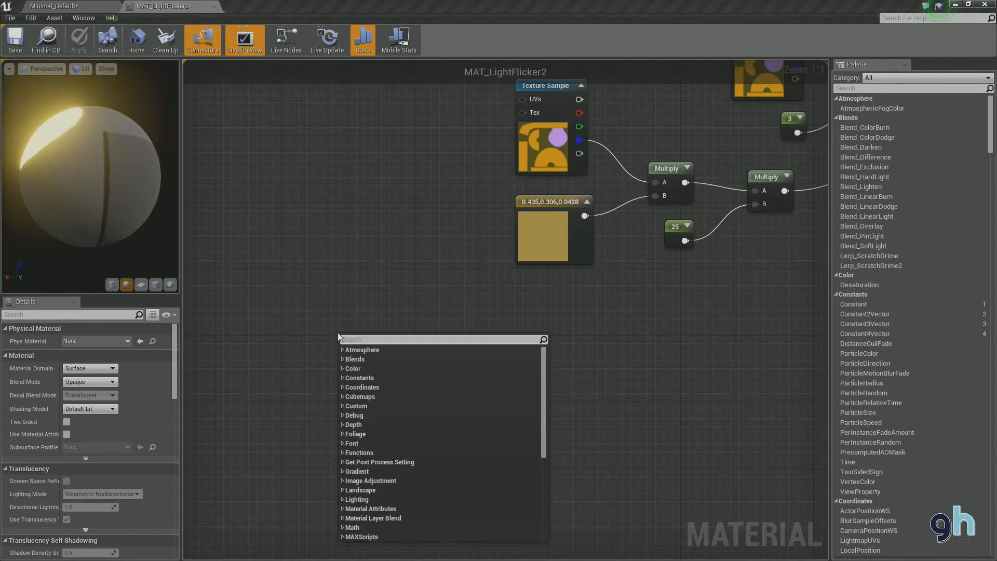
type("ob")
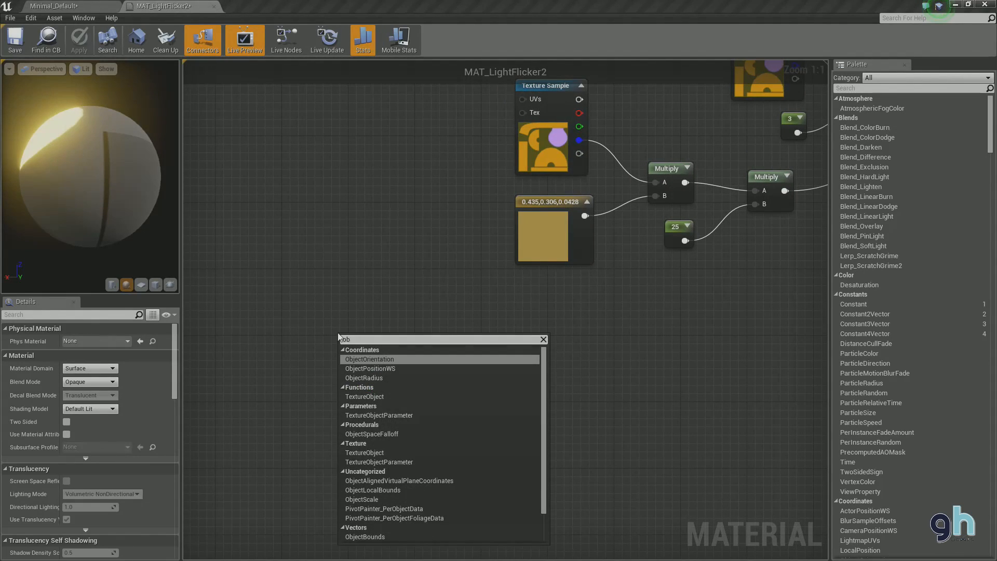
type("jex")
key("BackSpace")
left_click(377, 369)
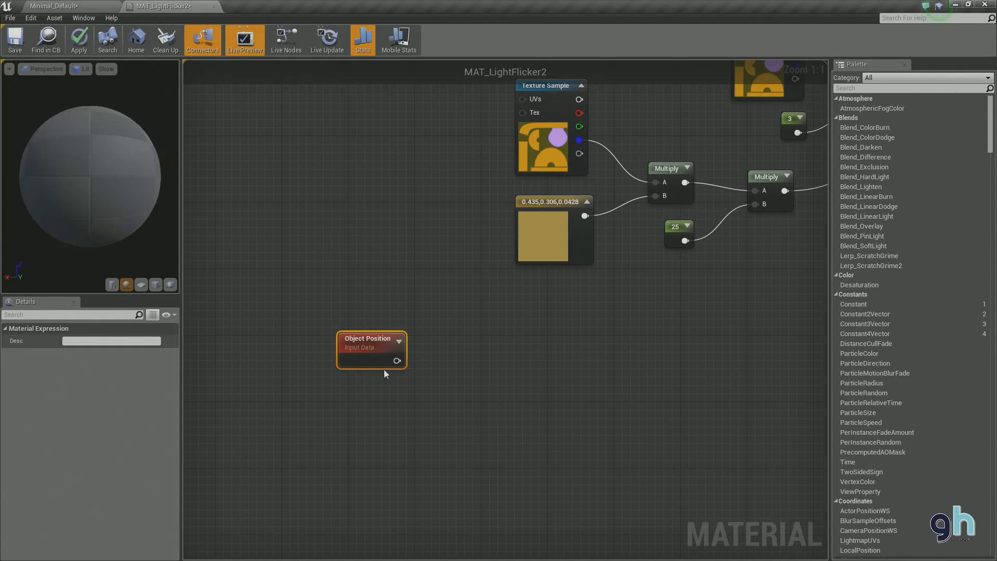
left_click_drag(386, 353, 355, 353)
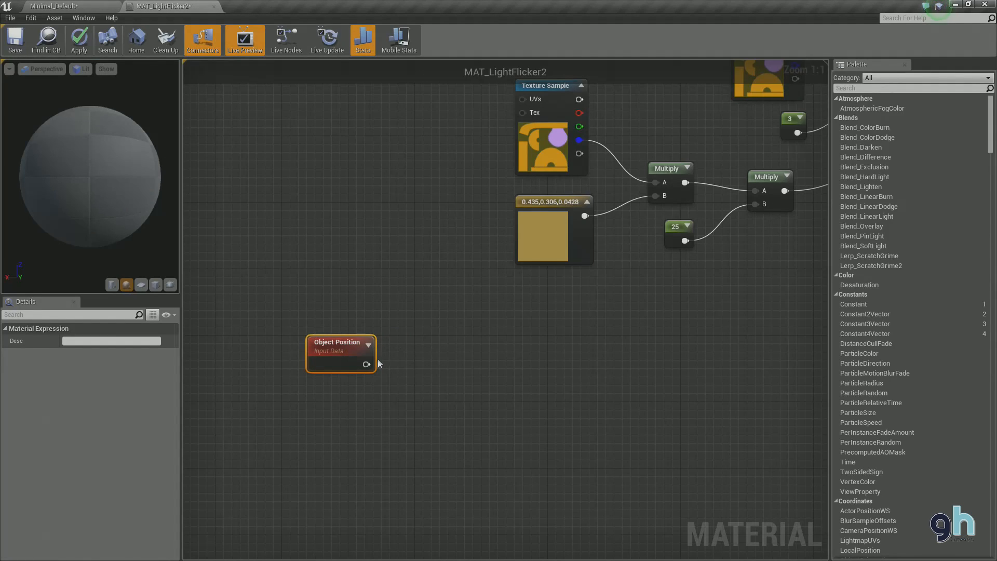
Add a Normalize node beside Object Position and feed the Object Position output into its VectorInput.
right_click(422, 355)
type("nor")
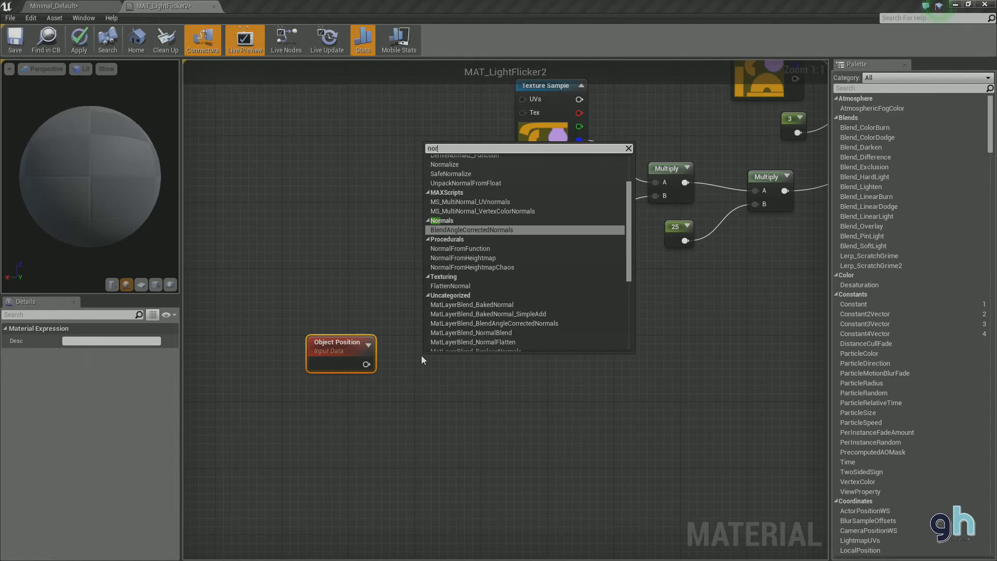
type("ma")
scroll(473, 263, "up", 3)
type("a")
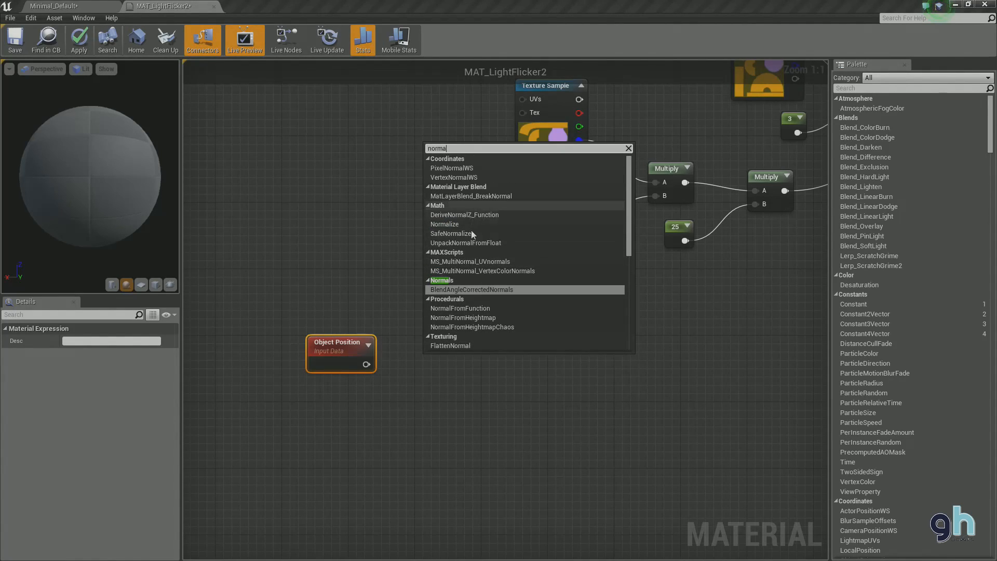
type("li")
left_click(457, 169)
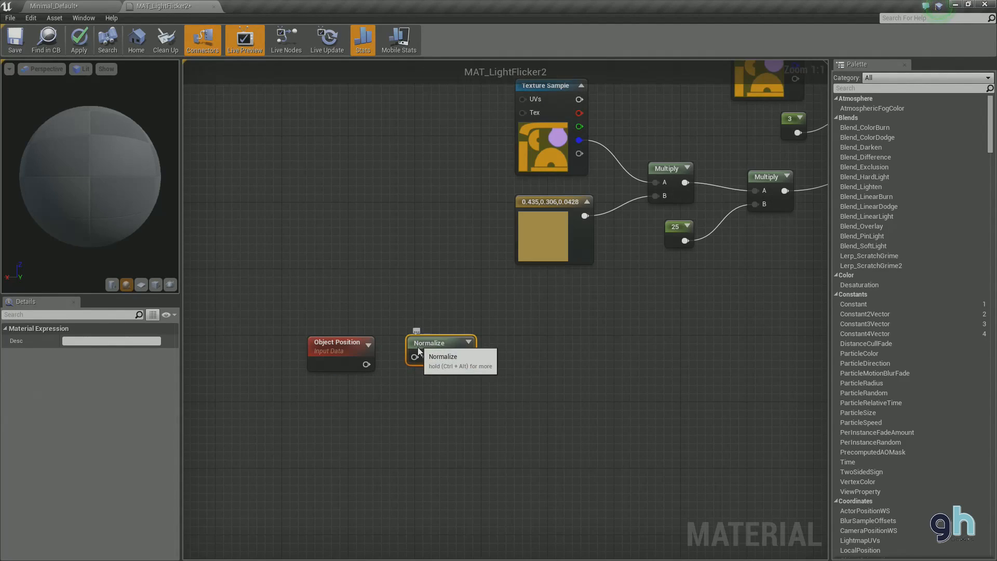
left_click_drag(366, 364, 414, 364)
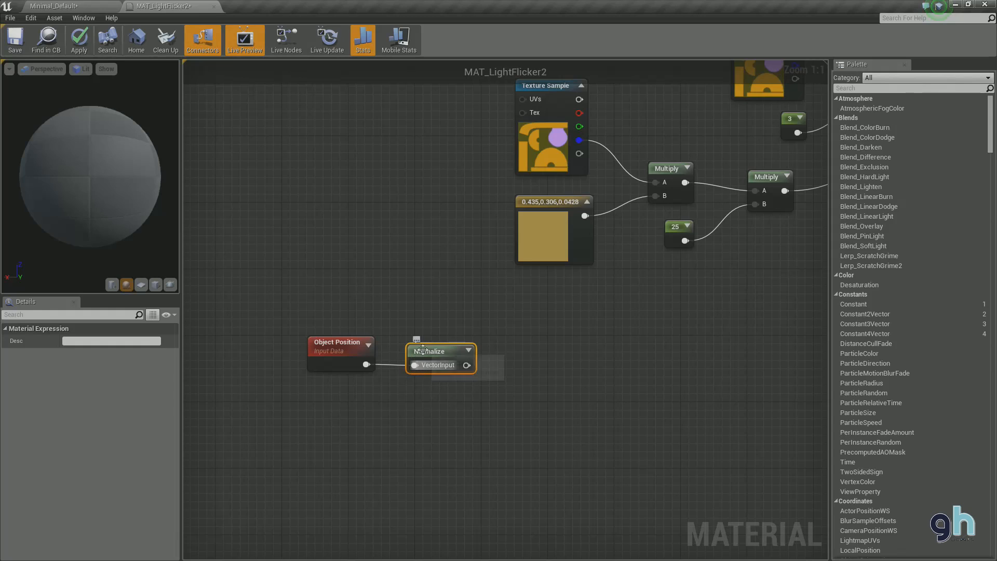
left_click(449, 426)
left_click_drag(449, 425, 411, 405)
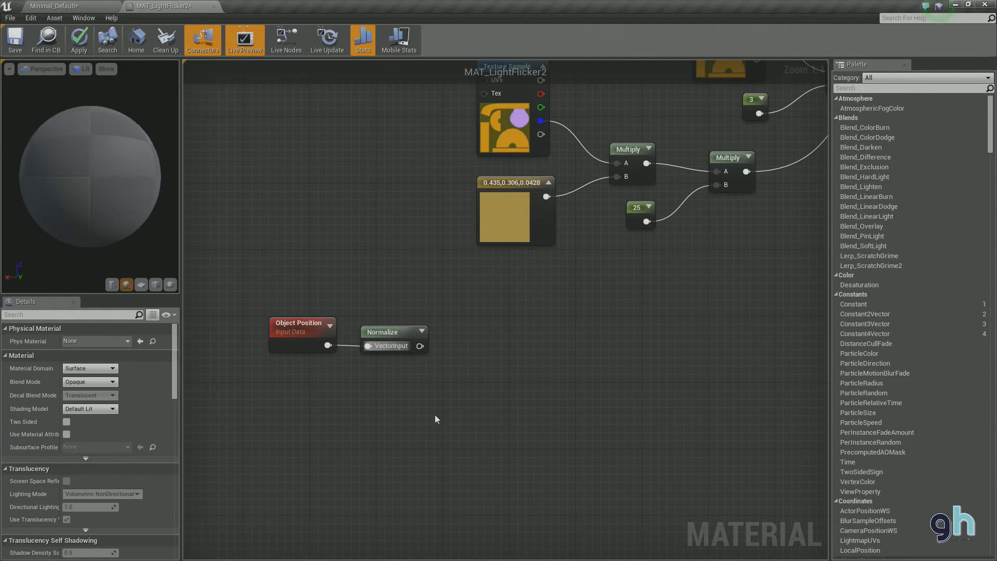
right_click(481, 348)
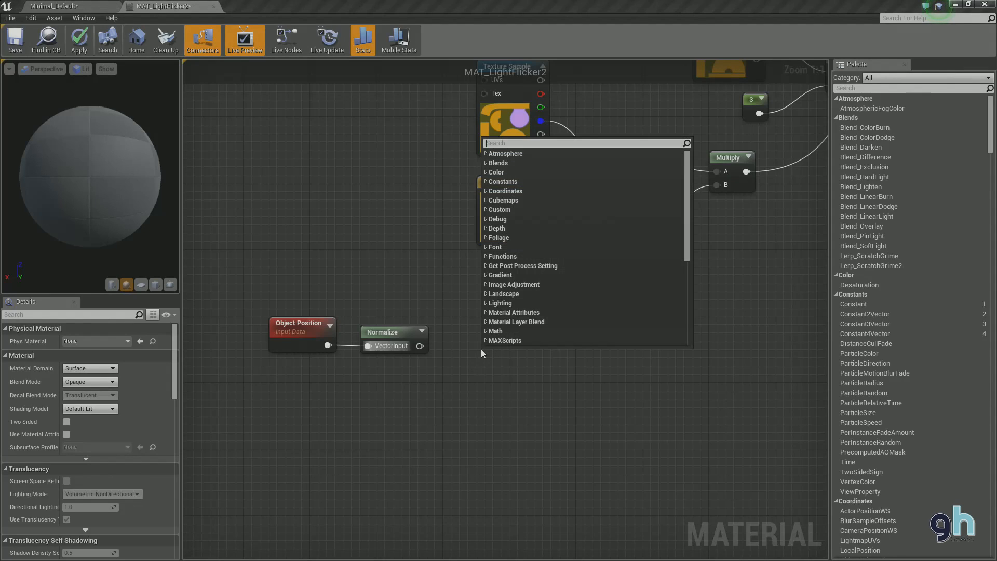
left_click(475, 366)
right_click(498, 337)
type("mask")
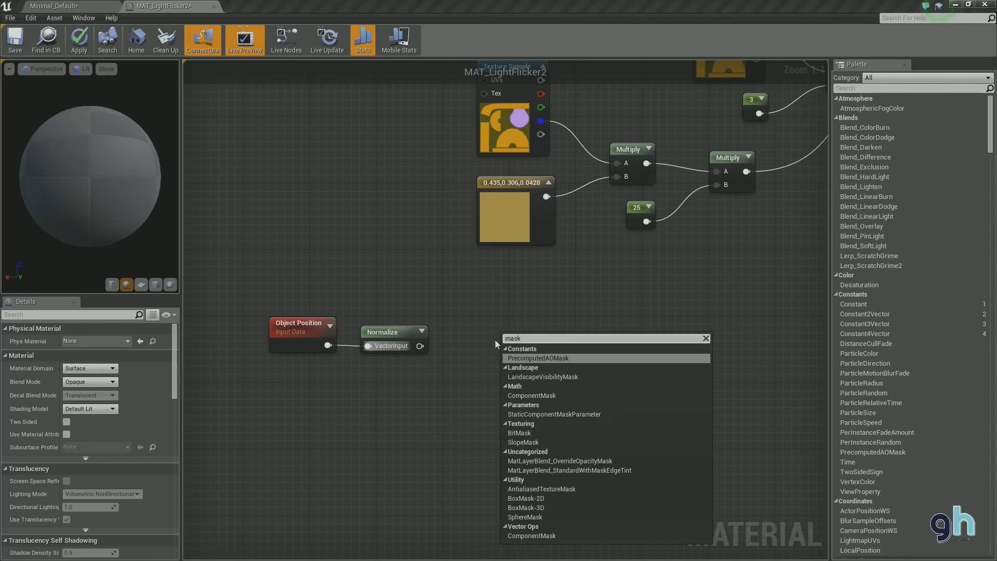
left_click(529, 359)
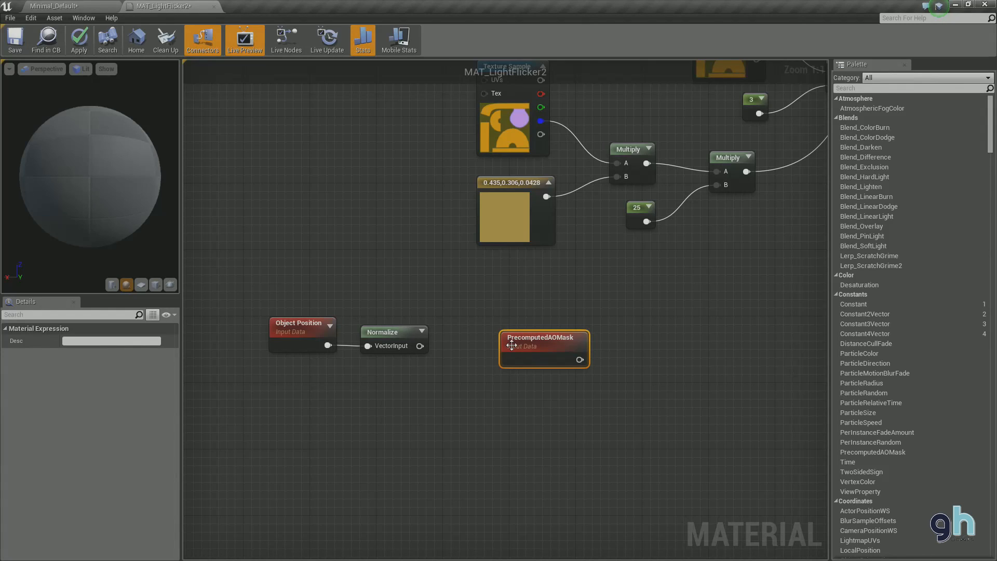
key("Delete")
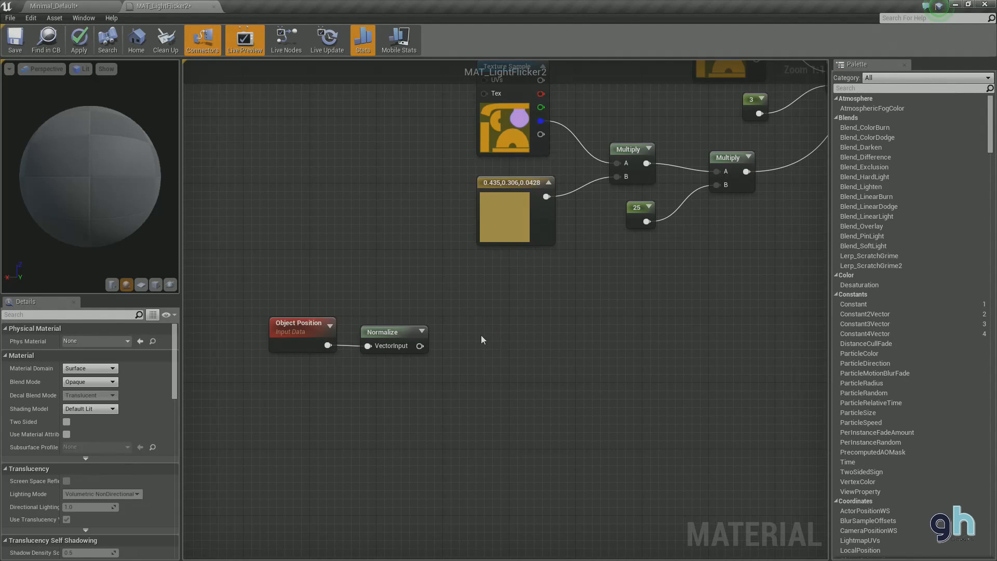
Add a ComponentMask node after Normalize and restrict it to the R channel.
right_click(481, 337)
type("mask")
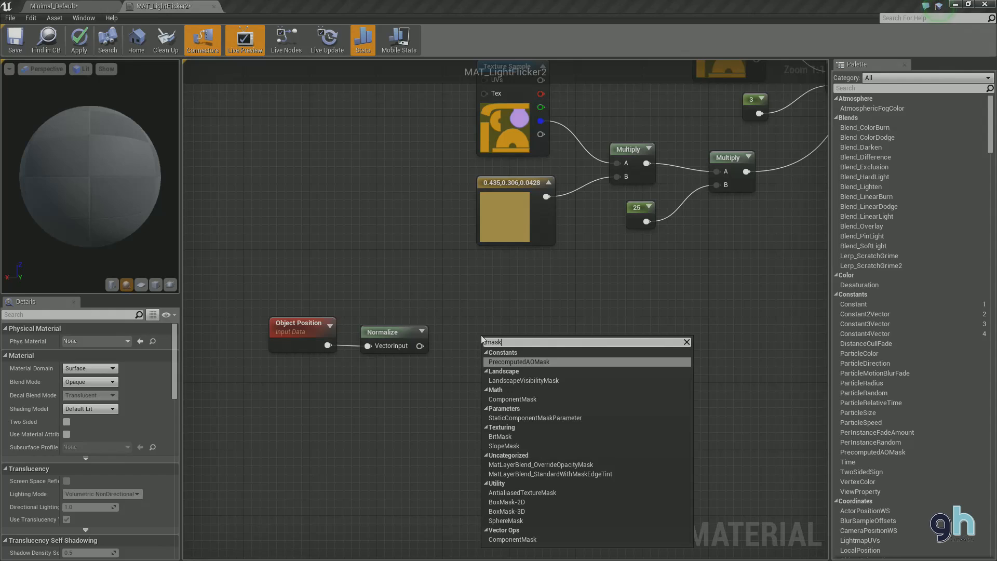
left_click(551, 402)
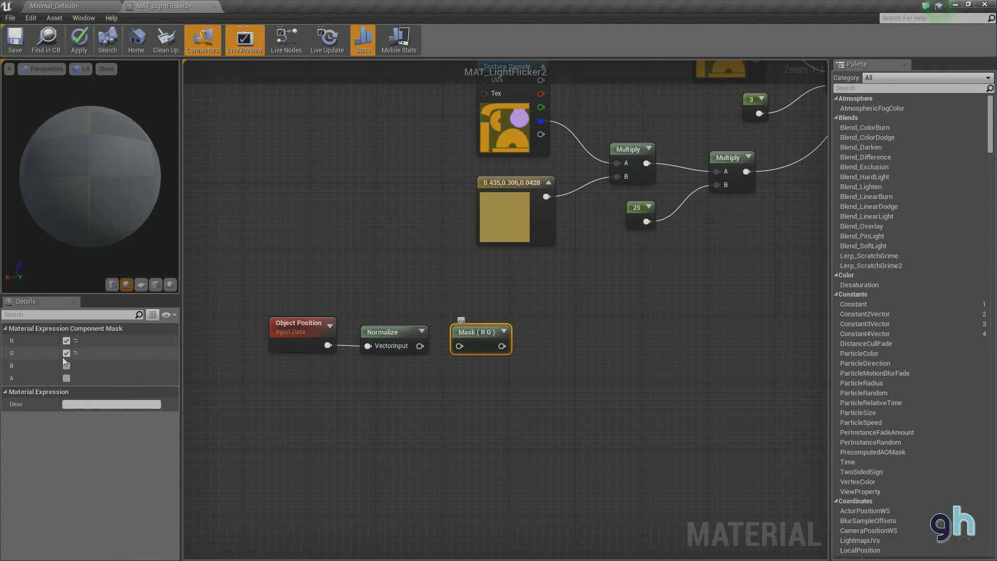
left_click(66, 354)
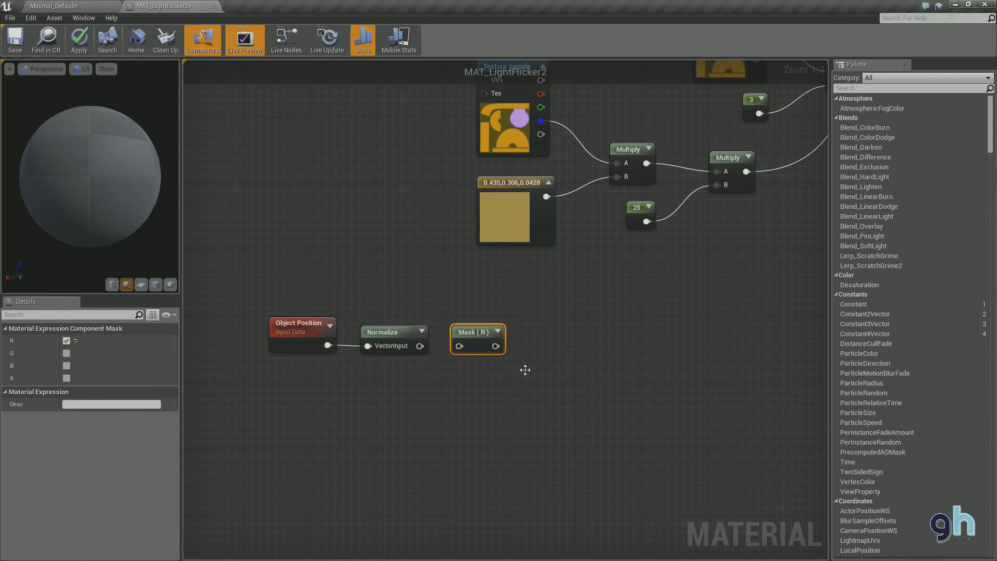
Duplicate the R mask node twice and stack the copies directly beneath the original.
left_click_drag(530, 366, 527, 340)
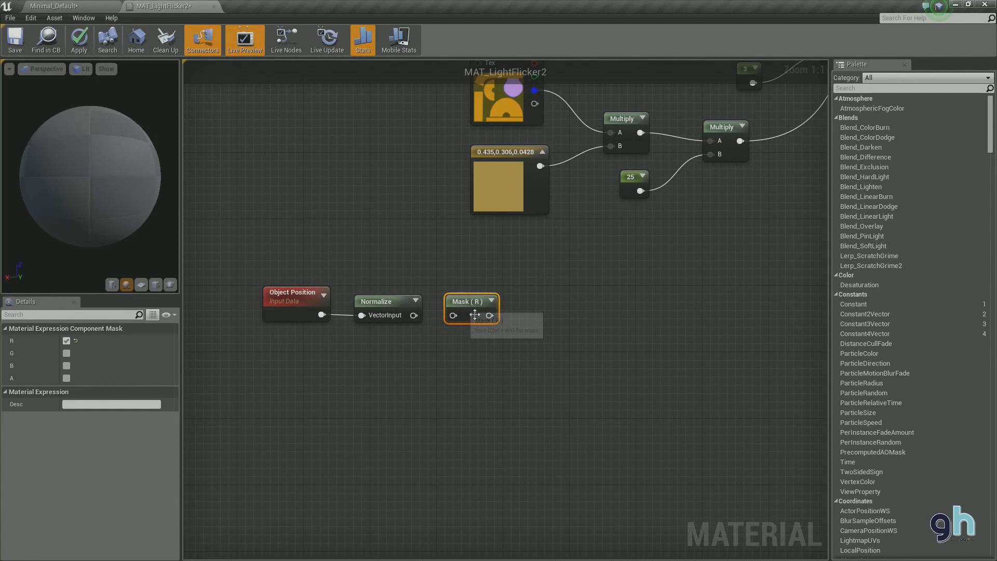
key("ctrl+w")
left_click_drag(492, 336, 478, 348)
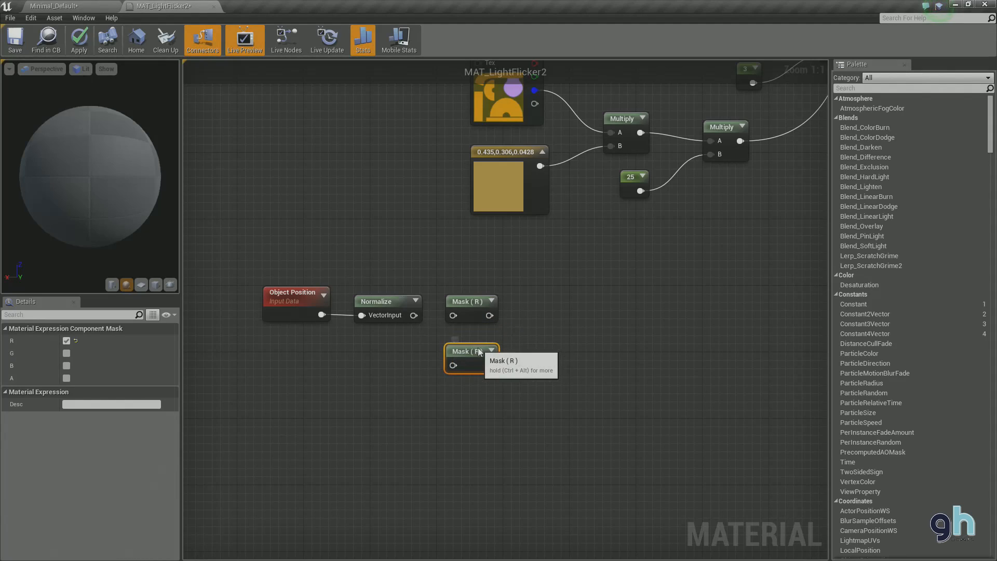
key("ctrl+w")
left_click_drag(501, 370, 476, 399)
left_click_drag(465, 354, 465, 337)
left_click_drag(474, 394, 481, 368)
Set the middle mask node to the G channel only and the lowest one to the B channel only.
left_click(465, 337)
left_click(67, 353)
left_click(67, 340)
left_click(456, 377)
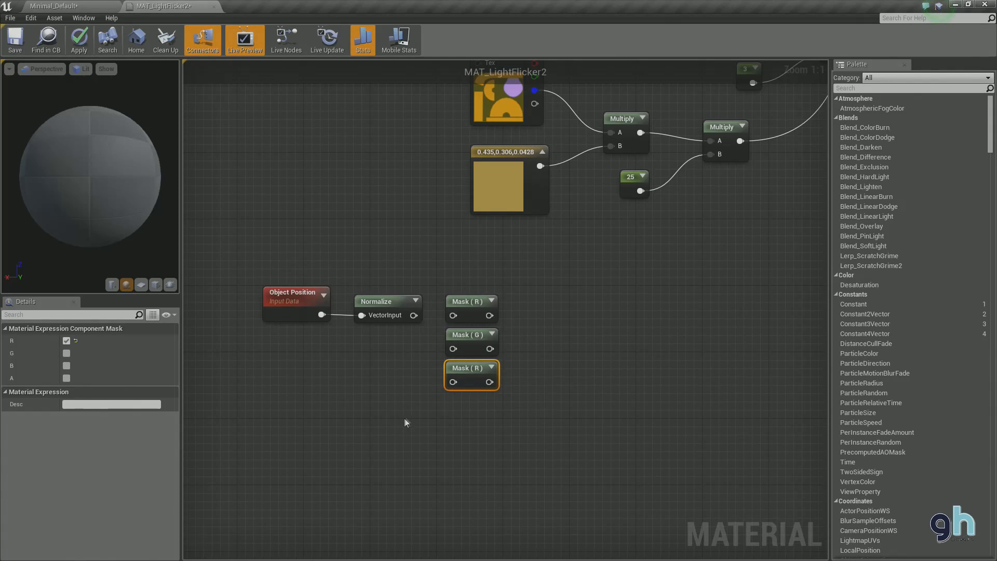
left_click(67, 366)
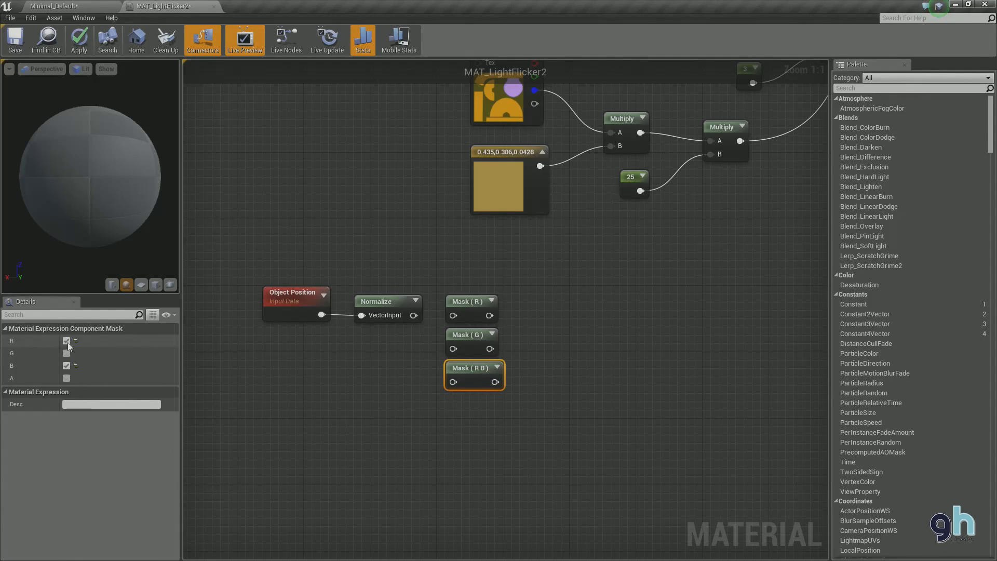
left_click(66, 341)
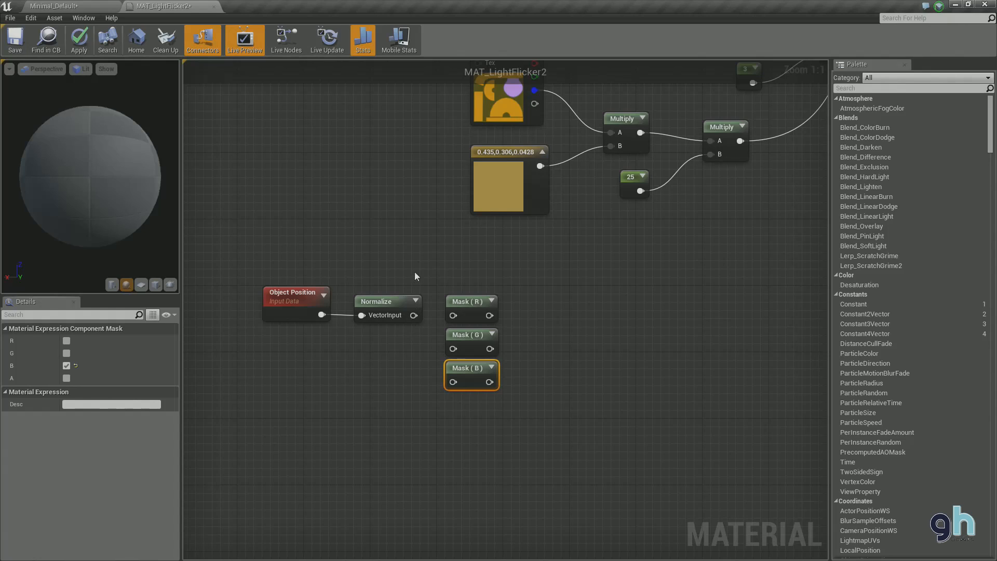
Switch the material preview to a plane and connect the Normalize output to the R, G and B mask inputs.
left_click(416, 325)
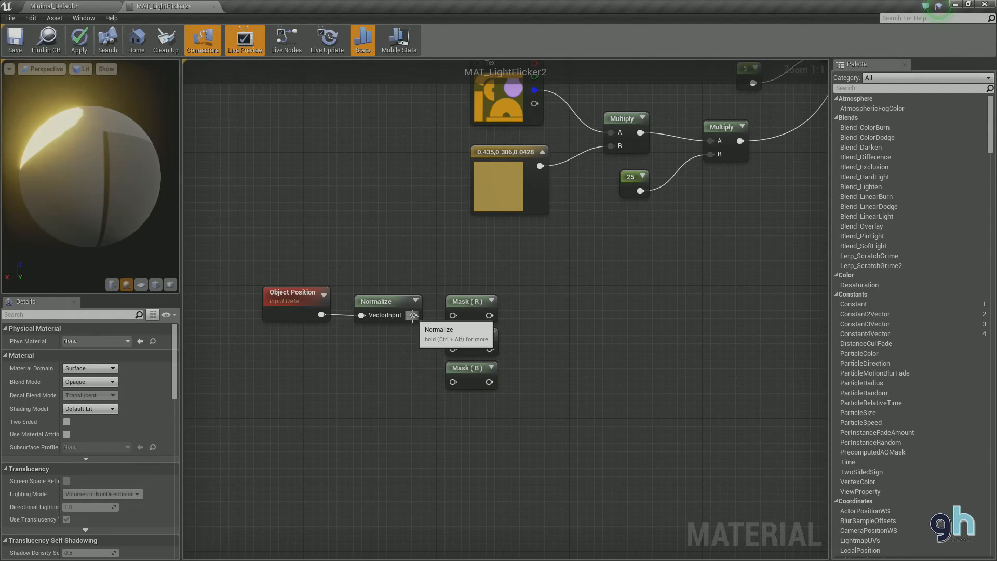
left_click(142, 285)
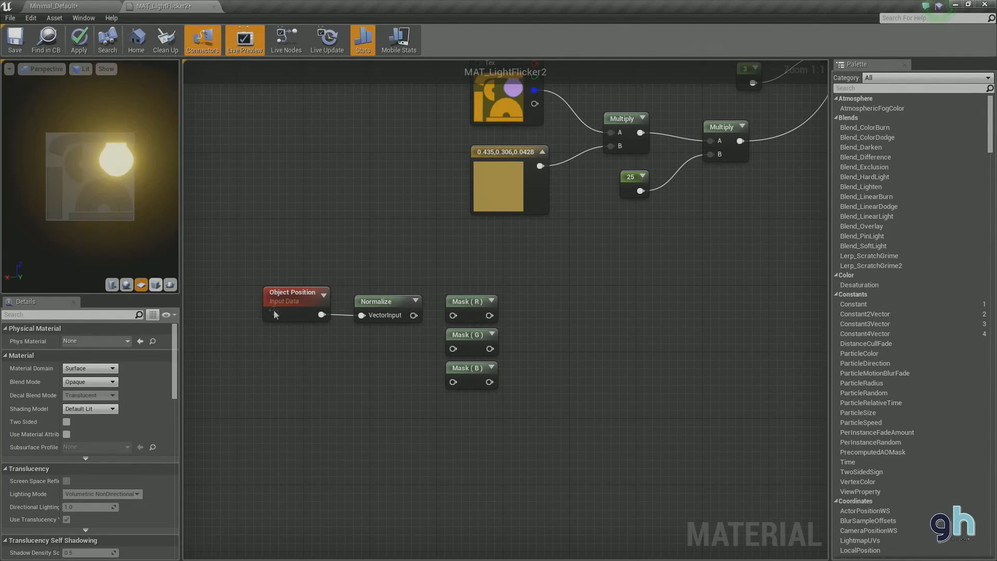
left_click_drag(413, 315, 453, 349)
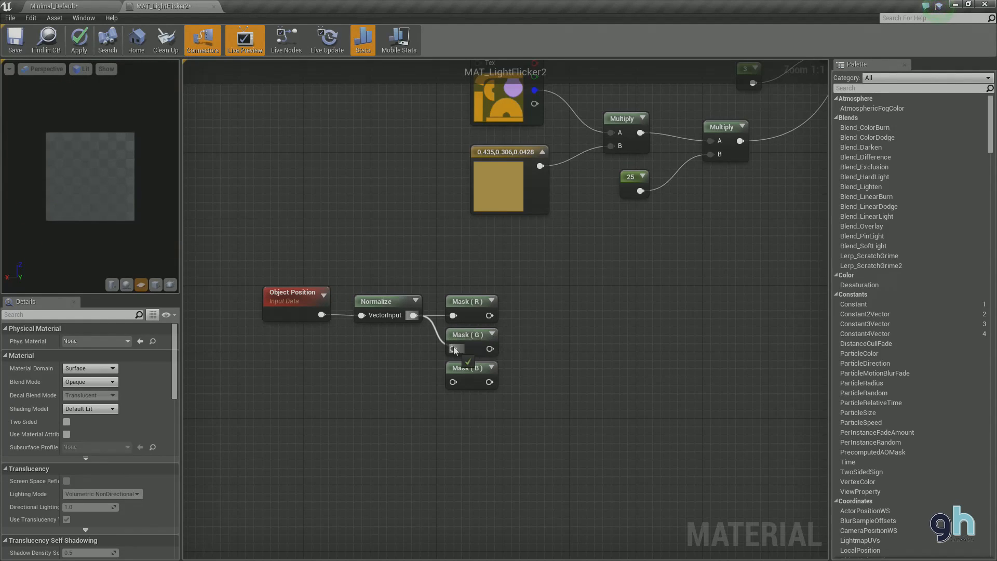
left_click_drag(414, 315, 453, 381)
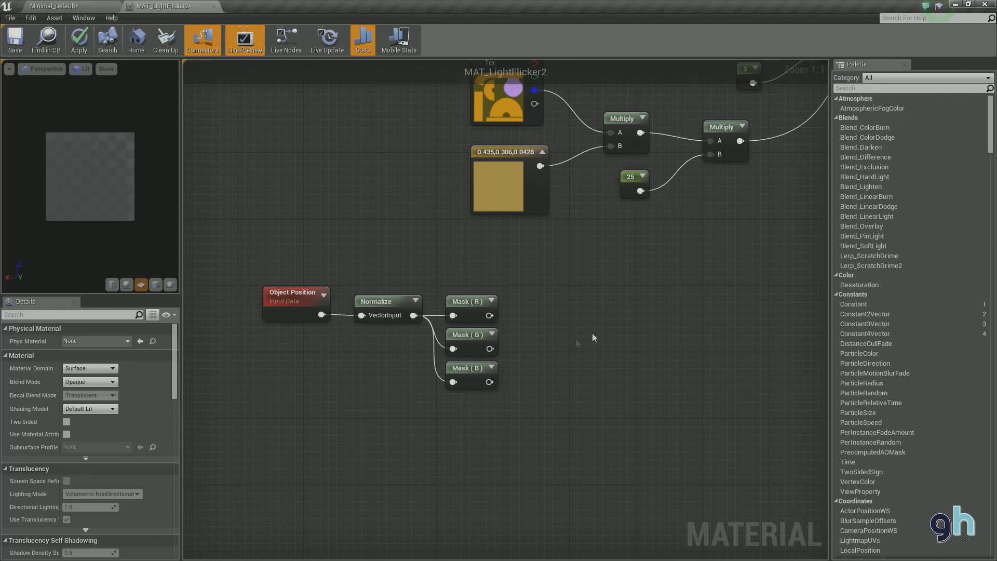
Create an Add node with the R mask output in A and the G mask output in B.
left_click_drag(562, 315, 526, 313)
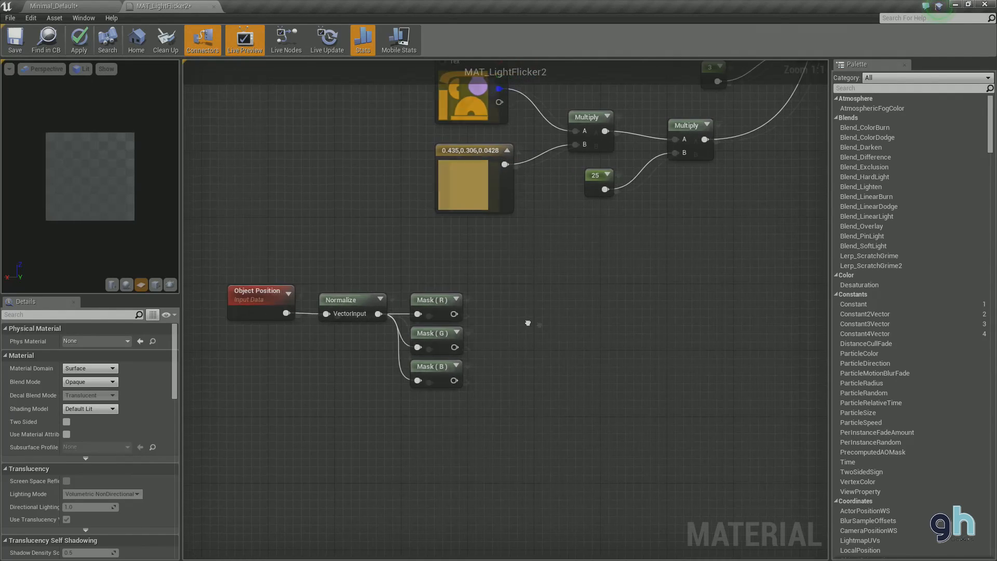
left_click_drag(452, 313, 501, 313)
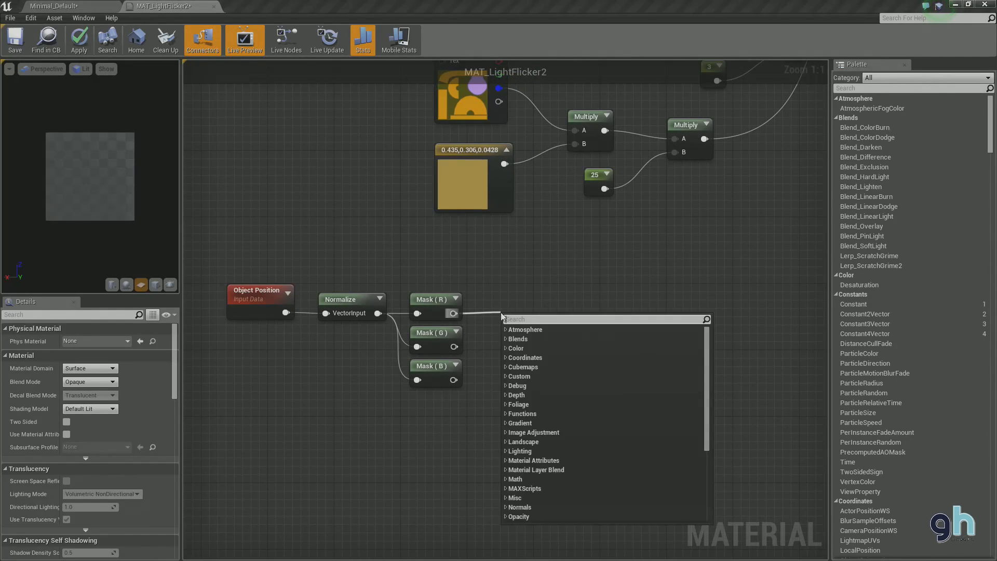
type("add")
left_click(532, 337)
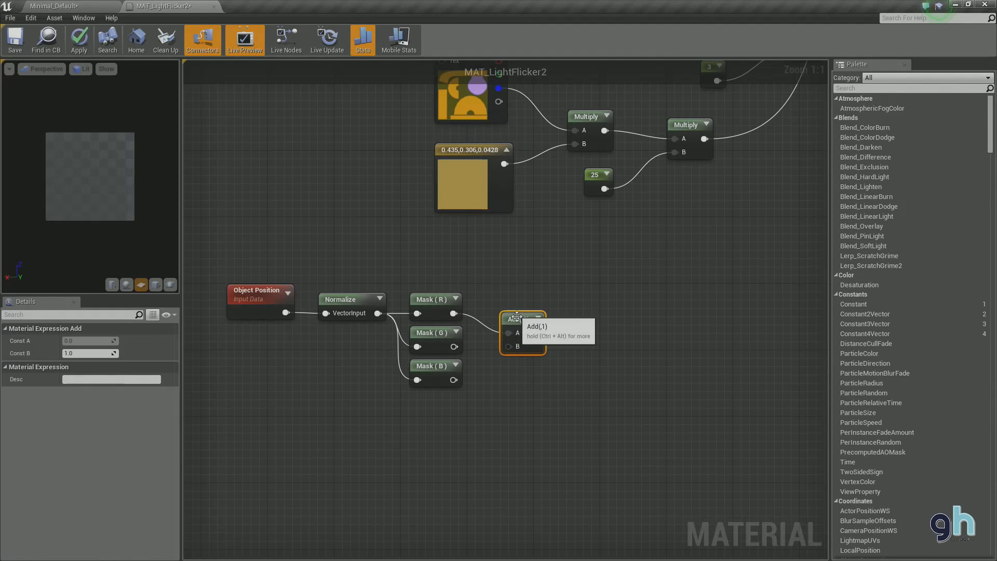
left_click_drag(520, 308, 519, 299)
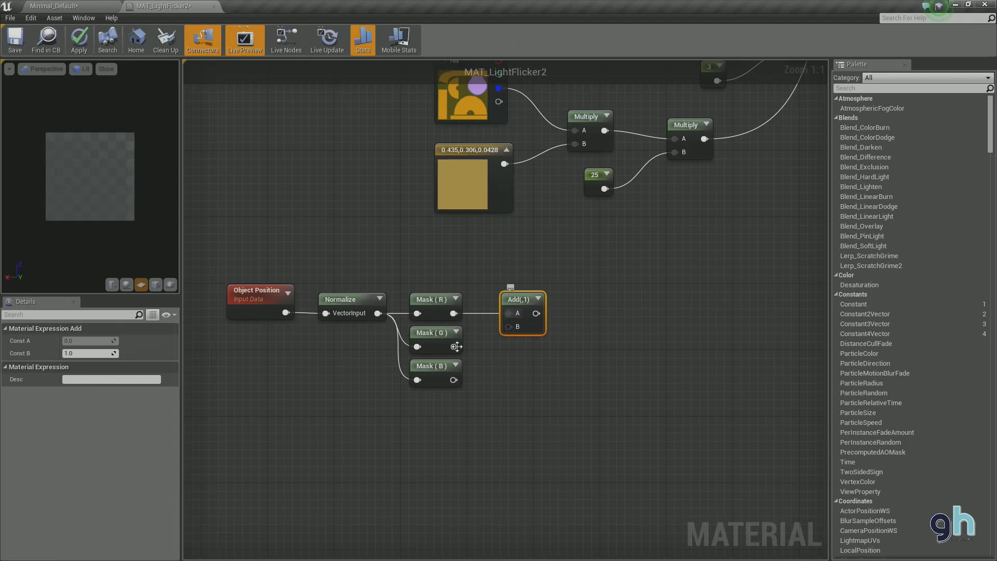
left_click_drag(454, 346, 508, 326)
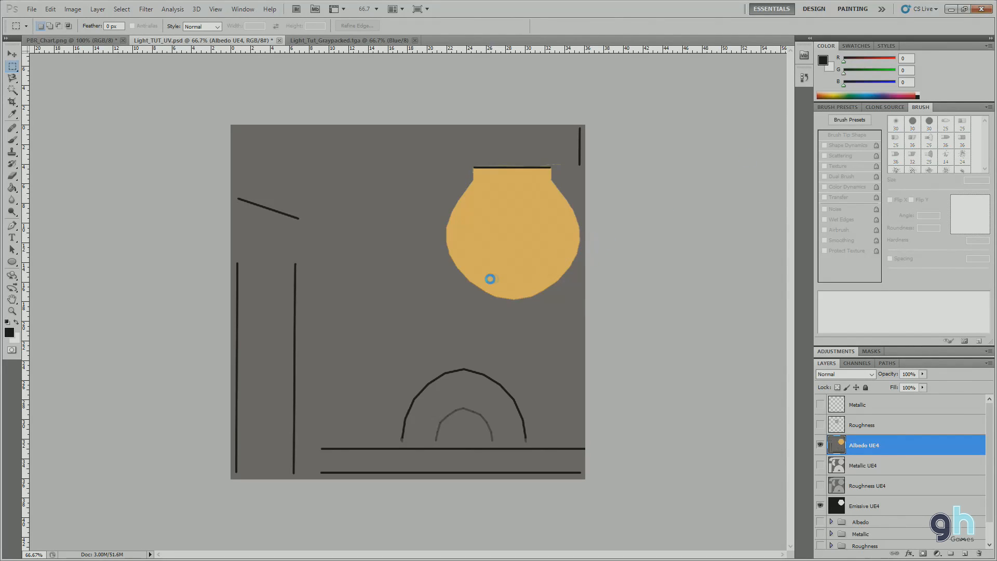
left_click(478, 223)
left_click(477, 214)
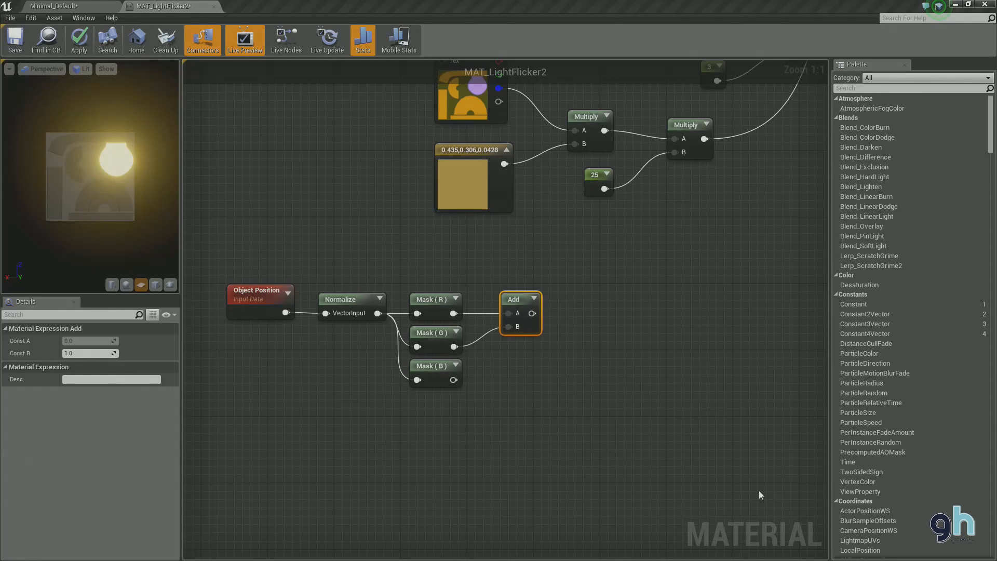
Add a second Add node with the first Add's output in A and the B mask output in B, aligned with the row.
left_click_drag(541, 377, 434, 374)
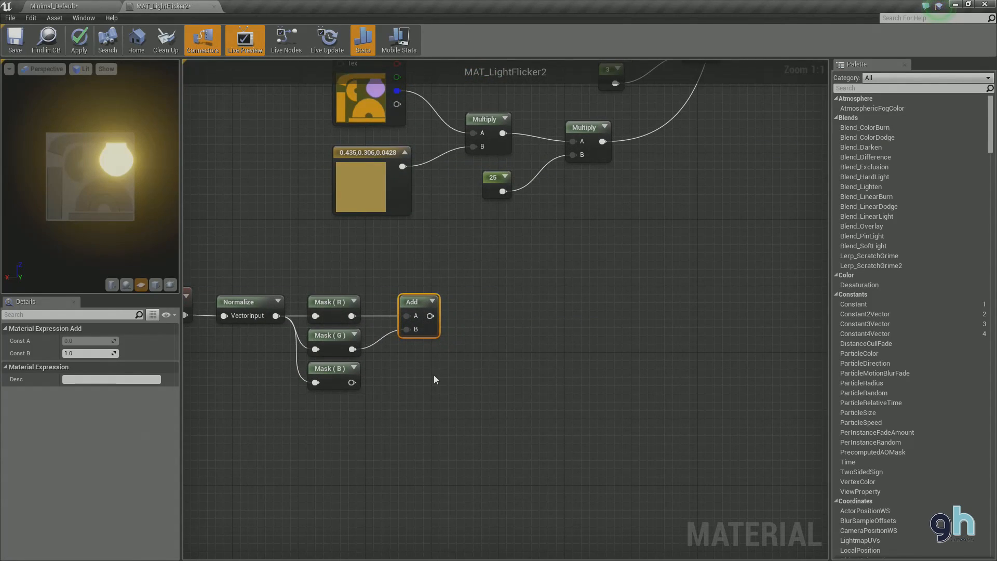
left_click_drag(430, 315, 465, 315)
type("add")
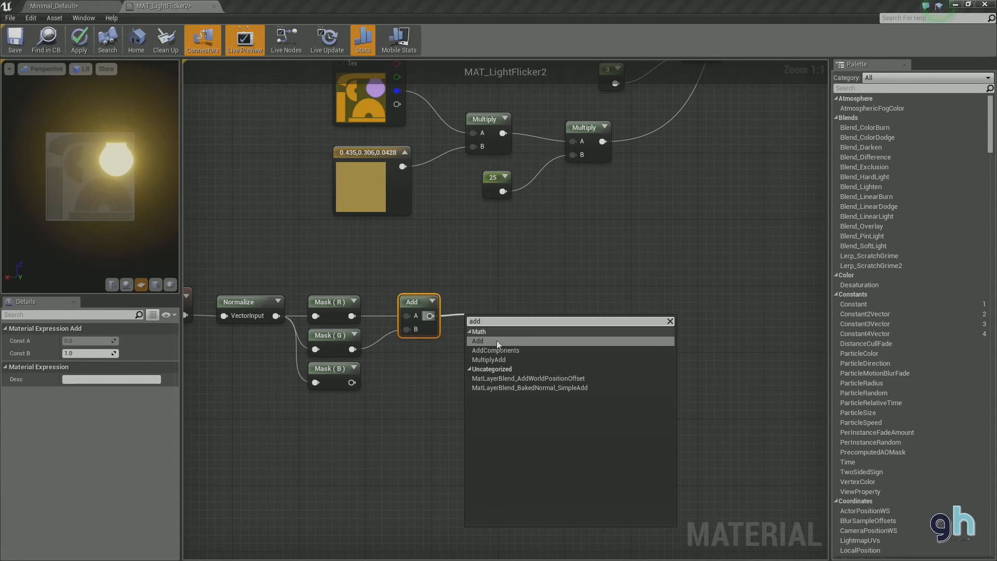
left_click(528, 344)
left_click_drag(487, 323, 499, 304)
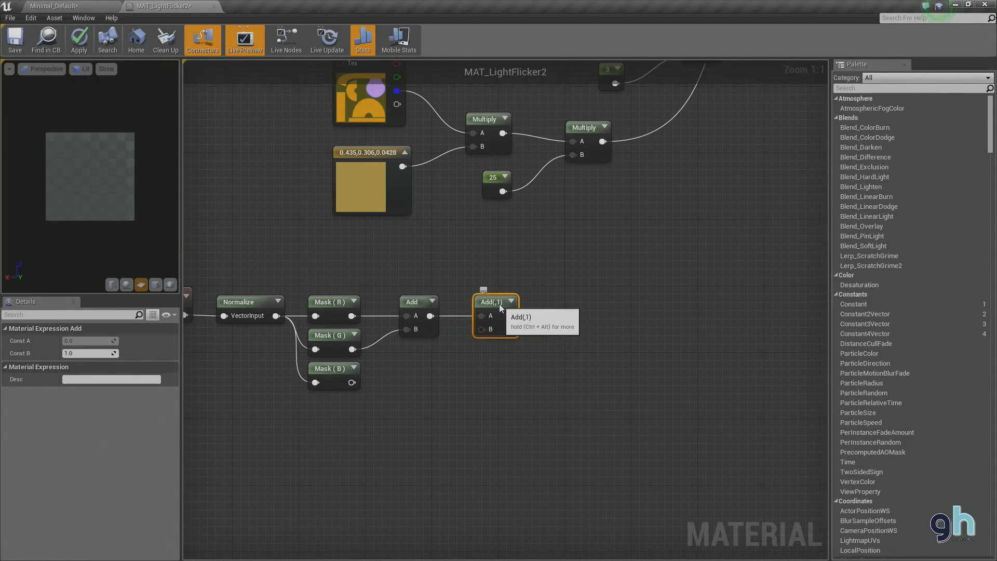
left_click(453, 387)
left_click_drag(351, 382, 476, 306)
left_click(485, 306)
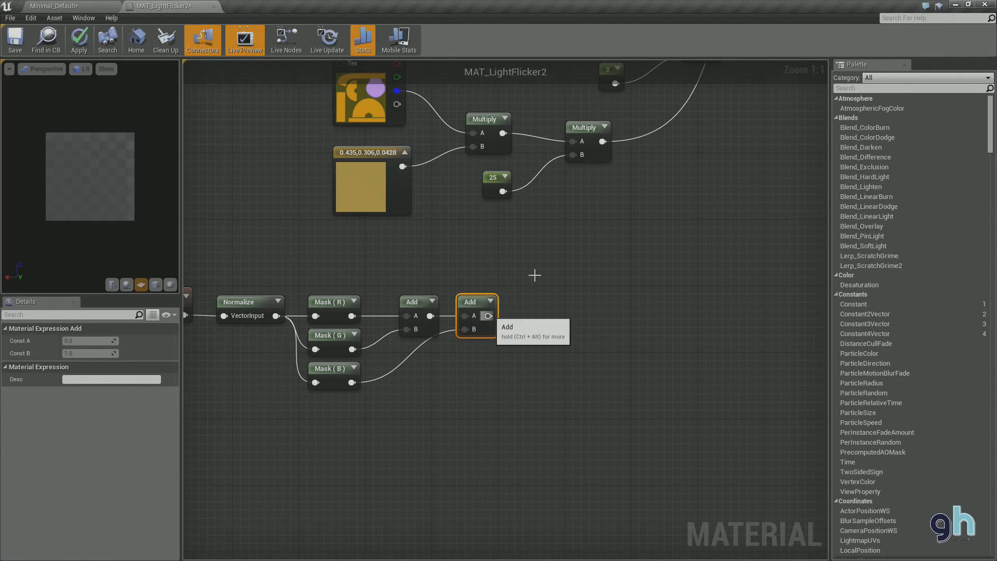
Create a third Add node with the second Add's output in A, and align it with the row.
left_click_drag(488, 316, 534, 275)
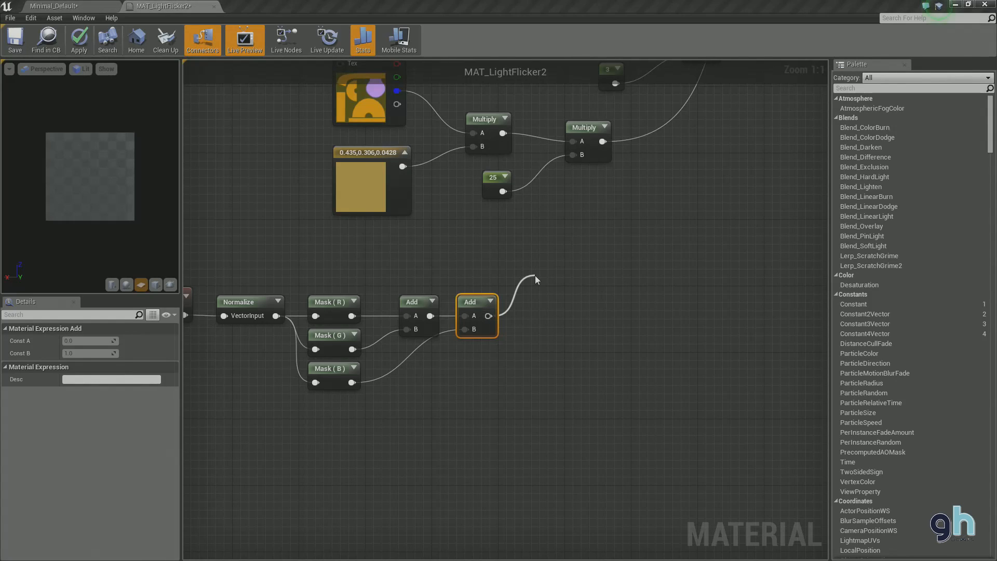
type("add")
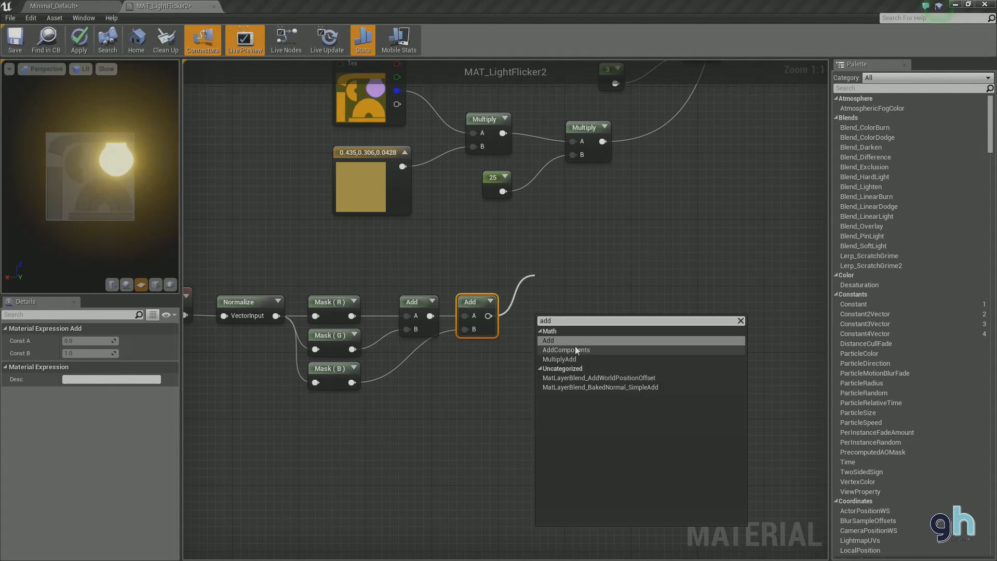
left_click(575, 345)
left_click_drag(553, 321, 553, 306)
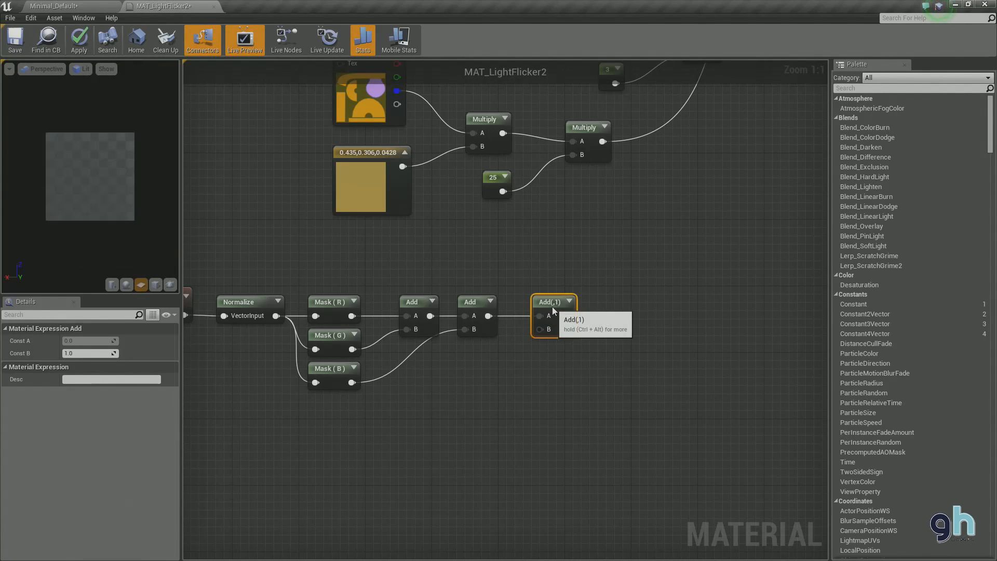
left_click(514, 403)
Place a Time node beneath the Add nodes and connect it to the third Add's B input.
right_click(472, 372)
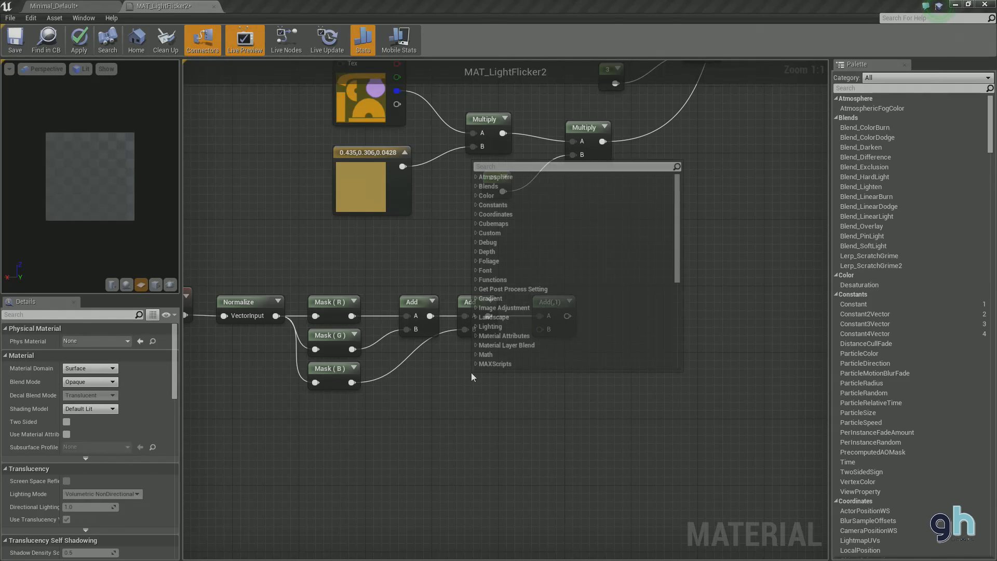
type("time")
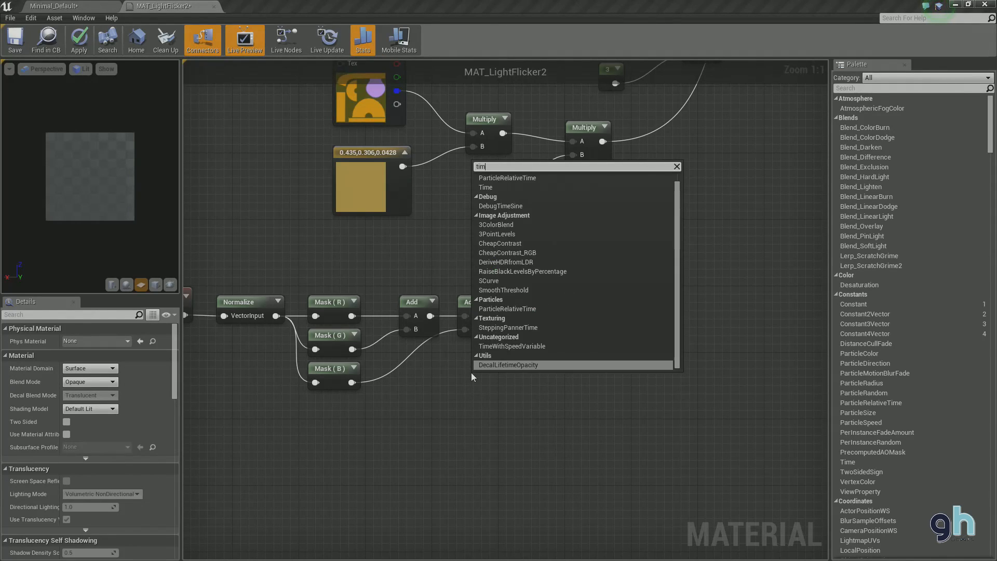
left_click(506, 207)
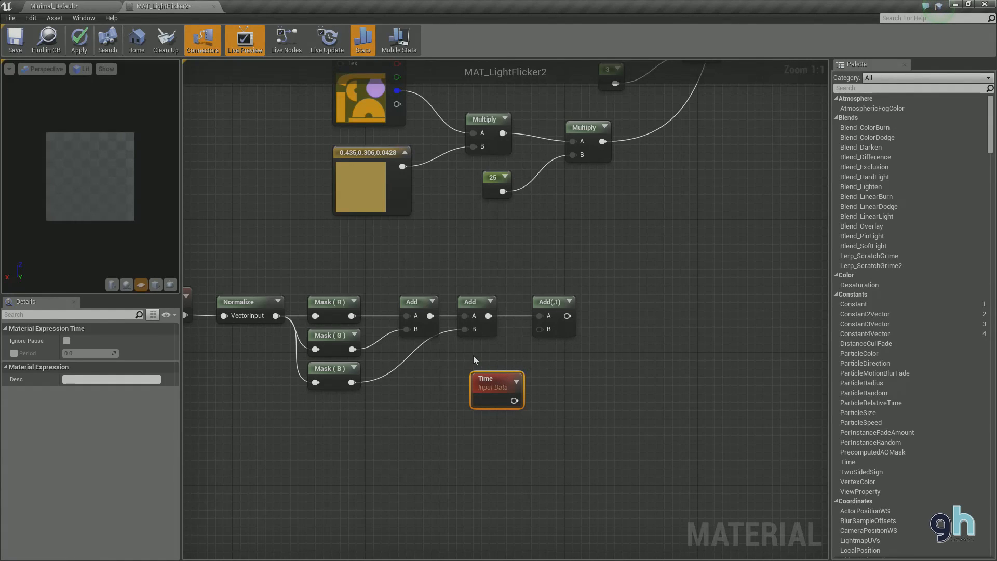
left_click_drag(491, 373, 540, 329)
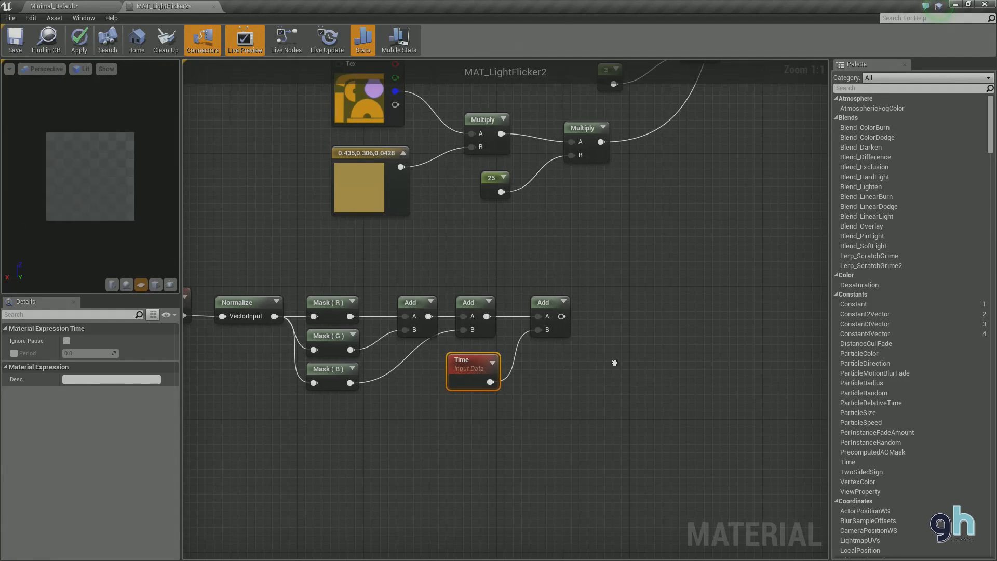
right_click(500, 357)
left_click(675, 263)
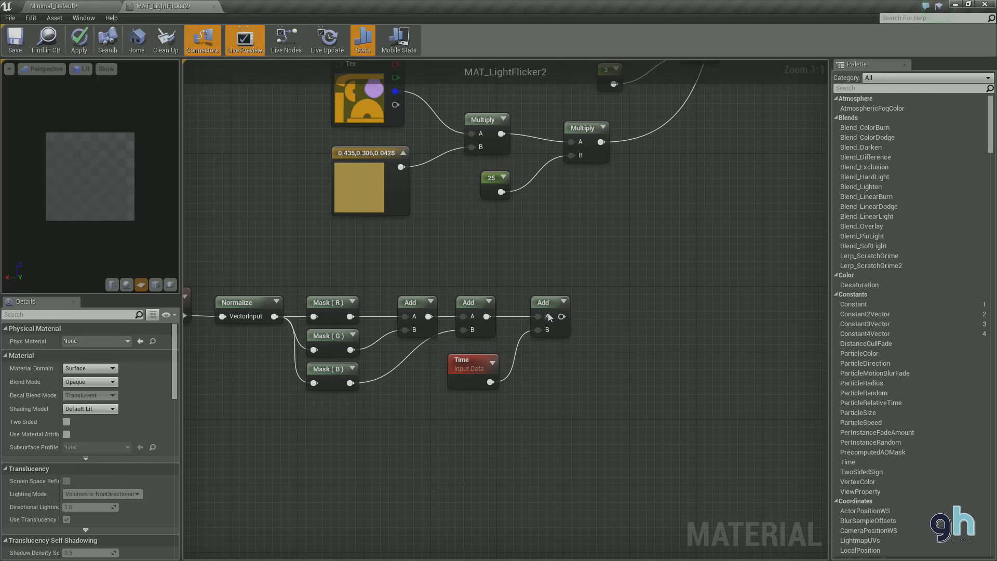
Create a Multiply node with the third Add's output in A and line it up with the row.
left_click_drag(661, 310, 552, 315)
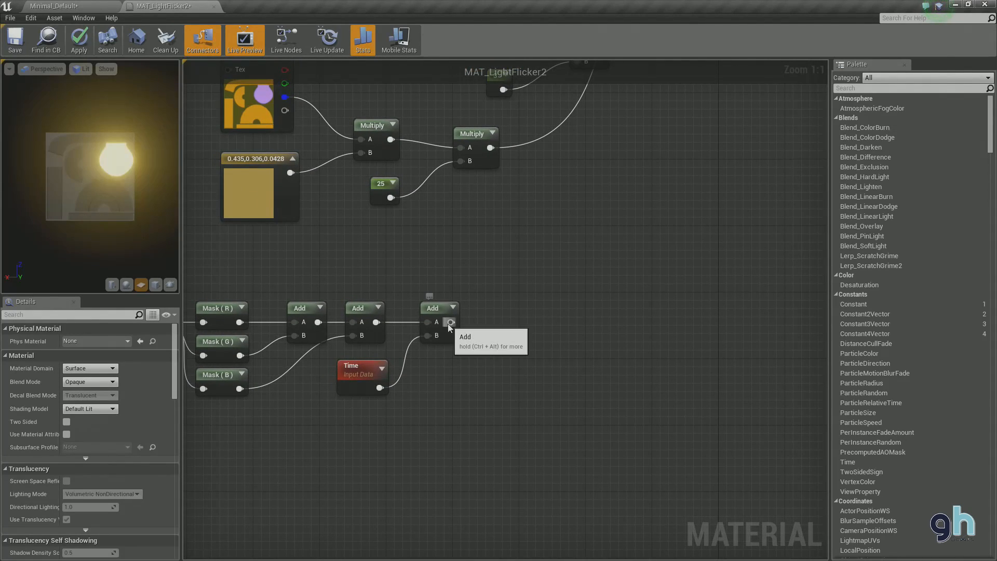
left_click_drag(450, 321, 504, 325)
type("mul")
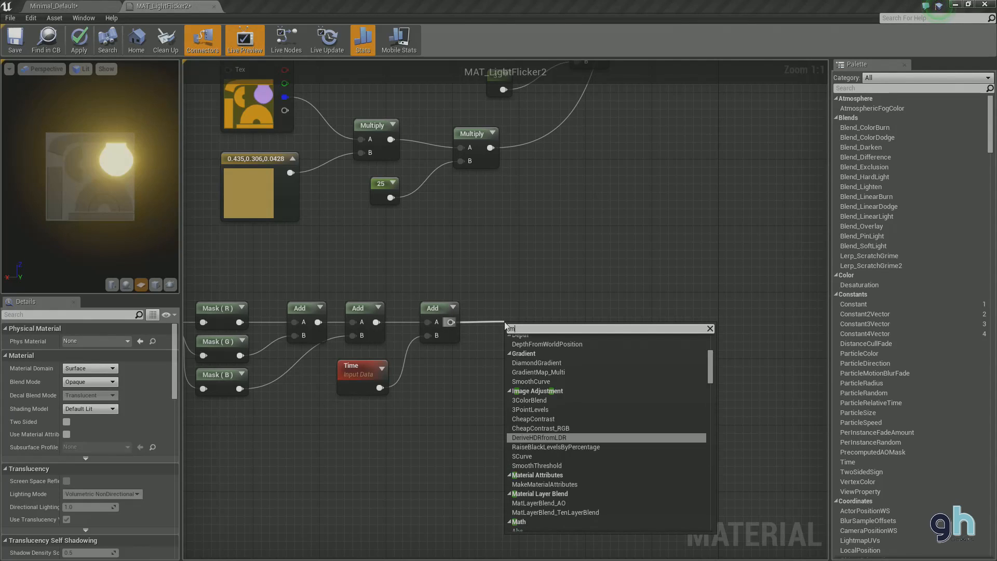
left_click(533, 367)
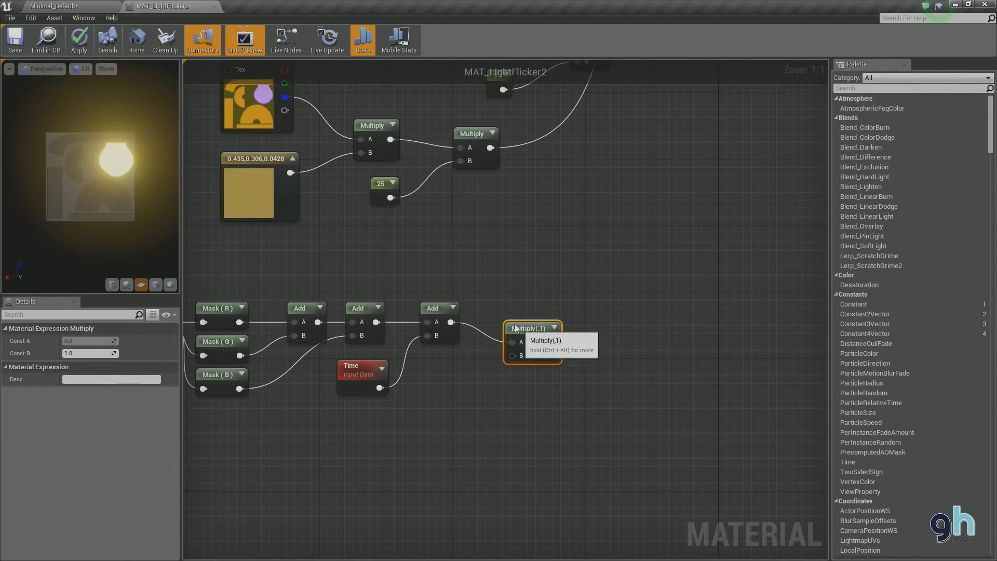
left_click_drag(523, 330, 515, 310)
left_click(465, 444)
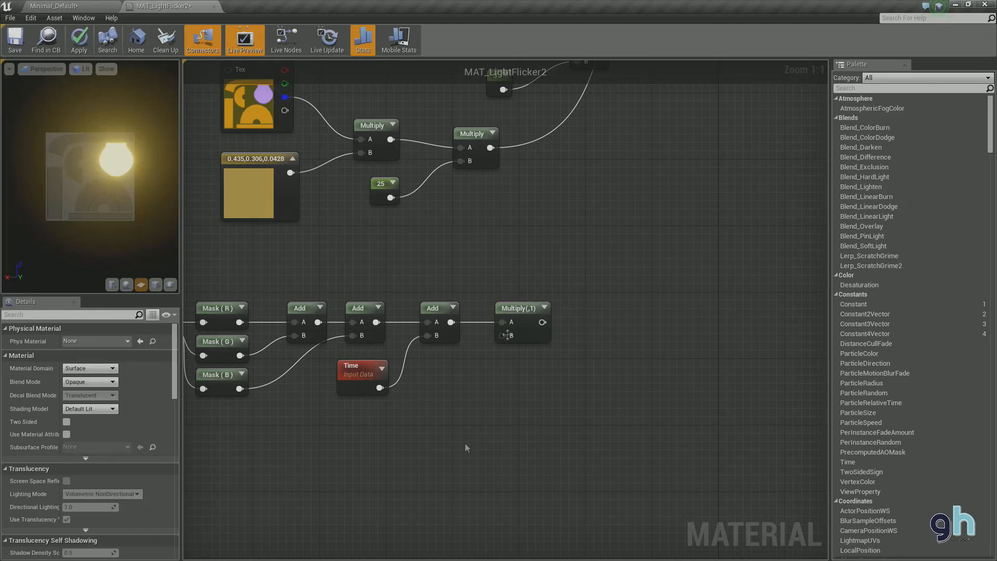
Create a ScalarParameter node below the row with default value 0.25 and parameter name Flicker_Speed.
right_click(454, 380)
type("scalar")
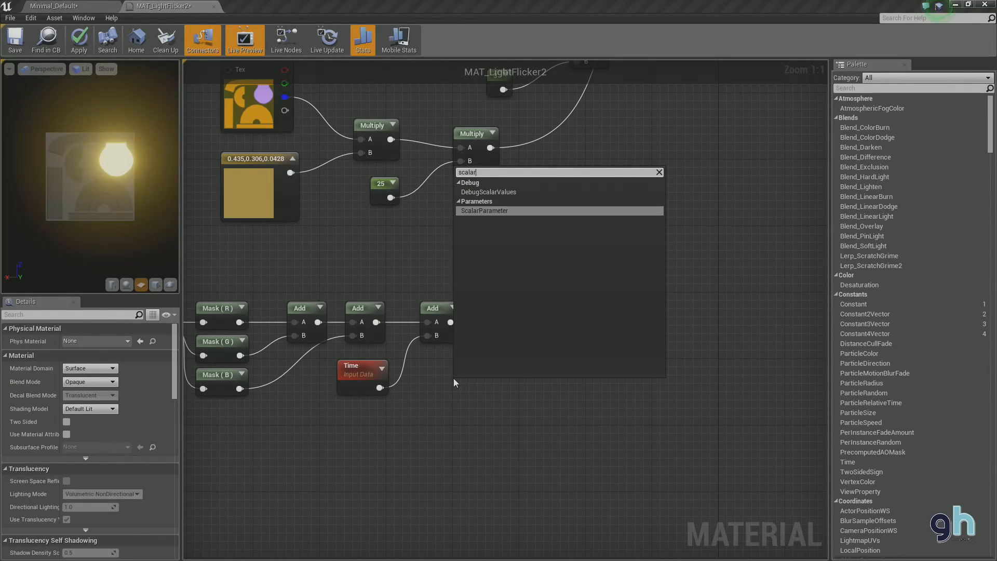
left_click(473, 212)
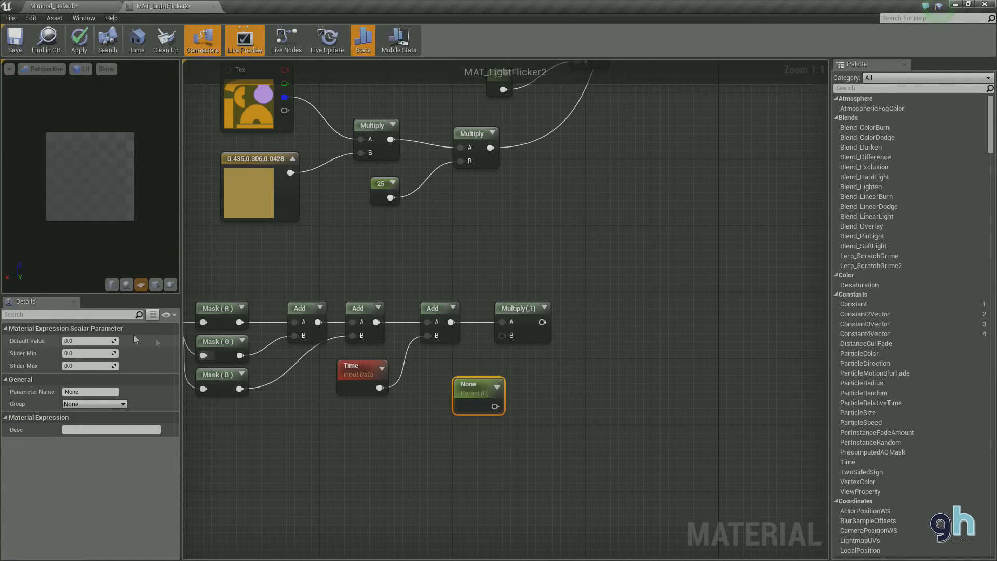
left_click(94, 341)
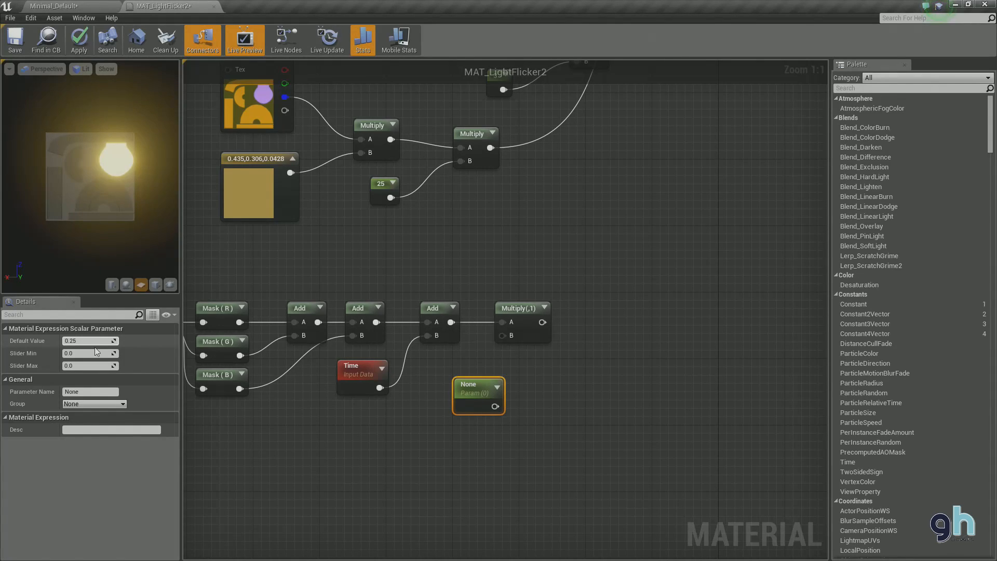
left_click(86, 392)
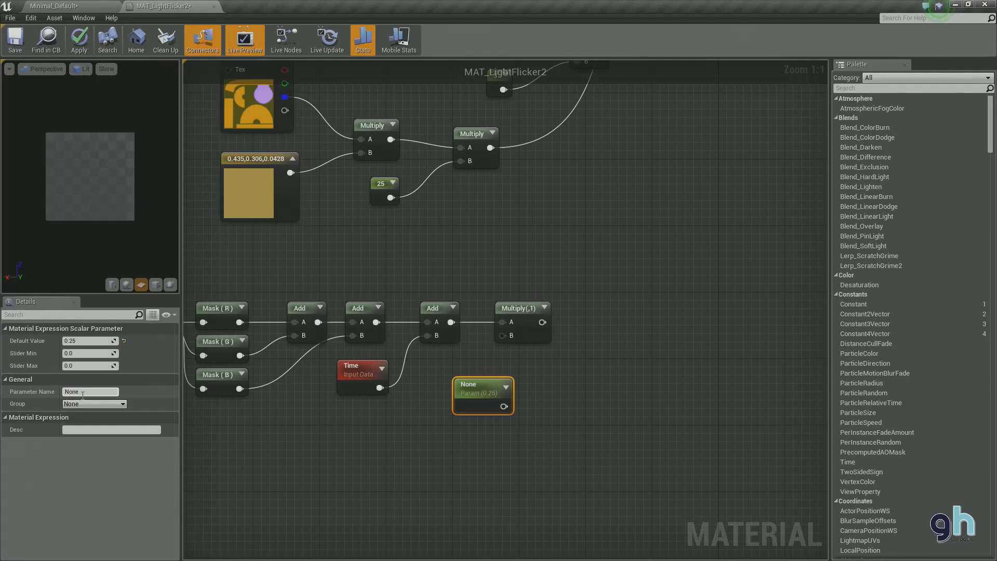
double_click(84, 393)
type("F")
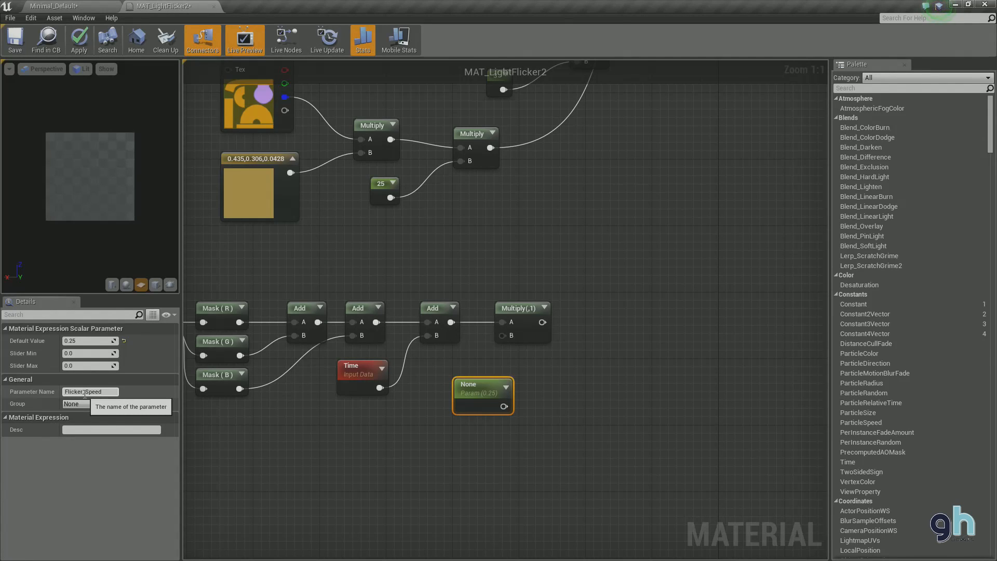
type("licker_Speed")
key("Return")
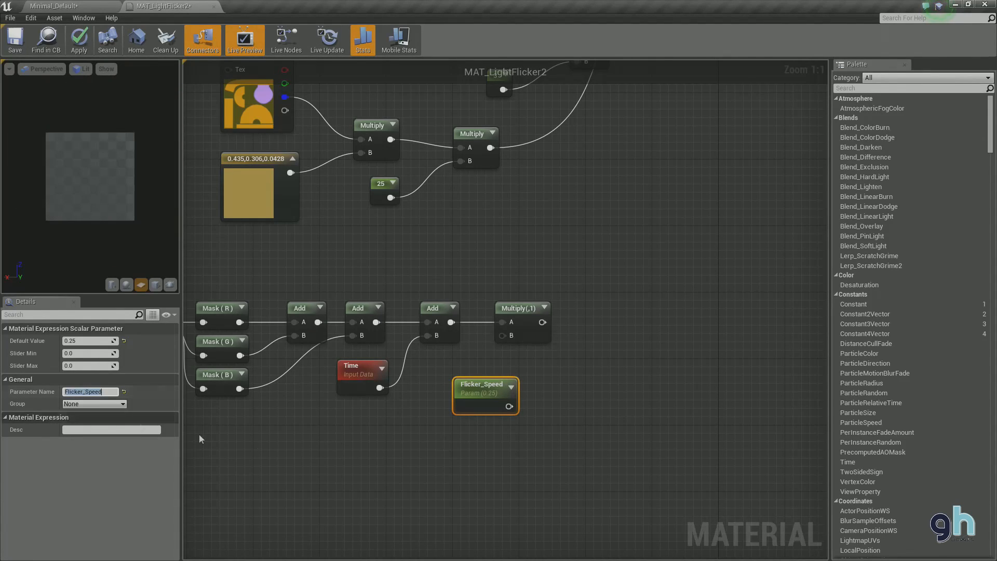
Connect Flicker_Speed to the B input of the new Multiply node and move the parameter below the Time node.
left_click(395, 419)
left_click_drag(479, 396, 502, 335)
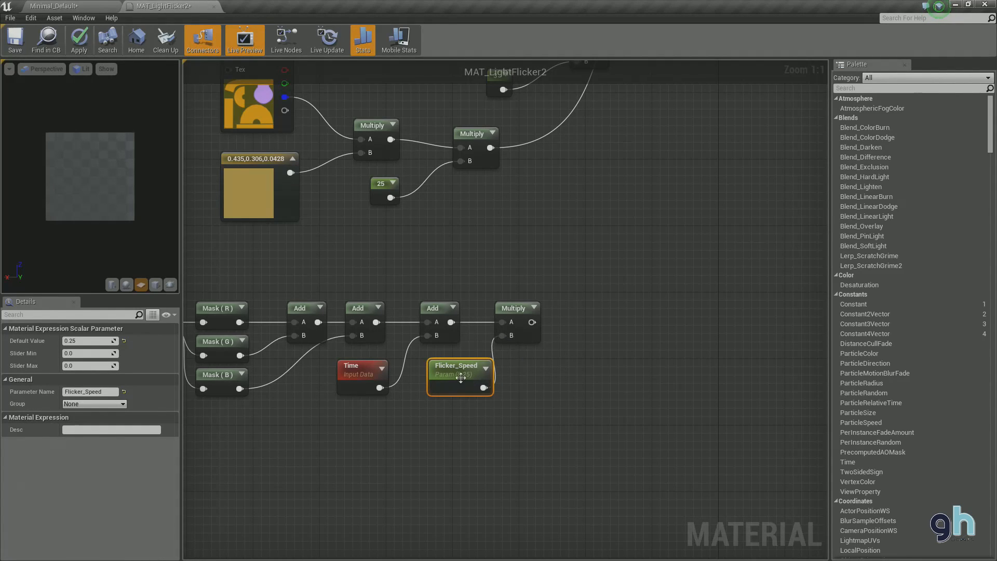
left_click_drag(455, 379, 334, 431)
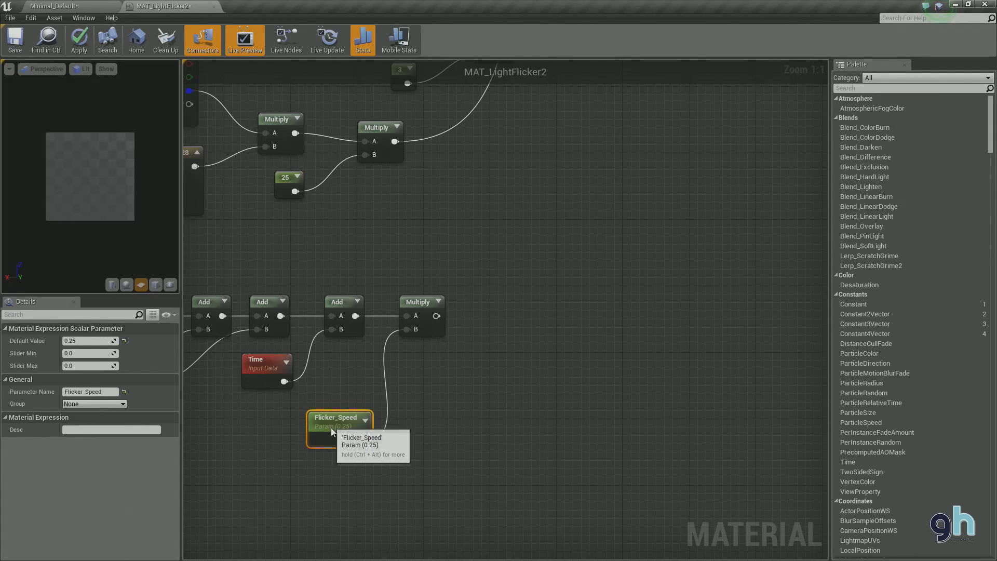
left_click(503, 441)
left_click_drag(503, 445, 569, 408)
left_click_drag(354, 371, 370, 391)
key("c")
left_click_drag(532, 428, 550, 447)
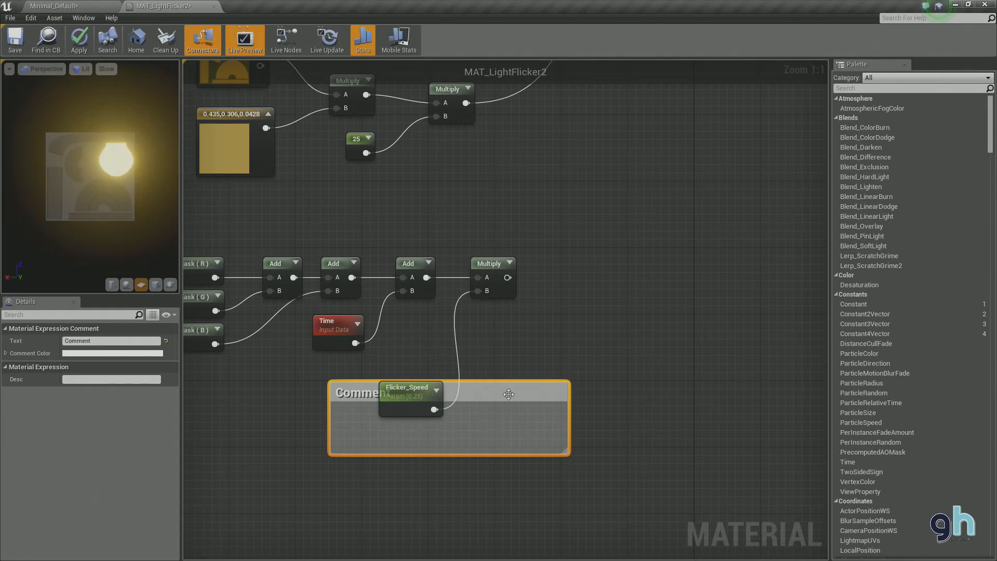
left_click_drag(508, 394, 476, 387)
left_click(543, 429)
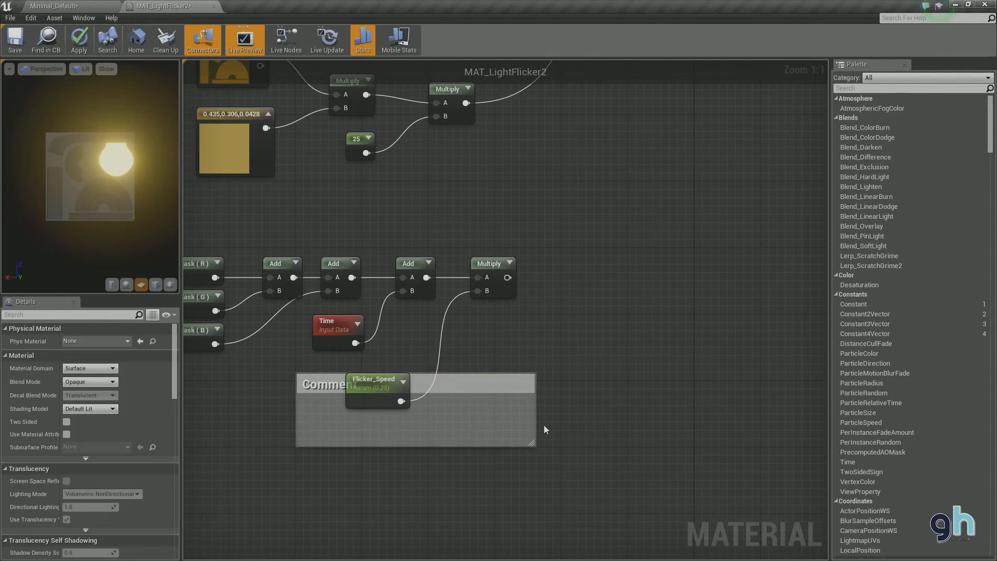
left_click(312, 383)
key("Delete")
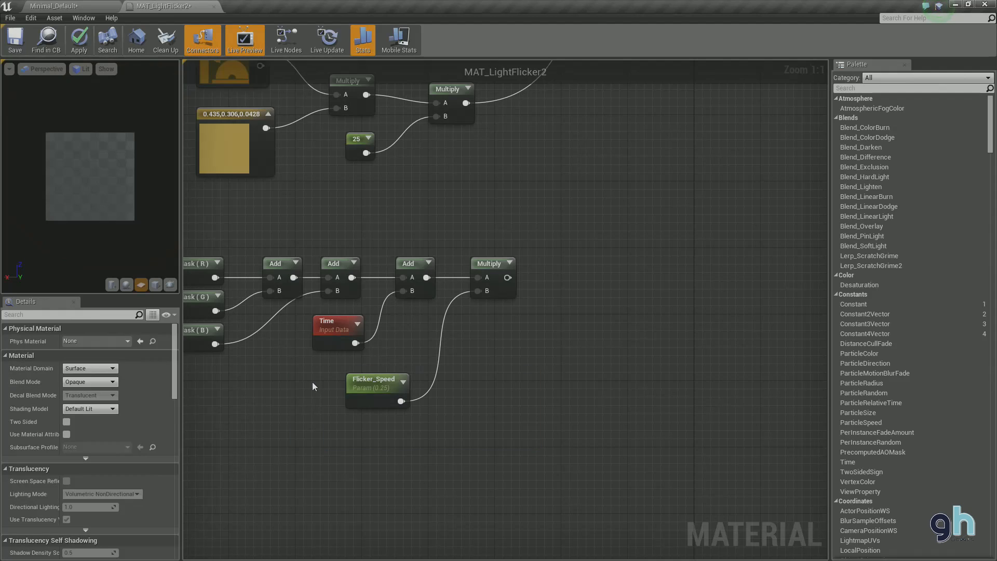
Create an AppendVector node with the flicker Multiply's output in A and align it with the row.
left_click_drag(569, 316, 431, 341)
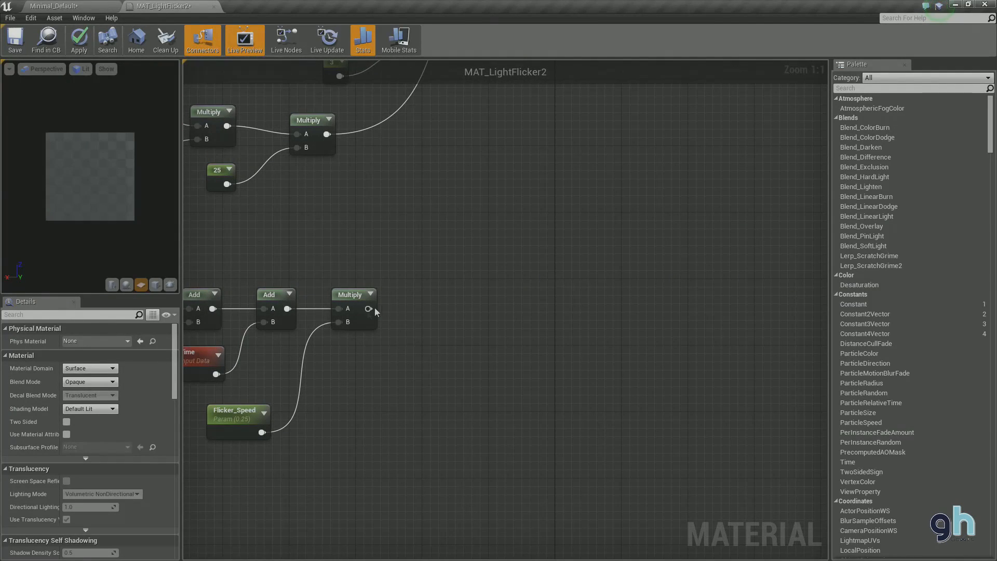
left_click_drag(366, 308, 441, 309)
type("a")
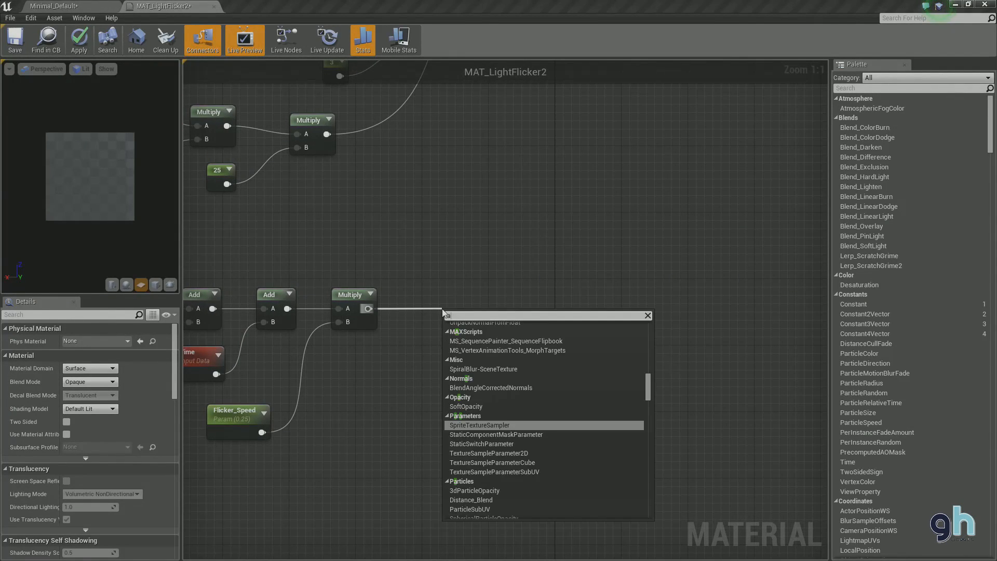
type("ppend")
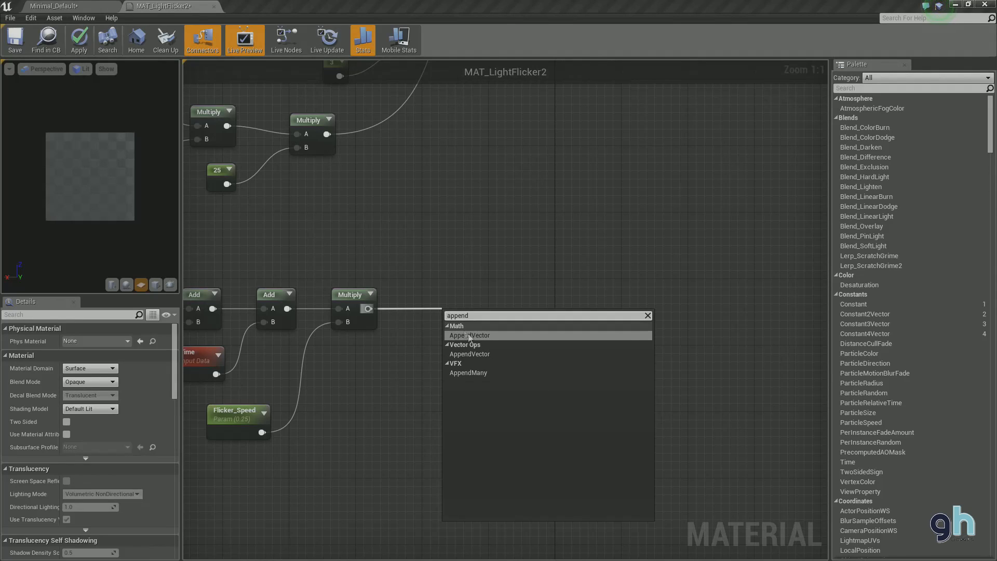
left_click(470, 335)
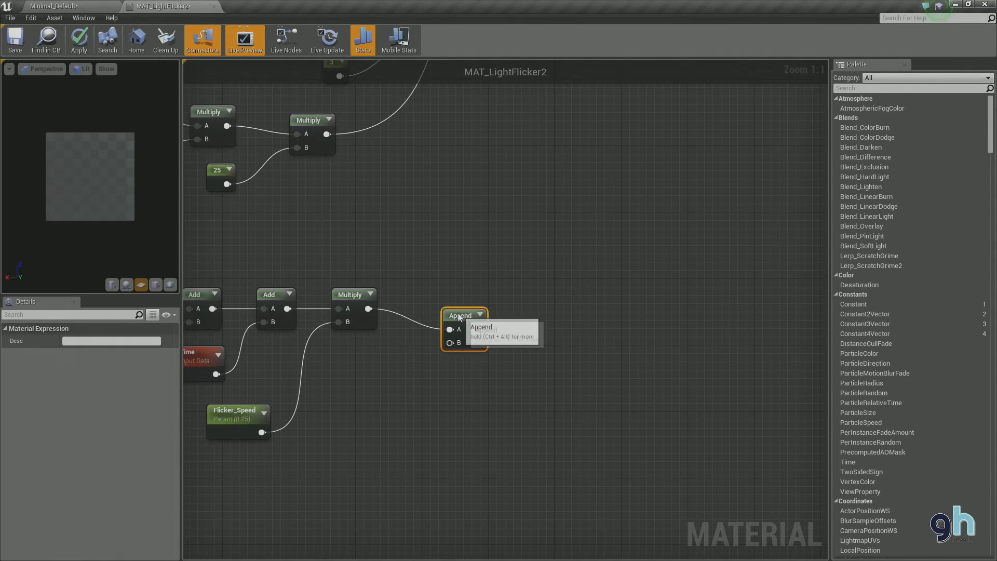
left_click(403, 382)
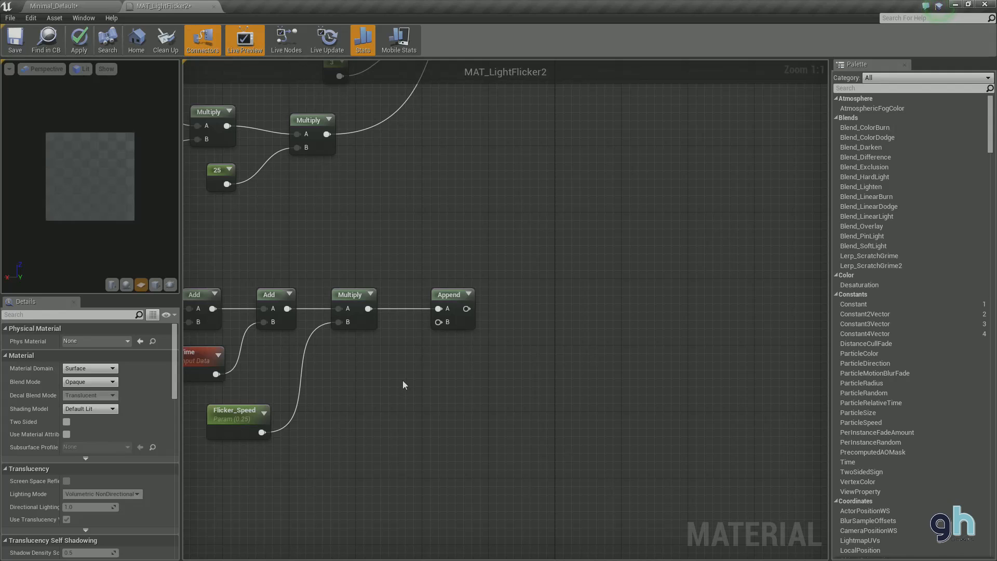
Place a Constant node with value 0 below the row and connect it to the Append node's B input.
left_click(404, 382)
left_click_drag(402, 380, 382, 346)
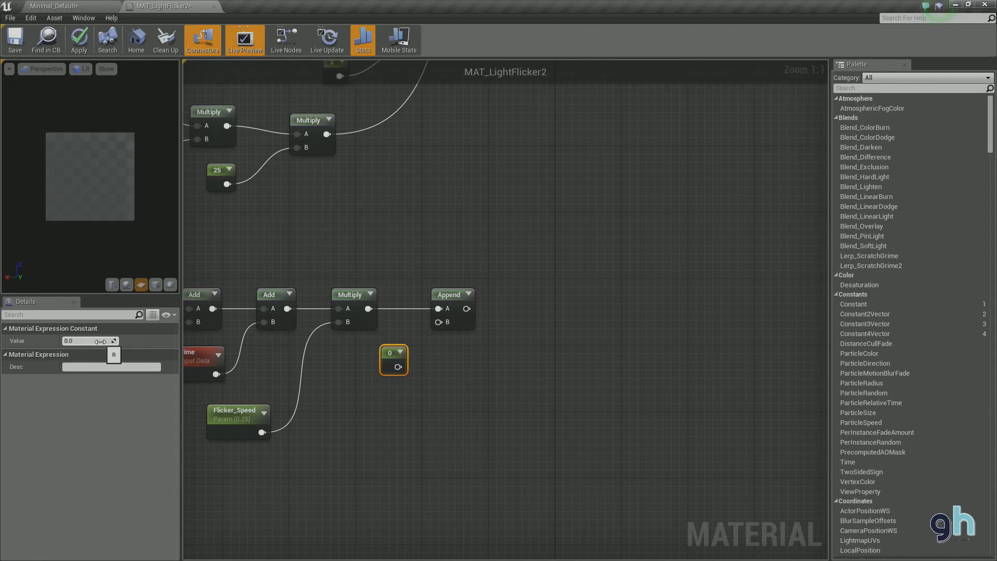
left_click_drag(398, 366, 442, 321)
left_click(478, 351)
Add a TextureSampleParameter2D node fed by the Append output at its UVs and assign the 2DFlickerWhite texture.
left_click_drag(339, 427, 372, 447)
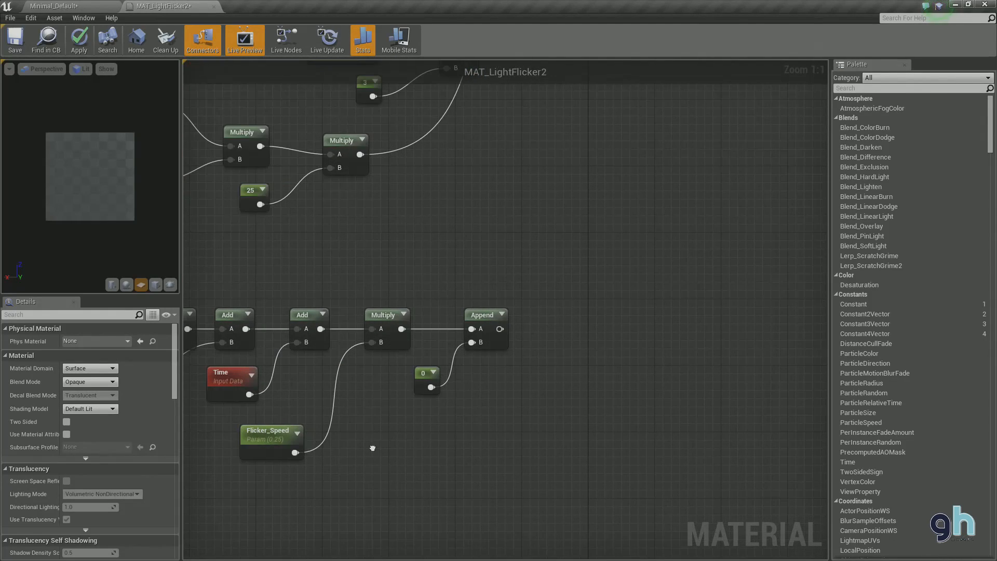
left_click_drag(500, 328, 585, 301)
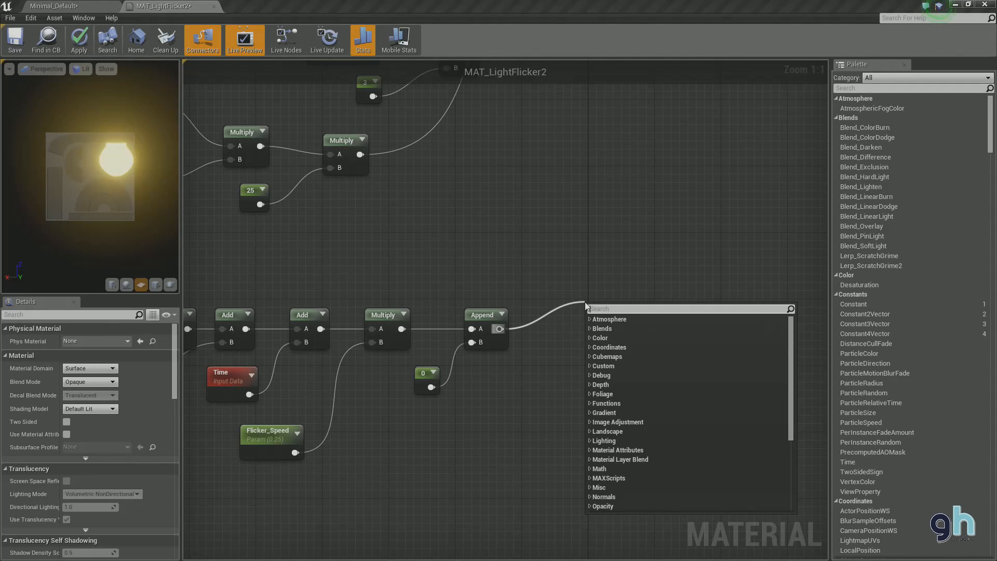
type("2d")
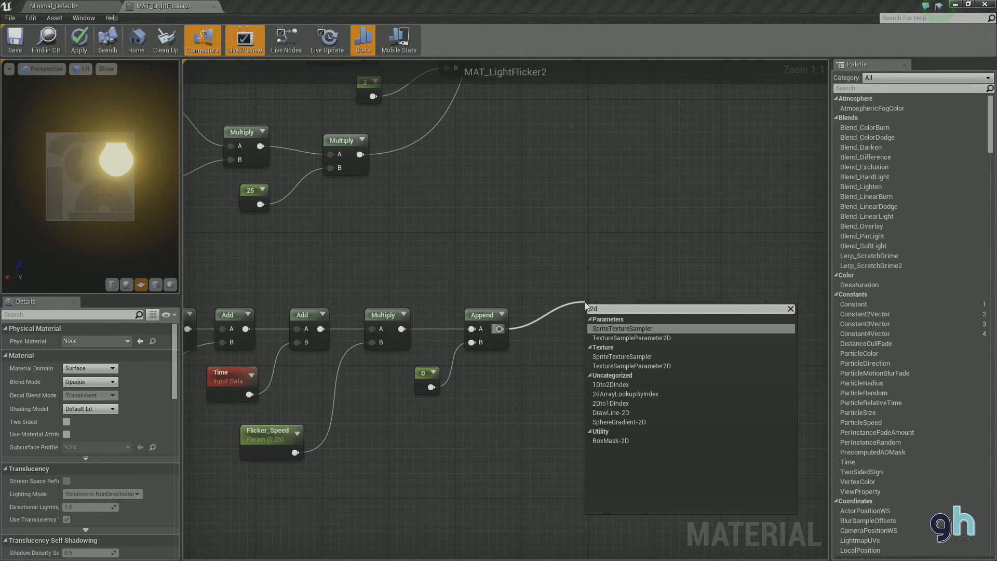
left_click(639, 338)
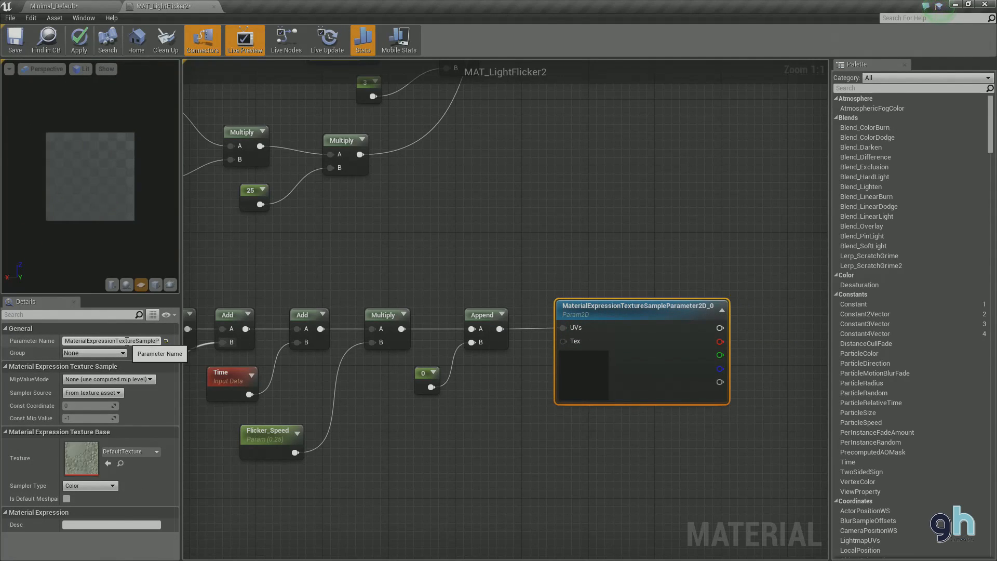
left_click(121, 453)
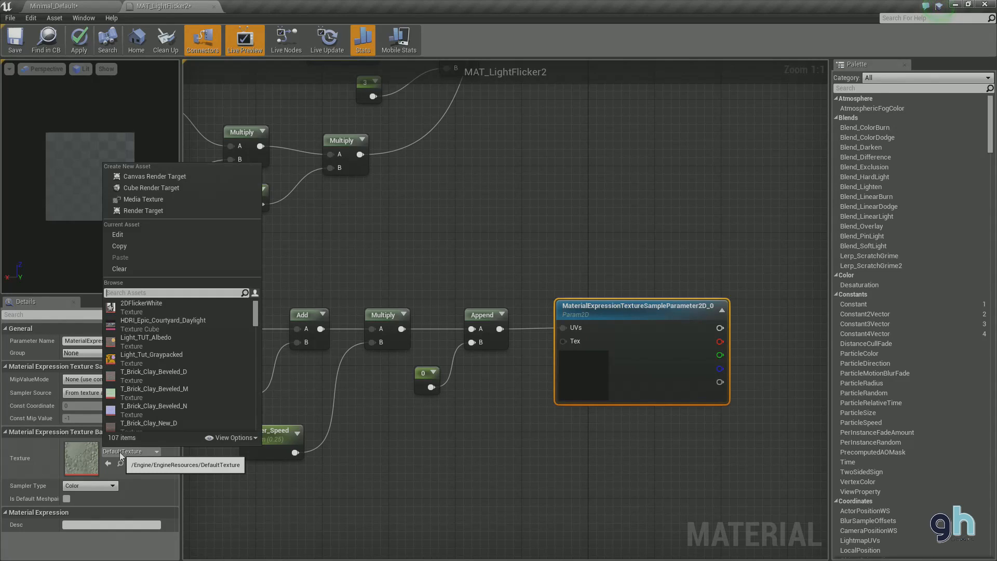
left_click(141, 305)
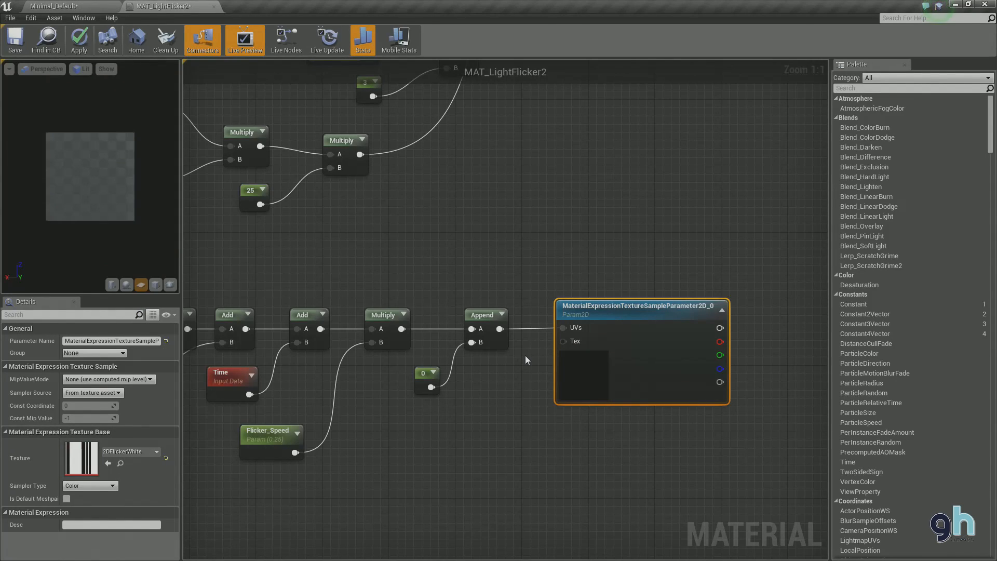
Name the texture sample parameter 2DFlicker.
left_click(107, 342)
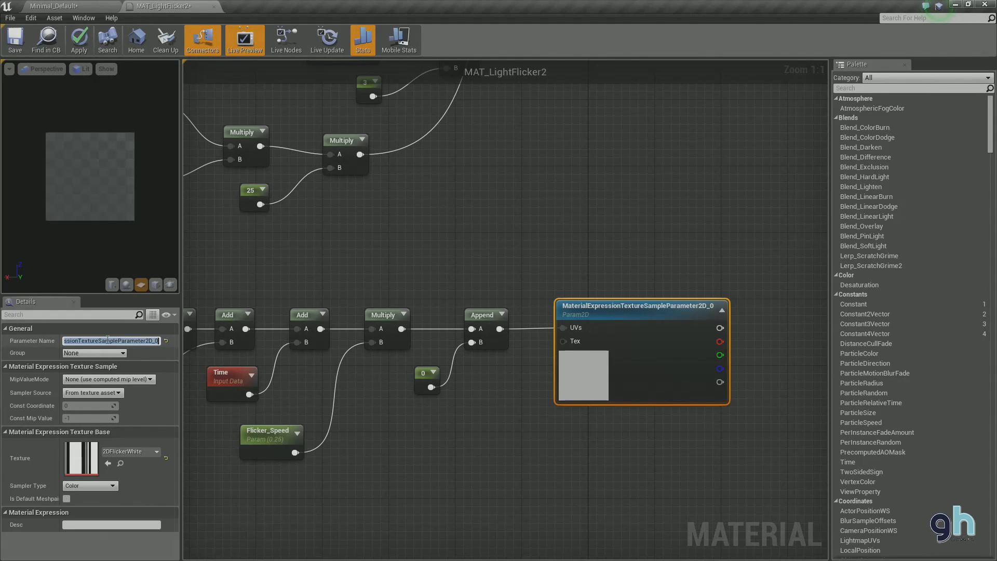
type("2DFlciker")
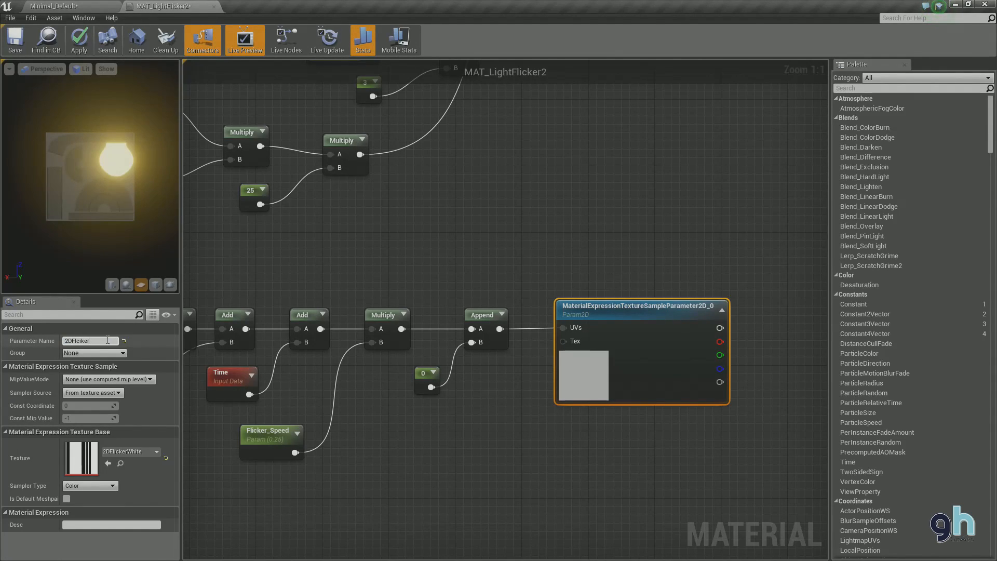
key("Return")
left_click(107, 340)
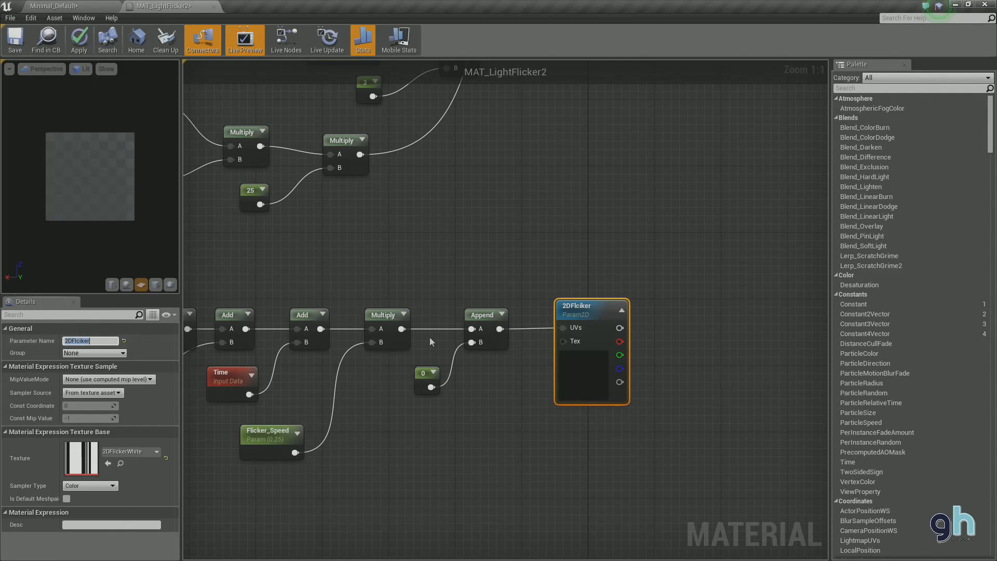
left_click(96, 341)
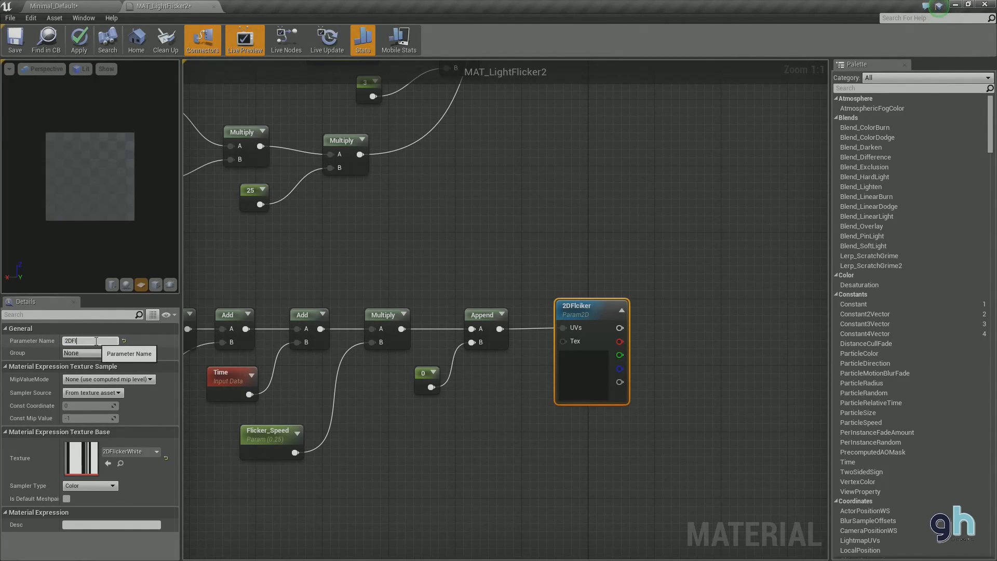
type("r")
key("Return")
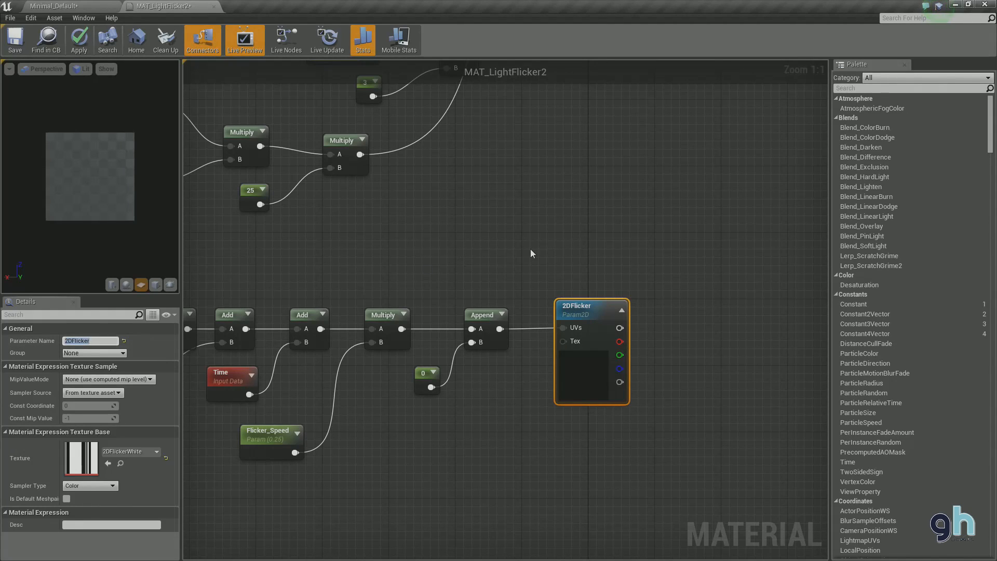
Create a LinearInterpolate node to the right of the emissive Multiply nodes, above the 2DFlicker row.
left_click(551, 265)
left_click_drag(551, 263, 367, 294)
left_click_drag(438, 279, 509, 315)
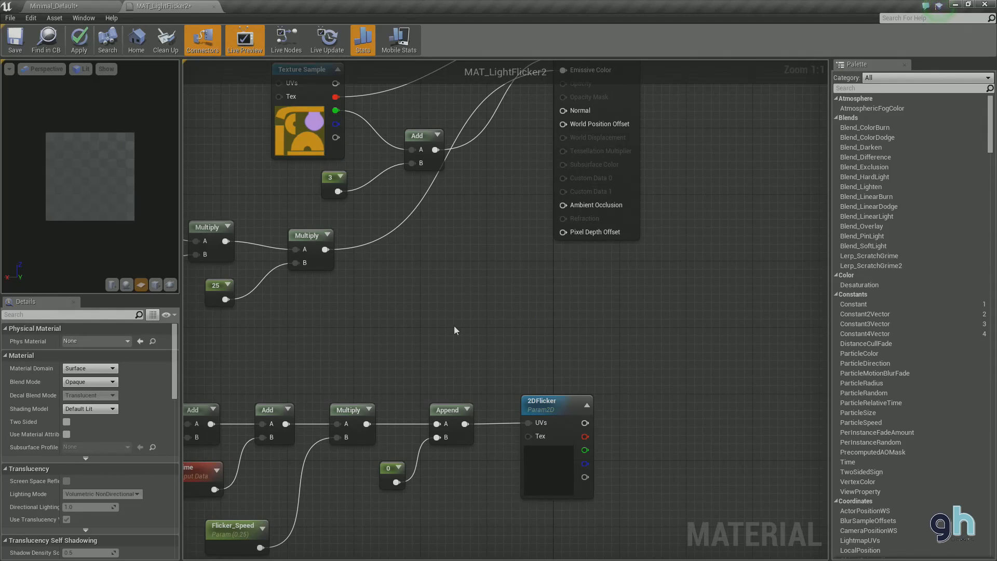
scroll(454, 326, "down", 3)
left_click_drag(732, 446, 261, 289)
left_click(448, 260)
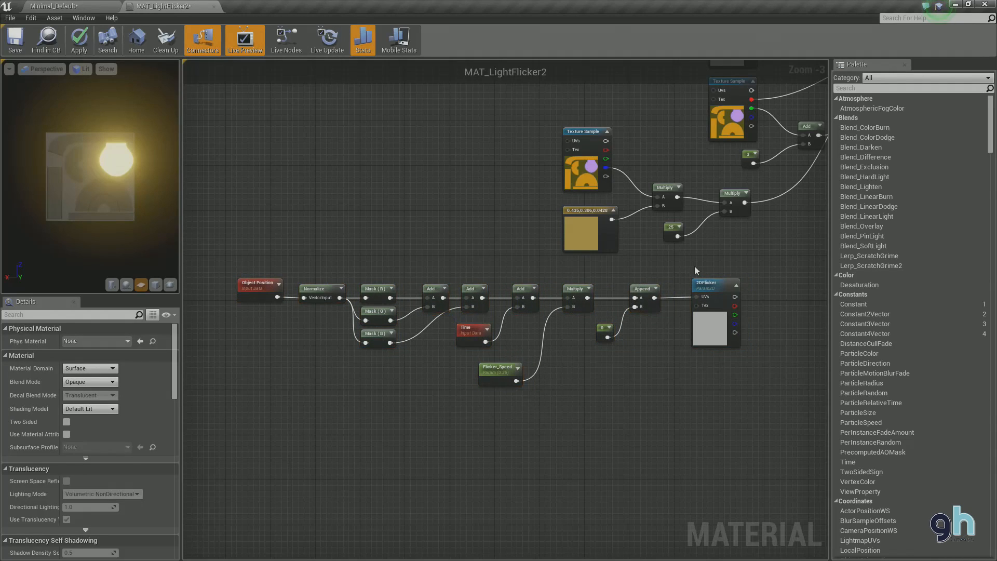
left_click_drag(694, 266, 416, 335)
scroll(537, 341, "up", 3)
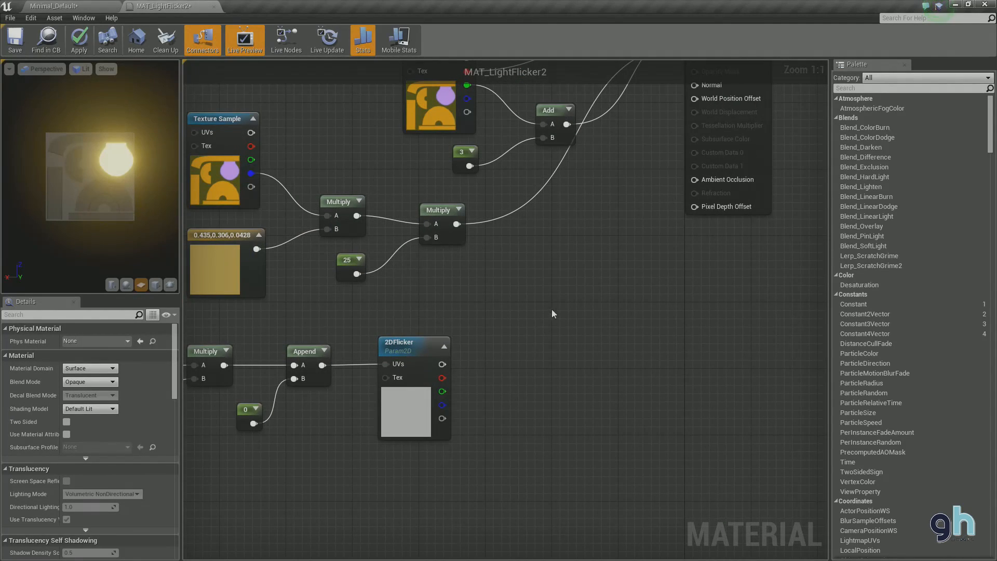
right_click(558, 305)
type("lerp")
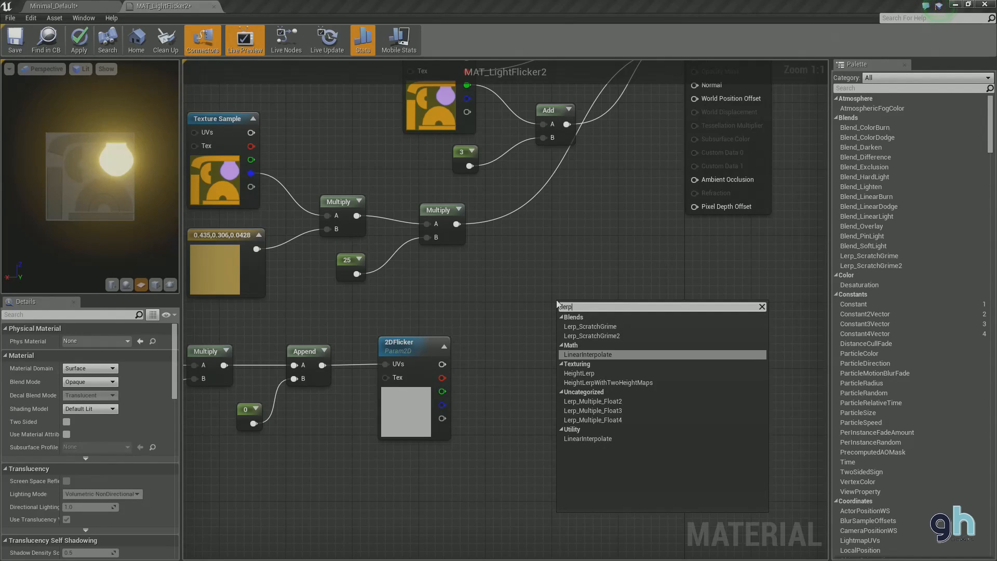
left_click(583, 356)
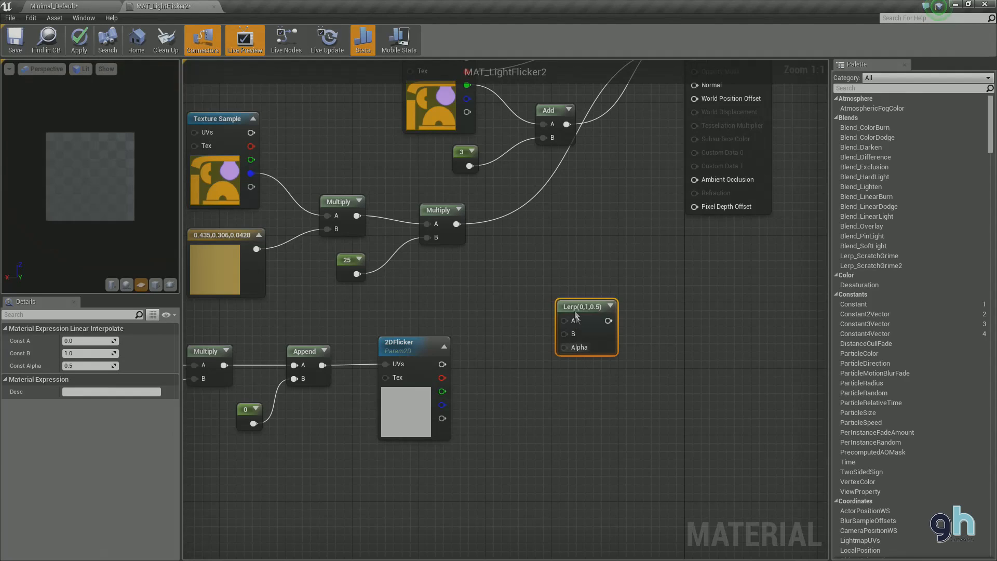
mouse_move(578, 303)
left_mouse_down()
mouse_move(567, 284)
mouse_move(577, 284)
left_mouse_up()
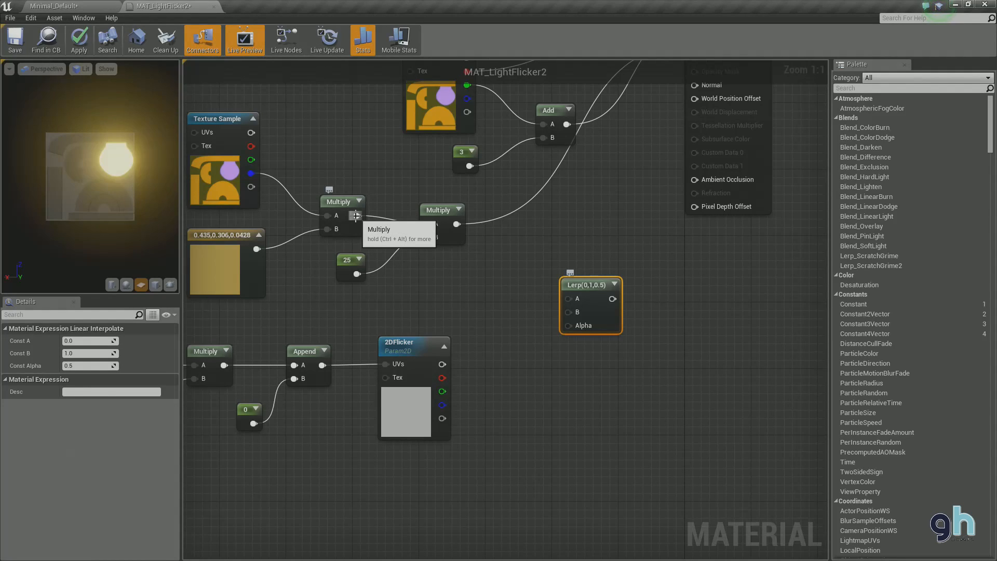
Connect the ×25 Multiply to the Lerp's A, the colour Multiply to B, and 2DFlicker's RGB output to Alpha.
left_click_drag(356, 216, 573, 311)
left_click_drag(456, 226, 569, 301)
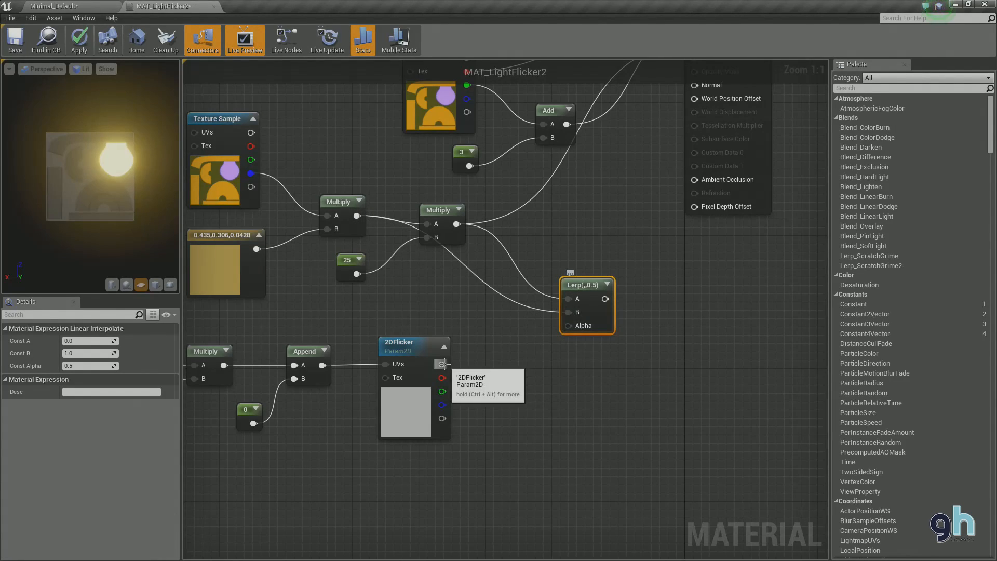
left_click_drag(441, 363, 567, 326)
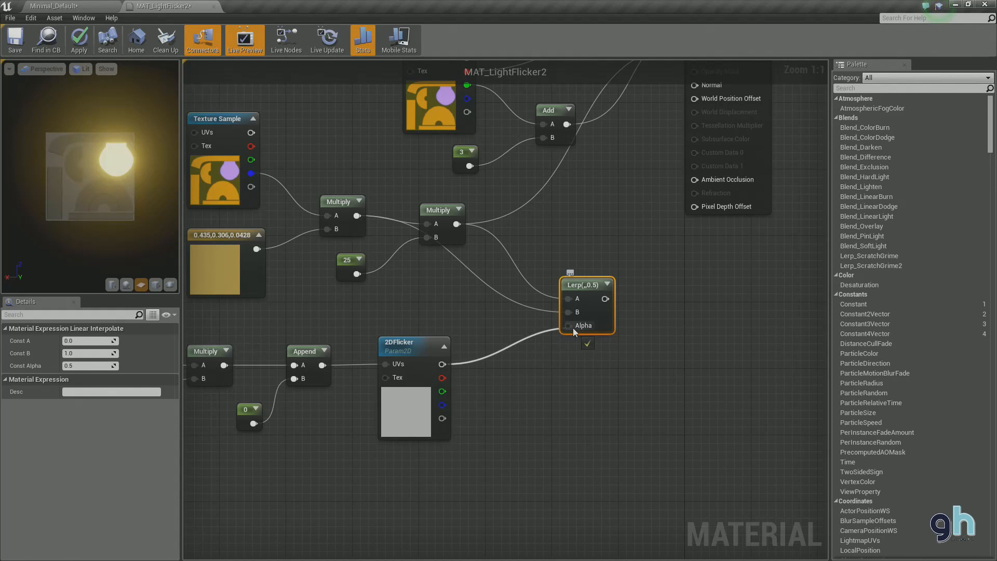
Connect the Lerp output to the material's Emissive Color input.
left_click_drag(685, 270, 606, 334)
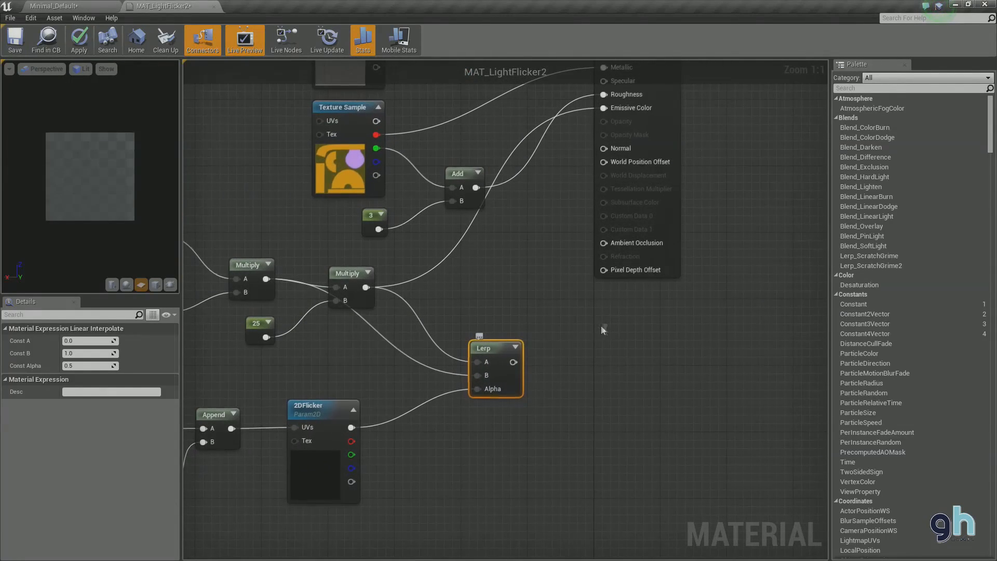
left_click(525, 281)
left_click_drag(513, 361, 610, 107)
Move the emissive texture, colour, constant 25 and both Multiply nodes left, clear of the other texture samples.
left_click_drag(432, 296, 723, 278)
scroll(563, 322, "down", 2)
mouse_move(551, 343)
left_mouse_down()
mouse_move(539, 334)
mouse_move(590, 292)
mouse_move(557, 357)
left_mouse_up()
scroll(590, 294, "down", 1)
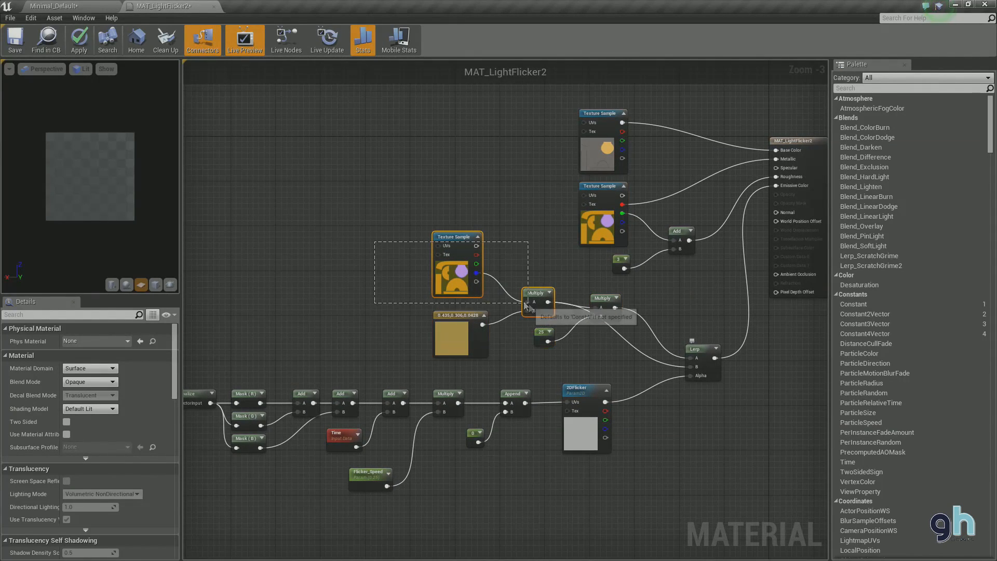
left_click_drag(410, 266, 602, 340)
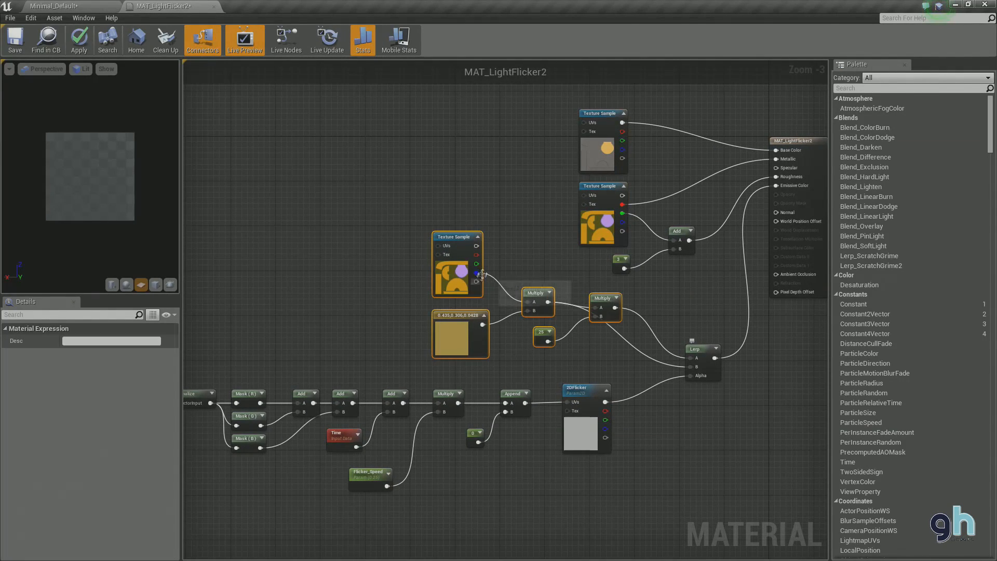
left_click_drag(455, 266, 264, 248)
left_click_drag(430, 234, 573, 241)
Group the emissive texture, colour, constant and Multiply nodes in a comment box titled Emissive.
left_click_drag(359, 193, 597, 360)
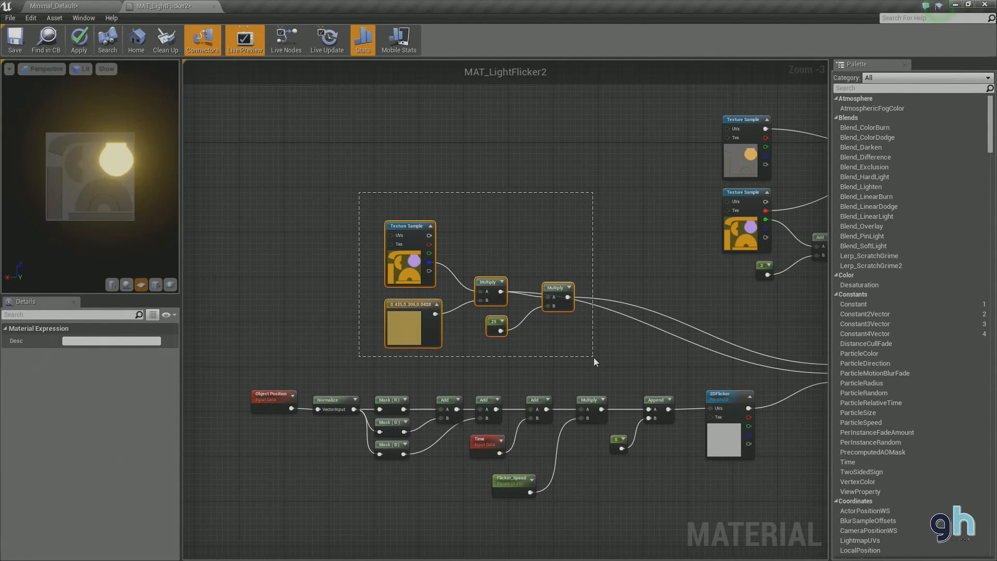
key("c")
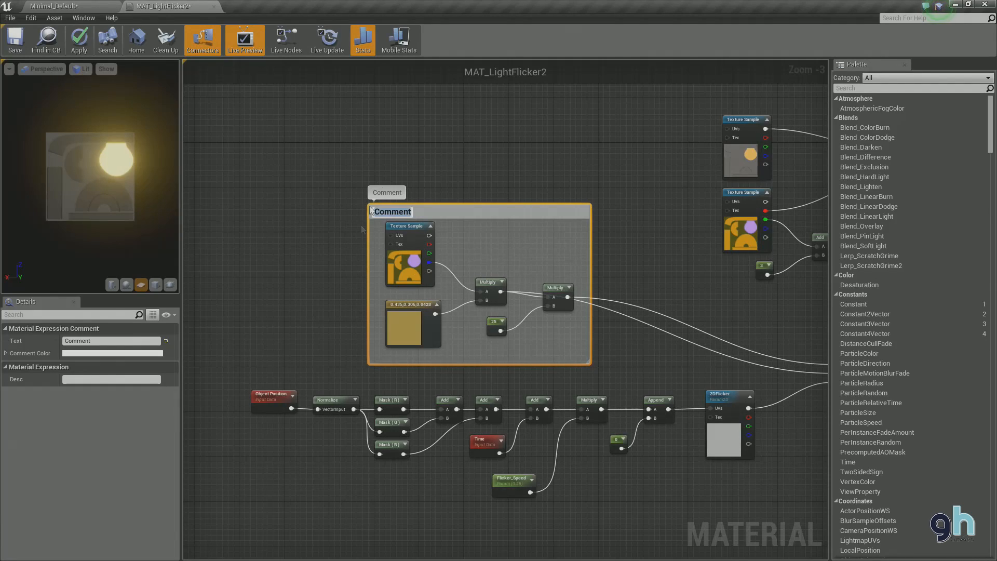
type("Emssive")
key("BackSpace")
key("BackSpace")
key("BackSpace")
key("BackSpace")
key("BackSpace")
type("issive")
key("Return")
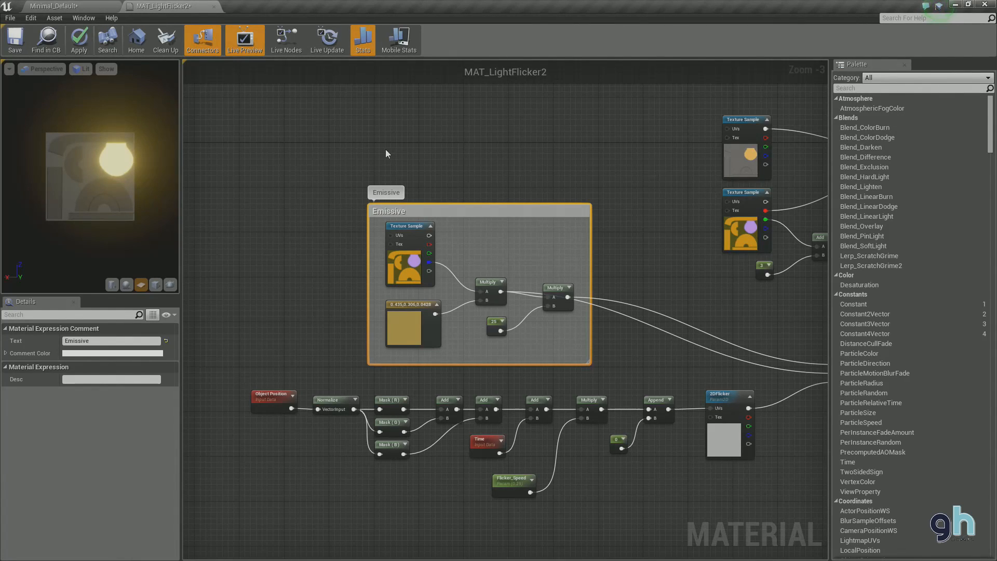
left_click(404, 155)
Group the two upper Texture Samples, the constant 3 and the Add node in a comment titled Base and Rough.
left_click_drag(430, 157, 377, 155)
left_click_drag(568, 162, 470, 195)
left_click_drag(497, 112, 670, 311)
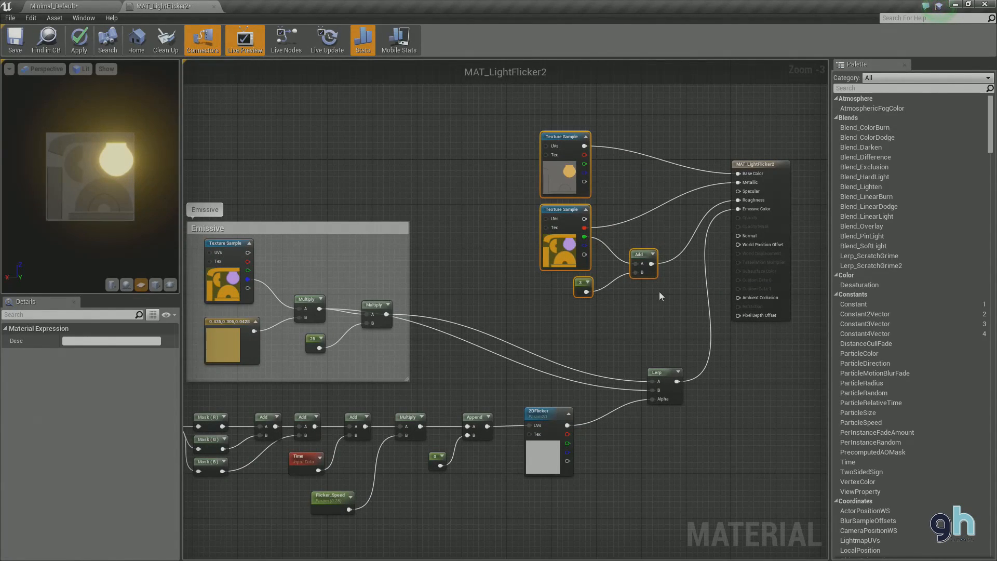
left_click_drag(662, 292, 615, 353)
key("c")
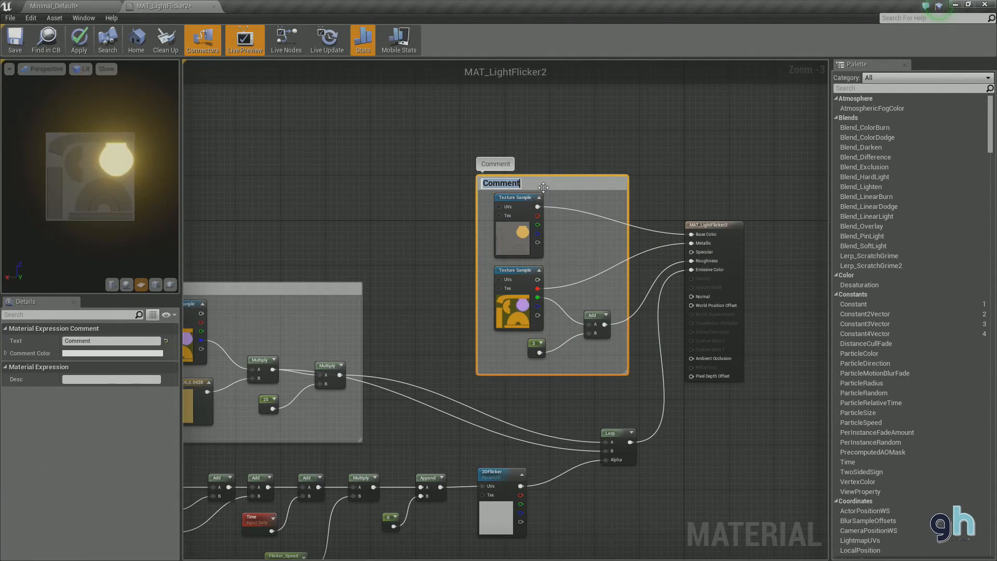
type("Base and Rough")
key("Return")
left_click(441, 212)
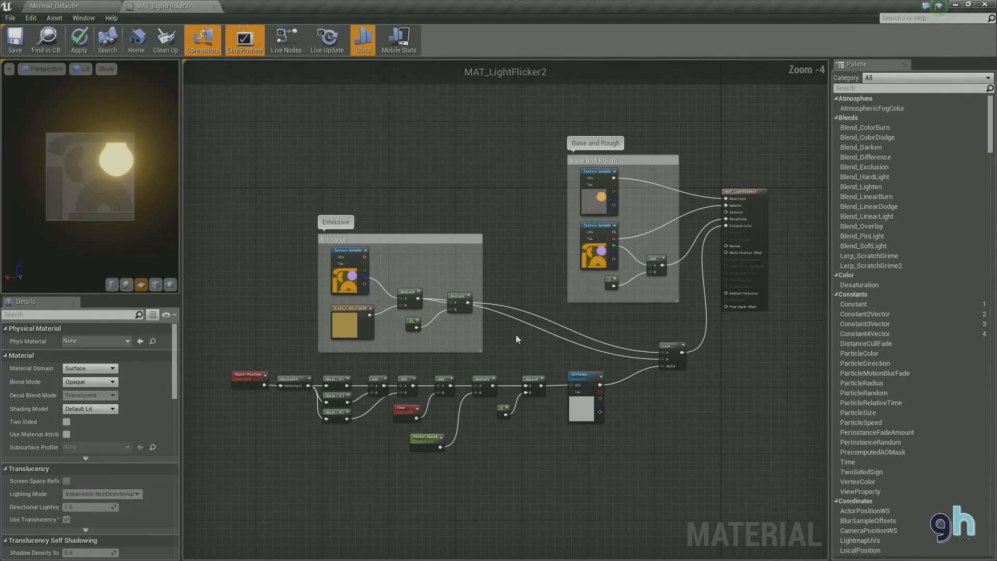
Group the whole row from Object Position to 2DFlicker in a comment box titled Flicker.
left_click_drag(516, 339, 539, 291)
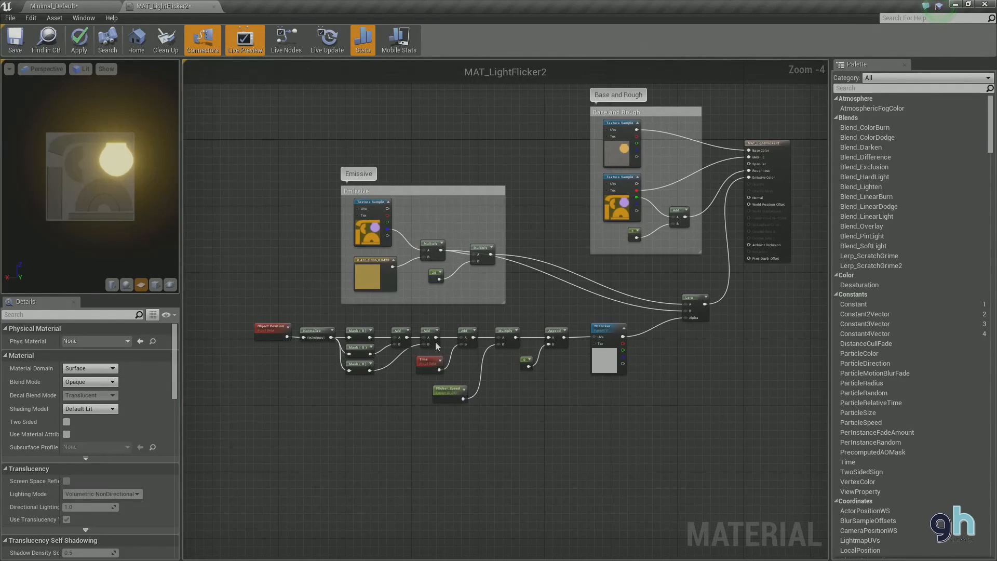
left_click_drag(245, 324, 674, 426)
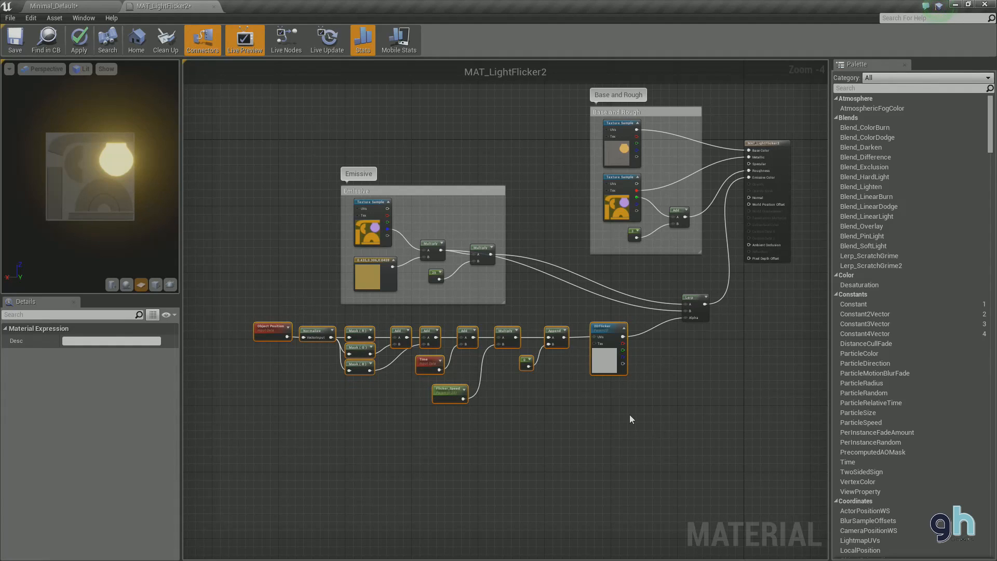
key("c")
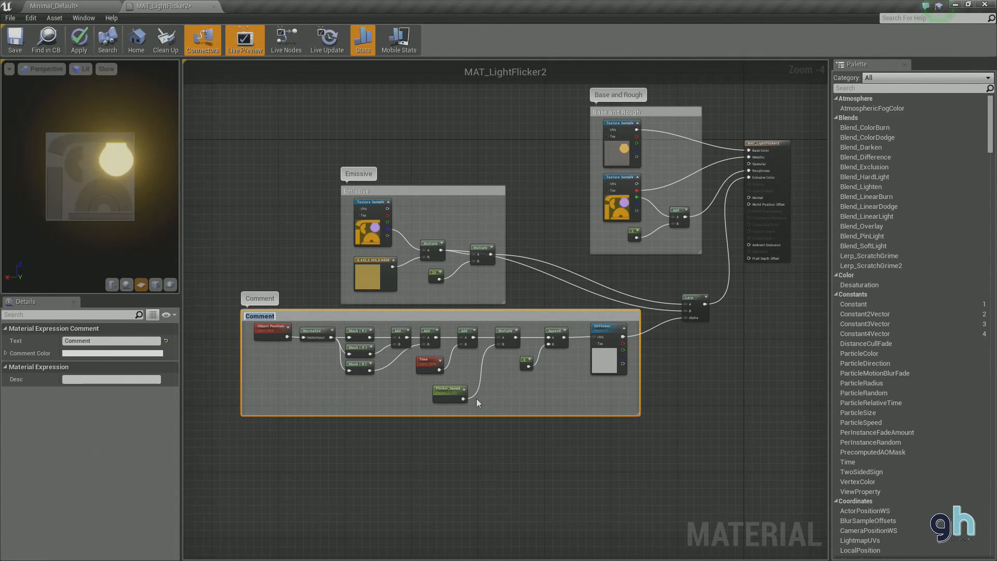
type("Flicker")
key("Return")
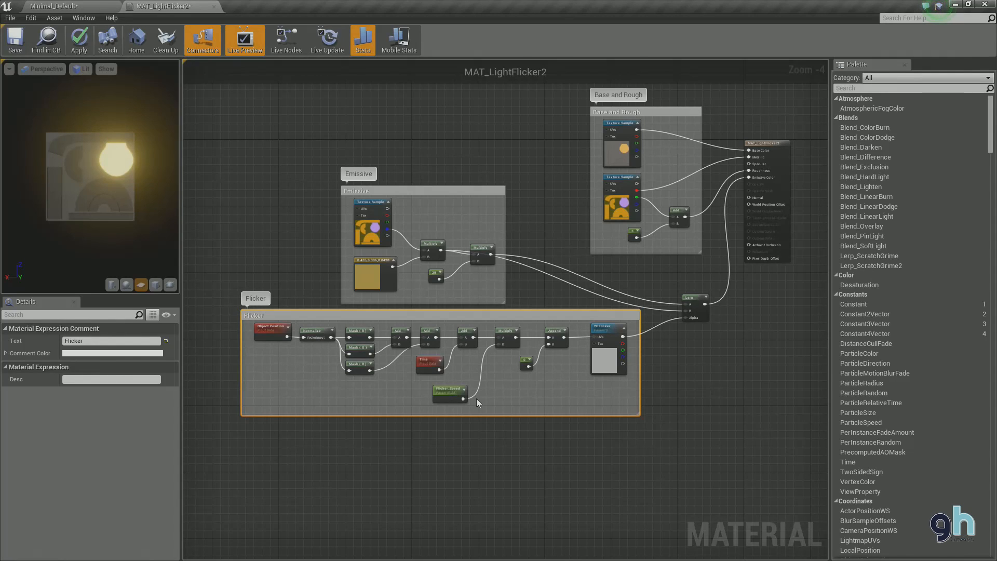
left_click(537, 205)
Save the MAT_LightFlicker2 material and close its editor to return to the level.
scroll(544, 234, "up", 1)
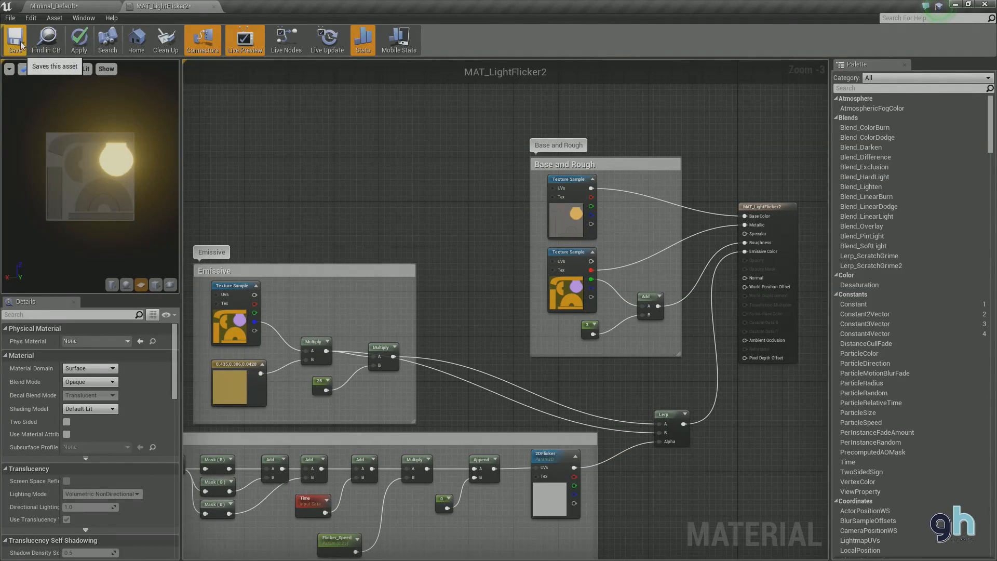
key("ctrl+s")
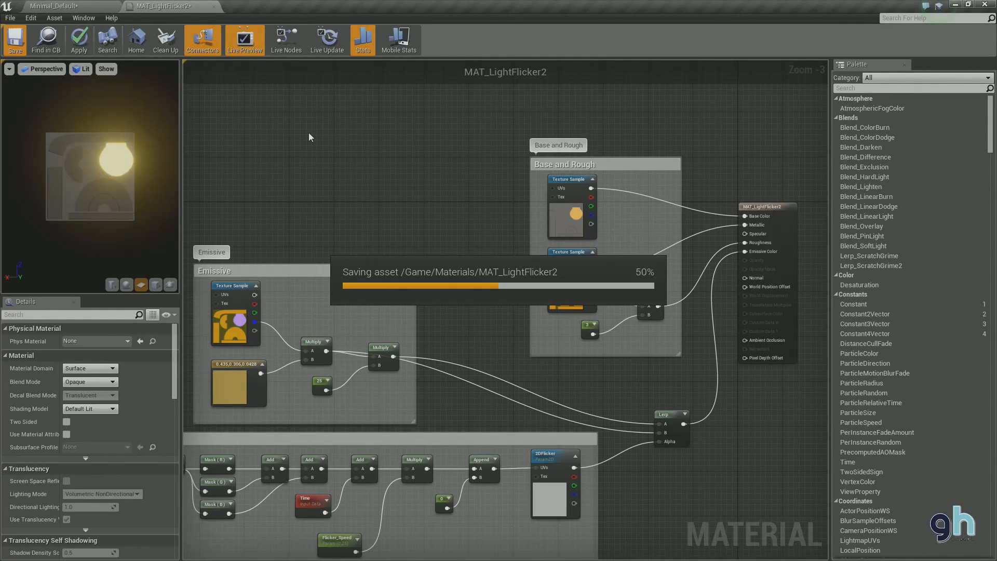
left_click(212, 6)
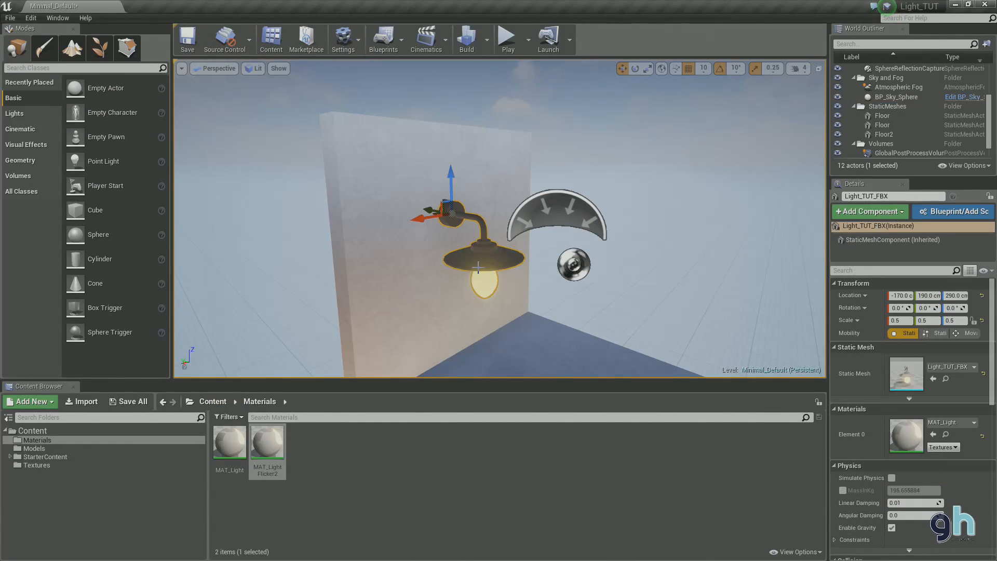
left_click(342, 477)
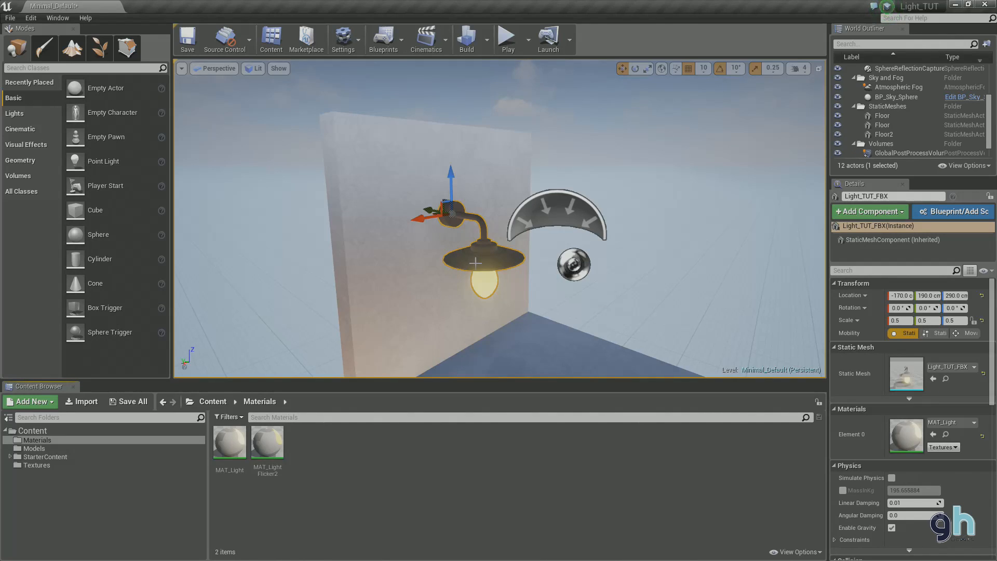
left_click(89, 447)
left_click_drag(229, 442, 386, 222)
key("Delete")
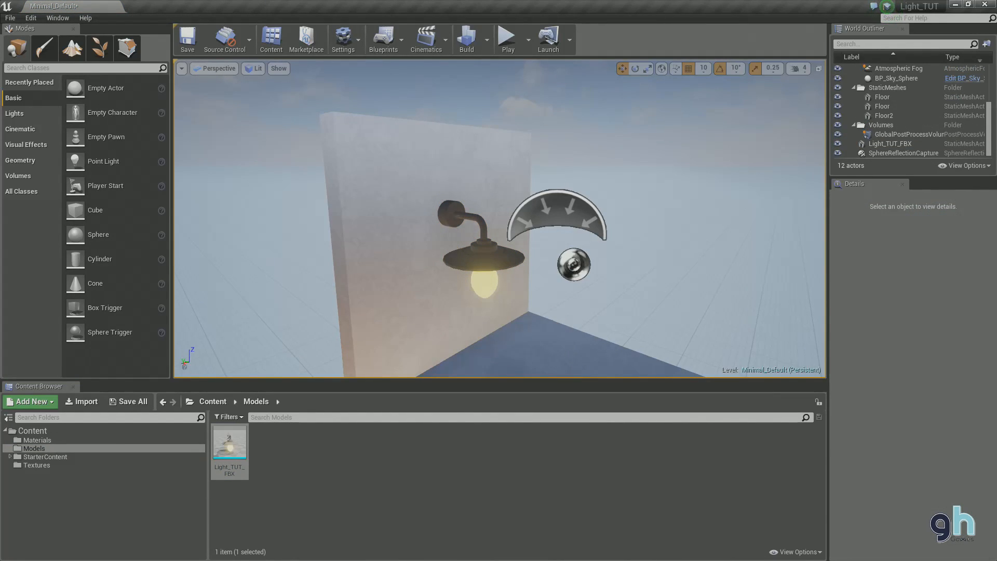
key("ctrl+z")
Duplicate the wall lamp along the X axis and extend the wall behind it with an adjoining copy of the wall panel.
left_click_drag(405, 231, 153, 335)
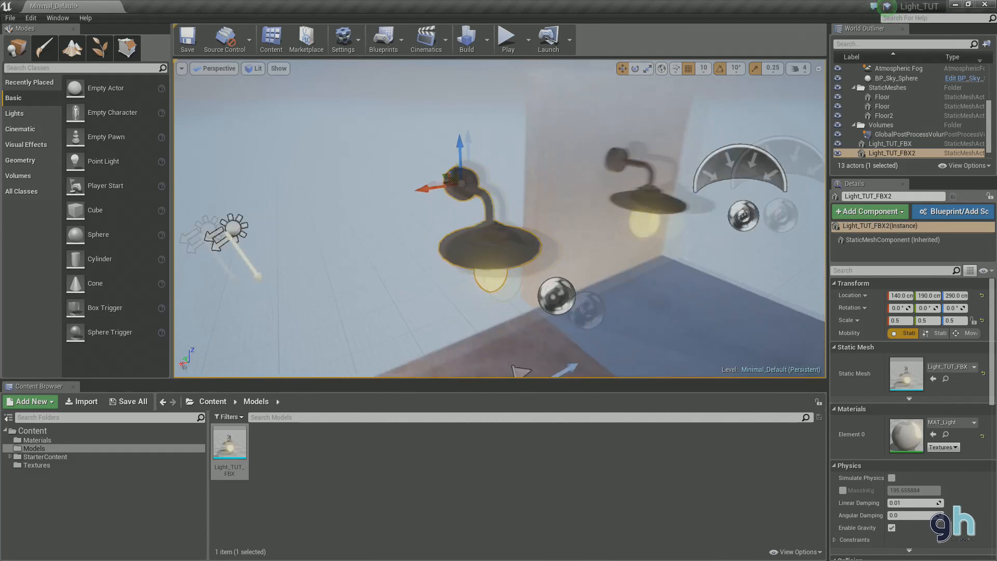
scroll(585, 313, "down", 5)
left_click_drag(432, 201, 375, 208)
left_click(503, 203)
left_click_drag(596, 254, 475, 307)
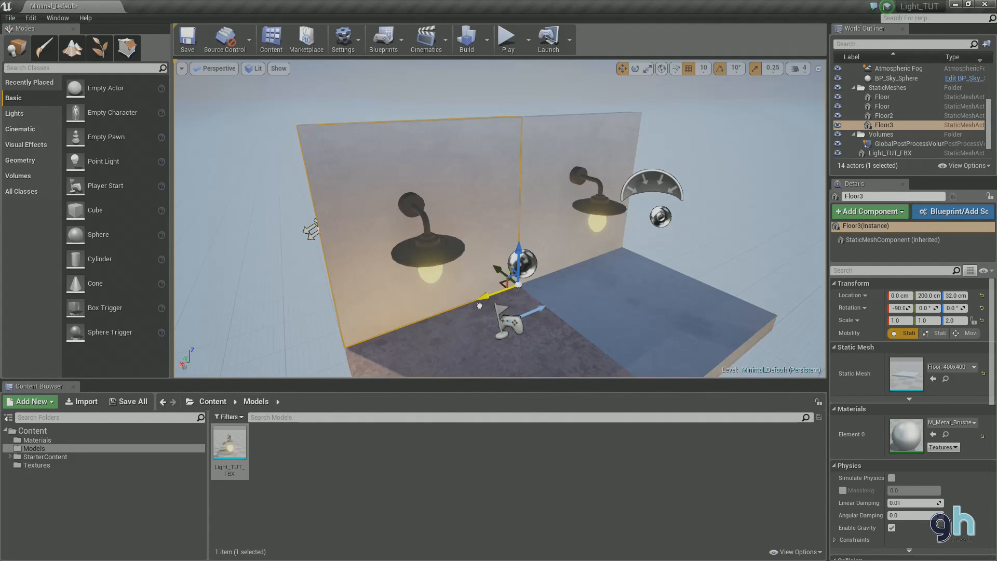
Move the copied lamp to X 210 cm and assign it the MAT_LightFlicker2 material.
left_click(420, 204)
left_click_drag(386, 213, 414, 213)
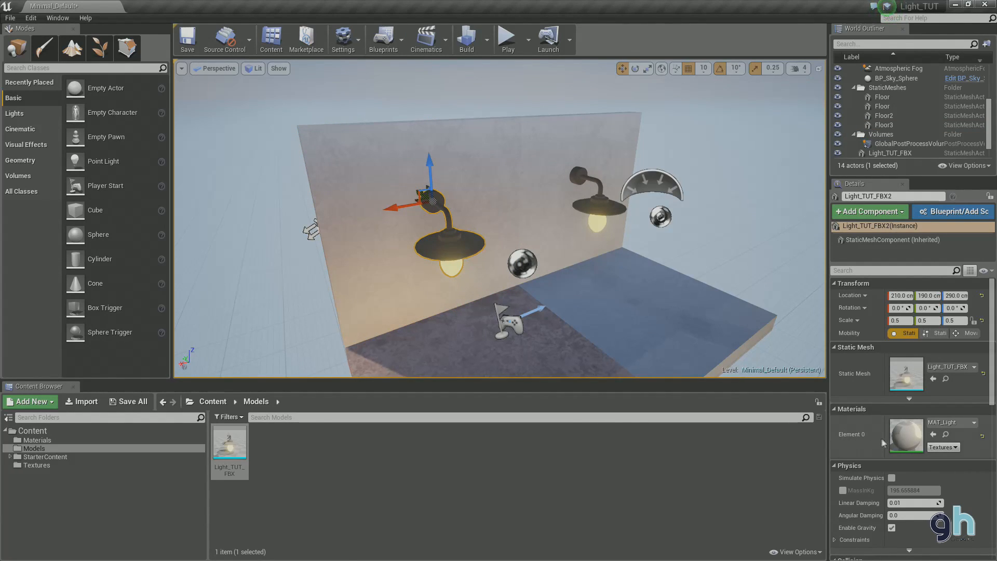
left_click(943, 423)
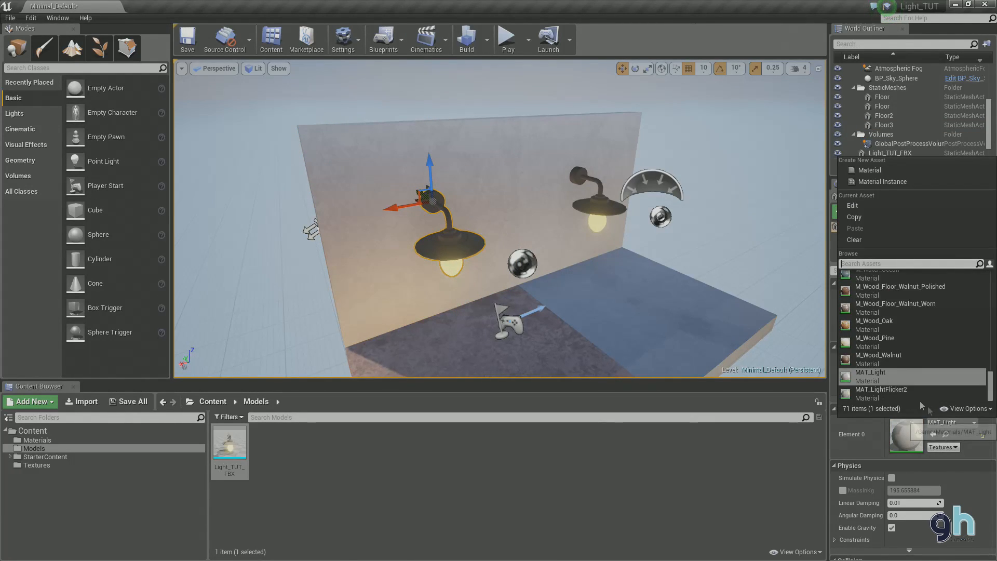
left_click(880, 392)
left_click(323, 322)
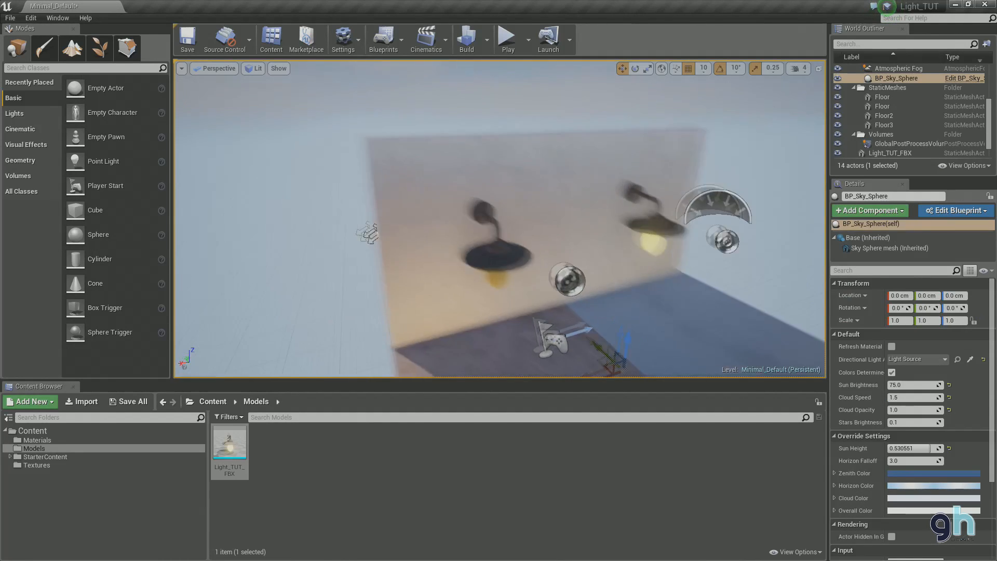
Examine the flickering bulb of the copied lamp up close and compare it with the original lamp.
key("w")
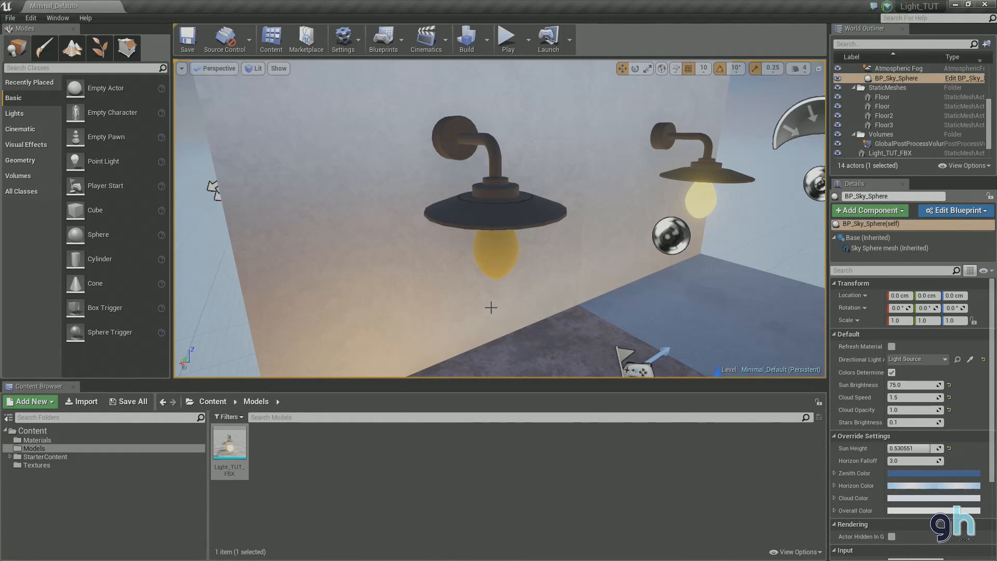
left_click_drag(493, 295, 491, 292)
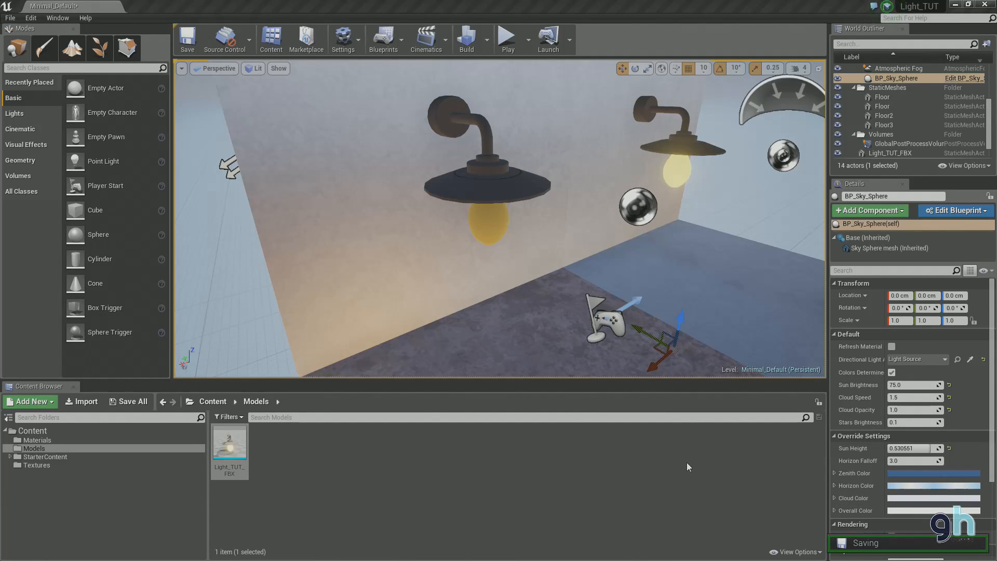
left_click_drag(586, 280, 516, 222)
left_click_drag(584, 263, 603, 284)
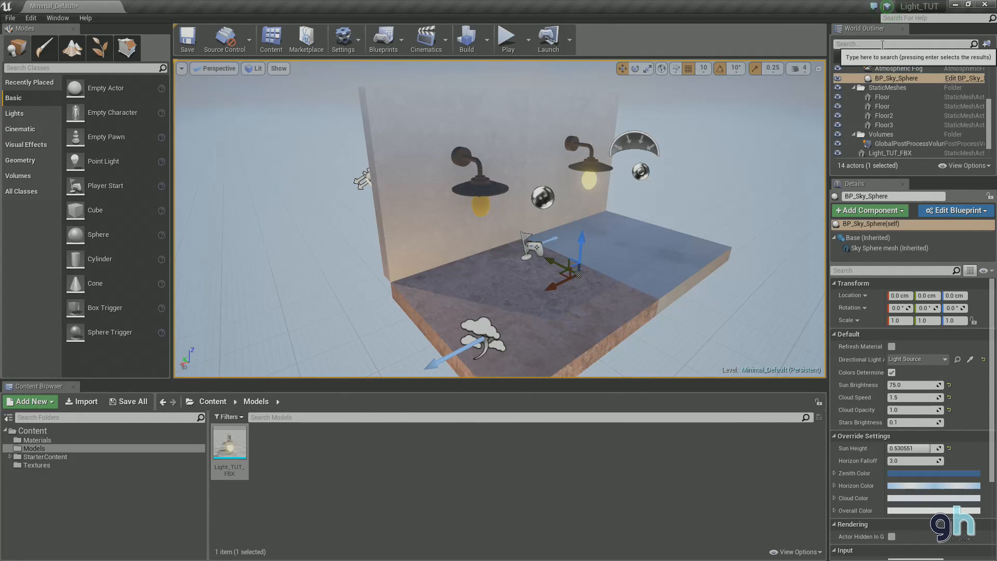
Filter the level actors for "dir" and rotate the directional Light Source to about -136°, 42° and -51°.
scroll(877, 86, "up", 4)
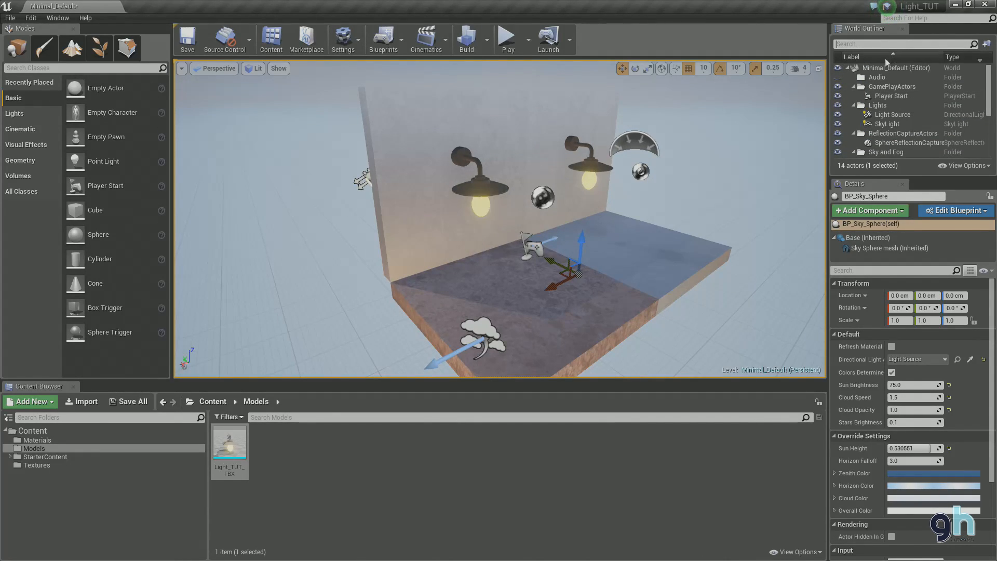
type("dir")
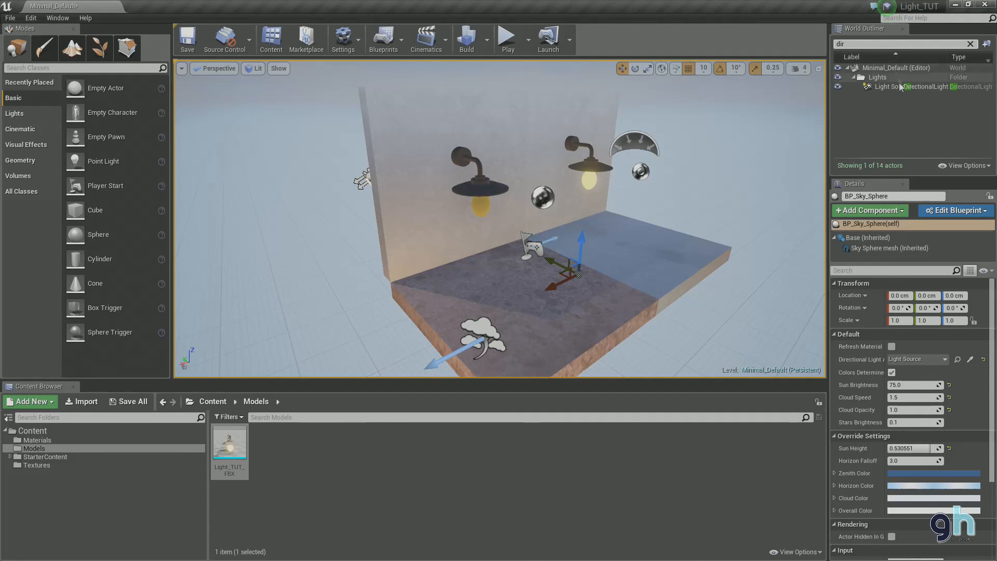
left_click(896, 87)
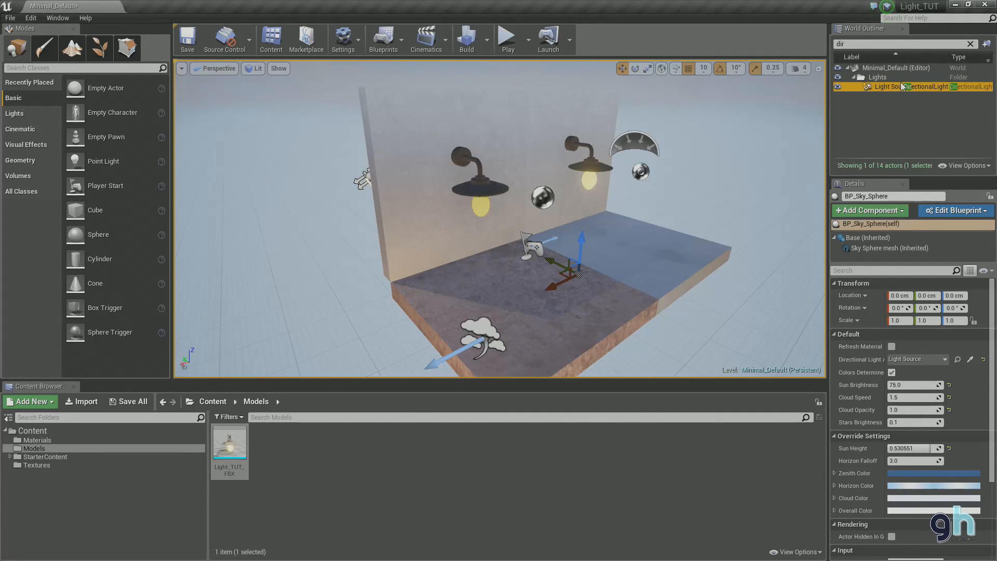
key("f")
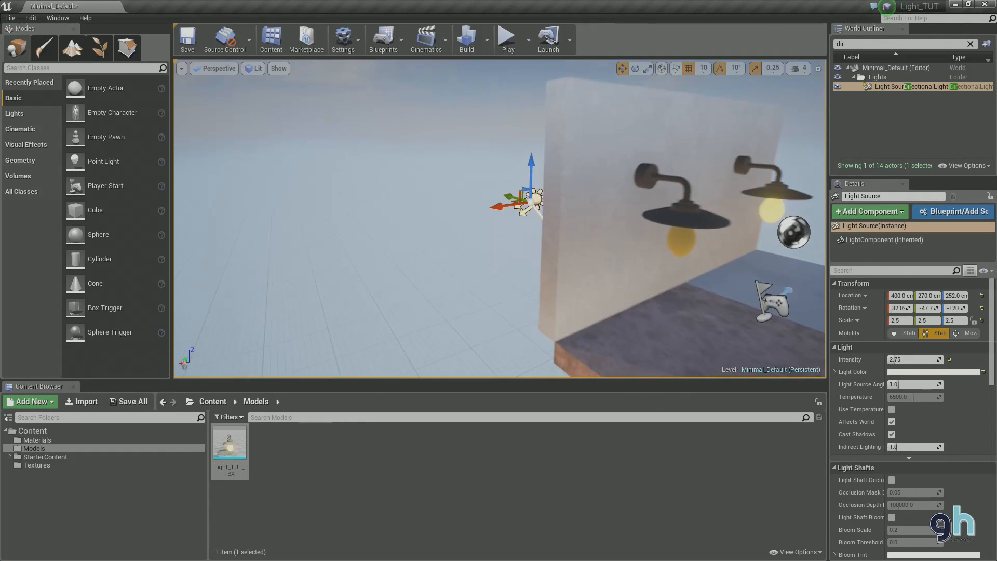
key("e")
left_click_drag(503, 211, 573, 185)
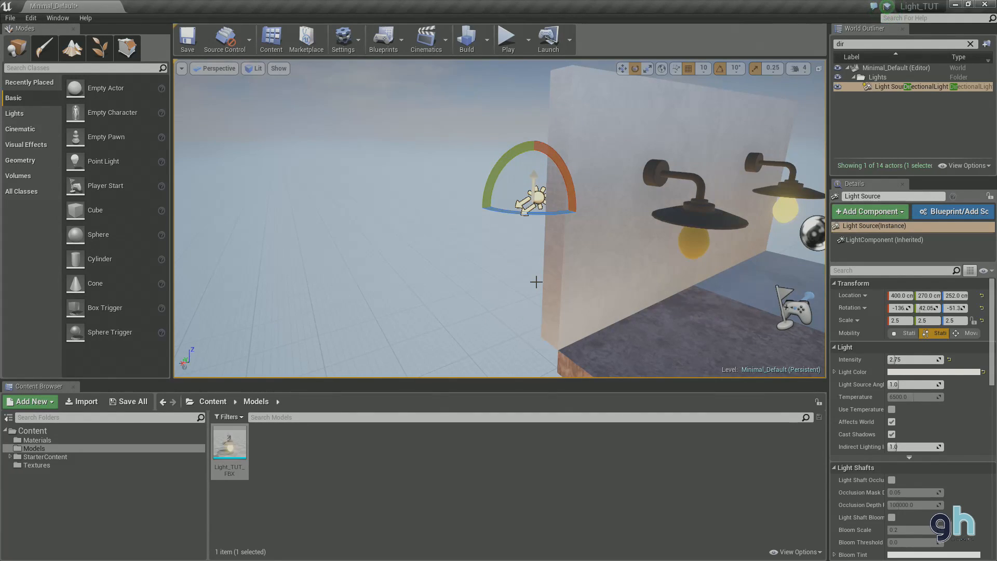
key("w")
mouse_move(389, 306)
left_mouse_down()
mouse_move(322, 283)
mouse_move(415, 283)
mouse_move(353, 283)
mouse_move(420, 293)
mouse_move(356, 288)
mouse_move(384, 293)
left_mouse_up()
key("w")
key("s")
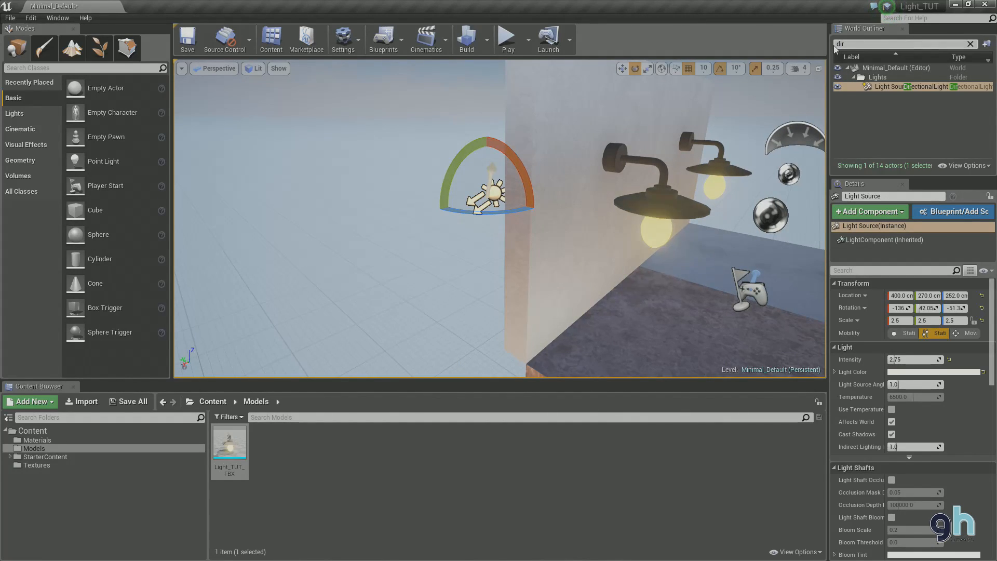
Filter the level actors for "sky", select BP_Sky_Sphere and disable its colours being determined by the sun position.
left_click(852, 44)
key("BackSpace")
key("BackSpace")
key("BackSpace")
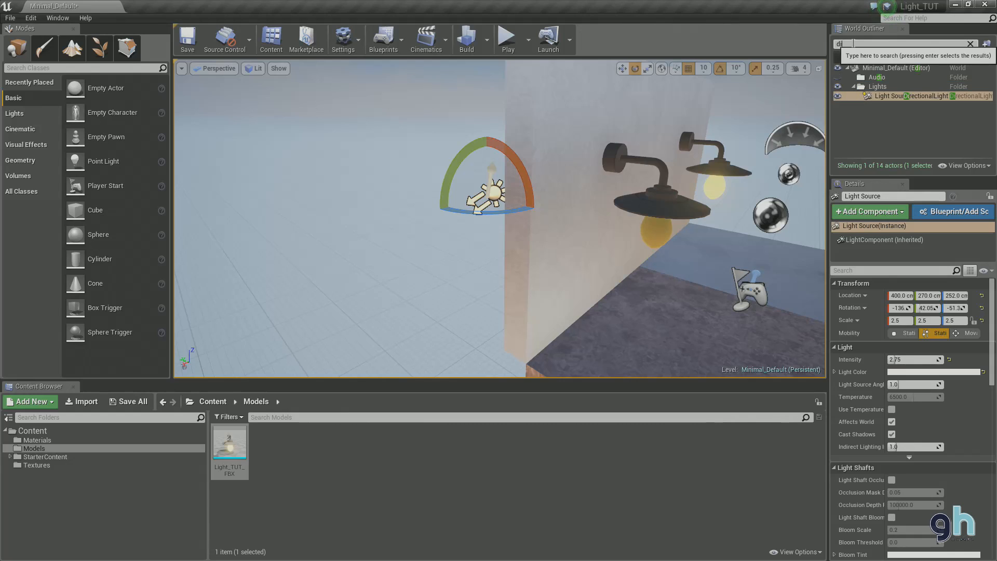
type("sky")
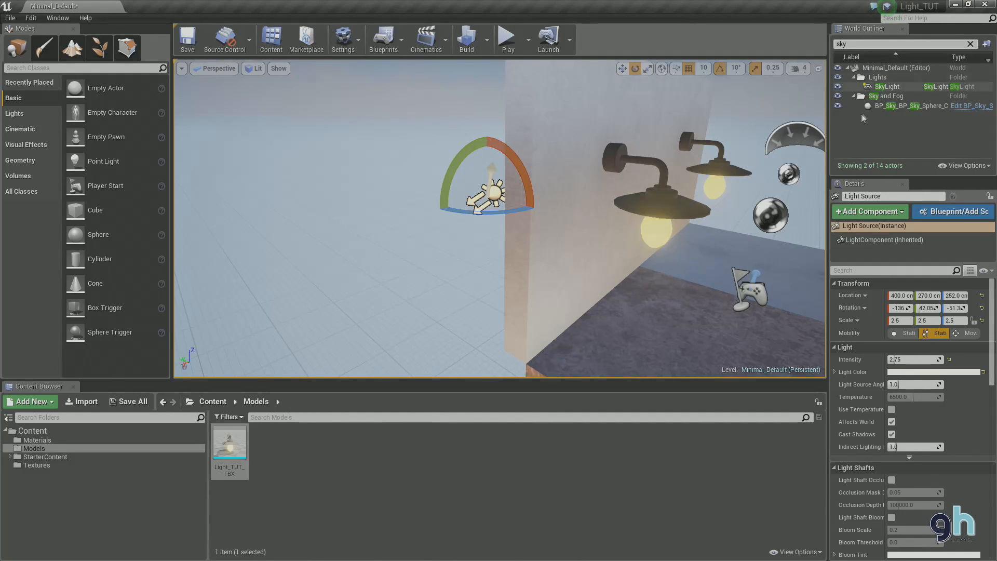
left_click(882, 106)
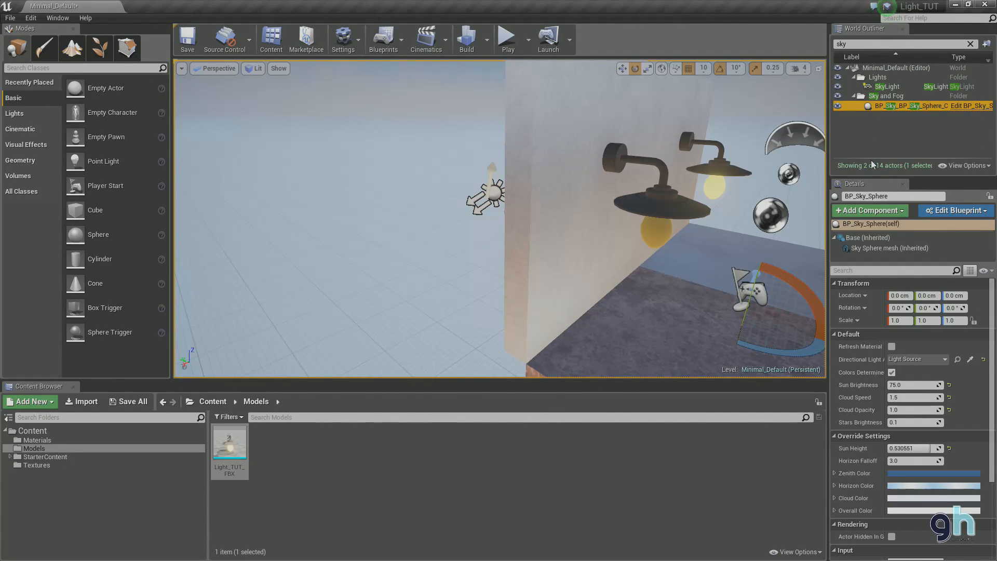
left_click(891, 373)
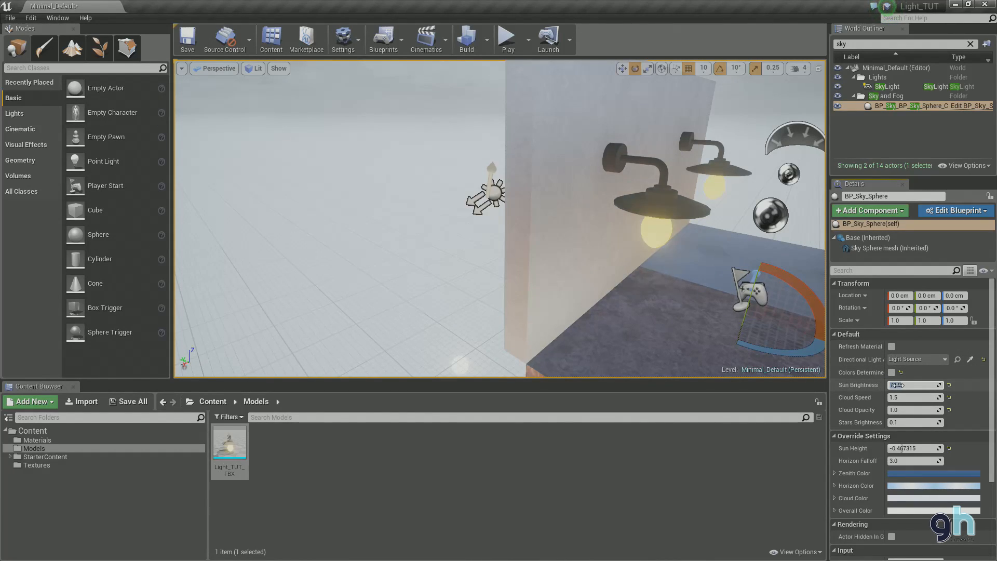
Set the sky sphere's Sun Brightness to 0 and Stars Brightness to 50.
type("0")
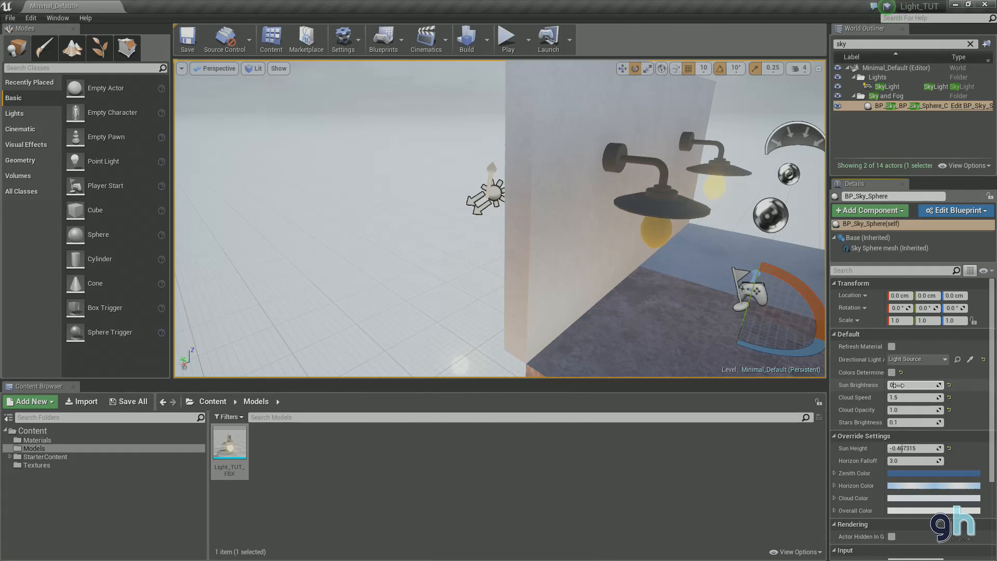
key("Return")
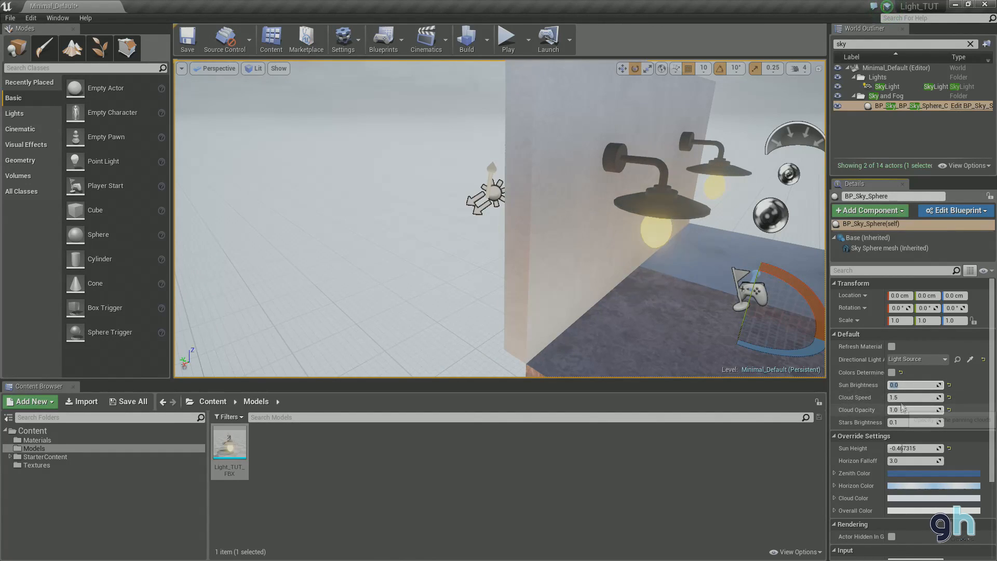
key("Tab")
key("Tab")
key("Tab")
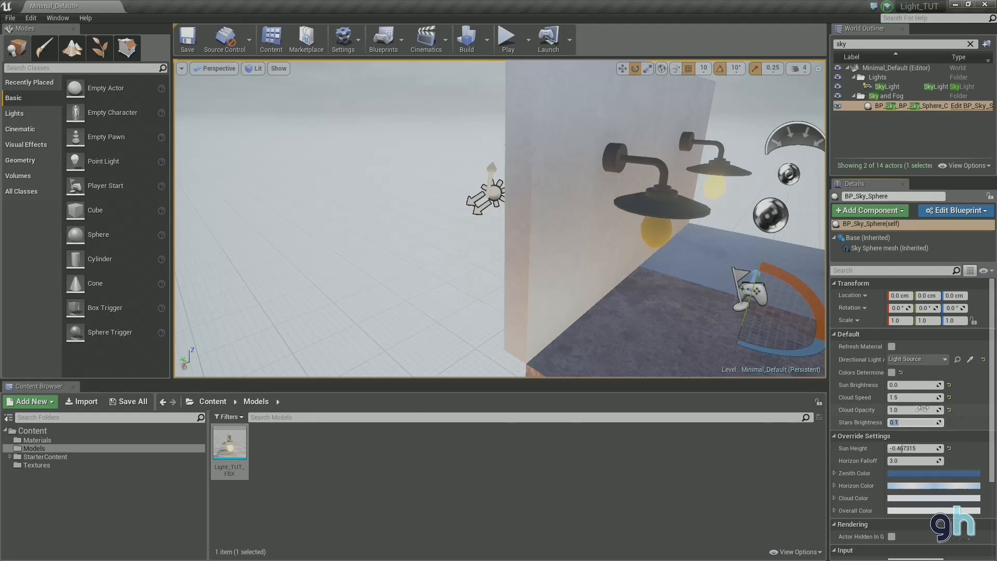
type("50")
key("Return")
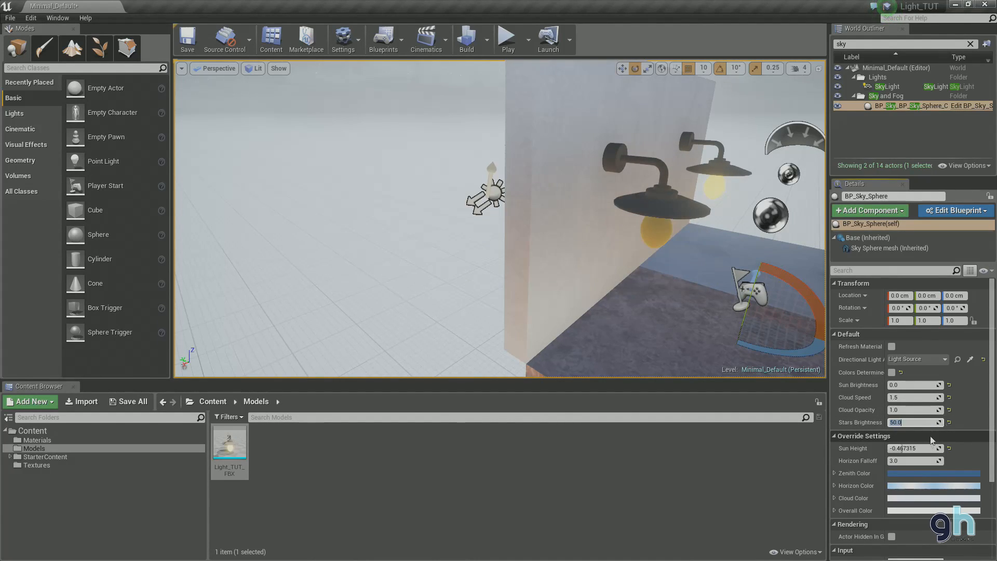
Set the sky sphere's Horizon Color to dark blue with R 0.038, G 0.055 and B 0.255.
left_click_drag(641, 305, 597, 368)
left_click(895, 474)
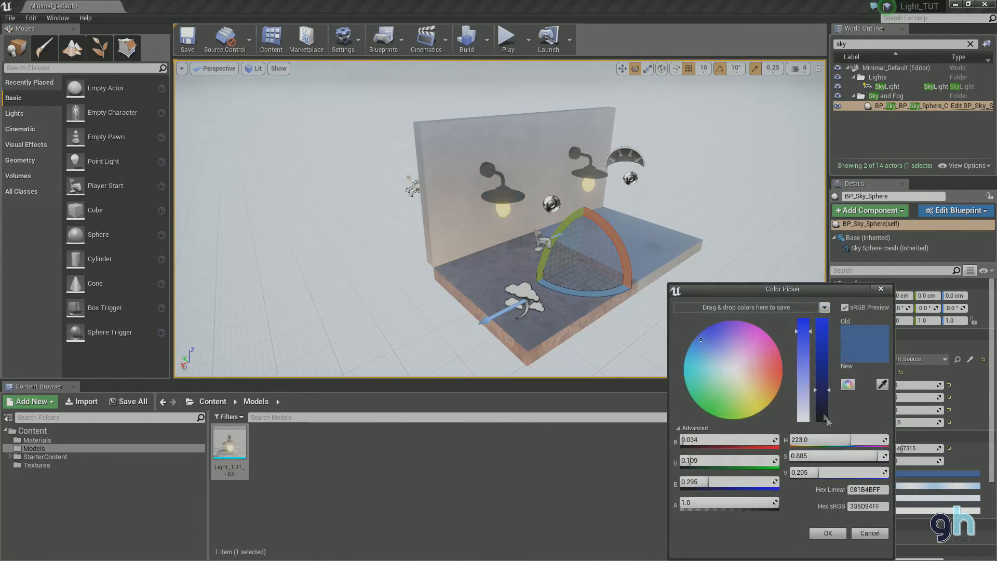
left_click(816, 532)
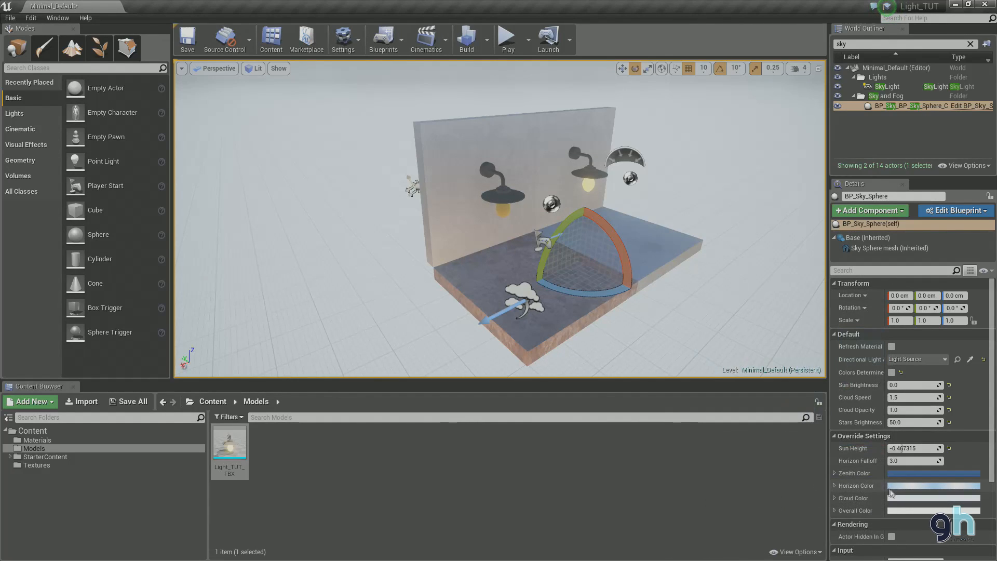
left_click(908, 487)
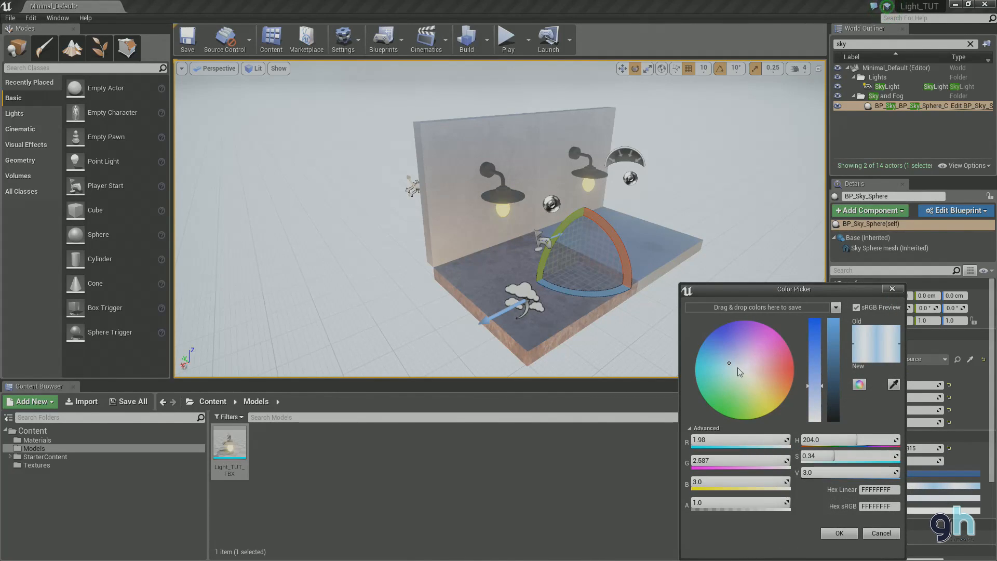
left_click(731, 349)
left_click_drag(833, 362, 815, 333)
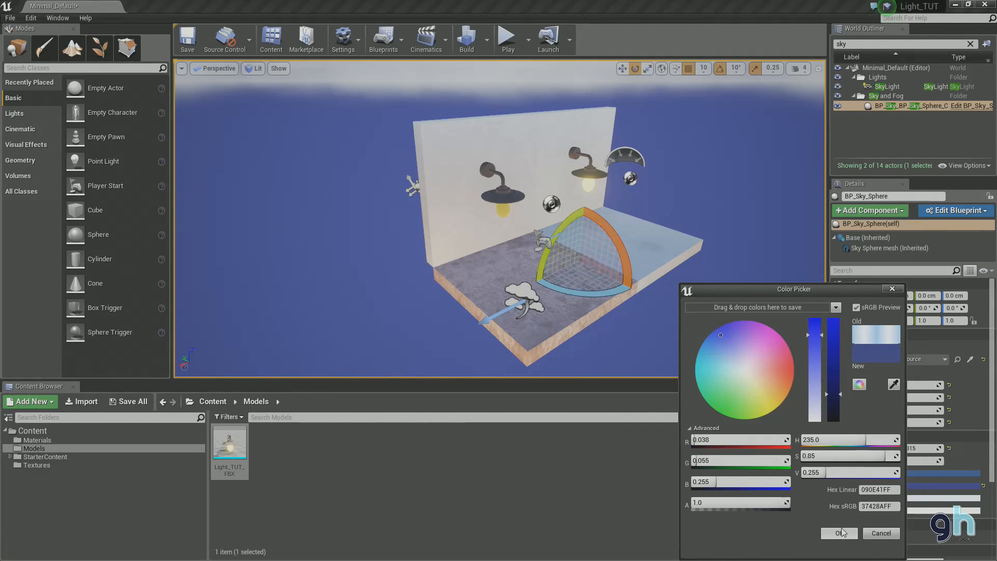
left_click(839, 533)
Set the sky sphere's Cloud Color to dark blue (H 214, S 0.875, V 0.225) and its Overall Color to grey with value 0.12.
left_click(893, 499)
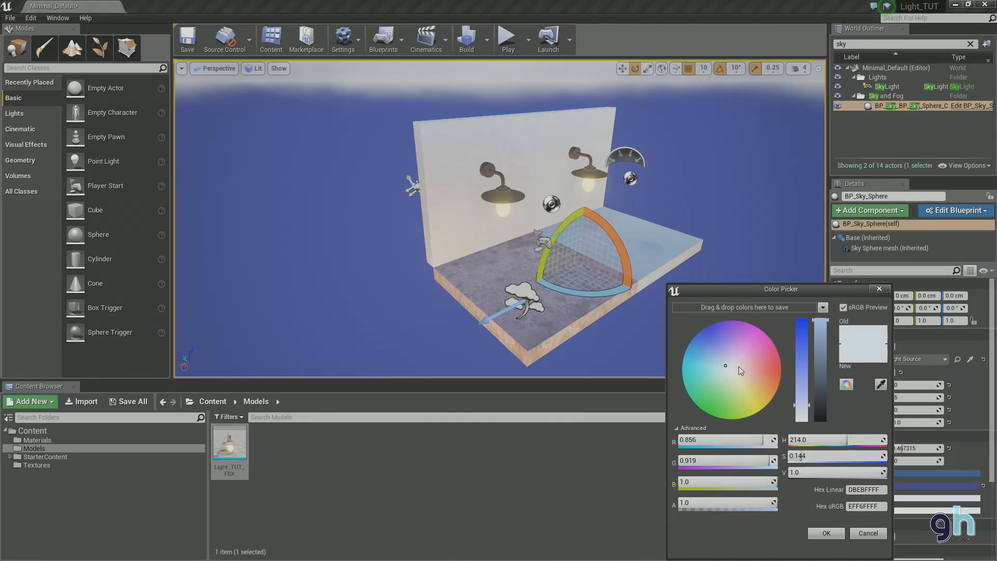
left_click_drag(796, 359, 824, 403)
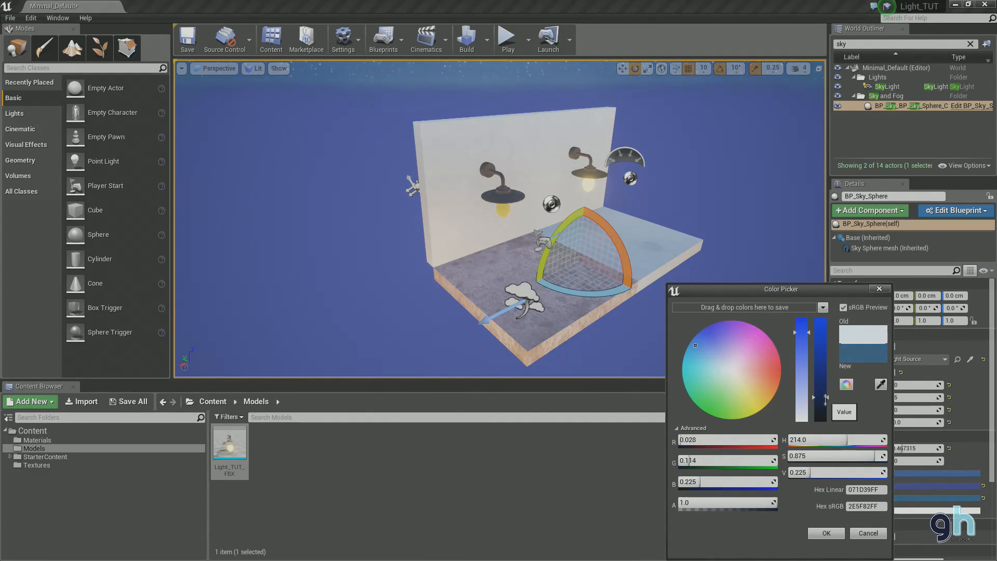
left_click(825, 532)
left_click(892, 511)
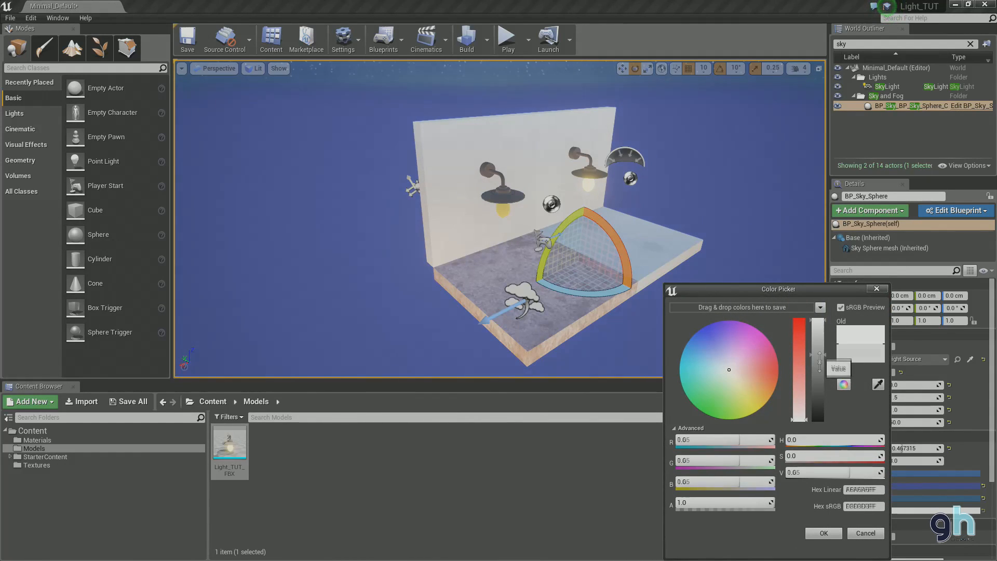
left_click_drag(817, 321, 825, 410)
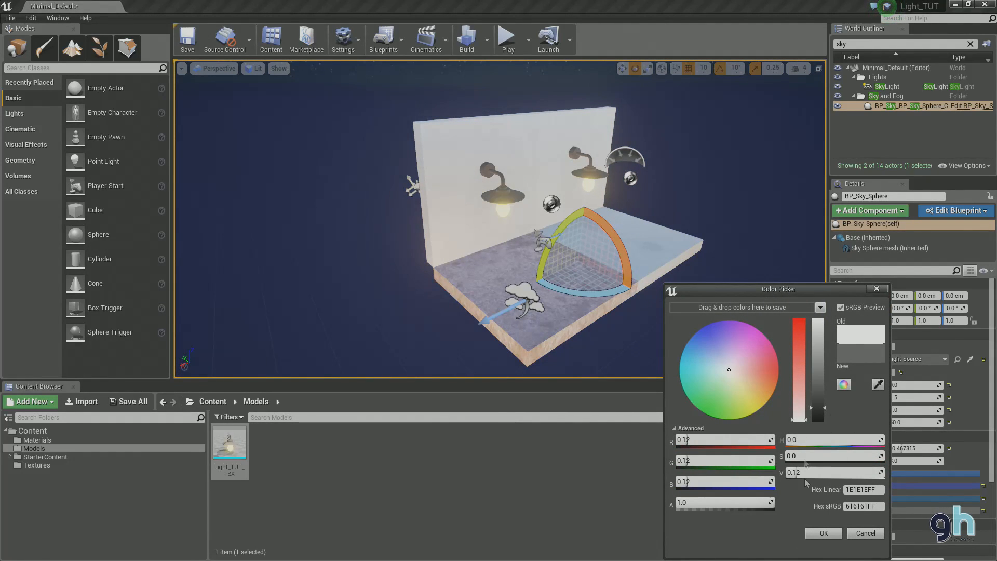
left_click(824, 532)
Build only the lighting for the night scene and view the two glowing lamps up close.
left_click_drag(499, 218, 540, 285)
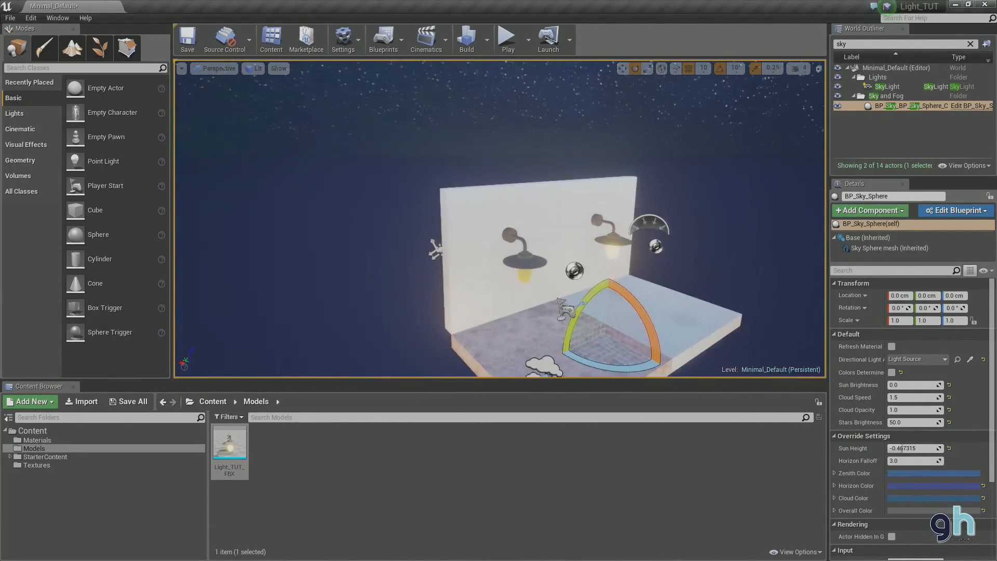
left_click(486, 40)
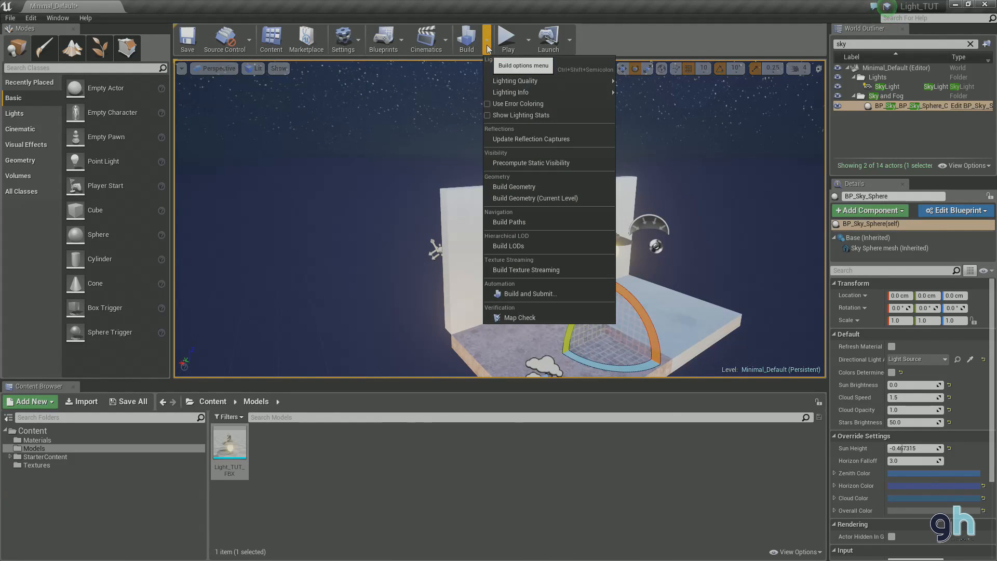
left_click(549, 70)
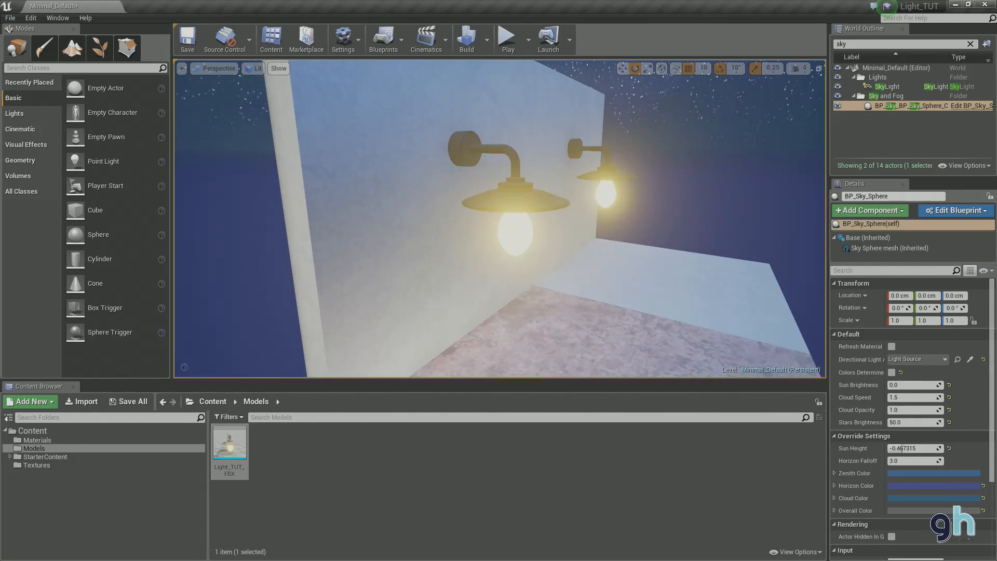
scroll(544, 275, "up", 3)
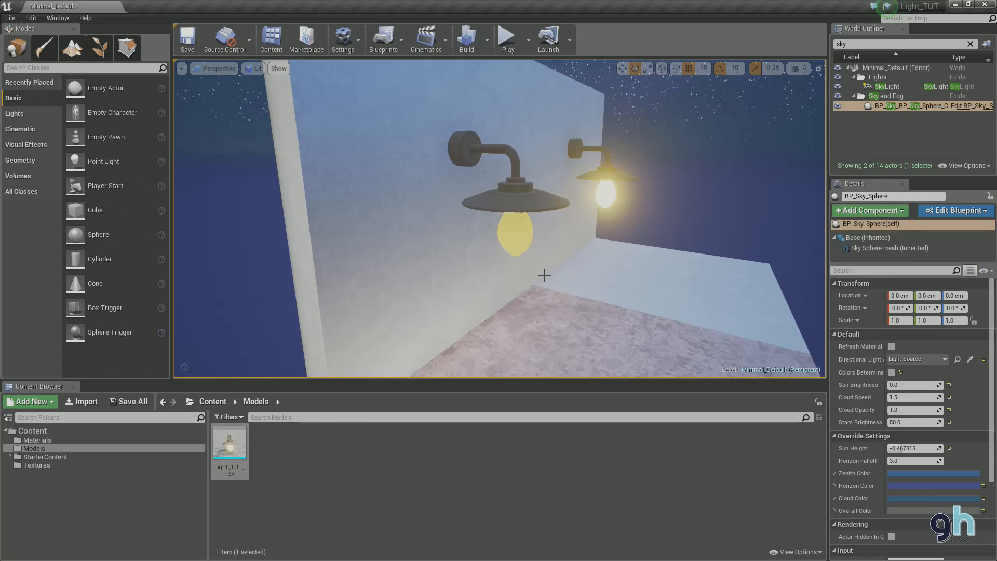